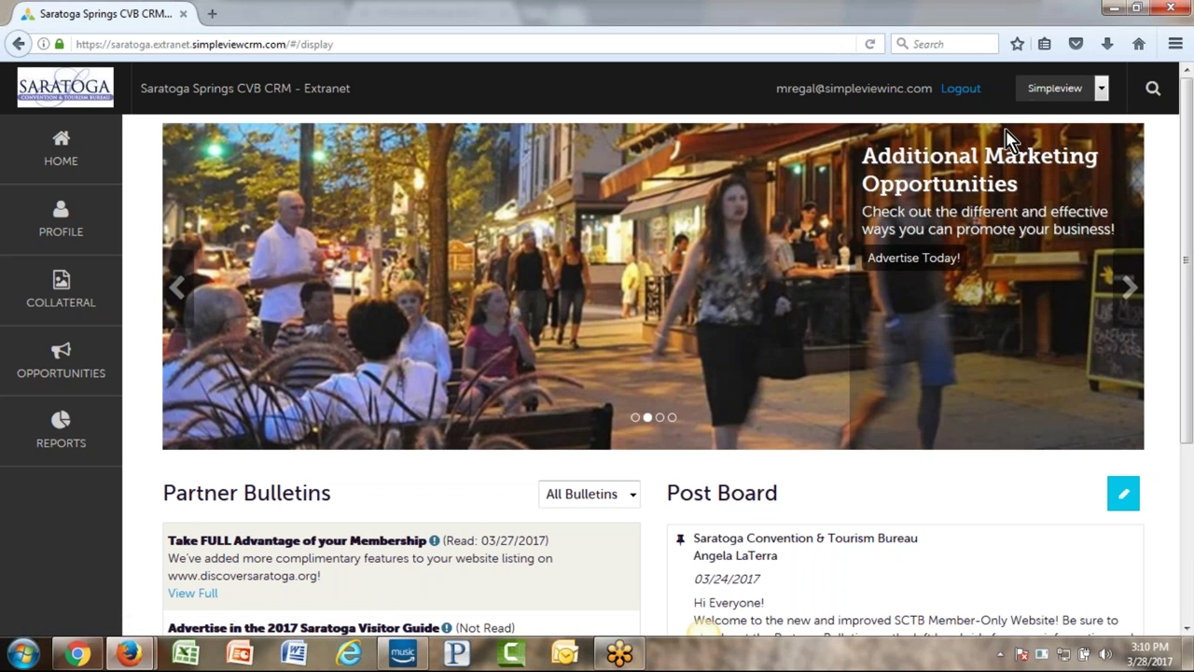
- Glance at the Simpleview account list unchanged, then browse the Profile Accounts list and return home
{"action": "left_click", "coordinate": [1097, 89]}
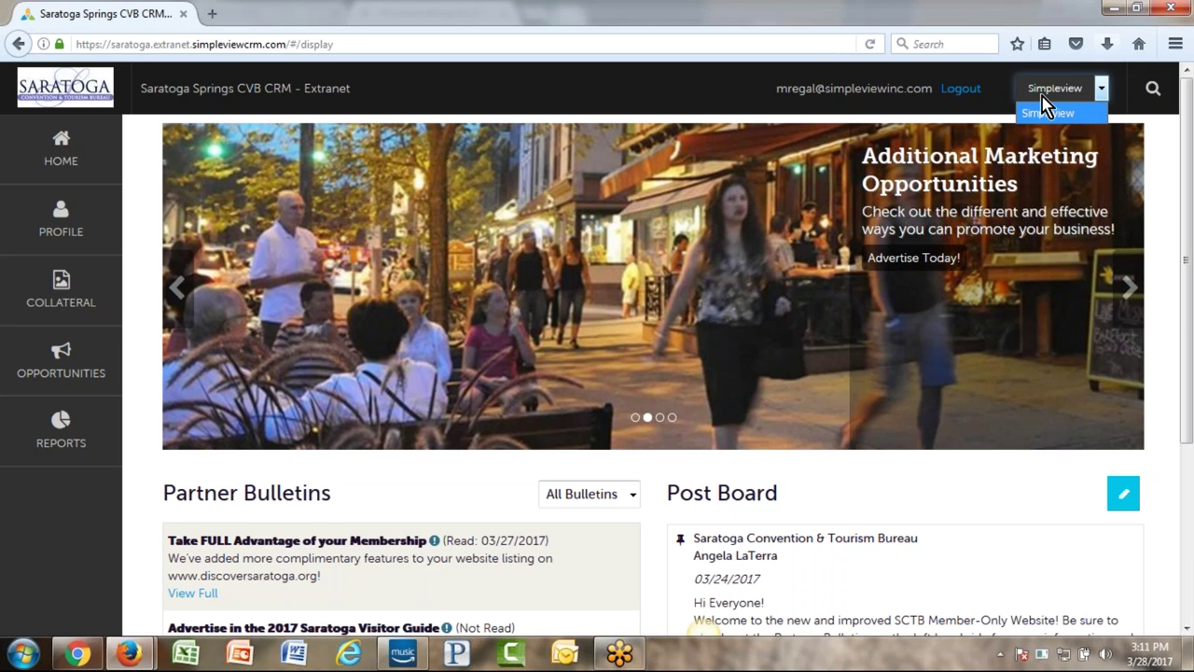
{"action": "left_click", "coordinate": [632, 99]}
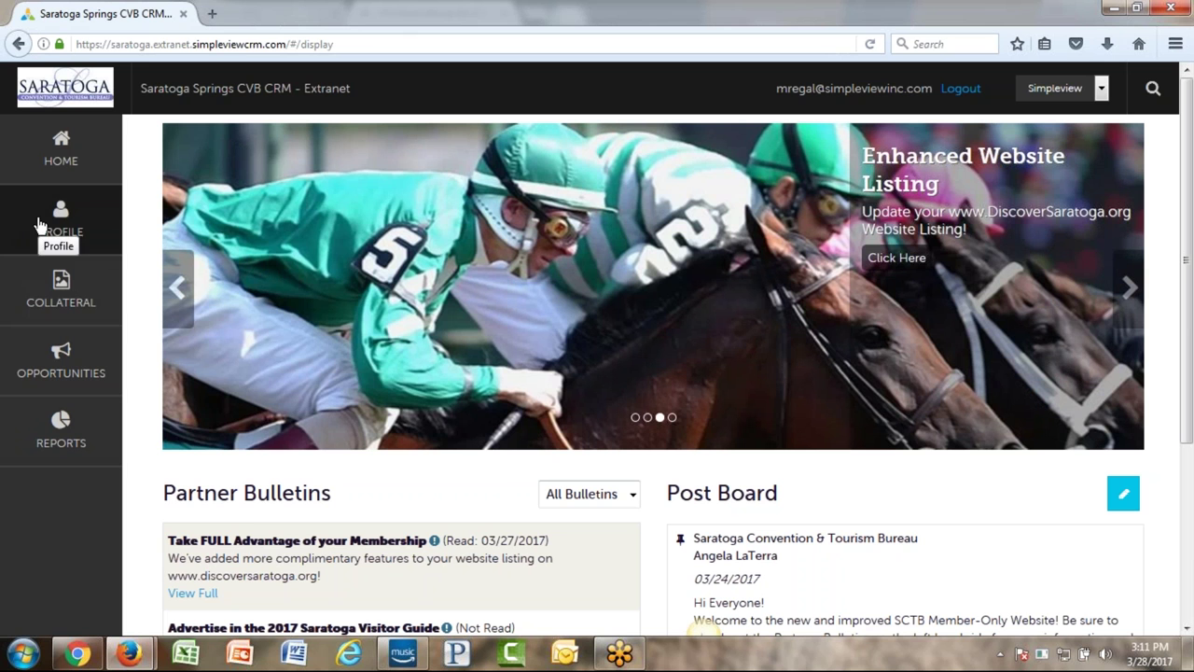
{"action": "left_click", "coordinate": [28, 226]}
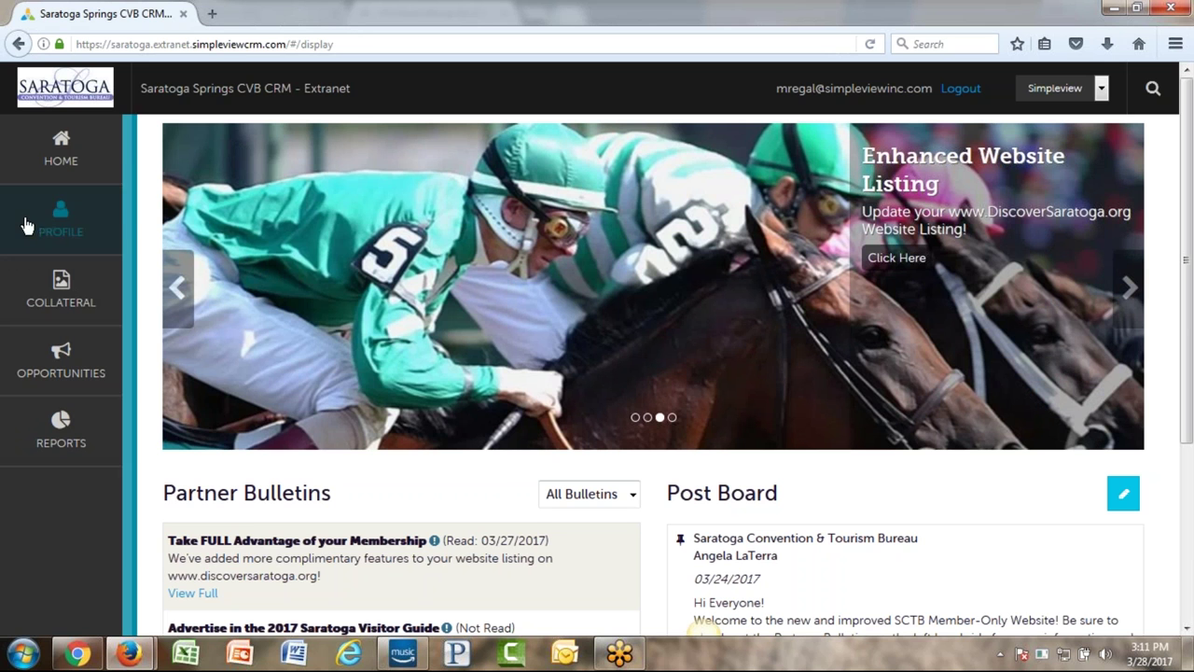
{"action": "left_click", "coordinate": [187, 214]}
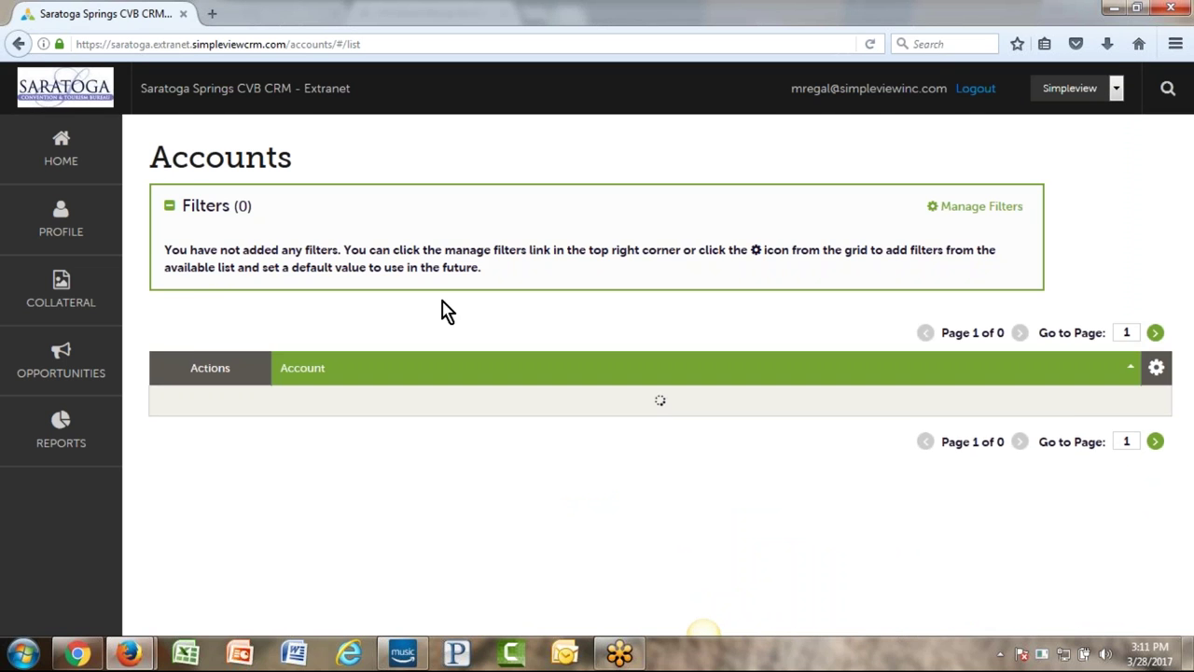
{"action": "scroll", "coordinate": [377, 383], "scroll_direction": "down", "scroll_amount": 1}
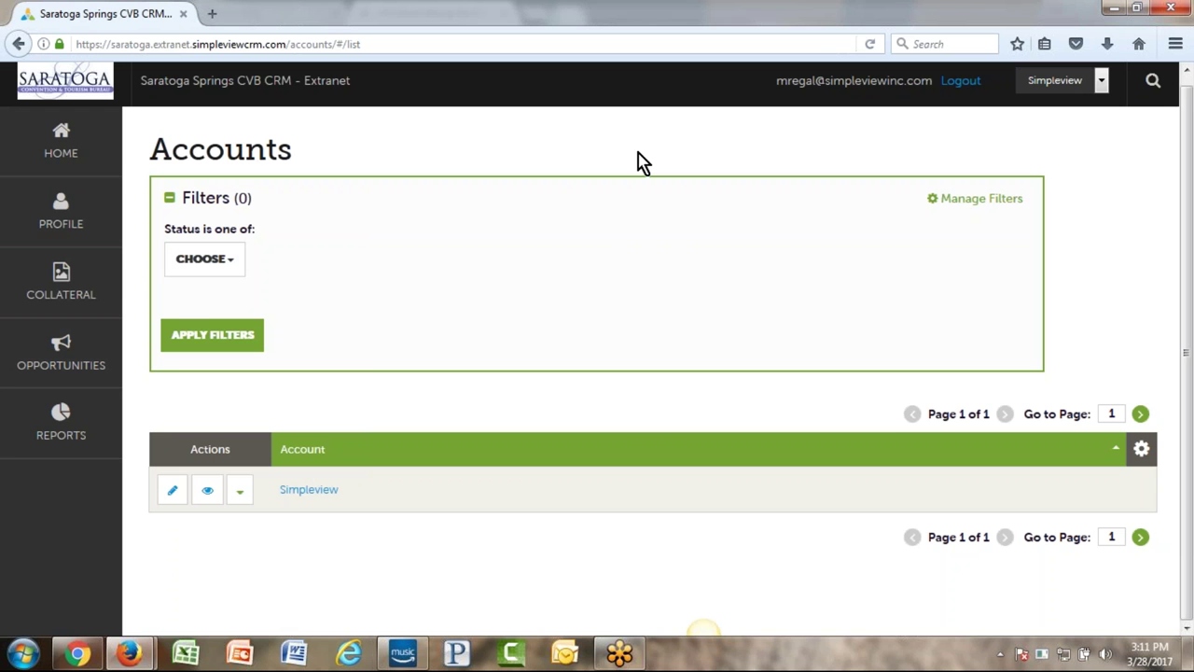
{"action": "left_click", "coordinate": [40, 151]}
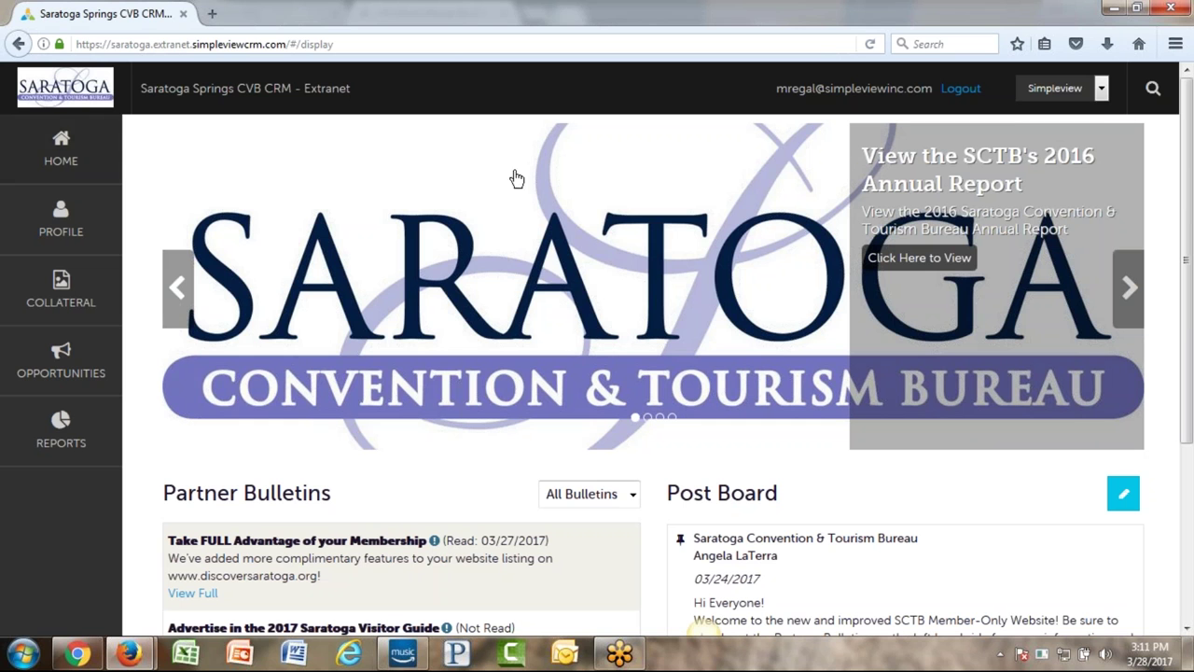
- Check the account list again without changing it, then bring up the Opportunities pages
{"action": "left_click", "coordinate": [1102, 85]}
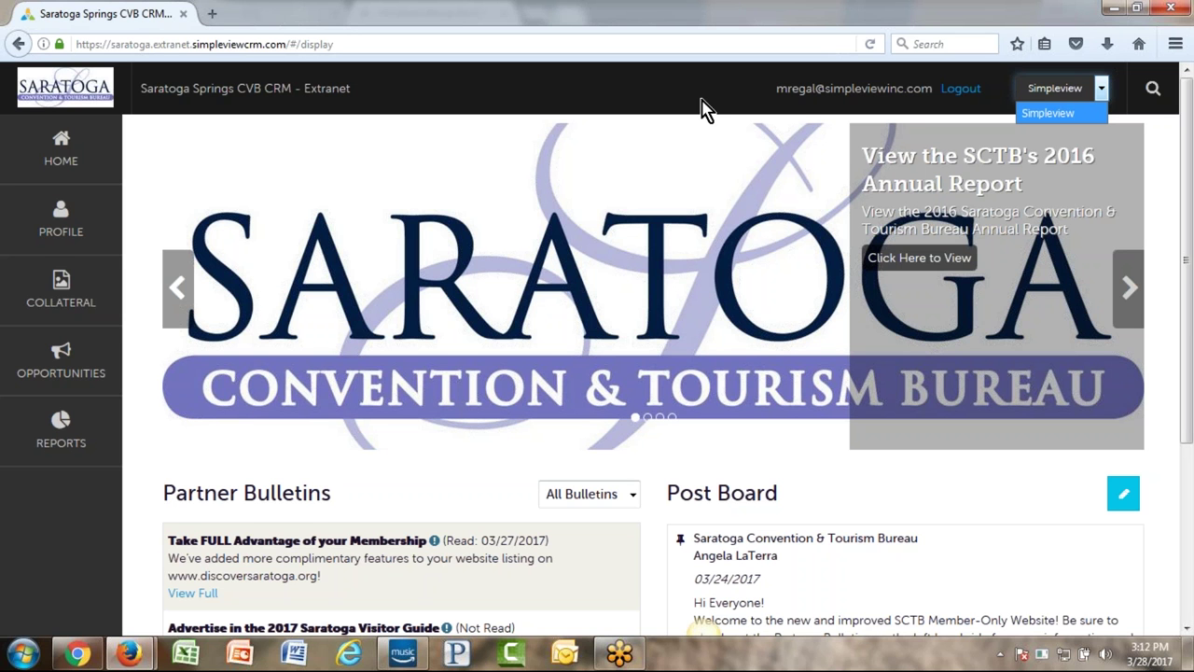
{"action": "left_click", "coordinate": [627, 96]}
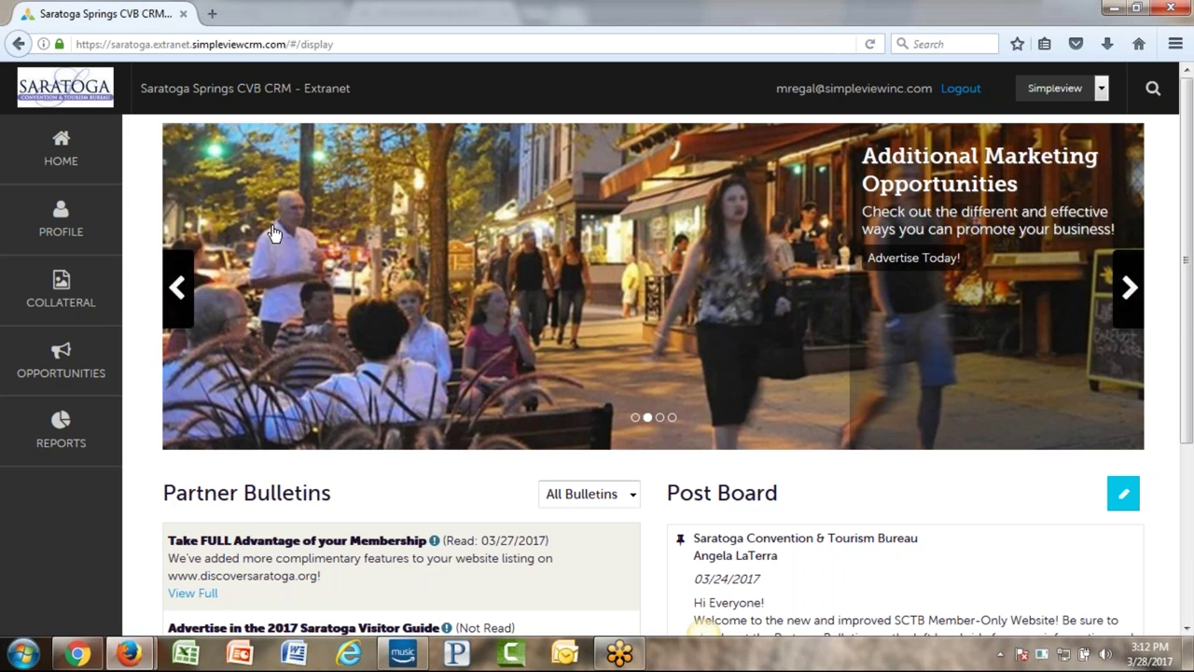
{"action": "left_click", "coordinate": [32, 367]}
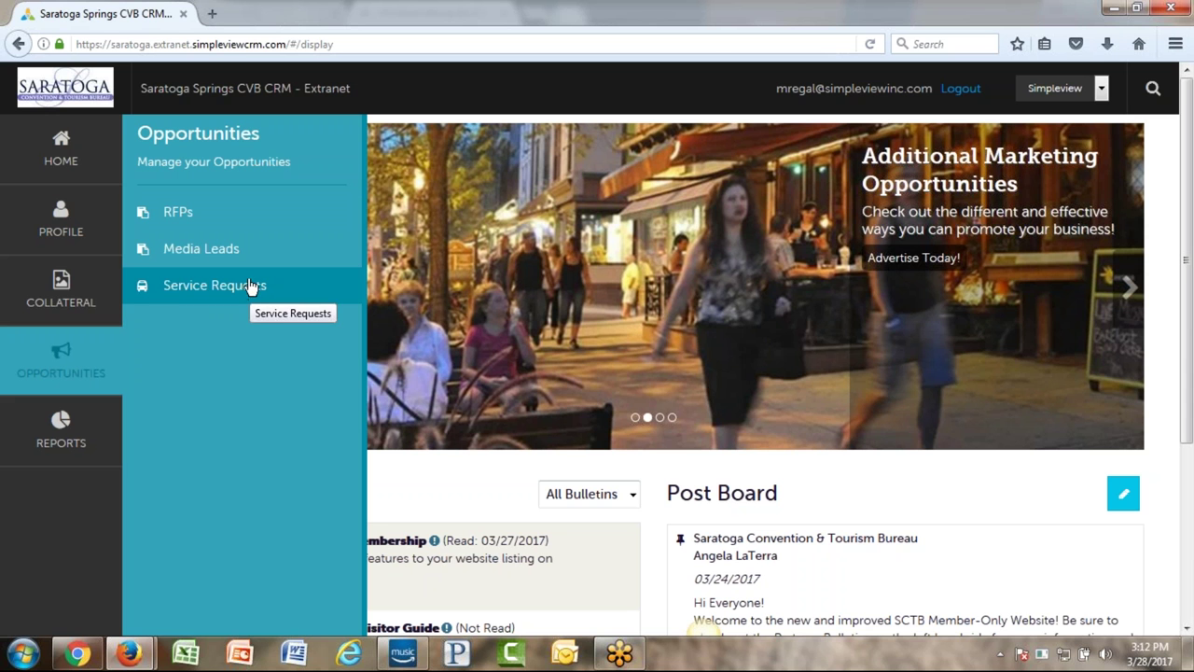
- Open RFPs and review its Response Date, Lead Name, Decision Date and Group Type (Tour, Meeting, Misc) filters
{"action": "left_click", "coordinate": [192, 216]}
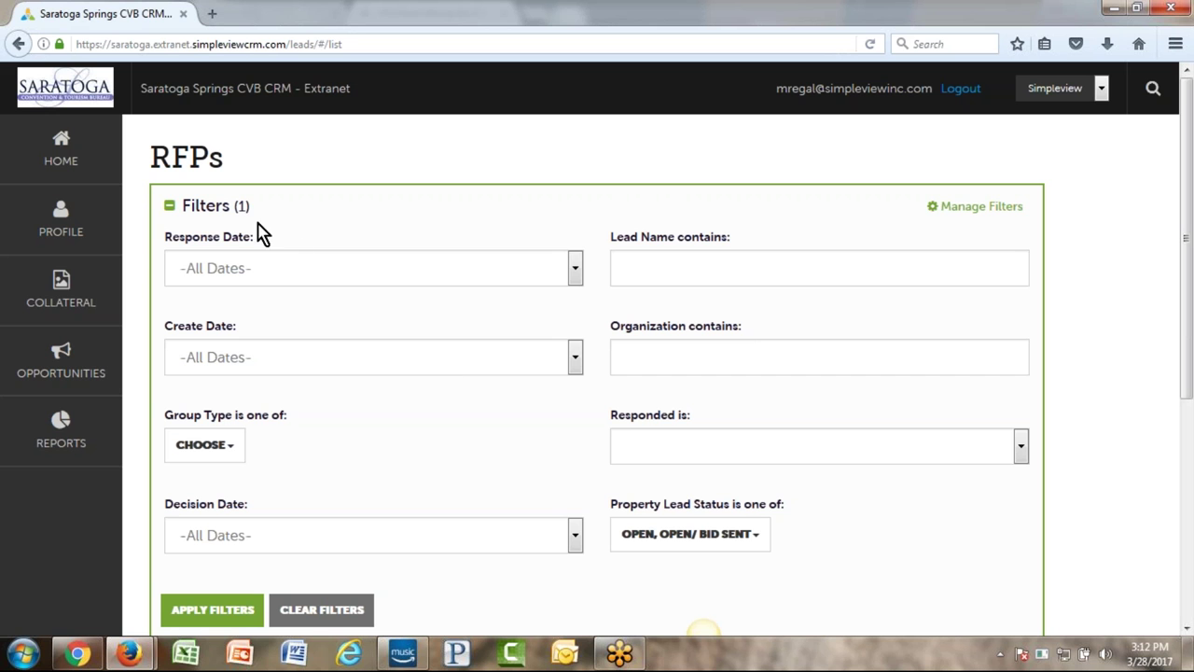
{"action": "left_click_drag", "start_coordinate": [166, 239], "coordinate": [747, 241]}
{"action": "left_click_drag", "start_coordinate": [612, 416], "coordinate": [711, 419]}
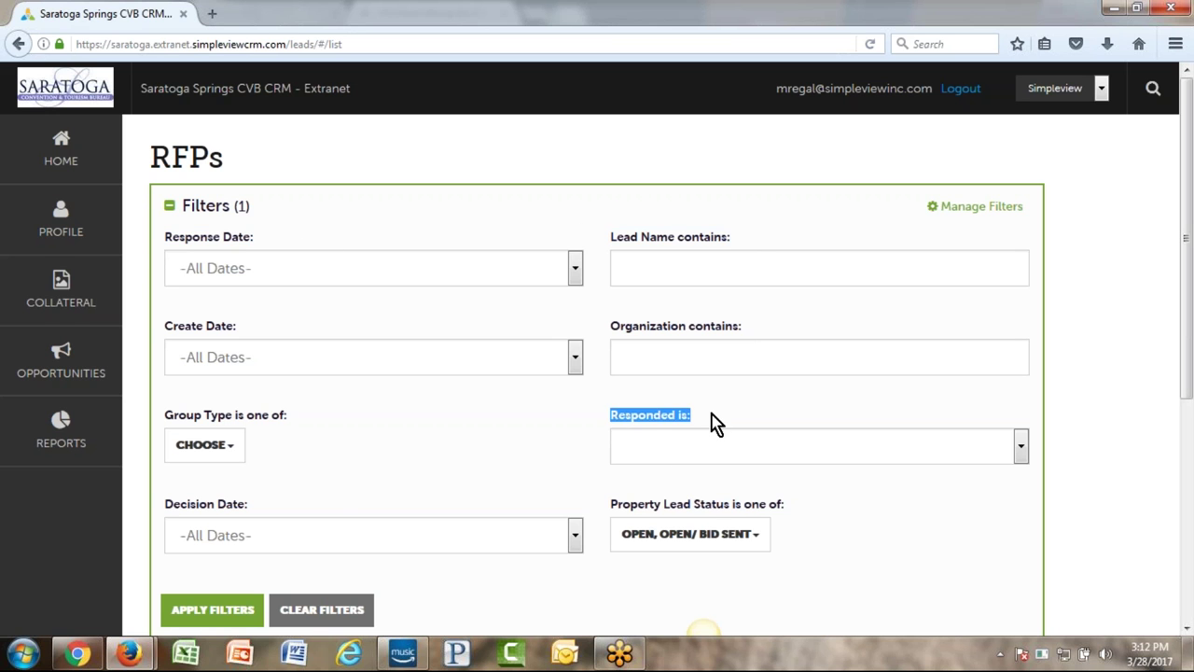
{"action": "left_click_drag", "start_coordinate": [168, 509], "coordinate": [266, 514]}
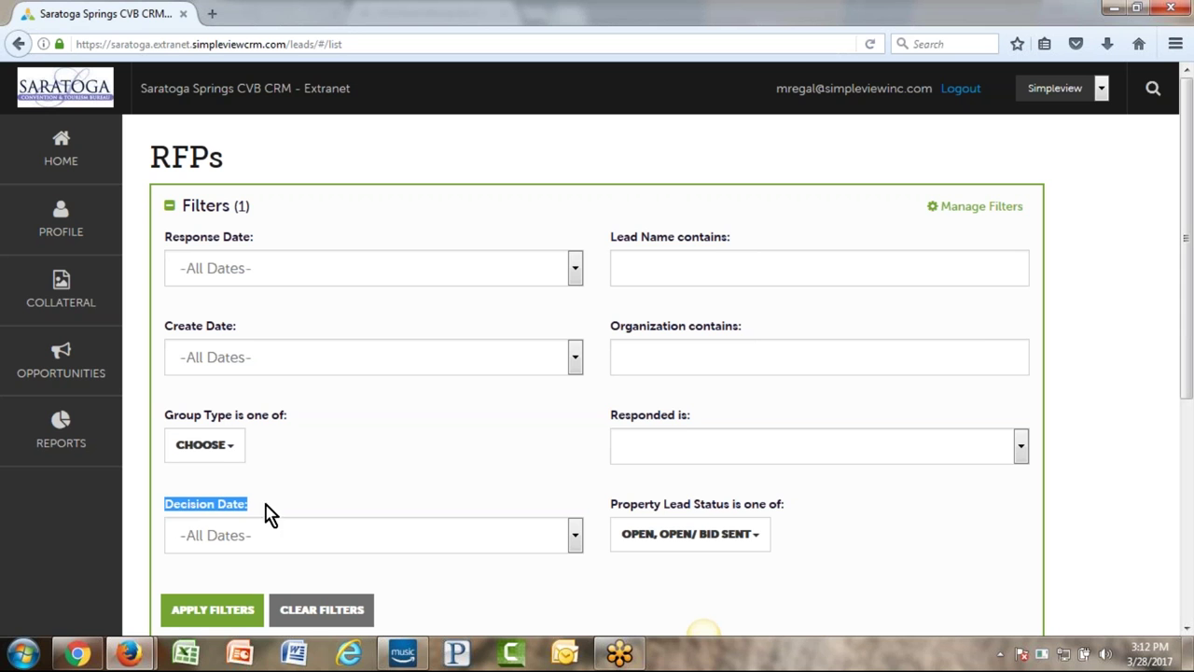
{"action": "left_click", "coordinate": [362, 461]}
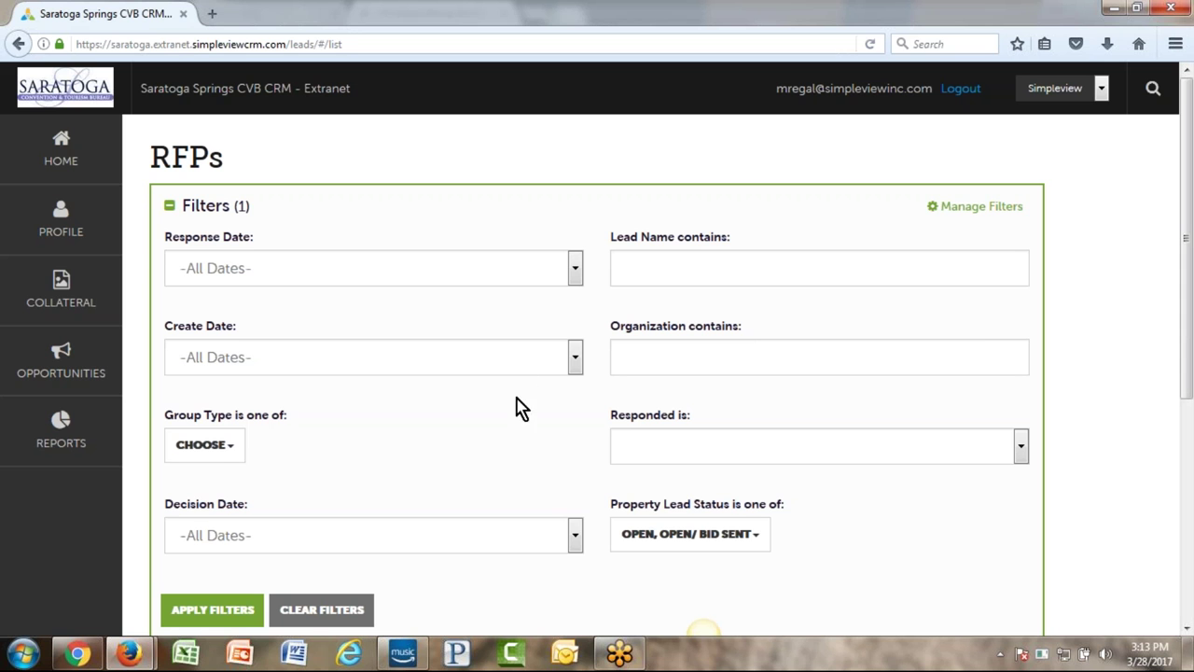
{"action": "left_click_drag", "start_coordinate": [285, 416], "coordinate": [159, 431]}
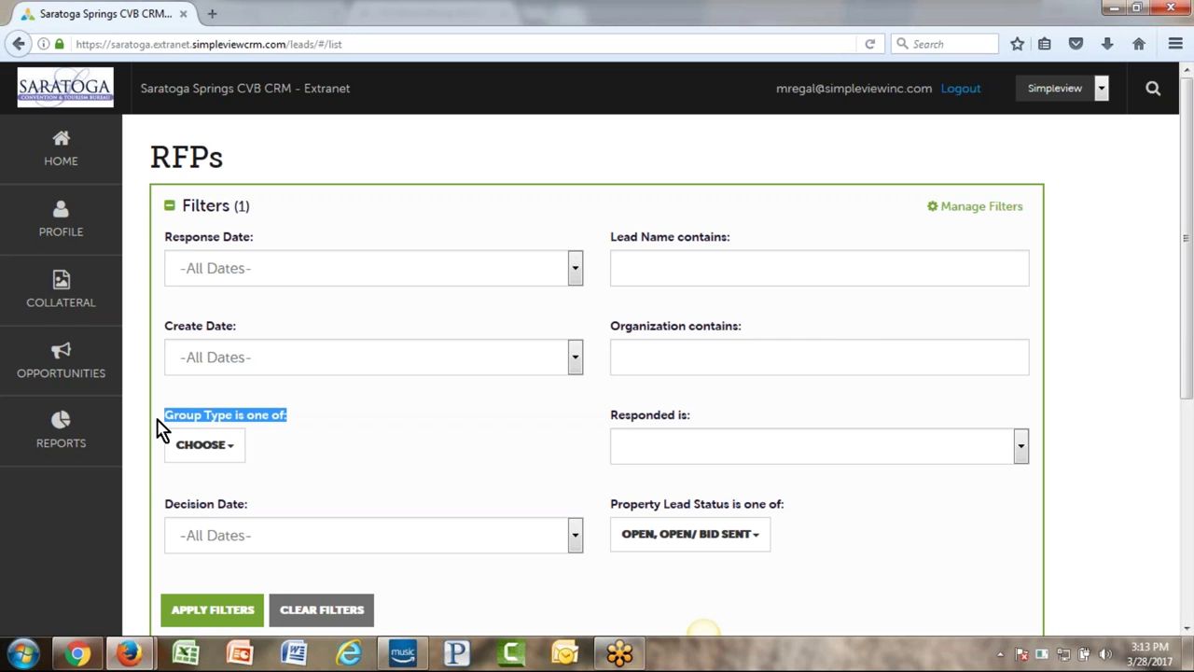
{"action": "left_click", "coordinate": [227, 448]}
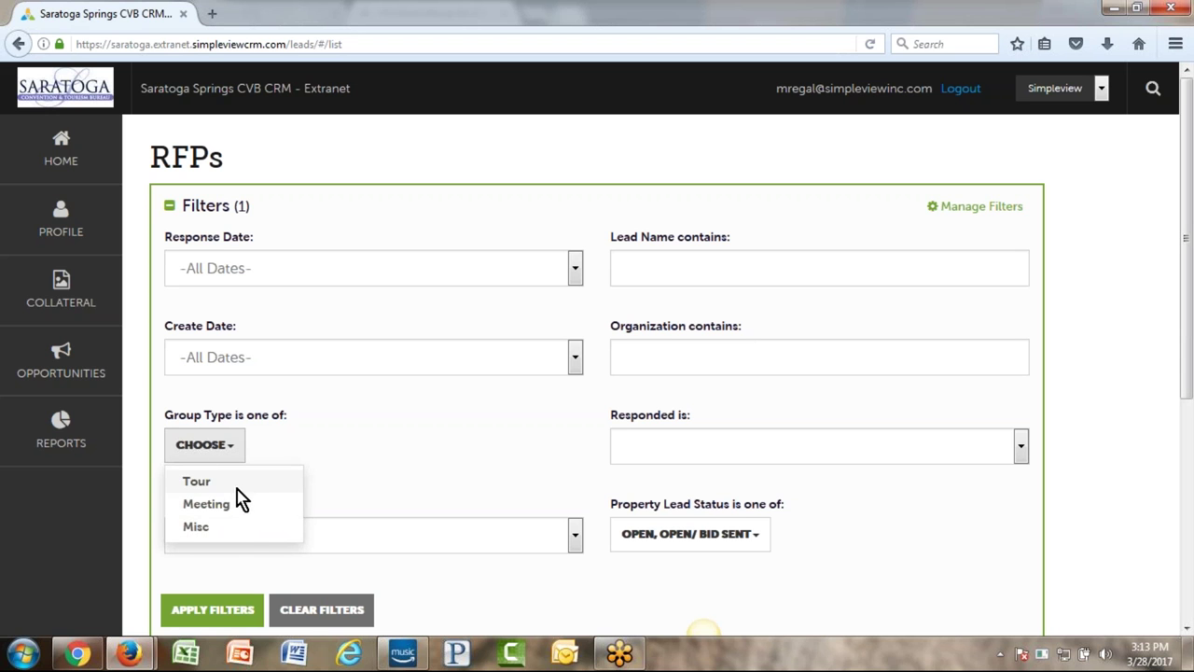
{"action": "left_click", "coordinate": [413, 472]}
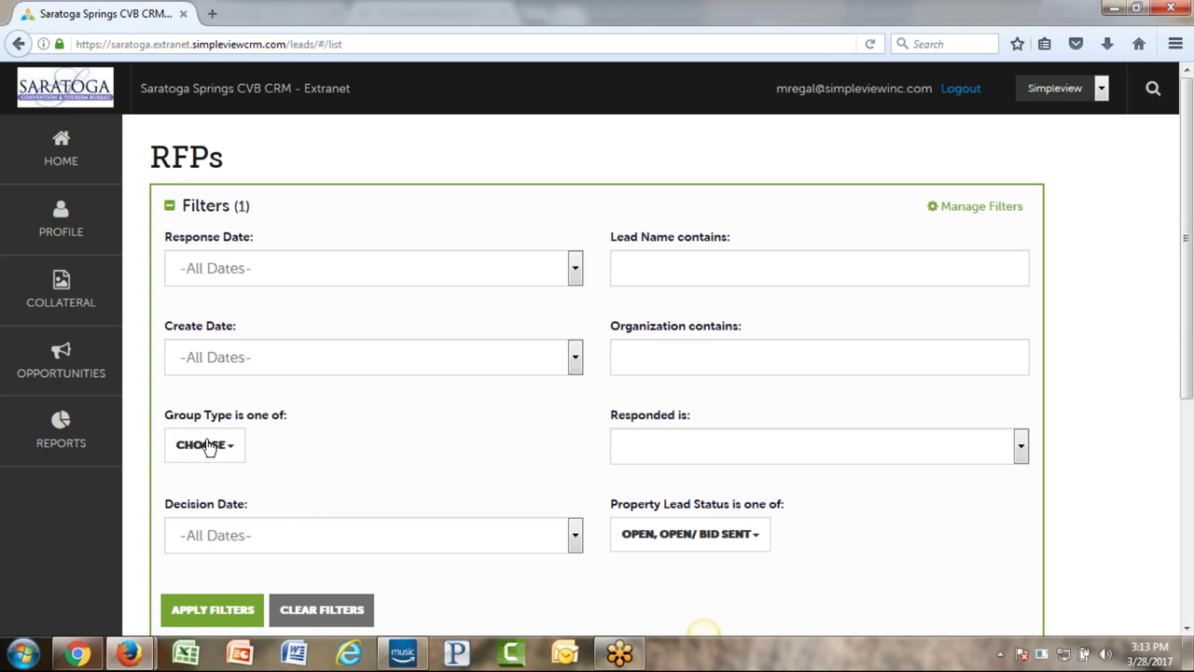
- In Manage Filters, untick Group Type, tick Arrival (Preferred), and apply the changes
{"action": "left_click", "coordinate": [980, 211]}
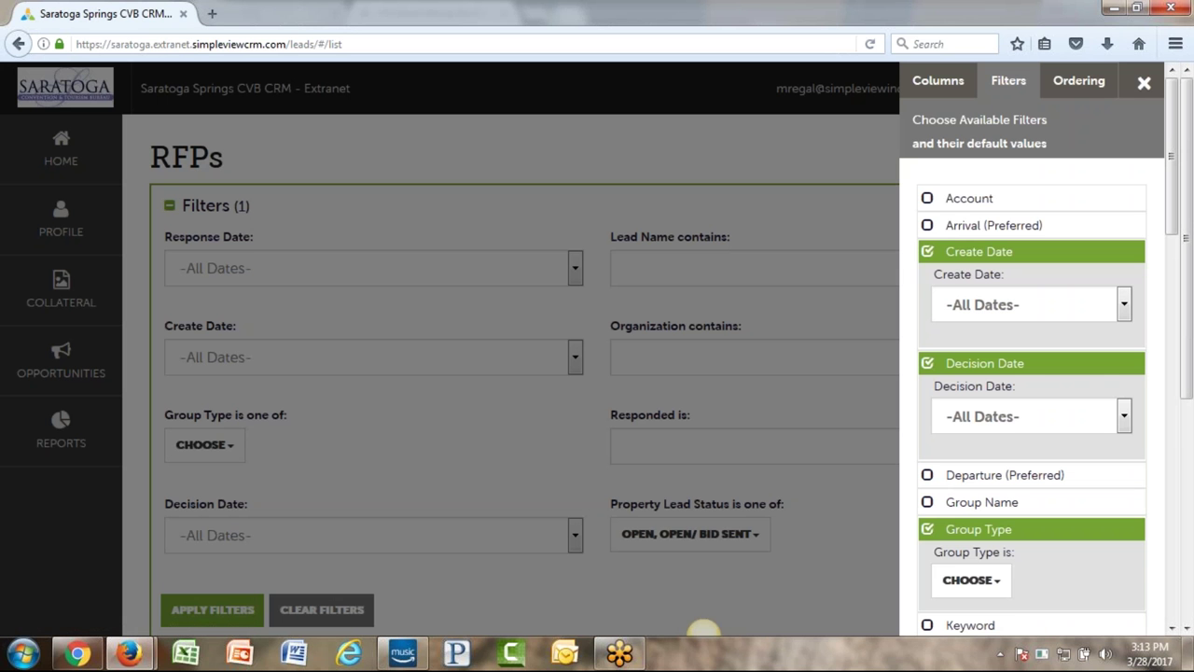
{"action": "scroll", "coordinate": [1059, 373], "scroll_direction": "down", "scroll_amount": 3}
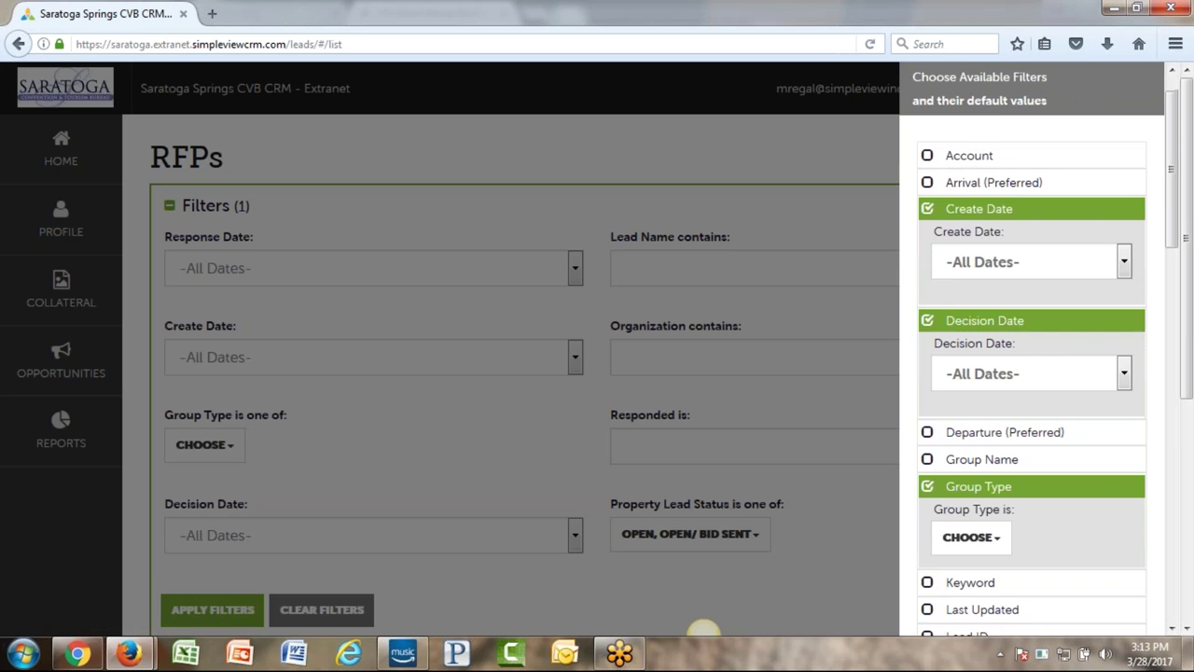
{"action": "left_click", "coordinate": [929, 363]}
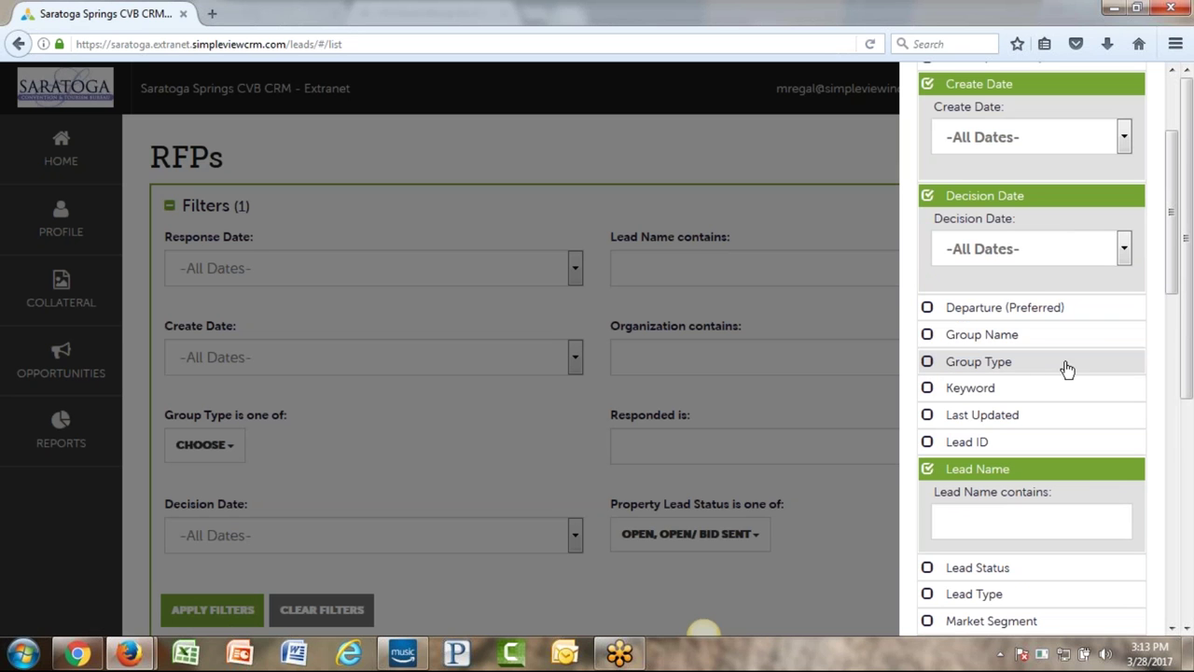
{"action": "scroll", "coordinate": [1045, 368], "scroll_direction": "up", "scroll_amount": 3}
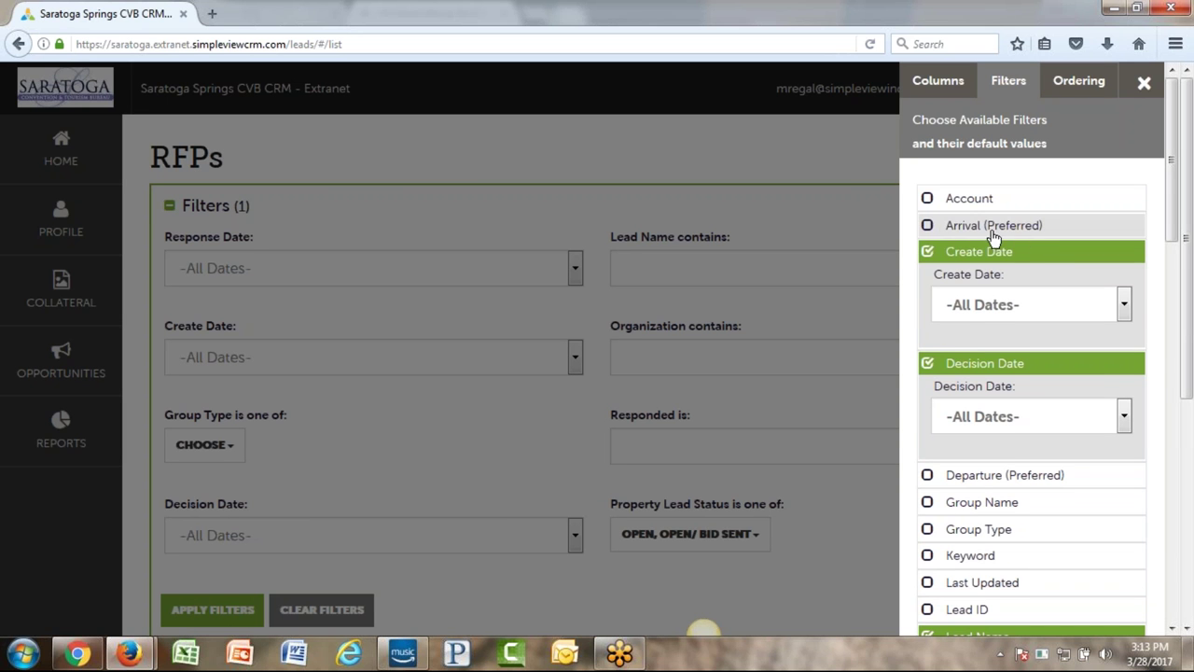
{"action": "left_click", "coordinate": [928, 228]}
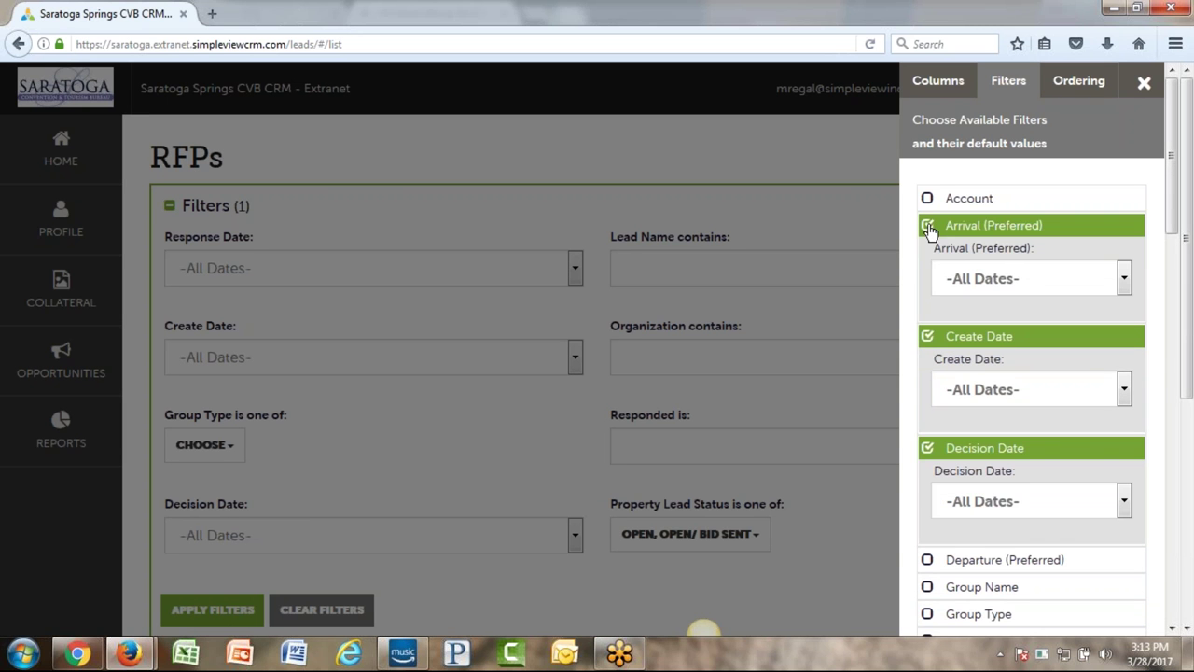
{"action": "scroll", "coordinate": [927, 320], "scroll_direction": "down", "scroll_amount": 15}
{"action": "left_click", "coordinate": [1033, 525]}
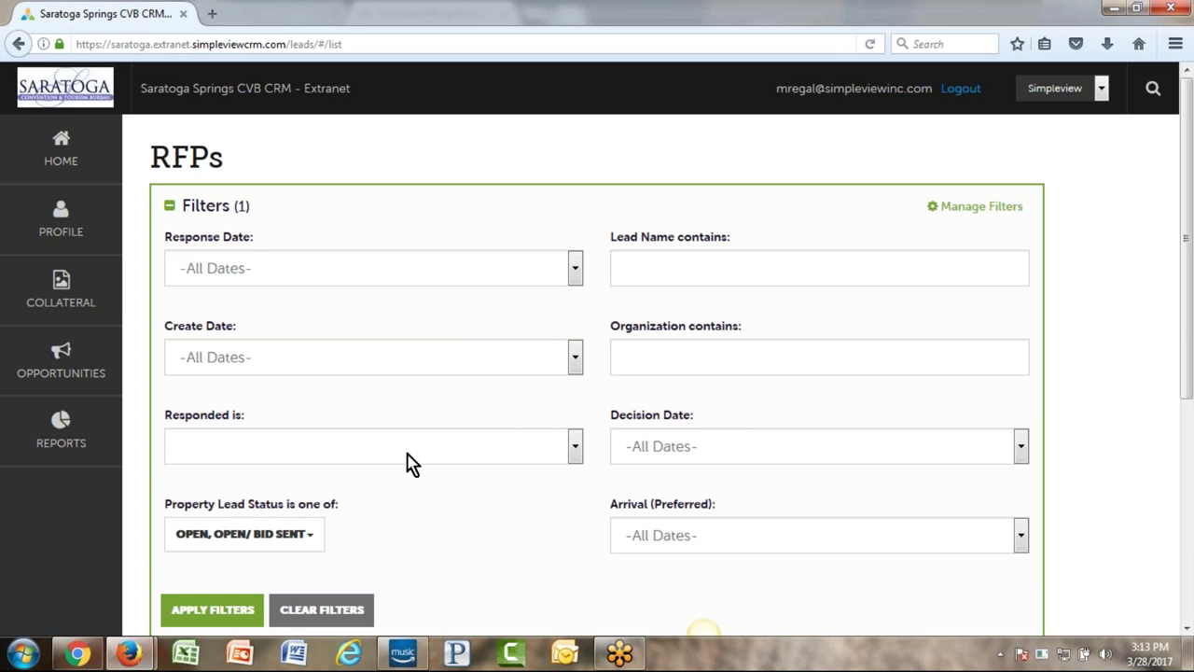
- Clear the Open and Open/Bid Sent statuses and limit arrivals to the Next 30 Days
{"action": "left_click_drag", "start_coordinate": [611, 501], "coordinate": [715, 510]}
{"action": "left_click", "coordinate": [752, 507]}
{"action": "scroll", "coordinate": [517, 497], "scroll_direction": "down", "scroll_amount": 3}
{"action": "scroll", "coordinate": [518, 496], "scroll_direction": "up", "scroll_amount": 3}
{"action": "scroll", "coordinate": [487, 515], "scroll_direction": "down", "scroll_amount": 1}
{"action": "scroll", "coordinate": [487, 515], "scroll_direction": "down", "scroll_amount": 1}
{"action": "left_click", "coordinate": [256, 434]}
{"action": "left_click", "coordinate": [279, 516]}
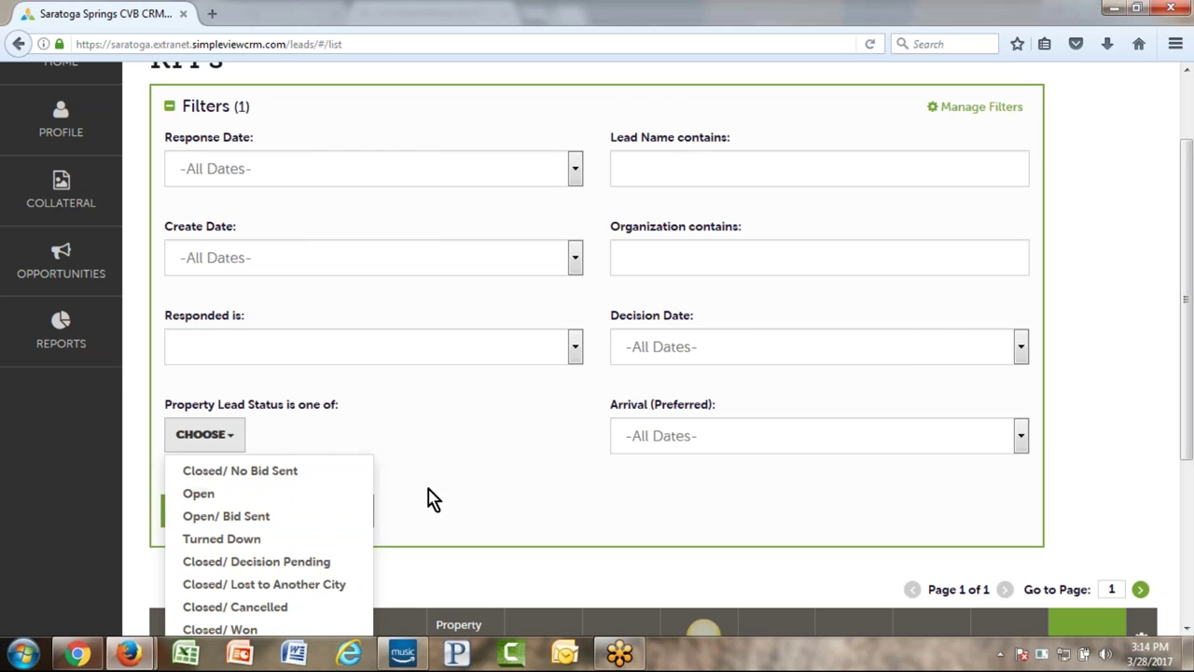
{"action": "left_click", "coordinate": [685, 452]}
{"action": "left_click", "coordinate": [694, 451]}
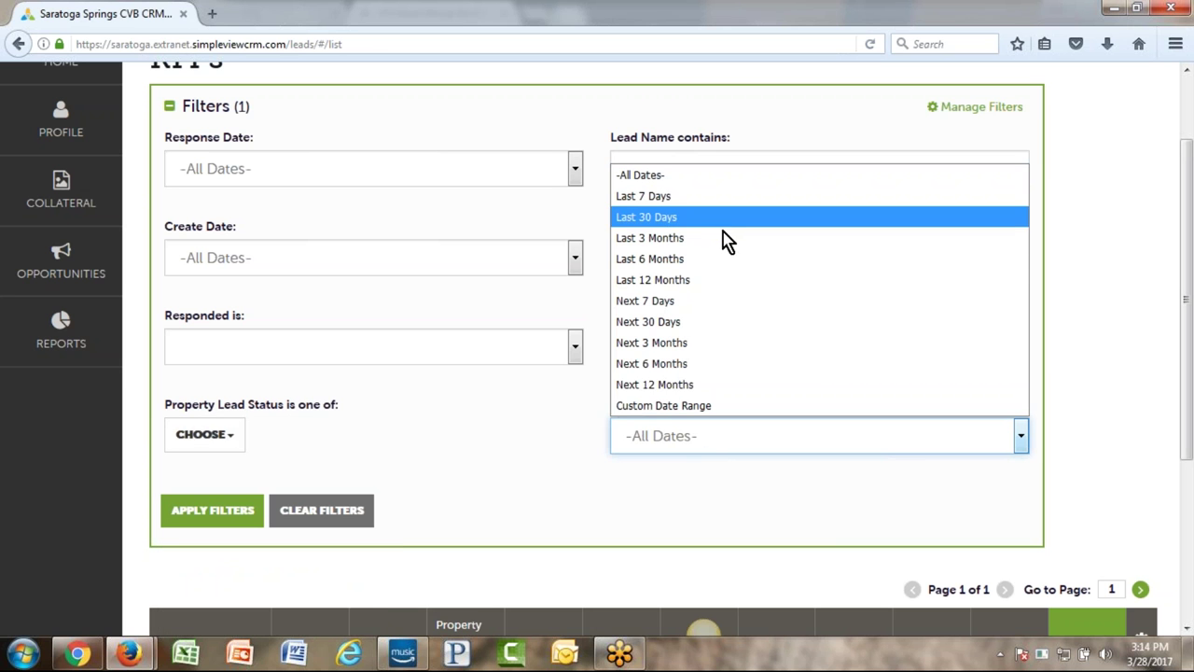
{"action": "left_click", "coordinate": [727, 328]}
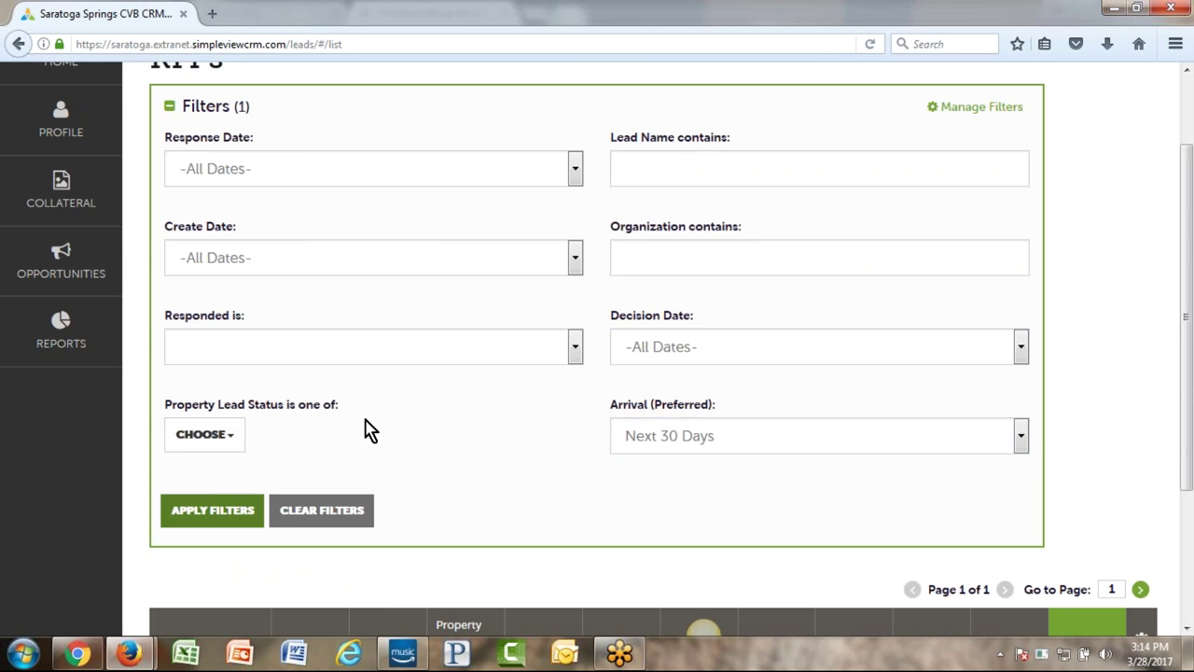
{"action": "scroll", "coordinate": [458, 421], "scroll_direction": "down", "scroll_amount": 3}
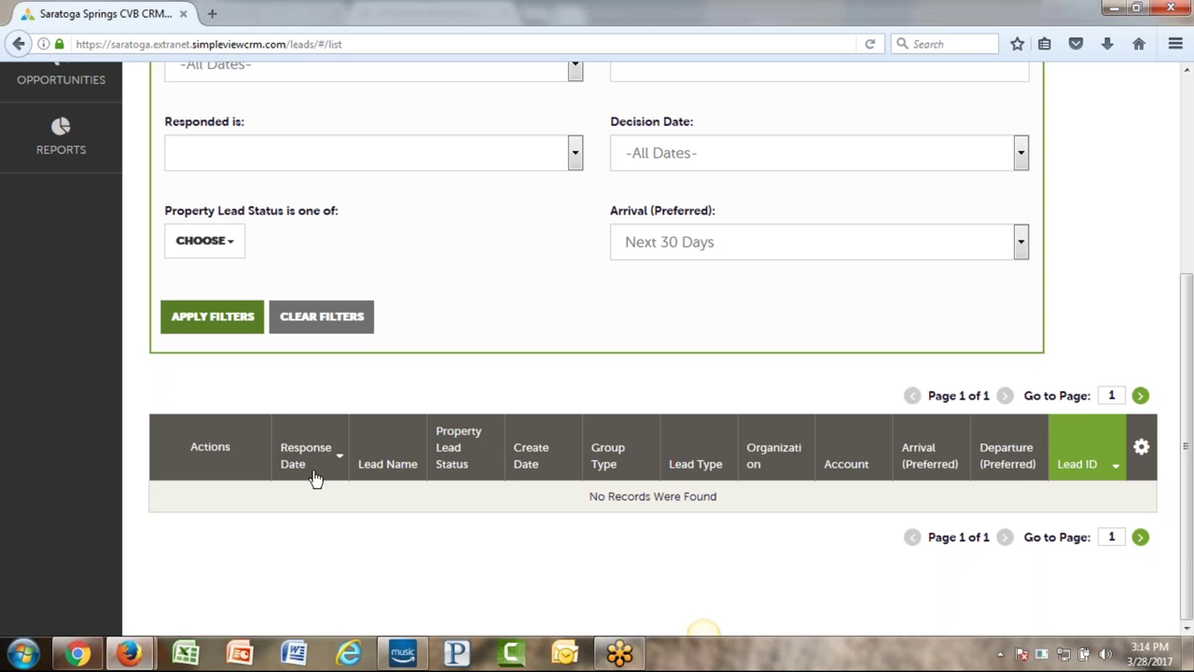
- Reset arrivals to -All Dates-, choose Open status, and apply the filters to the RFP list
{"action": "left_click", "coordinate": [709, 242]}
{"action": "left_click", "coordinate": [704, 270]}
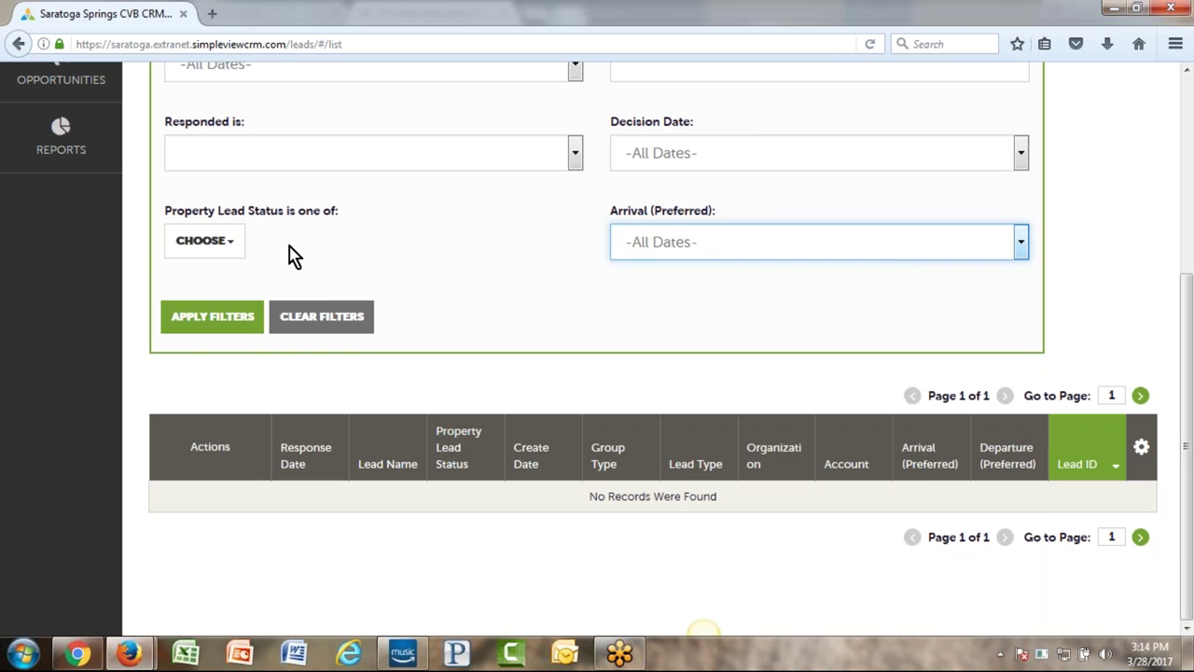
{"action": "left_click", "coordinate": [200, 244]}
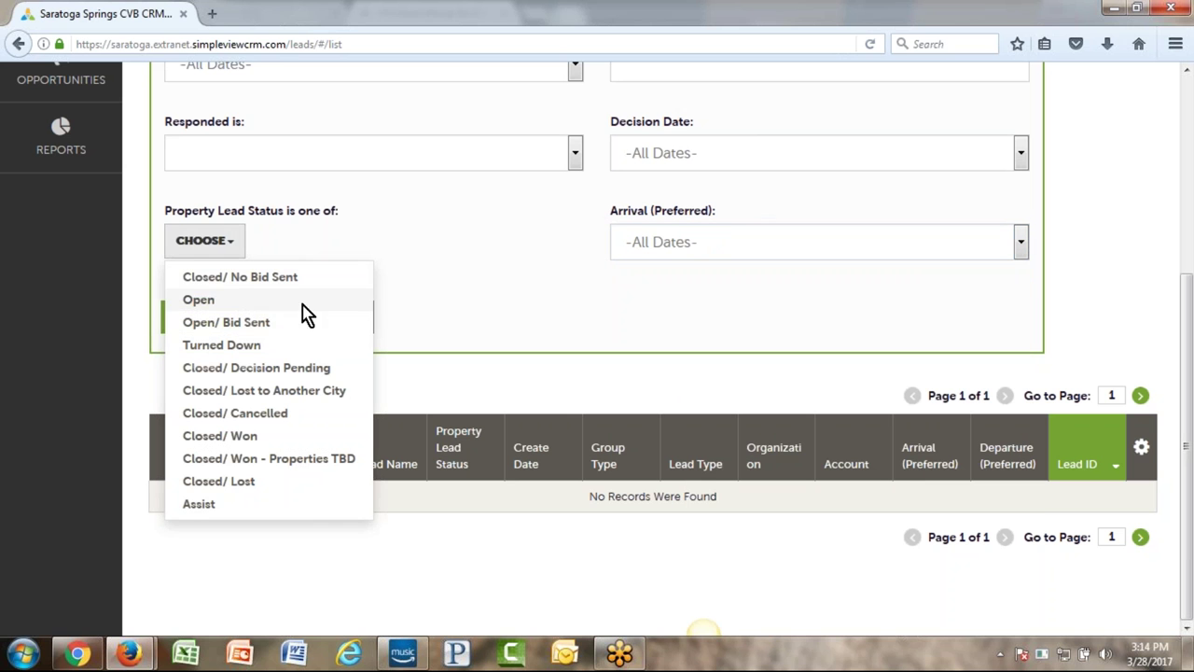
{"action": "left_click", "coordinate": [248, 300]}
{"action": "left_click", "coordinate": [444, 240]}
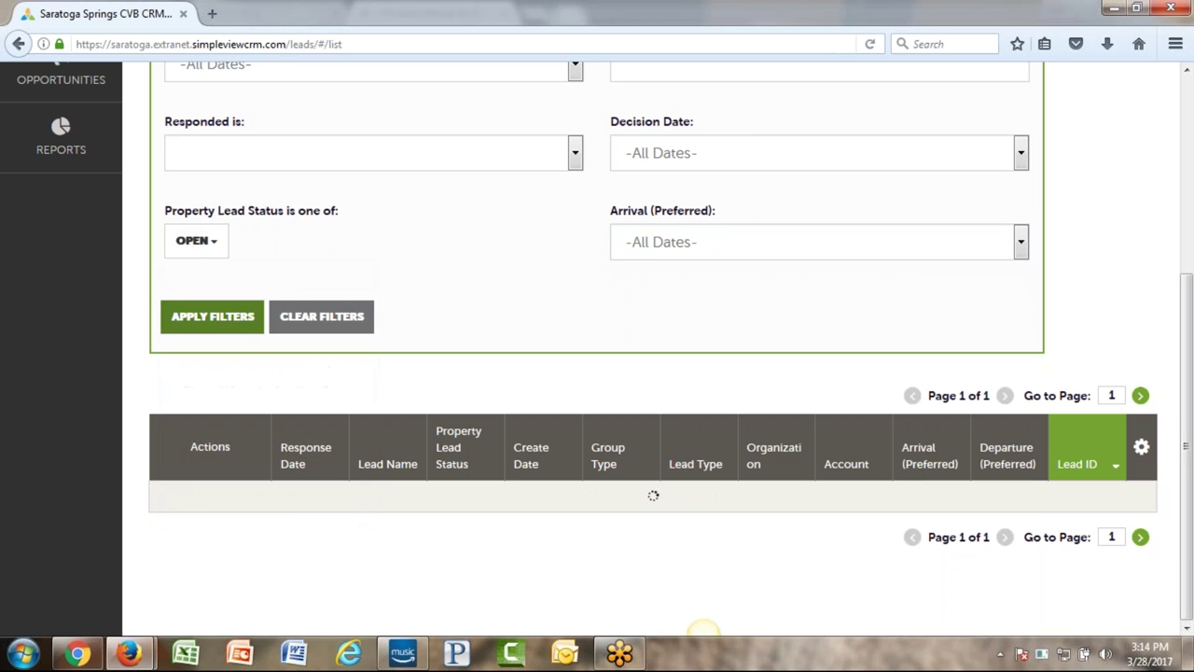
{"action": "scroll", "coordinate": [548, 401], "scroll_direction": "down", "scroll_amount": 1}
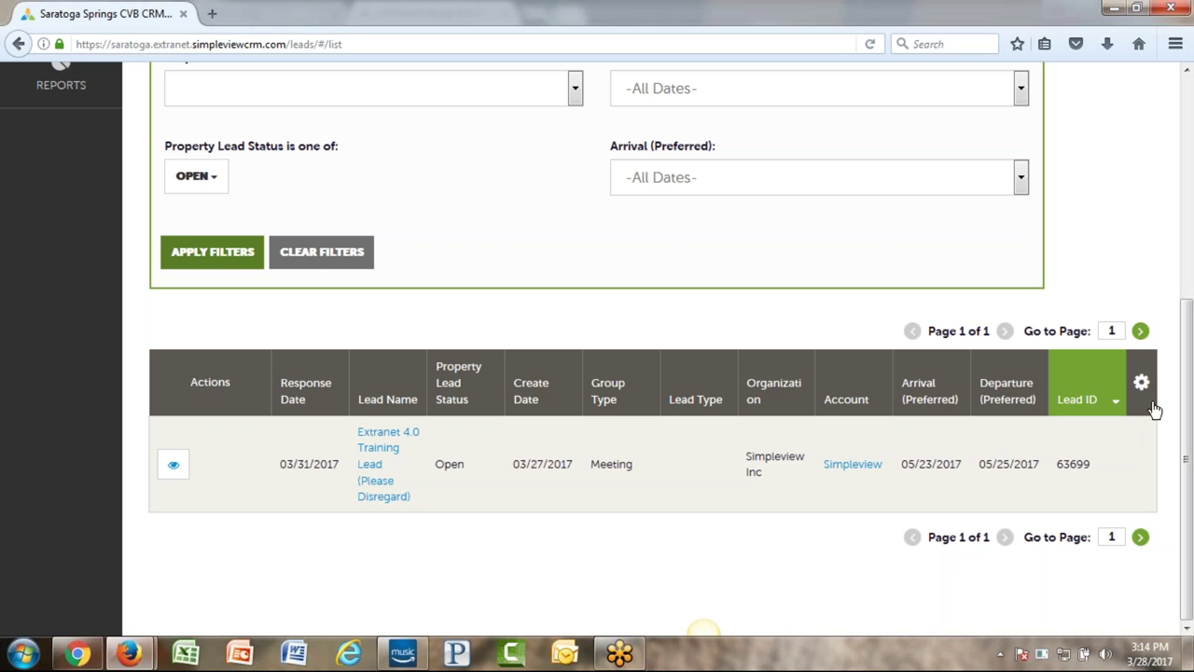
{"action": "scroll", "coordinate": [1133, 396], "scroll_direction": "up", "scroll_amount": 3}
{"action": "scroll", "coordinate": [1131, 396], "scroll_direction": "up", "scroll_amount": 1}
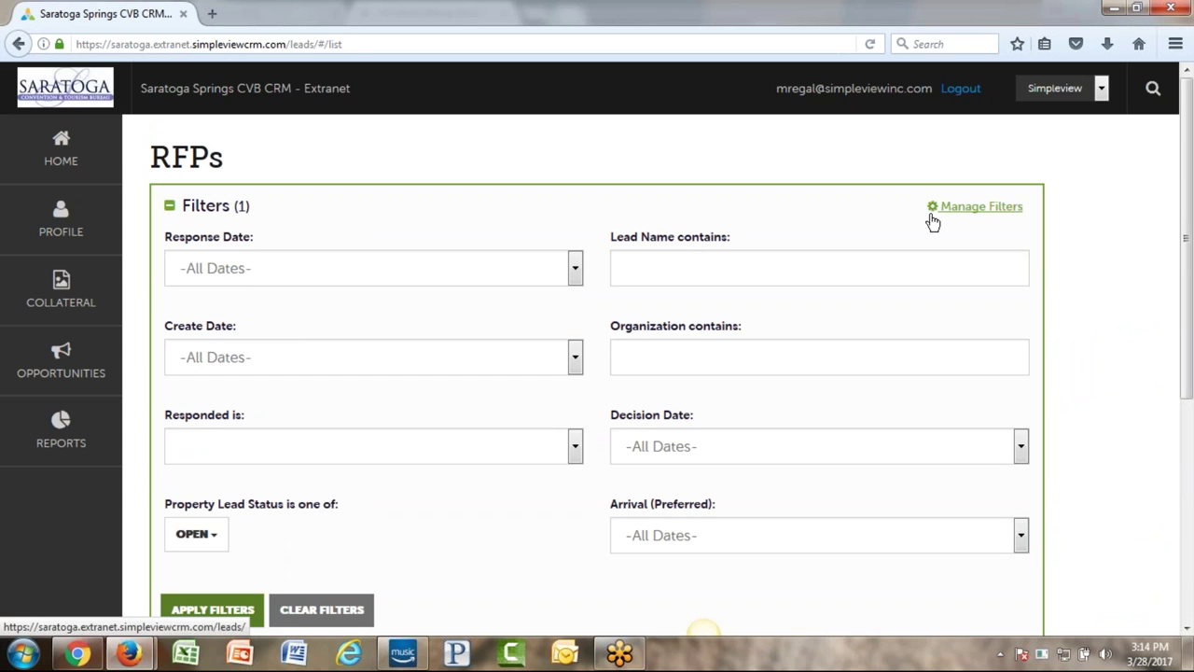
{"action": "scroll", "coordinate": [1130, 344], "scroll_direction": "down", "scroll_amount": 4}
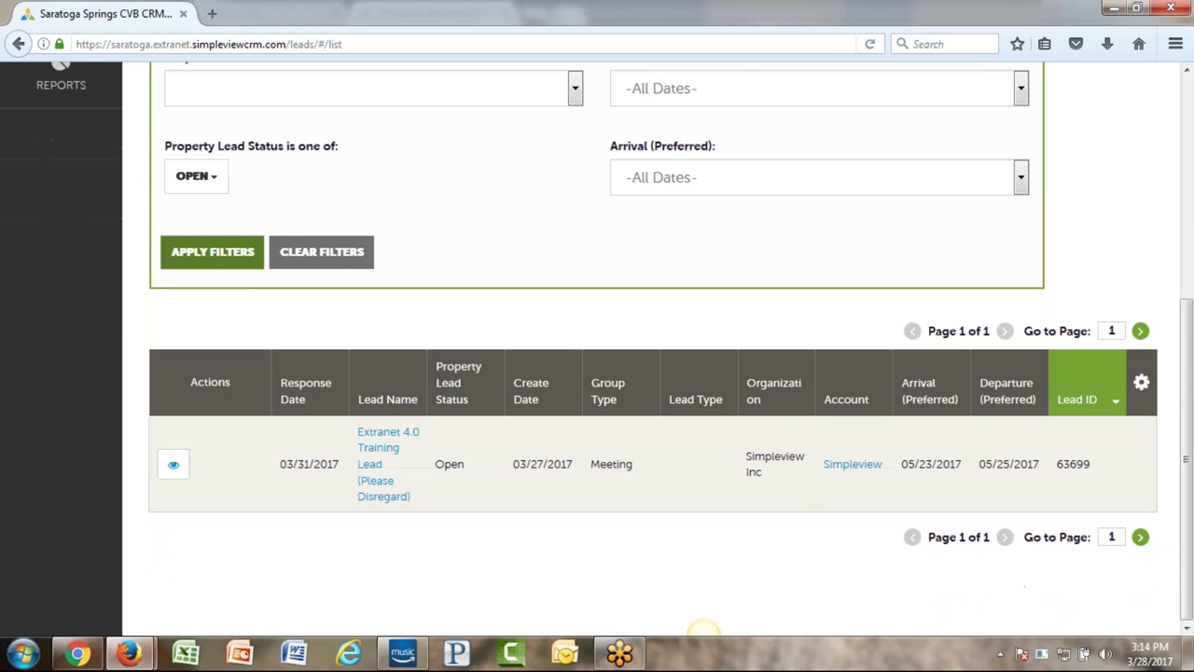
- Swap the RFPs table's Create Date column for Decision Date, then reopen the column settings
{"action": "left_click", "coordinate": [1142, 385]}
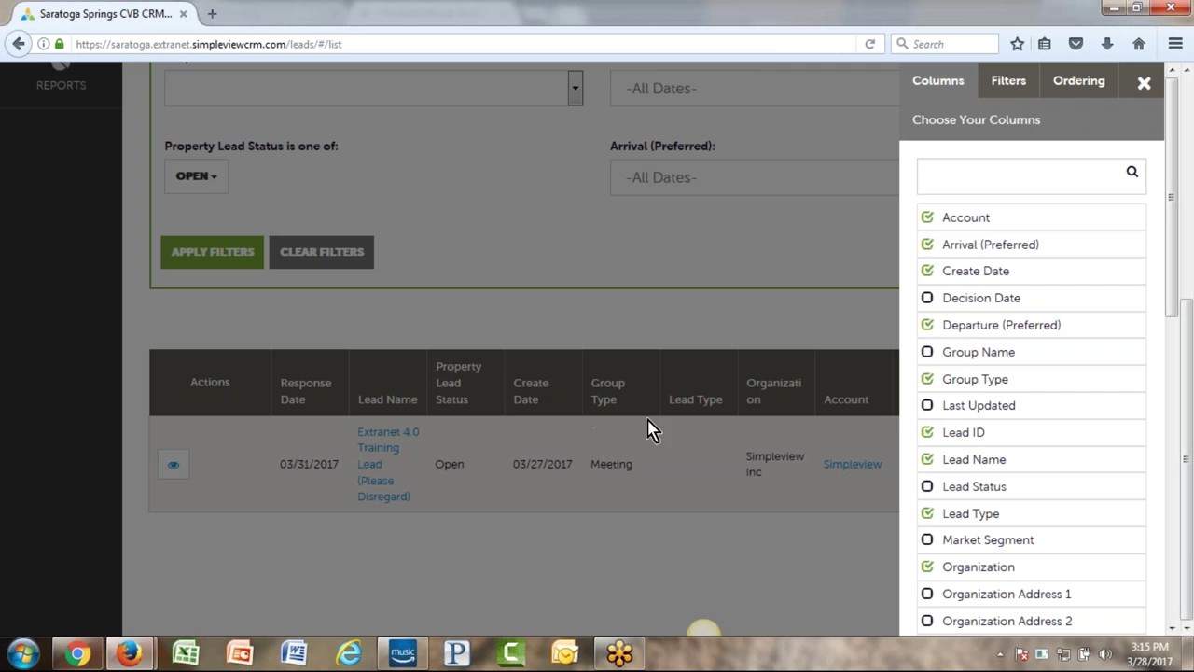
{"action": "left_click", "coordinate": [927, 272]}
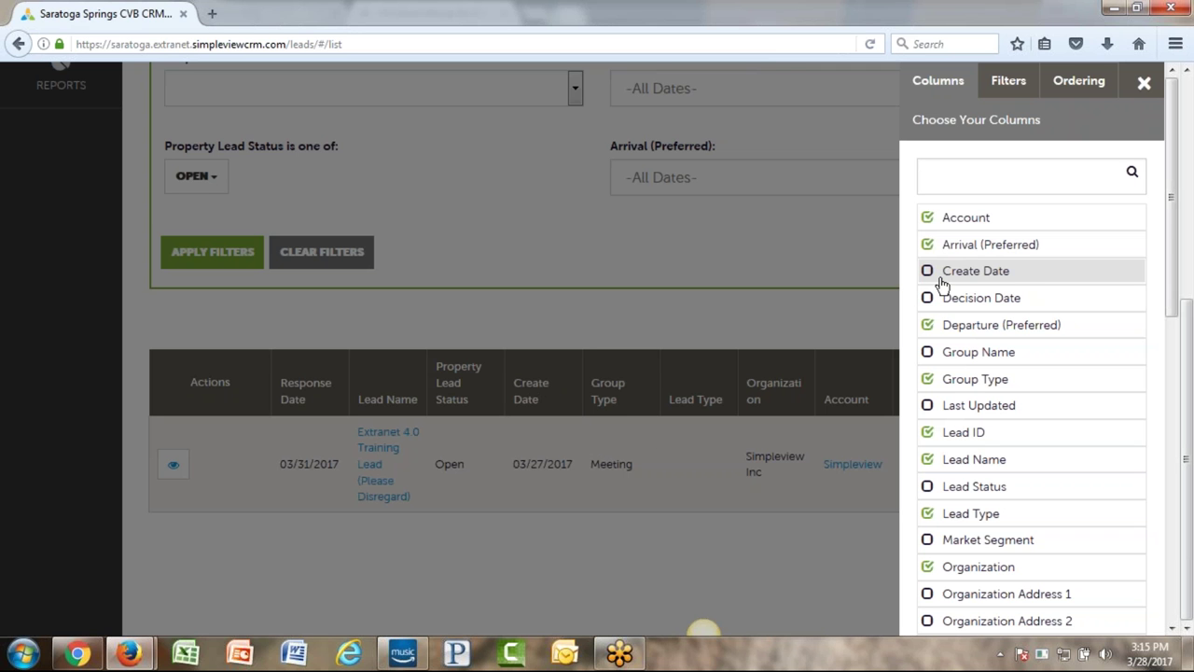
{"action": "scroll", "coordinate": [994, 298], "scroll_direction": "down", "scroll_amount": 1}
{"action": "scroll", "coordinate": [1016, 345], "scroll_direction": "down", "scroll_amount": 5}
{"action": "scroll", "coordinate": [1016, 345], "scroll_direction": "up", "scroll_amount": 4}
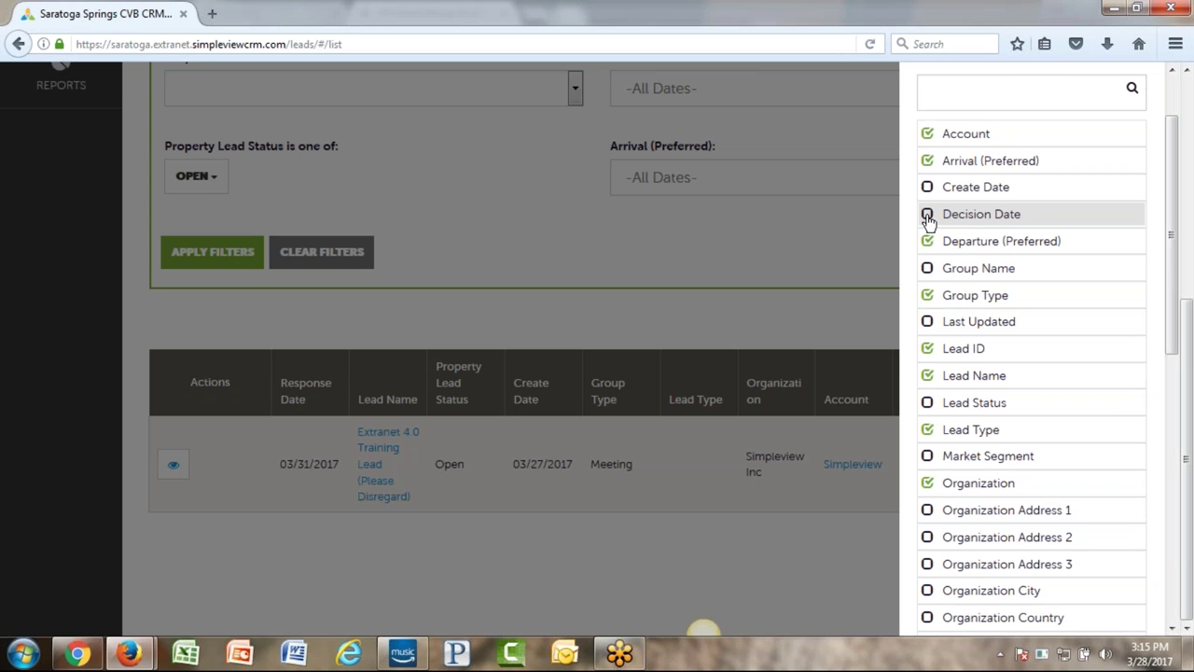
{"action": "scroll", "coordinate": [952, 317], "scroll_direction": "down", "scroll_amount": 10}
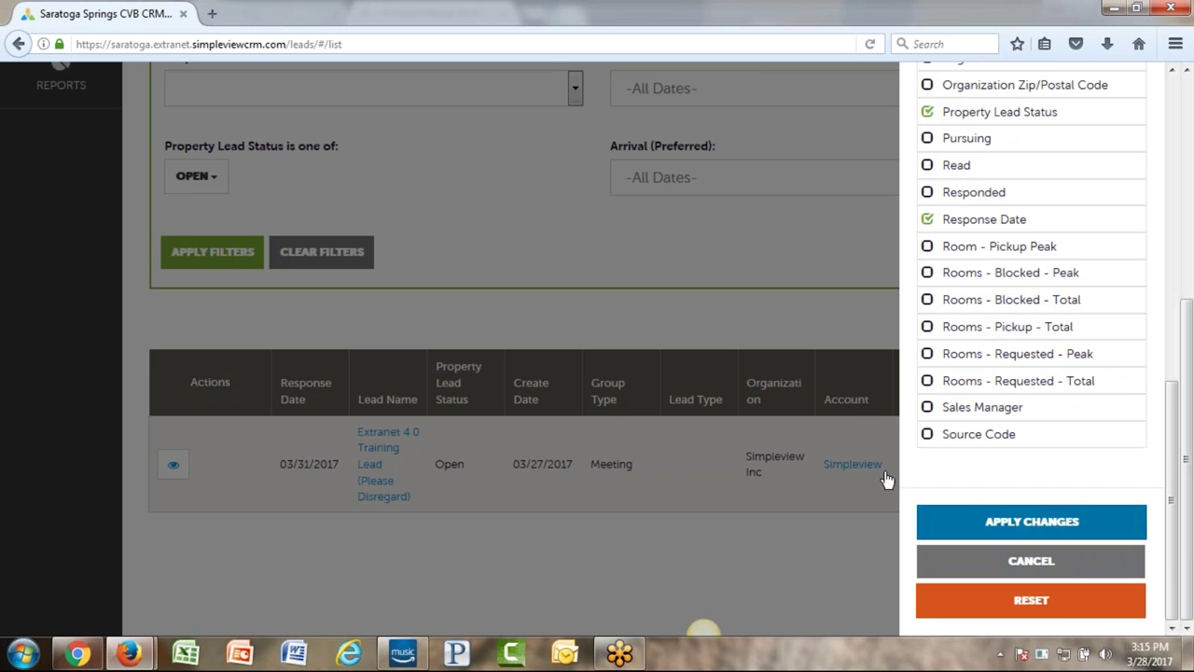
{"action": "left_click", "coordinate": [1031, 521]}
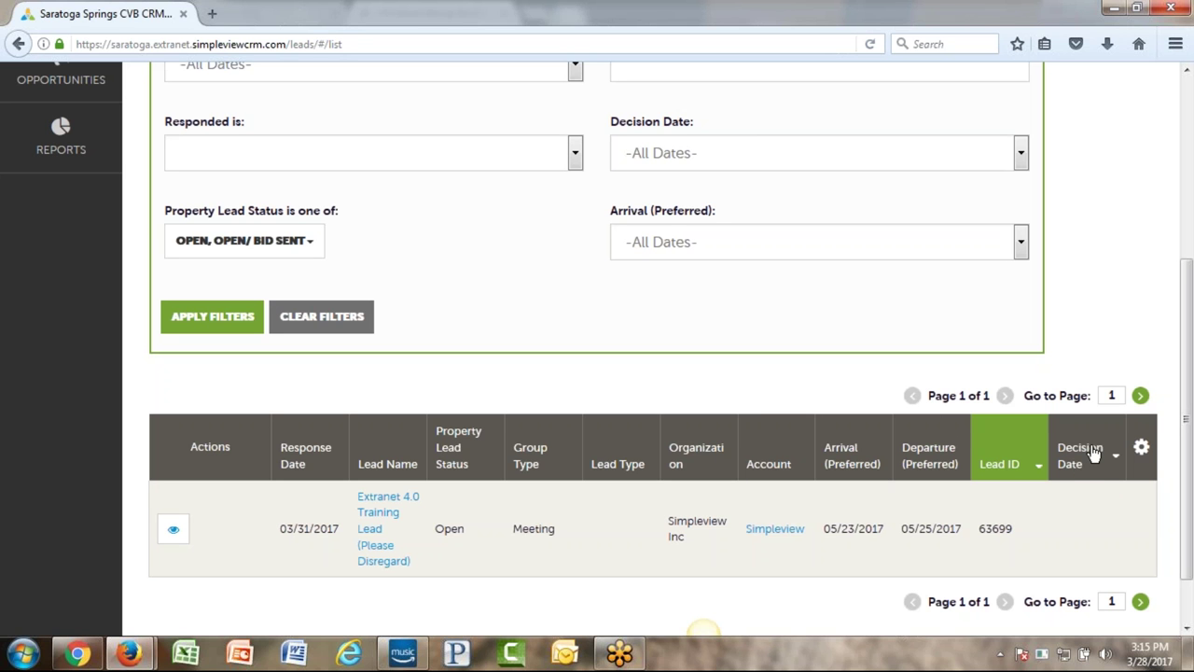
{"action": "left_click", "coordinate": [1142, 450]}
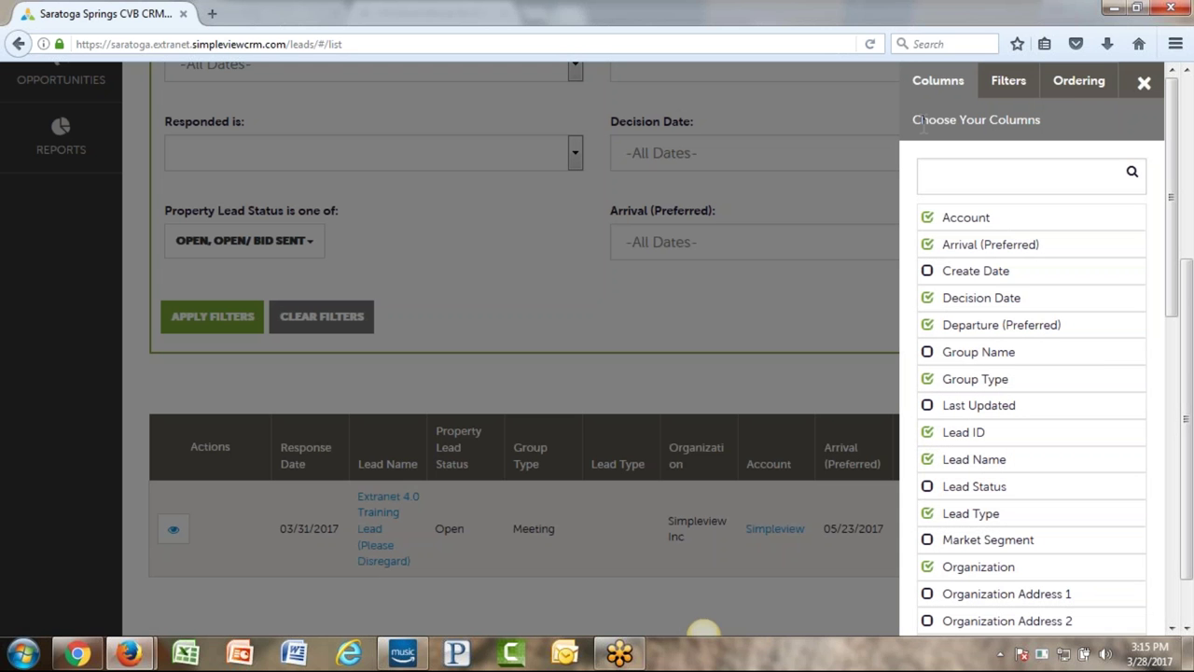
- Reorder columns: Decision Date after Response Date, Property Lead Status after Lead Type, Account after Group Type
{"action": "left_click", "coordinate": [1080, 91]}
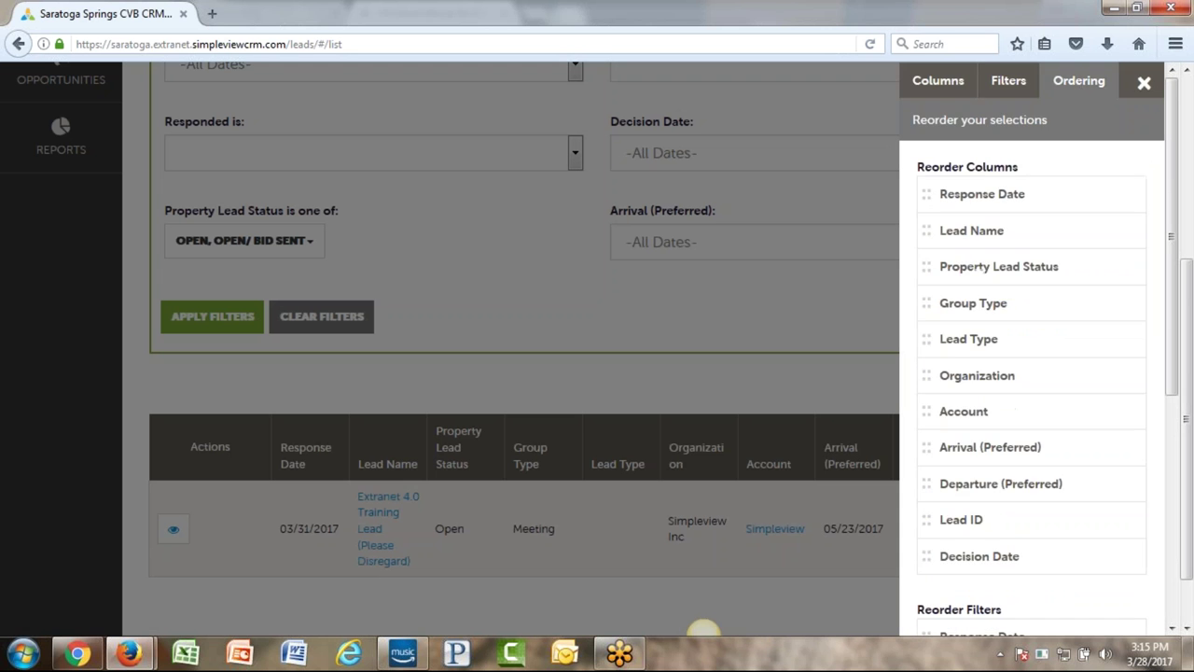
{"action": "left_click_drag", "start_coordinate": [1054, 563], "coordinate": [1050, 240]}
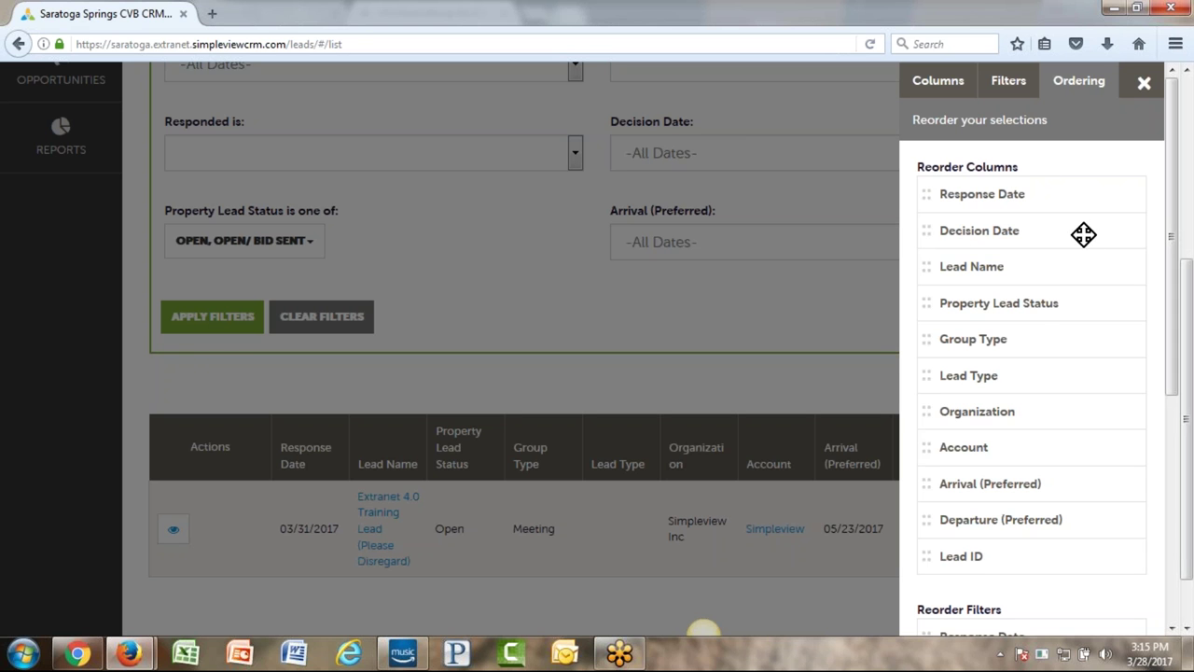
{"action": "left_click_drag", "start_coordinate": [1040, 304], "coordinate": [1024, 376]}
{"action": "left_click_drag", "start_coordinate": [1017, 447], "coordinate": [1016, 316]}
{"action": "scroll", "coordinate": [1018, 323], "scroll_direction": "down", "scroll_amount": 4}
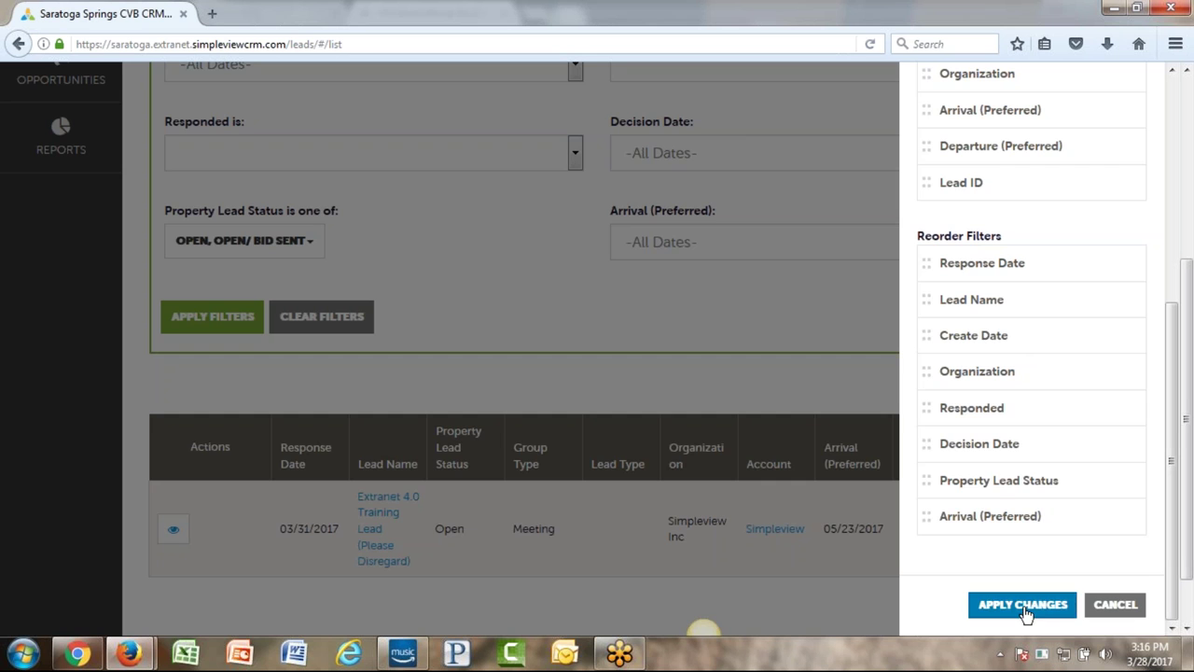
{"action": "left_click", "coordinate": [1023, 604]}
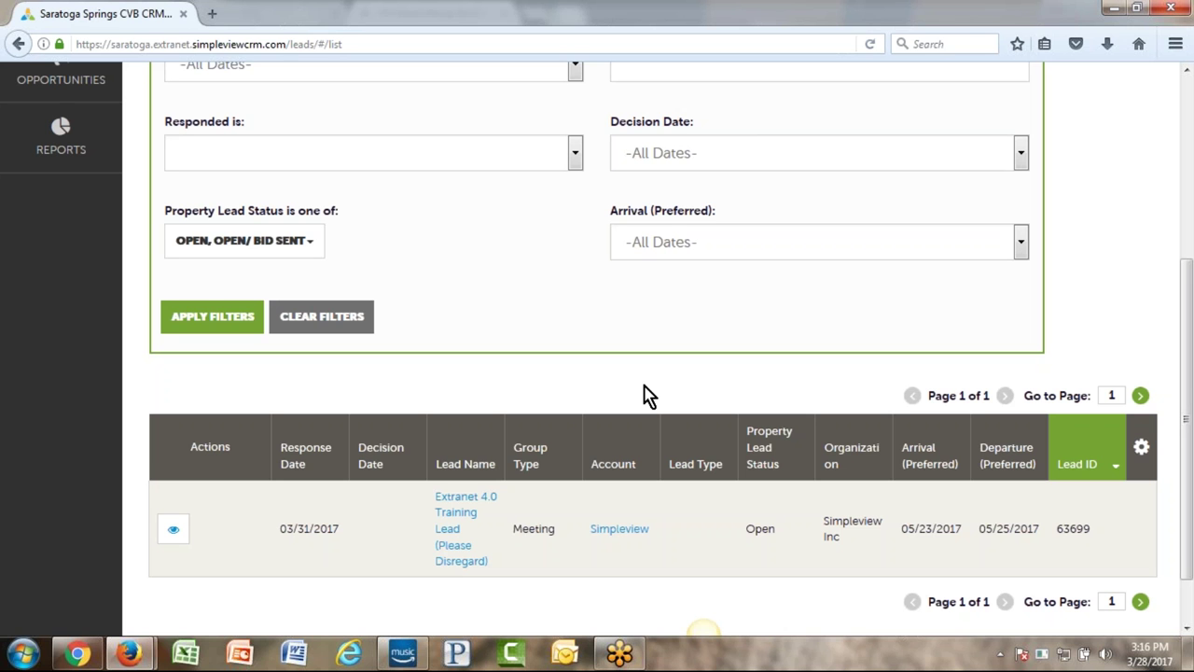
{"action": "scroll", "coordinate": [658, 420], "scroll_direction": "up", "scroll_amount": 3}
{"action": "scroll", "coordinate": [560, 419], "scroll_direction": "down", "scroll_amount": 4}
{"action": "scroll", "coordinate": [540, 414], "scroll_direction": "up", "scroll_amount": 4}
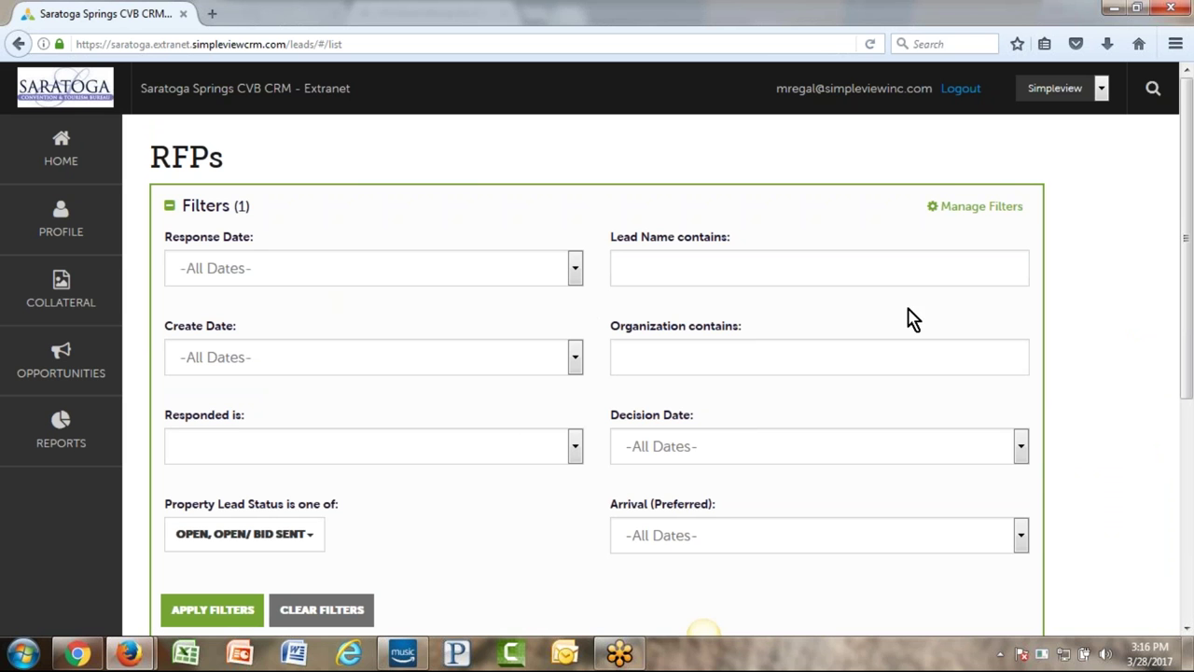
{"action": "scroll", "coordinate": [858, 323], "scroll_direction": "down", "scroll_amount": 3}
{"action": "scroll", "coordinate": [860, 327], "scroll_direction": "down", "scroll_amount": 3}
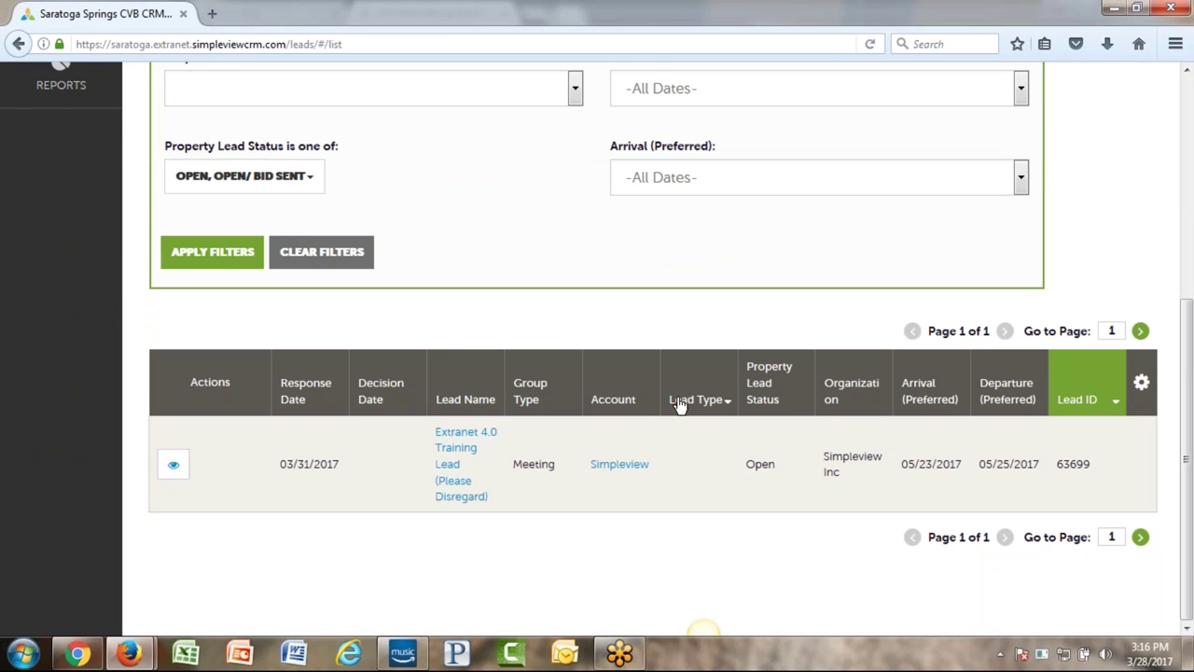
{"action": "key", "text": "ctrl+minus"}
{"action": "key", "text": "ctrl+plus"}
{"action": "key", "text": "ctrl+plus"}
{"action": "key", "text": "ctrl+plus"}
{"action": "key", "text": "ctrl+minus"}
{"action": "key", "text": "ctrl+plus"}
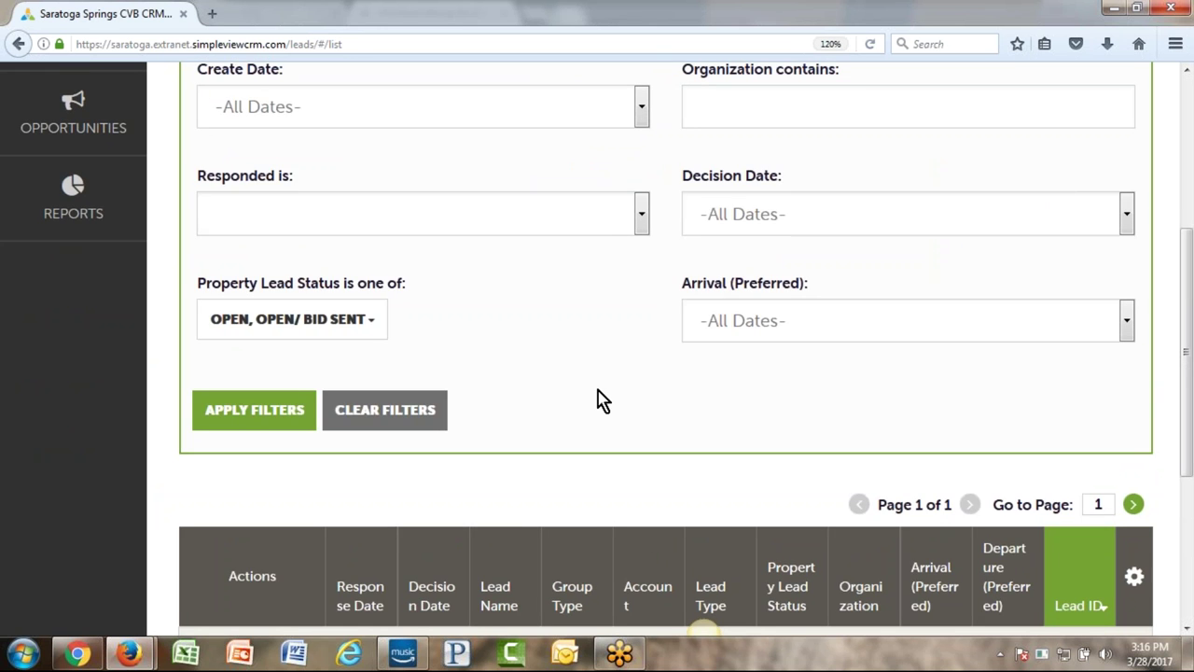
{"action": "scroll", "coordinate": [597, 401], "scroll_direction": "down", "scroll_amount": 4}
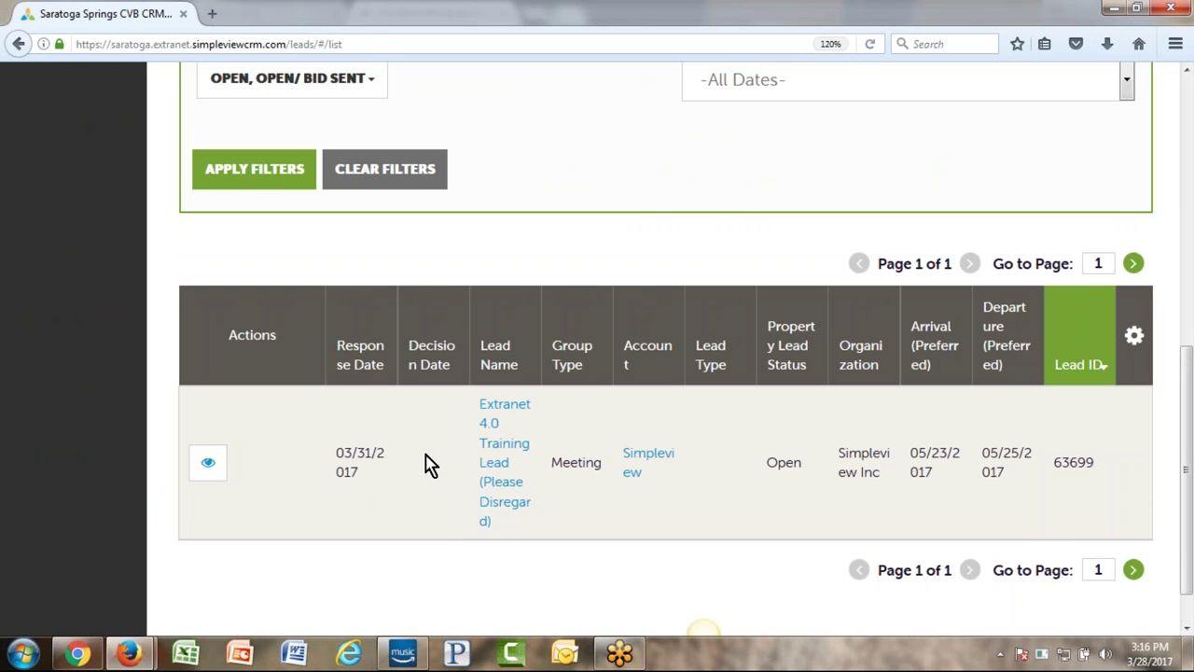
{"action": "key", "text": "ctrl+minus"}
{"action": "key", "text": "ctrl+minus"}
{"action": "key", "text": "ctrl+minus"}
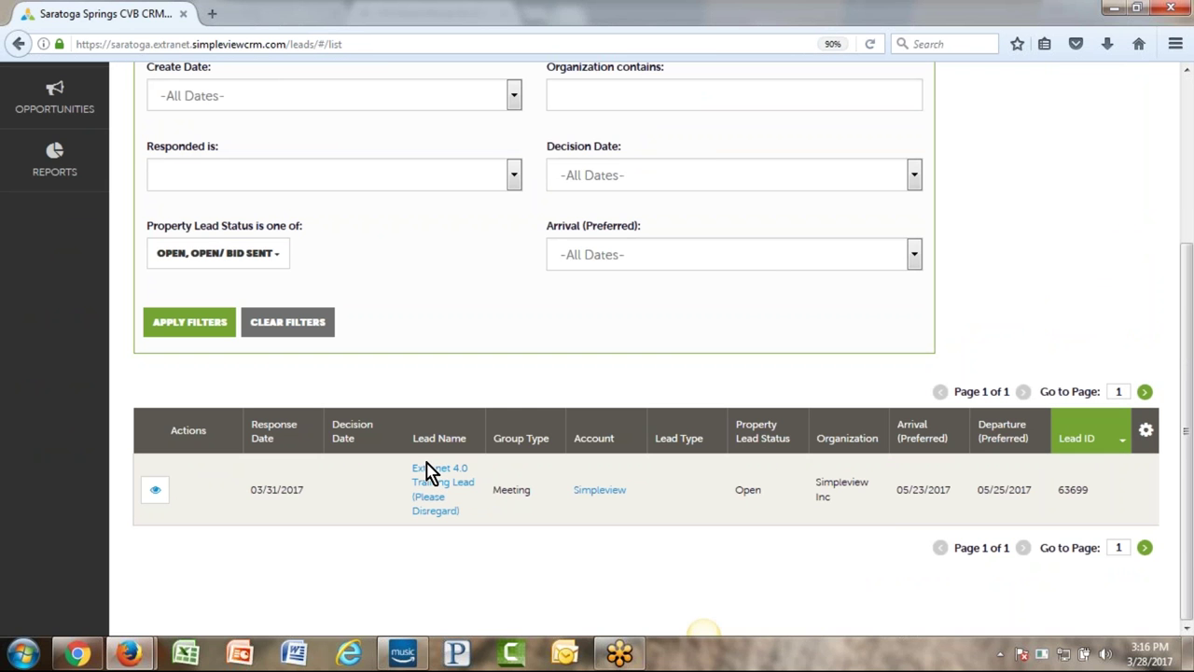
{"action": "scroll", "coordinate": [643, 373], "scroll_direction": "up", "scroll_amount": 3}
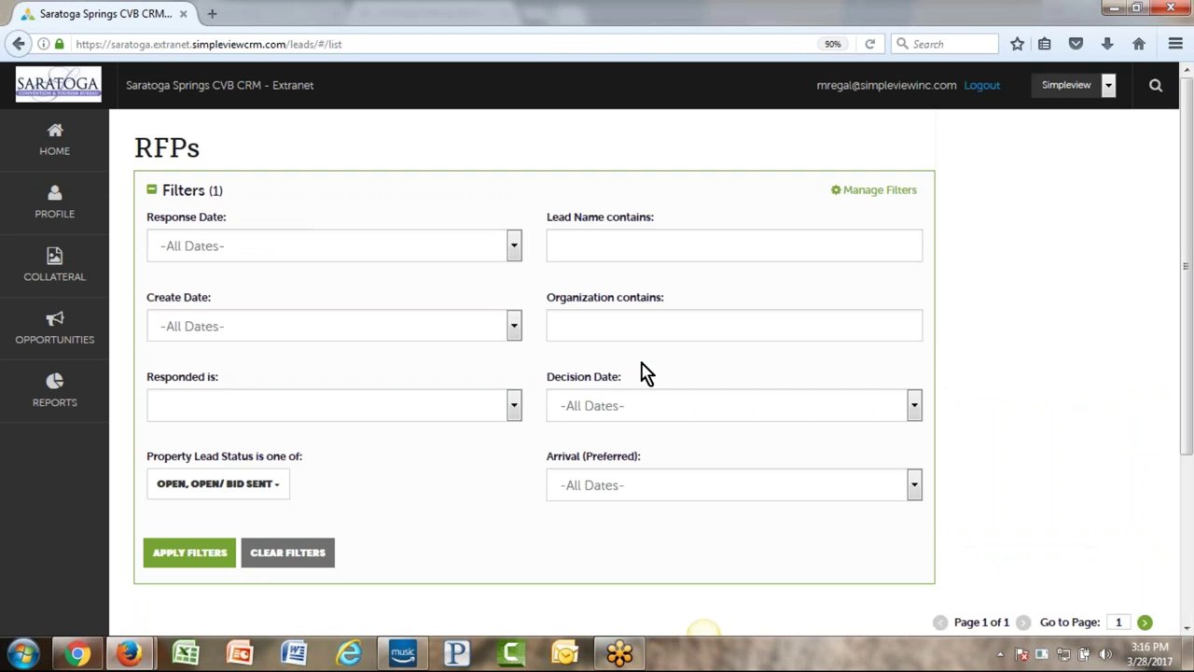
{"action": "left_click", "coordinate": [51, 135]}
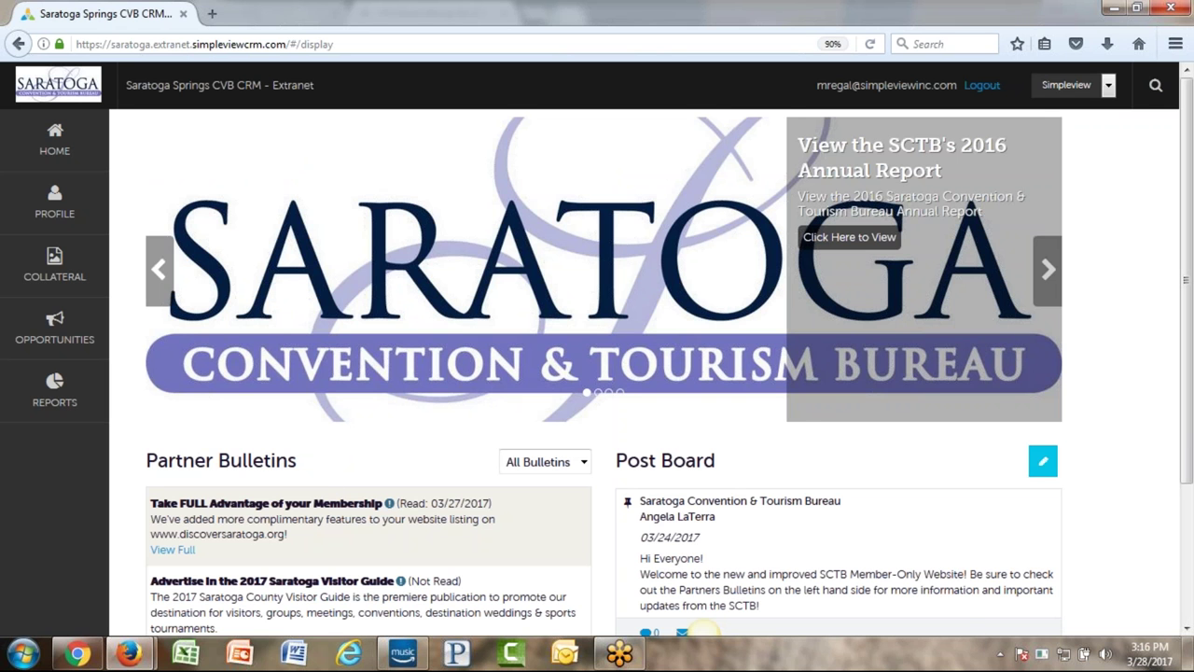
- Scroll the home page down to the Post Board and back up to Partner Bulletins
{"action": "scroll", "coordinate": [1044, 554], "scroll_direction": "up", "scroll_amount": 5}
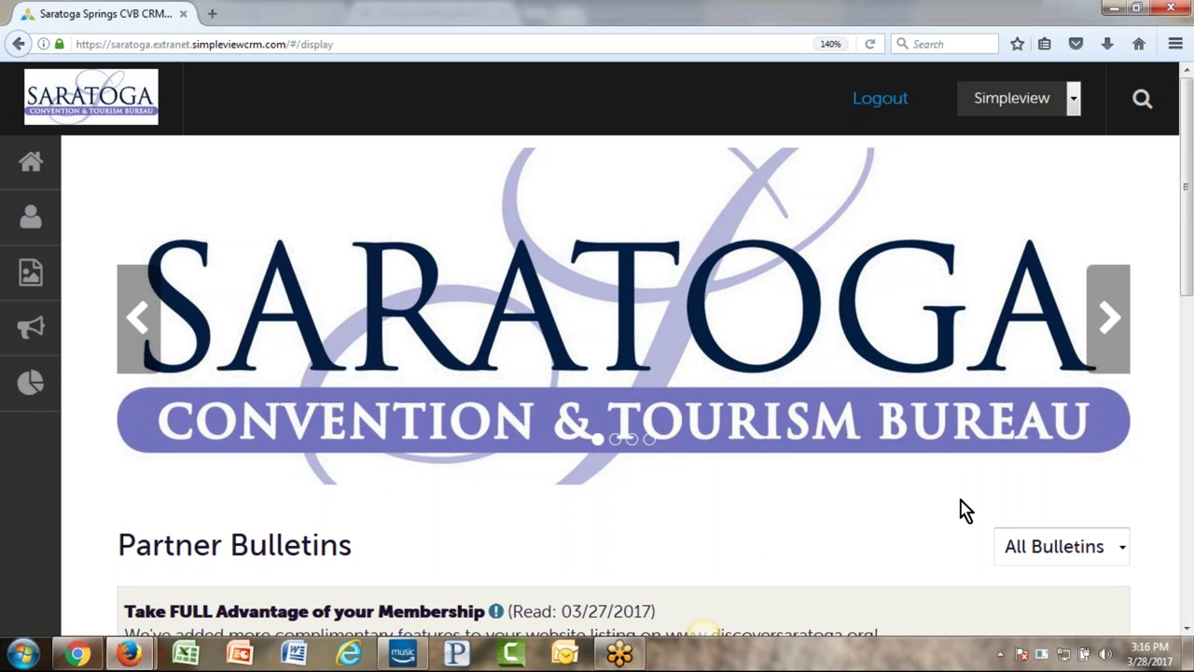
{"action": "scroll", "coordinate": [834, 495], "scroll_direction": "down", "scroll_amount": 8}
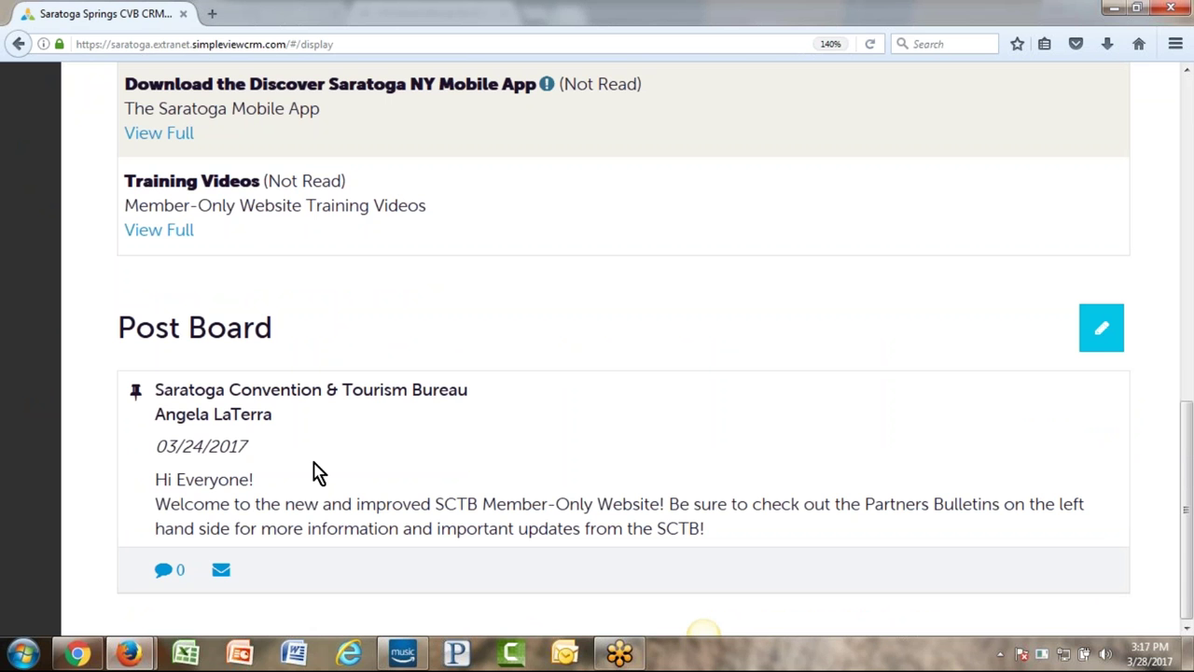
{"action": "scroll", "coordinate": [317, 471], "scroll_direction": "up", "scroll_amount": 8}
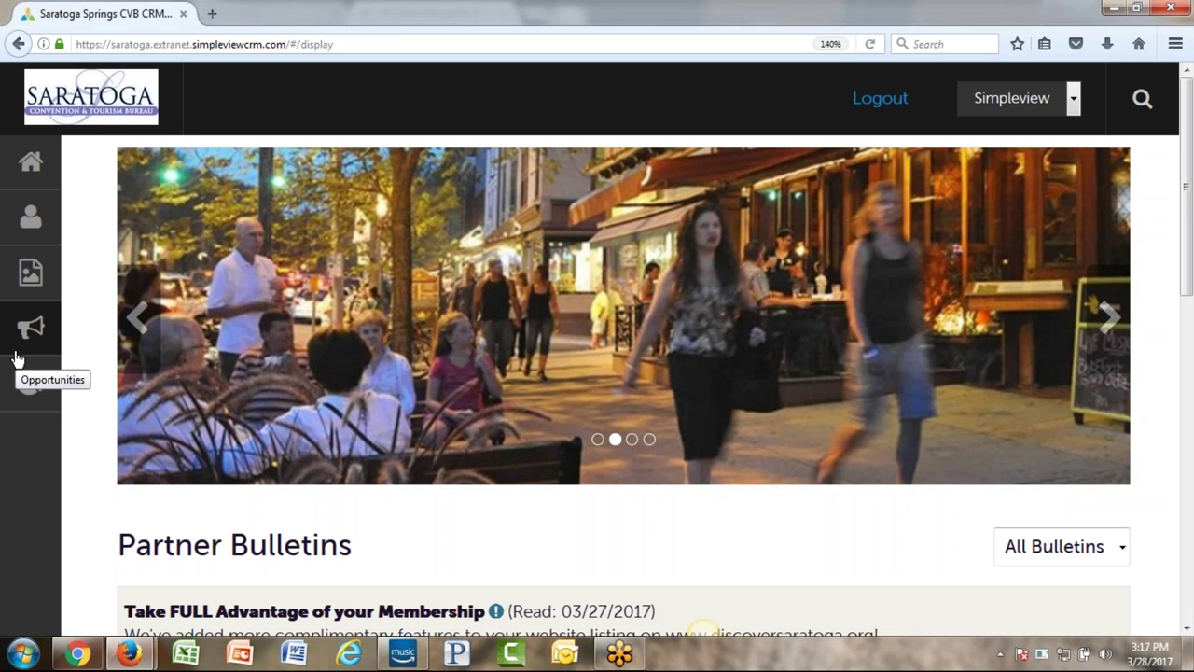
{"action": "key", "text": "ctrl+plus"}
{"action": "key", "text": "ctrl+plus"}
{"action": "key", "text": "ctrl+minus"}
{"action": "key", "text": "ctrl+minus"}
{"action": "key", "text": "ctrl+minus"}
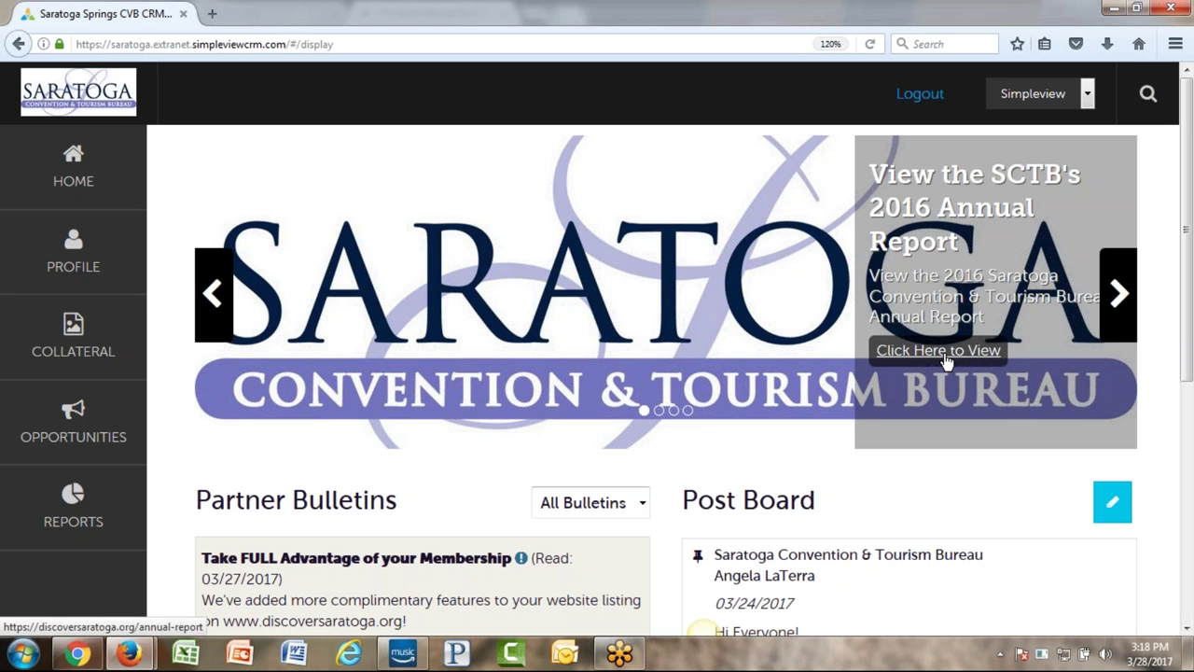
{"action": "left_click", "coordinate": [938, 351]}
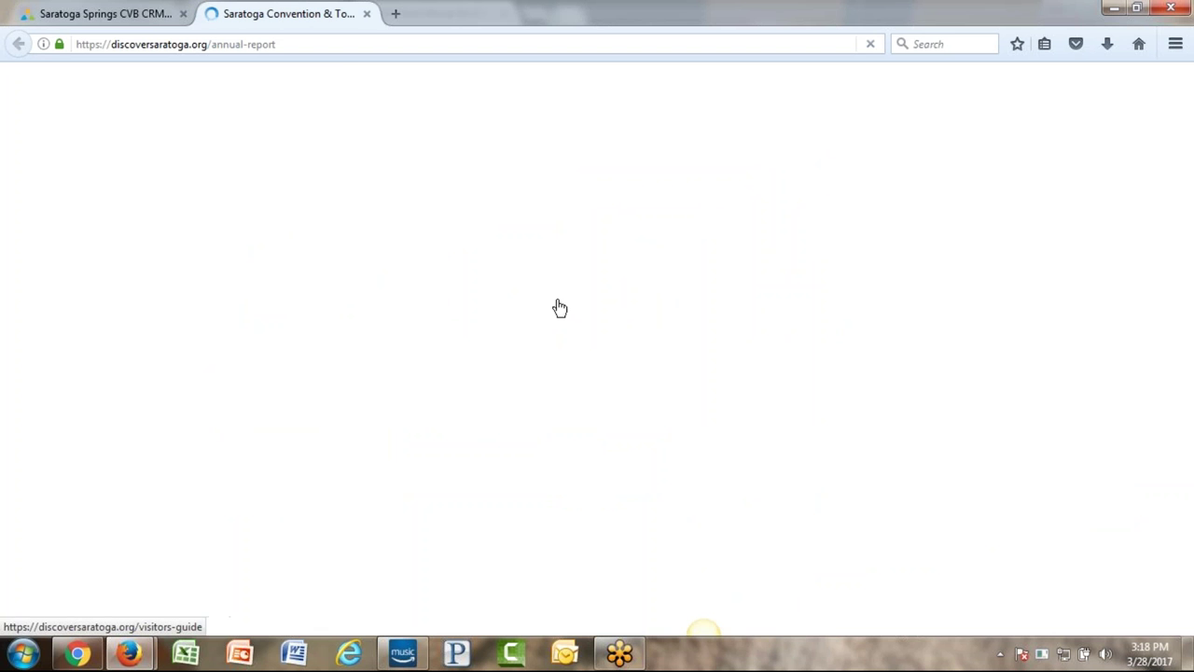
{"action": "scroll", "coordinate": [555, 313], "scroll_direction": "down", "scroll_amount": 4}
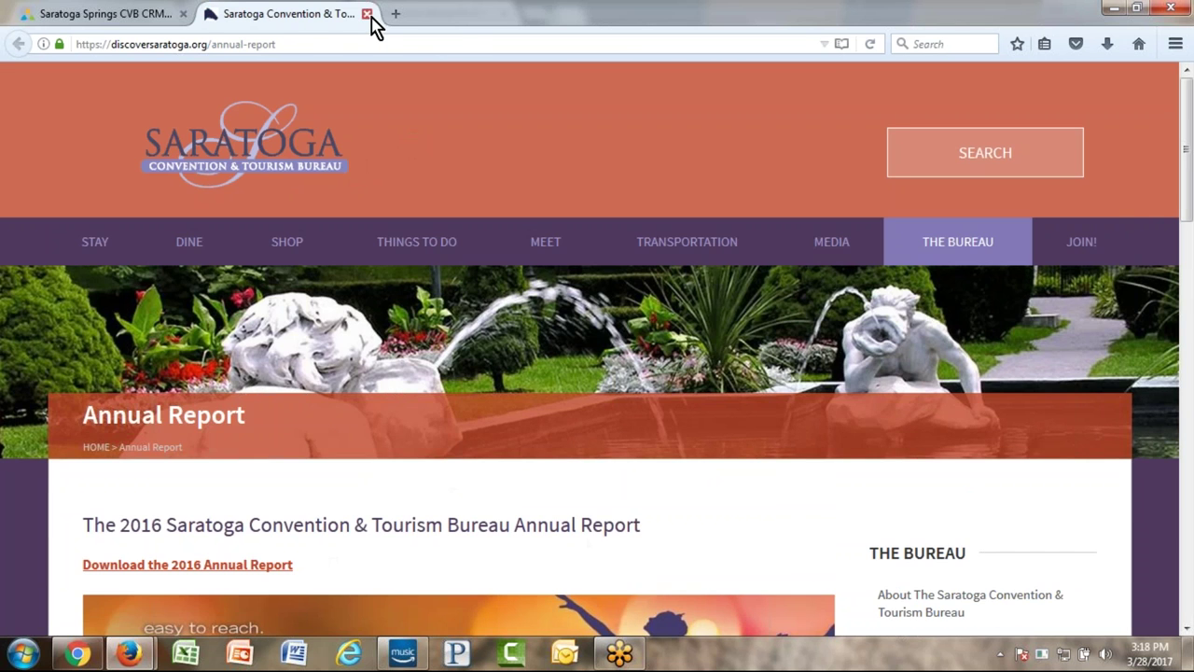
{"action": "left_click", "coordinate": [367, 14]}
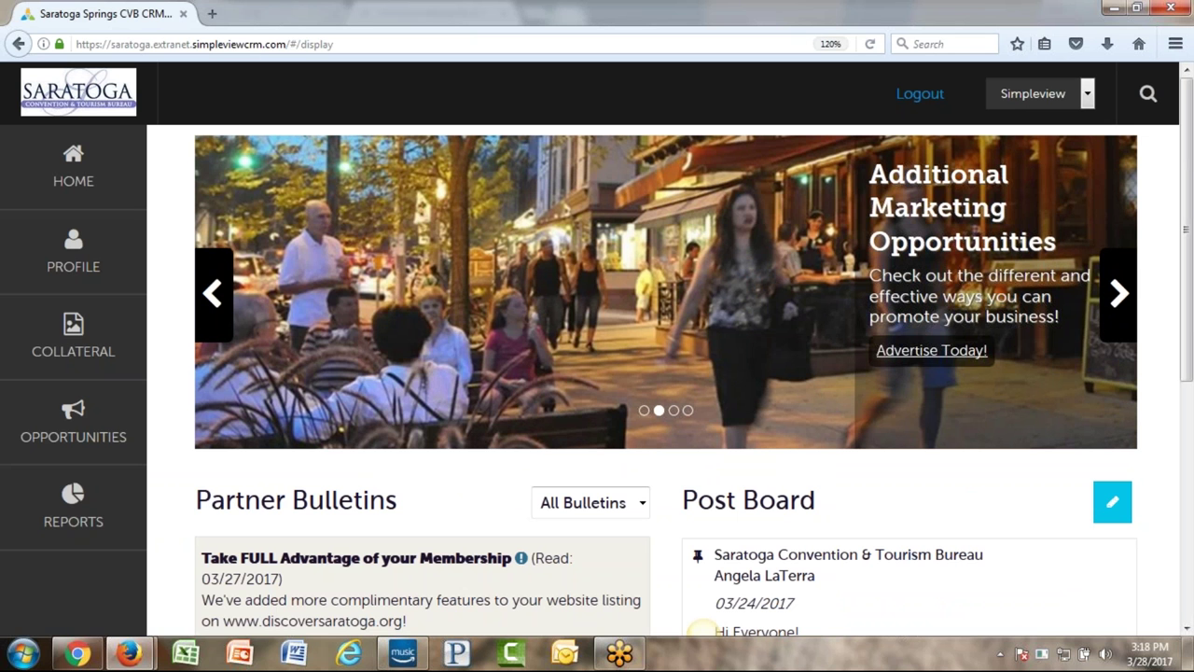
{"action": "left_click", "coordinate": [931, 352]}
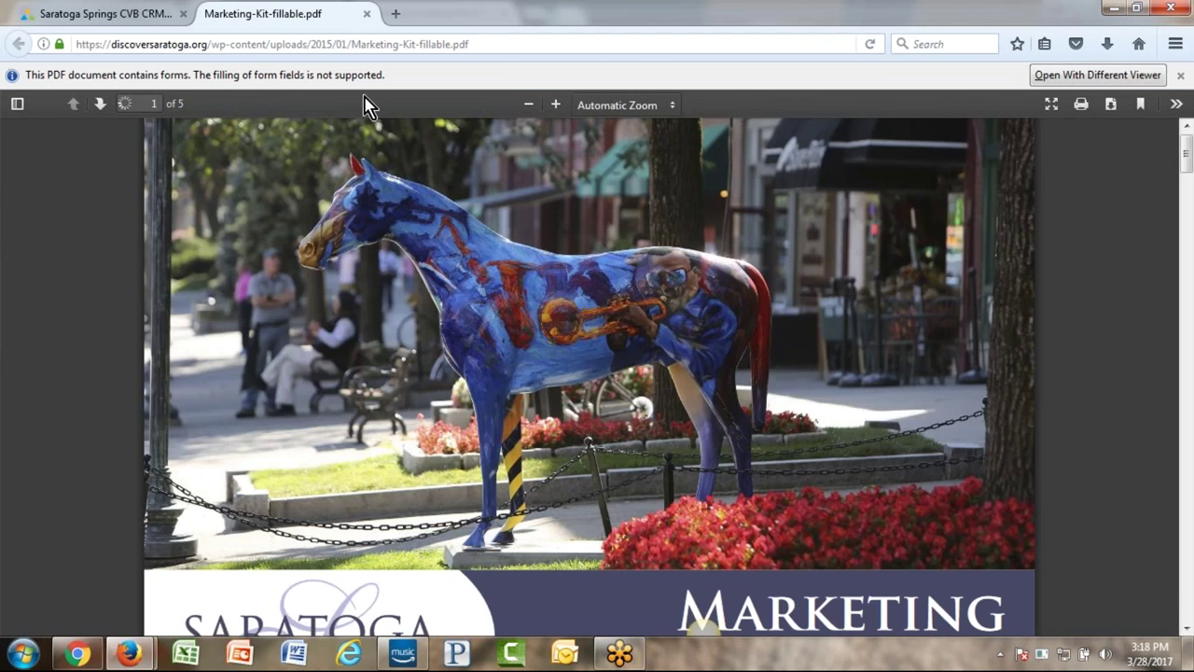
{"action": "scroll", "coordinate": [478, 300], "scroll_direction": "down", "scroll_amount": 4}
{"action": "scroll", "coordinate": [477, 301], "scroll_direction": "down", "scroll_amount": 10}
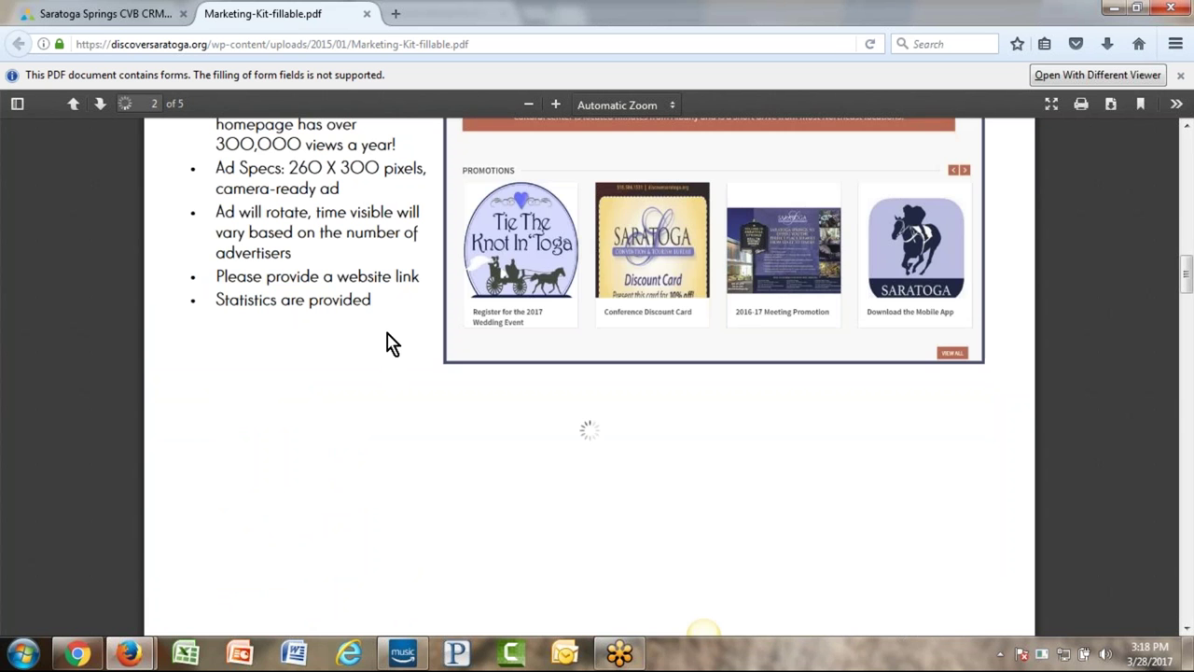
{"action": "key", "text": "ctrl+w"}
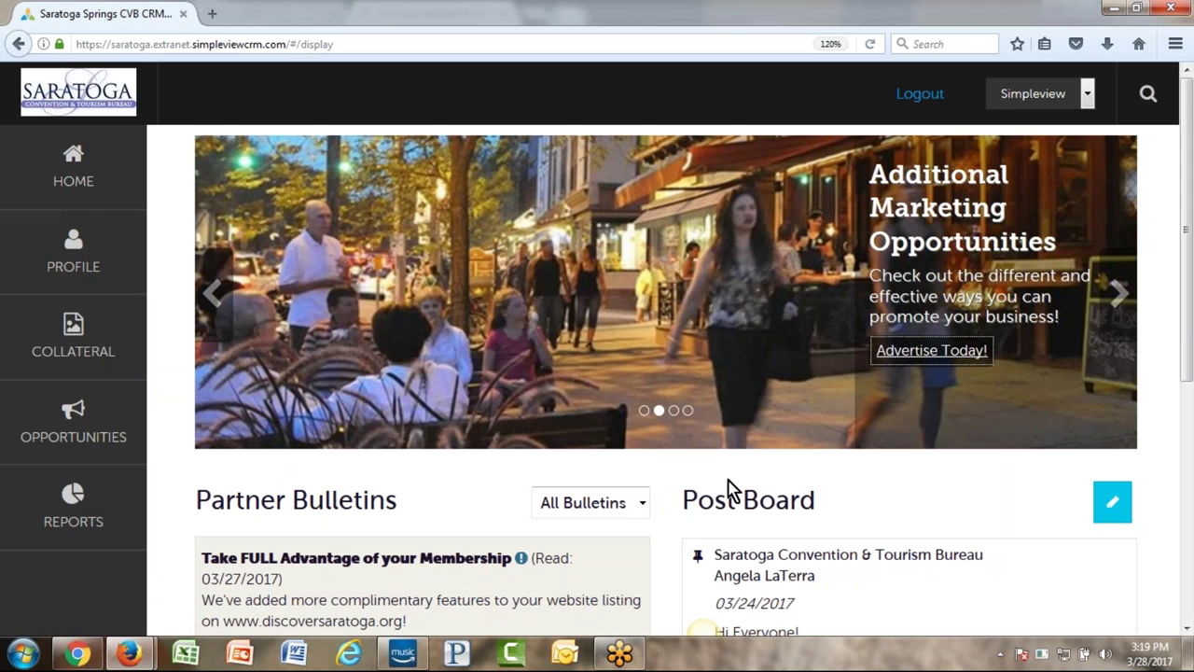
{"action": "mouse_move", "coordinate": [1080, 322]}
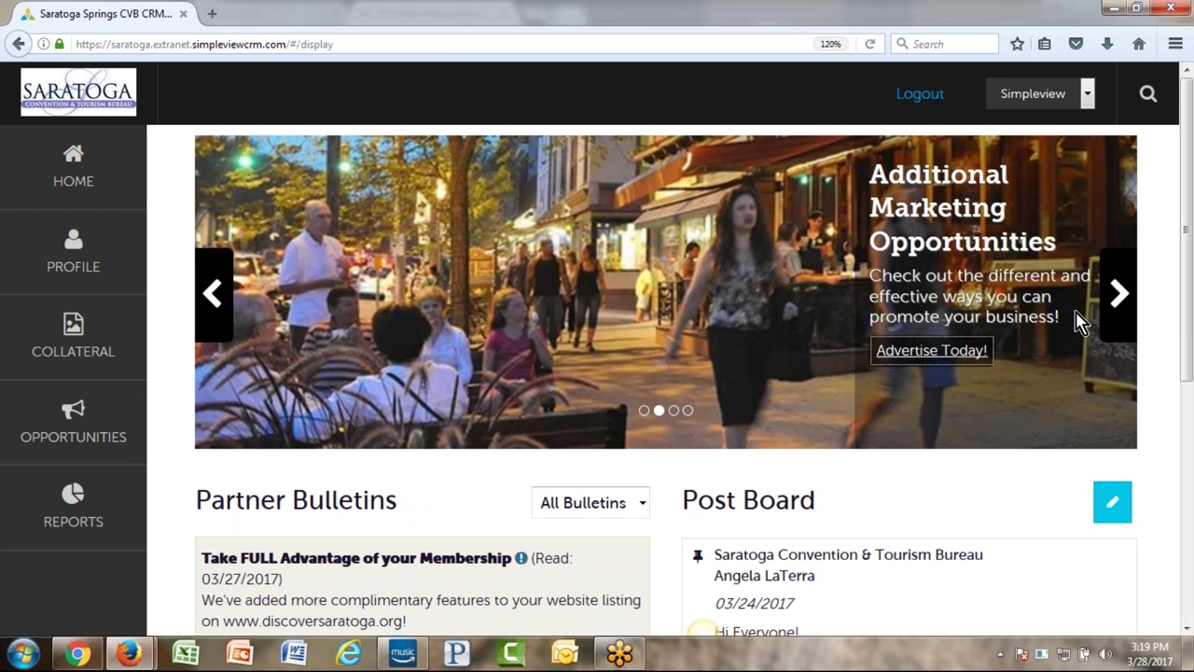
{"action": "left_click", "coordinate": [1119, 295]}
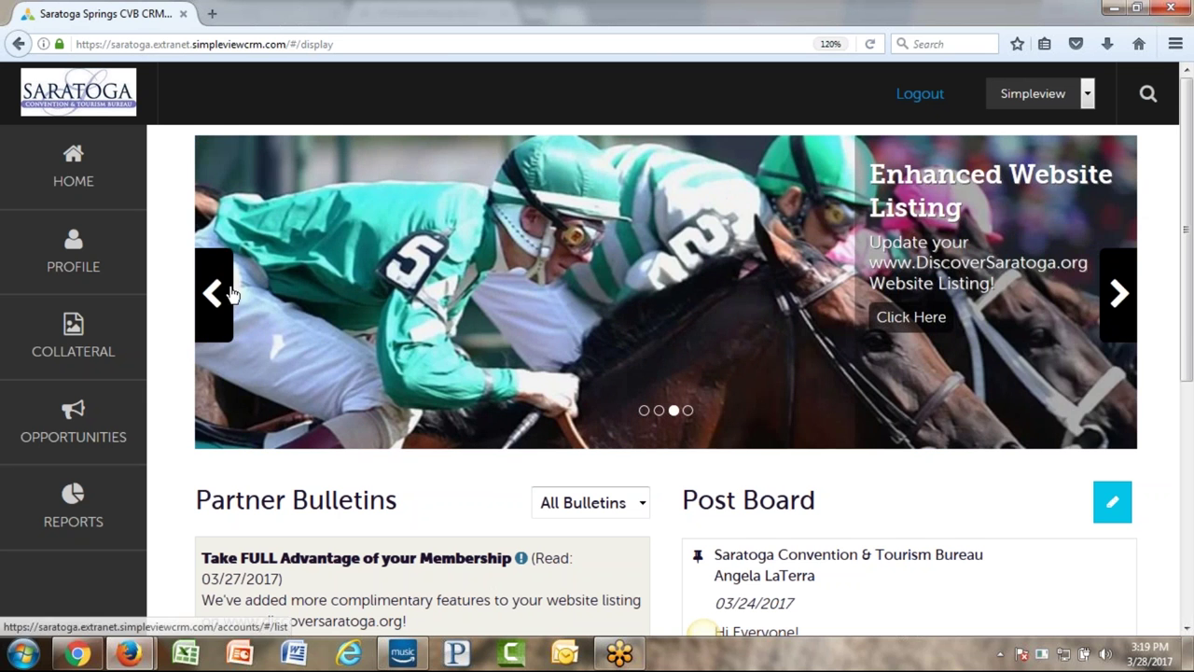
{"action": "left_click", "coordinate": [214, 297]}
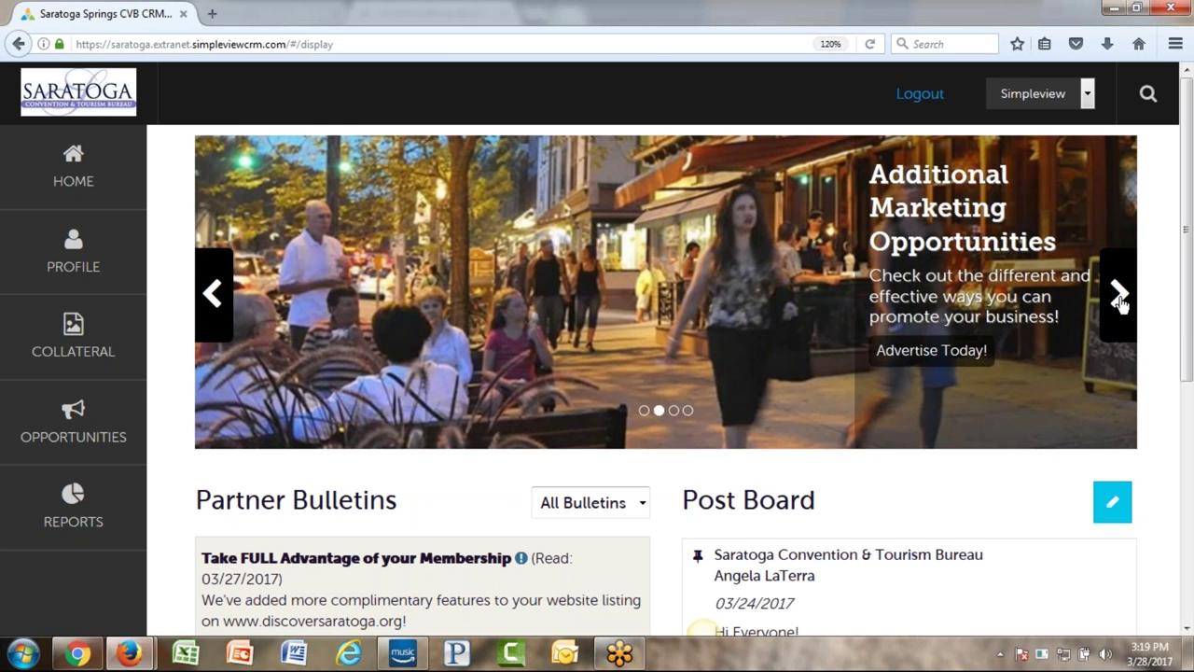
{"action": "left_click", "coordinate": [1119, 295]}
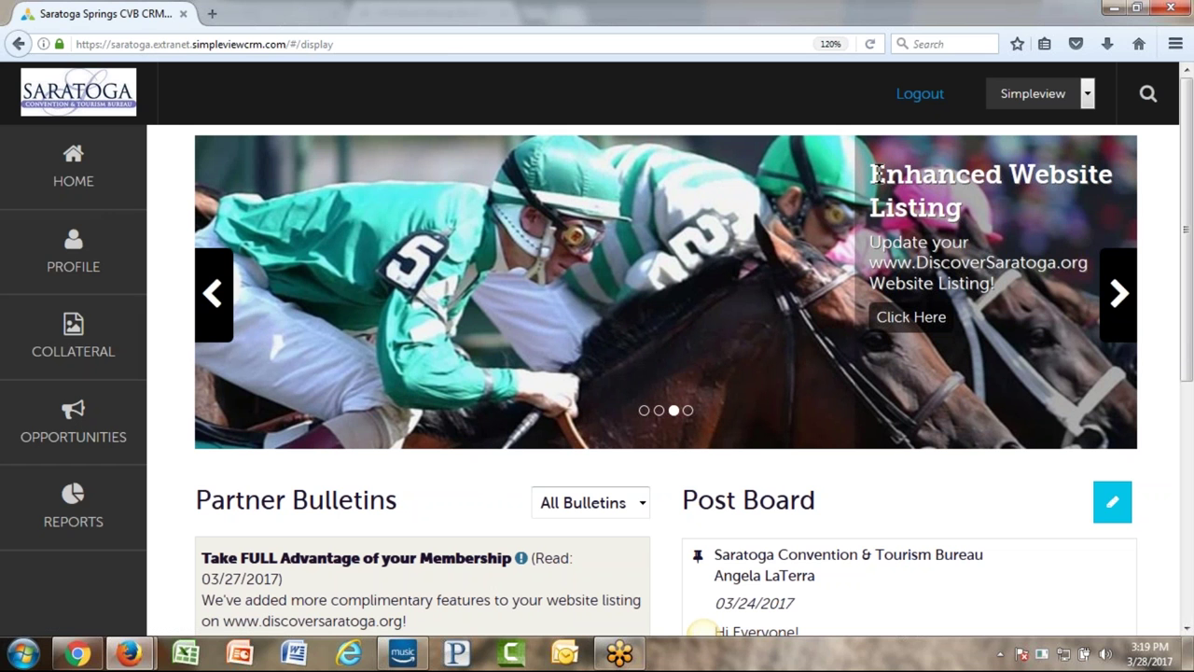
{"action": "left_click", "coordinate": [910, 320]}
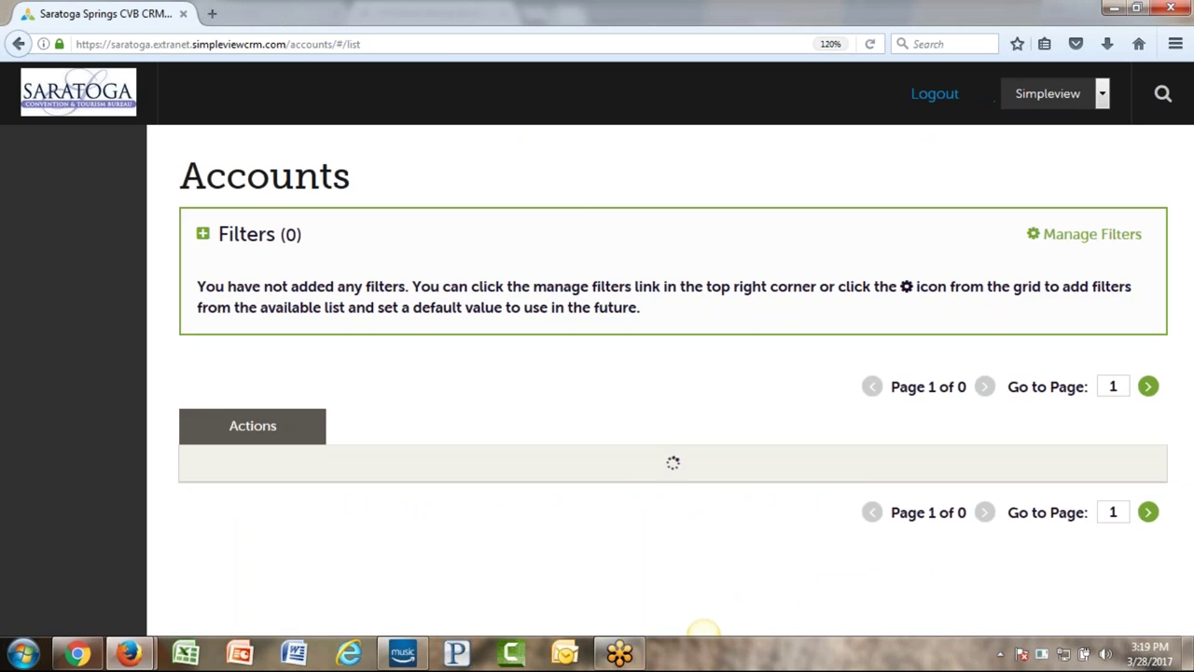
{"action": "scroll", "coordinate": [232, 413], "scroll_direction": "down", "scroll_amount": 1}
{"action": "scroll", "coordinate": [469, 453], "scroll_direction": "down", "scroll_amount": 1}
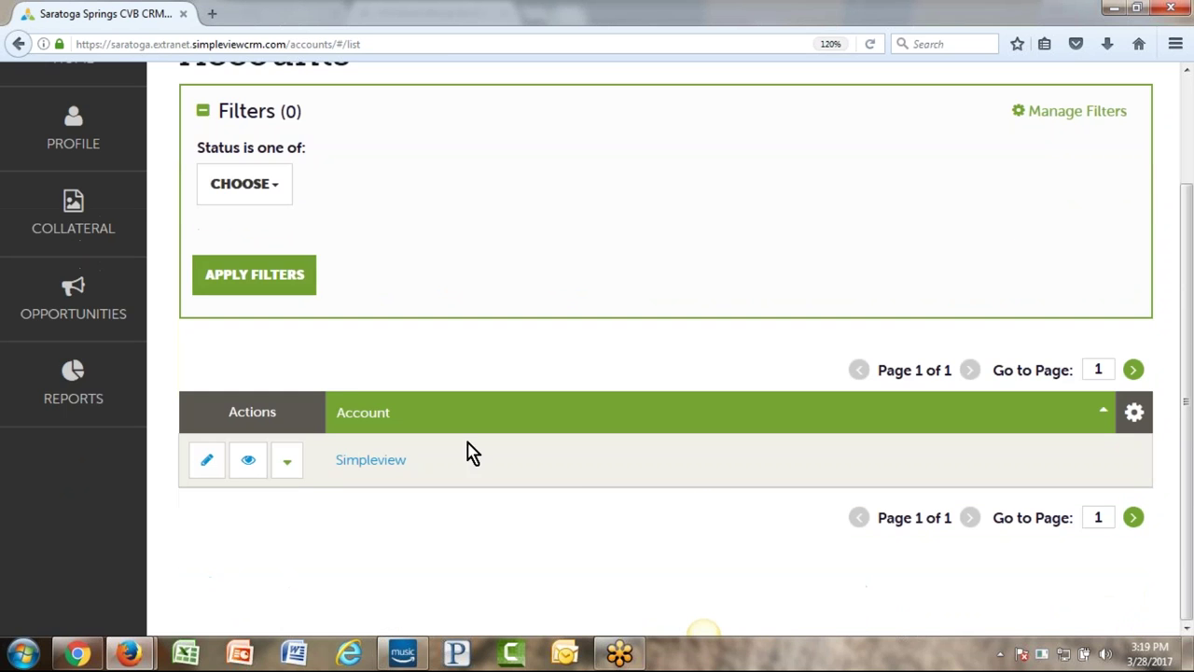
{"action": "scroll", "coordinate": [373, 460], "scroll_direction": "up", "scroll_amount": 3}
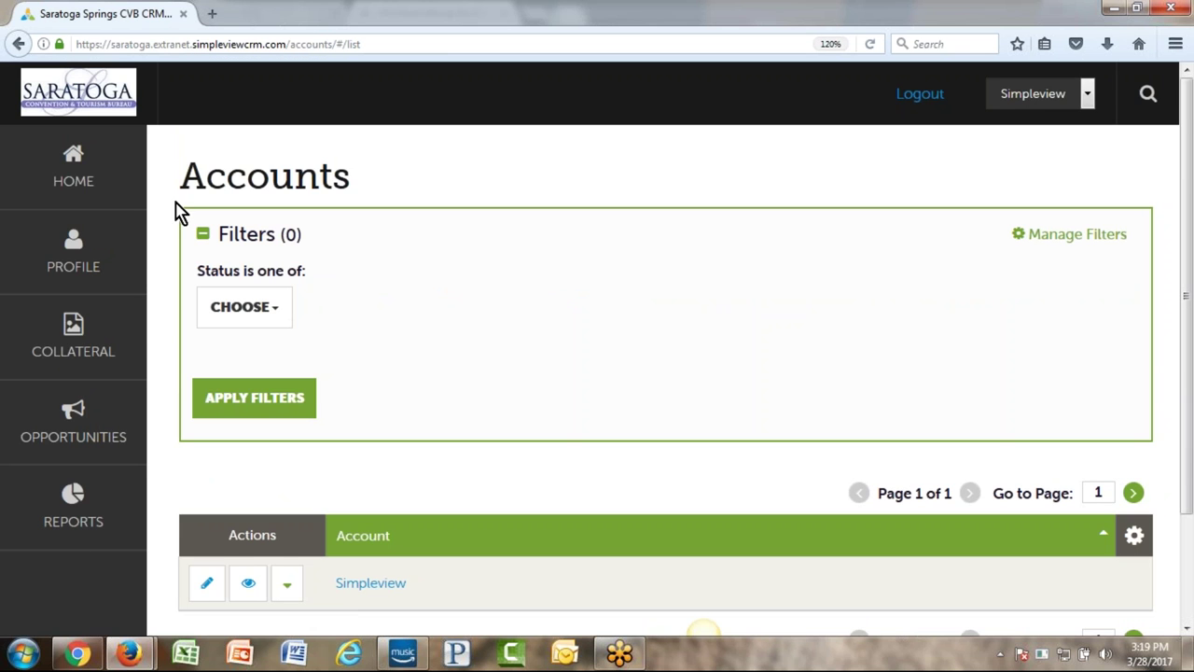
{"action": "left_click", "coordinate": [58, 177]}
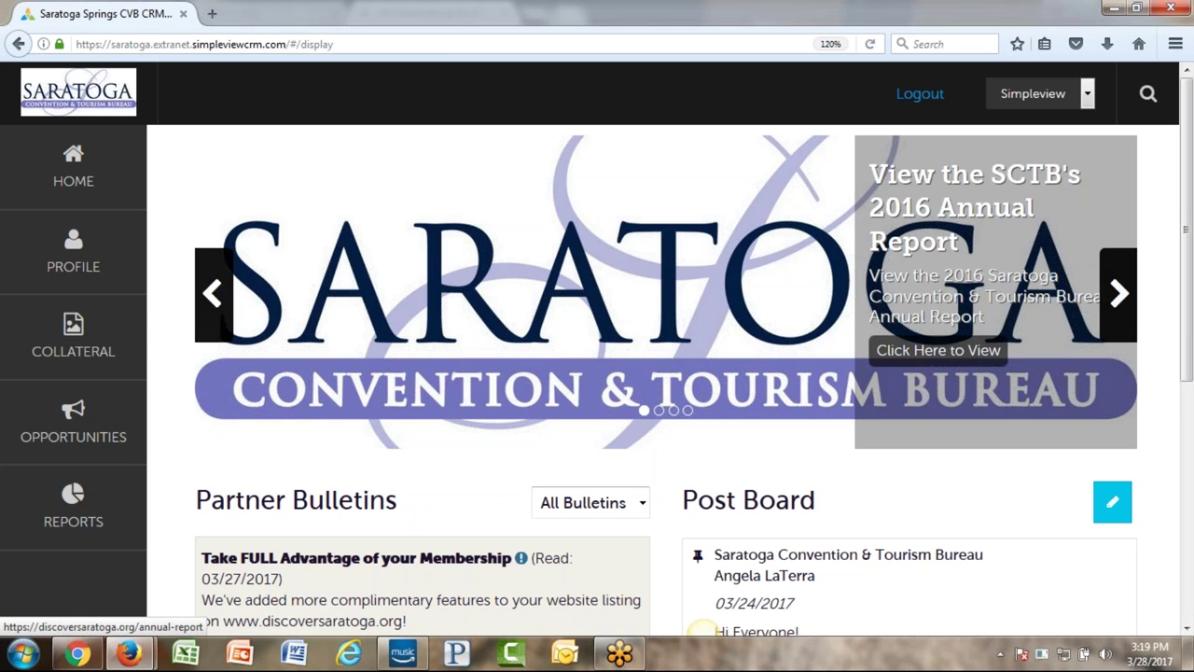
- Scroll to Partner Bulletins, keep the filter on All Bulletins, and review read dates and the Visitor Guide description
{"action": "scroll", "coordinate": [577, 352], "scroll_direction": "down", "scroll_amount": 4}
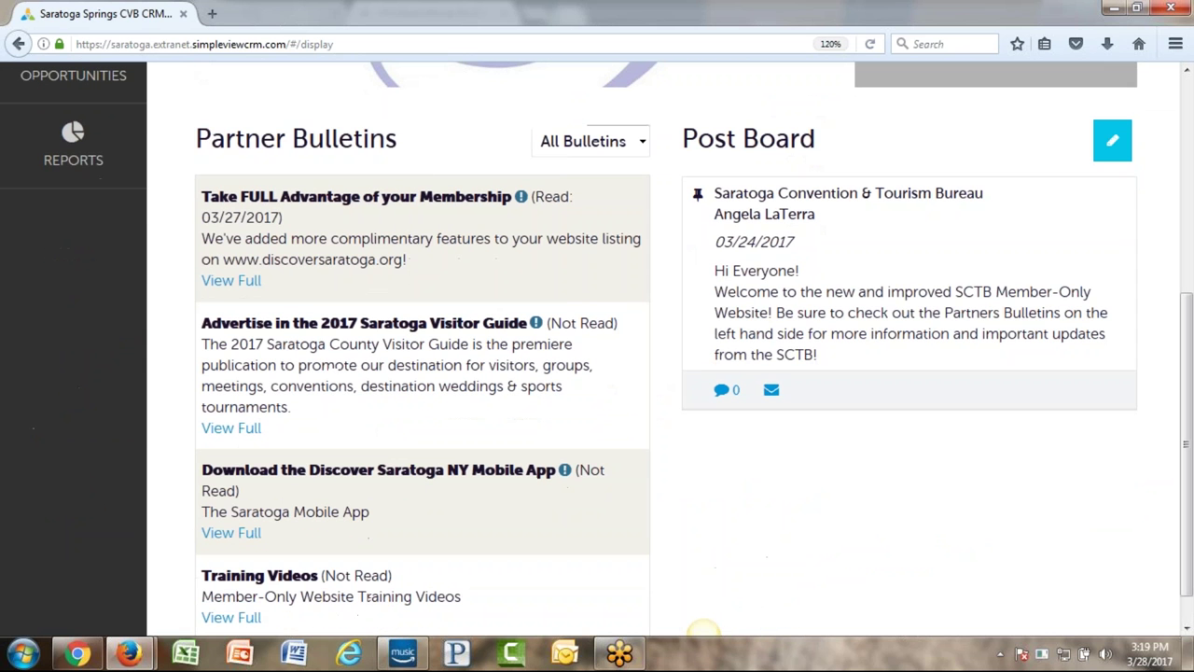
{"action": "left_click_drag", "start_coordinate": [399, 149], "coordinate": [193, 144]}
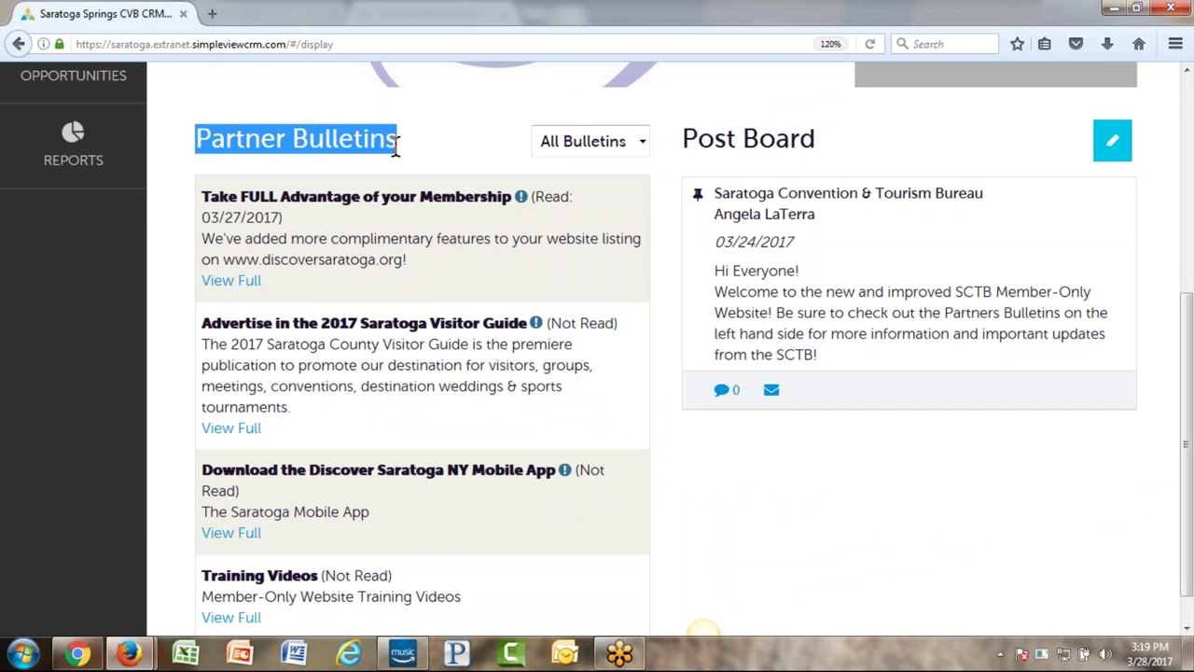
{"action": "left_click", "coordinate": [398, 141]}
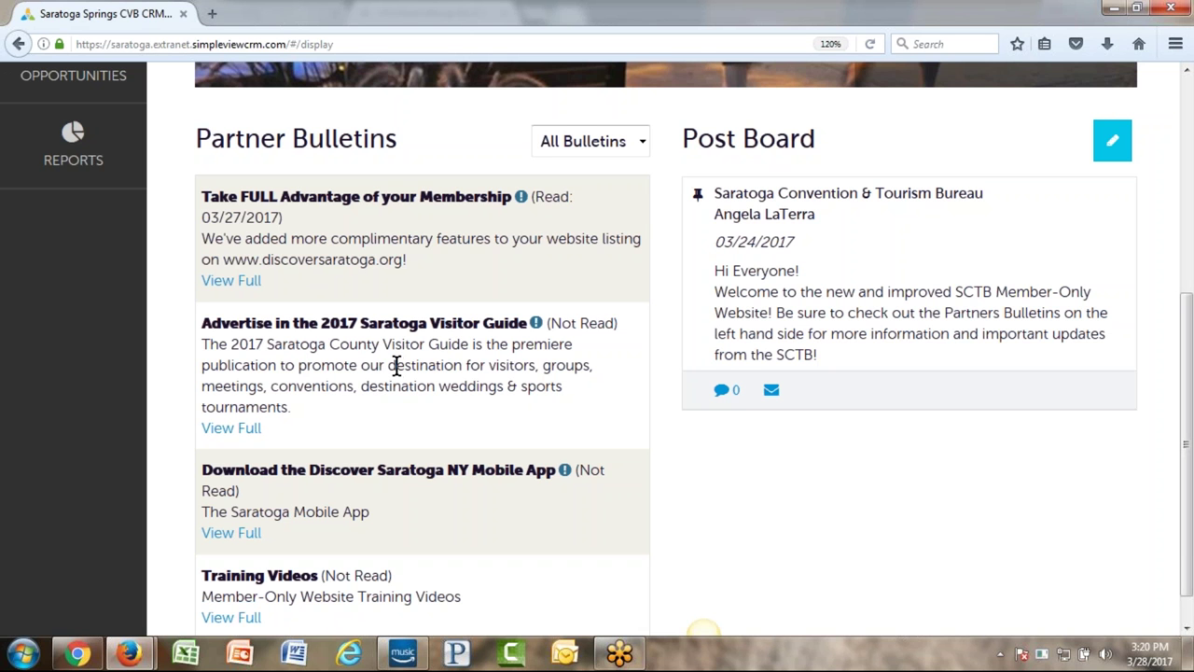
{"action": "left_click", "coordinate": [611, 152]}
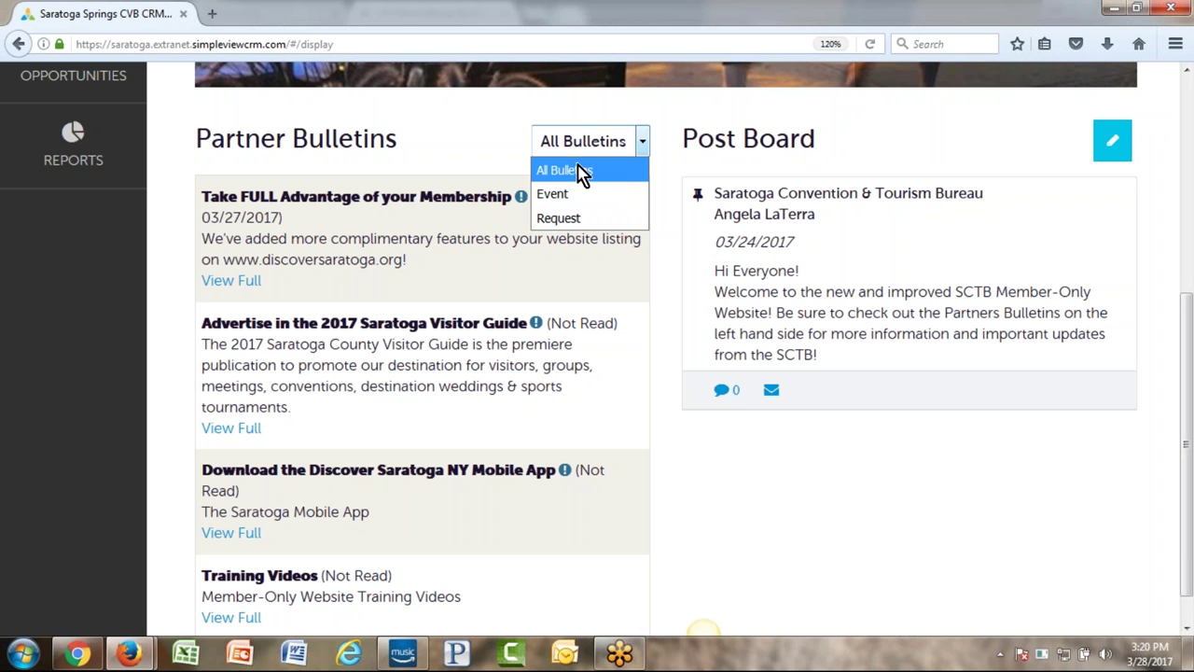
{"action": "left_click", "coordinate": [464, 177]}
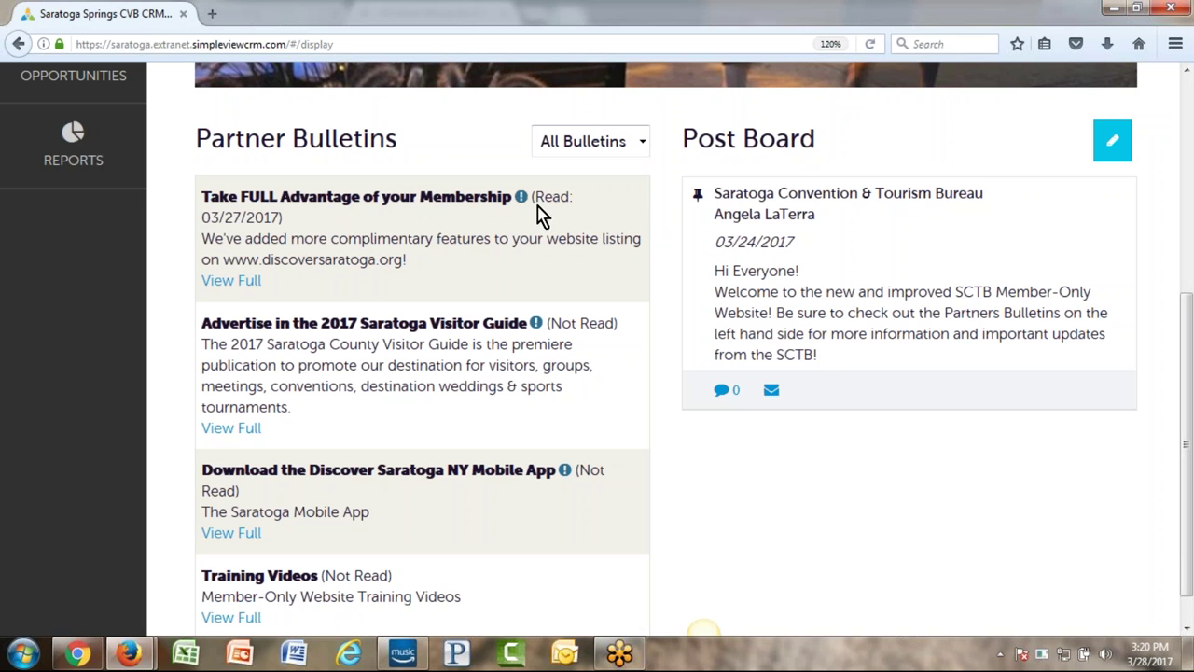
{"action": "left_click_drag", "start_coordinate": [533, 197], "coordinate": [578, 220]}
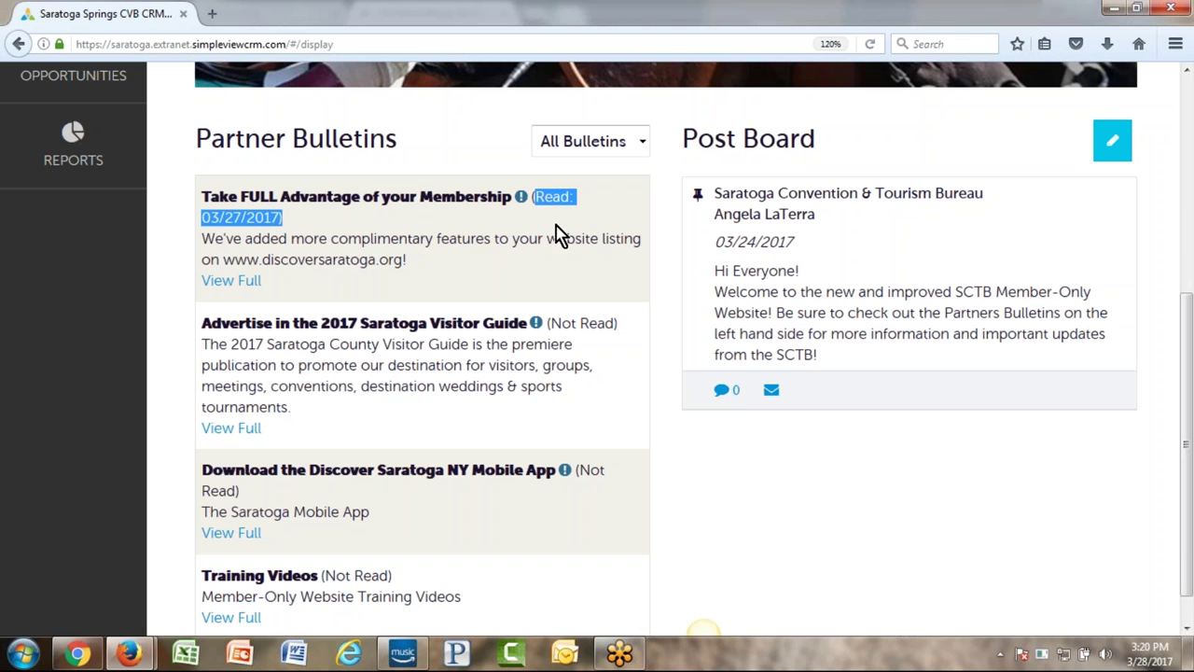
{"action": "left_click", "coordinate": [243, 217]}
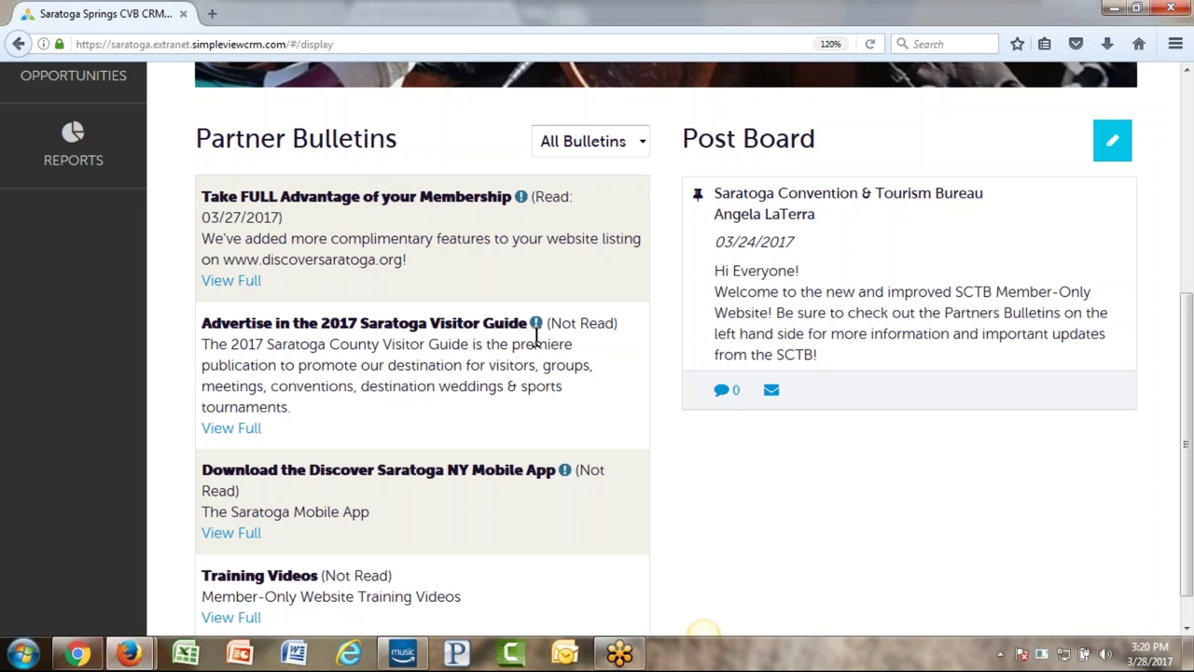
{"action": "left_click_drag", "start_coordinate": [211, 344], "coordinate": [516, 389]}
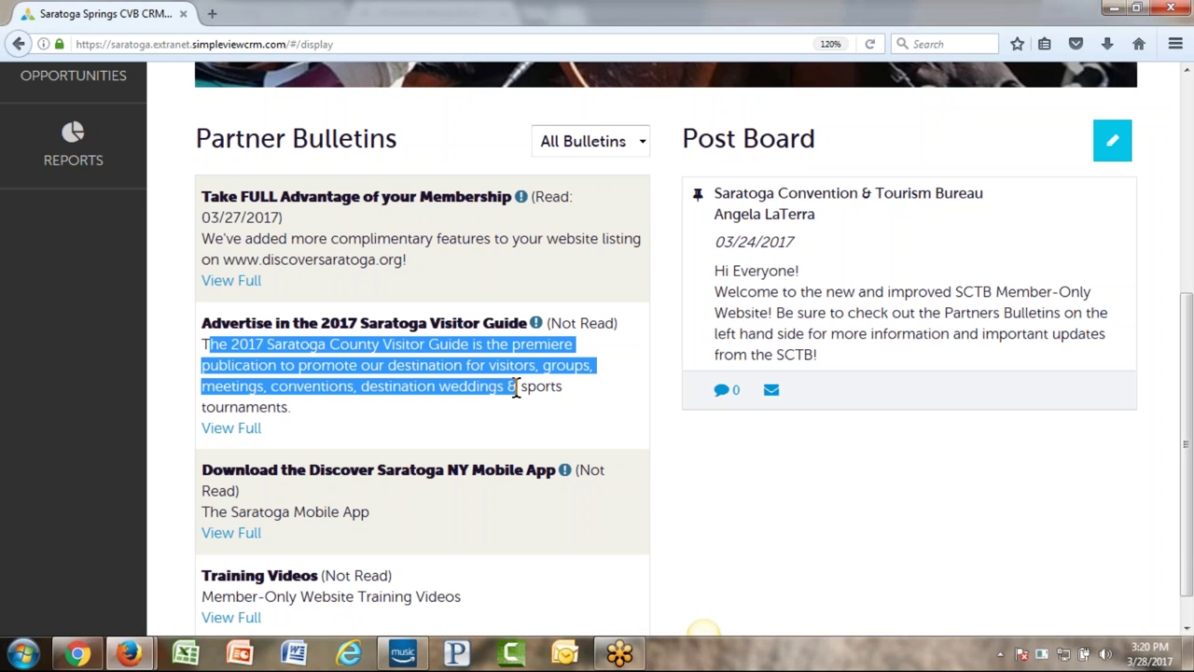
- Read the full 2017 Saratoga Visitor Guide bulletin and close it
{"action": "left_click", "coordinate": [234, 431]}
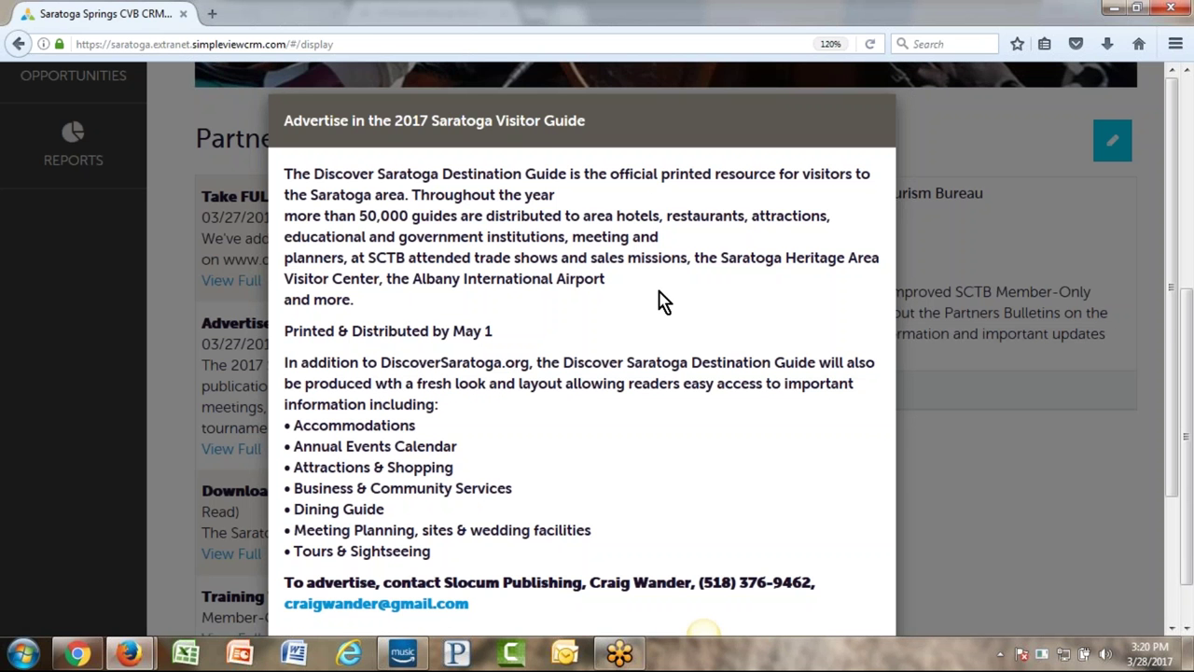
{"action": "scroll", "coordinate": [659, 300], "scroll_direction": "down", "scroll_amount": 4}
{"action": "scroll", "coordinate": [658, 300], "scroll_direction": "up", "scroll_amount": 3}
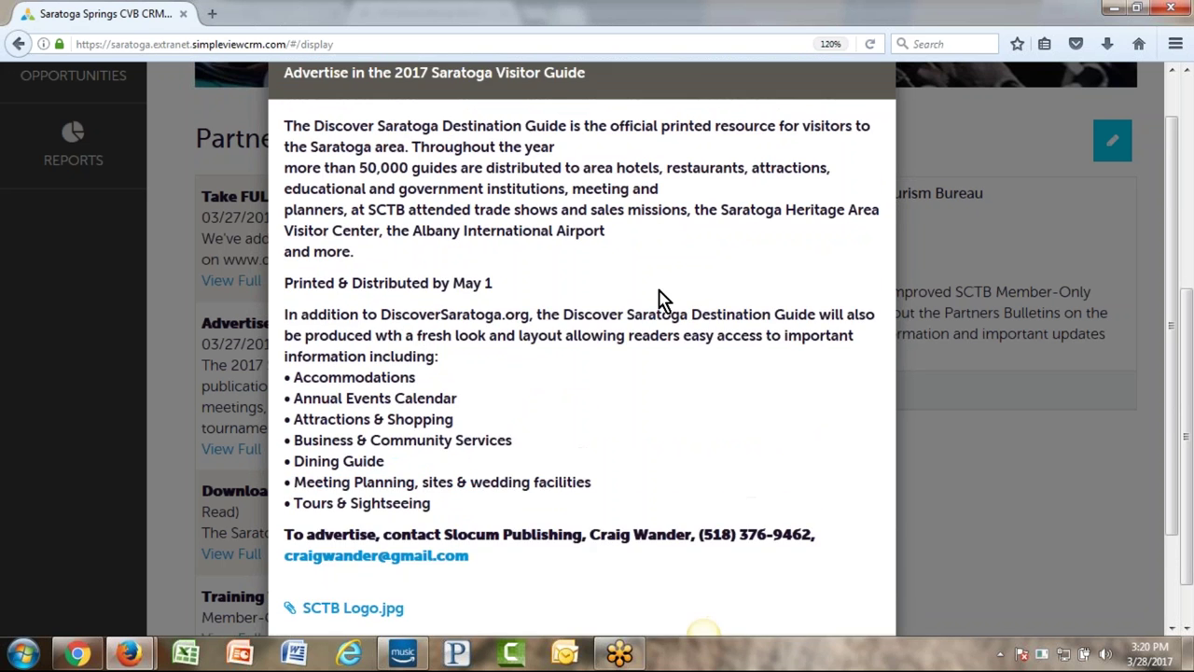
{"action": "scroll", "coordinate": [661, 301], "scroll_direction": "down", "scroll_amount": 2}
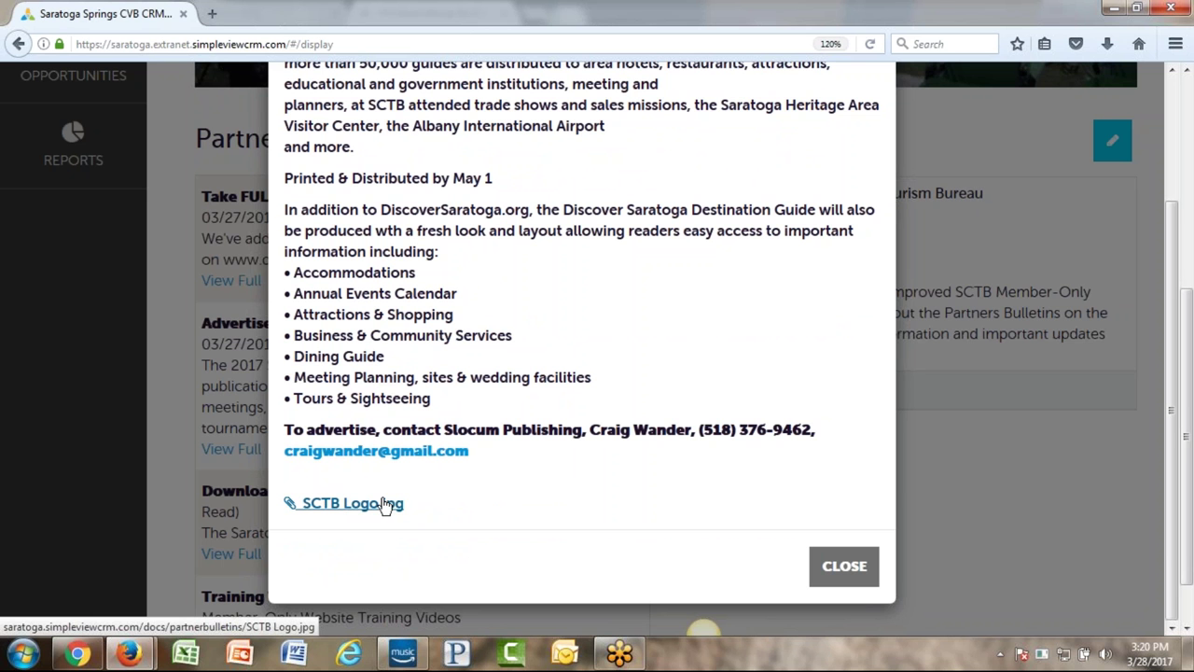
{"action": "left_click", "coordinate": [844, 565]}
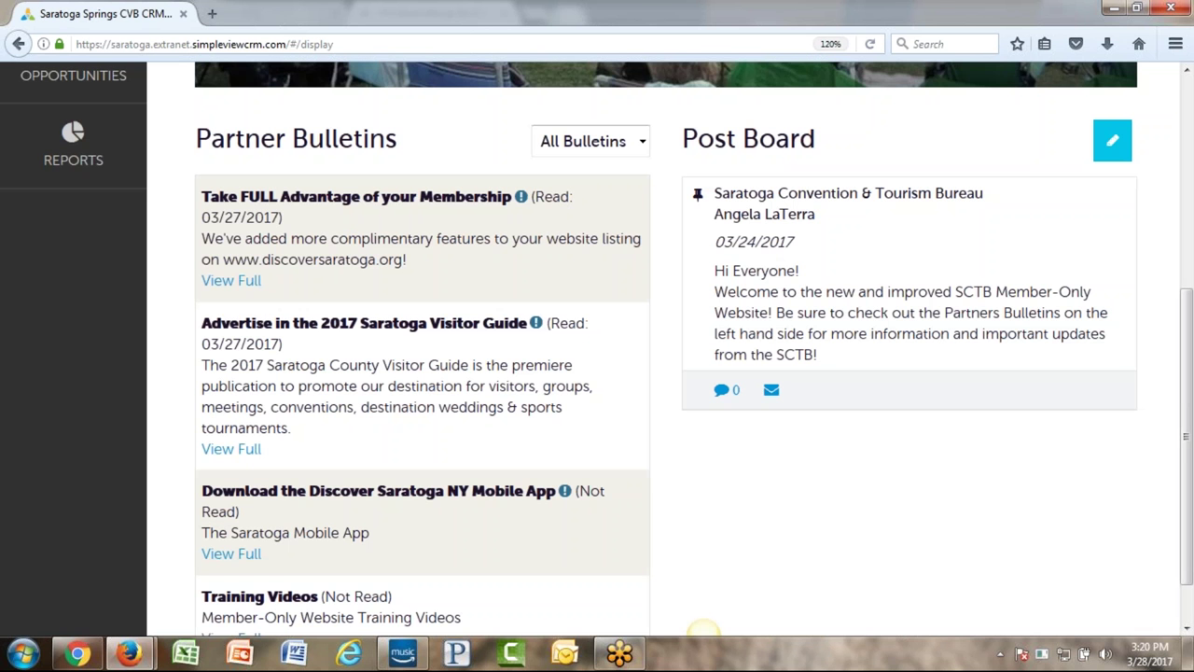
- Read the full 'Take FULL Advantage of your Membership' bulletin and close it
{"action": "left_click", "coordinate": [235, 280]}
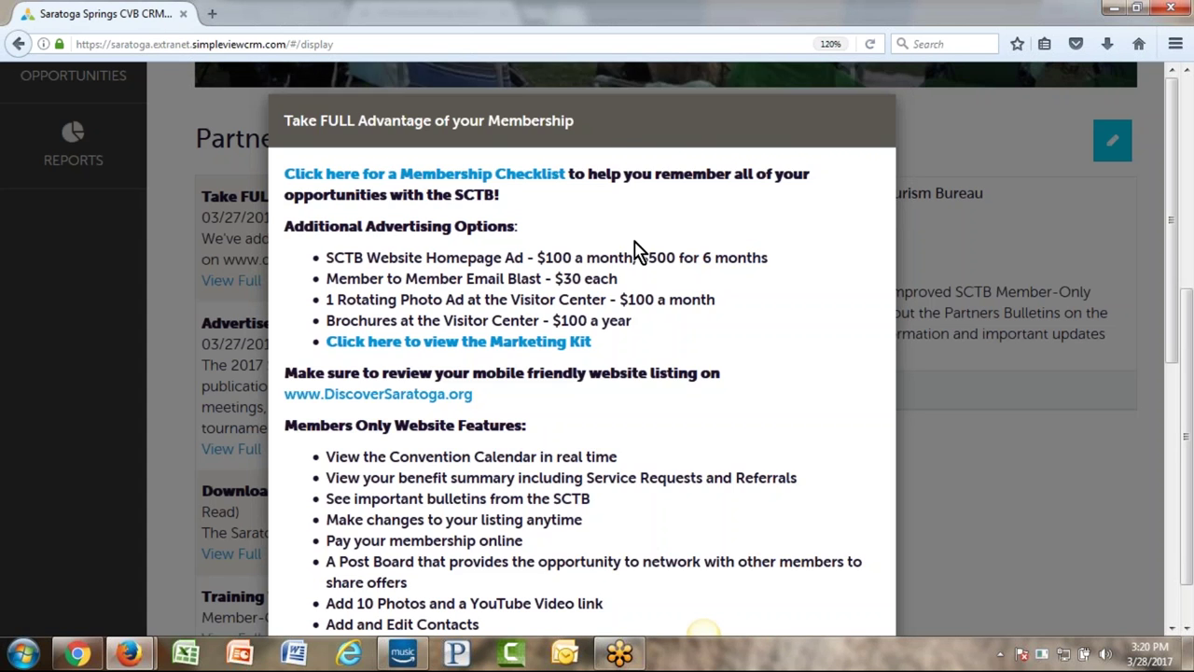
{"action": "scroll", "coordinate": [634, 250], "scroll_direction": "down", "scroll_amount": 2}
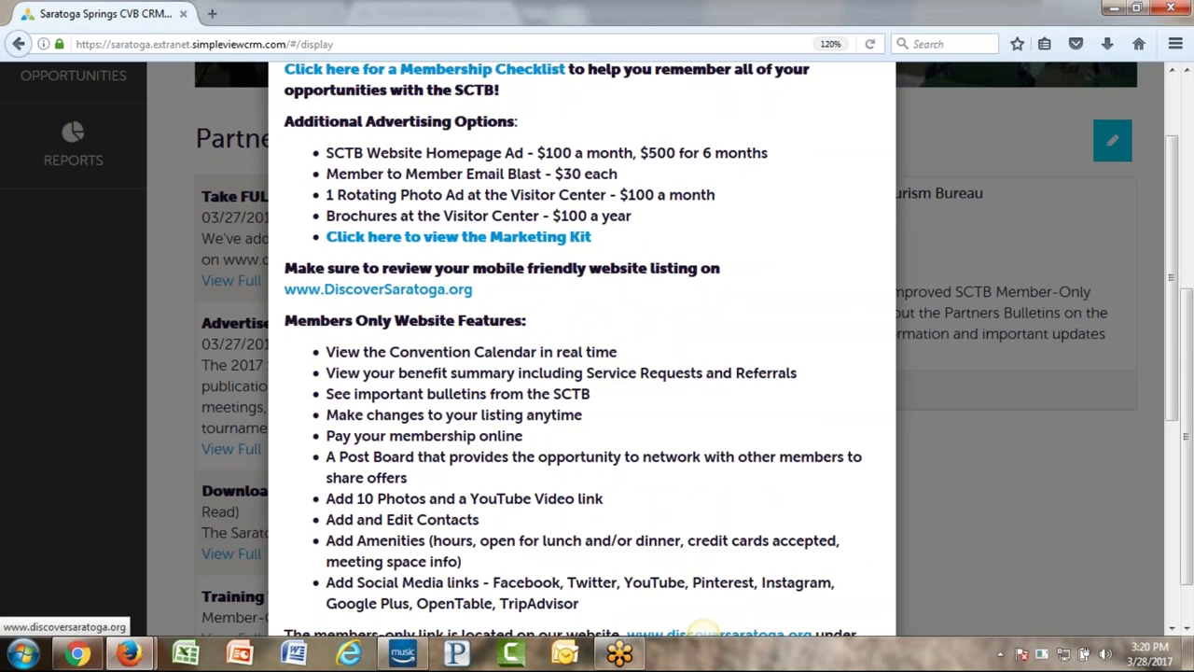
{"action": "scroll", "coordinate": [611, 316], "scroll_direction": "down", "scroll_amount": 6}
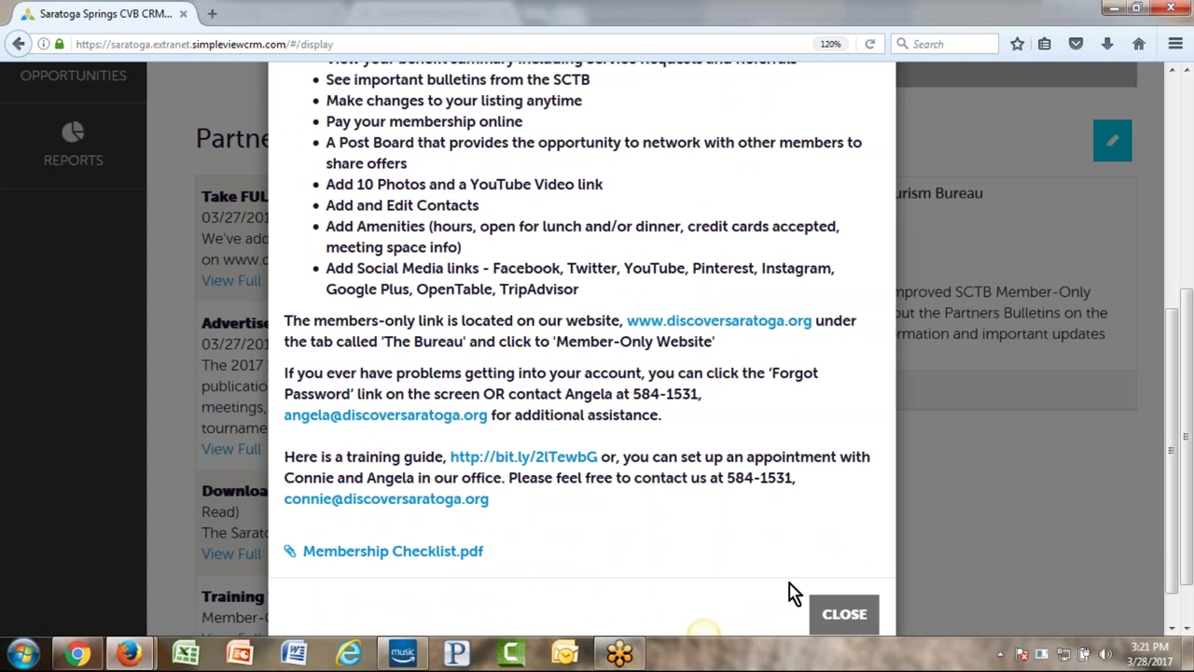
{"action": "left_click", "coordinate": [843, 615]}
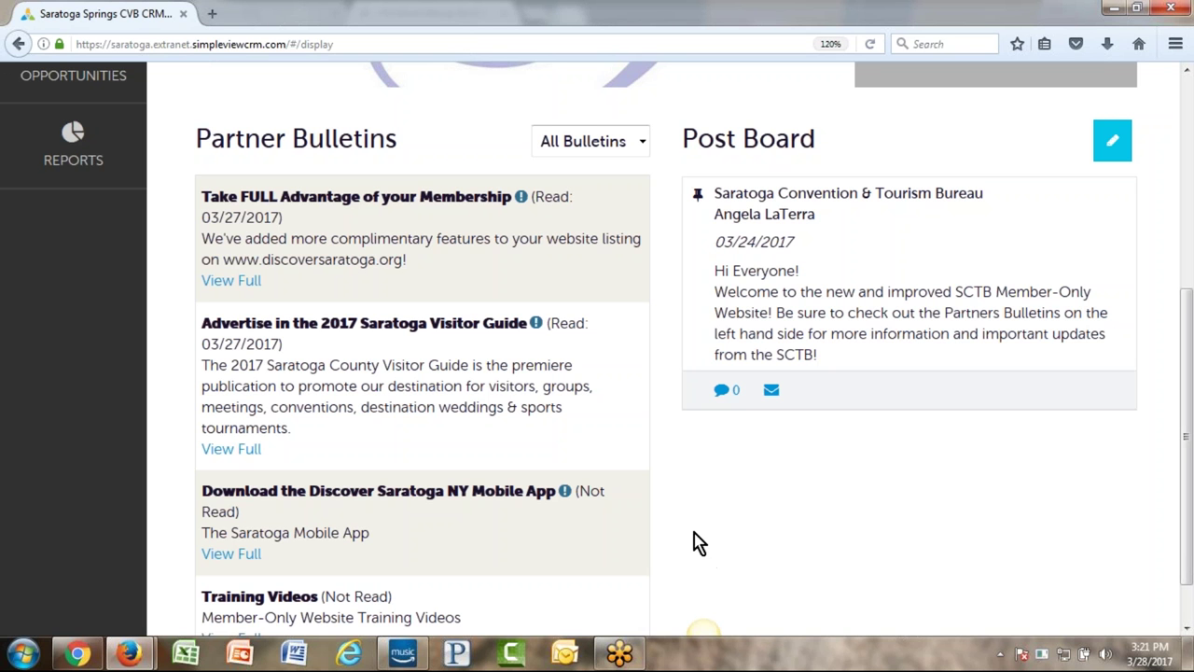
{"action": "left_click_drag", "start_coordinate": [400, 140], "coordinate": [244, 131]}
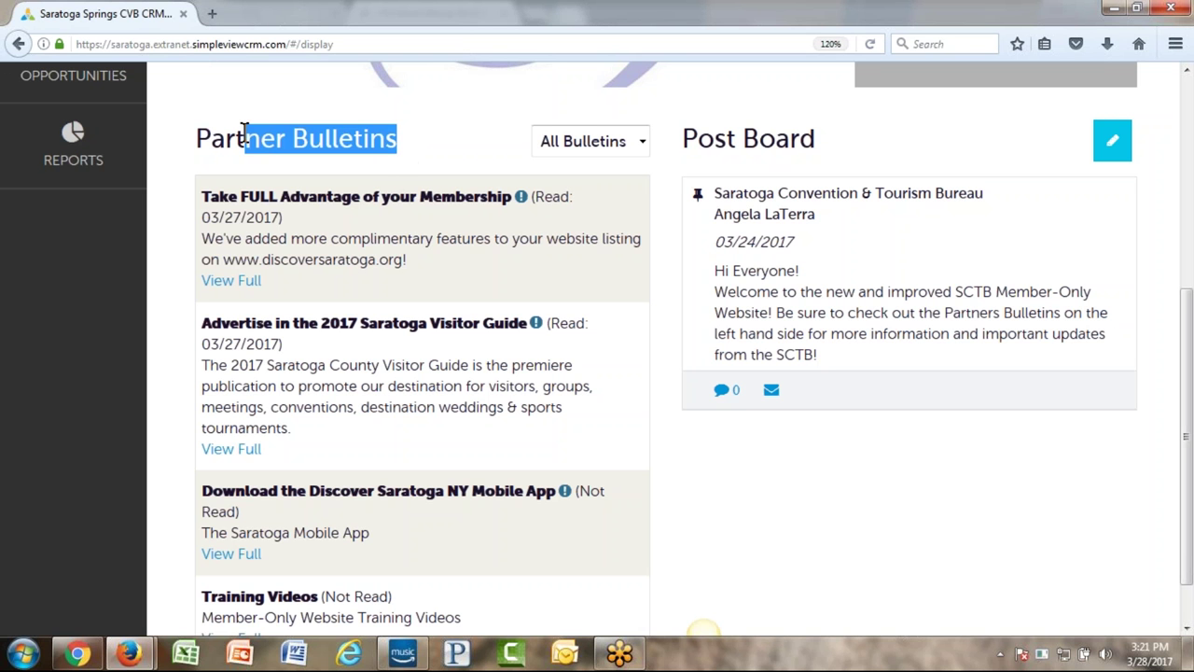
{"action": "left_click", "coordinate": [466, 173]}
{"action": "left_click_drag", "start_coordinate": [882, 152], "coordinate": [679, 135]}
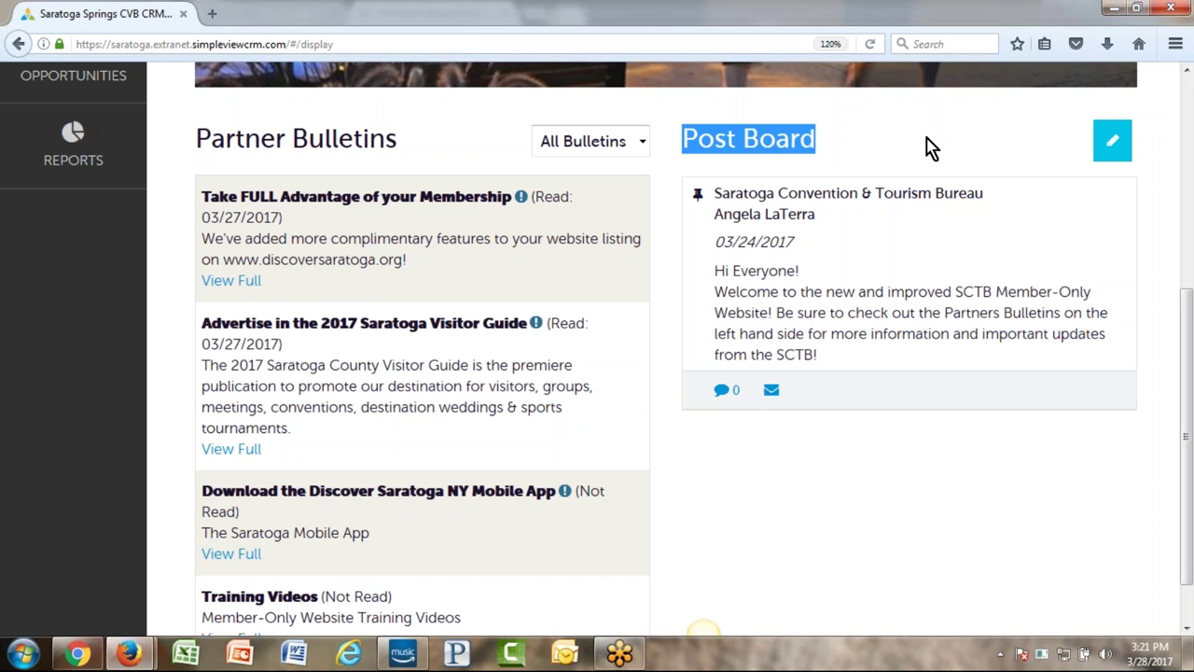
{"action": "left_click", "coordinate": [897, 154]}
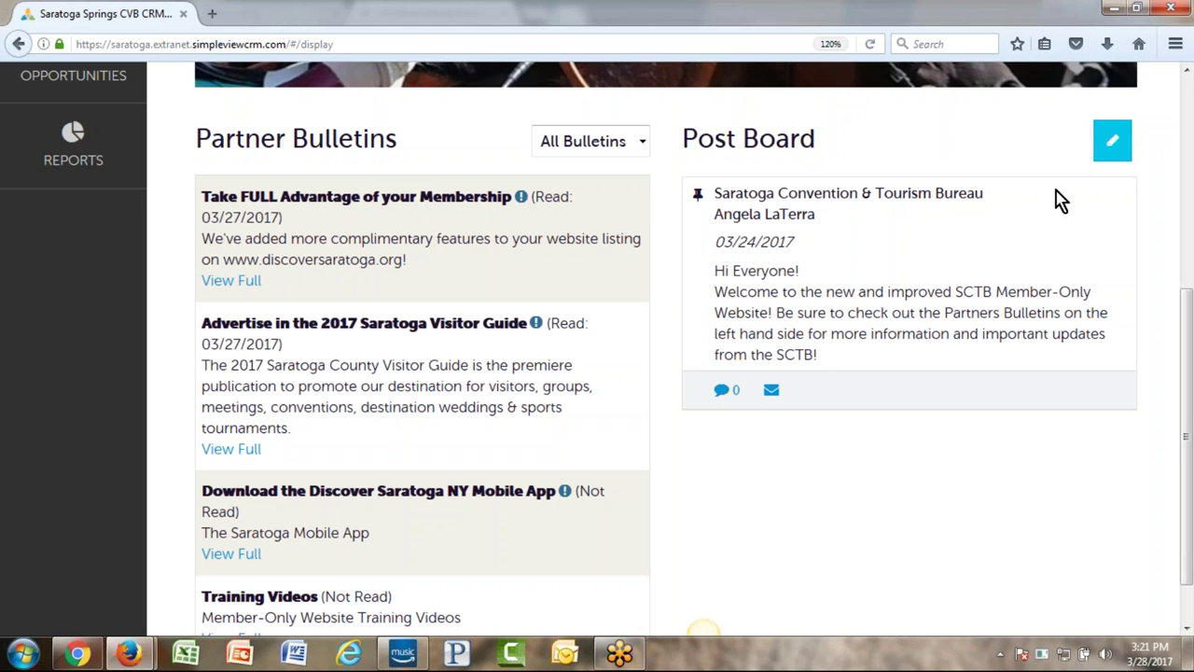
- Write a new Post Board post with four lines of placeholder text and publish it
{"action": "left_click", "coordinate": [1113, 144]}
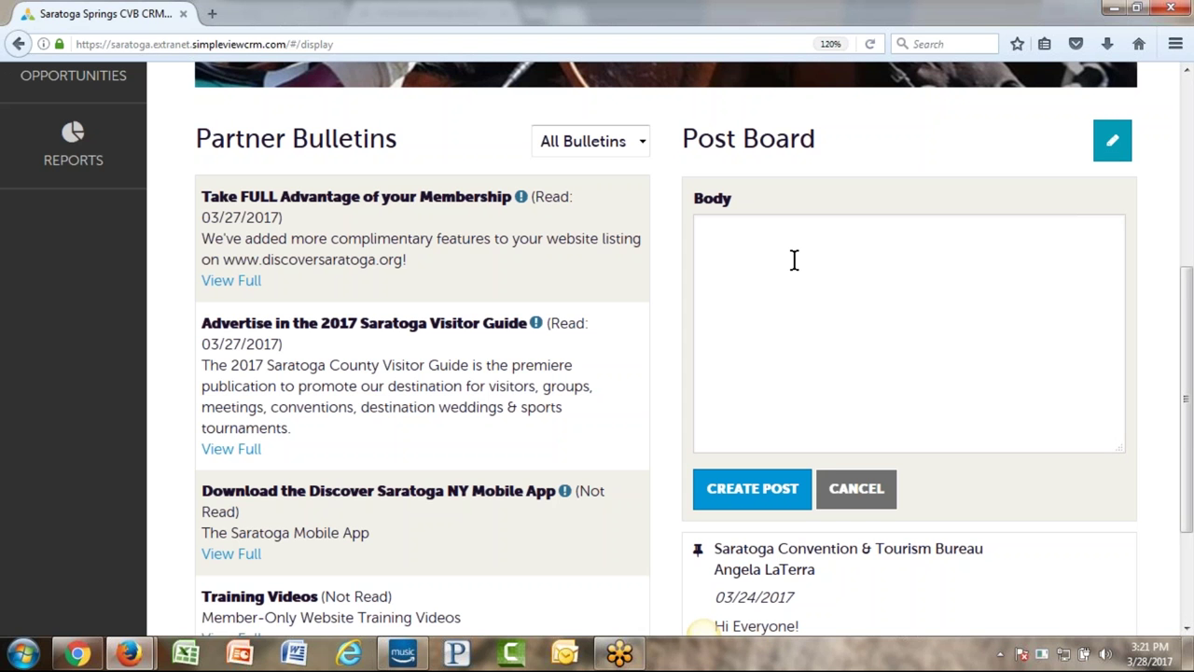
{"action": "left_click", "coordinate": [794, 261]}
{"action": "type", "text": "jf;la jfjd;lfjds;fhsa;df;lsajdf;l jsdf"}
{"action": "key", "text": "Return"}
{"action": "type", "text": "sadfhf jdlsa jd'fs"}
{"action": "key", "text": "Return"}
{"action": "type", "text": "dfdsaf jd f"}
{"action": "key", "text": "Return"}
{"action": "type", "text": "sad f"}
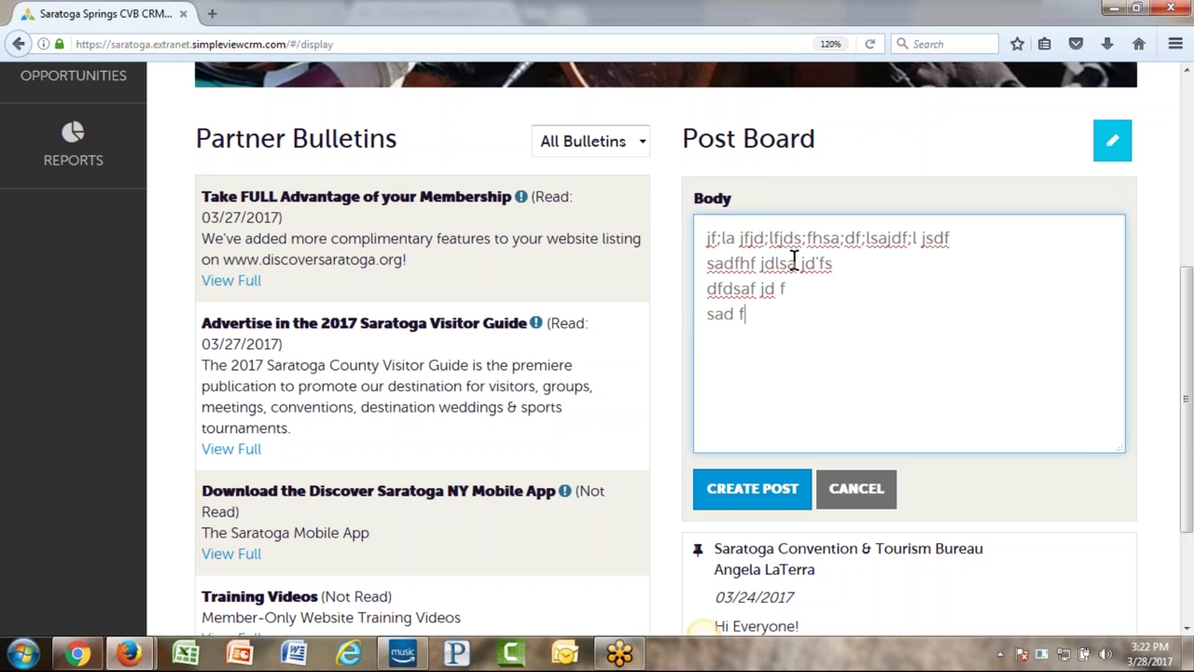
{"action": "type", "text": "lksfd"}
{"action": "left_click", "coordinate": [781, 495]}
{"action": "scroll", "coordinate": [952, 298], "scroll_direction": "down", "scroll_amount": 4}
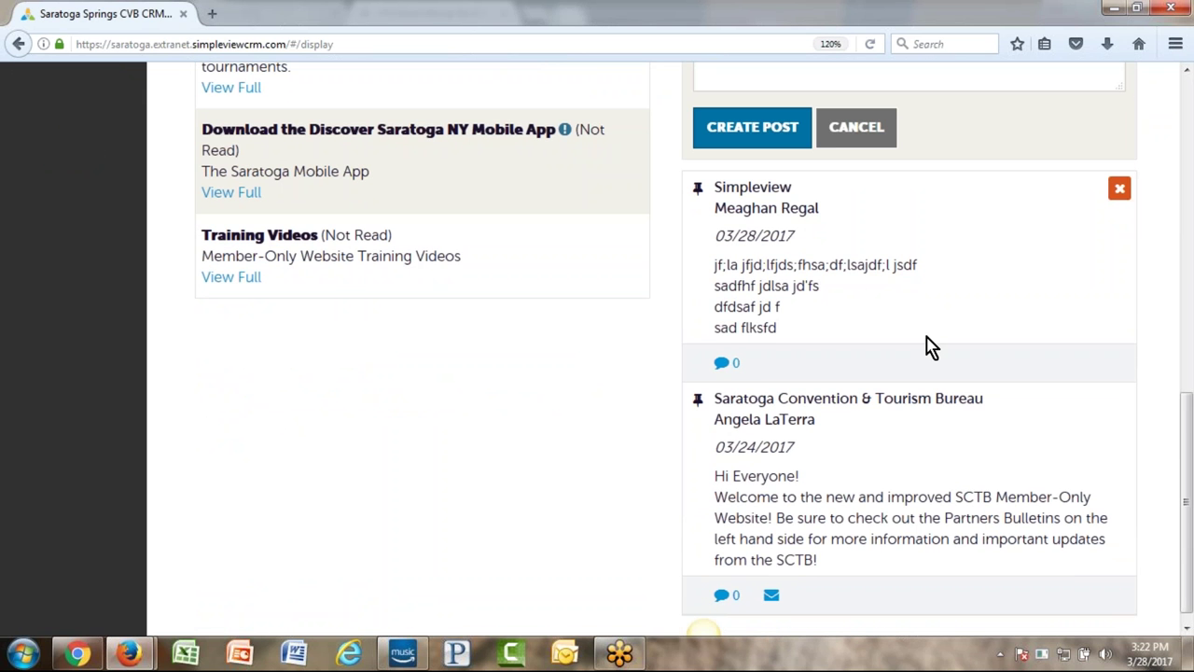
{"action": "scroll", "coordinate": [818, 363], "scroll_direction": "down", "scroll_amount": 1}
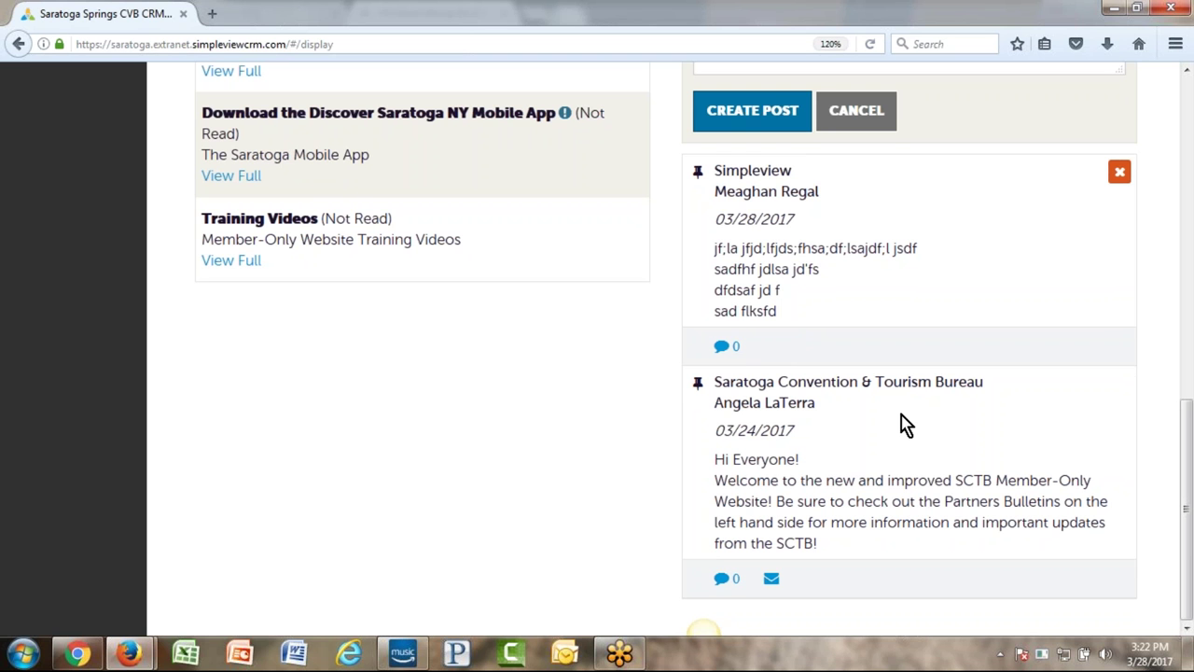
- Post a placeholder comment on the welcome post, then start sharing the post by e-mail
{"action": "left_click", "coordinate": [725, 580]}
{"action": "scroll", "coordinate": [597, 476], "scroll_direction": "down", "scroll_amount": 2}
{"action": "left_click", "coordinate": [760, 549]}
{"action": "type", "text": "fjs;ldjfsjfdd;ljsfd;ljsa;fjsfj;sad"}
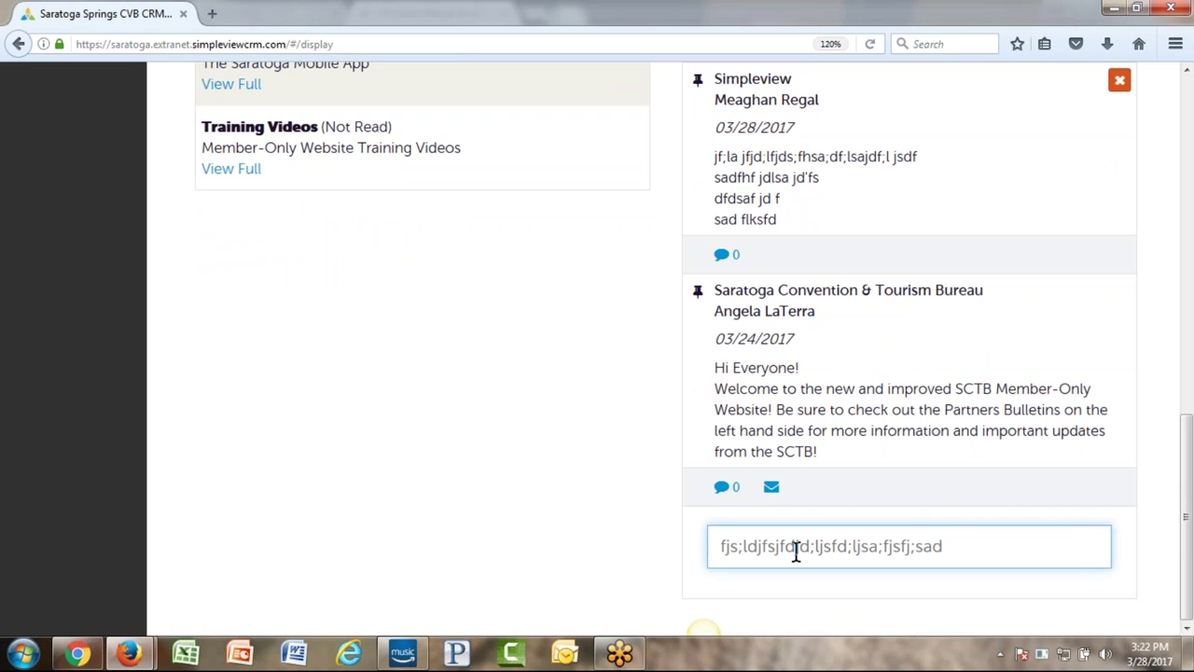
{"action": "key", "text": "Return"}
{"action": "scroll", "coordinate": [826, 453], "scroll_direction": "down", "scroll_amount": 1}
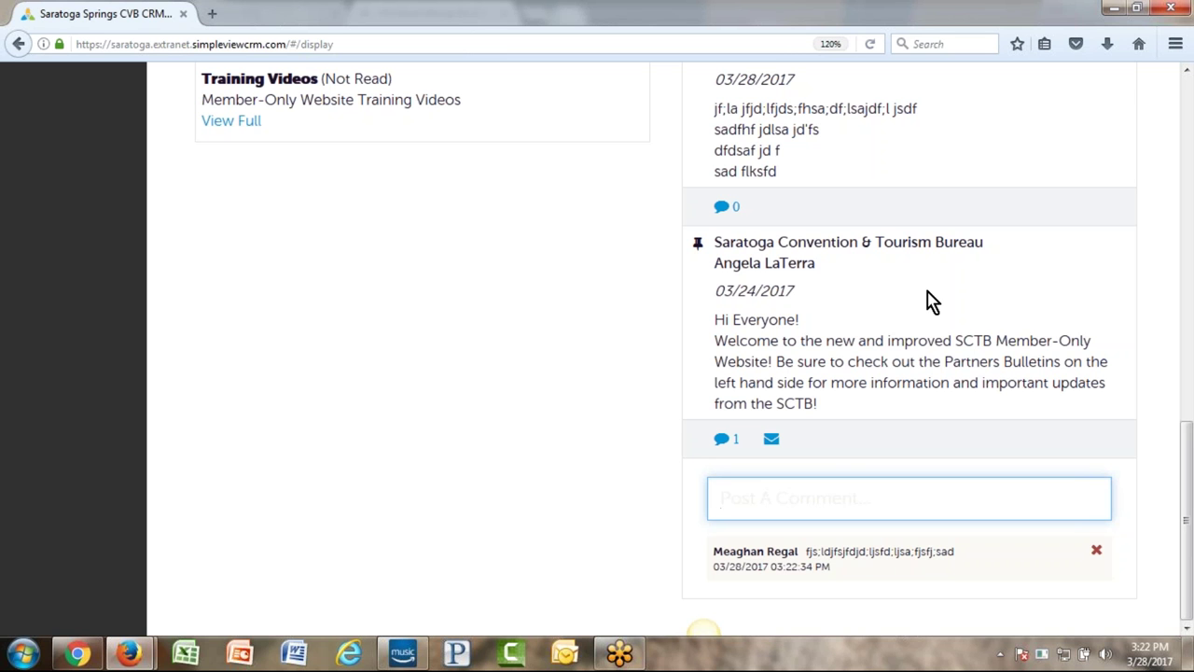
{"action": "left_click", "coordinate": [772, 440]}
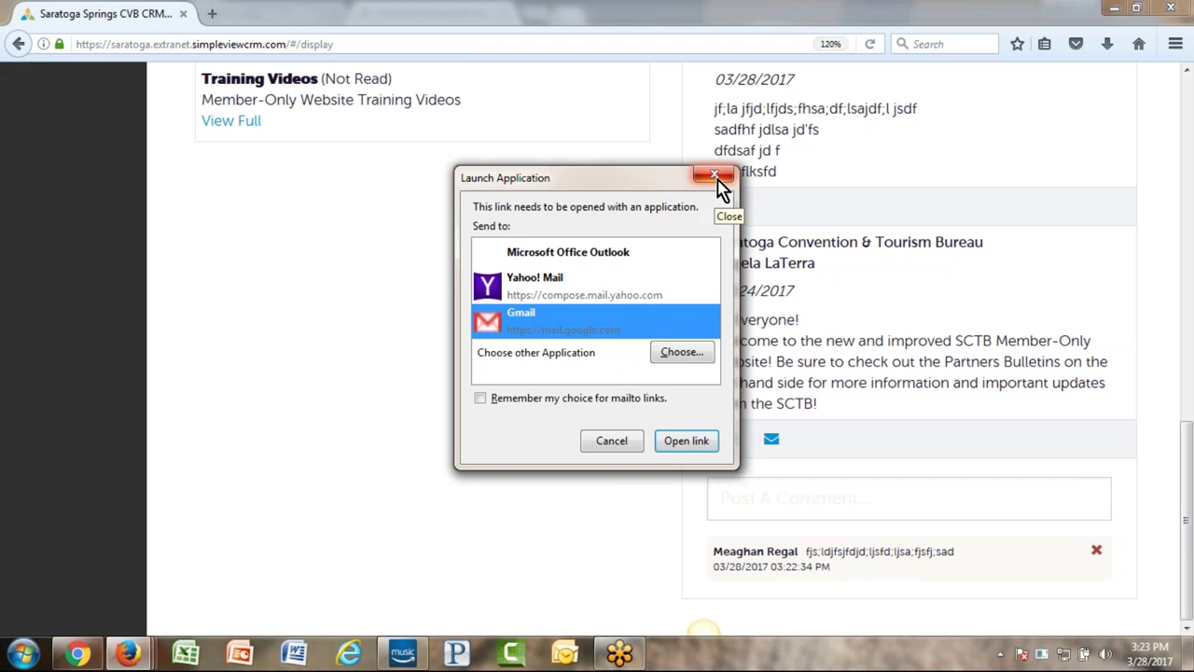
- Close the mail-program chooser, then highlight and deselect the post author names
{"action": "left_click", "coordinate": [716, 179]}
{"action": "left_click_drag", "start_coordinate": [817, 265], "coordinate": [725, 266]}
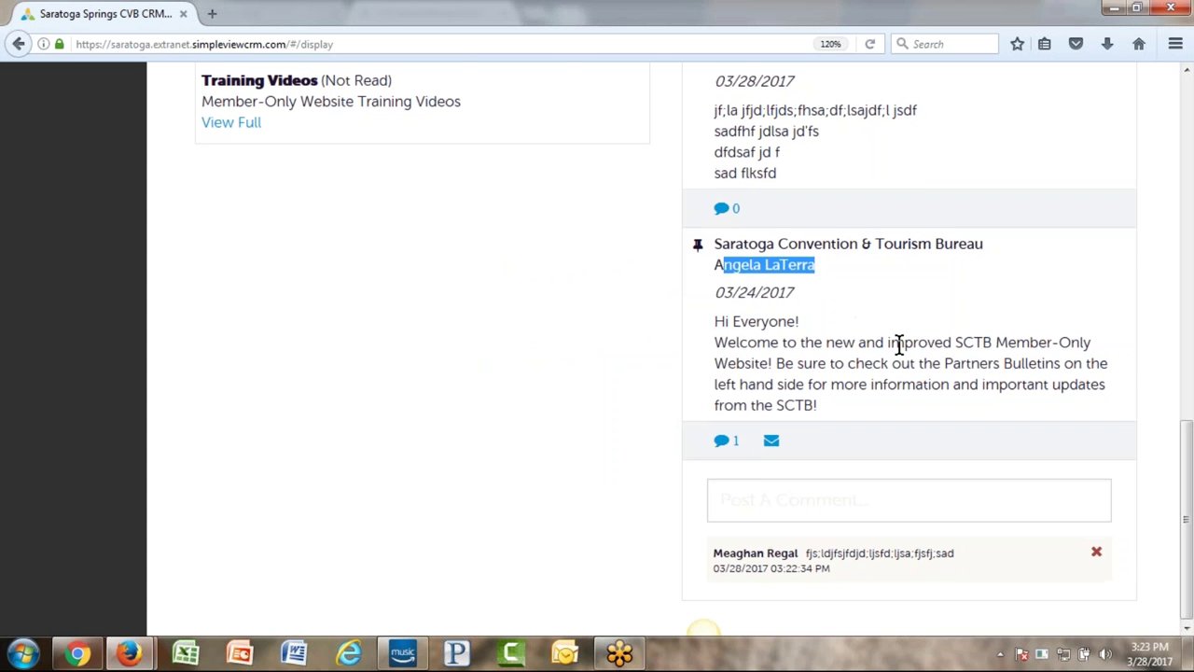
{"action": "scroll", "coordinate": [900, 342], "scroll_direction": "up", "scroll_amount": 5}
{"action": "scroll", "coordinate": [904, 344], "scroll_direction": "down", "scroll_amount": 2}
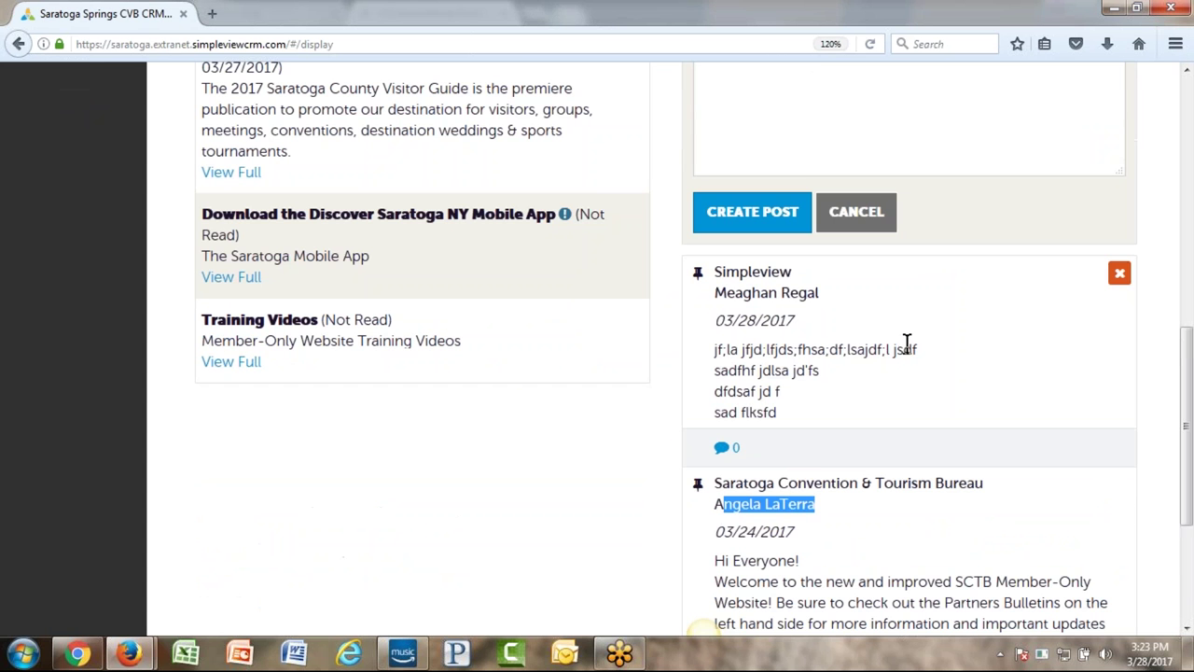
{"action": "left_click_drag", "start_coordinate": [715, 292], "coordinate": [820, 293]}
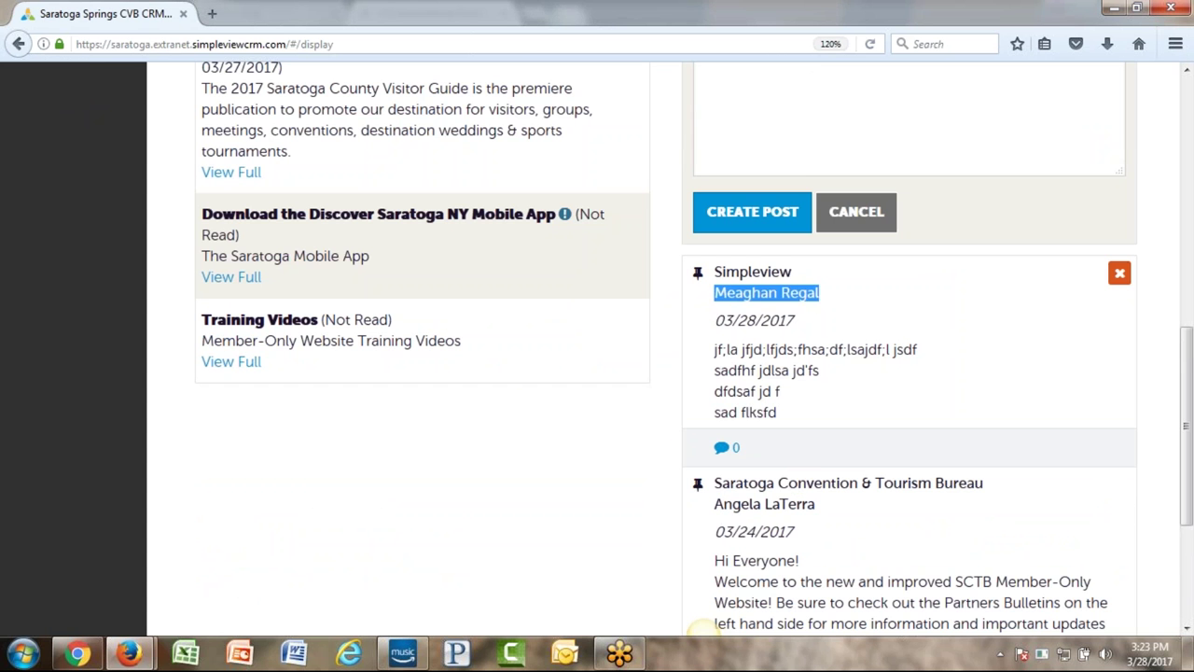
{"action": "left_click", "coordinate": [863, 329]}
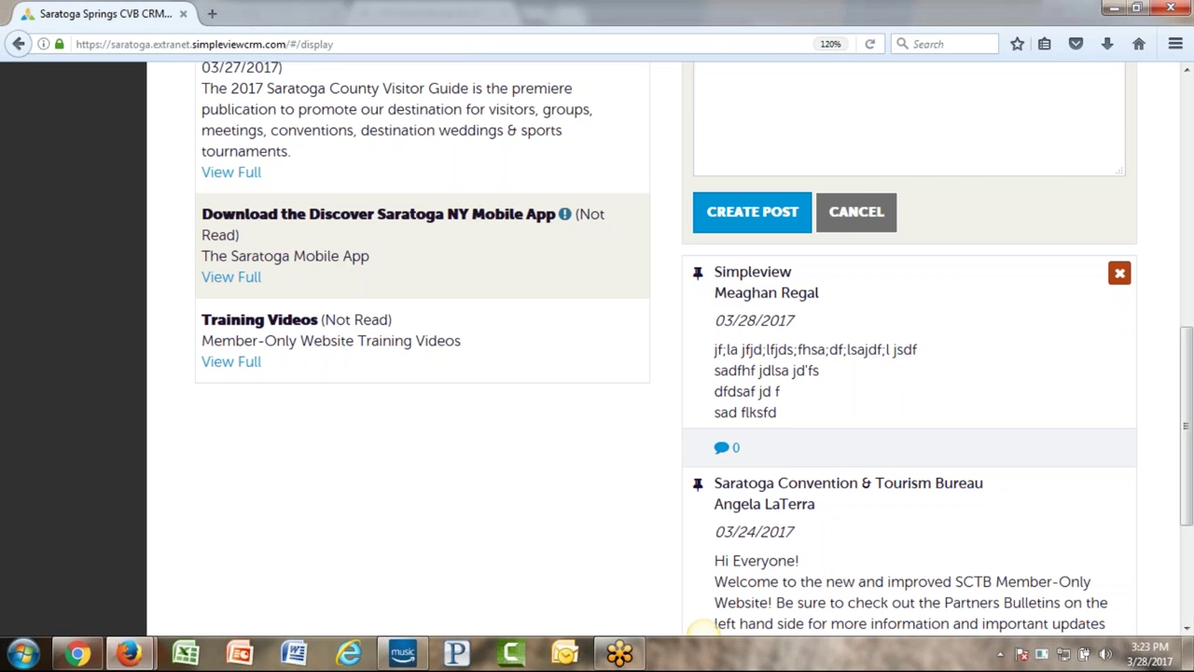
- Delete the Simpleview test post, confirming with YES
{"action": "left_click", "coordinate": [1120, 272]}
{"action": "left_click", "coordinate": [995, 219]}
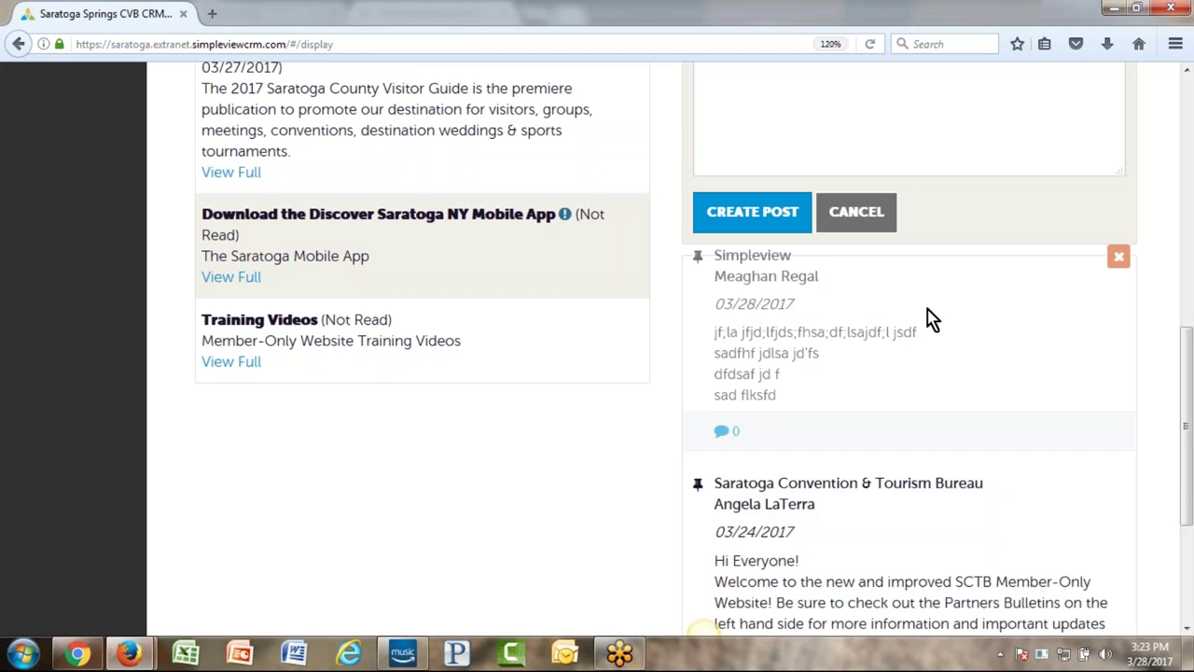
{"action": "scroll", "coordinate": [913, 347], "scroll_direction": "down", "scroll_amount": 1}
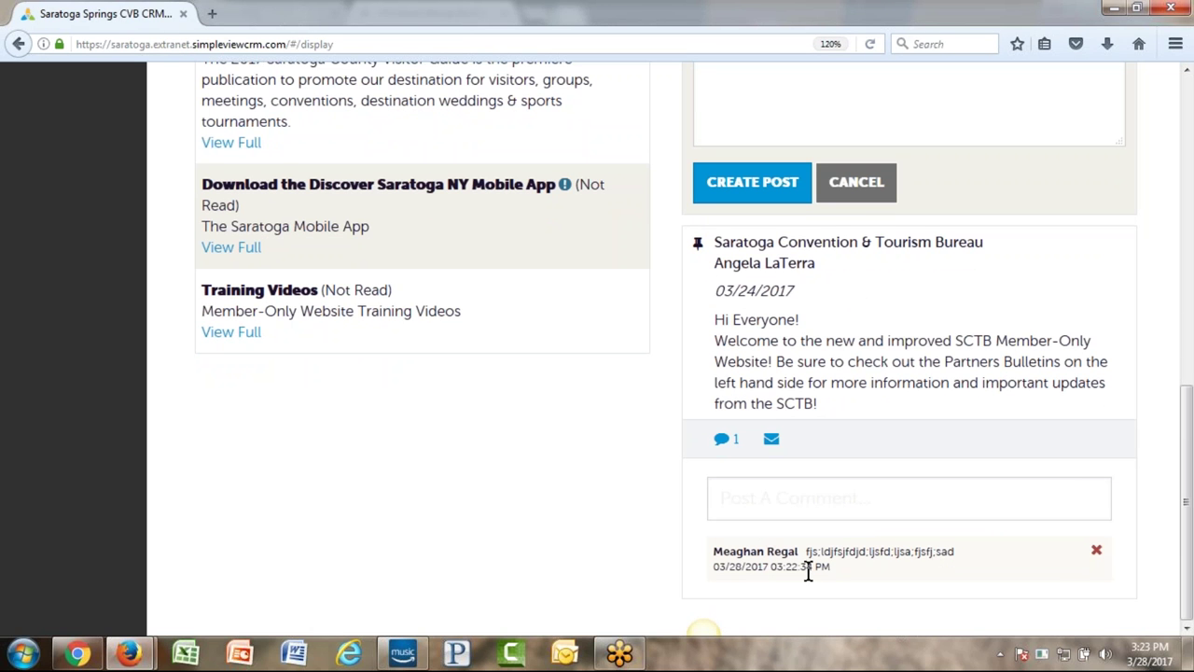
- Delete the placeholder comment from the welcome post and scroll back to the top
{"action": "left_click", "coordinate": [1106, 555]}
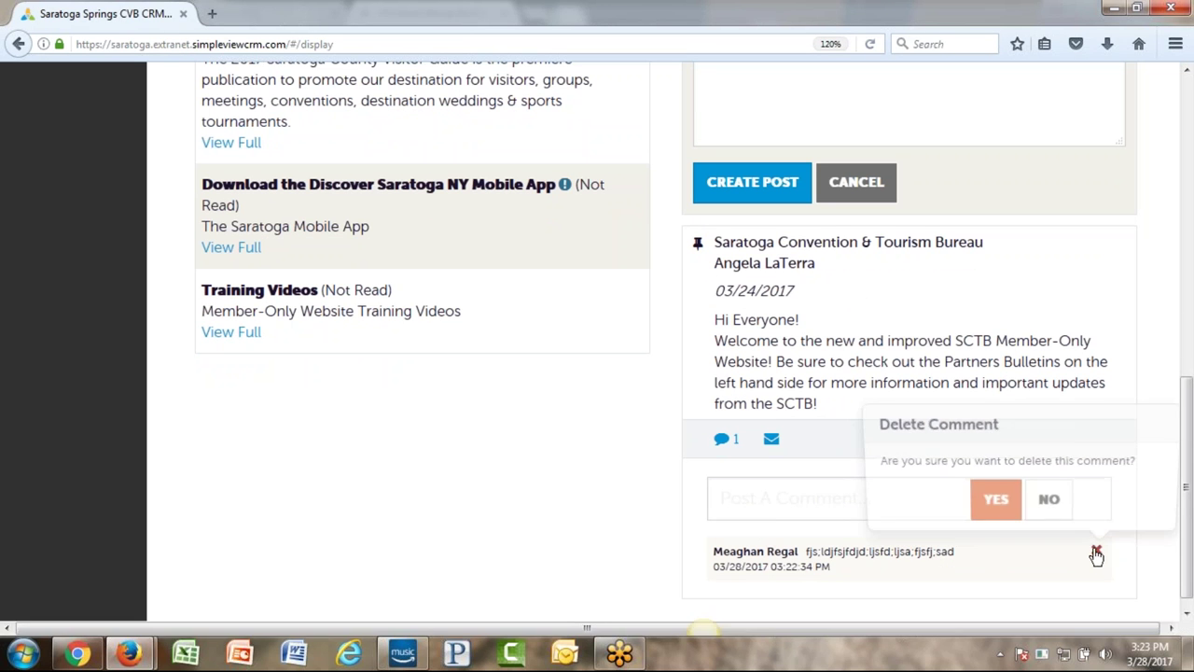
{"action": "left_click", "coordinate": [998, 499]}
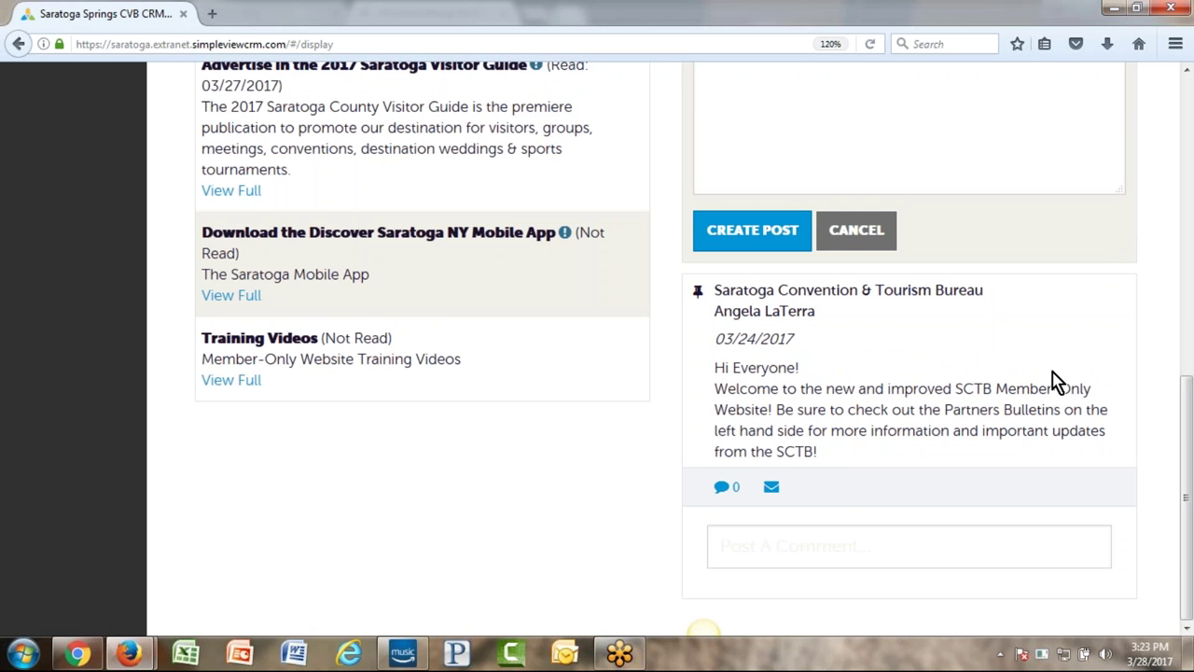
{"action": "scroll", "coordinate": [1035, 401], "scroll_direction": "up", "scroll_amount": 8}
{"action": "scroll", "coordinate": [1026, 411], "scroll_direction": "down", "scroll_amount": 3}
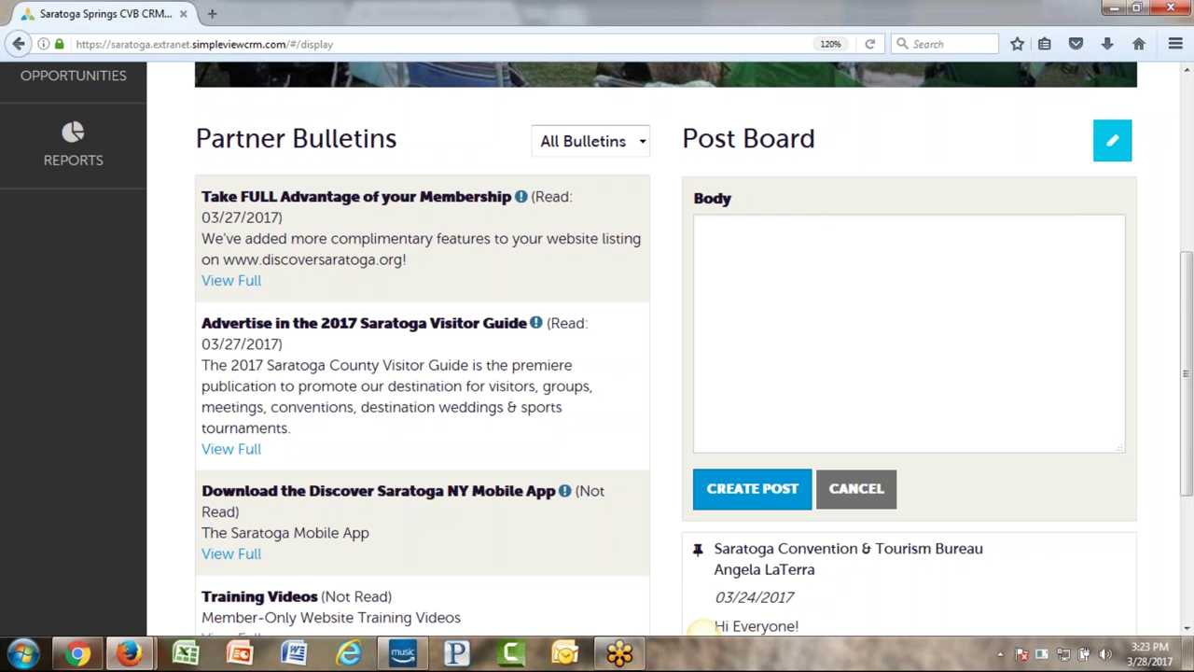
{"action": "scroll", "coordinate": [957, 237], "scroll_direction": "up", "scroll_amount": 3}
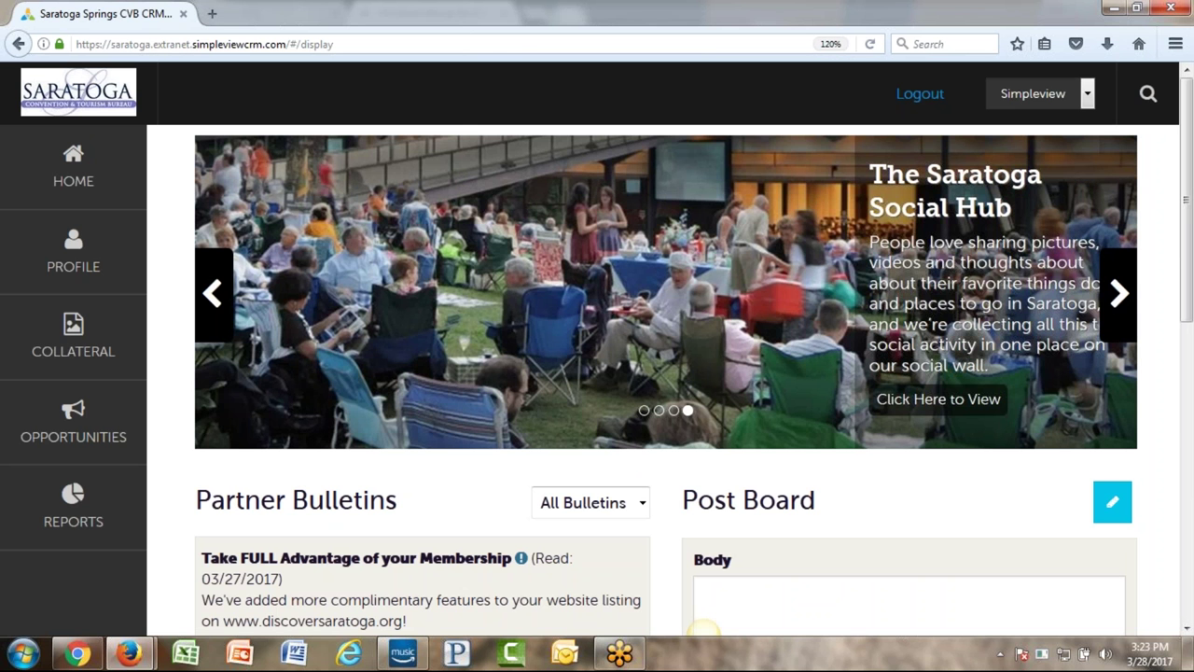
{"action": "scroll", "coordinate": [704, 630], "scroll_direction": "down", "scroll_amount": 1}
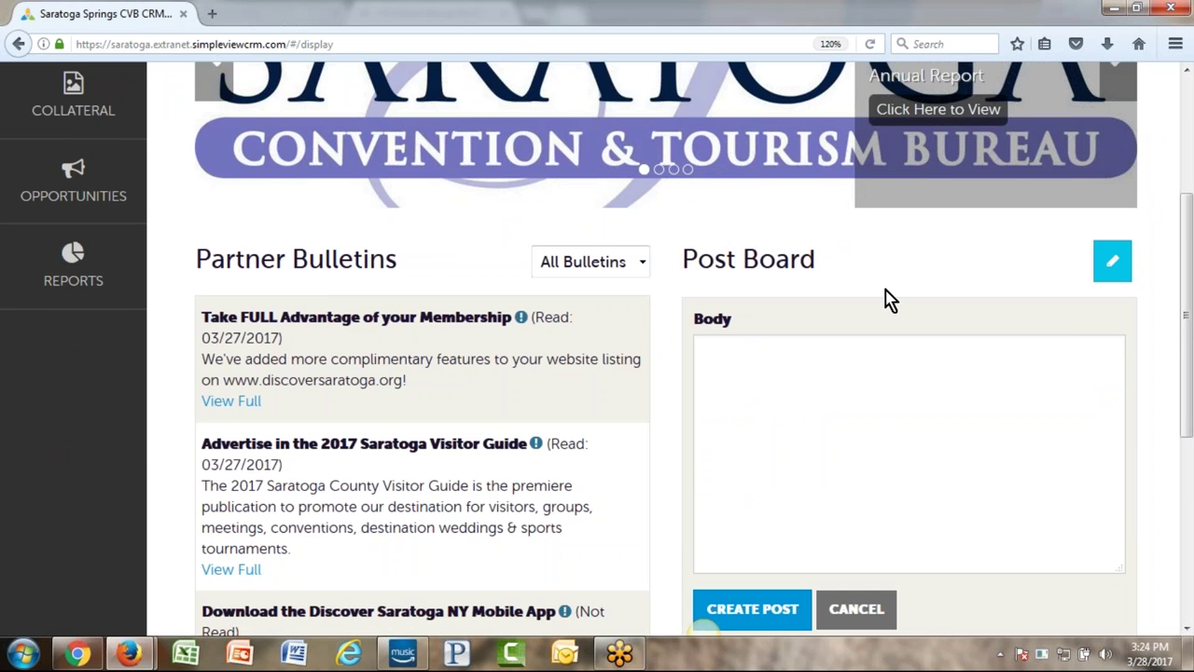
{"action": "scroll", "coordinate": [890, 301], "scroll_direction": "up", "scroll_amount": 5}
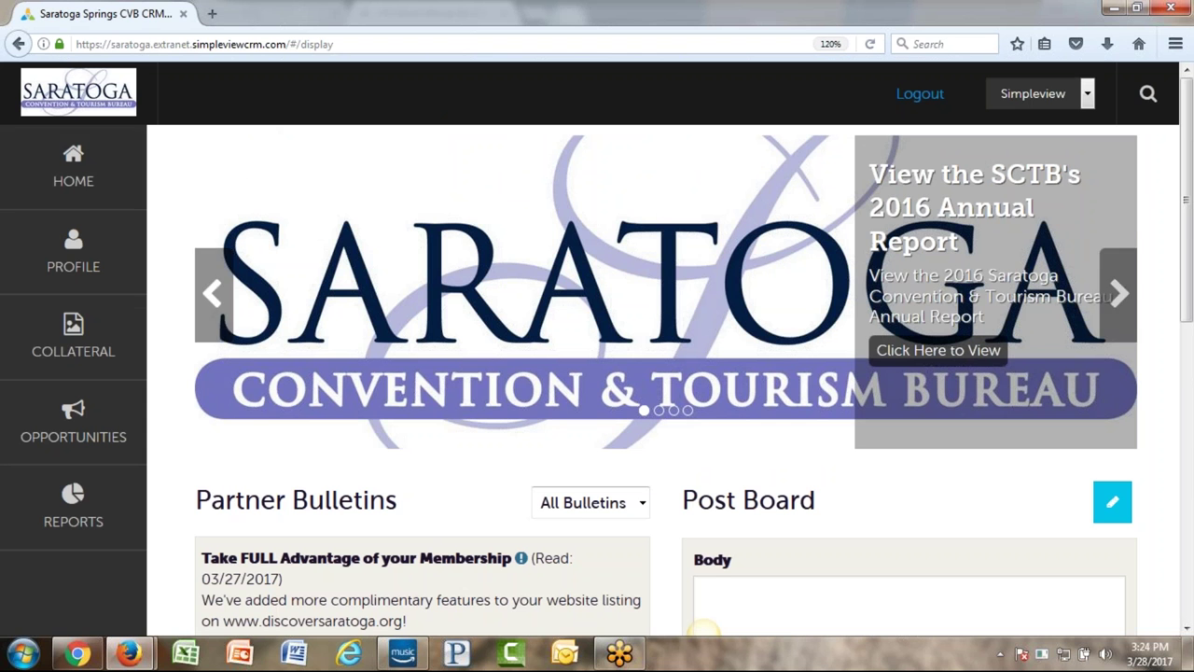
- Open the unfiltered Accounts list through PROFILE > Accounts
{"action": "left_click", "coordinate": [20, 264]}
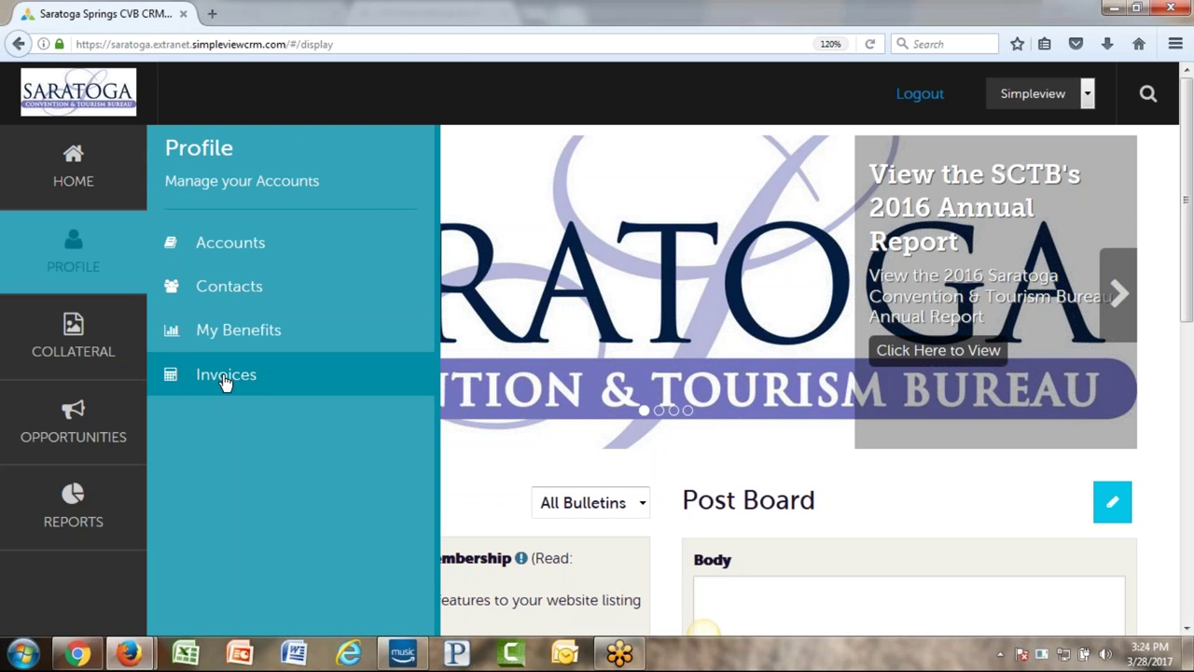
{"action": "left_click", "coordinate": [226, 248]}
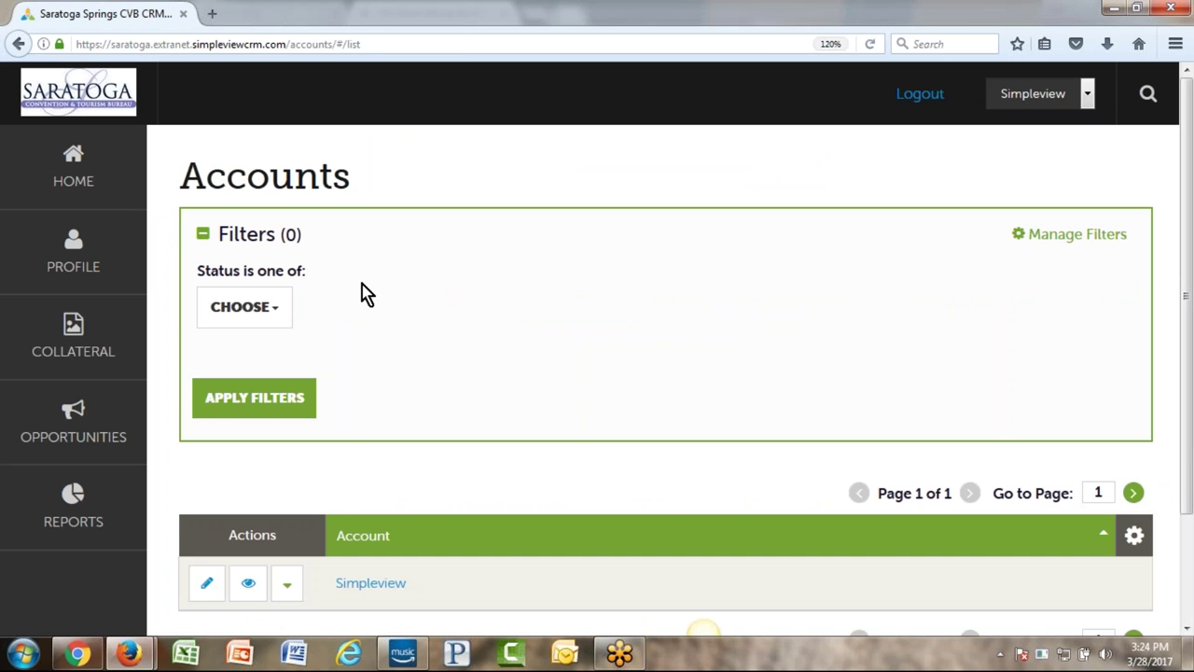
{"action": "scroll", "coordinate": [373, 282], "scroll_direction": "down", "scroll_amount": 2}
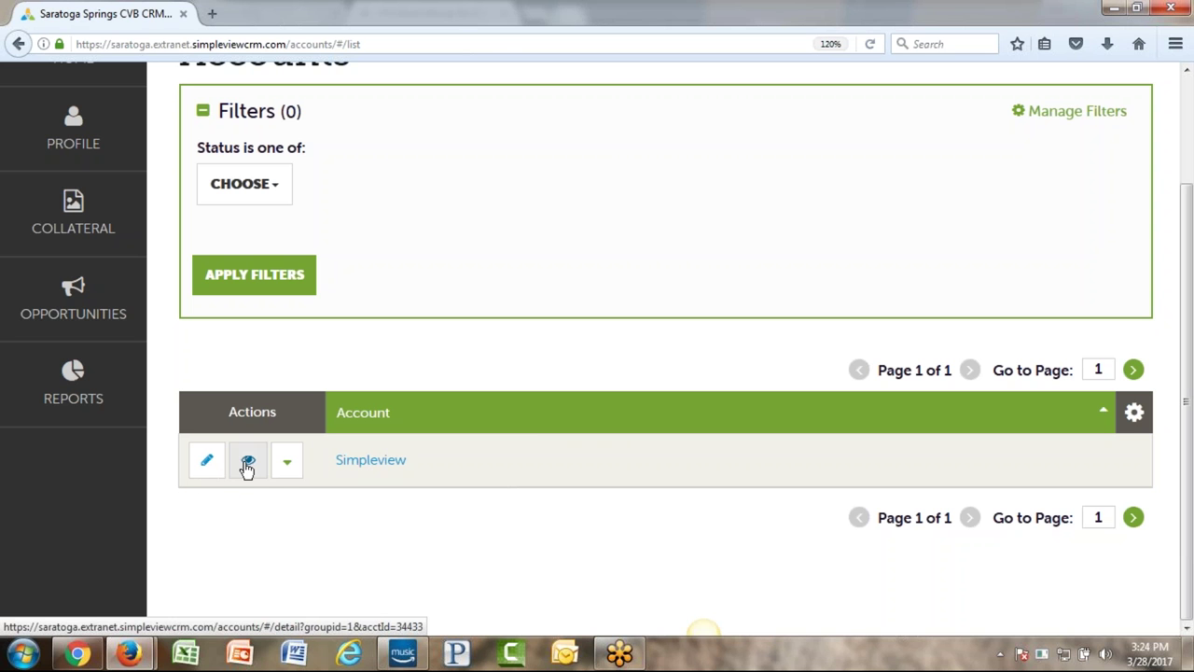
- View the Simpleview account's details, scrolling through phone, address, gallery, invoice, social media and general sections
{"action": "left_click", "coordinate": [247, 465]}
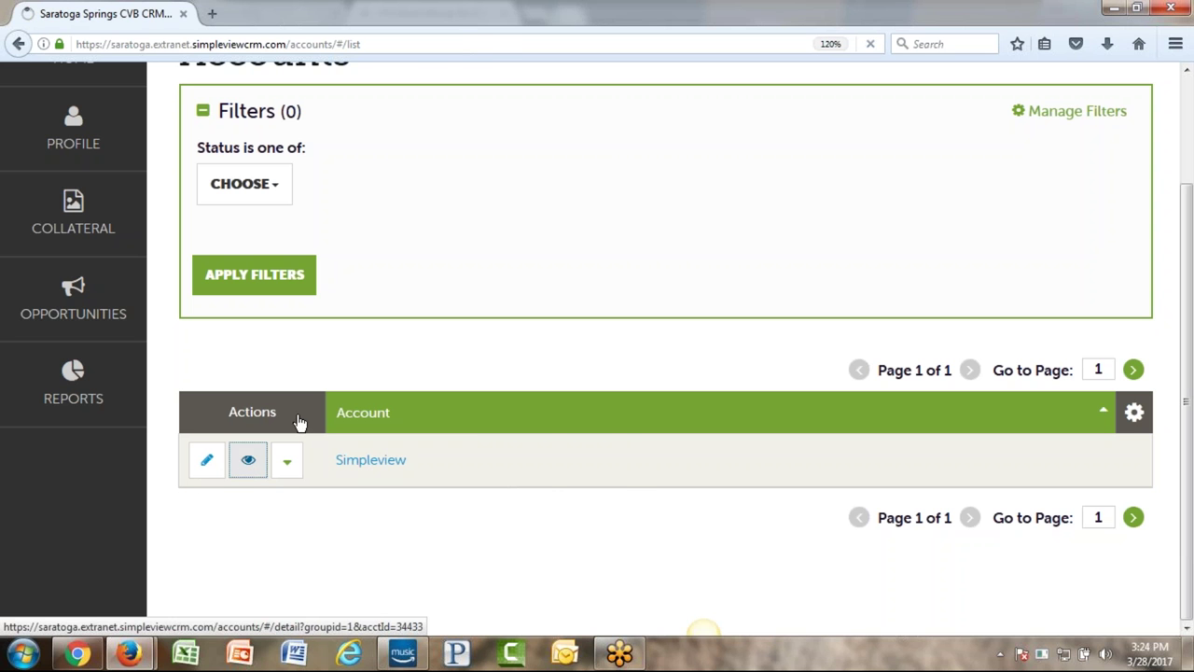
{"action": "scroll", "coordinate": [504, 350], "scroll_direction": "up", "scroll_amount": 2}
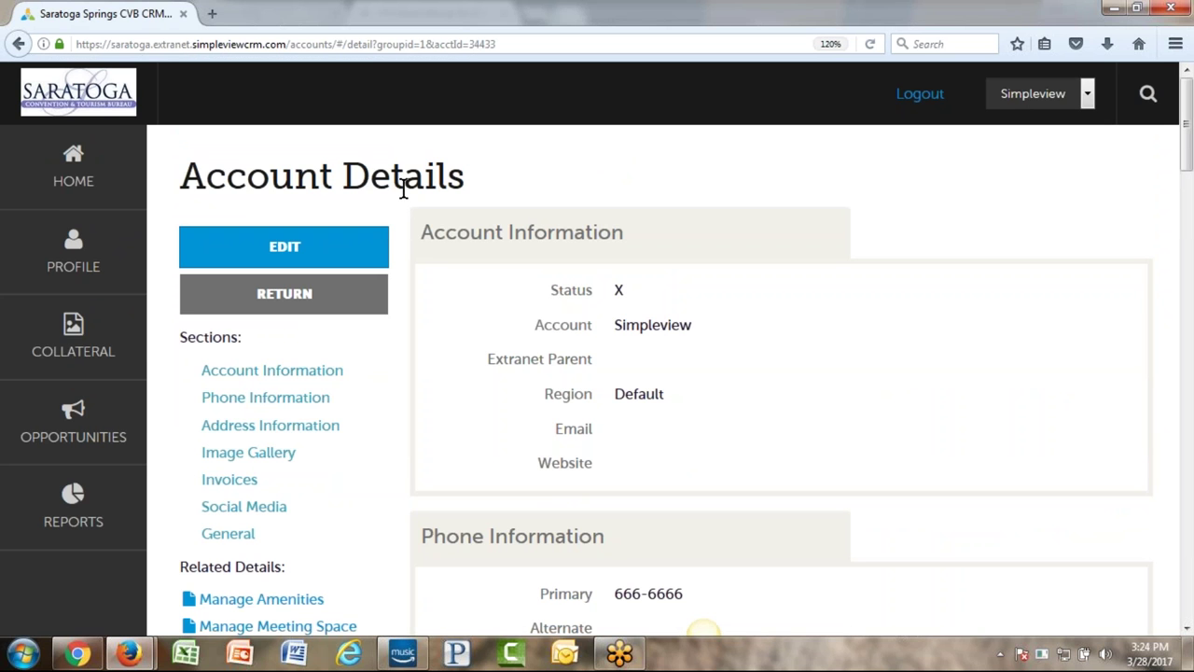
{"action": "scroll", "coordinate": [782, 392], "scroll_direction": "down", "scroll_amount": 1}
{"action": "scroll", "coordinate": [781, 392], "scroll_direction": "up", "scroll_amount": 1}
{"action": "scroll", "coordinate": [611, 308], "scroll_direction": "down", "scroll_amount": 5}
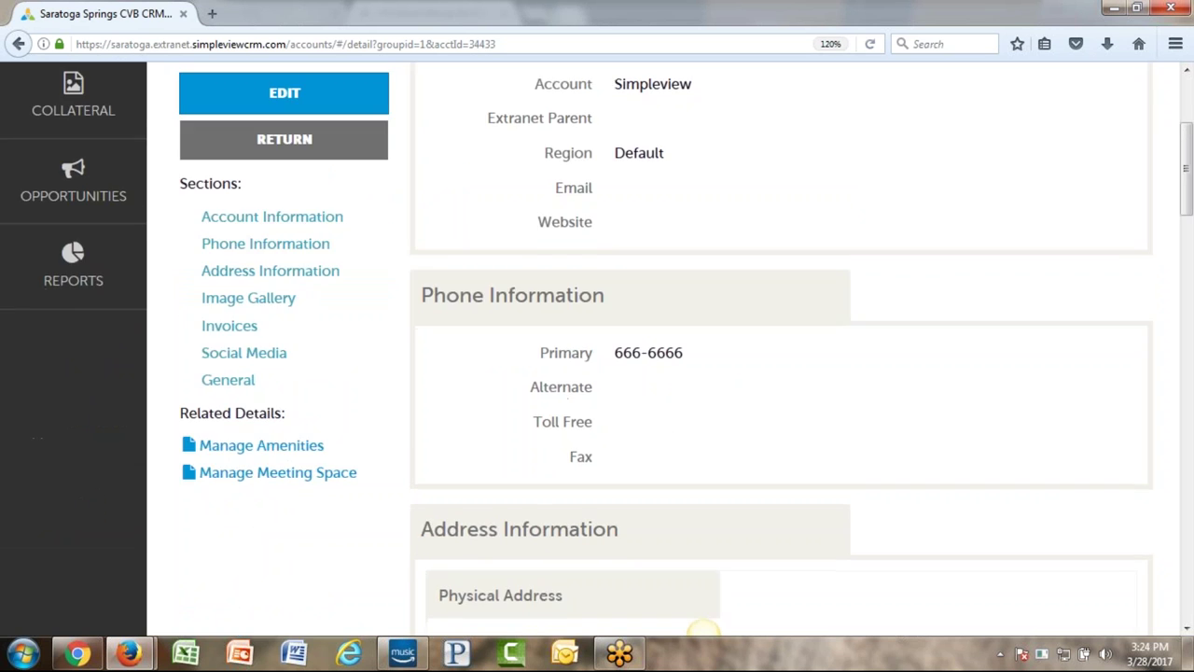
{"action": "scroll", "coordinate": [650, 384], "scroll_direction": "down", "scroll_amount": 12}
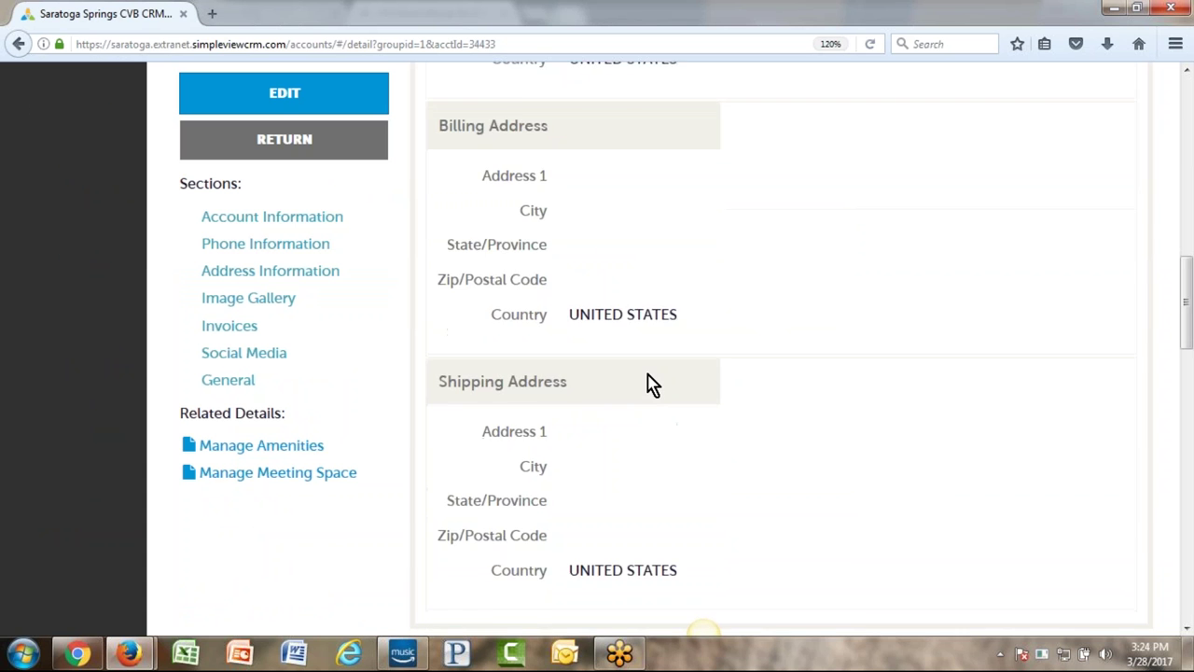
{"action": "scroll", "coordinate": [650, 384], "scroll_direction": "down", "scroll_amount": 5}
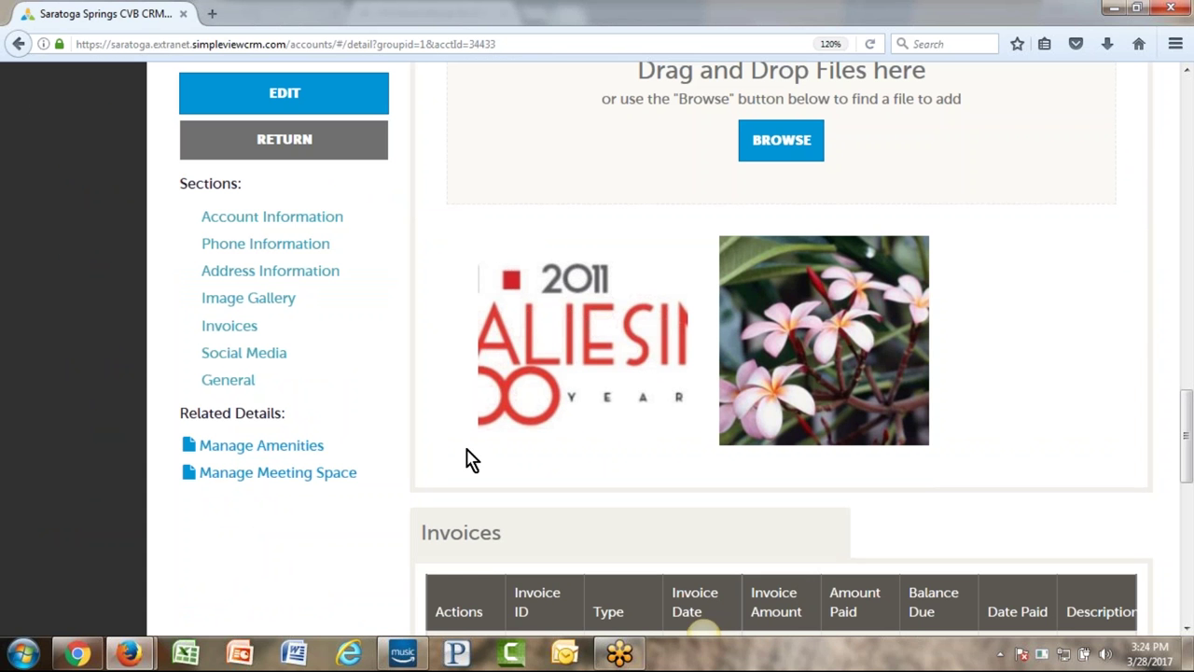
{"action": "scroll", "coordinate": [1005, 340], "scroll_direction": "down", "scroll_amount": 7}
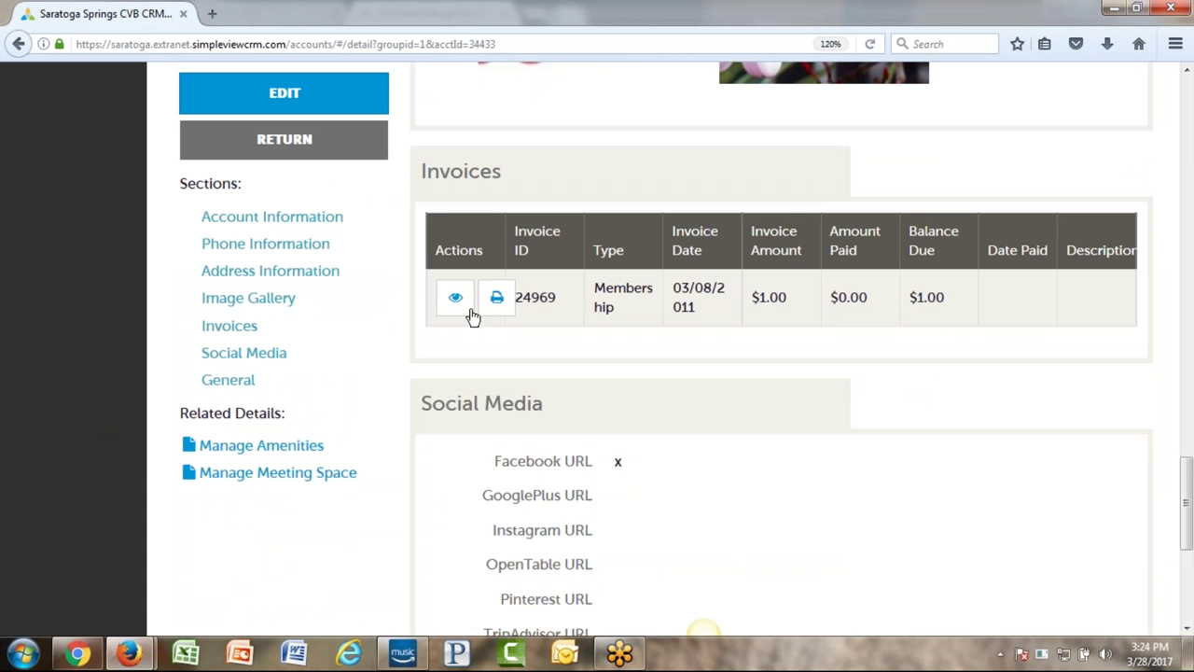
{"action": "scroll", "coordinate": [765, 461], "scroll_direction": "down", "scroll_amount": 7}
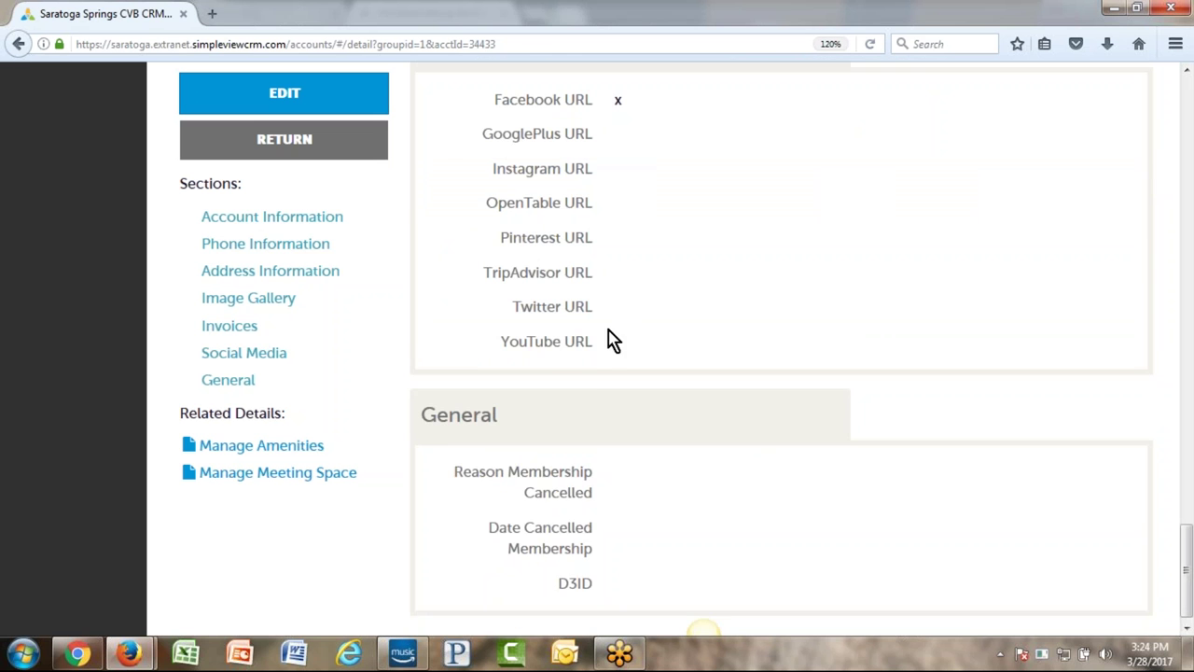
{"action": "scroll", "coordinate": [702, 526], "scroll_direction": "down", "scroll_amount": 1}
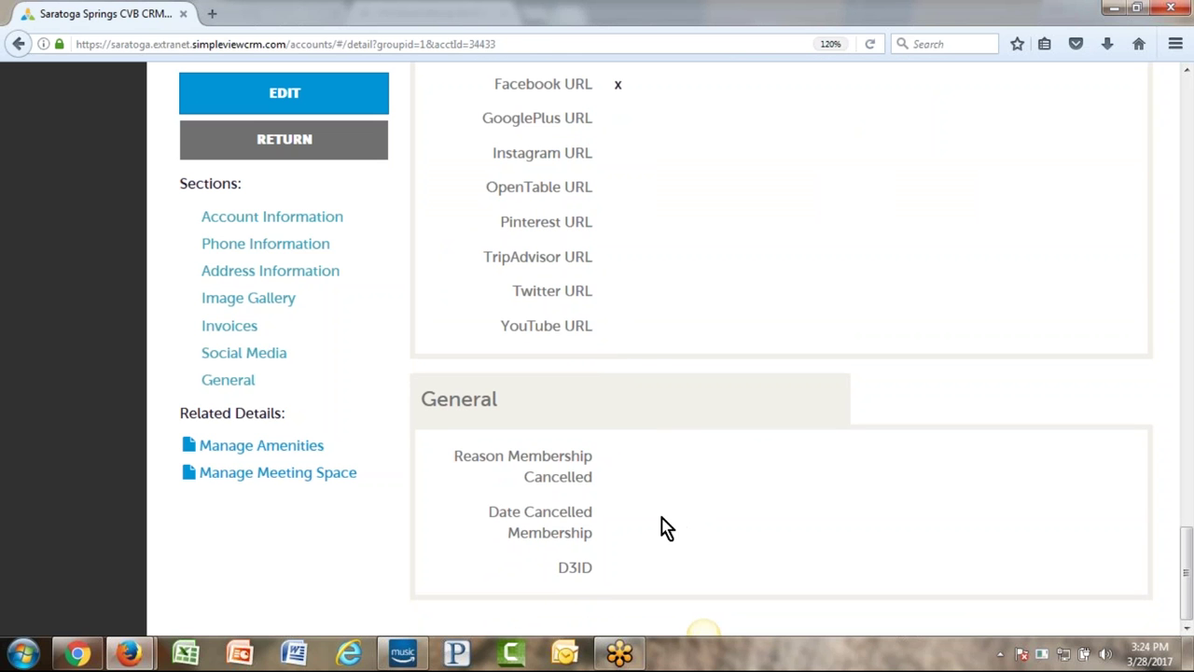
{"action": "scroll", "coordinate": [666, 527], "scroll_direction": "up", "scroll_amount": 20}
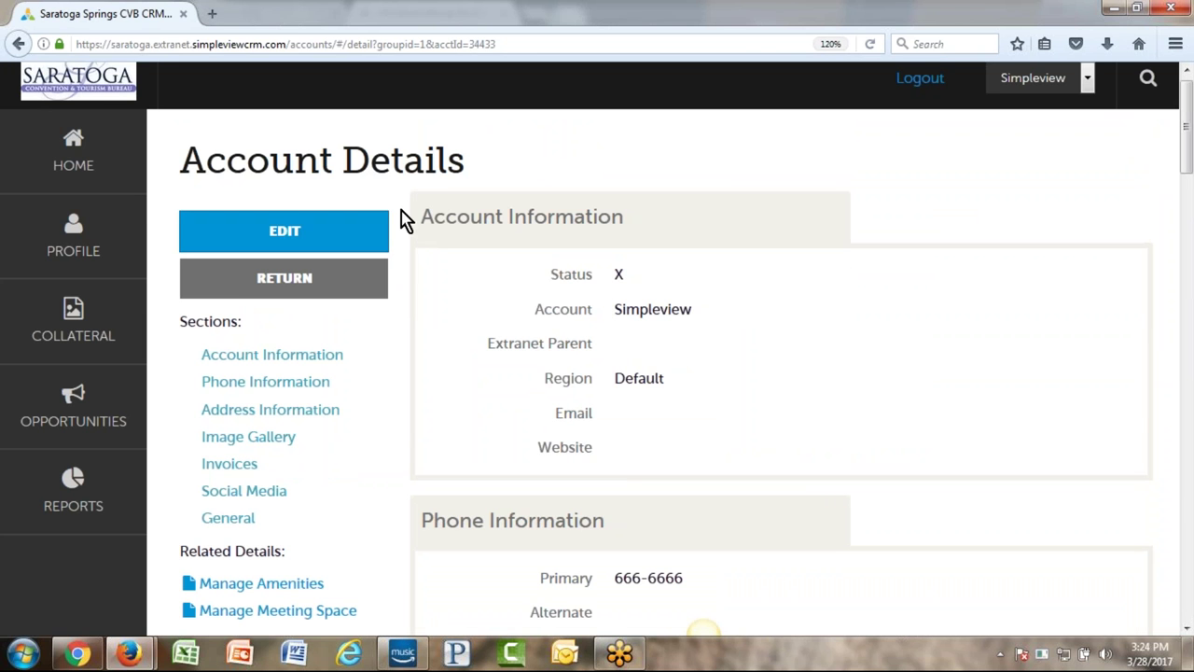
- Open the Update Account form and look over its Email, Website and other fields
{"action": "left_click", "coordinate": [297, 240]}
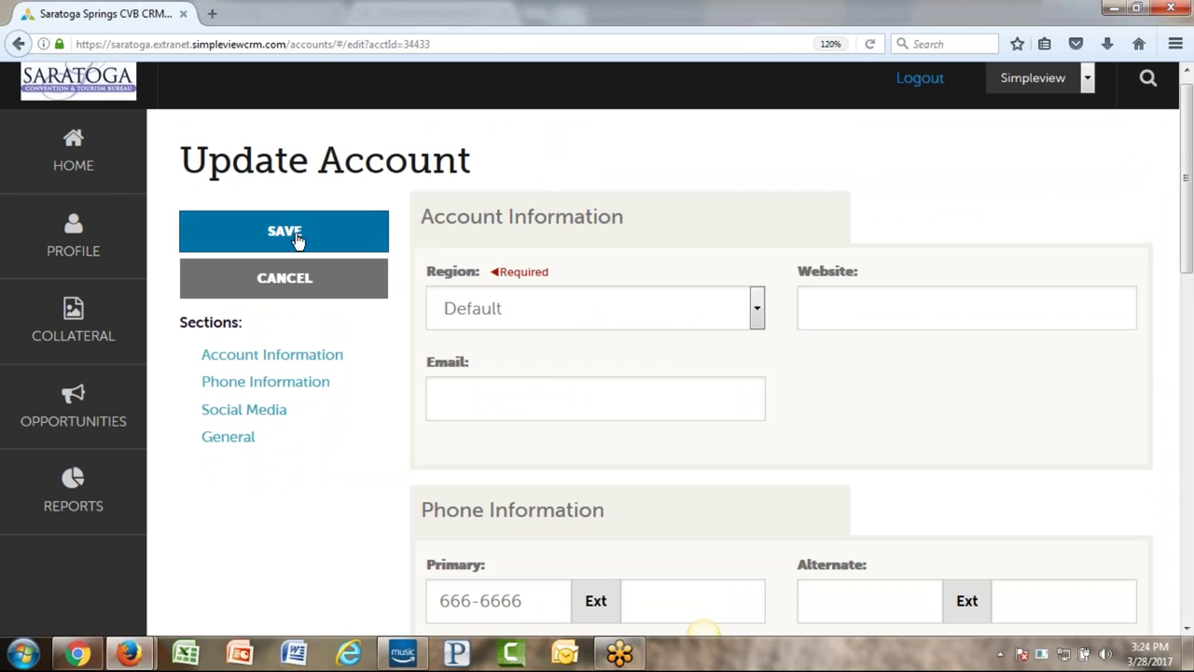
{"action": "left_click", "coordinate": [909, 306]}
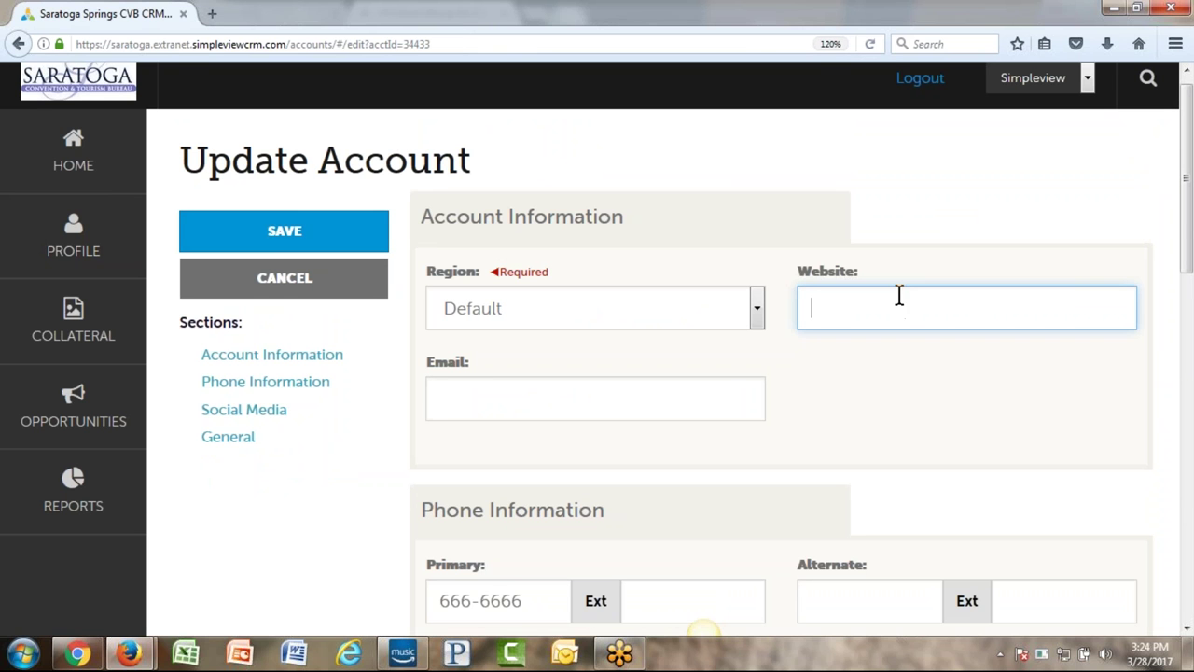
{"action": "left_click", "coordinate": [591, 420]}
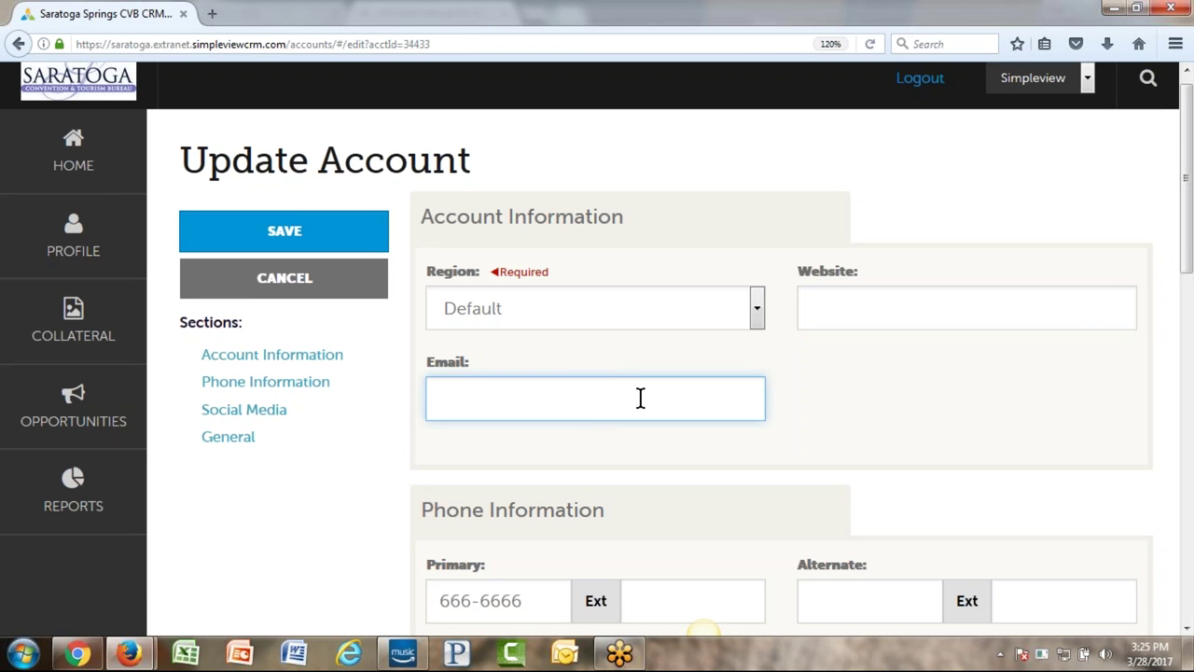
{"action": "left_click", "coordinate": [890, 315]}
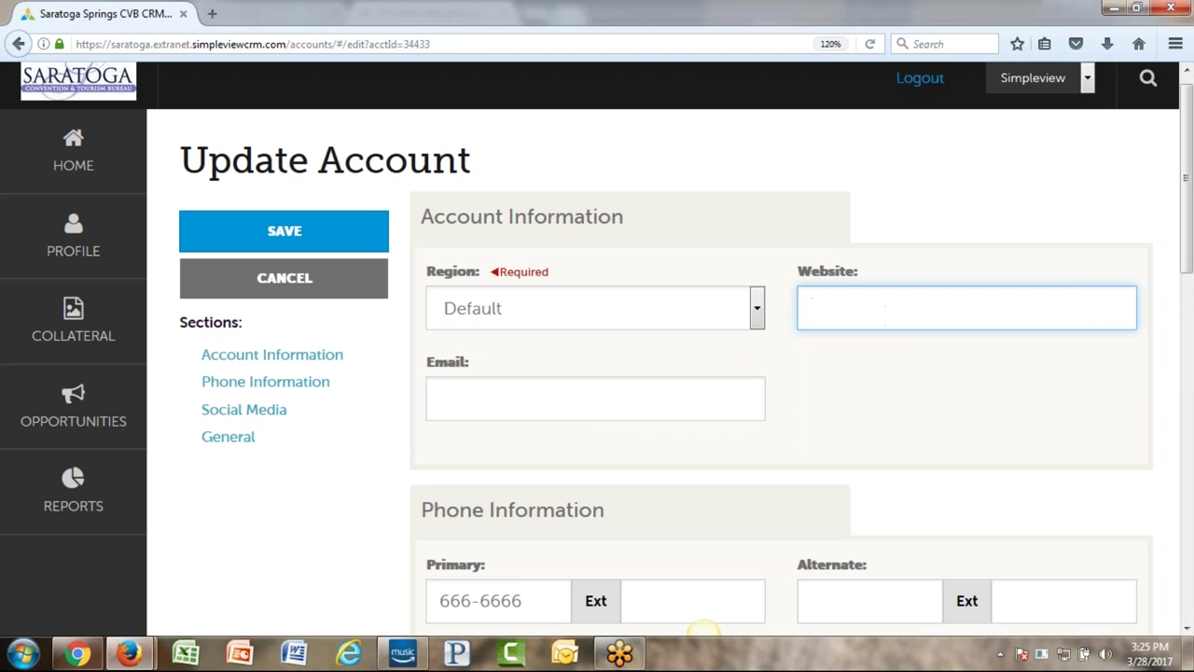
{"action": "left_click", "coordinate": [502, 407]}
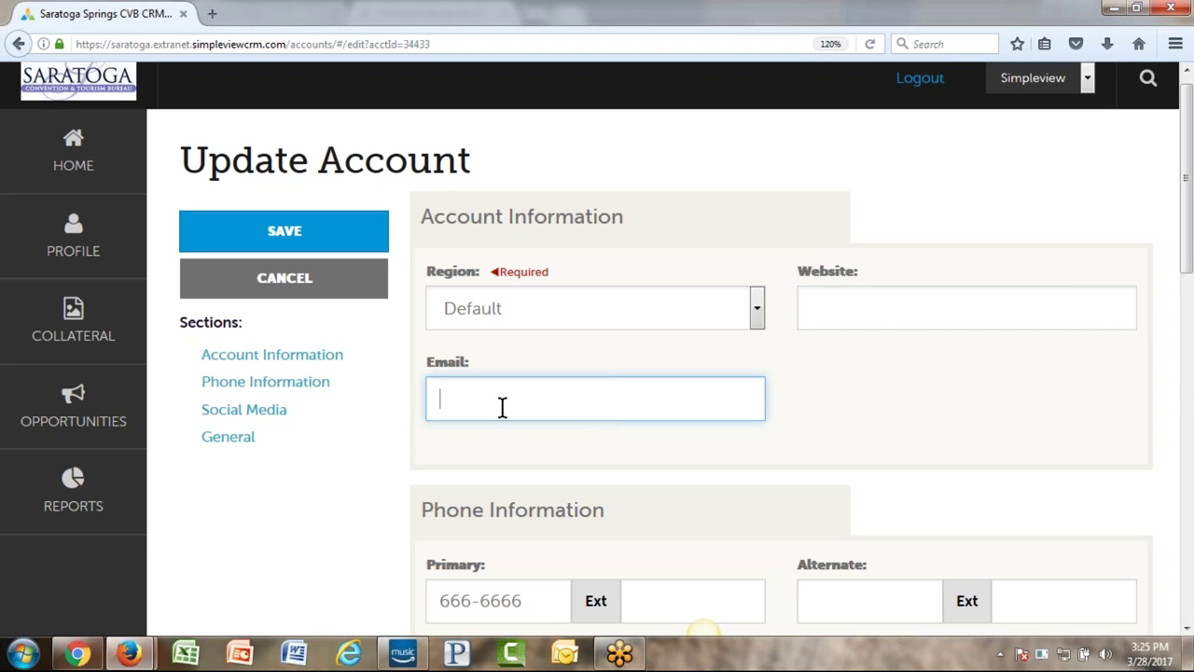
{"action": "scroll", "coordinate": [863, 396], "scroll_direction": "down", "scroll_amount": 4}
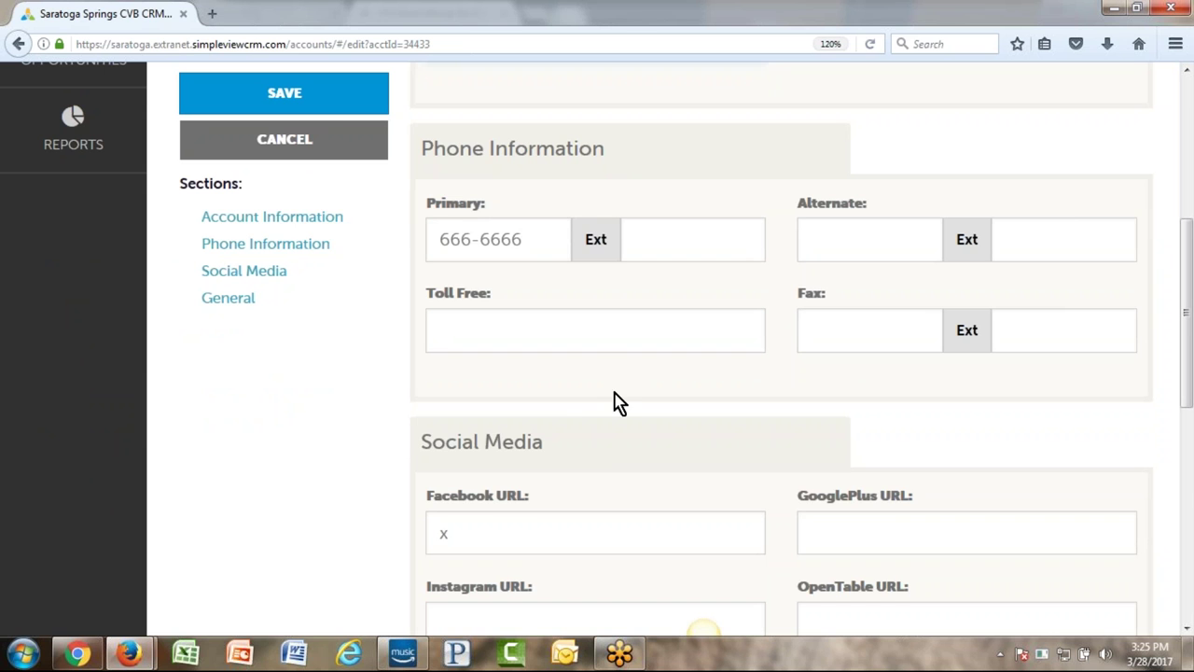
{"action": "scroll", "coordinate": [557, 418], "scroll_direction": "down", "scroll_amount": 3}
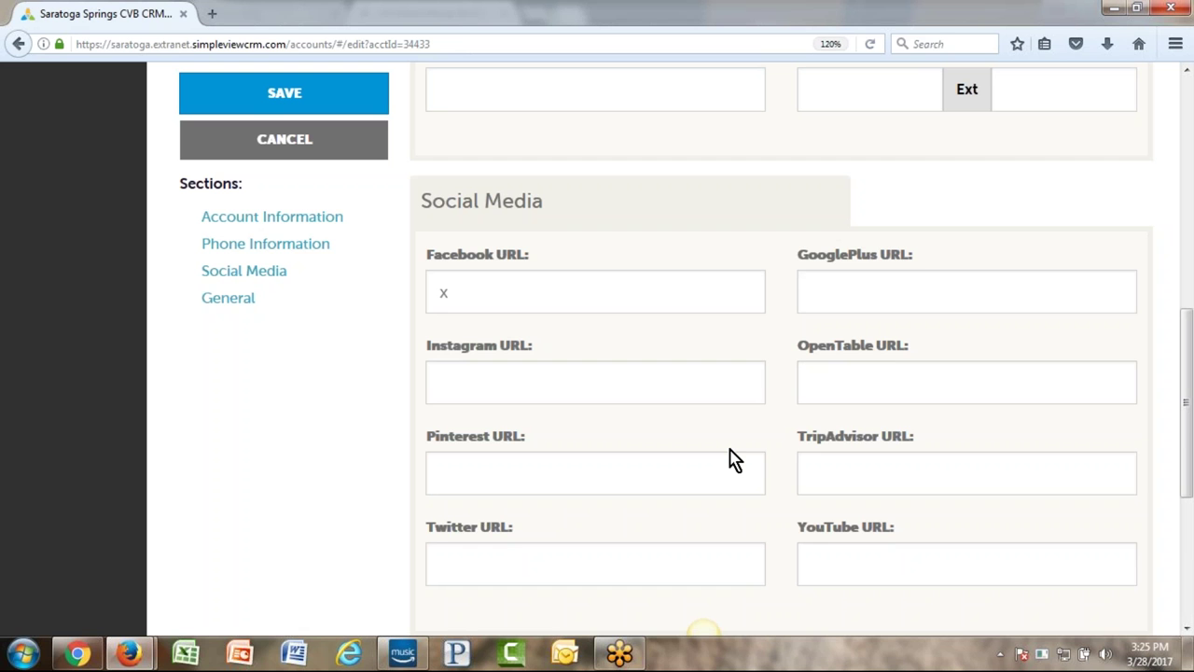
{"action": "scroll", "coordinate": [719, 432], "scroll_direction": "down", "scroll_amount": 4}
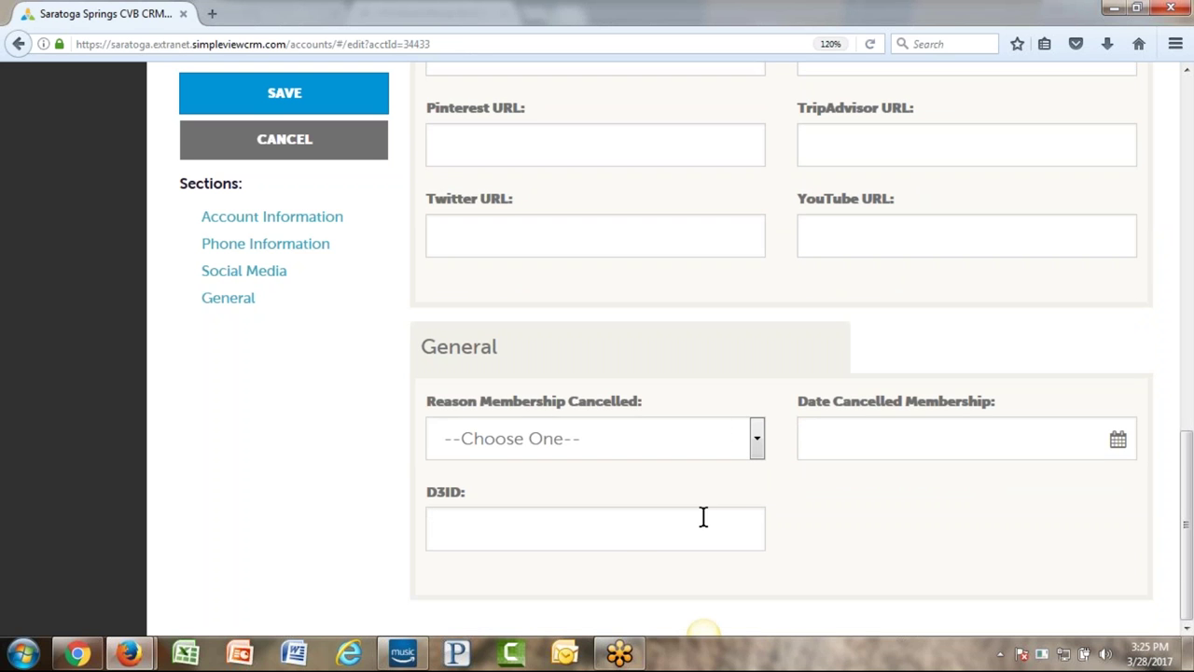
{"action": "scroll", "coordinate": [703, 514], "scroll_direction": "up", "scroll_amount": 10}
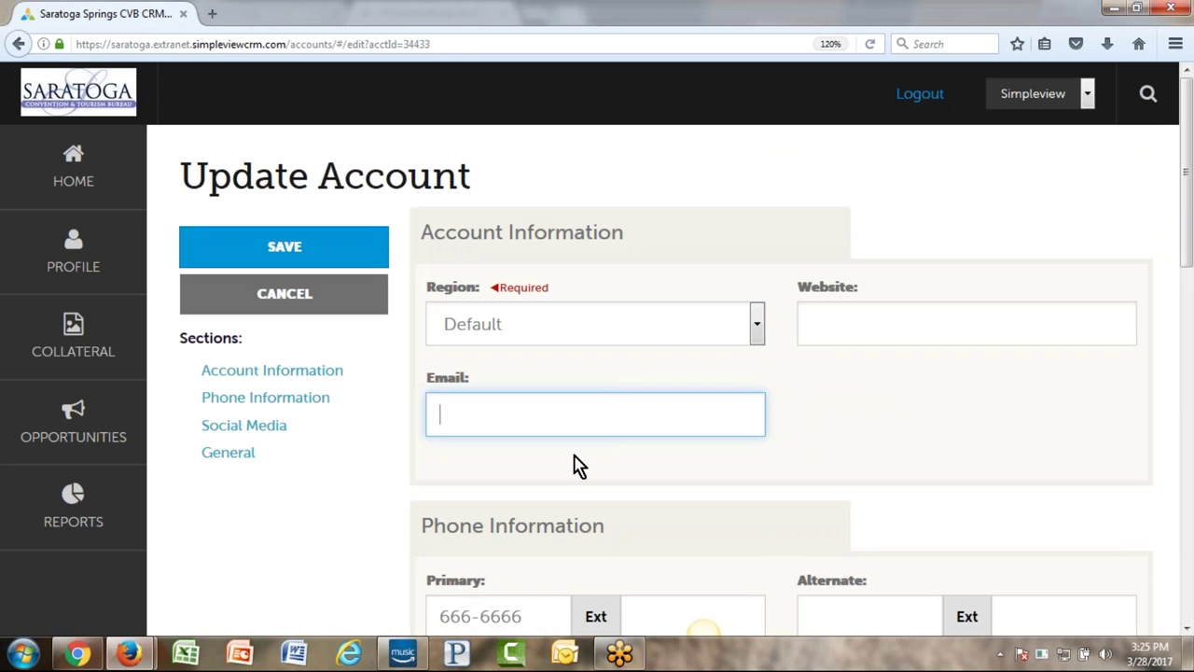
- Type placeholder text into Email, then leave the unsaved form for the home page
{"action": "left_click", "coordinate": [557, 424]}
{"action": "type", "text": "jd;jfsa;dfjs"}
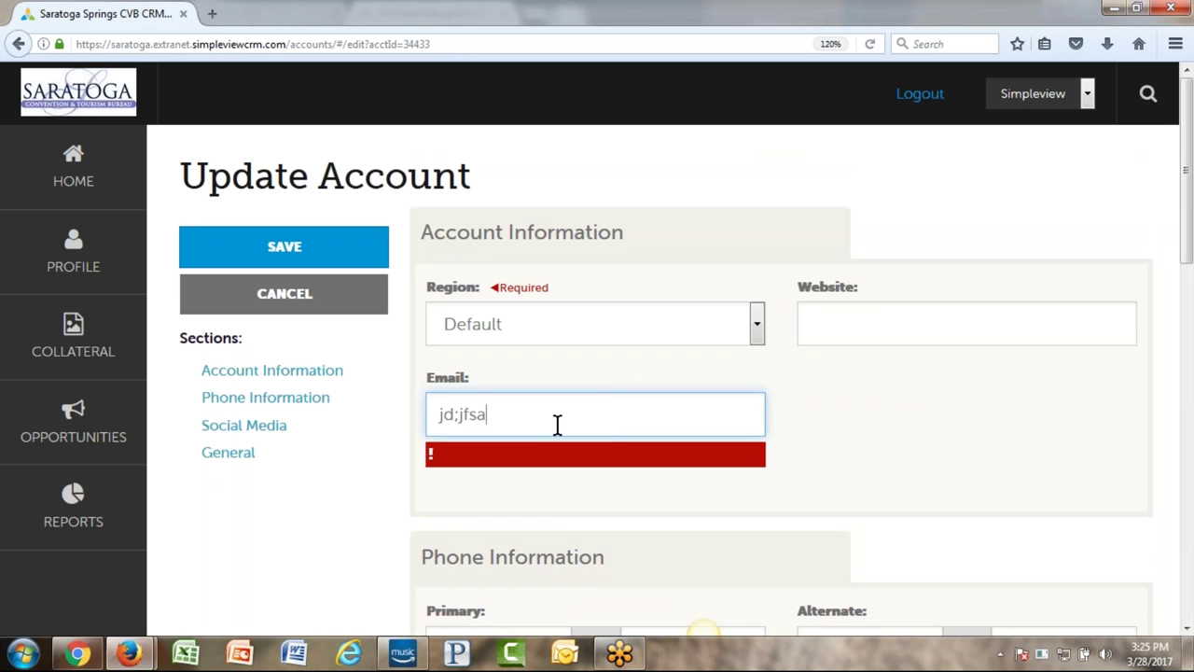
{"action": "left_click", "coordinate": [24, 176]}
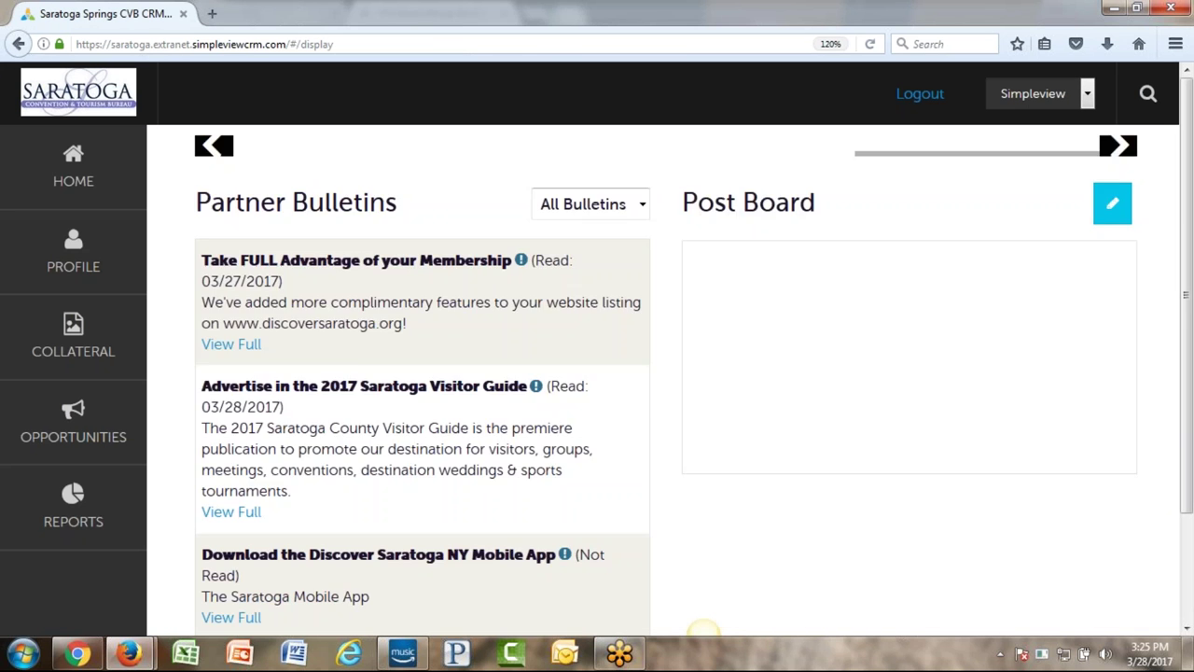
- Open the Simpleview account's details from PROFILE > Accounts
{"action": "left_click", "coordinate": [80, 247]}
{"action": "left_click", "coordinate": [233, 248]}
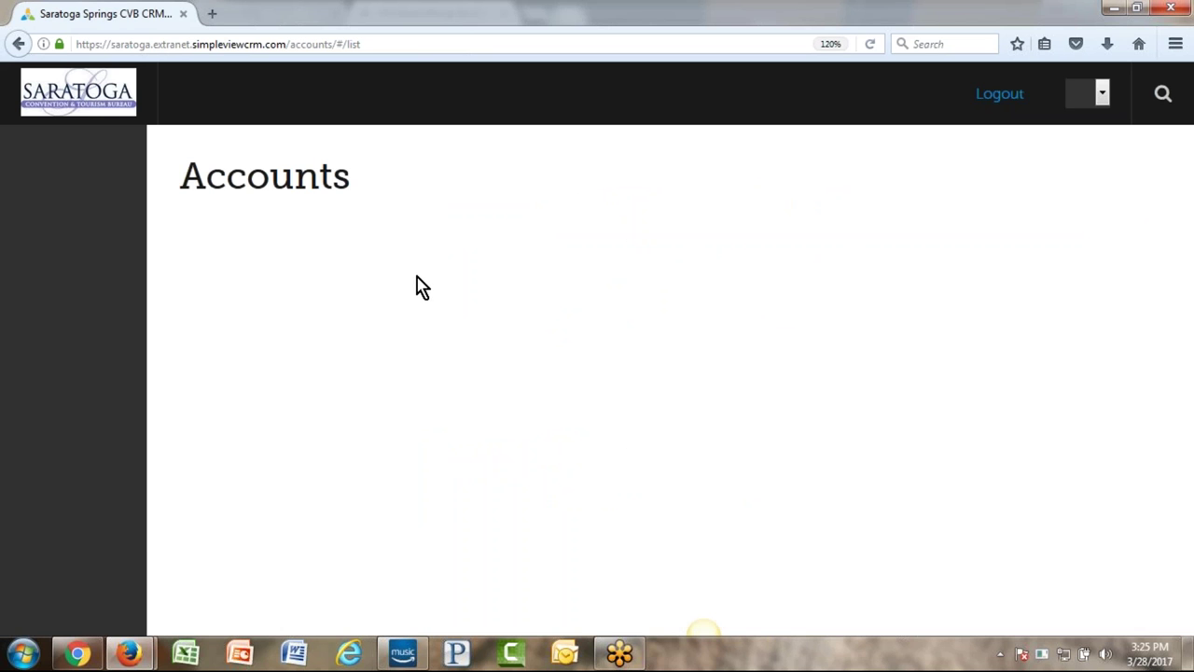
{"action": "left_click", "coordinate": [387, 580]}
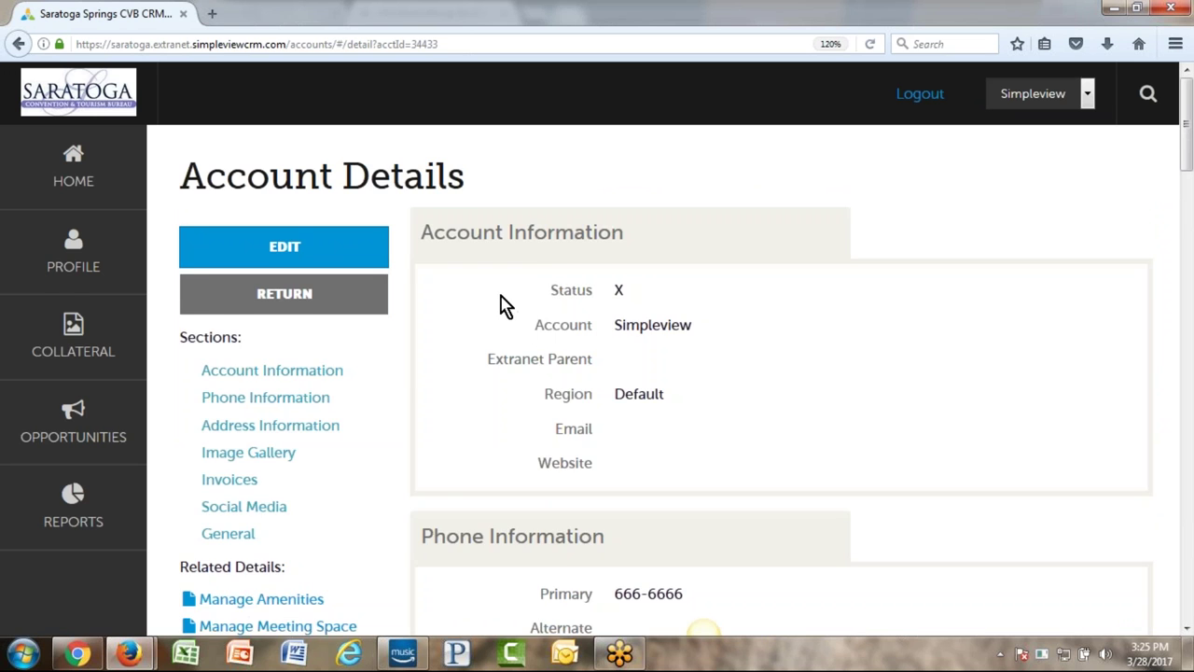
- Scroll through the Account Details page, then return to the Accounts list
{"action": "scroll", "coordinate": [501, 307], "scroll_direction": "down", "scroll_amount": 5}
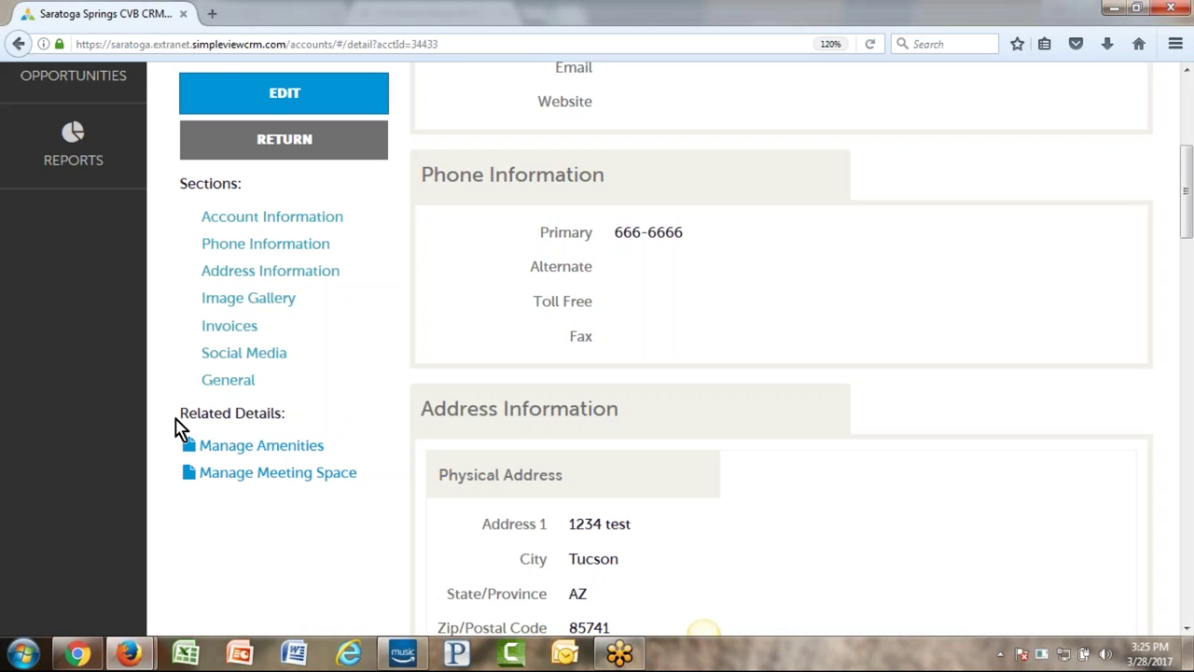
{"action": "left_click_drag", "start_coordinate": [178, 427], "coordinate": [259, 408]}
{"action": "left_click", "coordinate": [311, 419]}
{"action": "scroll", "coordinate": [370, 414], "scroll_direction": "up", "scroll_amount": 3}
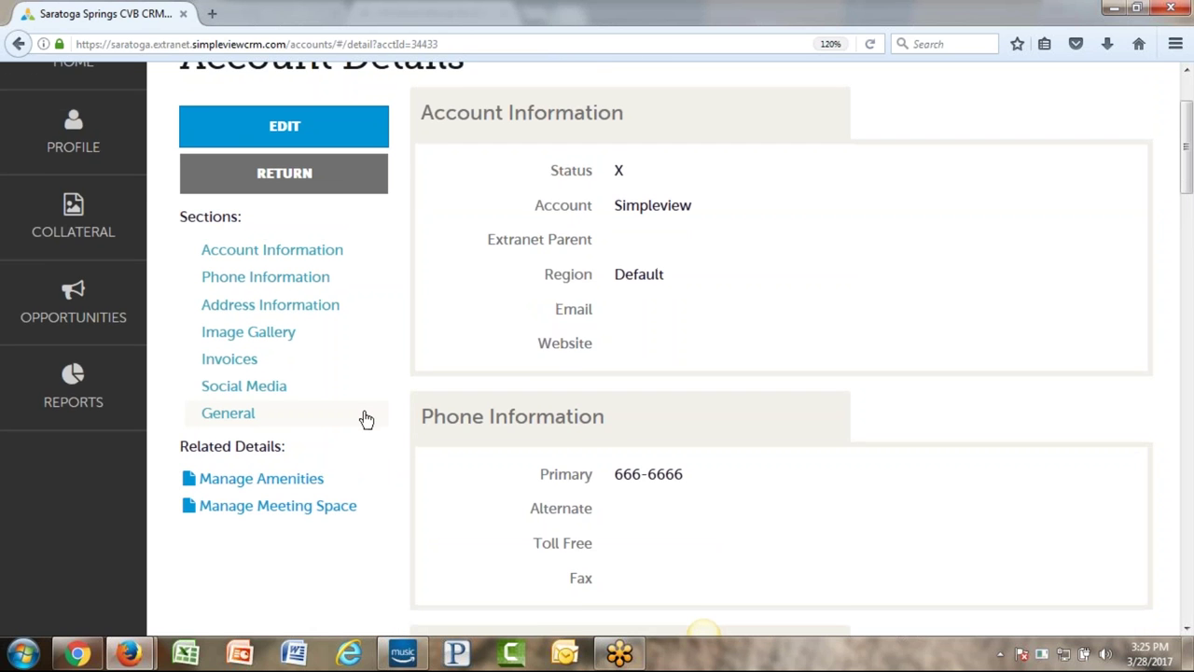
{"action": "scroll", "coordinate": [365, 418], "scroll_direction": "up", "scroll_amount": 2}
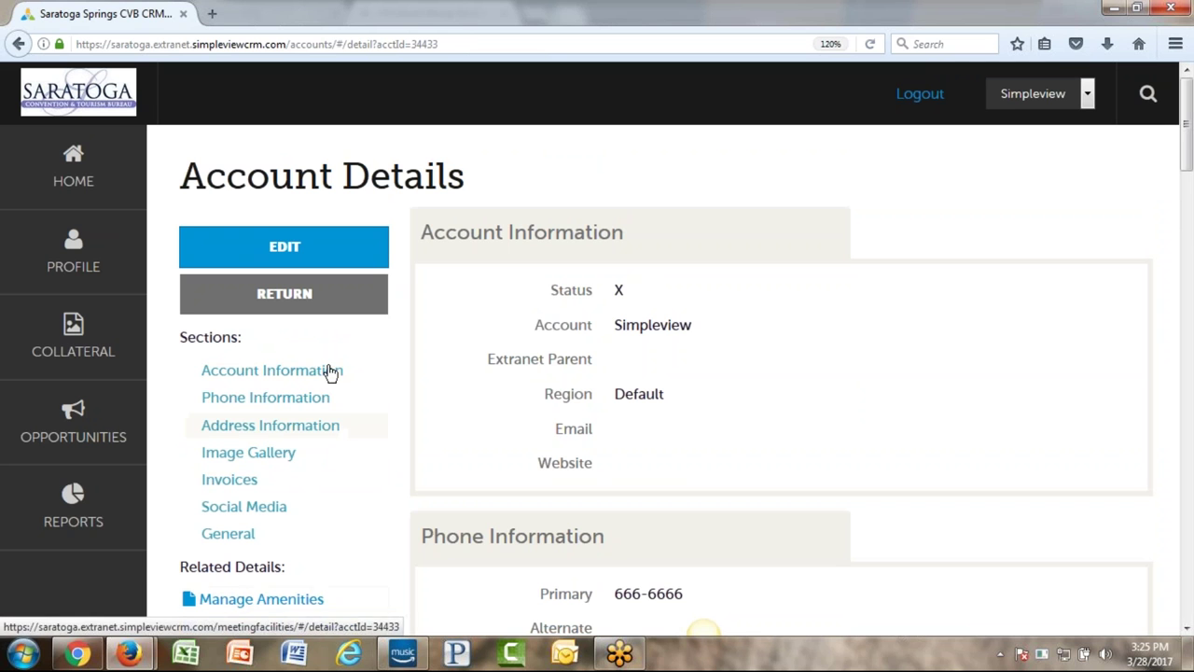
{"action": "left_click", "coordinate": [291, 301]}
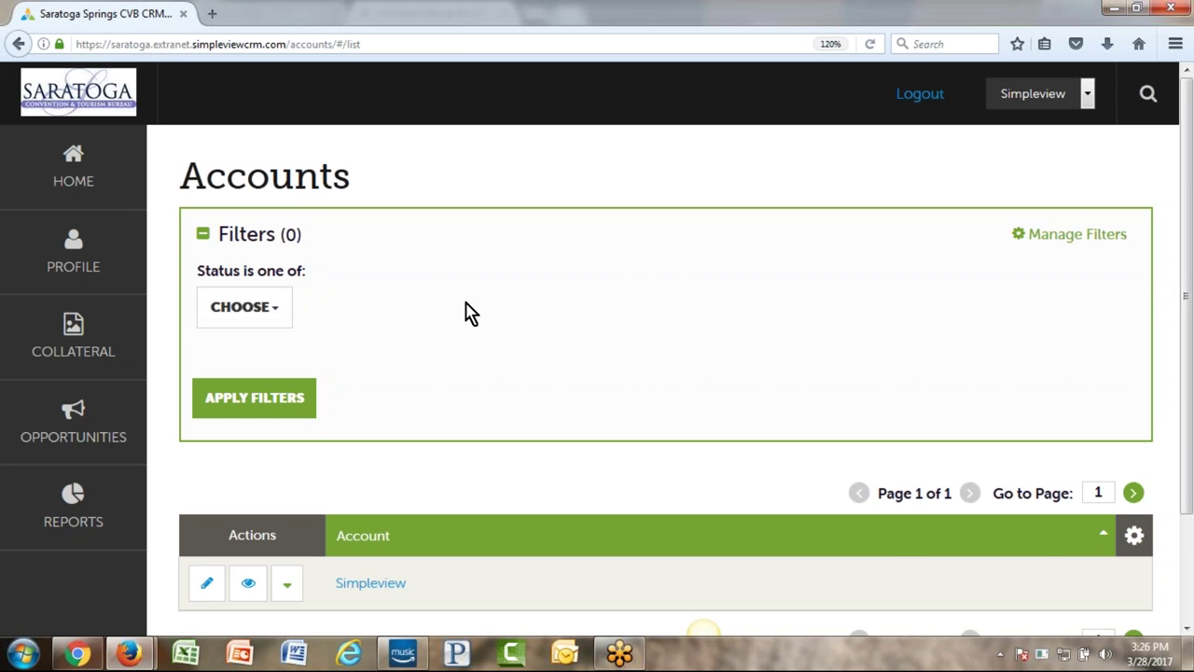
{"action": "scroll", "coordinate": [471, 364], "scroll_direction": "down", "scroll_amount": 2}
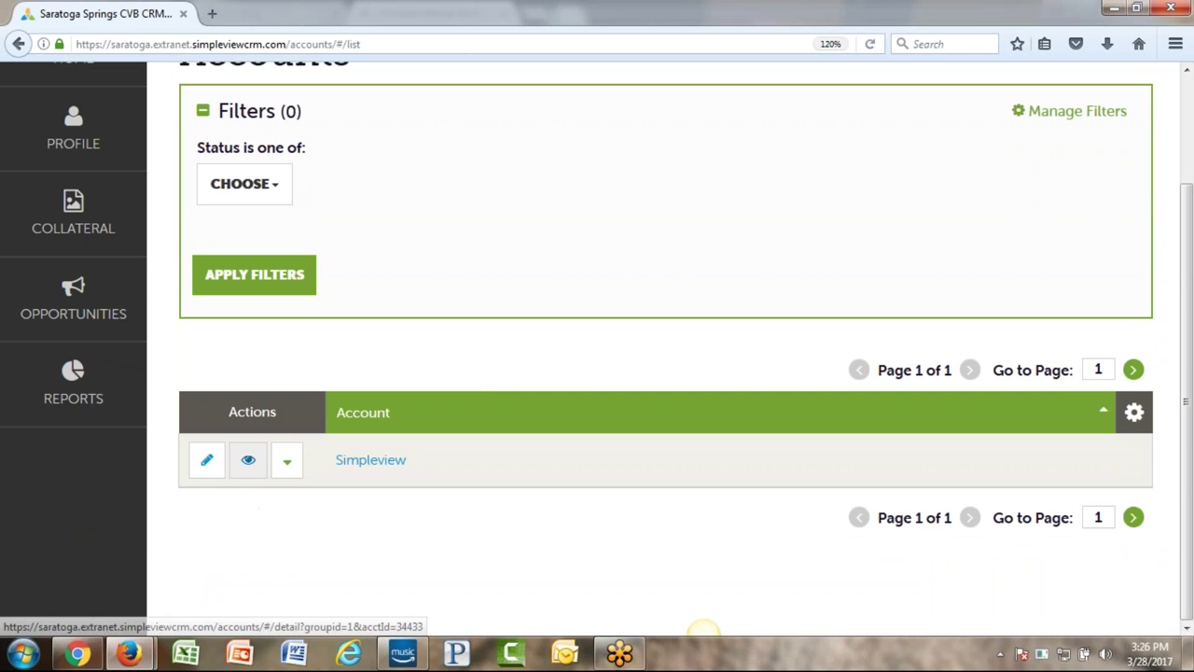
- Choose Manage Amenities from the Simpleview row's Actions dropdown
{"action": "left_click", "coordinate": [291, 467]}
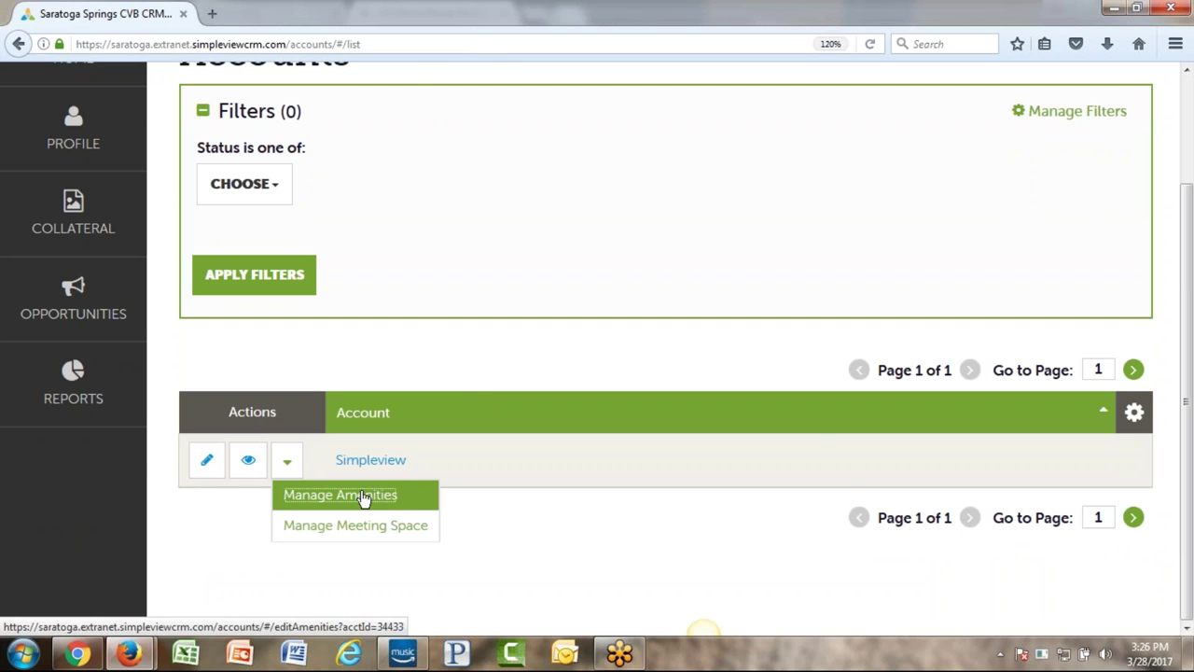
{"action": "left_click", "coordinate": [363, 496]}
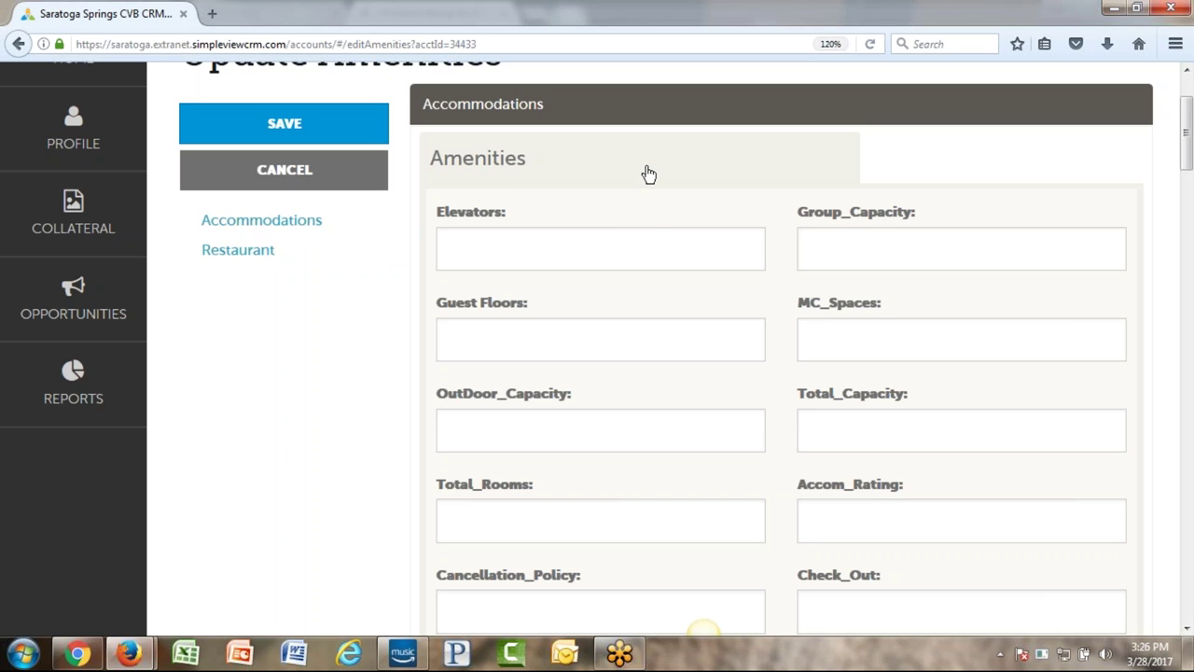
- Step through the Elevators, Group_Capacity, Guest Floors, MC_Spaces and Check_Out accommodation fields
{"action": "scroll", "coordinate": [648, 175], "scroll_direction": "down", "scroll_amount": 2}
{"action": "scroll", "coordinate": [581, 168], "scroll_direction": "up", "scroll_amount": 2}
{"action": "left_click", "coordinate": [491, 256]}
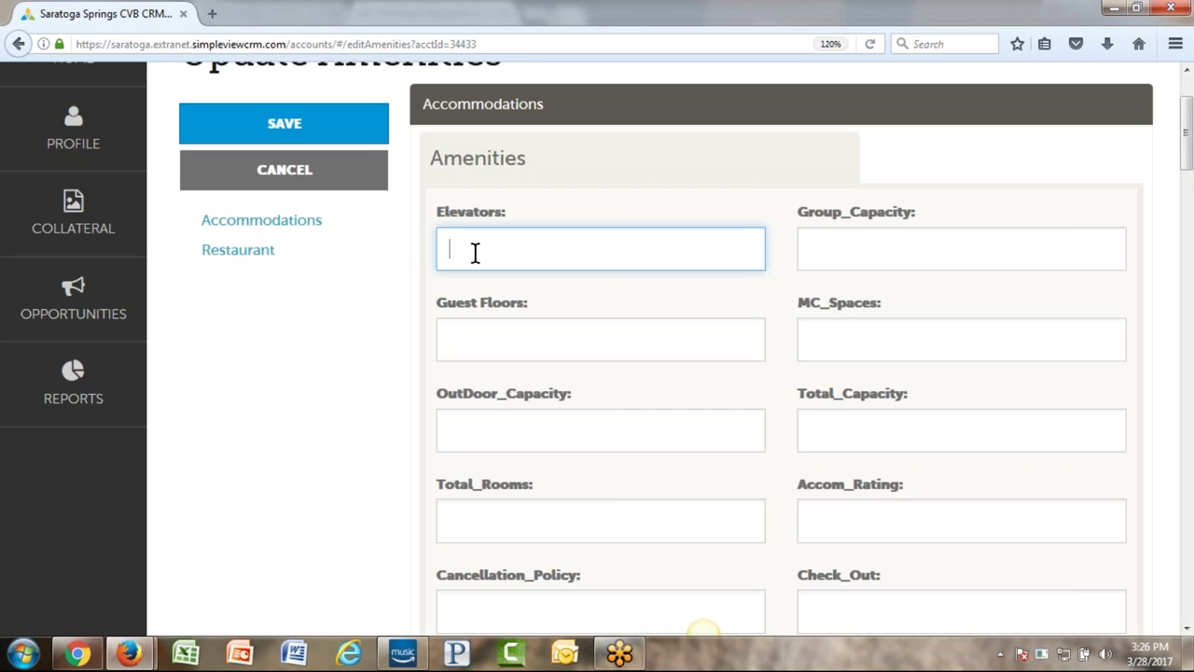
{"action": "left_click", "coordinate": [928, 248]}
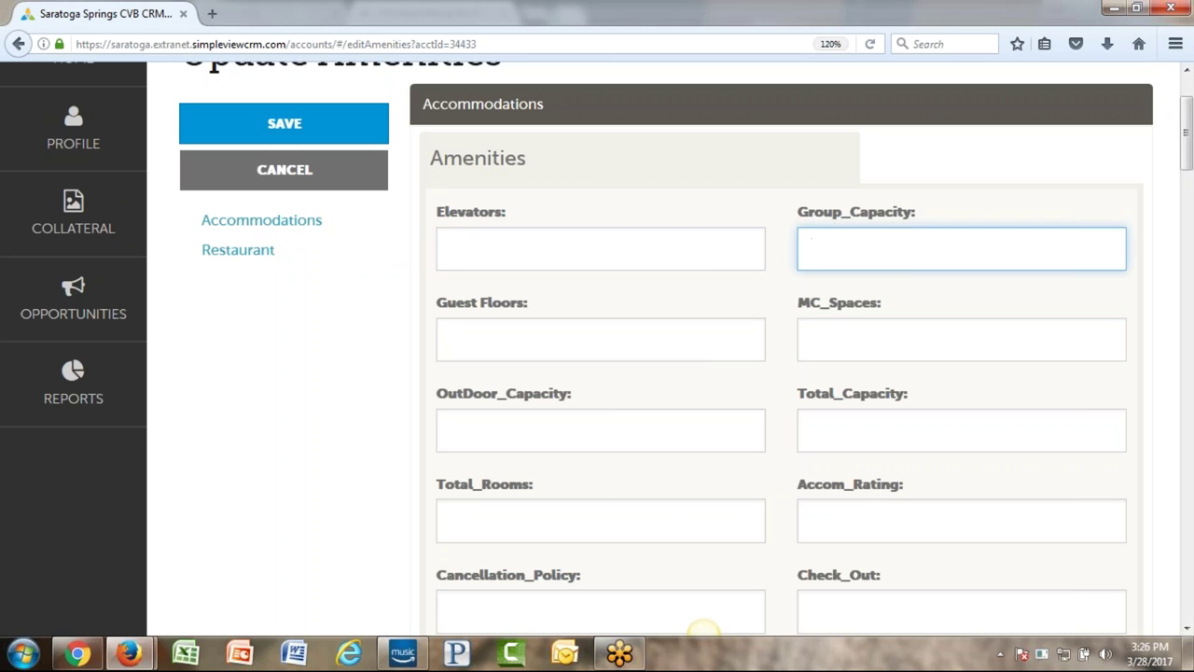
{"action": "left_click", "coordinate": [566, 350]}
{"action": "left_click", "coordinate": [835, 344]}
{"action": "scroll", "coordinate": [701, 416], "scroll_direction": "down", "scroll_amount": 3}
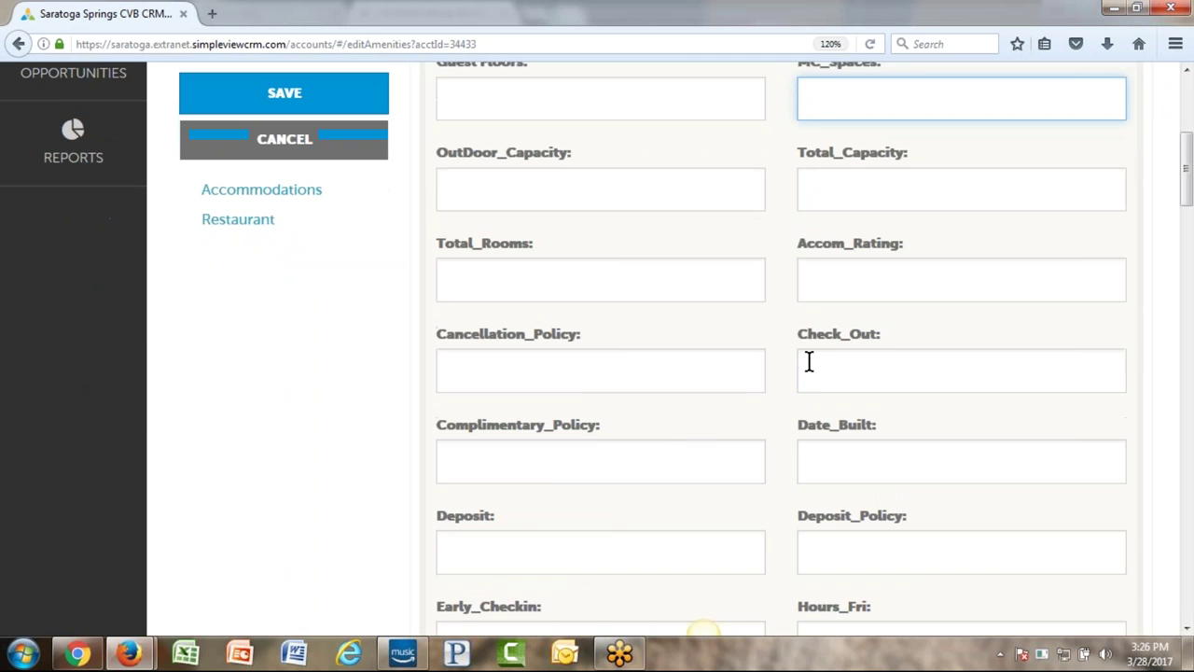
{"action": "left_click", "coordinate": [843, 371]}
{"action": "key", "text": "Tab"}
{"action": "key", "text": "Tab"}
{"action": "scroll", "coordinate": [834, 363], "scroll_direction": "down", "scroll_amount": 6}
{"action": "scroll", "coordinate": [706, 326], "scroll_direction": "down", "scroll_amount": 9}
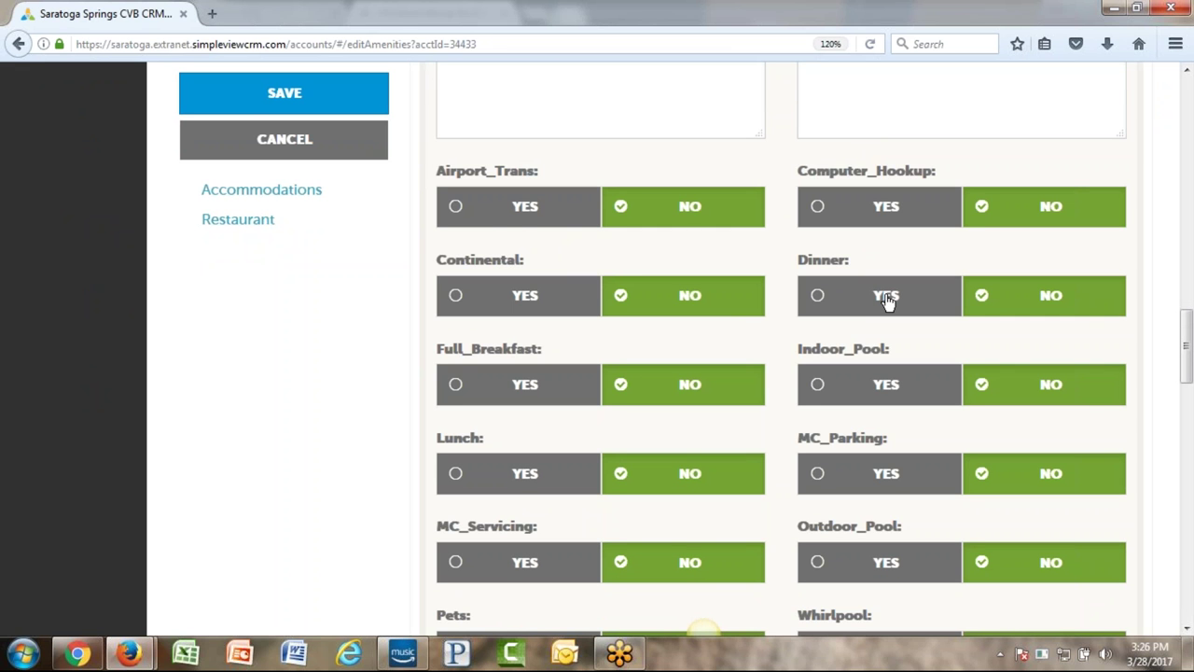
- Mark airport transportation as offered and pets as allowed
{"action": "left_click", "coordinate": [503, 216]}
{"action": "scroll", "coordinate": [563, 488], "scroll_direction": "down", "scroll_amount": 2}
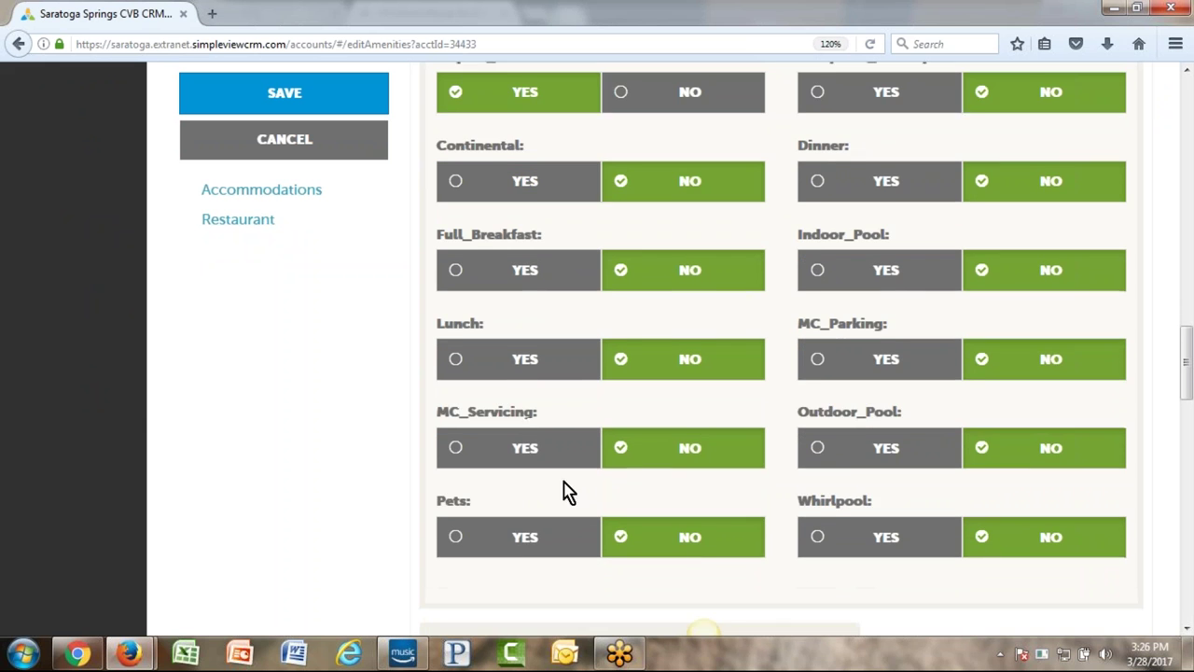
{"action": "left_click", "coordinate": [529, 545]}
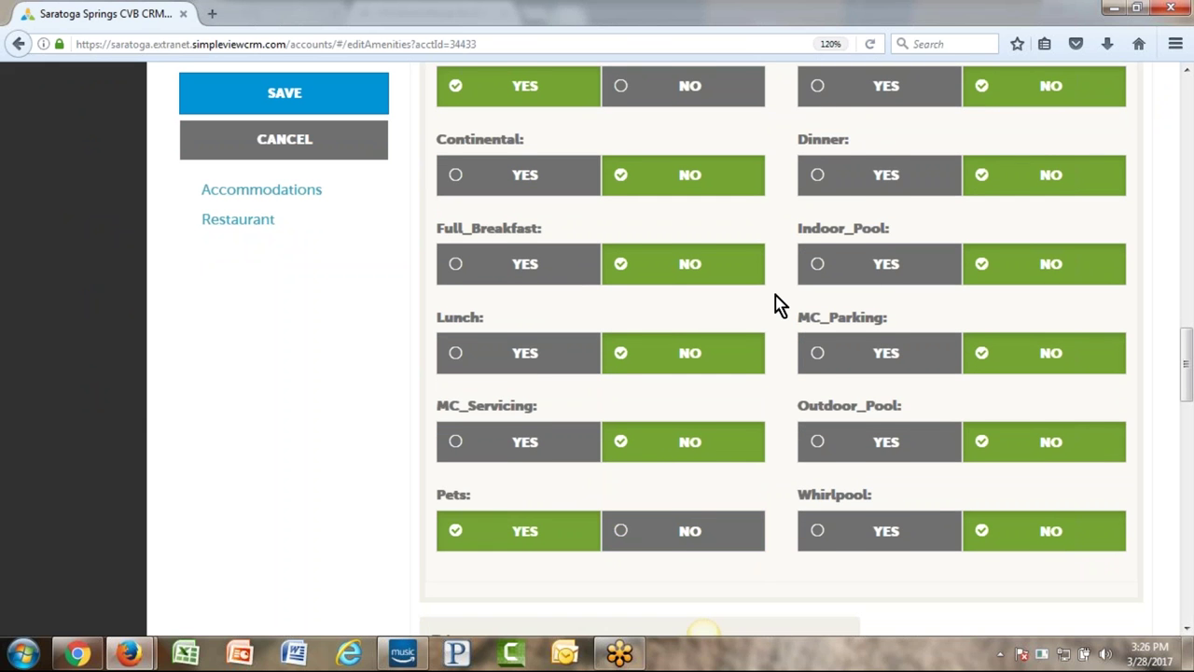
{"action": "scroll", "coordinate": [778, 304], "scroll_direction": "up", "scroll_amount": 4}
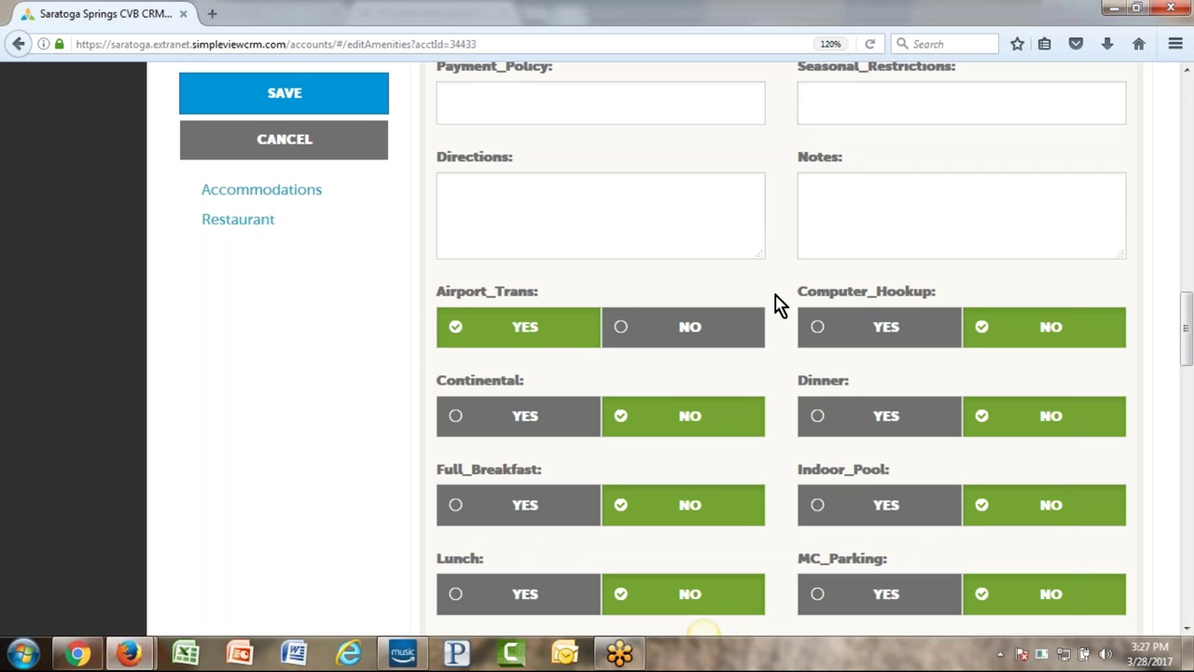
{"action": "scroll", "coordinate": [303, 382], "scroll_direction": "down", "scroll_amount": 4}
{"action": "scroll", "coordinate": [308, 390], "scroll_direction": "down", "scroll_amount": 14}
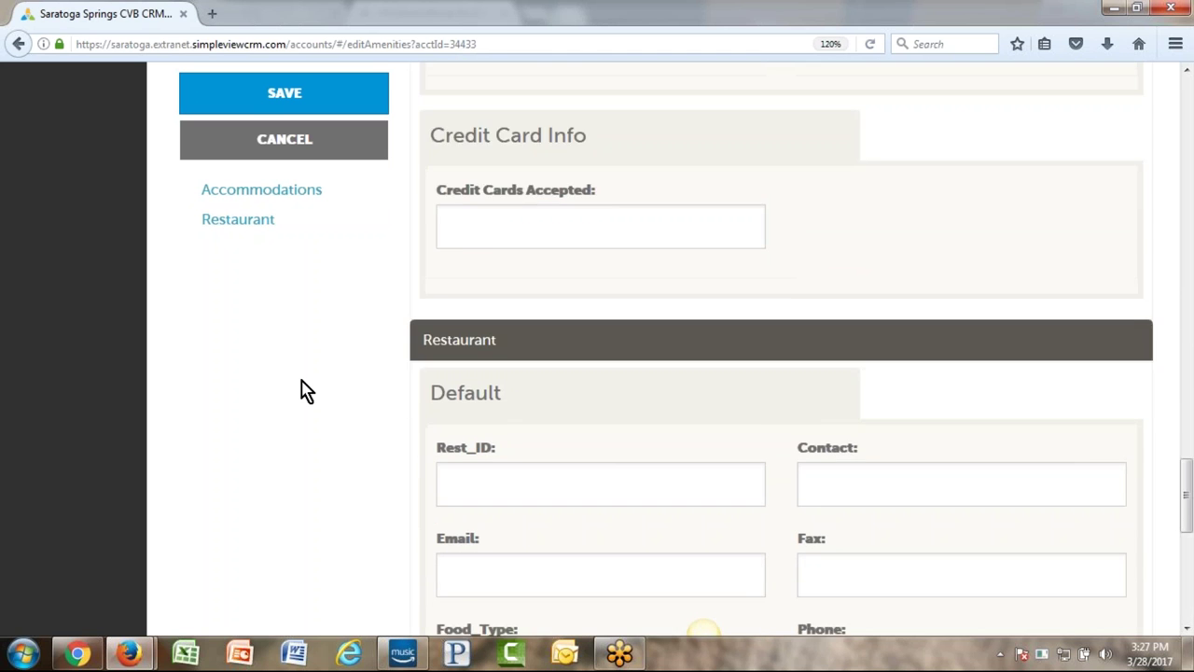
{"action": "scroll", "coordinate": [308, 390], "scroll_direction": "down", "scroll_amount": 3}
- Look over the restaurant fields from Rest_ID to Fax, then scroll back up the form
{"action": "left_click", "coordinate": [747, 299]}
{"action": "key", "text": "Tab"}
{"action": "key", "text": "Tab"}
{"action": "key", "text": "Tab"}
{"action": "key", "text": "Tab"}
{"action": "key", "text": "Tab"}
{"action": "left_click", "coordinate": [684, 466]}
{"action": "scroll", "coordinate": [640, 451], "scroll_direction": "down", "scroll_amount": 2}
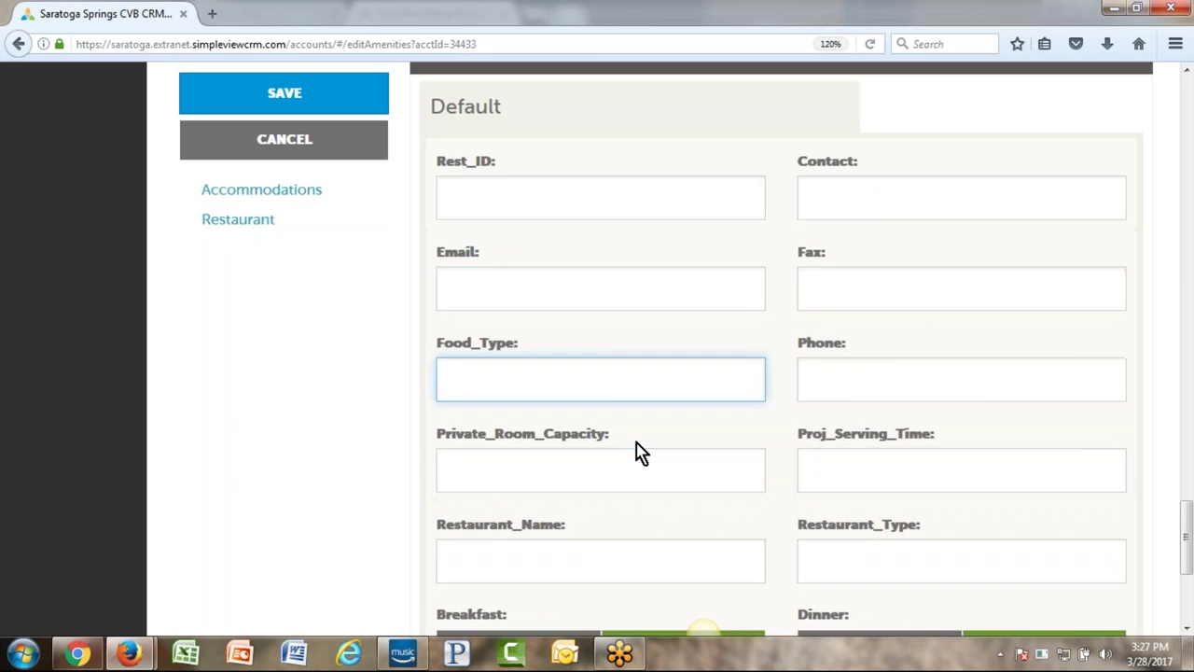
{"action": "scroll", "coordinate": [640, 452], "scroll_direction": "down", "scroll_amount": 3}
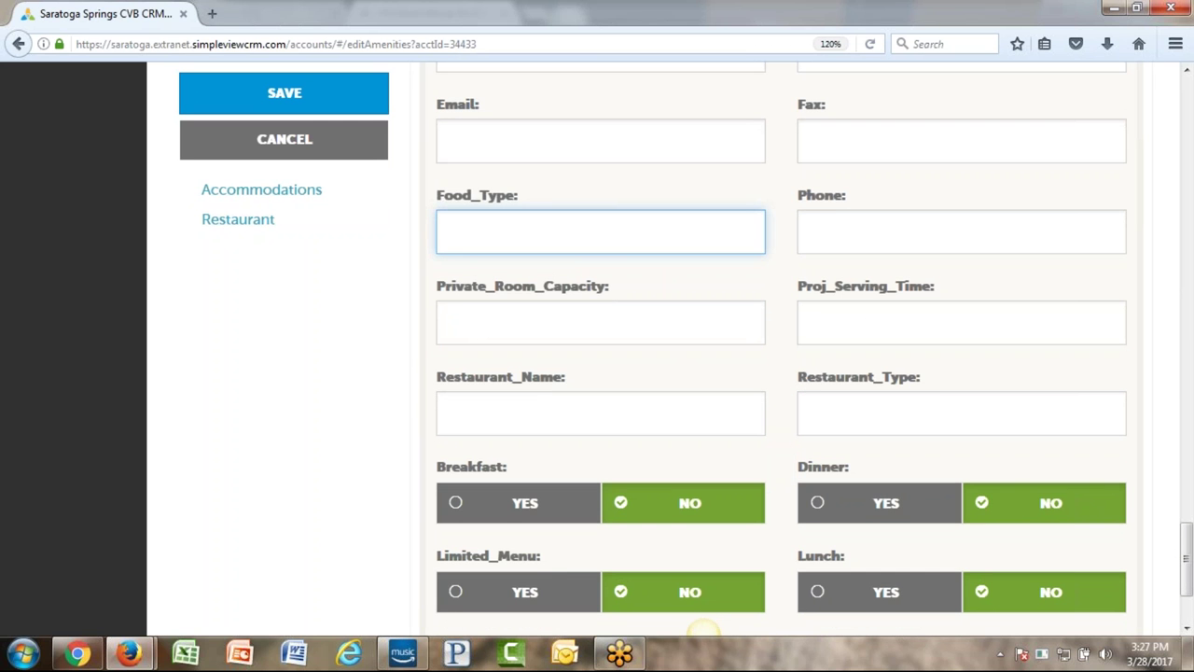
{"action": "scroll", "coordinate": [687, 382], "scroll_direction": "down", "scroll_amount": 3}
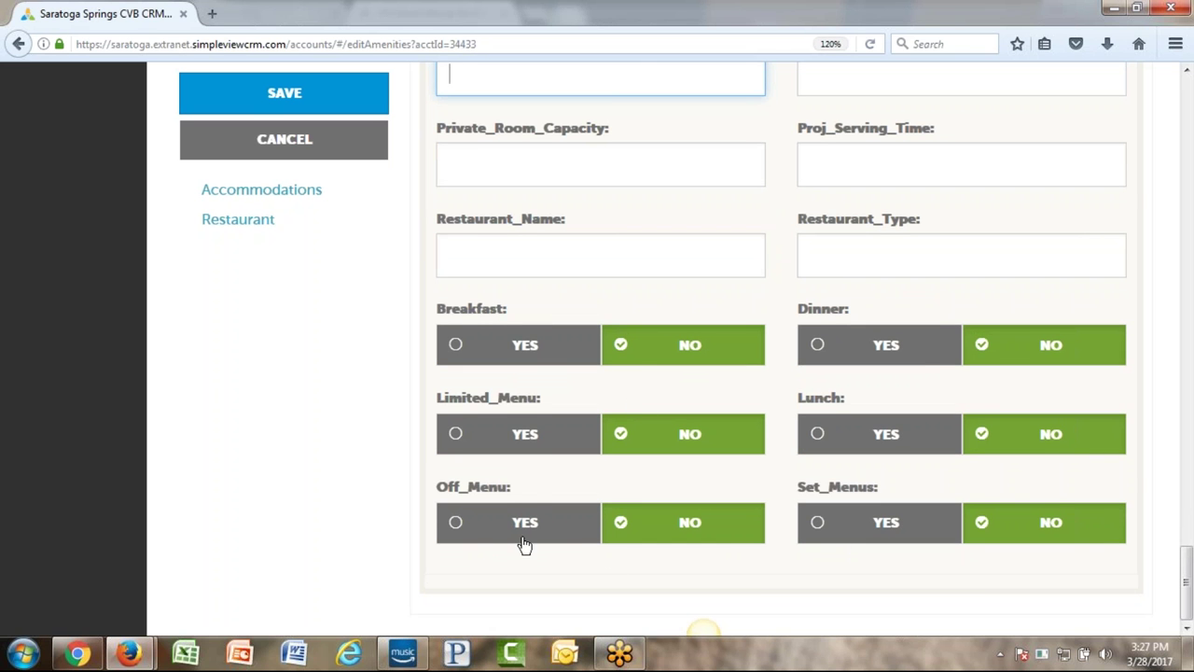
{"action": "scroll", "coordinate": [571, 546], "scroll_direction": "up", "scroll_amount": 4}
{"action": "scroll", "coordinate": [576, 546], "scroll_direction": "up", "scroll_amount": 15}
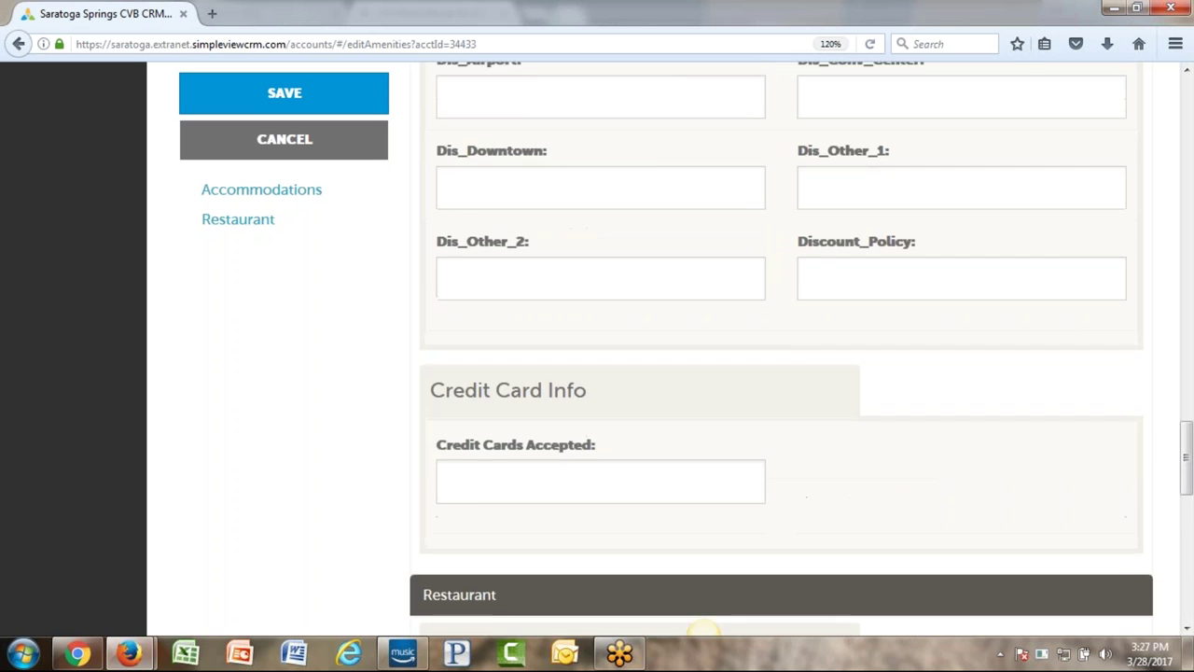
{"action": "scroll", "coordinate": [705, 630], "scroll_direction": "up", "scroll_amount": 6}
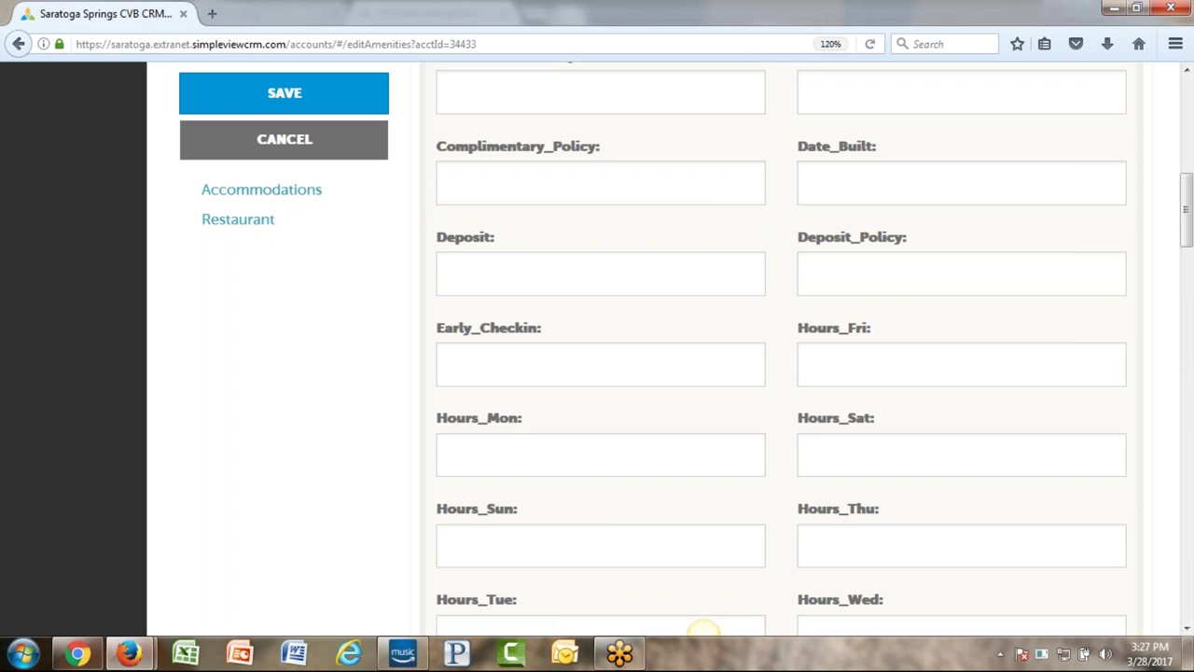
{"action": "scroll", "coordinate": [597, 373], "scroll_direction": "up", "scroll_amount": 5}
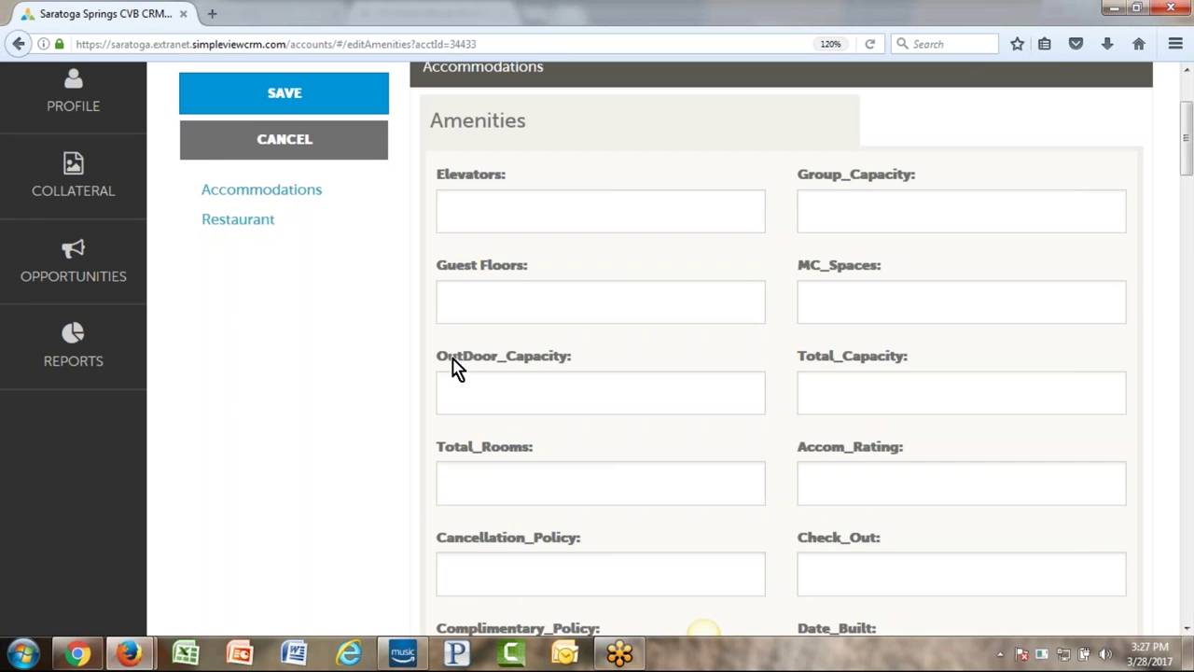
{"action": "scroll", "coordinate": [443, 387], "scroll_direction": "up", "scroll_amount": 2}
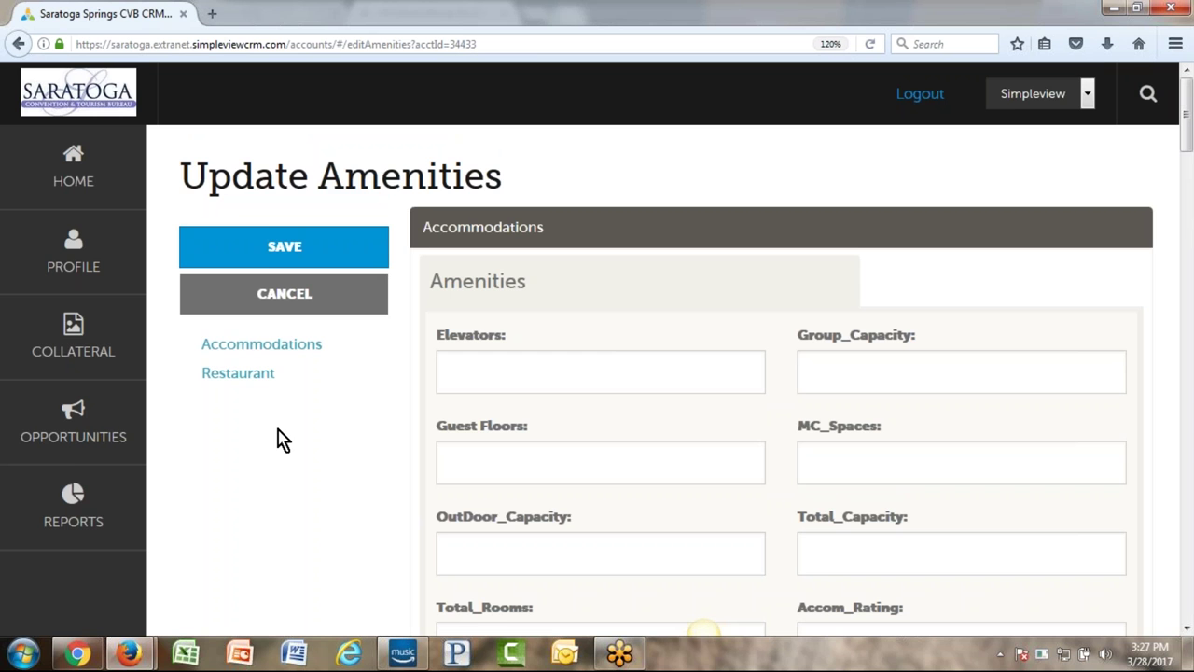
{"action": "scroll", "coordinate": [283, 440], "scroll_direction": "down", "scroll_amount": 6}
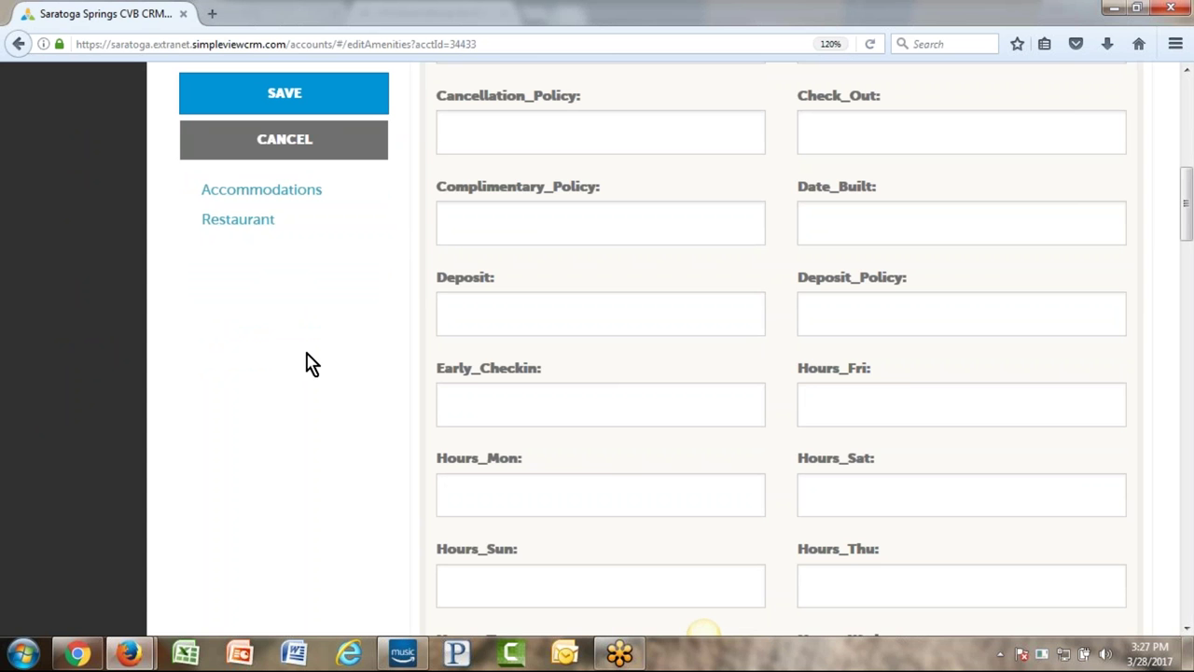
{"action": "scroll", "coordinate": [311, 364], "scroll_direction": "down", "scroll_amount": 10}
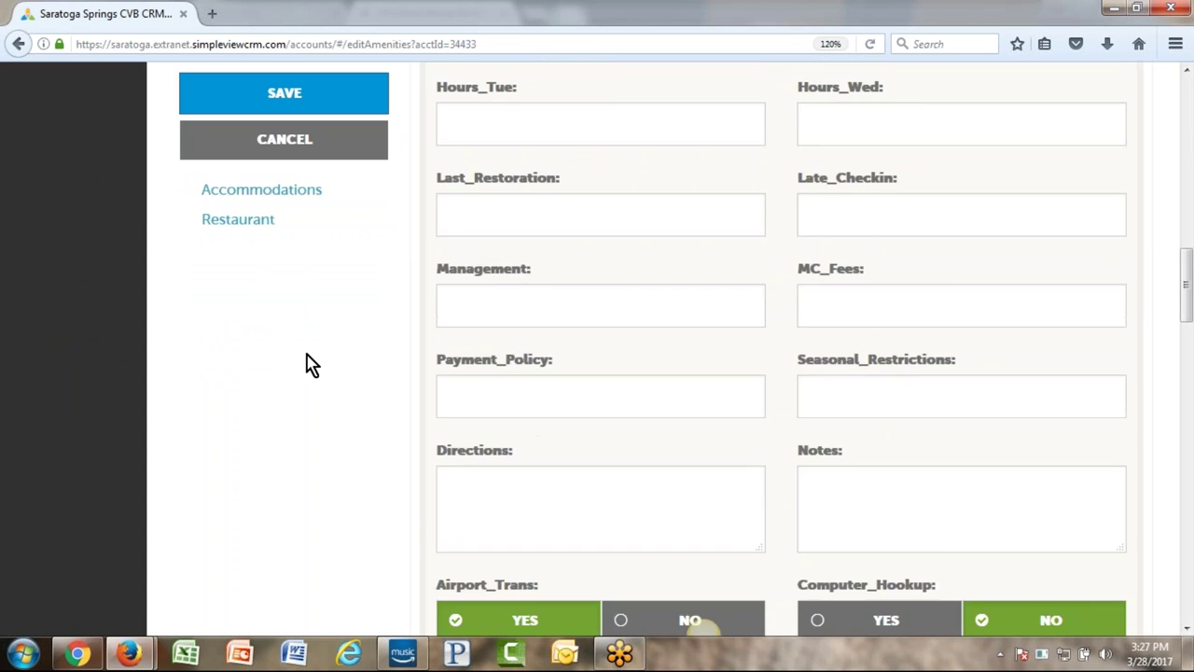
{"action": "left_click_drag", "start_coordinate": [429, 509], "coordinate": [472, 510]}
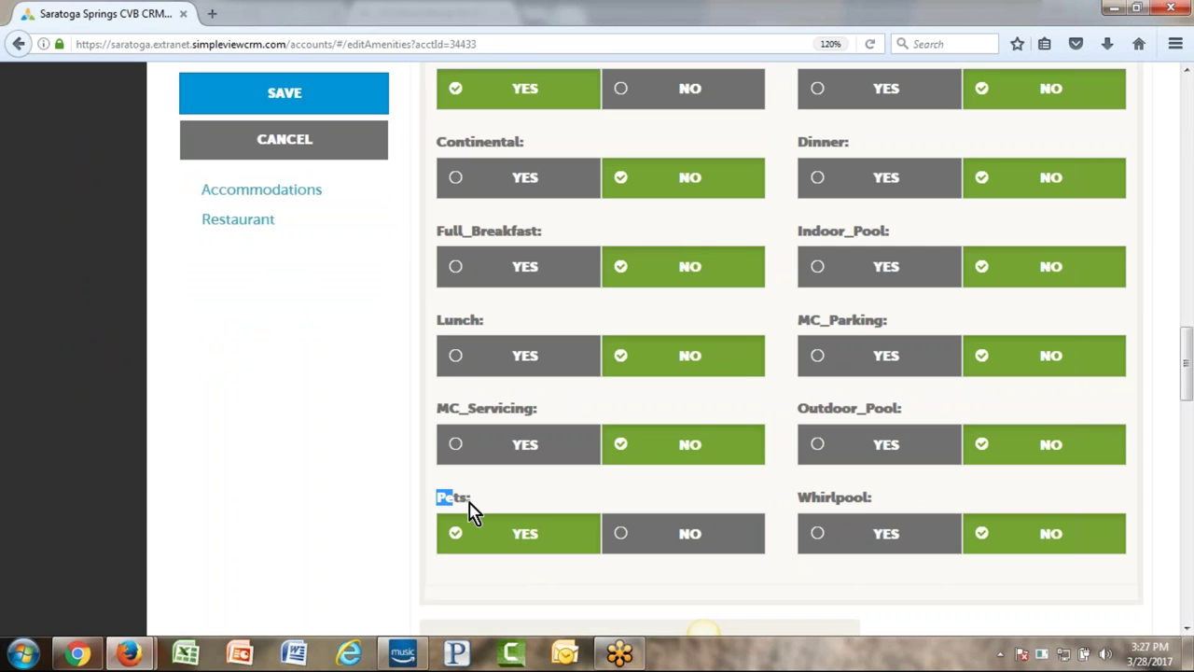
{"action": "left_click", "coordinate": [491, 510]}
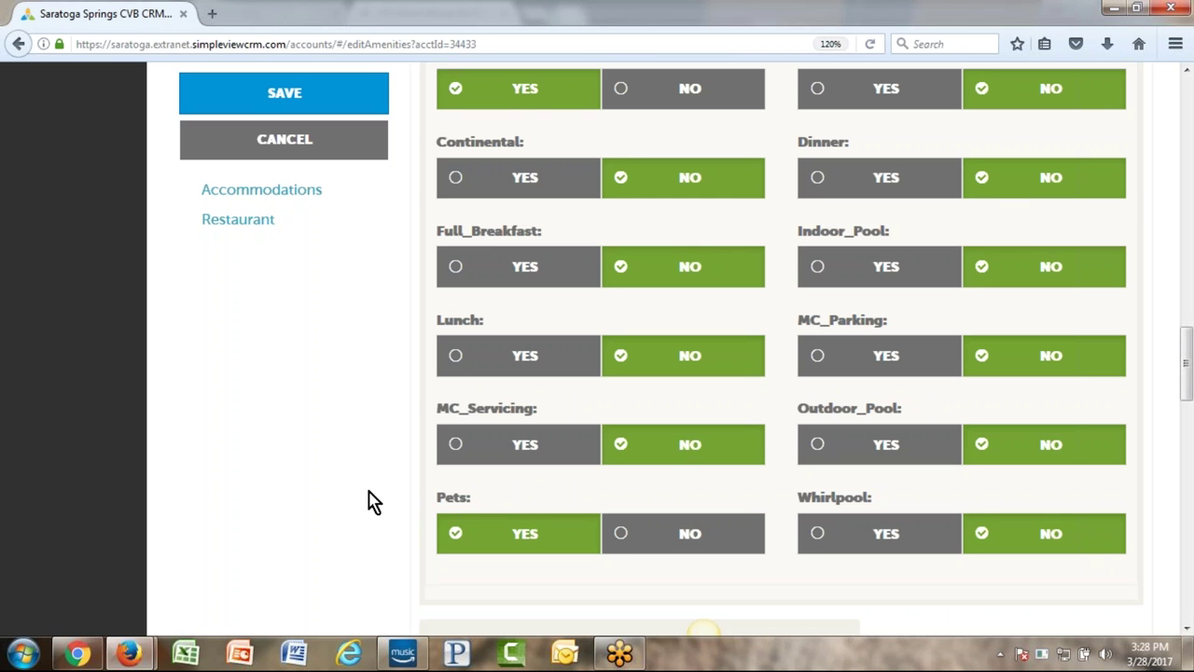
{"action": "scroll", "coordinate": [292, 368], "scroll_direction": "down", "scroll_amount": 10}
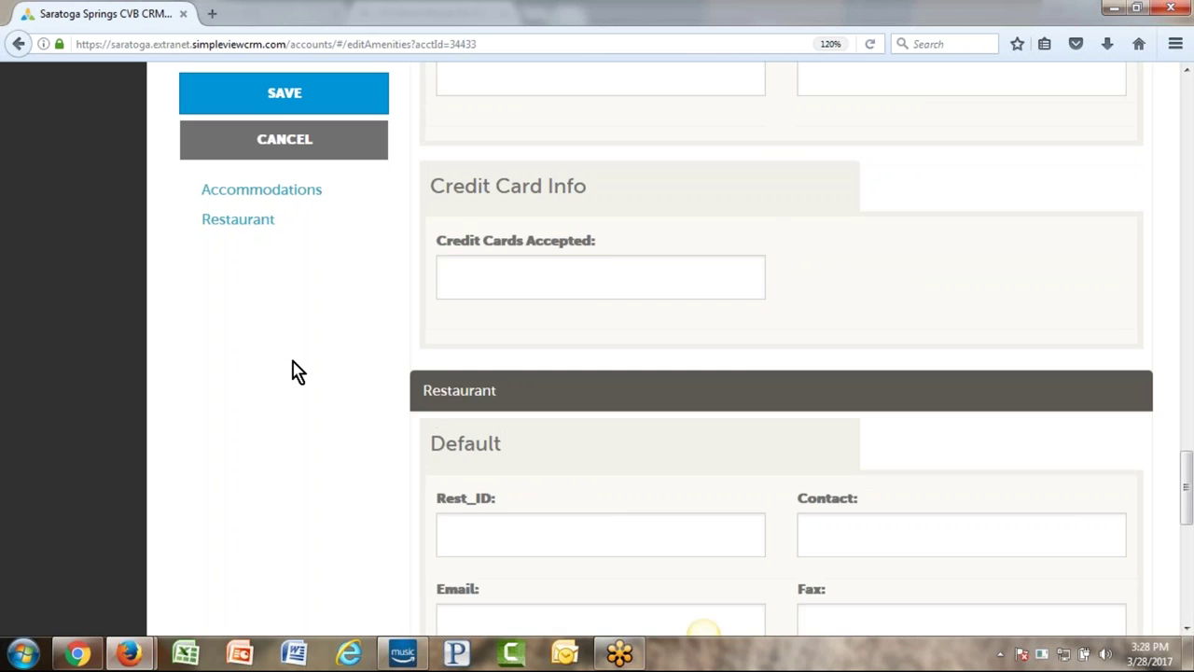
{"action": "scroll", "coordinate": [373, 416], "scroll_direction": "up", "scroll_amount": 2}
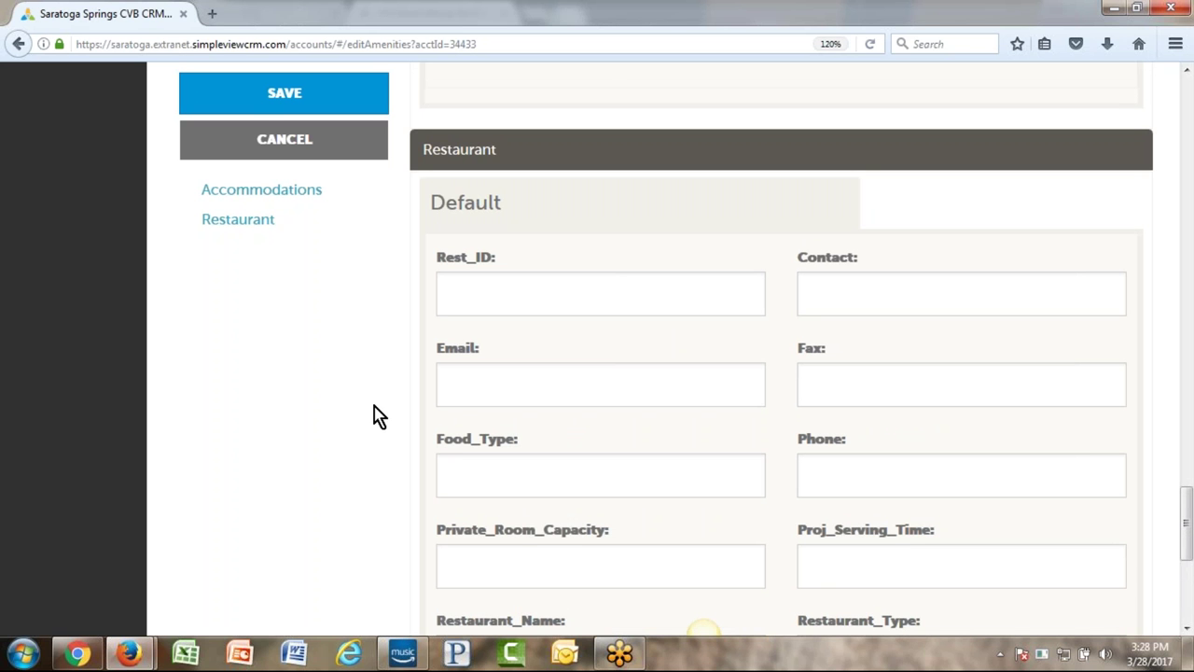
{"action": "scroll", "coordinate": [373, 415], "scroll_direction": "down", "scroll_amount": 5}
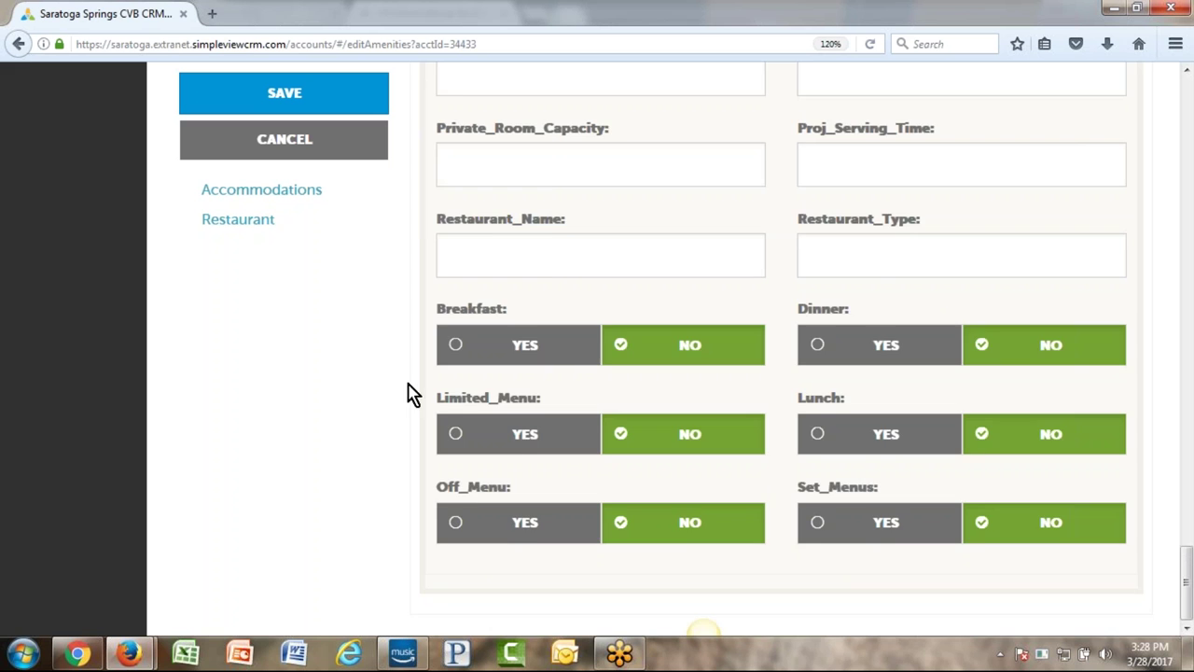
{"action": "scroll", "coordinate": [411, 395], "scroll_direction": "up", "scroll_amount": 3}
{"action": "left_click", "coordinate": [579, 401]}
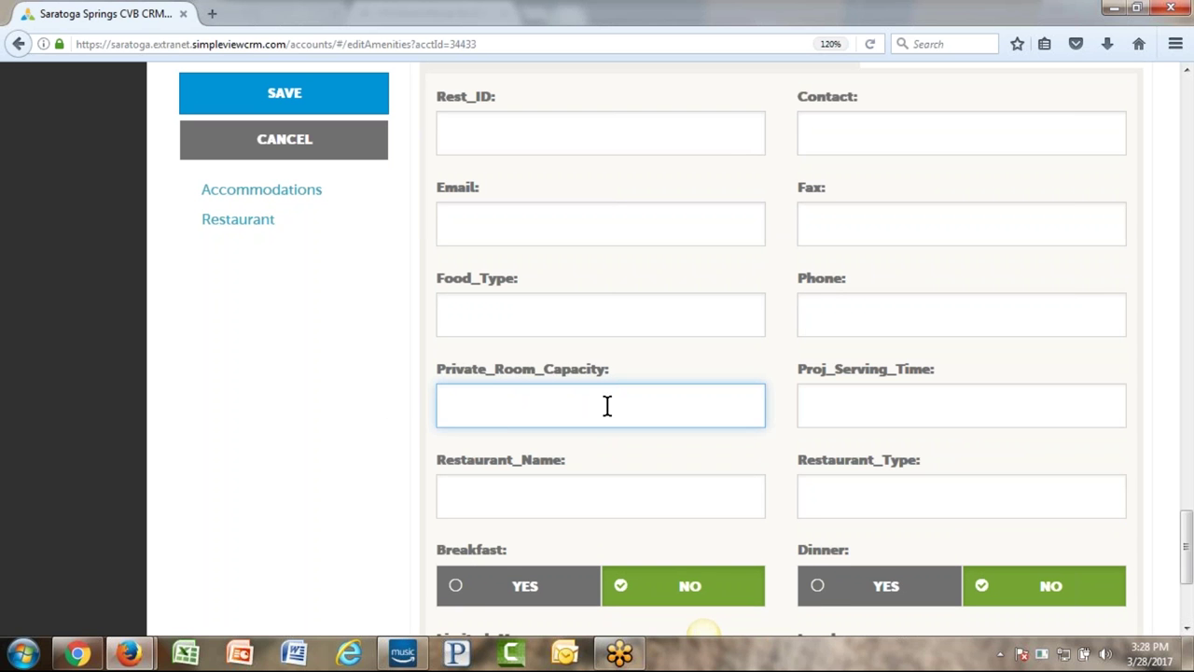
{"action": "left_click", "coordinate": [218, 458]}
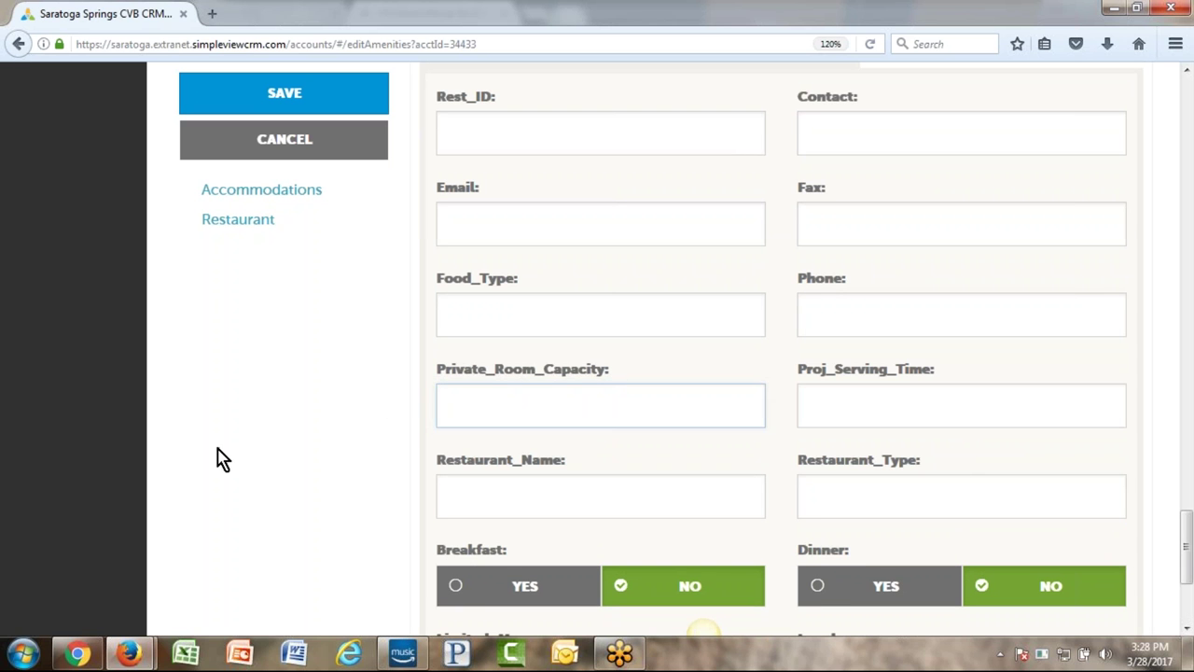
{"action": "scroll", "coordinate": [219, 458], "scroll_direction": "down", "scroll_amount": 5}
{"action": "scroll", "coordinate": [218, 458], "scroll_direction": "up", "scroll_amount": 15}
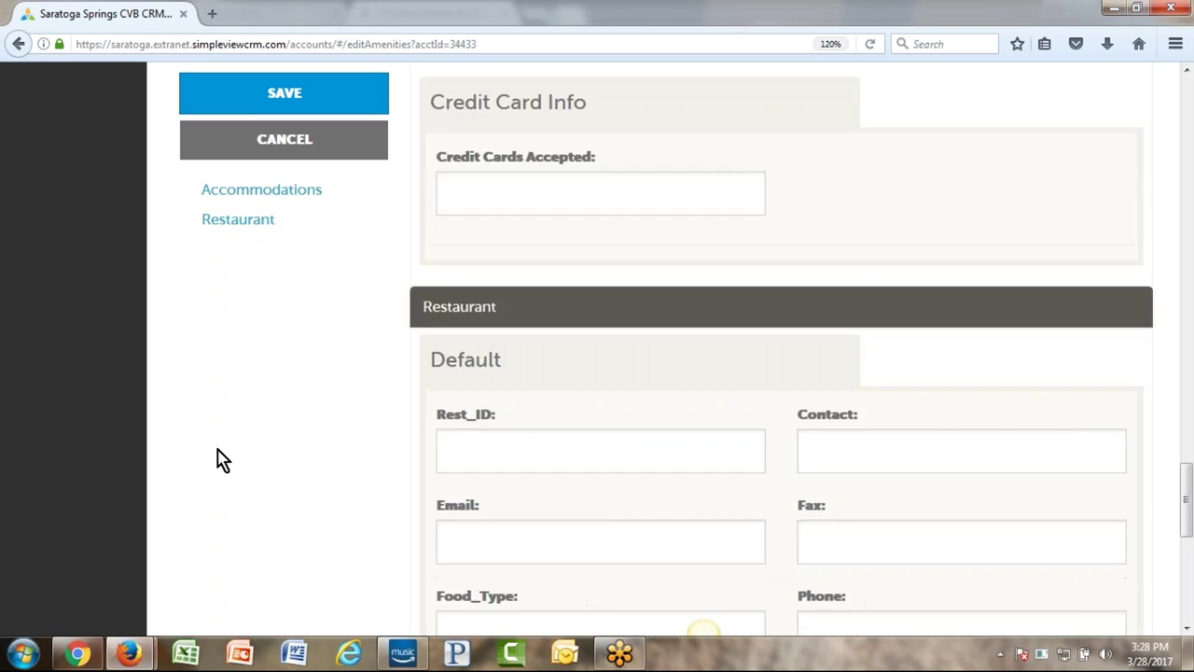
{"action": "scroll", "coordinate": [218, 458], "scroll_direction": "up", "scroll_amount": 8}
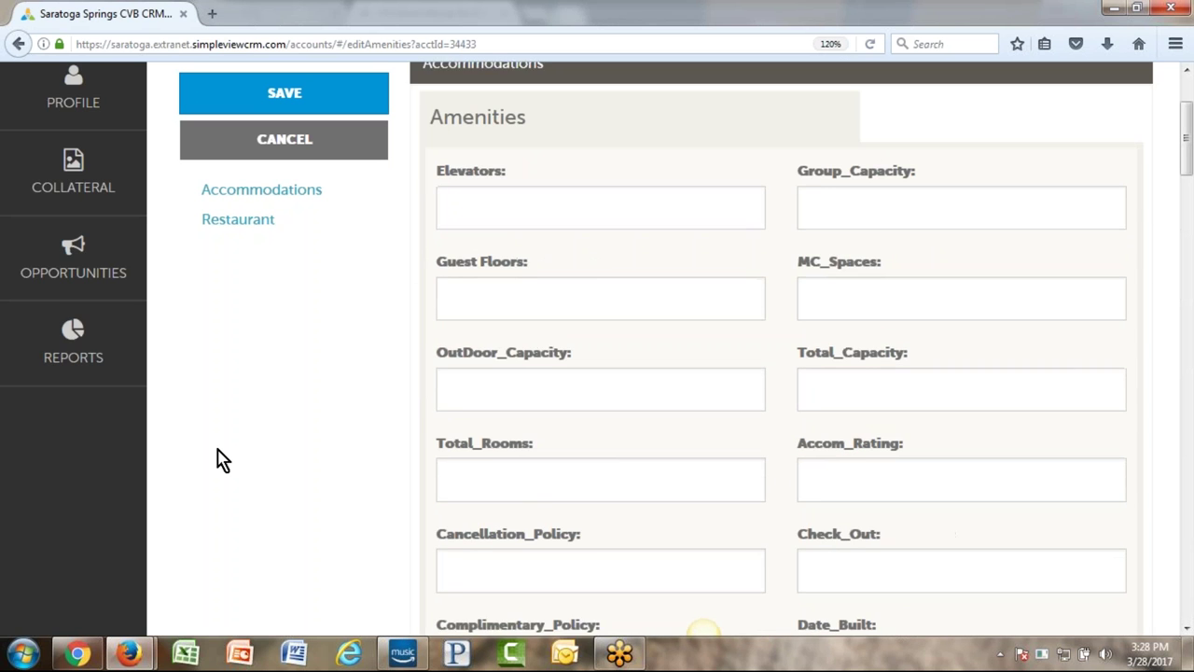
{"action": "scroll", "coordinate": [218, 458], "scroll_direction": "up", "scroll_amount": 3}
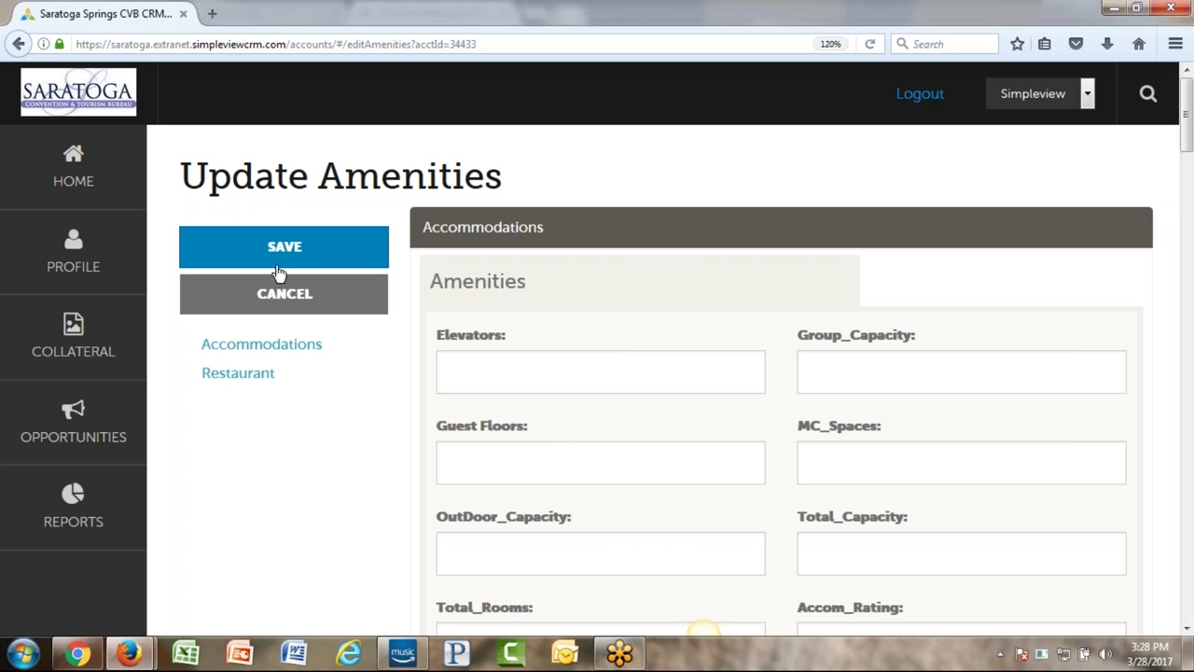
- Cancel the amenities form and open the account's meeting space Facility Details for editing
{"action": "left_click", "coordinate": [309, 304]}
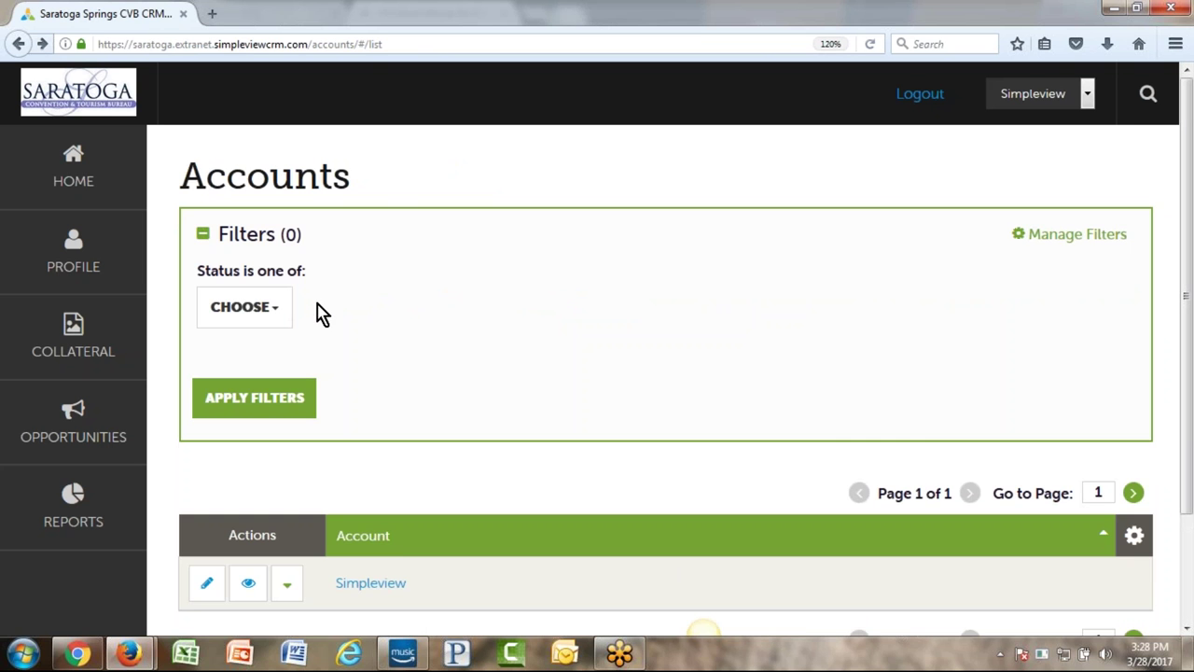
{"action": "scroll", "coordinate": [408, 330], "scroll_direction": "down", "scroll_amount": 2}
{"action": "left_click", "coordinate": [295, 461]}
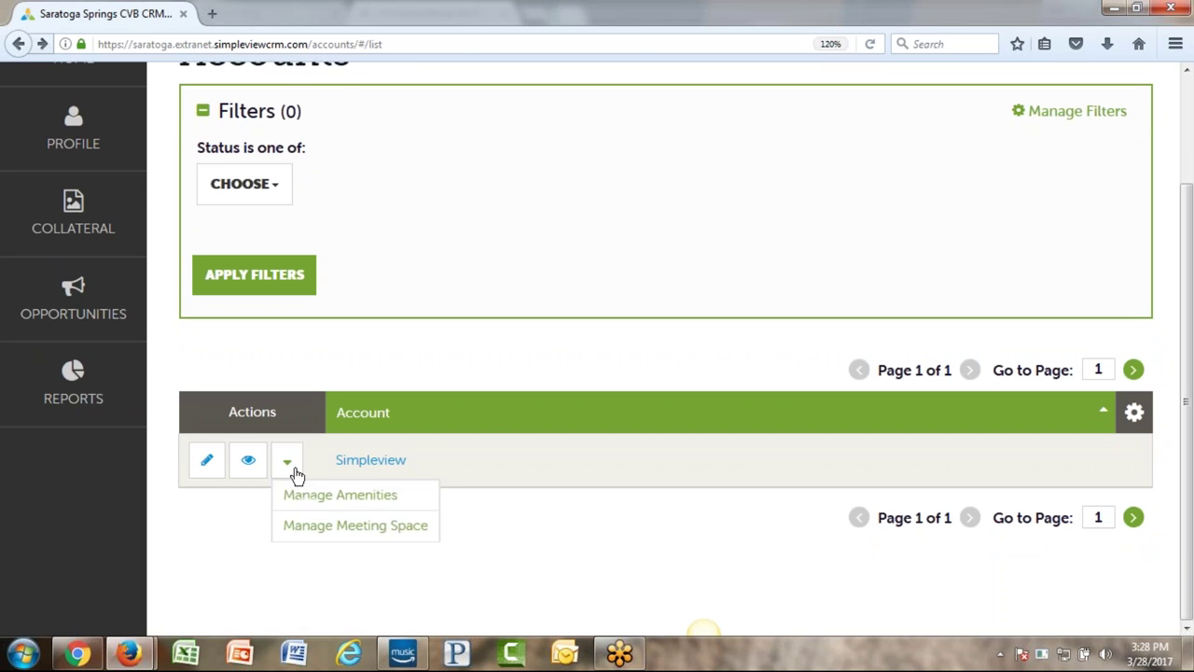
{"action": "left_click", "coordinate": [394, 528]}
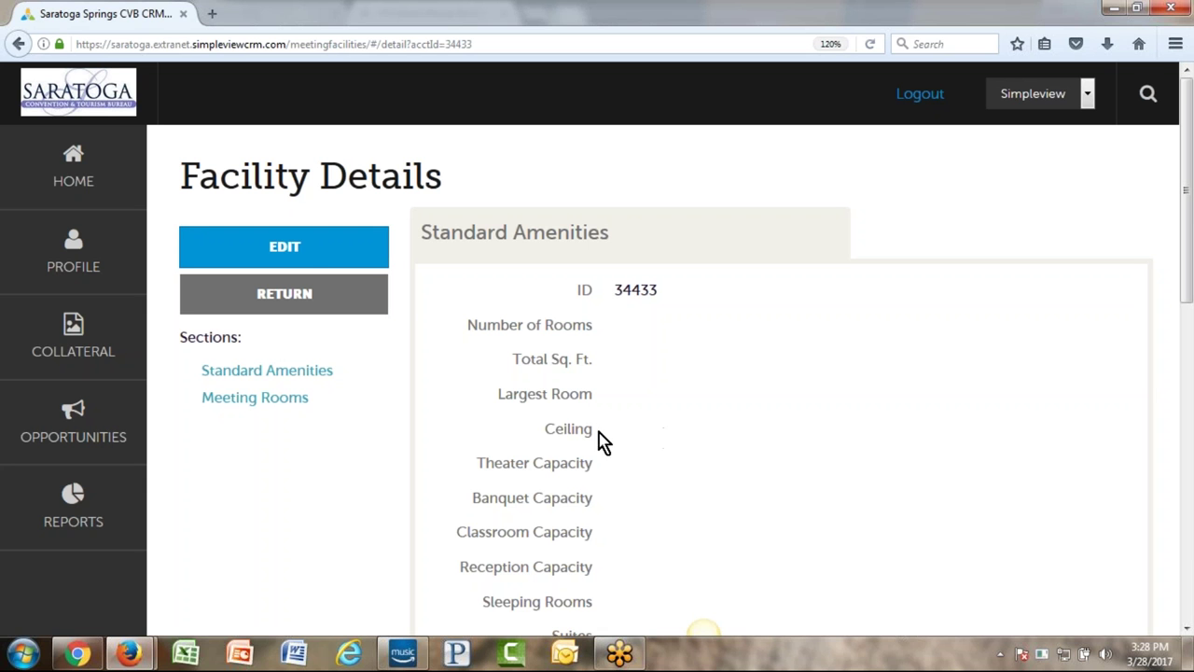
{"action": "left_click", "coordinate": [285, 244]}
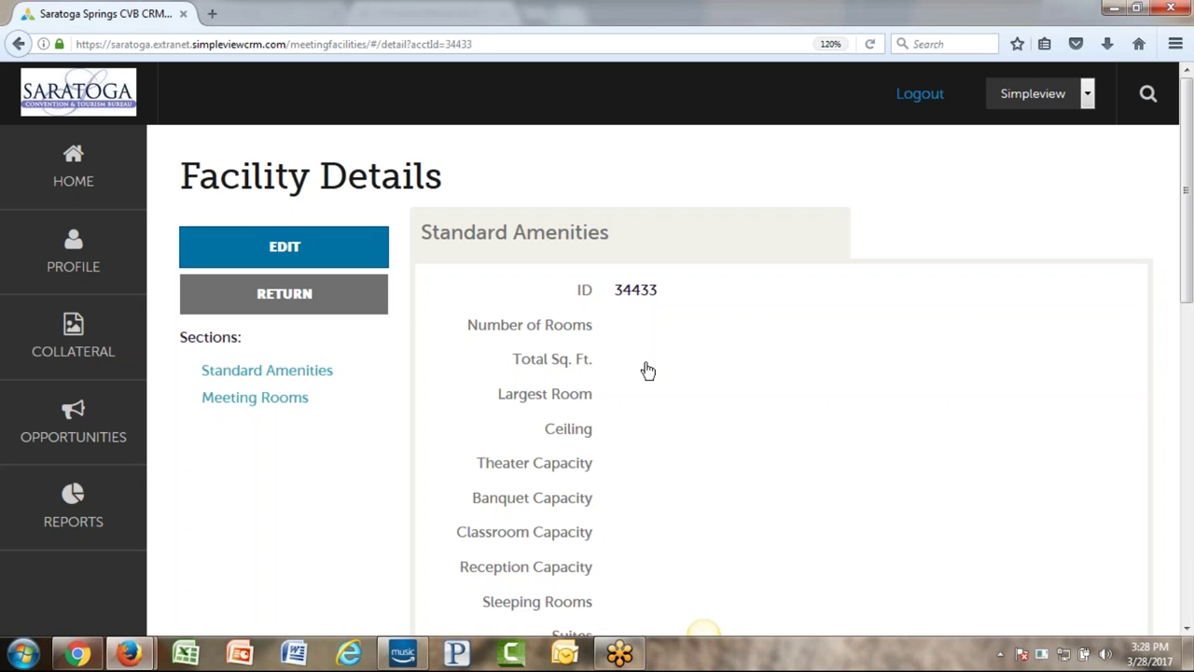
- Step through the facility's Number of Rooms, Total Sq. Ft., Largest Room, Ceiling, Theater, Banquet and Booths fields
{"action": "left_click", "coordinate": [468, 332]}
{"action": "left_click", "coordinate": [901, 326]}
{"action": "left_click", "coordinate": [478, 417]}
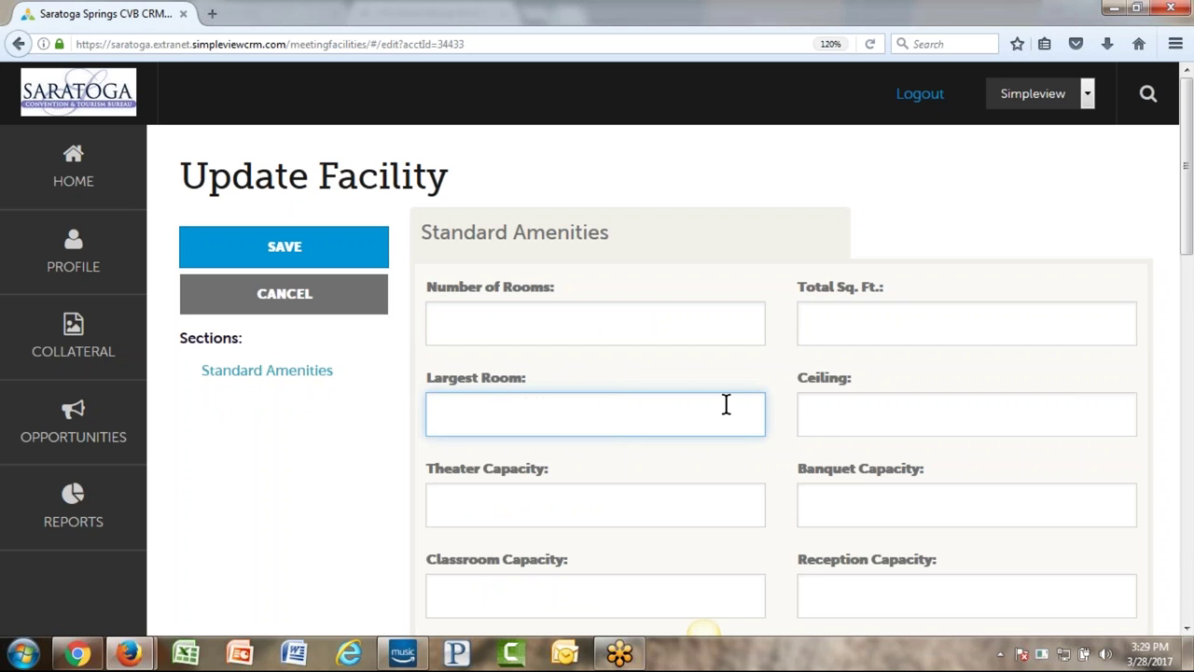
{"action": "left_click", "coordinate": [879, 412]}
{"action": "left_click", "coordinate": [658, 501]}
{"action": "key", "text": "Tab"}
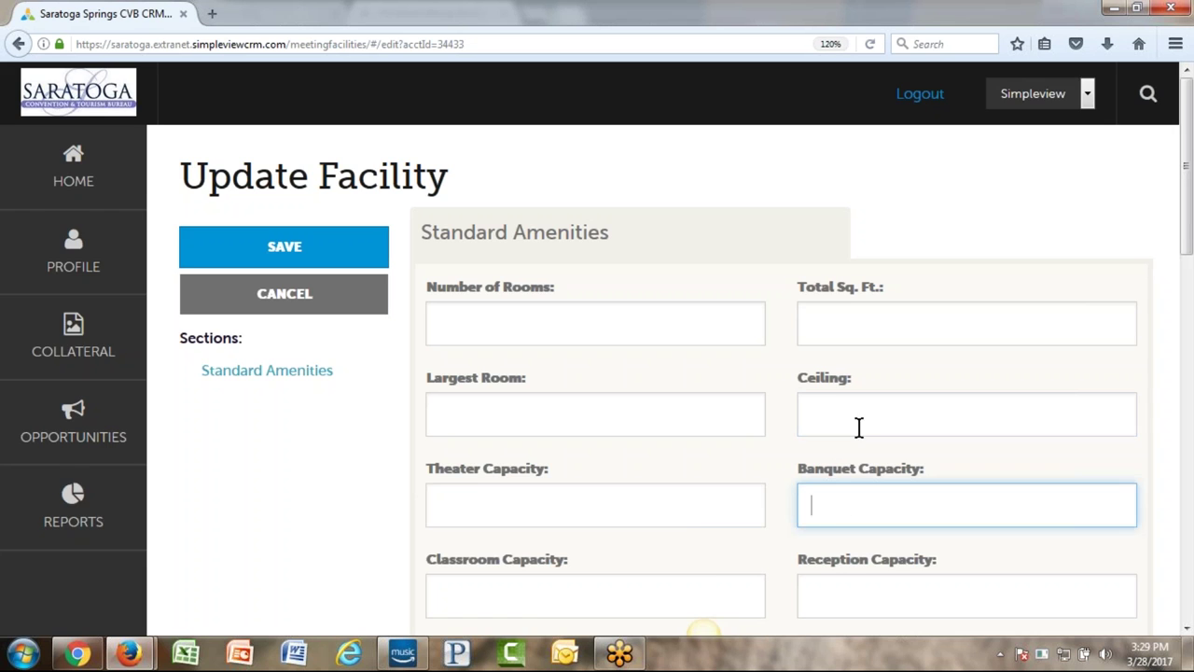
{"action": "scroll", "coordinate": [859, 427], "scroll_direction": "down", "scroll_amount": 5}
{"action": "scroll", "coordinate": [802, 433], "scroll_direction": "down", "scroll_amount": 8}
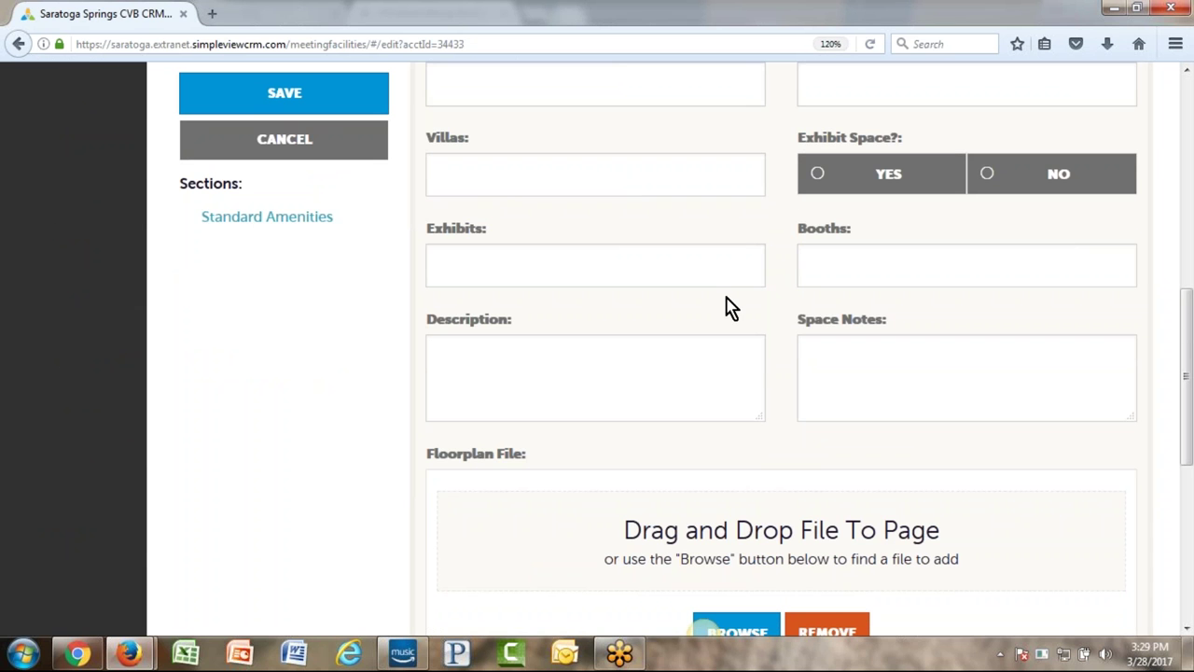
{"action": "left_click", "coordinate": [890, 267]}
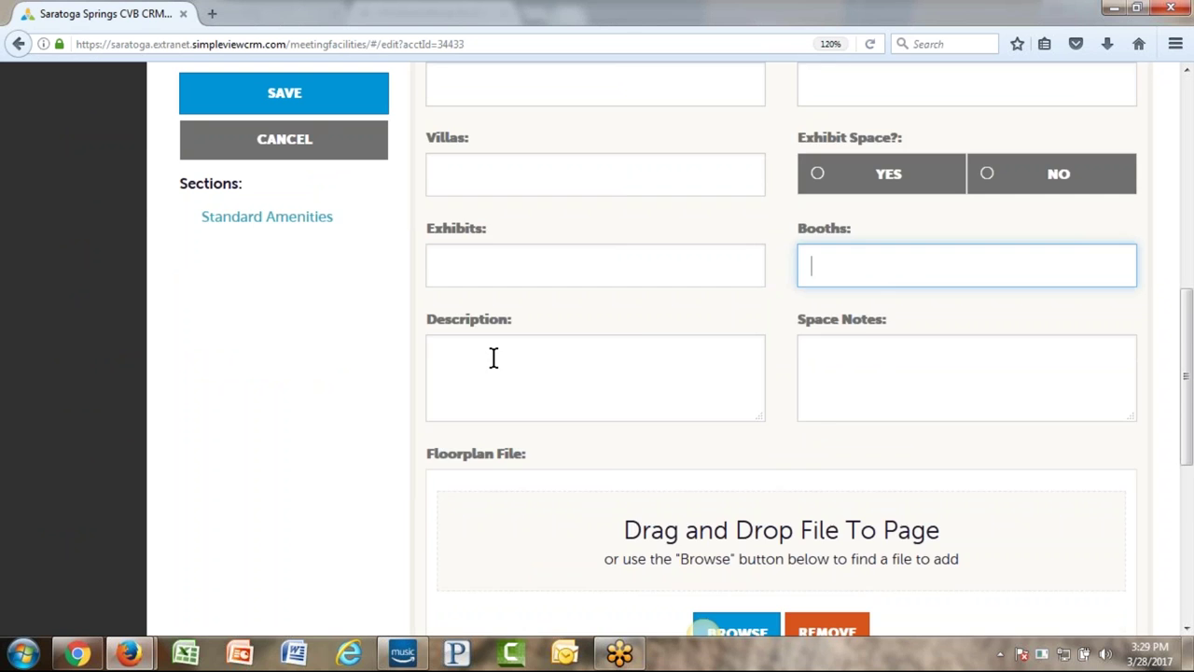
- Review the empty Floorplan File and Large Floorplan File upload slots, then return to the top
{"action": "scroll", "coordinate": [493, 358], "scroll_direction": "down", "scroll_amount": 4}
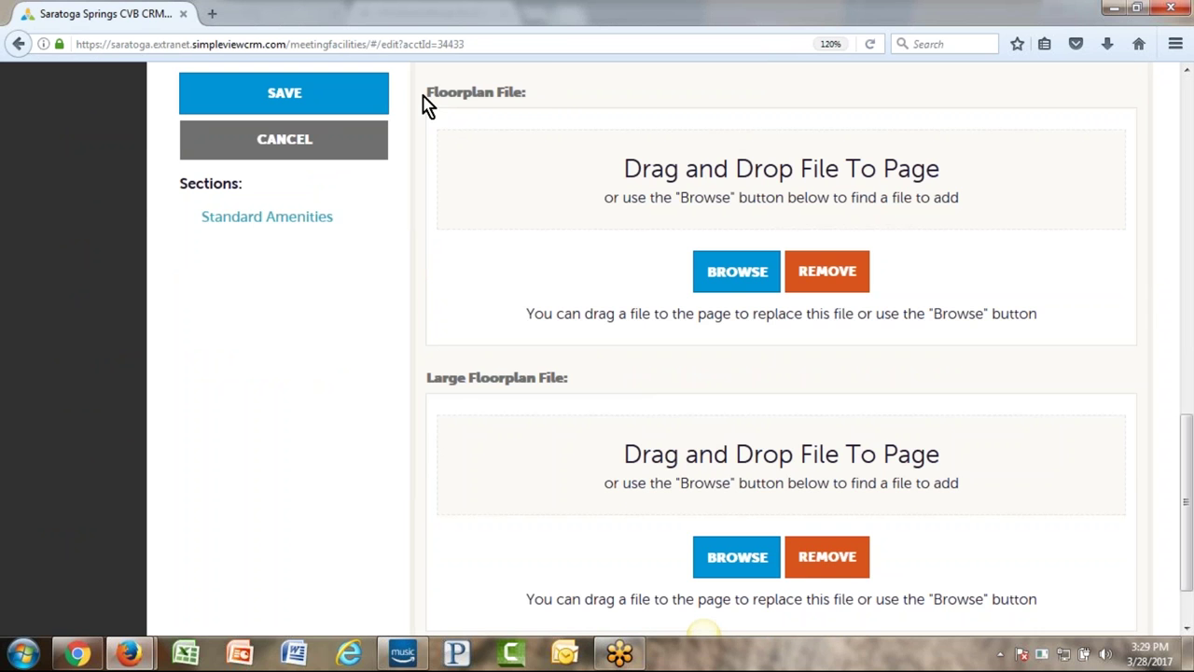
{"action": "left_click_drag", "start_coordinate": [425, 97], "coordinate": [541, 99]}
{"action": "left_click", "coordinate": [474, 390]}
{"action": "left_click_drag", "start_coordinate": [426, 383], "coordinate": [573, 389]}
{"action": "left_click", "coordinate": [301, 351]}
{"action": "scroll", "coordinate": [343, 350], "scroll_direction": "up", "scroll_amount": 10}
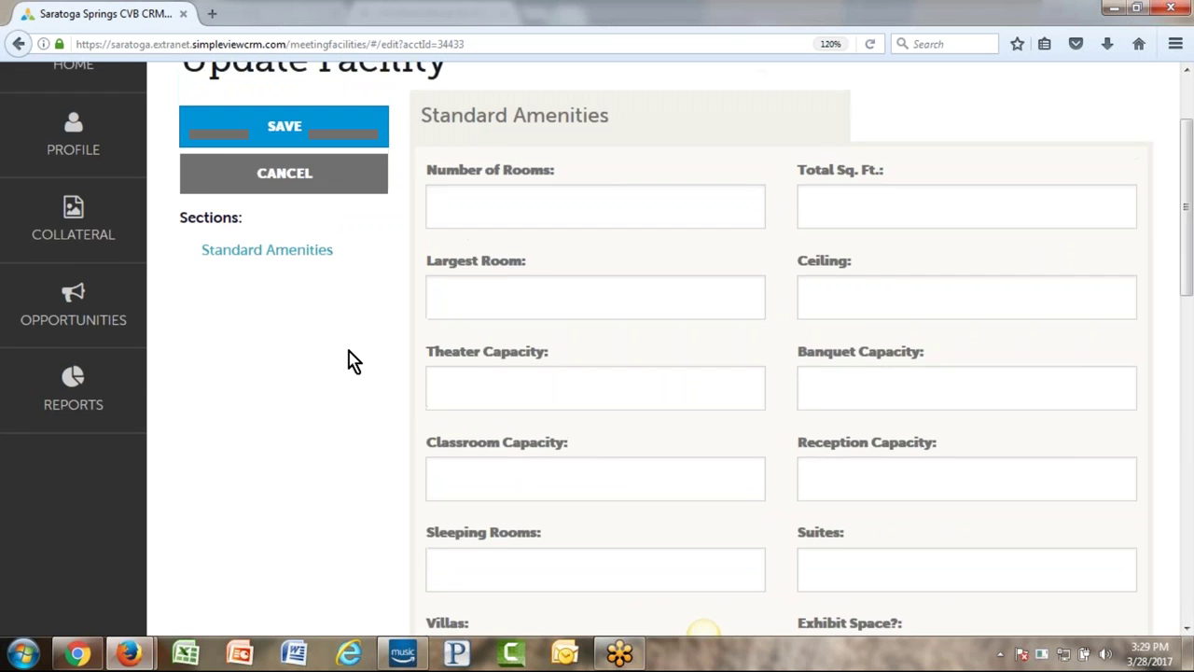
{"action": "scroll", "coordinate": [353, 361], "scroll_direction": "up", "scroll_amount": 2}
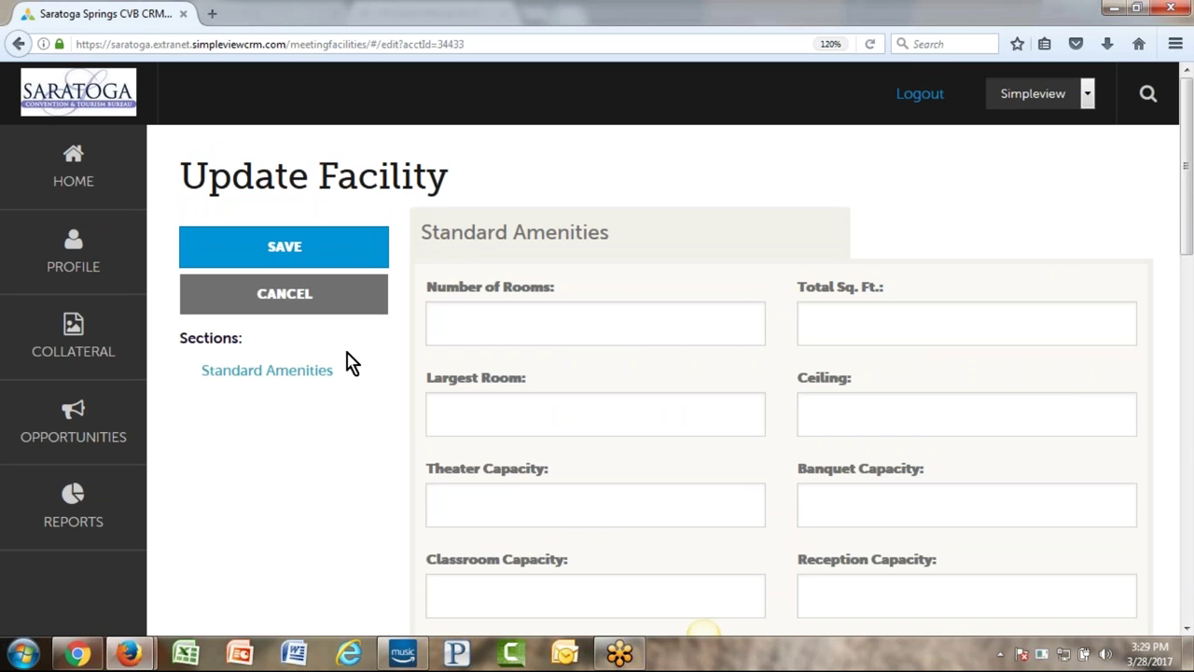
- Save the facility form and scroll to its Rooms list, which shows only Grand Ballroom
{"action": "left_click", "coordinate": [290, 247]}
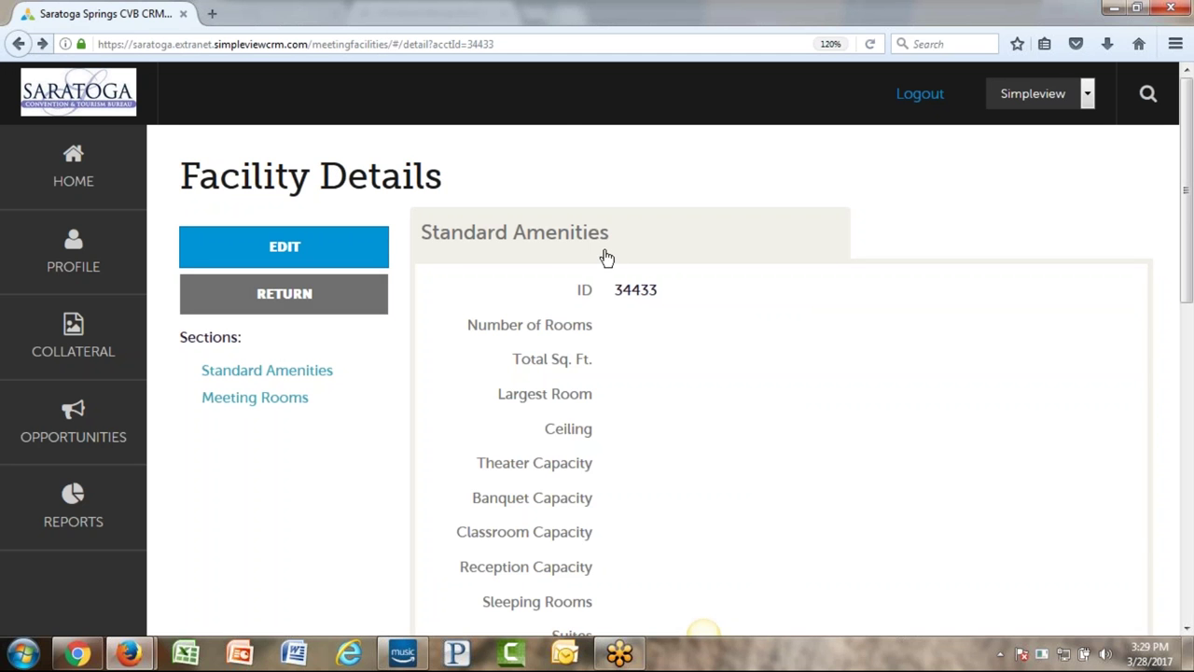
{"action": "scroll", "coordinate": [682, 256], "scroll_direction": "down", "scroll_amount": 5}
{"action": "scroll", "coordinate": [642, 272], "scroll_direction": "down", "scroll_amount": 1}
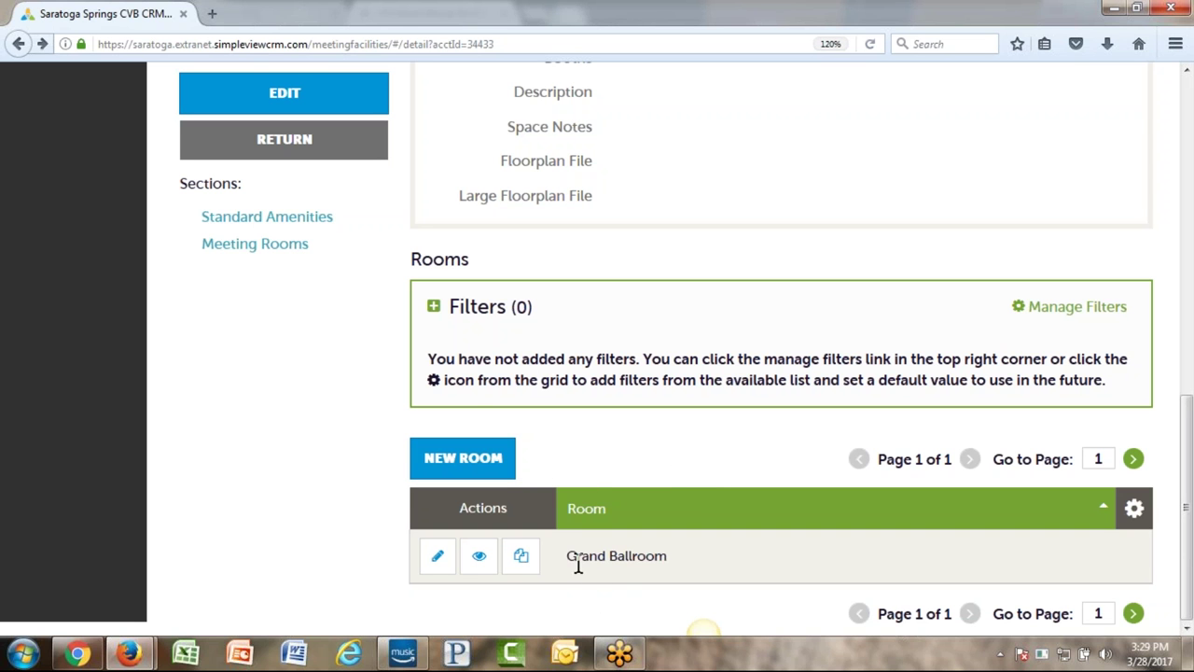
- Add a meeting room named 'another' with 5003 square feet, width 383665 and length 38373
{"action": "left_click", "coordinate": [457, 463]}
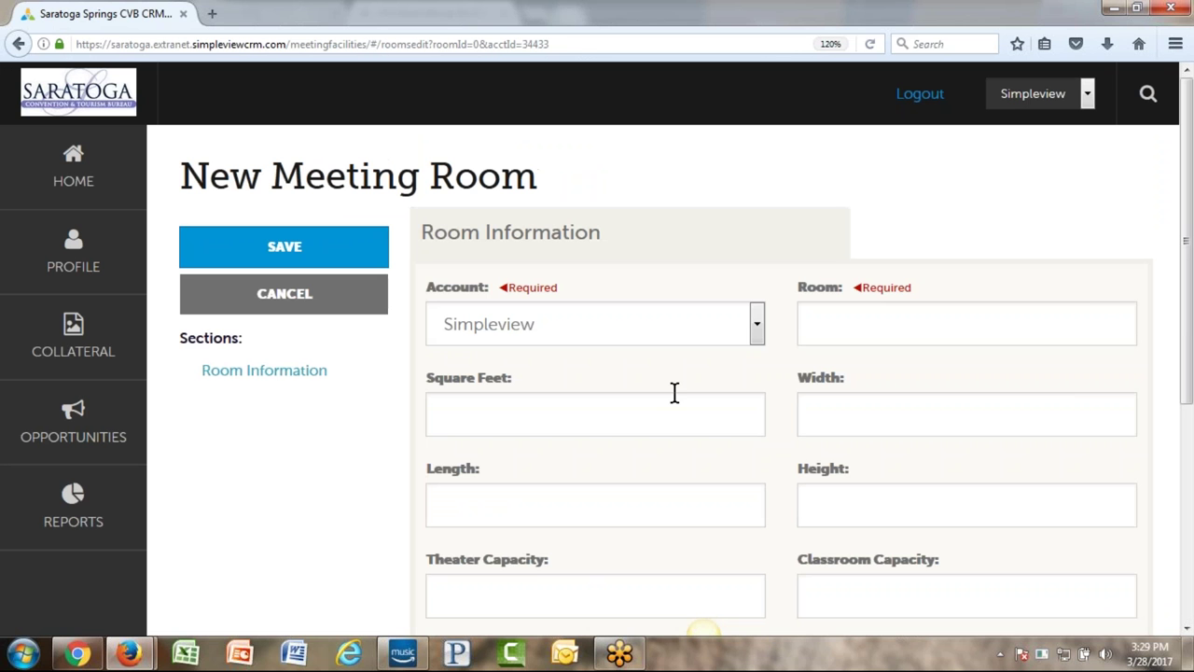
{"action": "left_click", "coordinate": [836, 324]}
{"action": "type", "text": "another"}
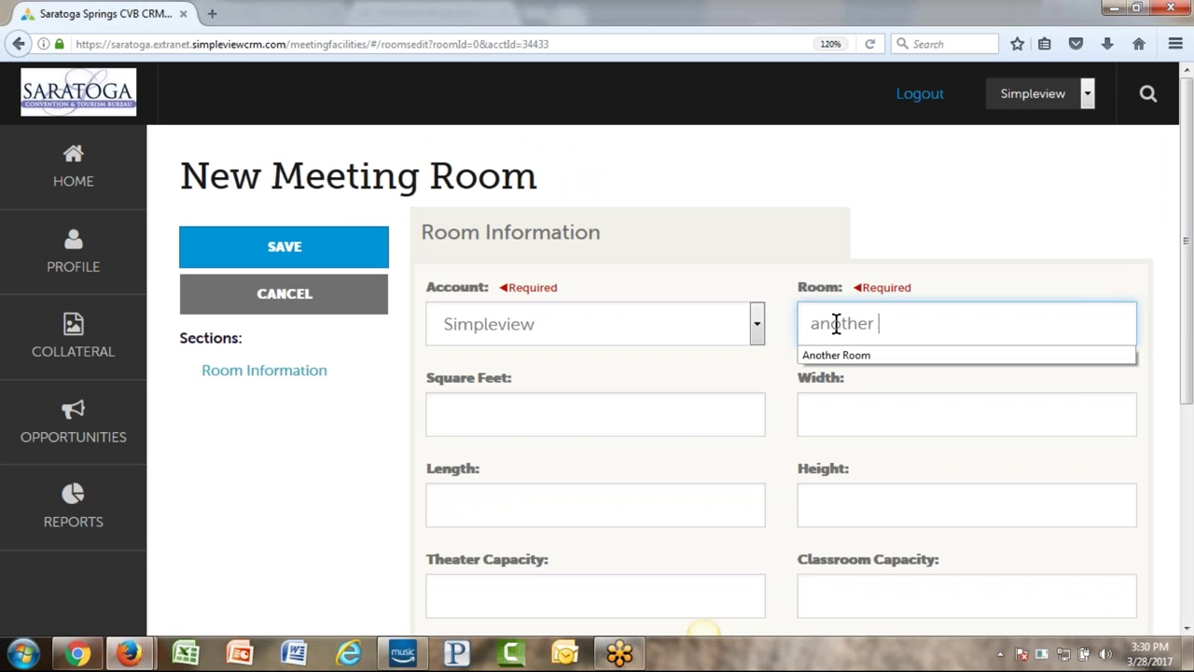
{"action": "left_click", "coordinate": [644, 418]}
{"action": "type", "text": "5003"}
{"action": "key", "text": "Tab"}
{"action": "type", "text": "383665"}
{"action": "key", "text": "Tab"}
{"action": "type", "text": "38373"}
- Save the new meeting room and return to Facility Details
{"action": "scroll", "coordinate": [763, 357], "scroll_direction": "down", "scroll_amount": 4}
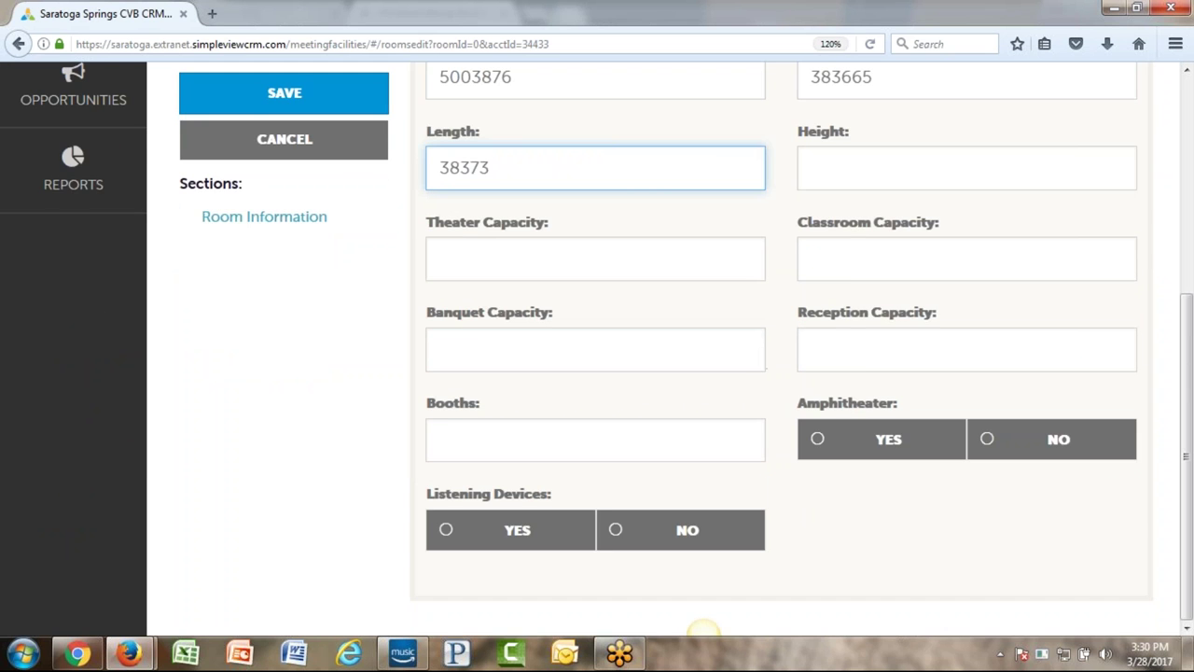
{"action": "scroll", "coordinate": [763, 358], "scroll_direction": "up", "scroll_amount": 4}
{"action": "scroll", "coordinate": [577, 426], "scroll_direction": "down", "scroll_amount": 4}
{"action": "scroll", "coordinate": [577, 427], "scroll_direction": "up", "scroll_amount": 4}
{"action": "left_click", "coordinate": [283, 245]}
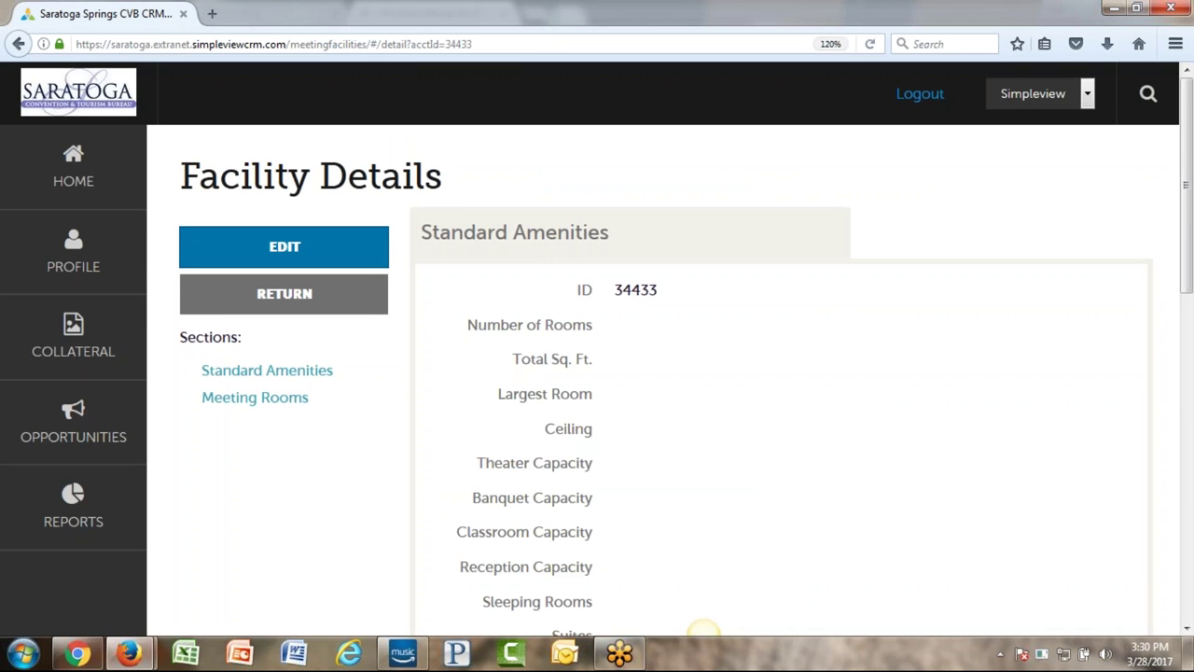
- Go from Facility Details to the Accounts list via Profile, then bring up the Profile choices again
{"action": "scroll", "coordinate": [597, 351], "scroll_direction": "down", "scroll_amount": 10}
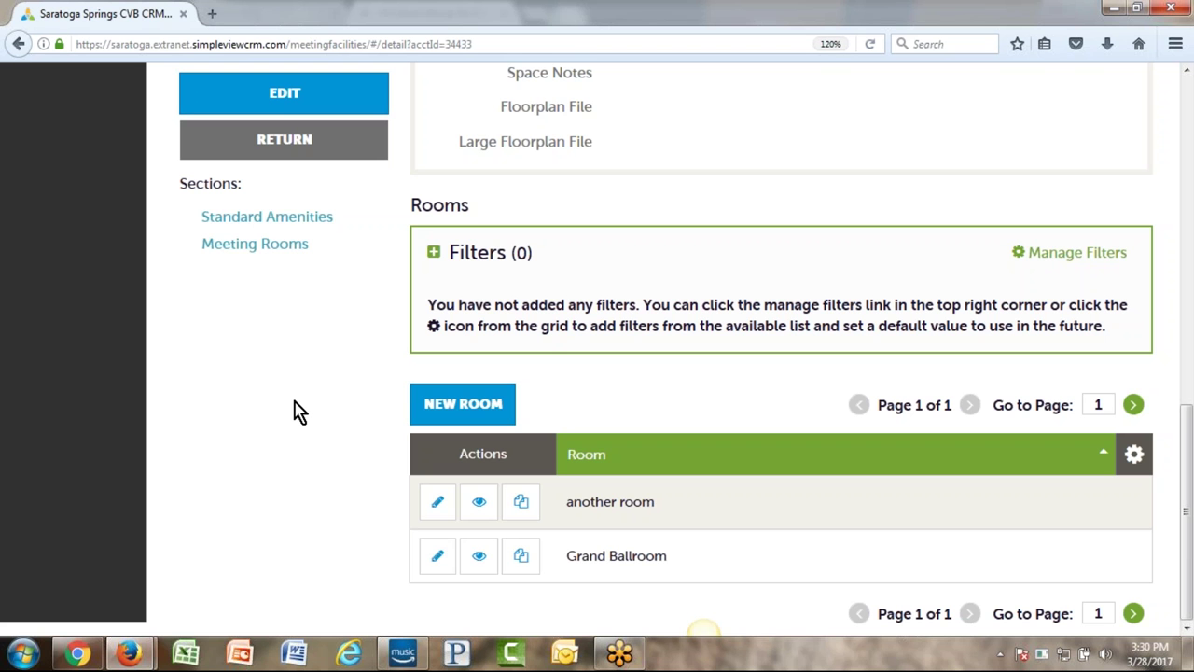
{"action": "scroll", "coordinate": [290, 439], "scroll_direction": "up", "scroll_amount": 8}
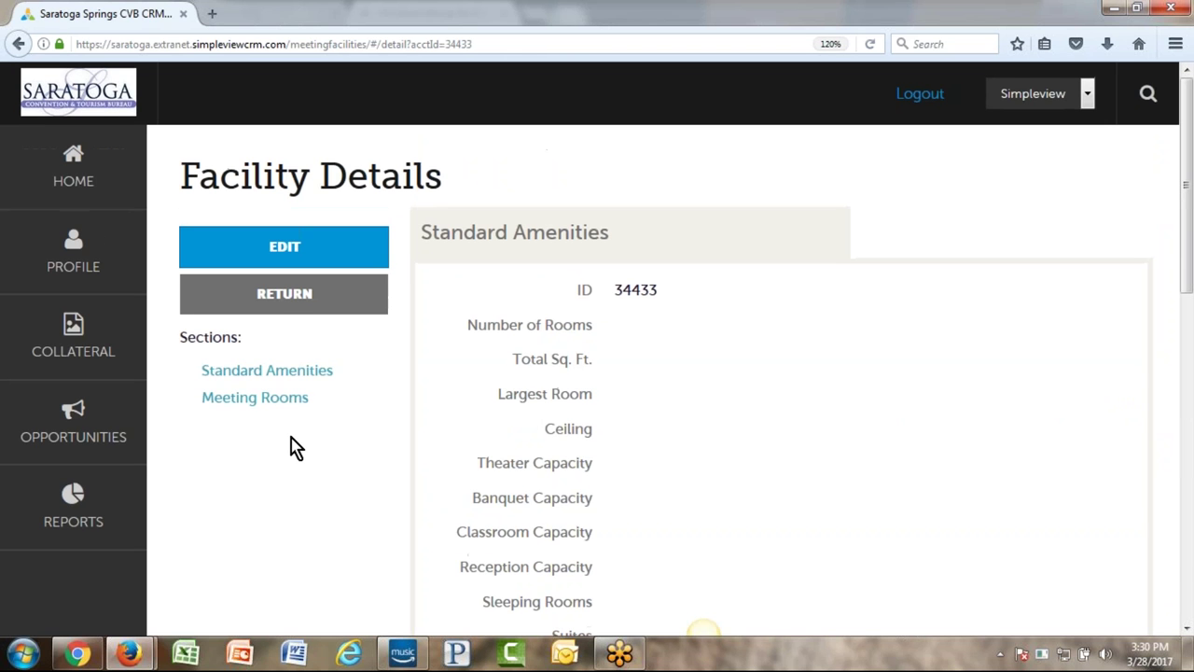
{"action": "left_click", "coordinate": [20, 254]}
{"action": "left_click", "coordinate": [229, 243]}
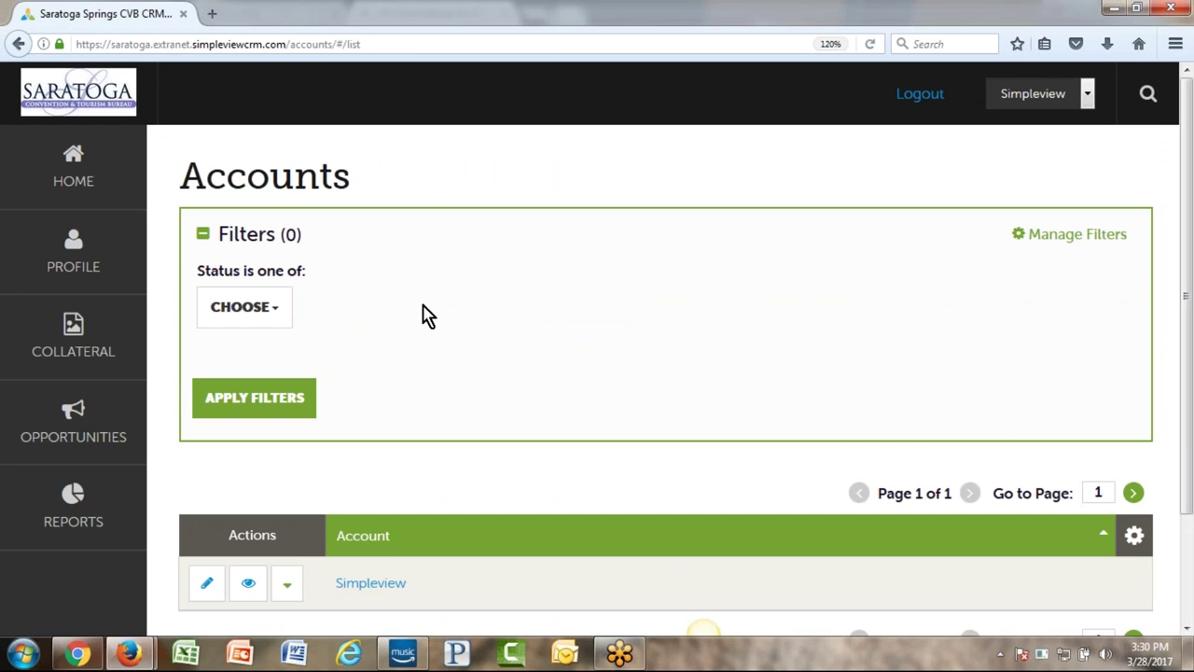
{"action": "left_click", "coordinate": [28, 259]}
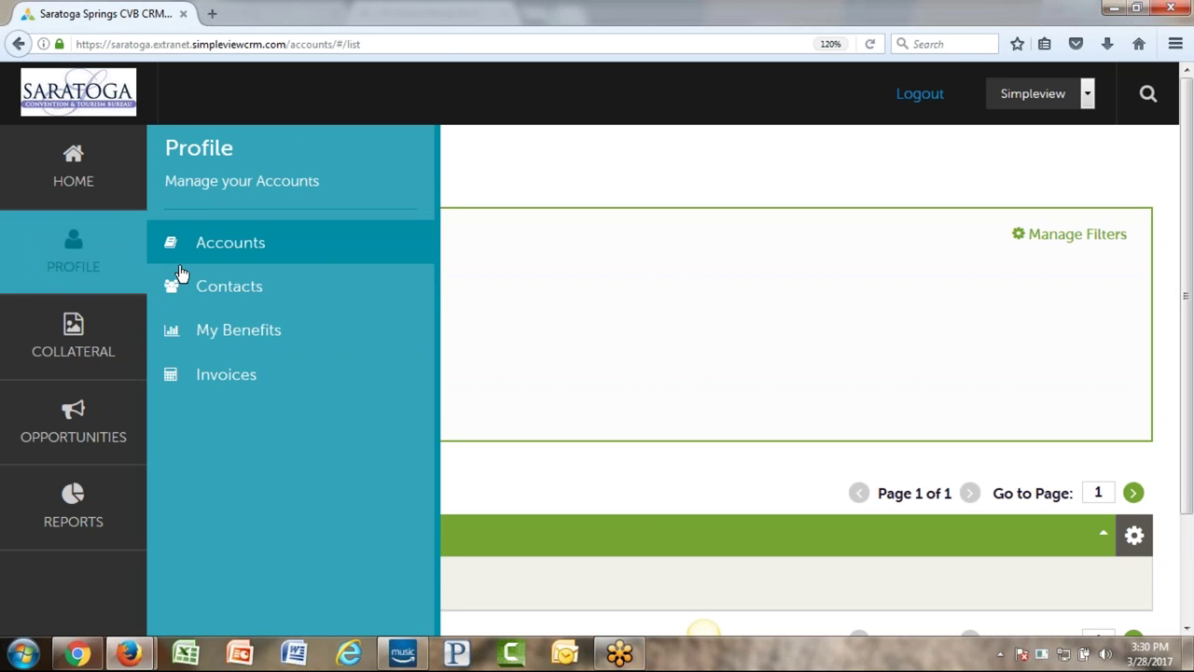
- Open the Contacts list filtered to Primary and Secondary types and scroll through its entries
{"action": "left_click", "coordinate": [227, 296]}
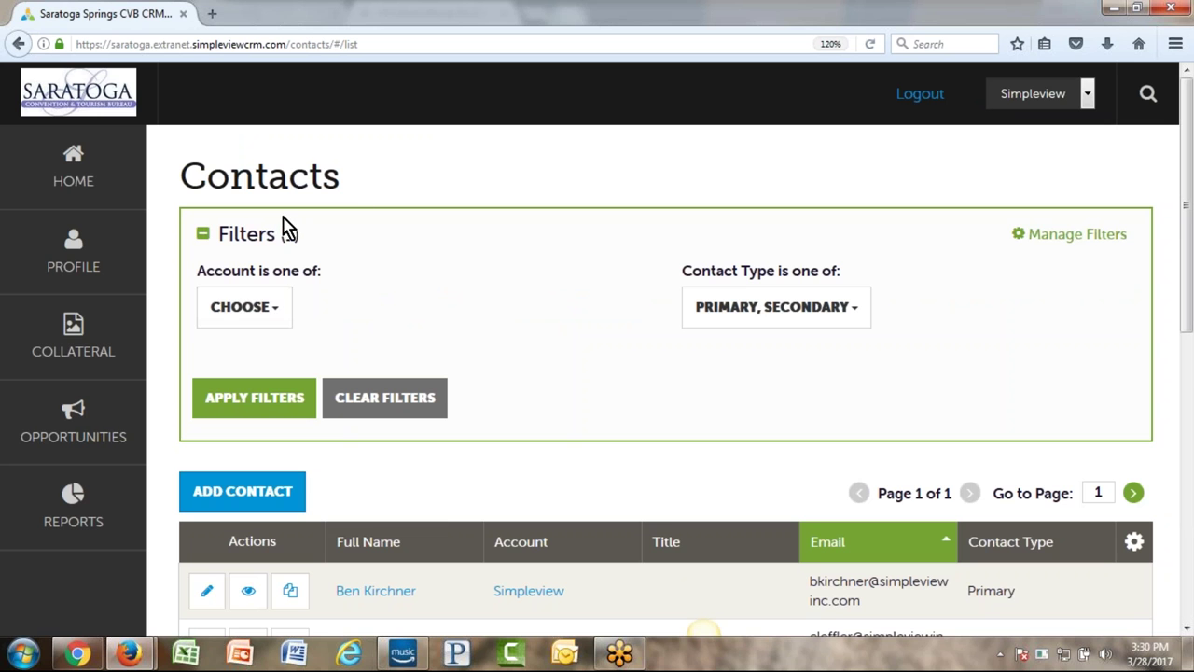
{"action": "scroll", "coordinate": [521, 294], "scroll_direction": "down", "scroll_amount": 3}
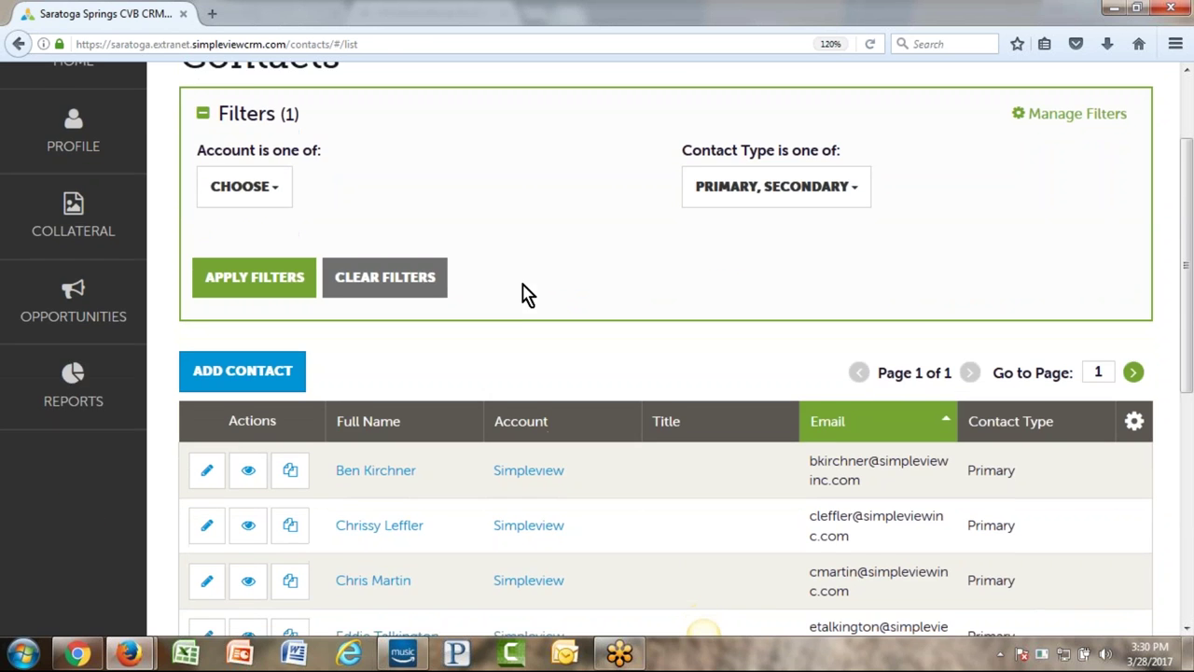
{"action": "scroll", "coordinate": [521, 294], "scroll_direction": "down", "scroll_amount": 5}
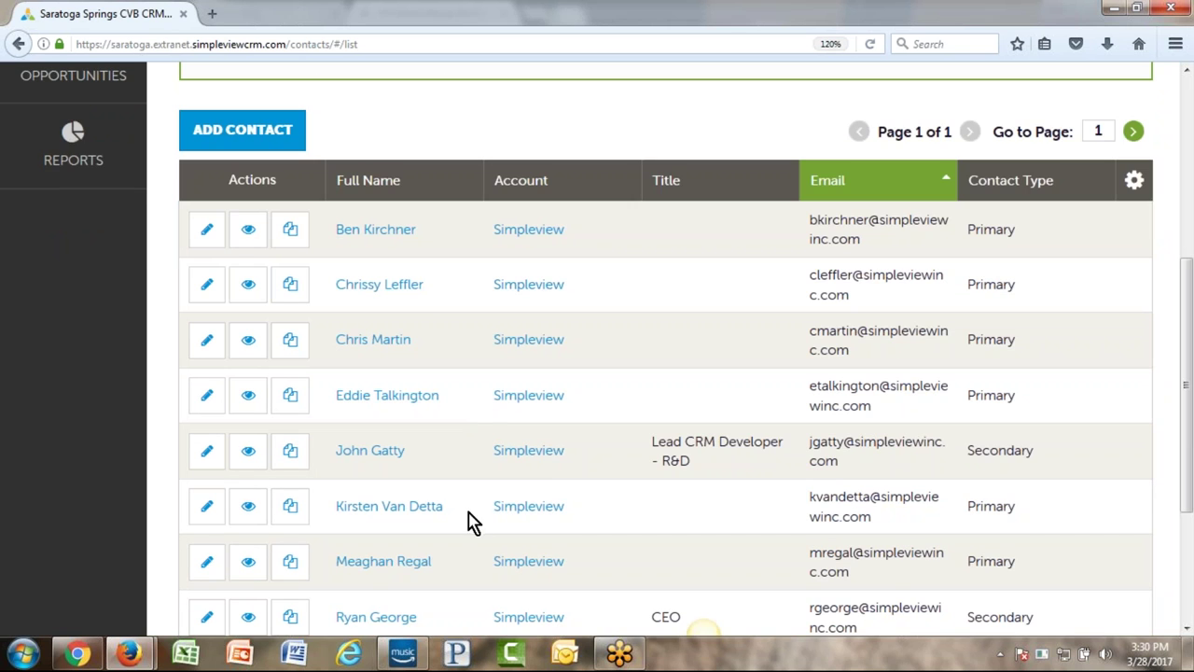
{"action": "scroll", "coordinate": [551, 323], "scroll_direction": "down", "scroll_amount": 3}
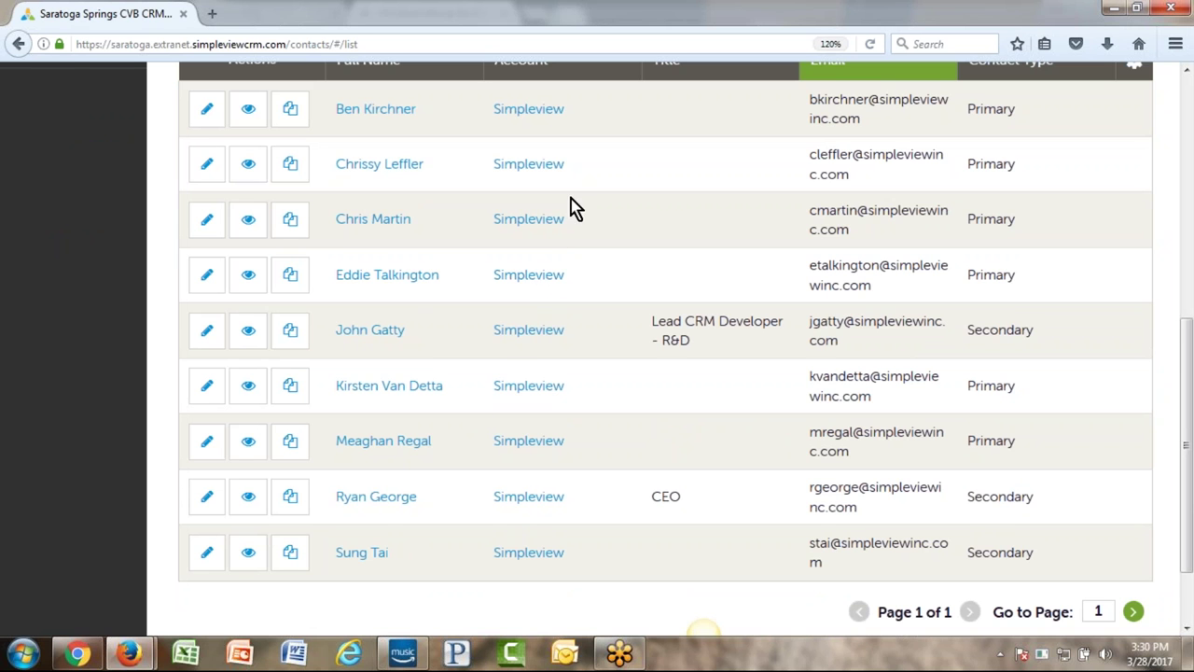
{"action": "scroll", "coordinate": [616, 280], "scroll_direction": "up", "scroll_amount": 5}
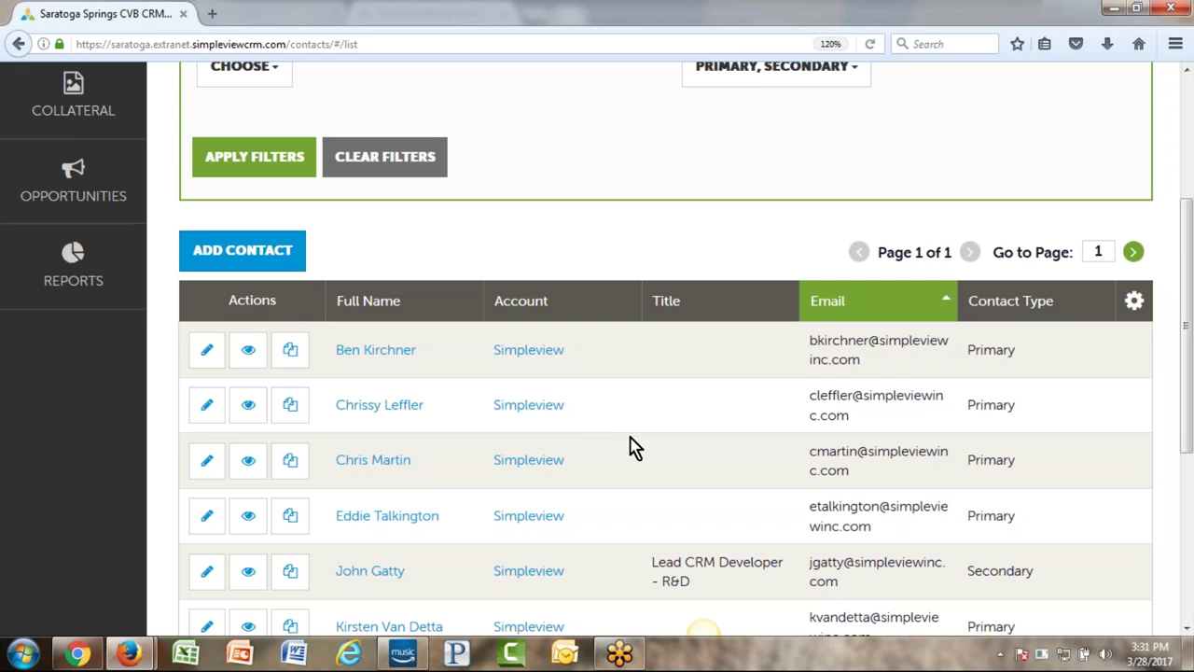
{"action": "scroll", "coordinate": [629, 445], "scroll_direction": "up", "scroll_amount": 2}
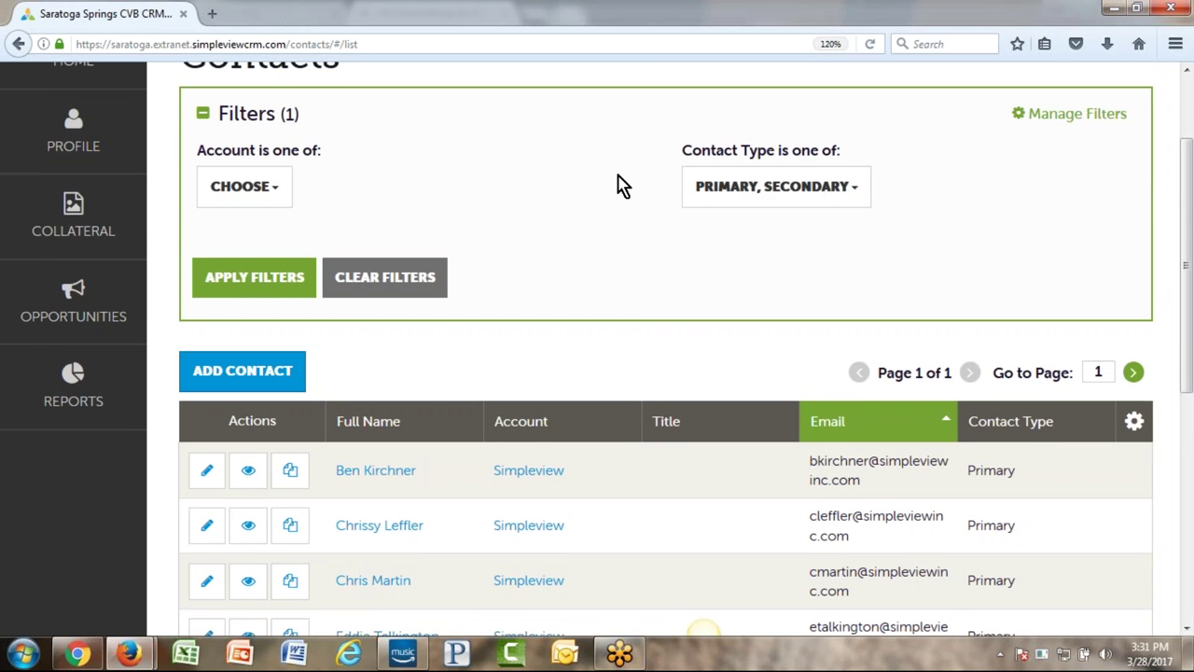
{"action": "scroll", "coordinate": [562, 229], "scroll_direction": "up", "scroll_amount": 2}
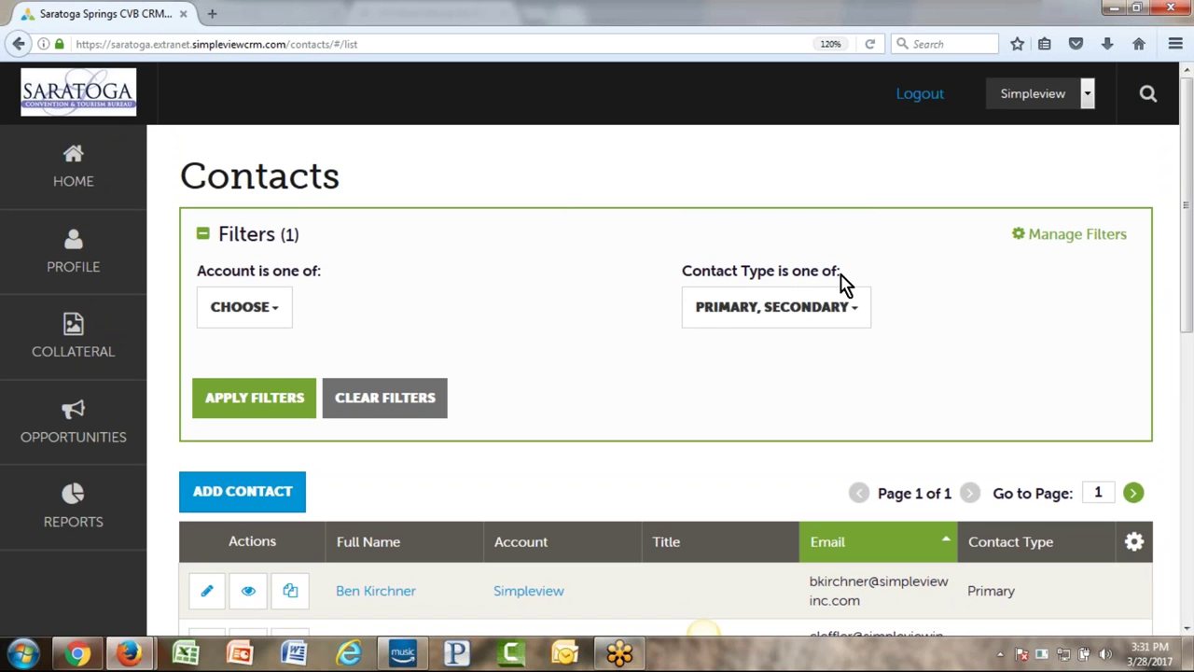
{"action": "left_click", "coordinate": [815, 317]}
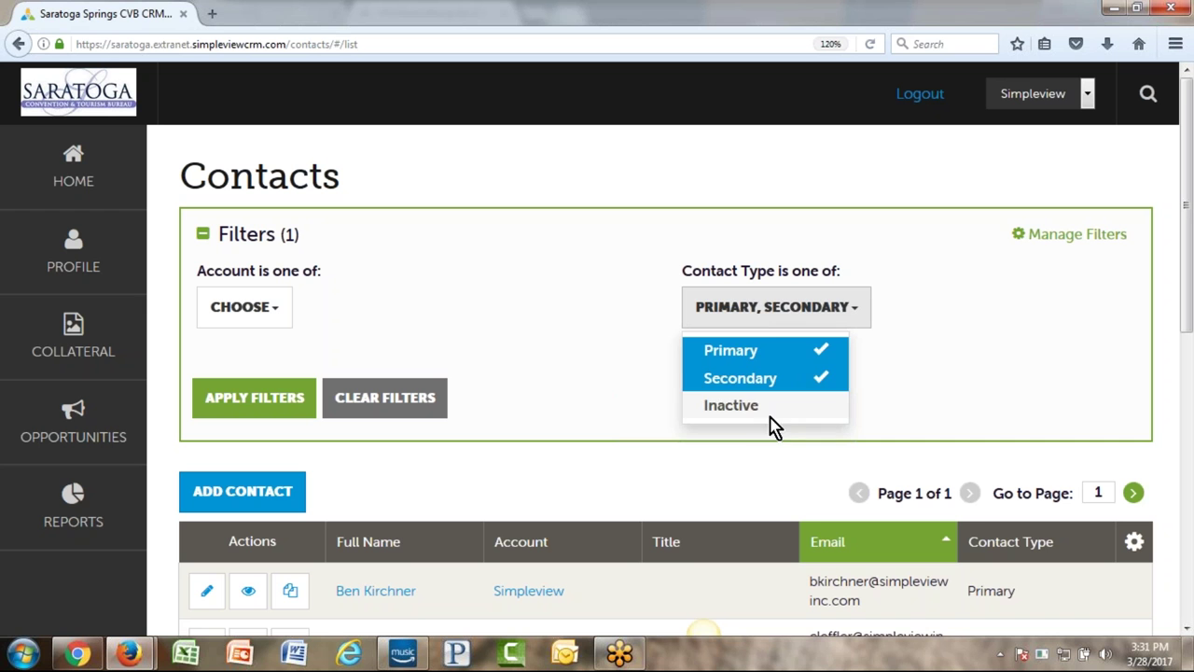
{"action": "left_click", "coordinate": [788, 378]}
{"action": "left_click", "coordinate": [781, 354]}
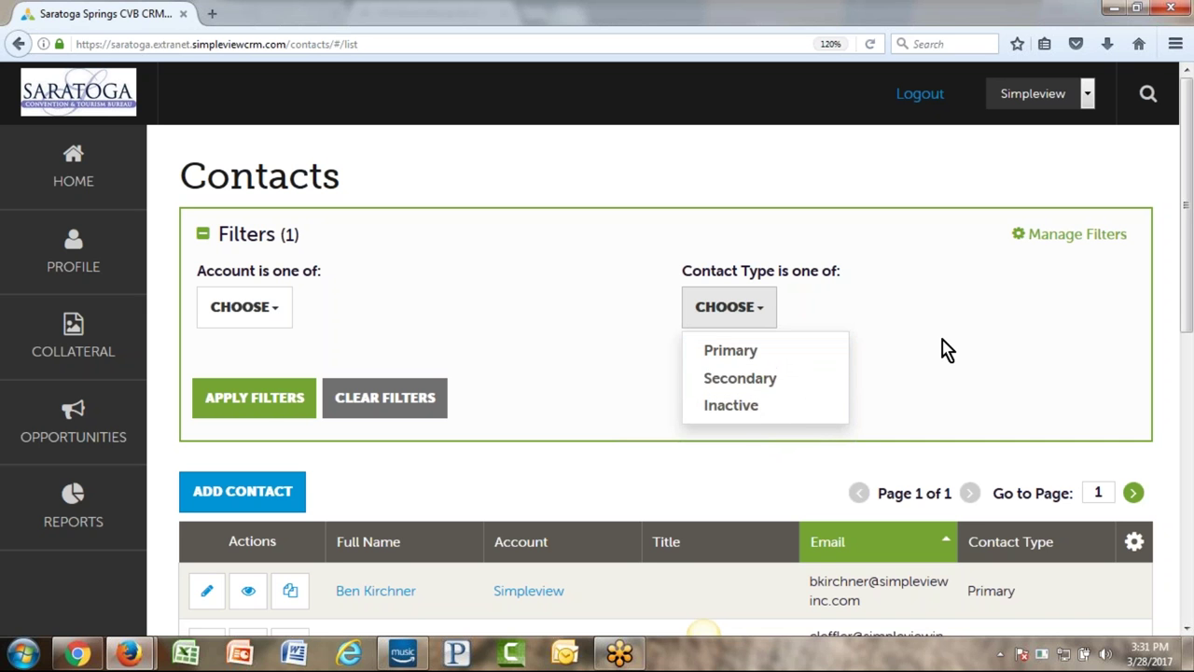
{"action": "left_click", "coordinate": [267, 414]}
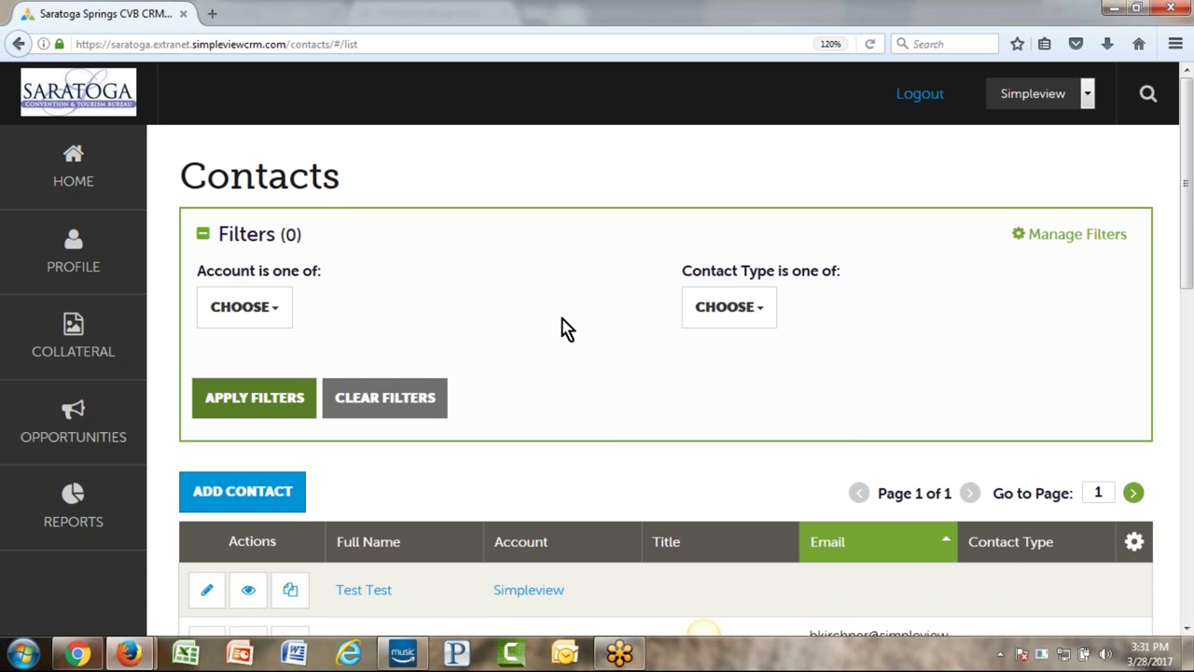
{"action": "scroll", "coordinate": [560, 327], "scroll_direction": "down", "scroll_amount": 5}
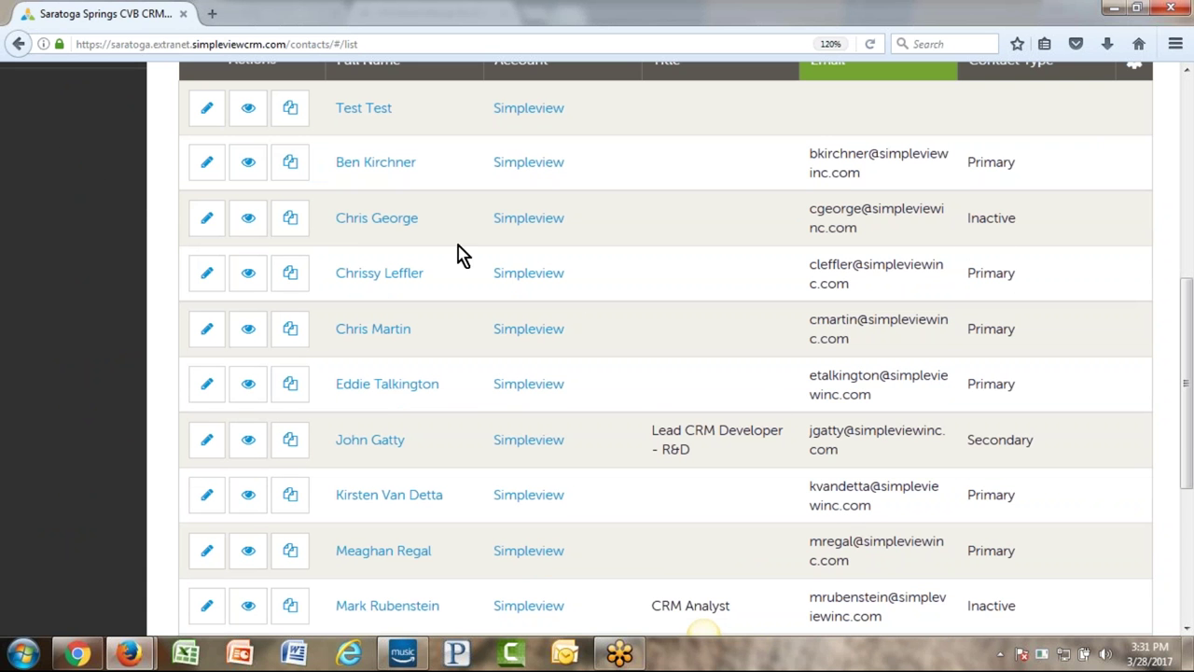
{"action": "scroll", "coordinate": [909, 341], "scroll_direction": "down", "scroll_amount": 3}
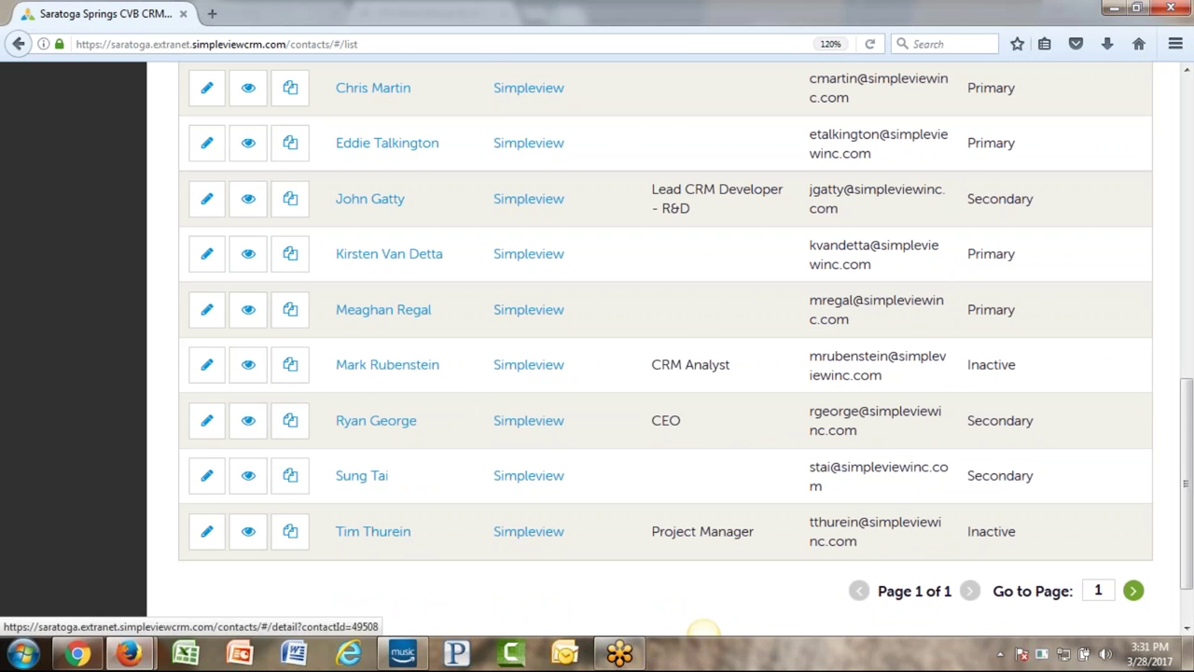
{"action": "scroll", "coordinate": [541, 453], "scroll_direction": "up", "scroll_amount": 8}
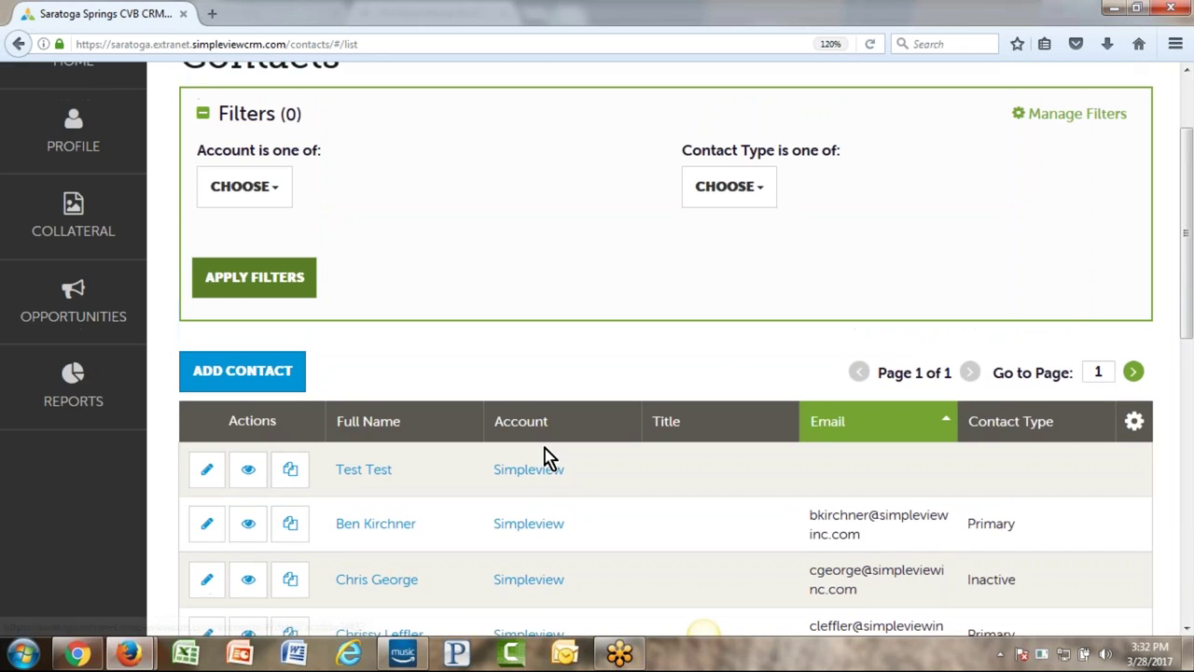
{"action": "scroll", "coordinate": [622, 496], "scroll_direction": "down", "scroll_amount": 4}
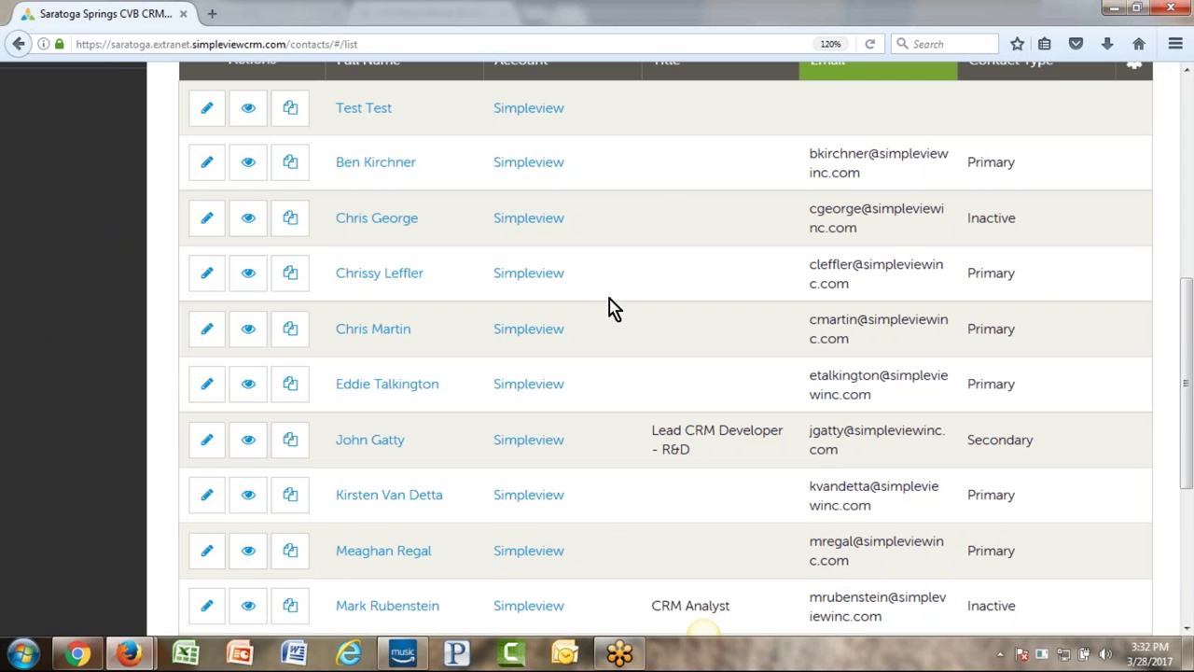
{"action": "scroll", "coordinate": [643, 416], "scroll_direction": "up", "scroll_amount": 4}
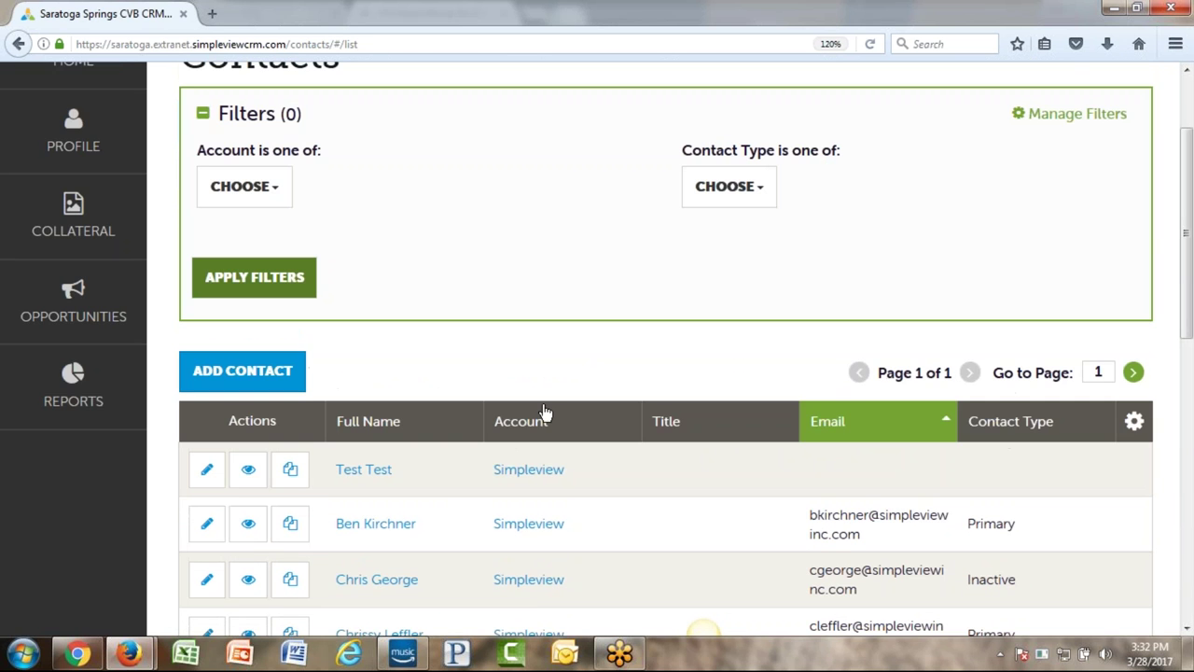
{"action": "scroll", "coordinate": [661, 486], "scroll_direction": "up", "scroll_amount": 2}
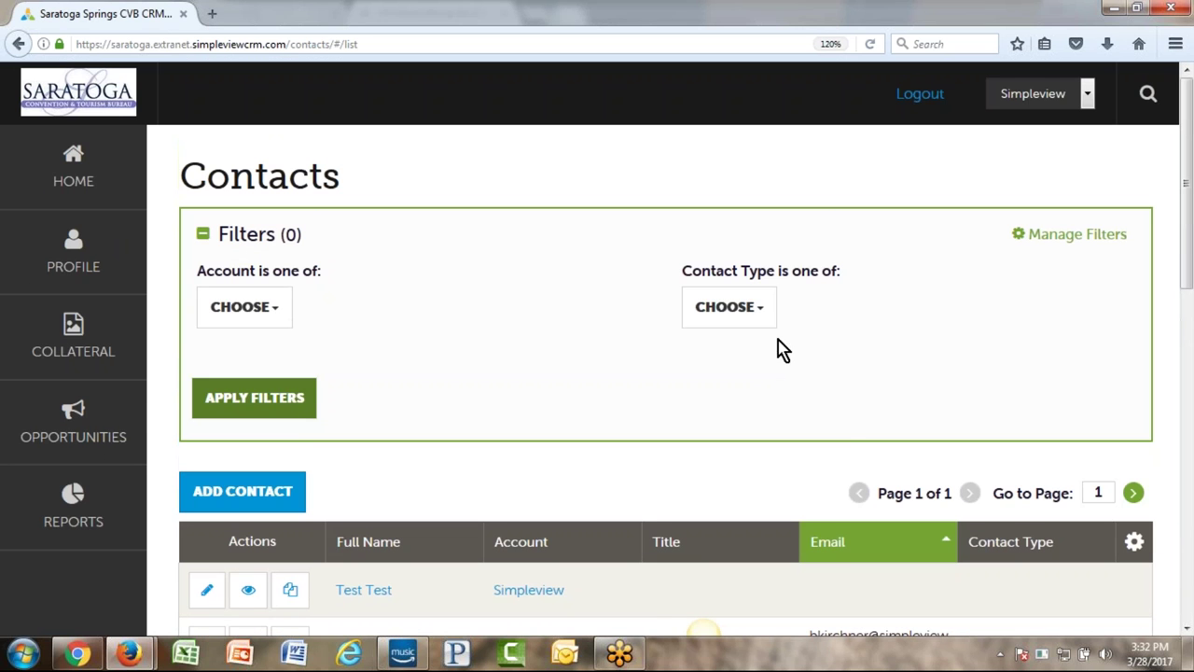
{"action": "left_click", "coordinate": [760, 318]}
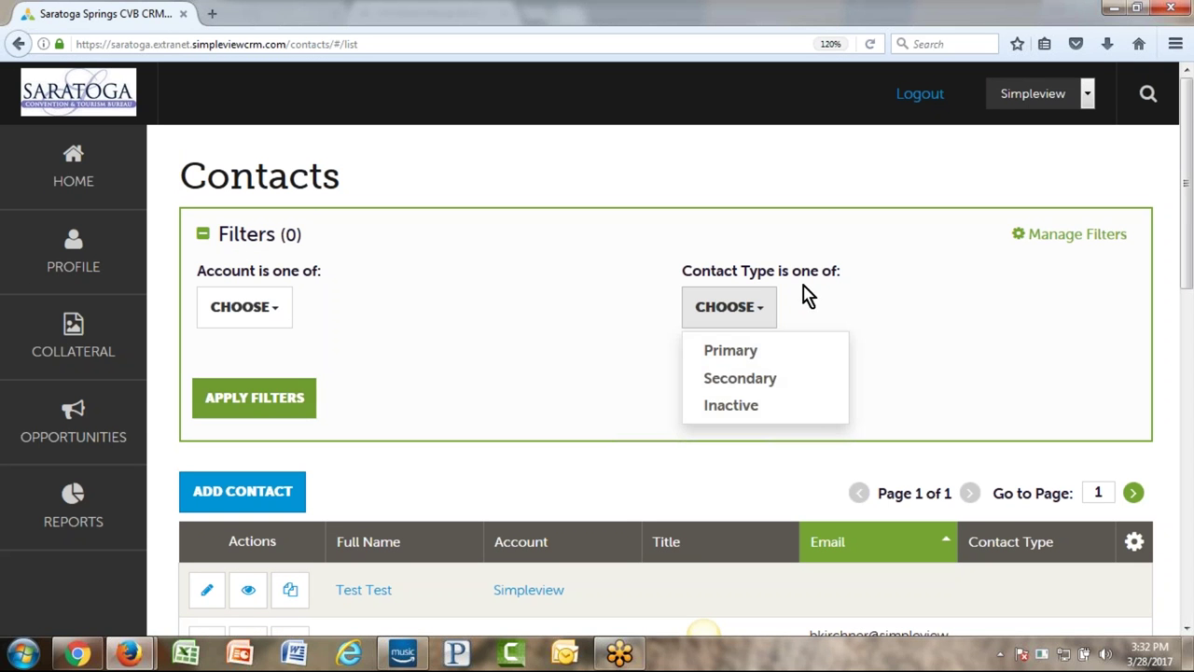
{"action": "left_click", "coordinate": [800, 350]}
{"action": "left_click", "coordinate": [739, 378]}
{"action": "left_click", "coordinate": [186, 406]}
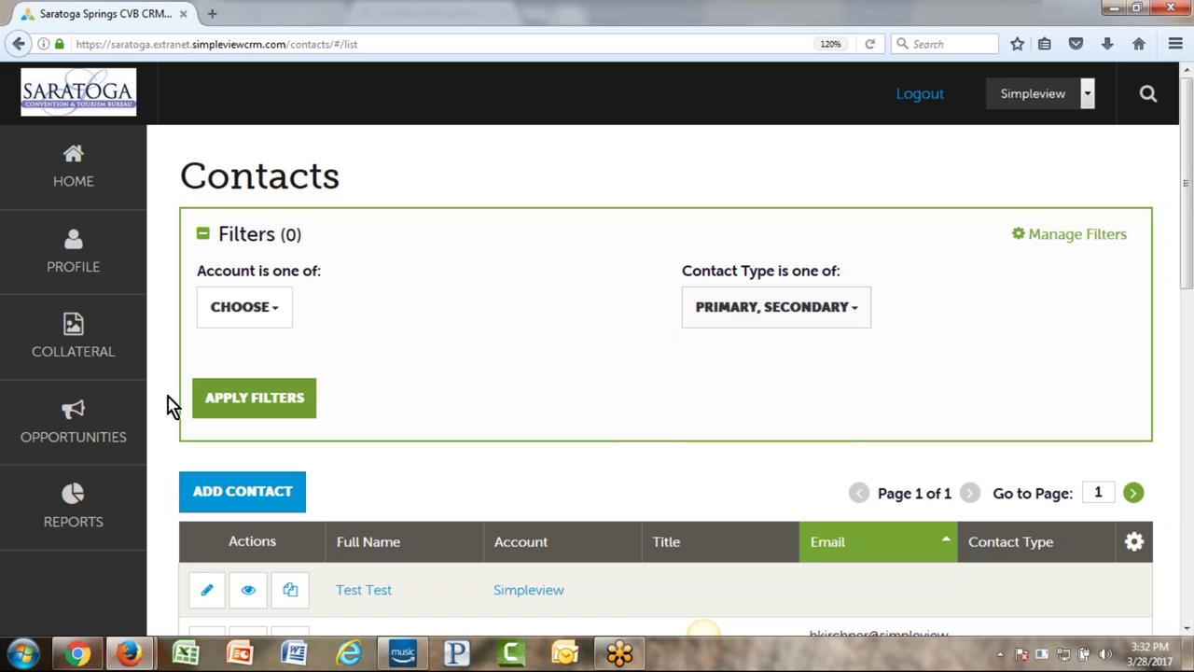
{"action": "left_click", "coordinate": [254, 397]}
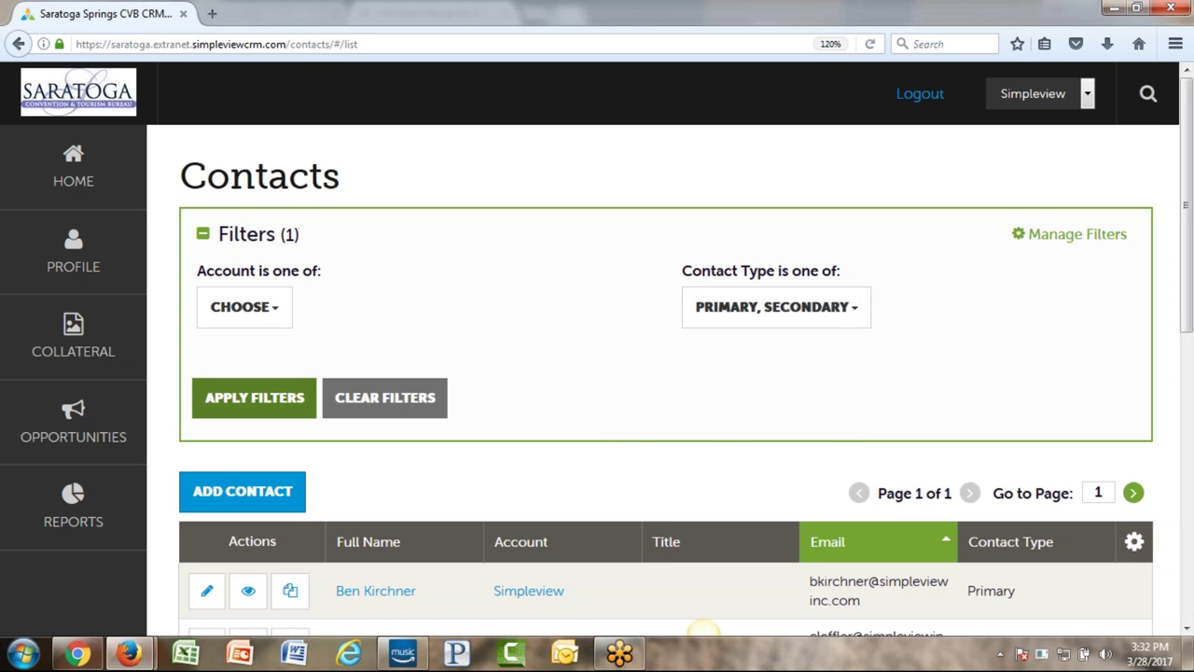
{"action": "scroll", "coordinate": [485, 328], "scroll_direction": "down", "scroll_amount": 3}
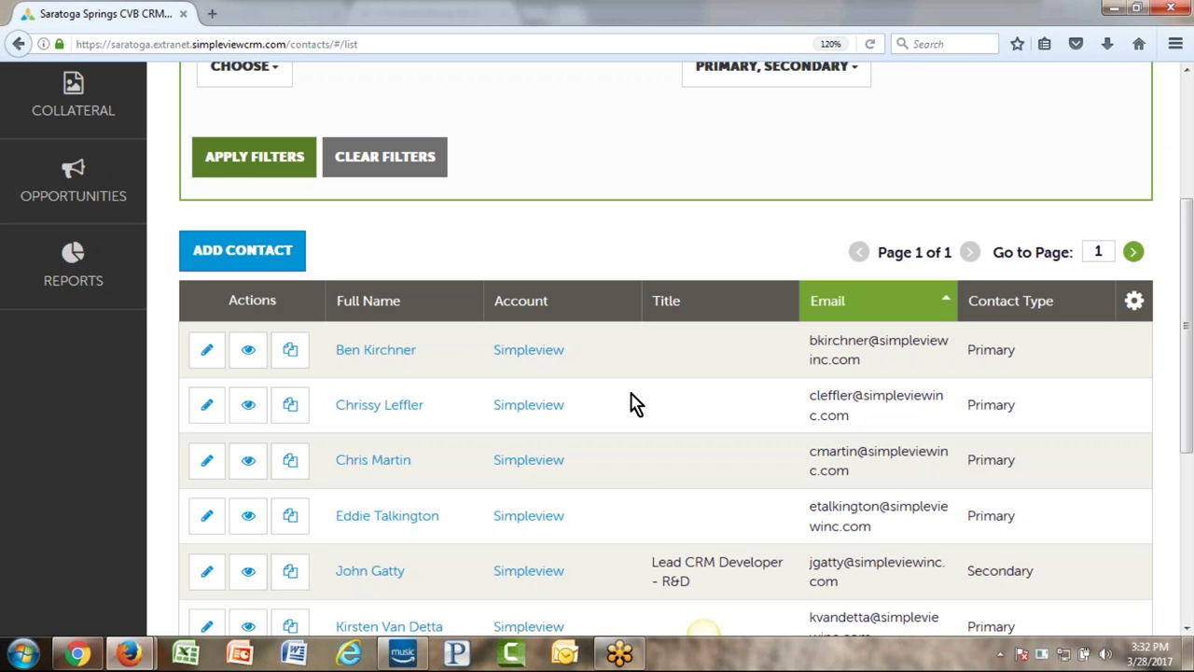
{"action": "scroll", "coordinate": [538, 442], "scroll_direction": "up", "scroll_amount": 2}
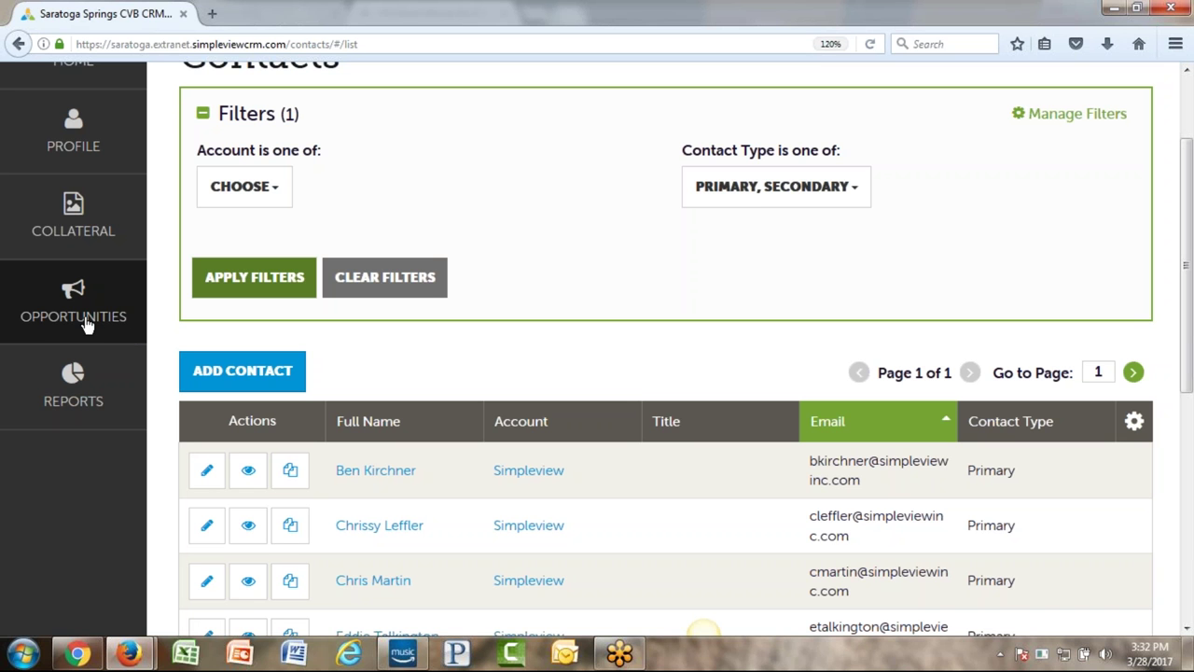
{"action": "left_click", "coordinate": [38, 211]}
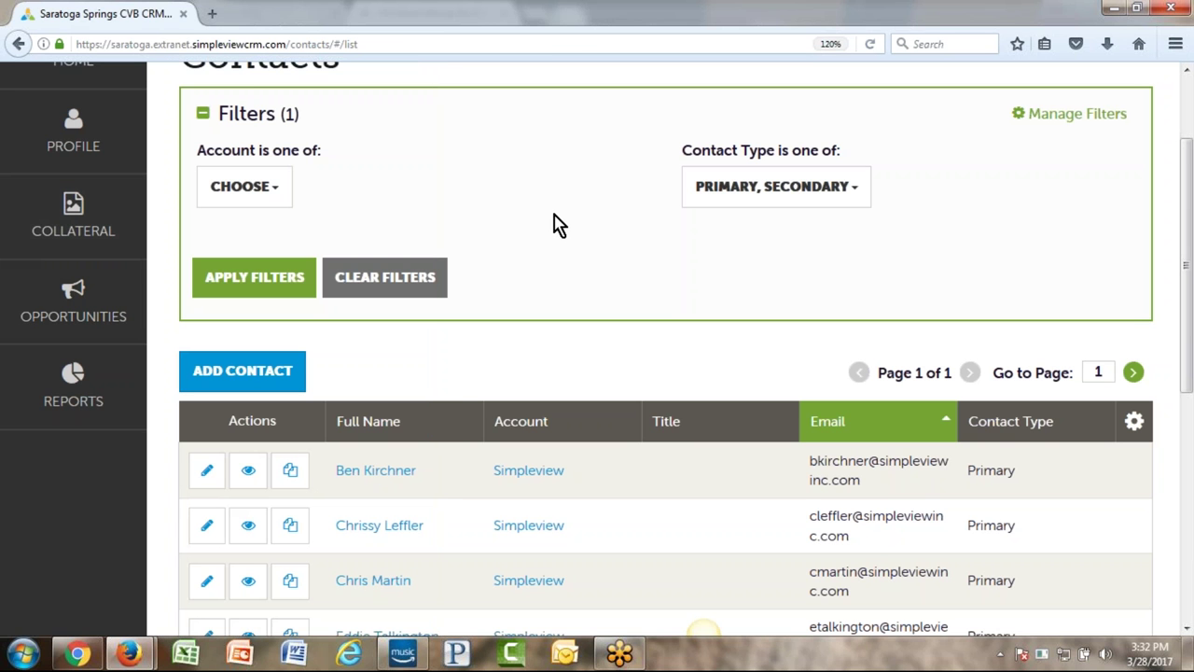
{"action": "scroll", "coordinate": [570, 242], "scroll_direction": "down", "scroll_amount": 2}
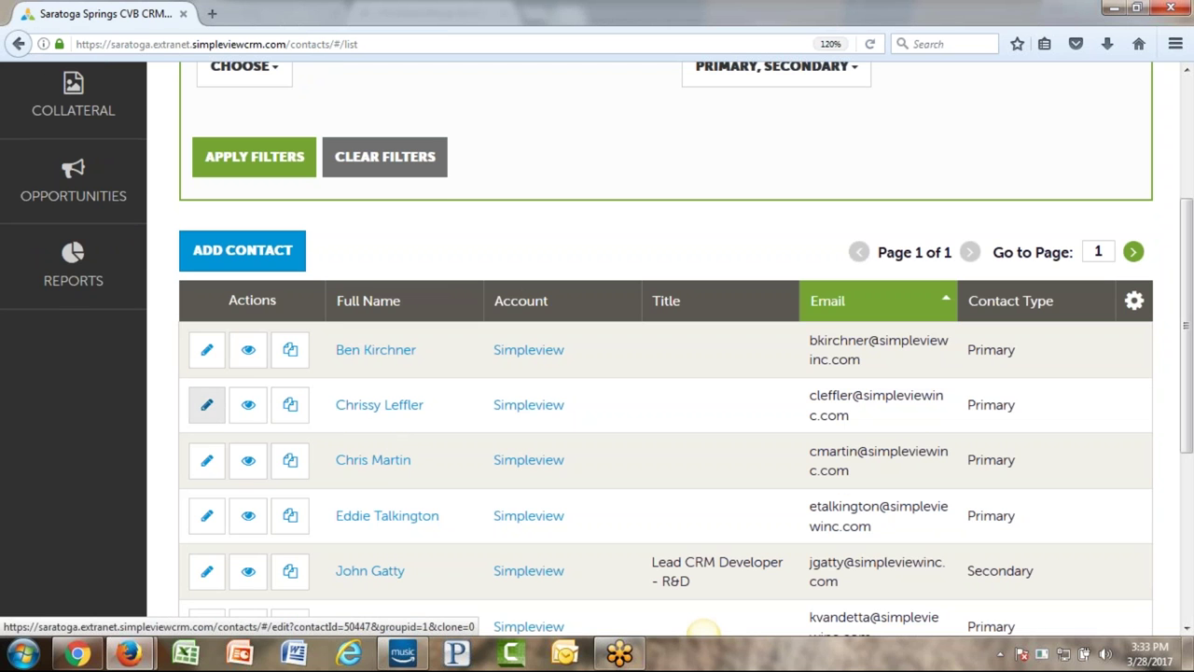
- Change the second contact's Contact Type to Inactive and save the record
{"action": "left_click", "coordinate": [209, 411]}
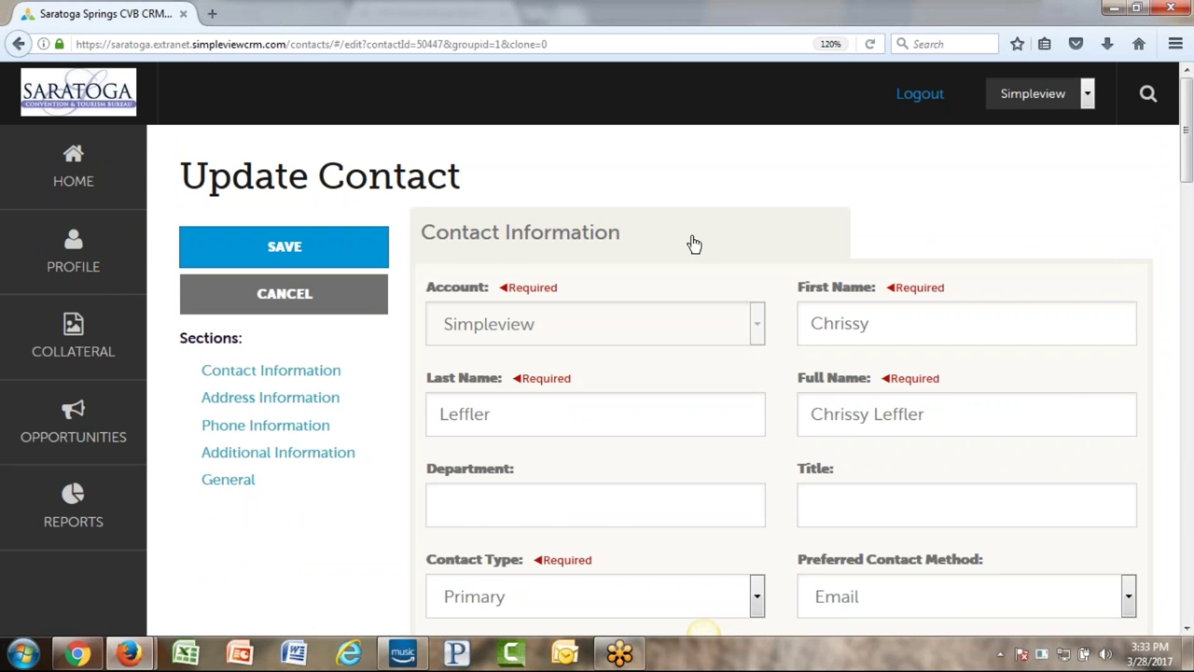
{"action": "scroll", "coordinate": [694, 242], "scroll_direction": "down", "scroll_amount": 4}
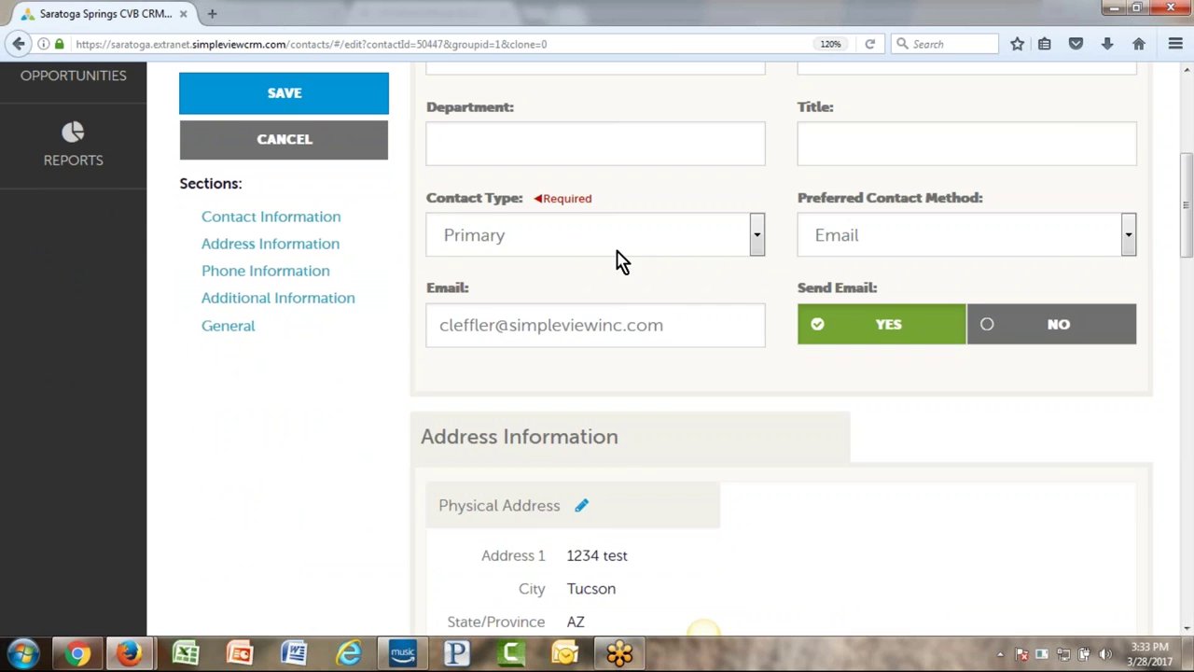
{"action": "left_click", "coordinate": [653, 240]}
{"action": "left_click", "coordinate": [558, 346]}
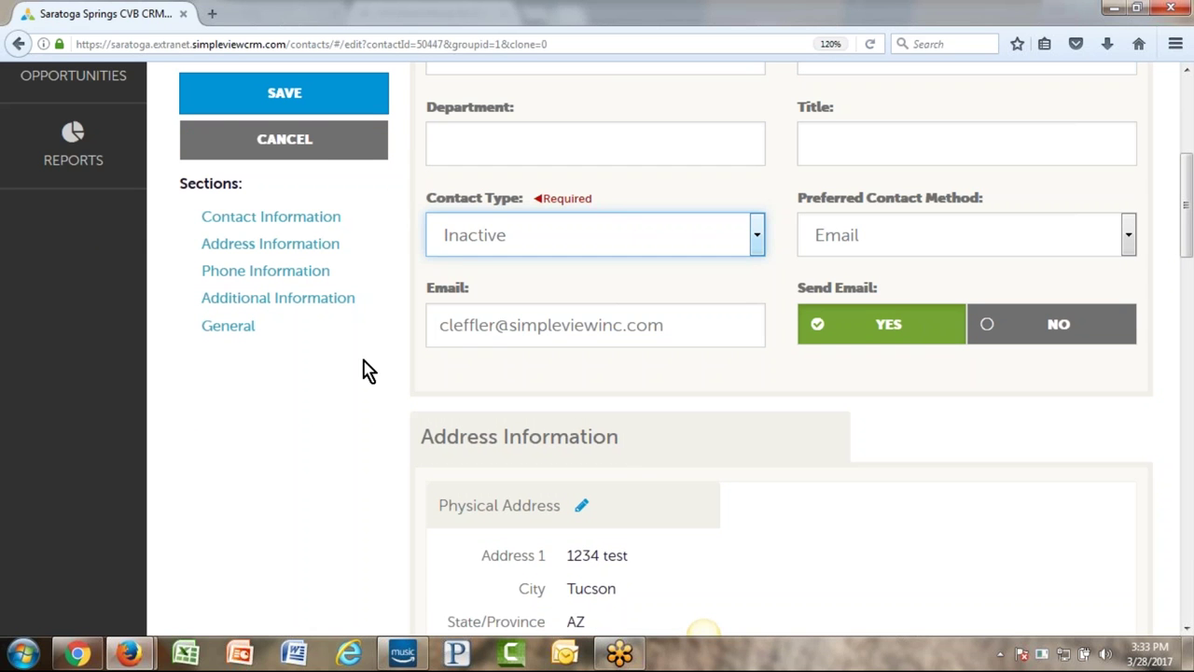
{"action": "left_click", "coordinate": [322, 100]}
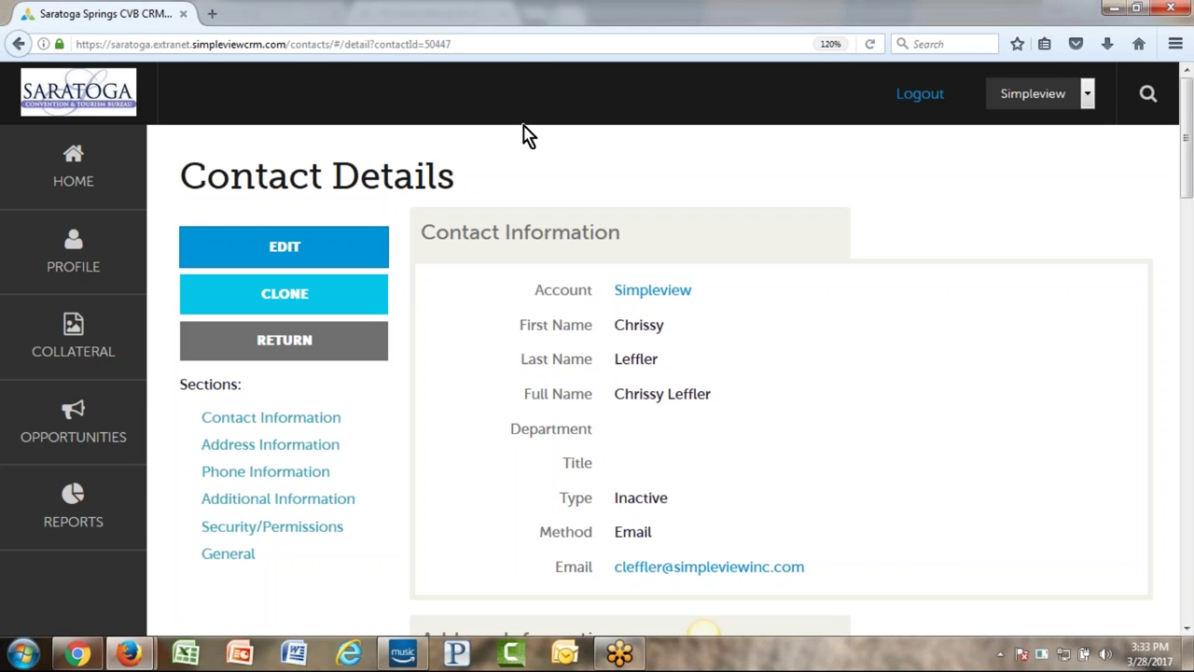
- Return from the Inactive contact's details to the Primary/Secondary-filtered Contacts list
{"action": "double_click", "coordinate": [681, 504]}
{"action": "left_click", "coordinate": [525, 492]}
{"action": "left_click", "coordinate": [40, 265]}
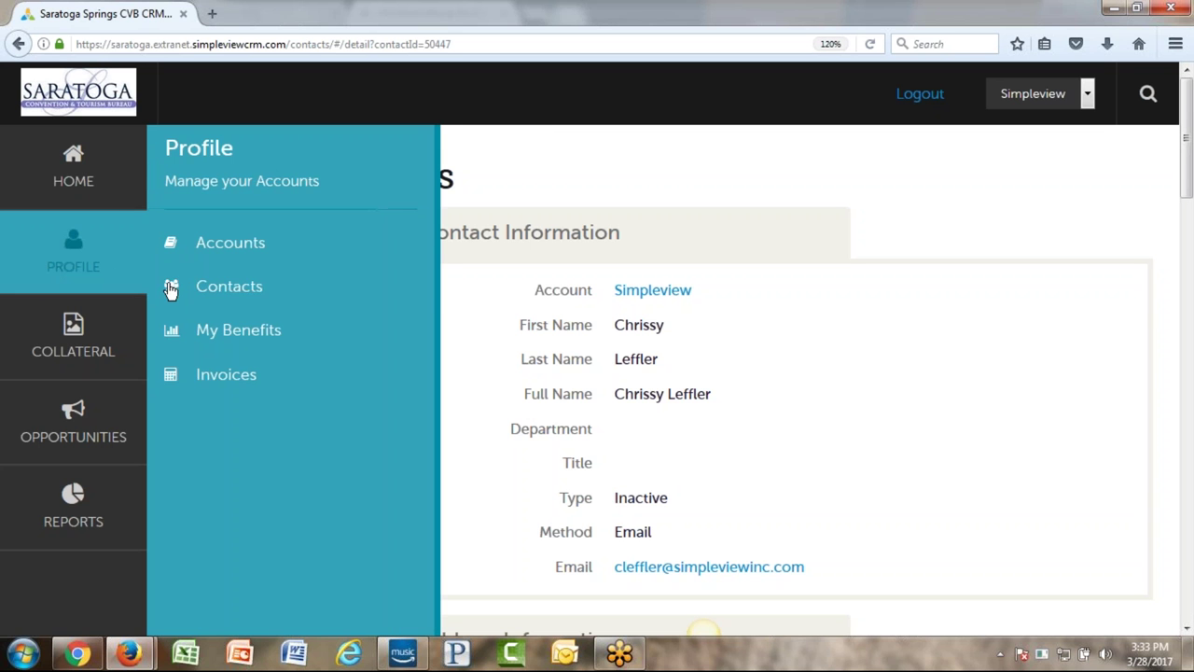
{"action": "left_click", "coordinate": [647, 197]}
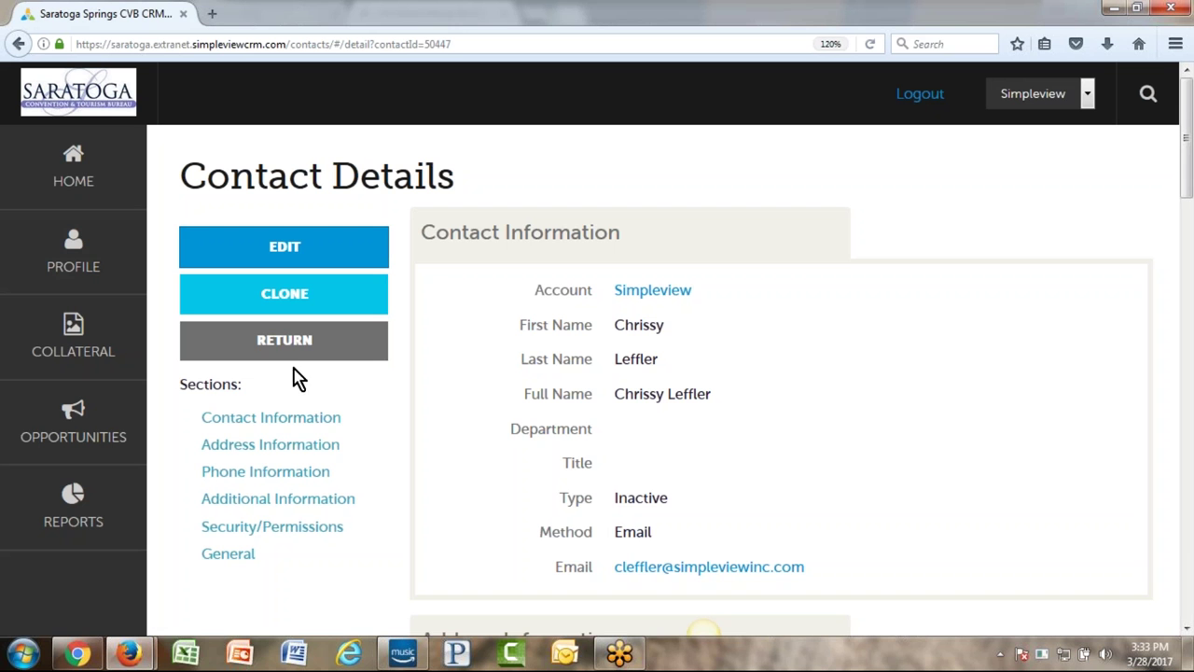
{"action": "left_click", "coordinate": [279, 344]}
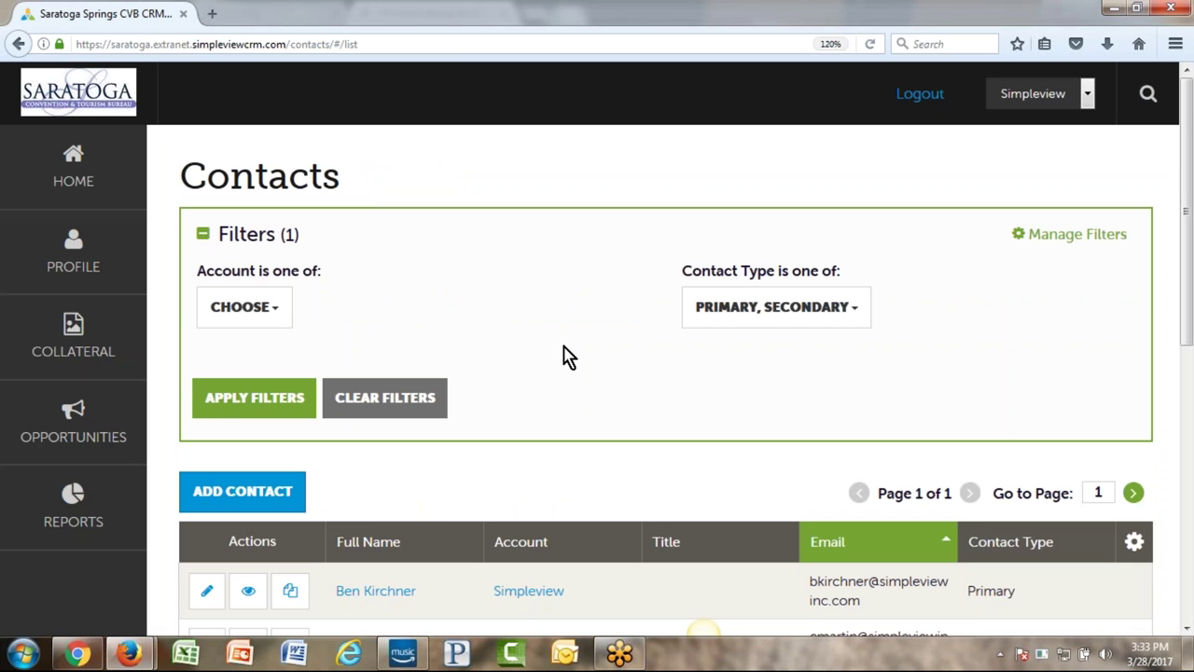
{"action": "scroll", "coordinate": [569, 357], "scroll_direction": "down", "scroll_amount": 3}
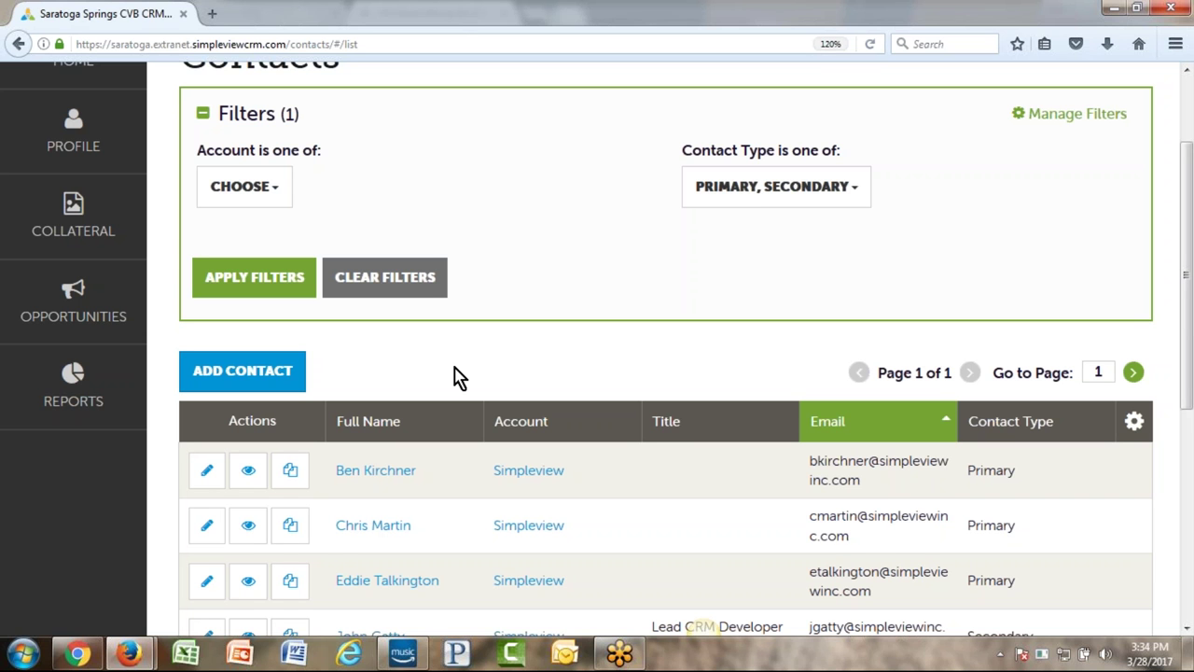
- Switch the Contact Type filter from Primary and Secondary to Inactive only, listing four contacts
{"action": "left_click", "coordinate": [812, 183]}
{"action": "left_click", "coordinate": [807, 233]}
{"action": "left_click", "coordinate": [797, 264]}
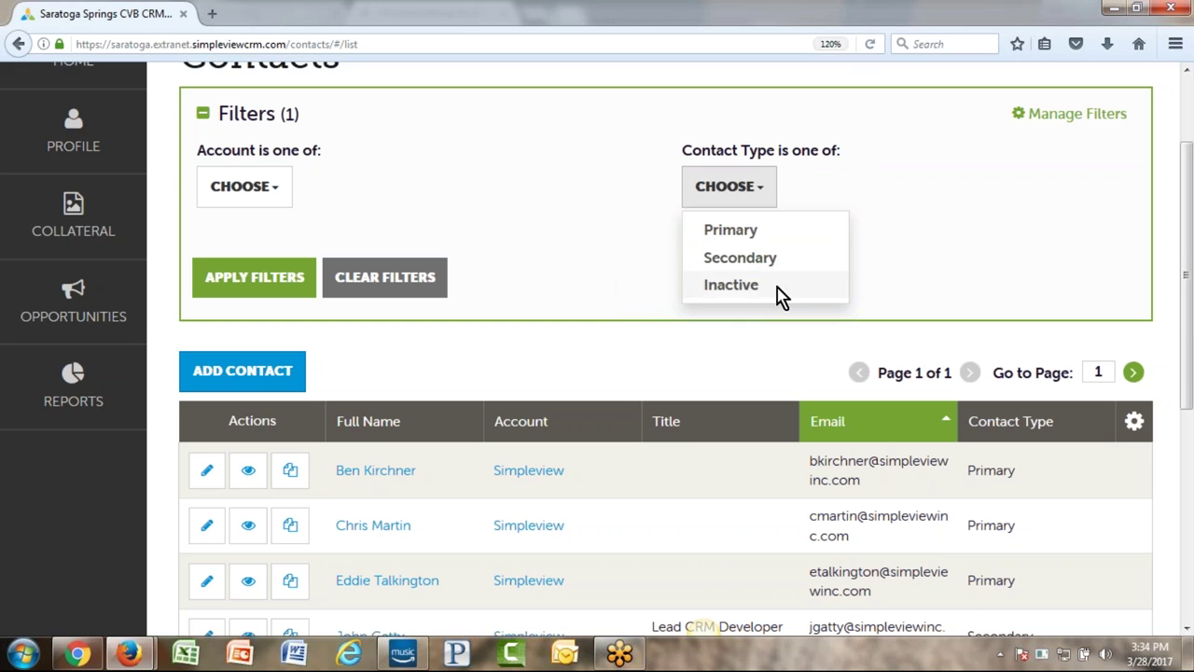
{"action": "left_click", "coordinate": [776, 293]}
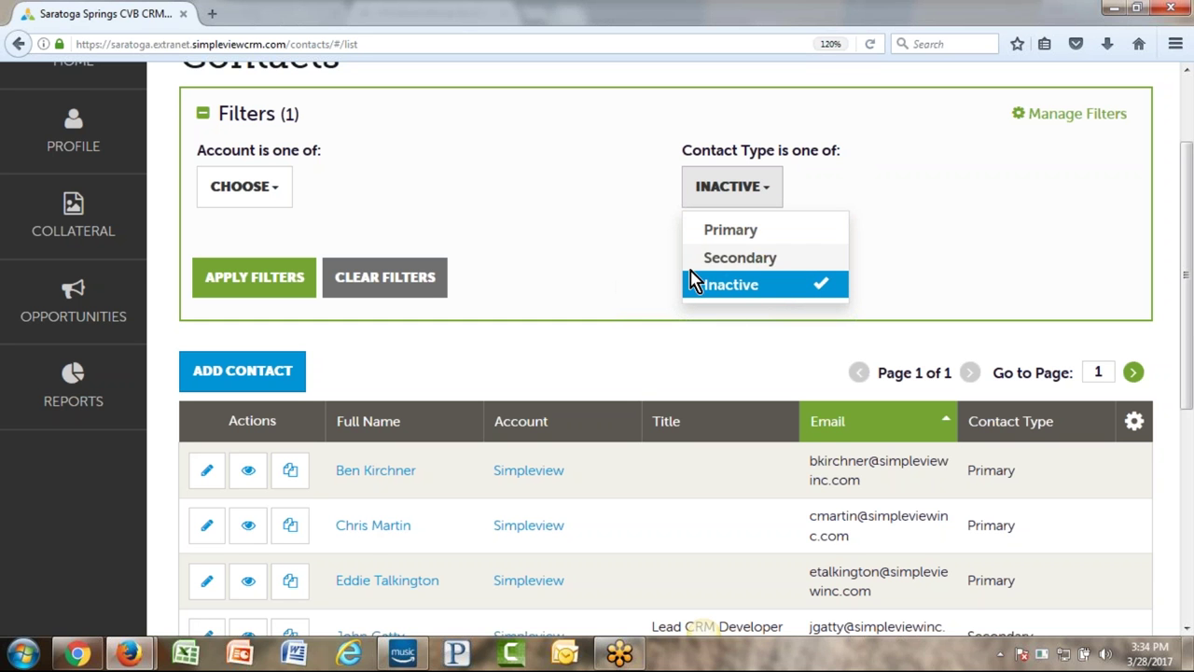
{"action": "left_click", "coordinate": [256, 282]}
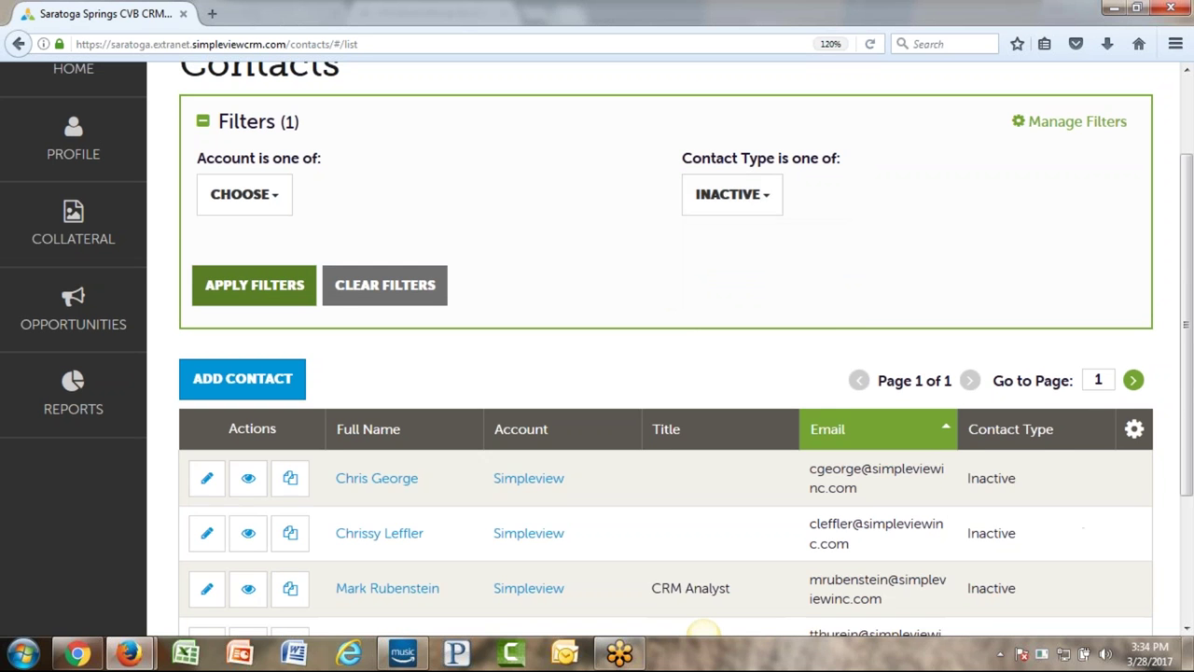
{"action": "scroll", "coordinate": [597, 305], "scroll_direction": "down", "scroll_amount": 1}
{"action": "scroll", "coordinate": [598, 305], "scroll_direction": "down", "scroll_amount": 1}
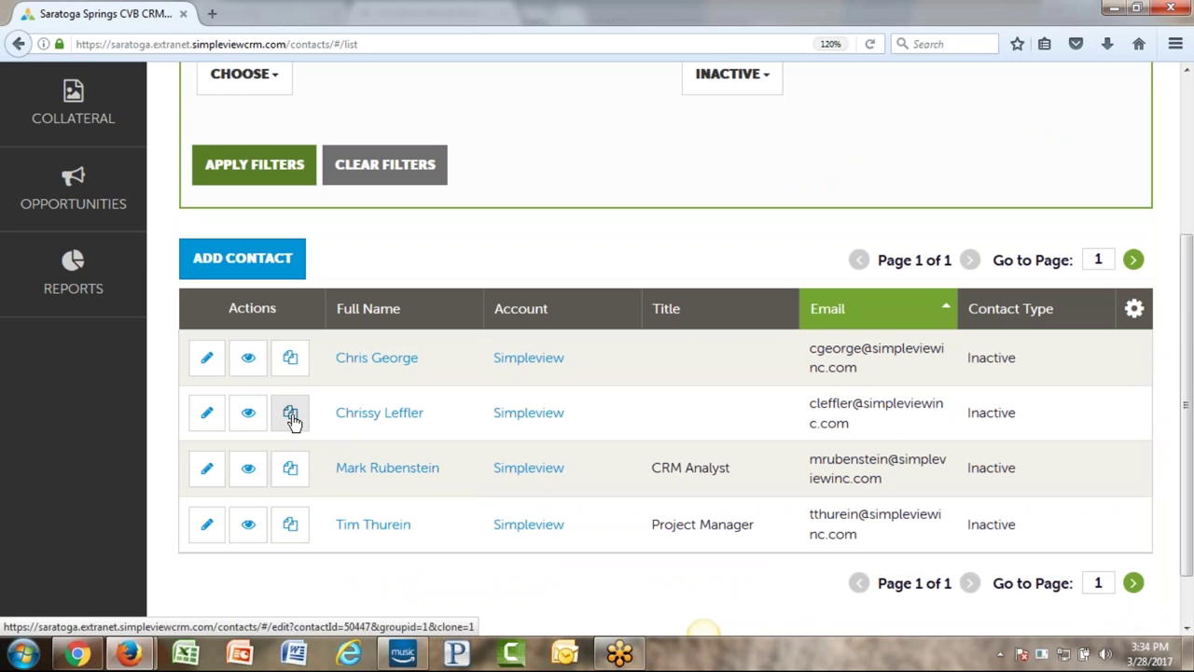
- Clone the second inactive contact and replace its first and last name with the new contact's name
{"action": "left_click", "coordinate": [292, 419]}
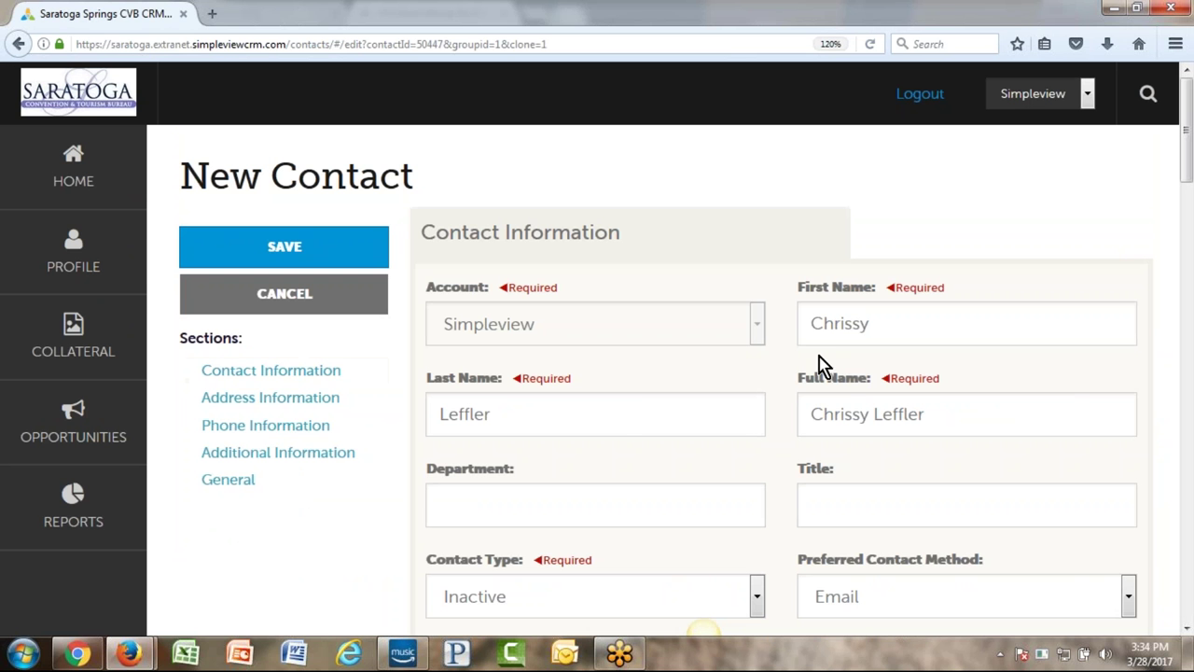
{"action": "double_click", "coordinate": [850, 324]}
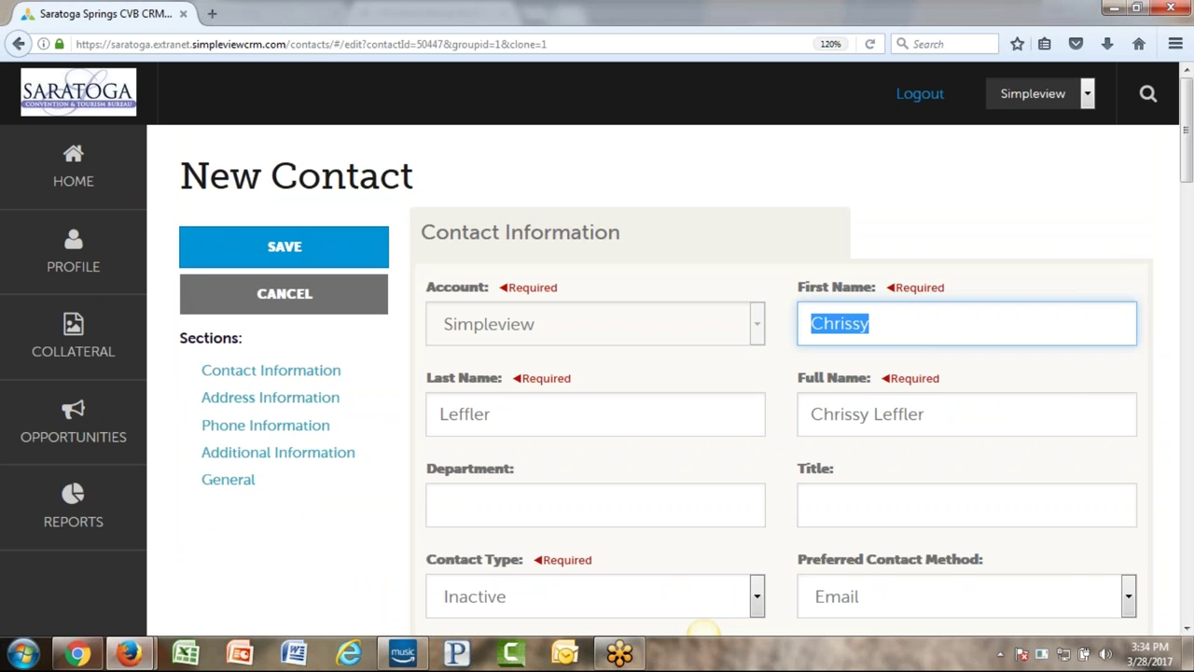
{"action": "key", "text": "Tab"}
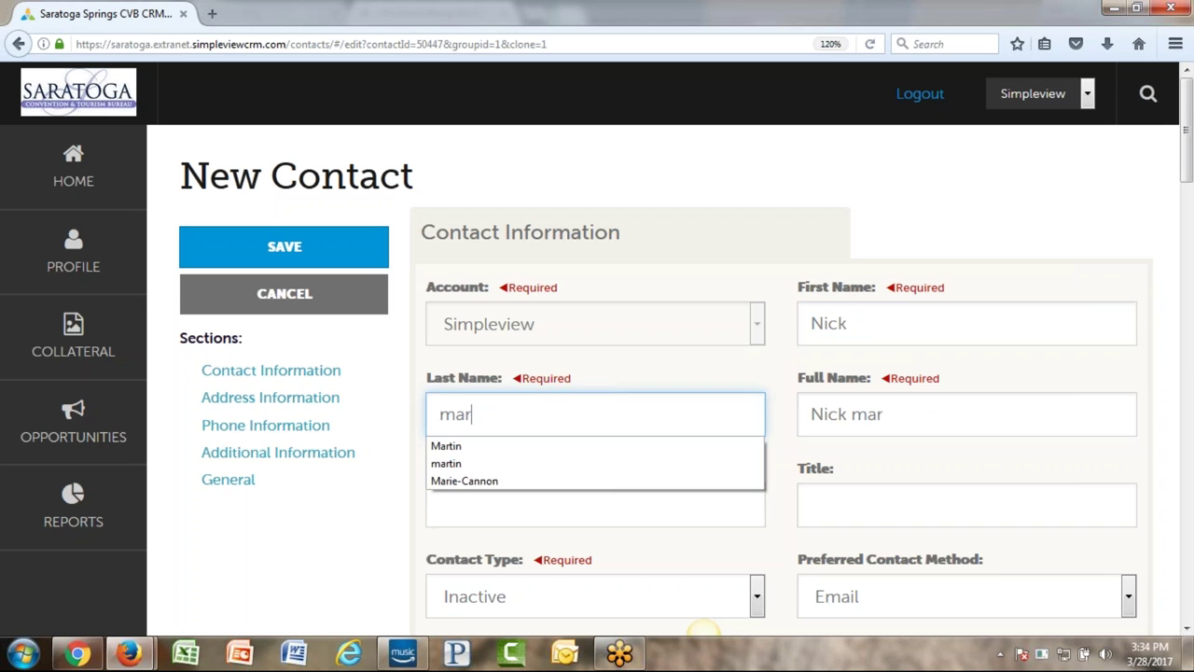
{"action": "key", "text": "Tab"}
{"action": "scroll", "coordinate": [784, 400], "scroll_direction": "down", "scroll_amount": 5}
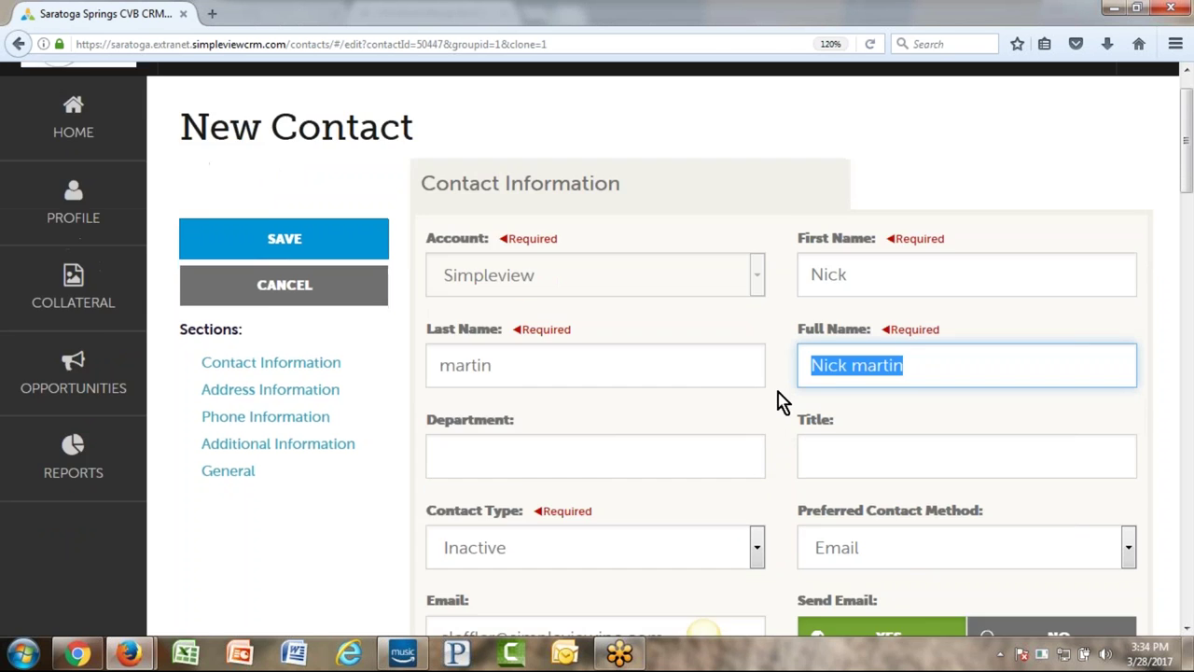
{"action": "left_click_drag", "start_coordinate": [679, 448], "coordinate": [419, 446]}
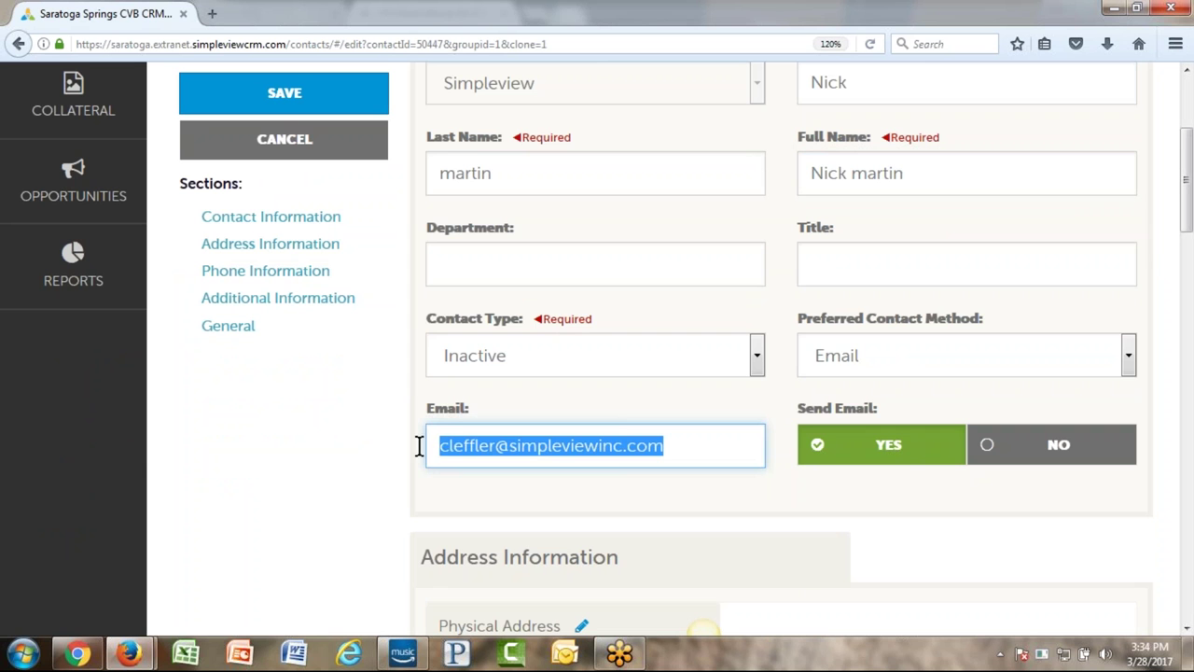
- Set the cloned contact's type to Primary and look over the rest of the form
{"action": "left_click", "coordinate": [768, 355]}
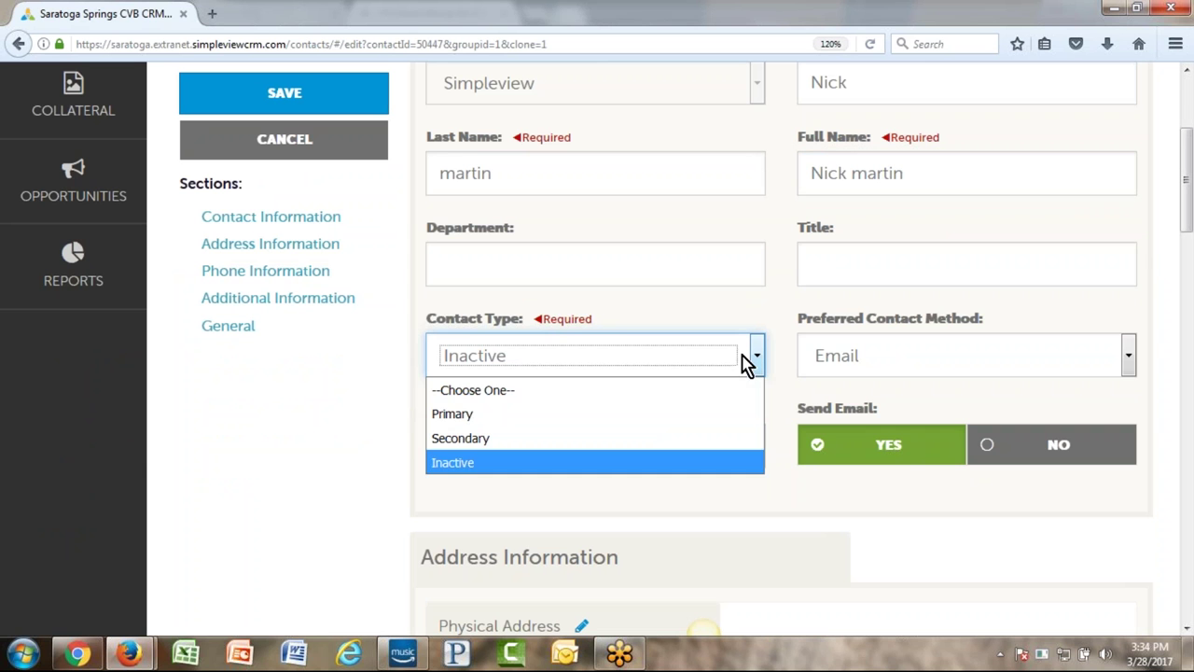
{"action": "left_click", "coordinate": [678, 416]}
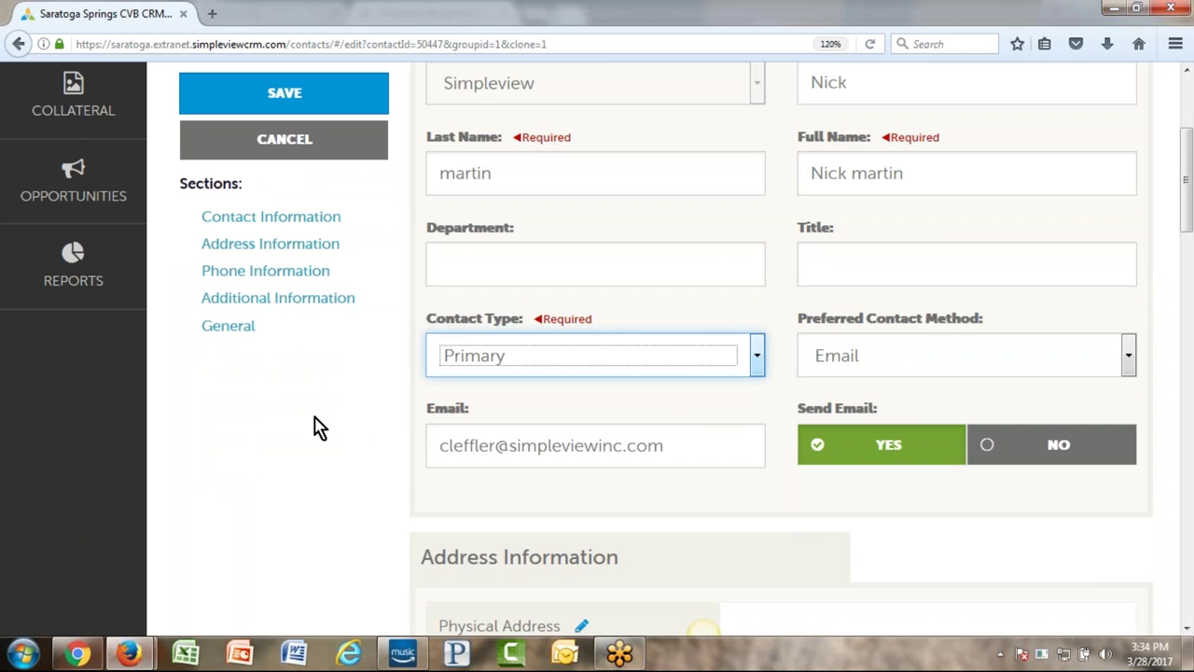
{"action": "scroll", "coordinate": [285, 421], "scroll_direction": "down", "scroll_amount": 5}
{"action": "scroll", "coordinate": [286, 421], "scroll_direction": "down", "scroll_amount": 1}
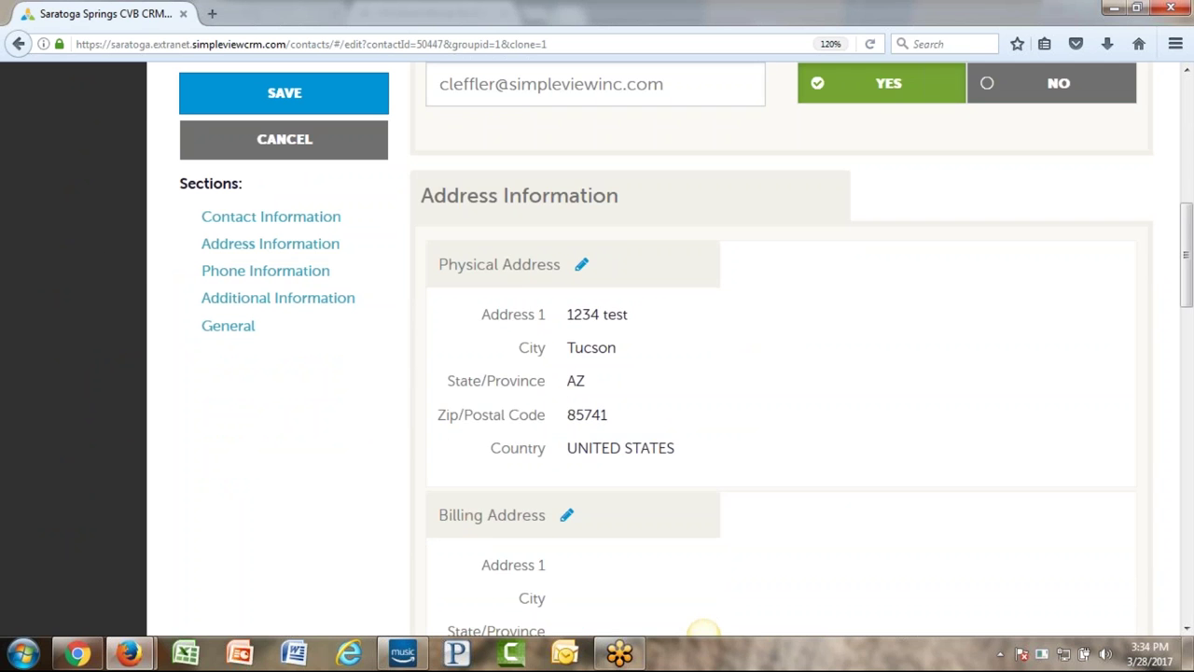
{"action": "scroll", "coordinate": [345, 446], "scroll_direction": "down", "scroll_amount": 13}
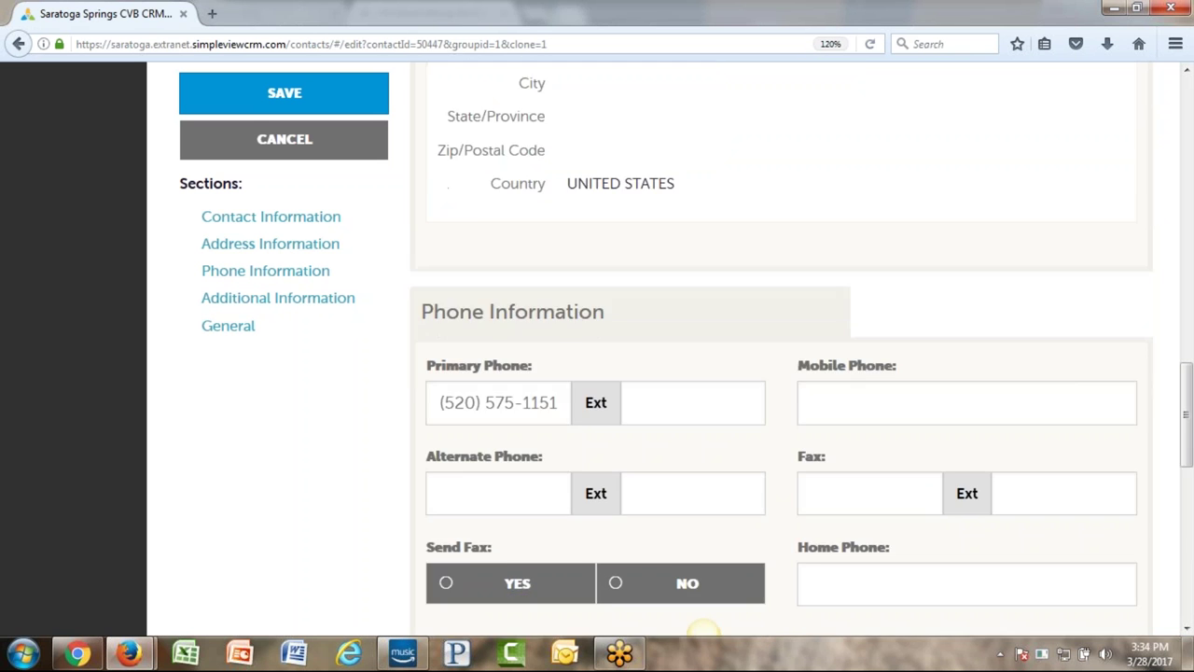
{"action": "scroll", "coordinate": [718, 376], "scroll_direction": "down", "scroll_amount": 10}
{"action": "scroll", "coordinate": [463, 421], "scroll_direction": "up", "scroll_amount": 20}
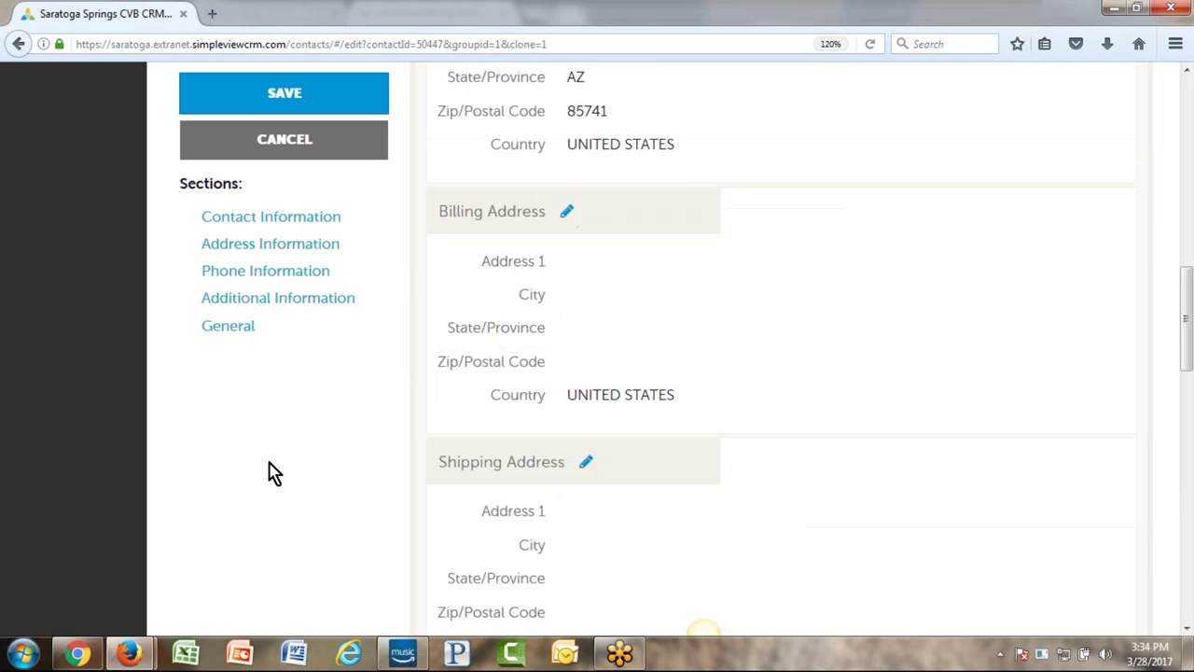
{"action": "scroll", "coordinate": [275, 472], "scroll_direction": "up", "scroll_amount": 15}
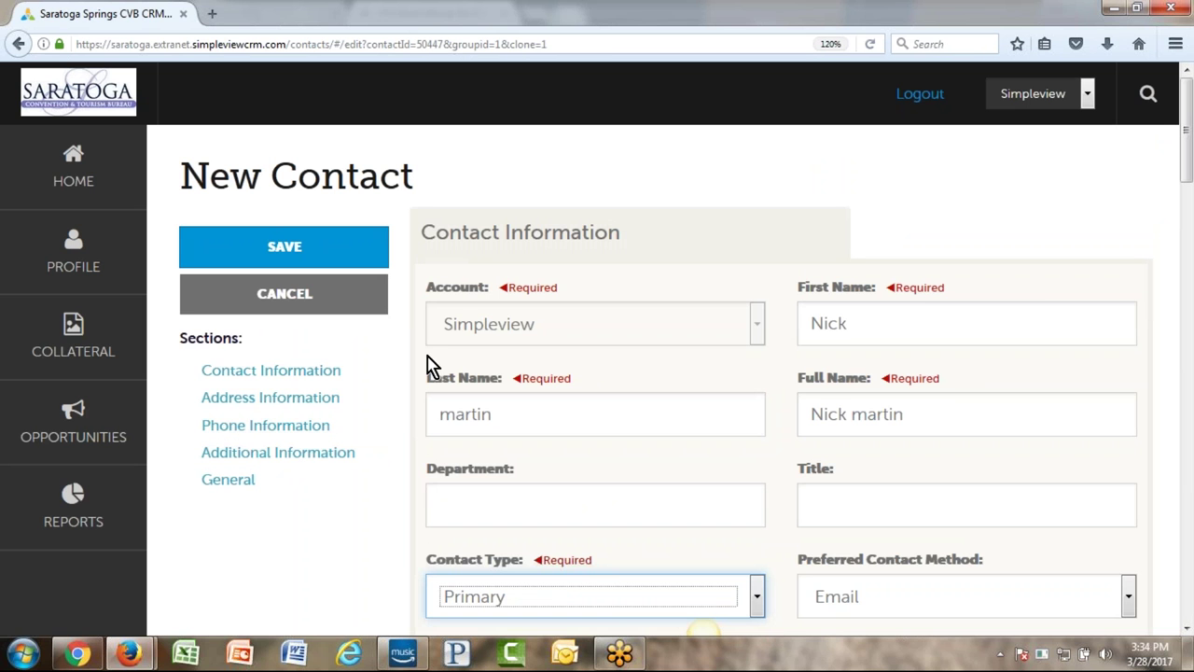
- Cancel the cloned contact and open a blank New Contact form for the Simpleview account
{"action": "left_click", "coordinate": [290, 301]}
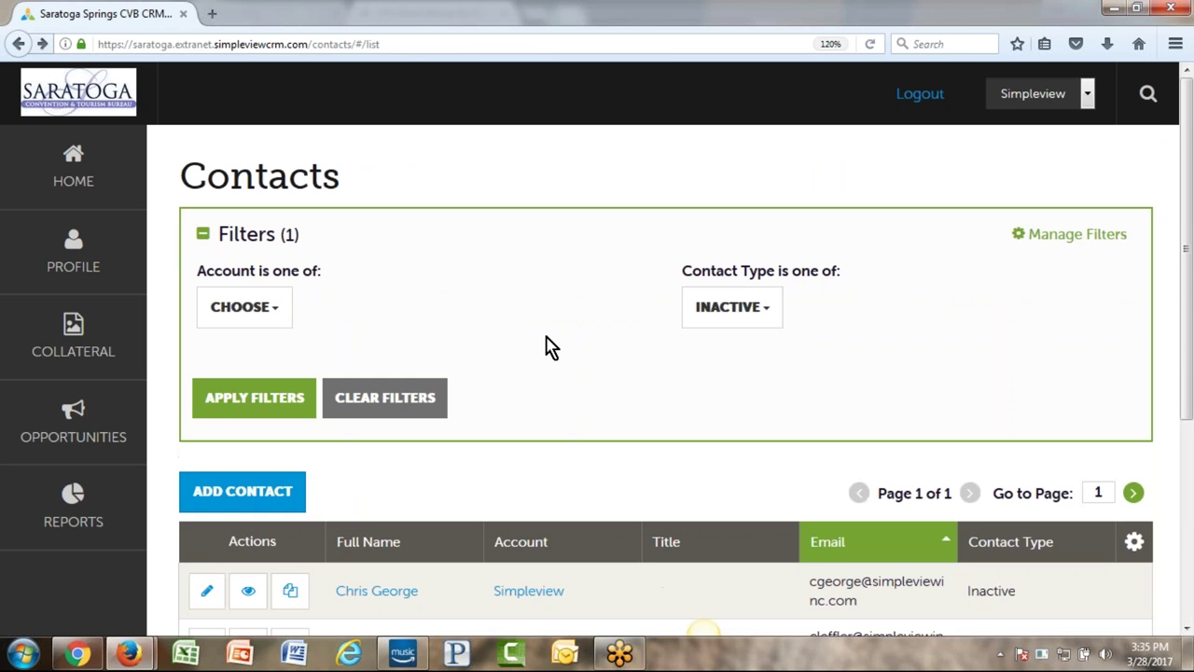
{"action": "scroll", "coordinate": [572, 343], "scroll_direction": "down", "scroll_amount": 3}
{"action": "scroll", "coordinate": [572, 343], "scroll_direction": "down", "scroll_amount": 2}
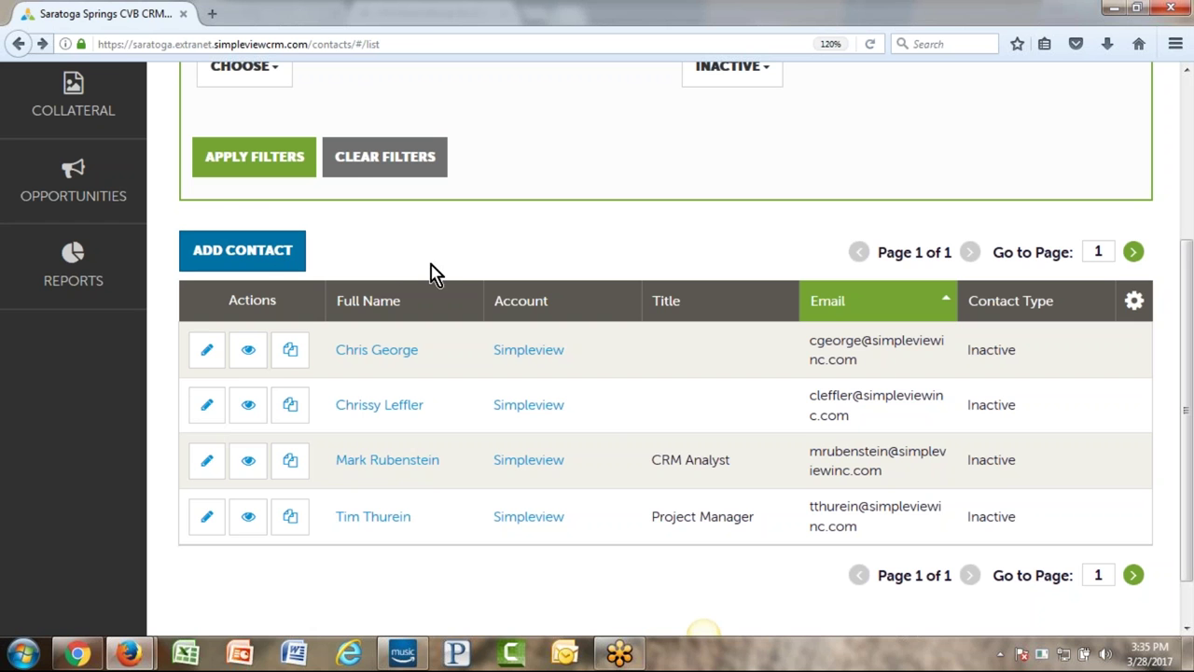
{"action": "left_click", "coordinate": [262, 261]}
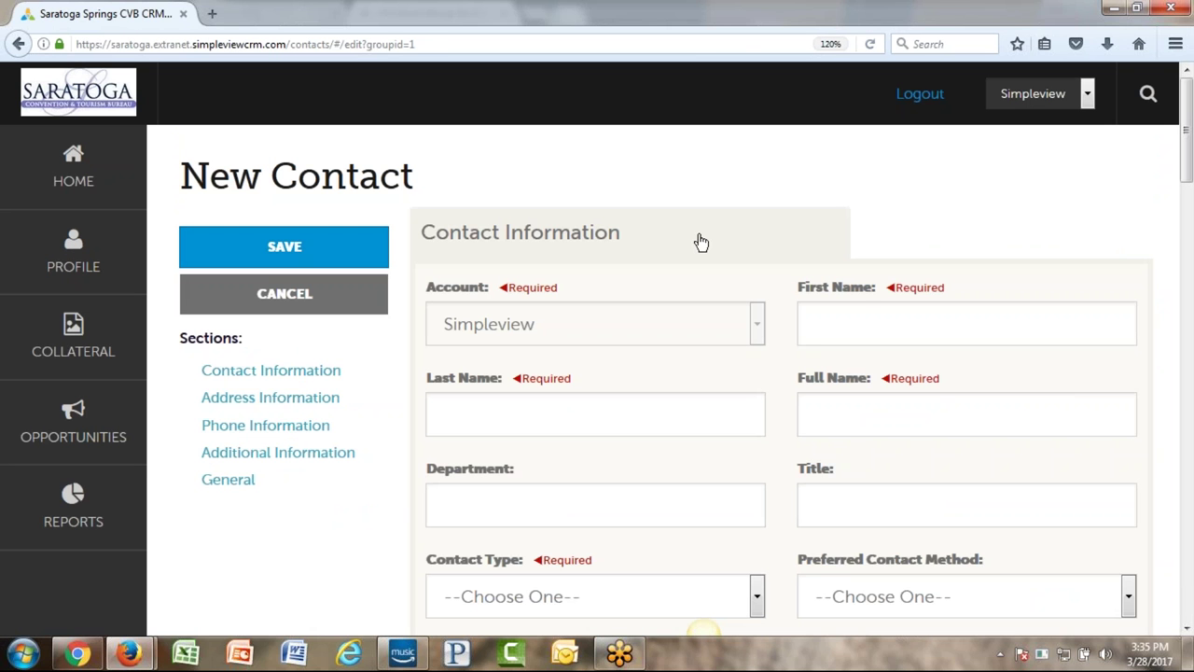
- Enter the contact's first and last name in the New Contact form
{"action": "left_click", "coordinate": [864, 317]}
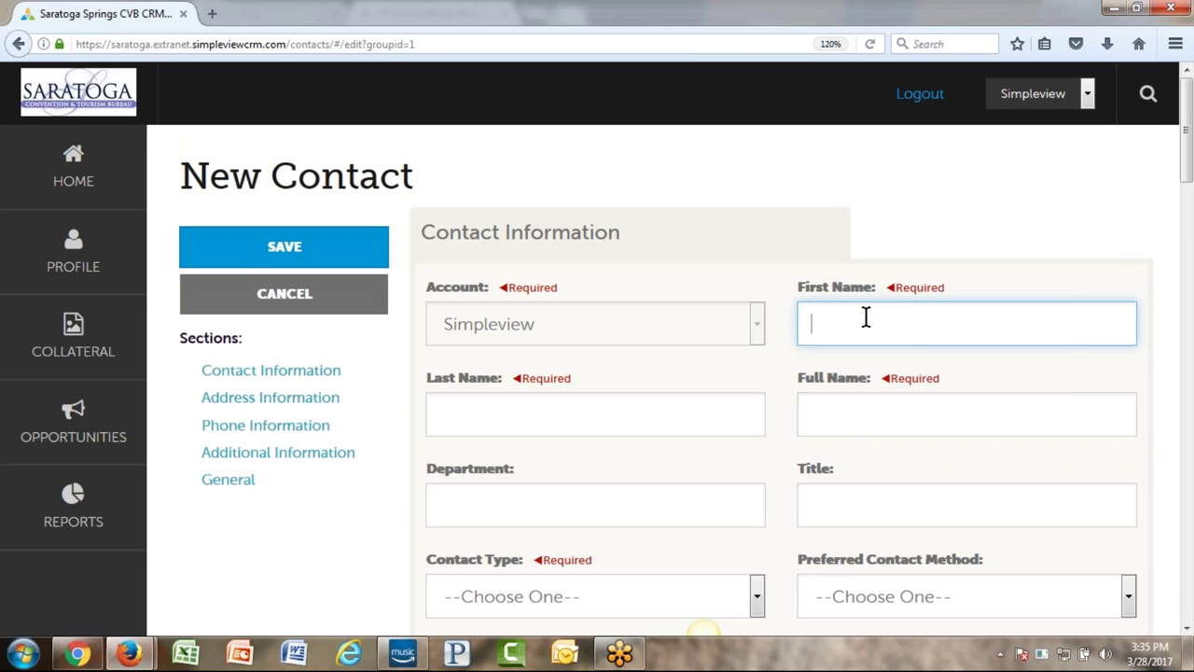
{"action": "key", "text": "Tab"}
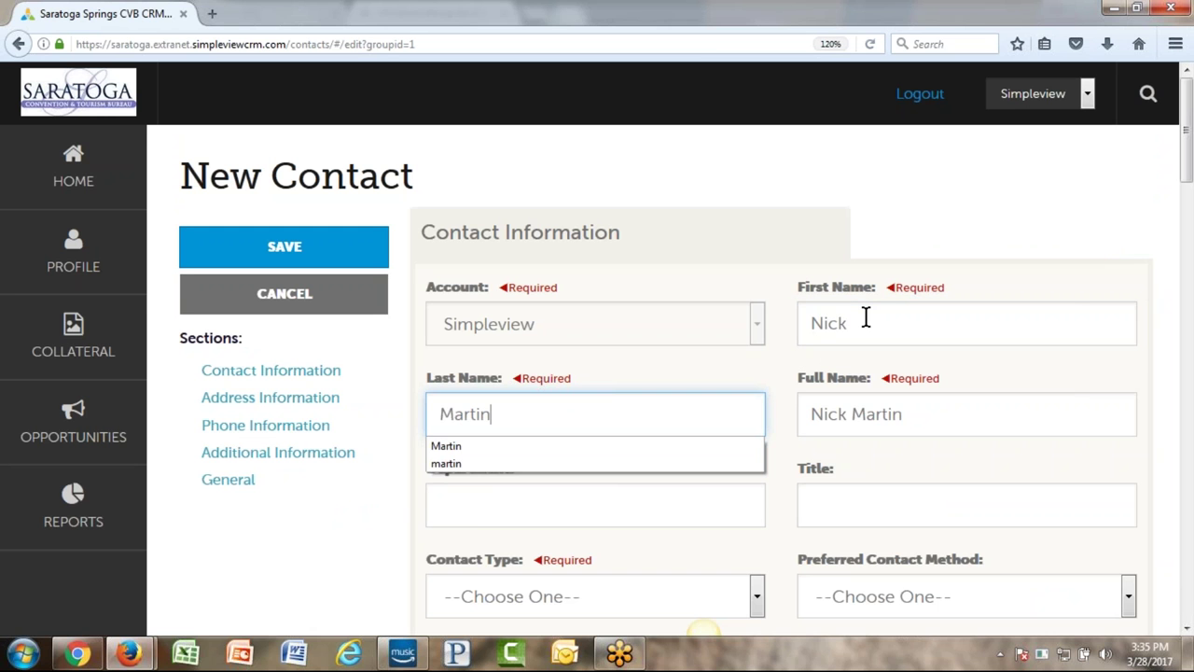
- Step through the full name, Department and Title fields, leaving them blank
{"action": "left_click", "coordinate": [948, 411]}
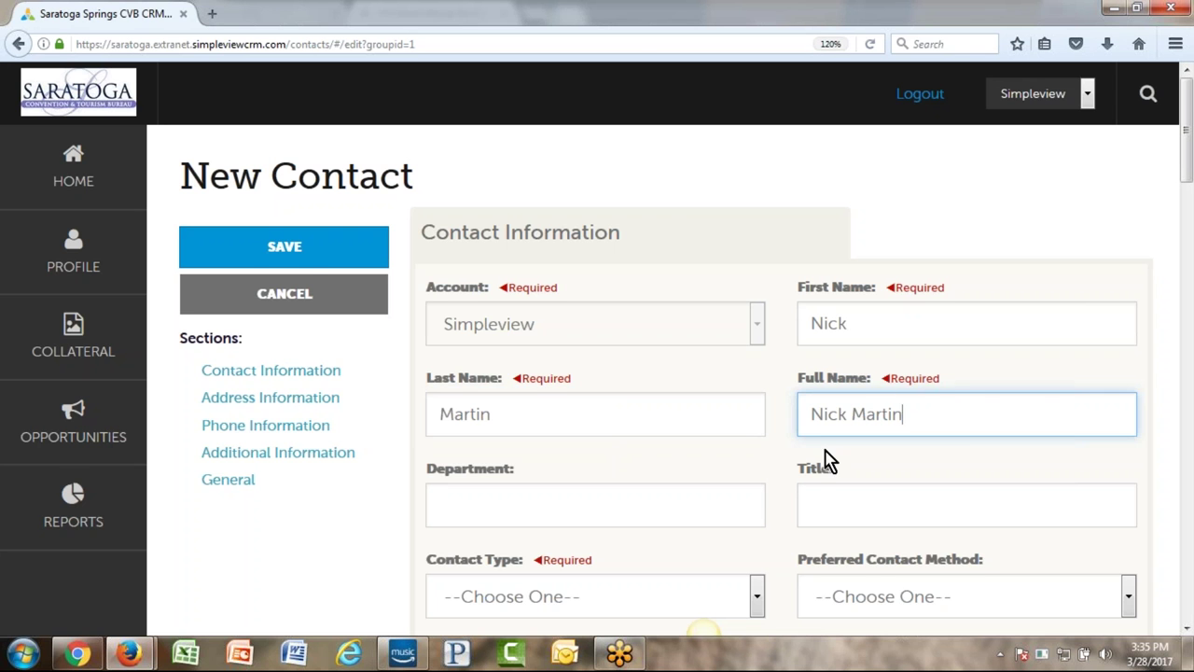
{"action": "scroll", "coordinate": [942, 373], "scroll_direction": "down", "scroll_amount": 4}
{"action": "left_click", "coordinate": [509, 268]}
{"action": "left_click", "coordinate": [859, 263]}
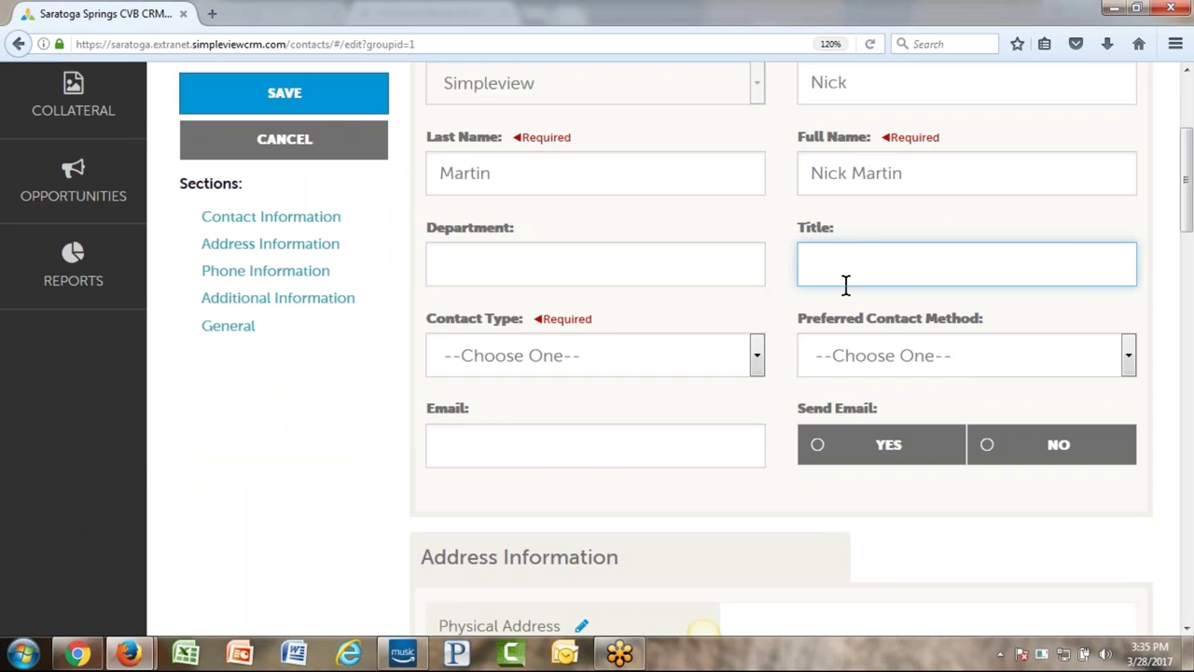
{"action": "scroll", "coordinate": [845, 283], "scroll_direction": "up", "scroll_amount": 2}
{"action": "left_click_drag", "start_coordinate": [583, 271], "coordinate": [515, 272]}
{"action": "left_click_drag", "start_coordinate": [933, 268], "coordinate": [886, 270]}
{"action": "left_click", "coordinate": [501, 389]}
{"action": "left_click", "coordinate": [869, 390]}
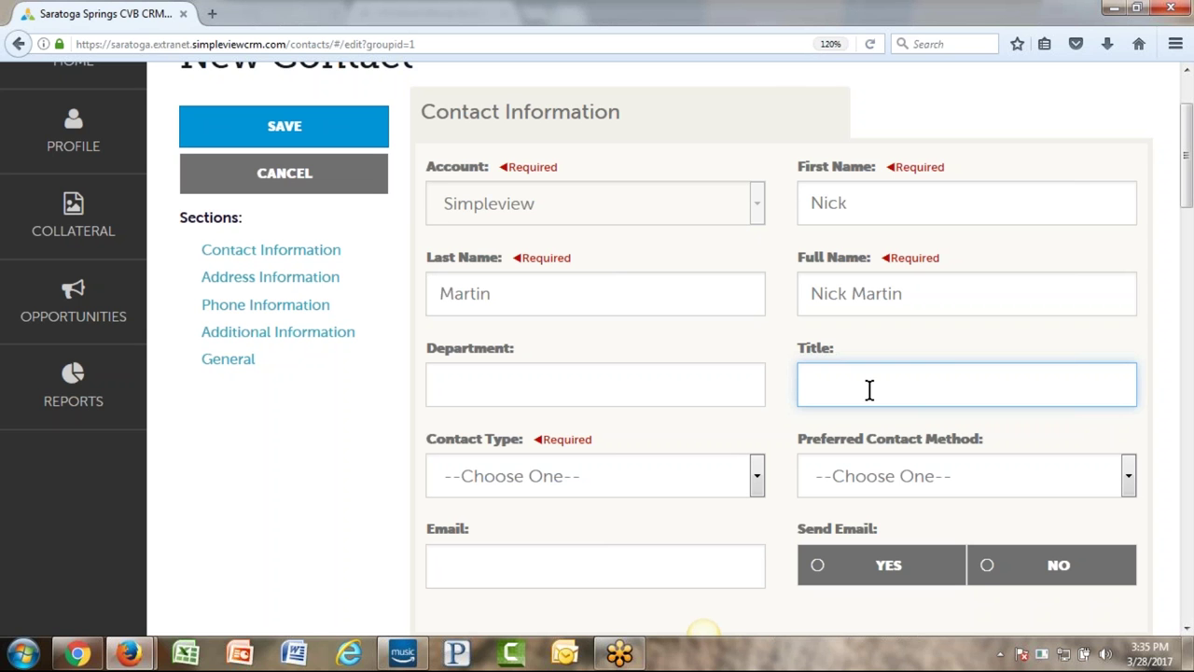
{"action": "left_click", "coordinate": [728, 383]}
{"action": "left_click", "coordinate": [808, 383]}
- Set Contact Type to Primary and Preferred Contact Method to Email
{"action": "scroll", "coordinate": [373, 408], "scroll_direction": "down", "scroll_amount": 2}
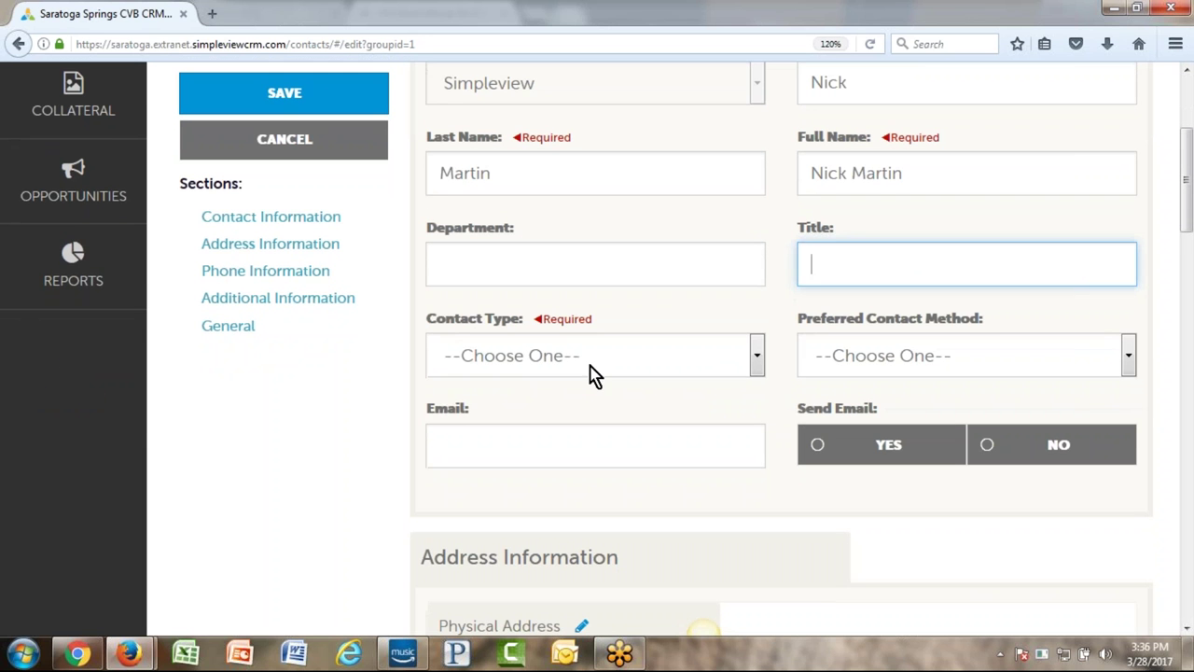
{"action": "left_click", "coordinate": [593, 368]}
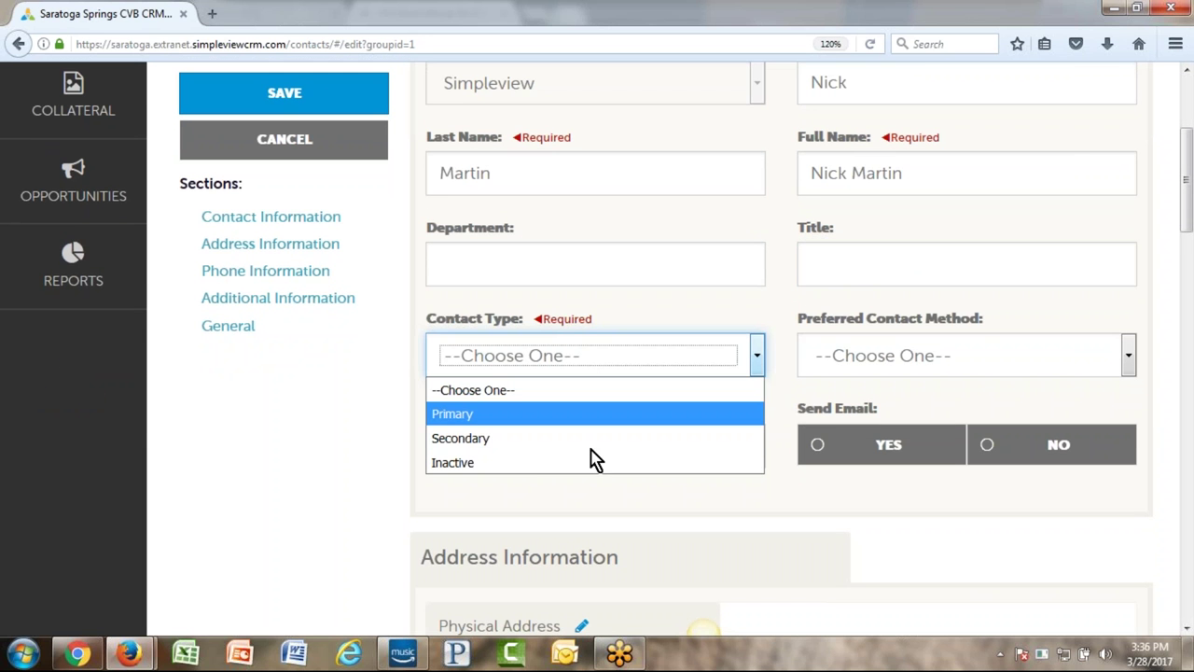
{"action": "left_click", "coordinate": [594, 426]}
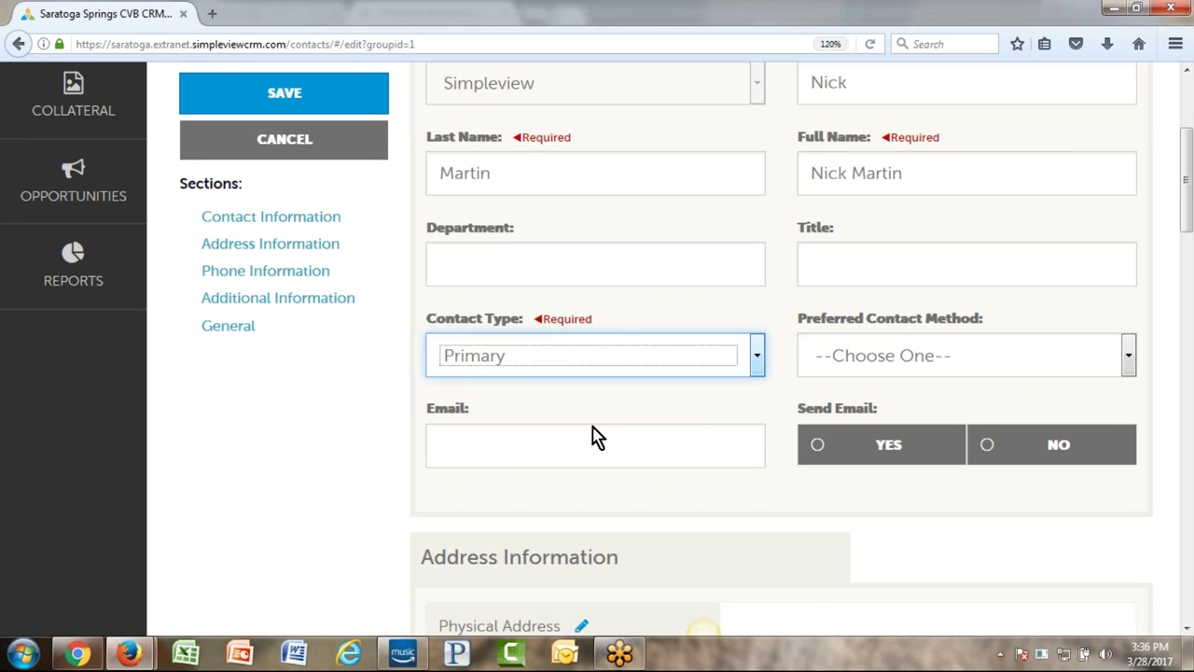
{"action": "left_click", "coordinate": [1069, 358]}
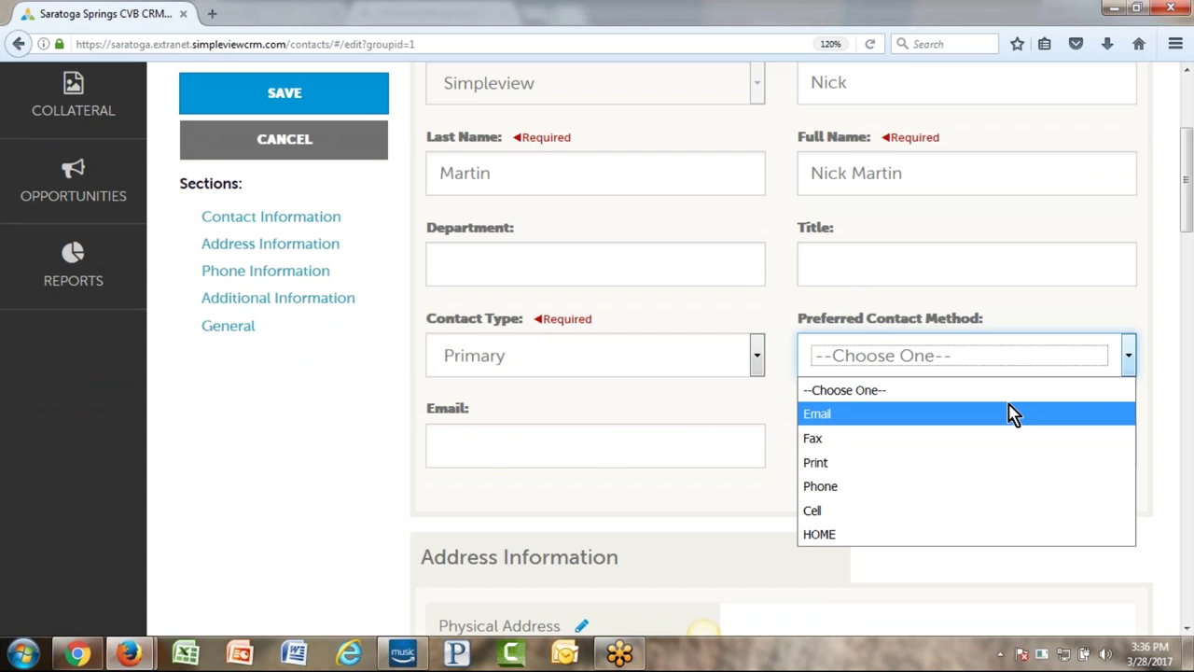
{"action": "left_click", "coordinate": [955, 413]}
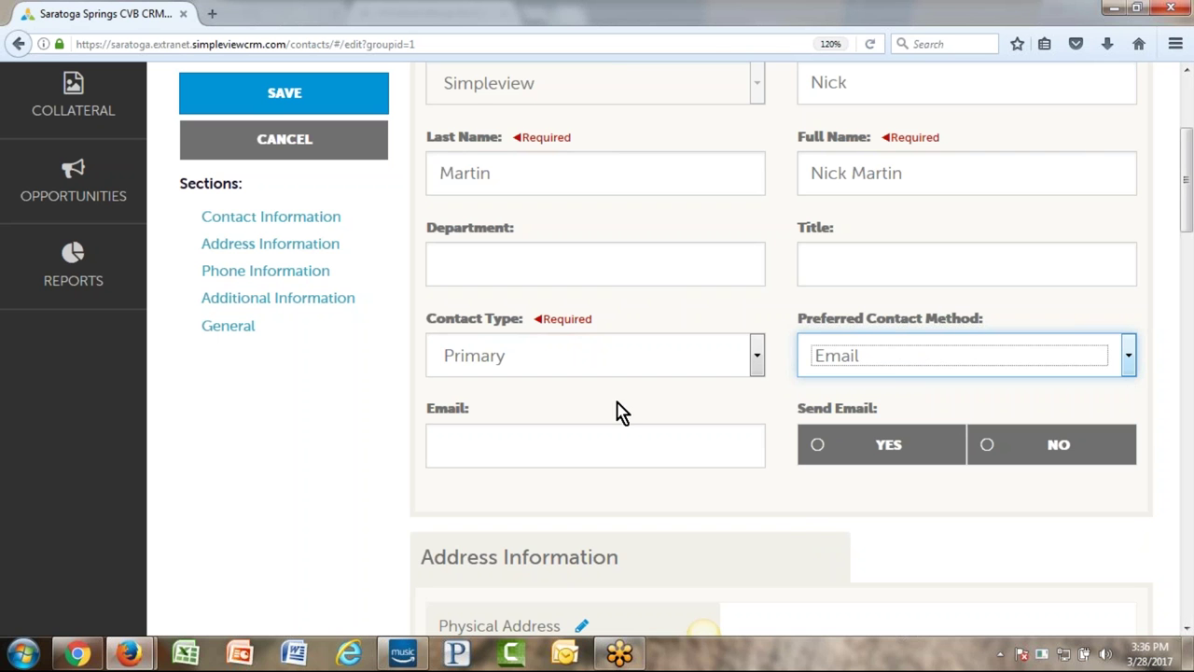
- Fill in the contact's e-mail address and set Send Email to YES
{"action": "left_click", "coordinate": [502, 444]}
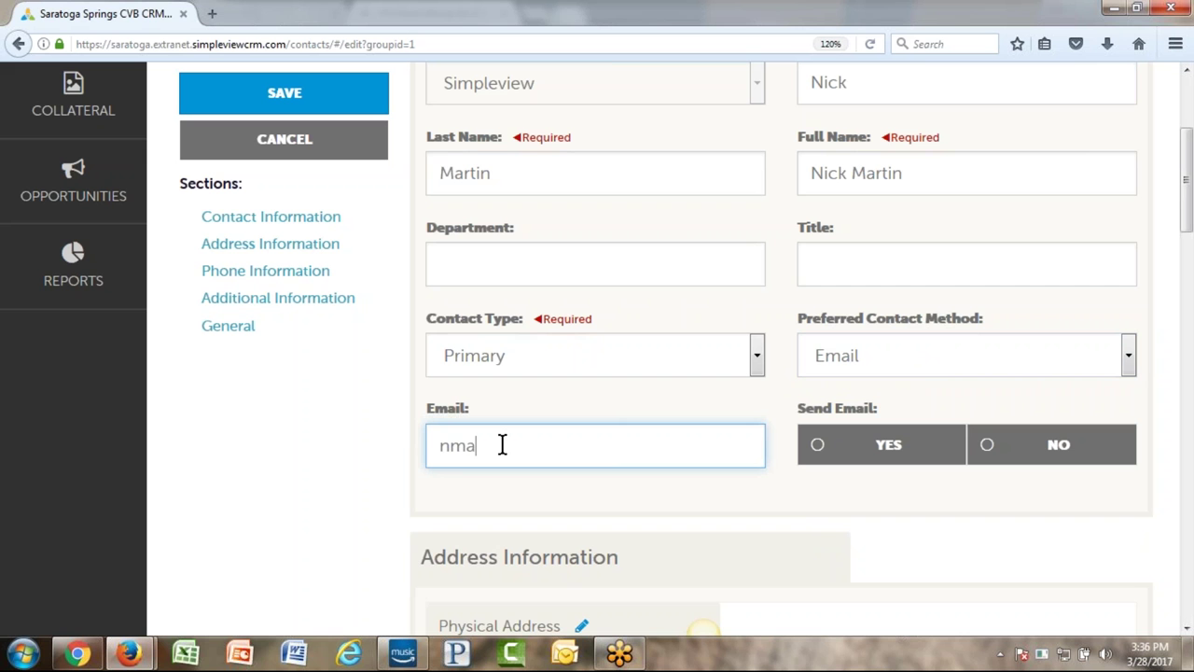
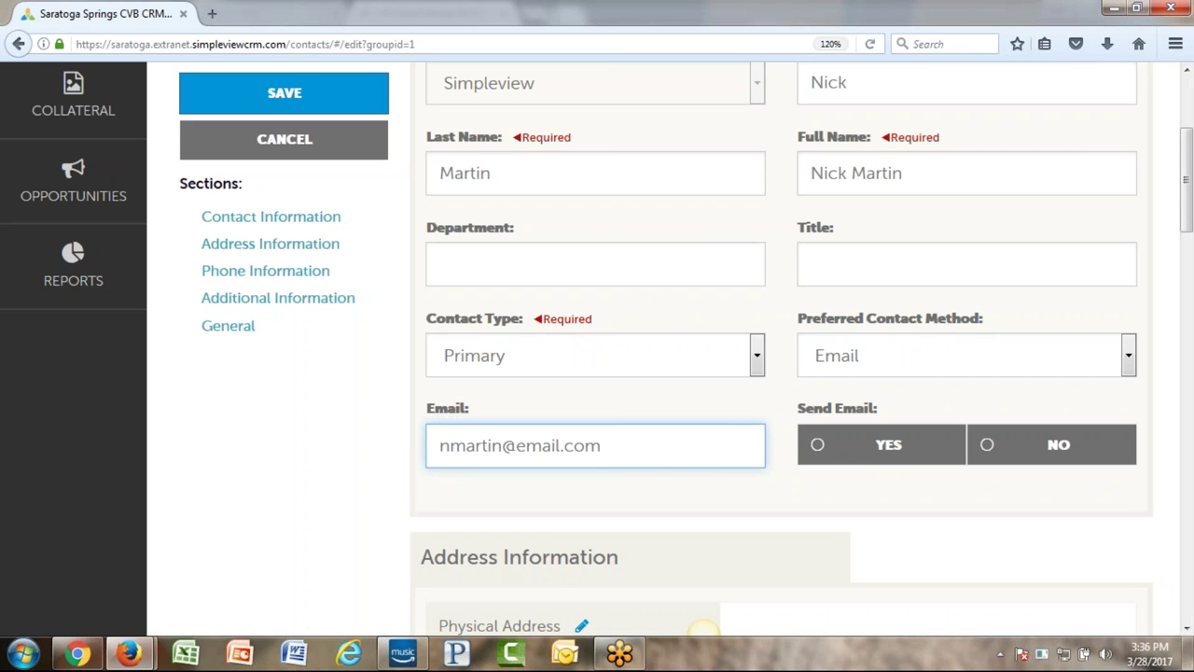
{"action": "left_click_drag", "start_coordinate": [643, 451], "coordinate": [403, 457]}
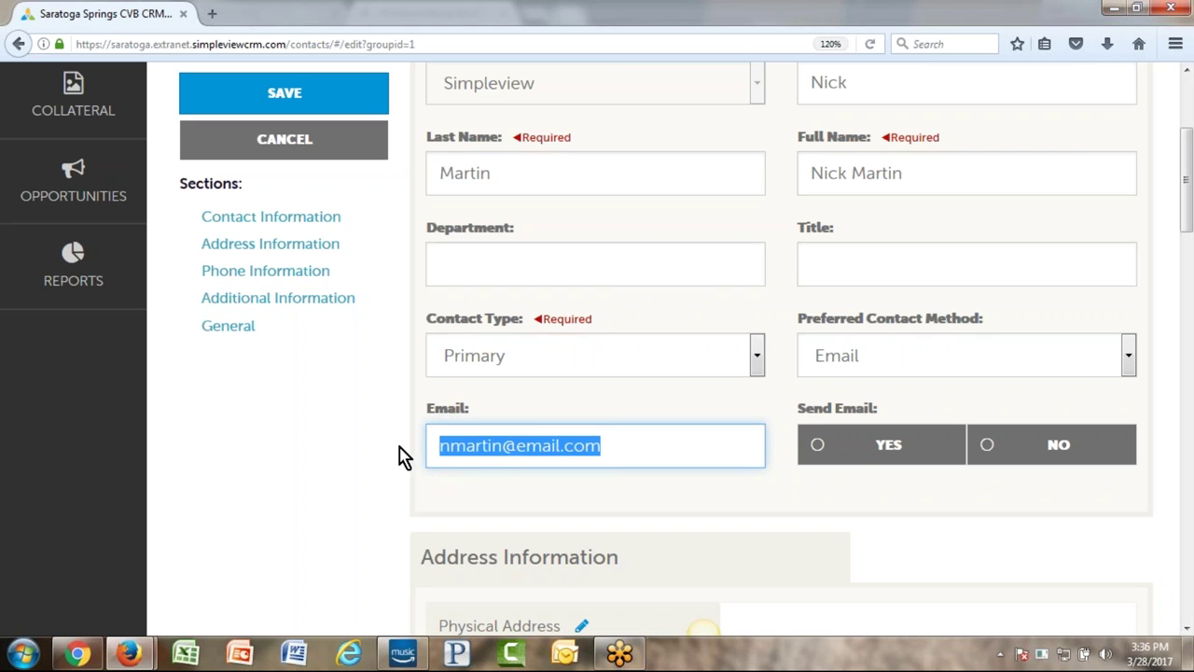
{"action": "left_click", "coordinate": [640, 445]}
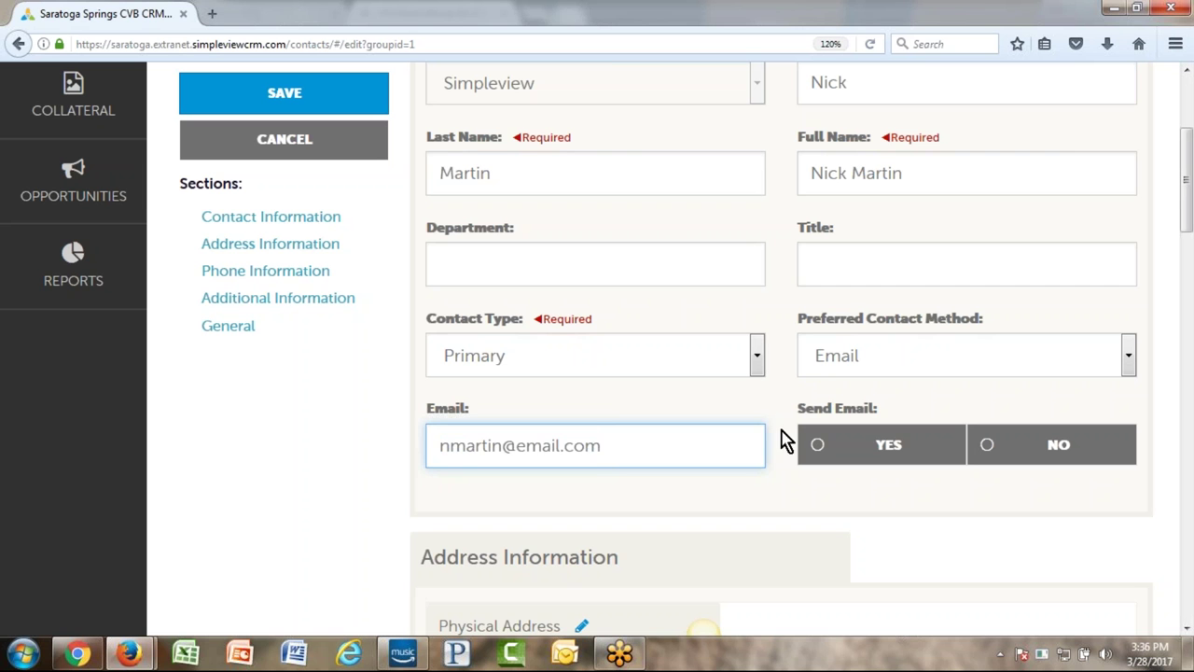
{"action": "left_click", "coordinate": [872, 452]}
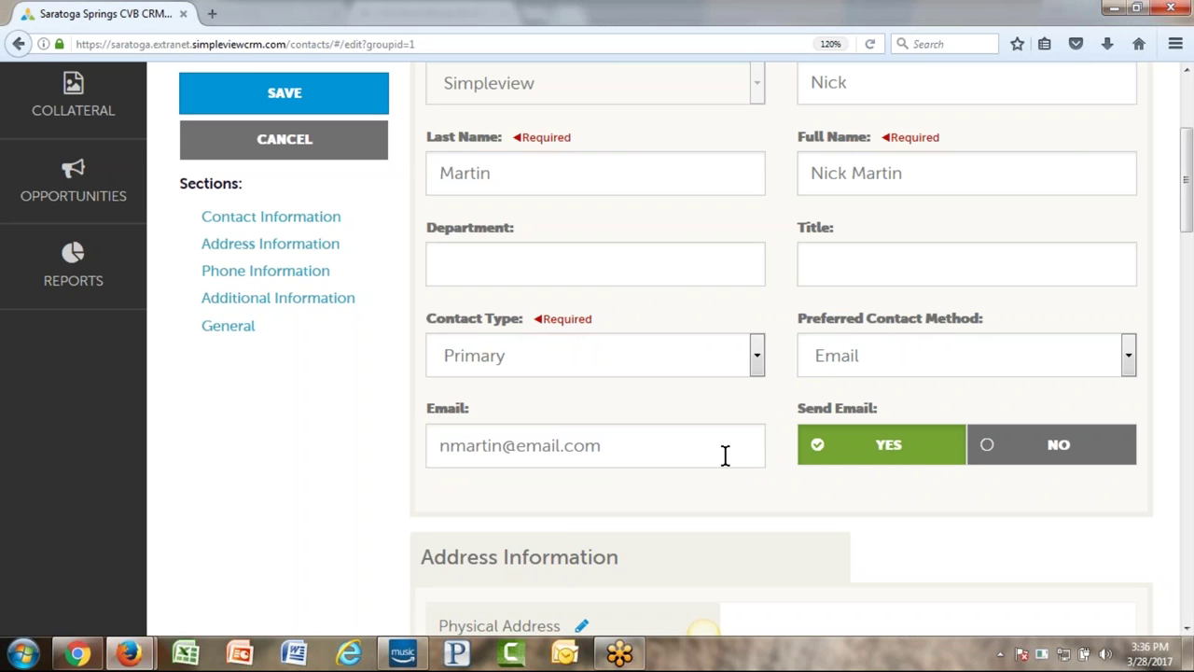
{"action": "left_click", "coordinate": [657, 447]}
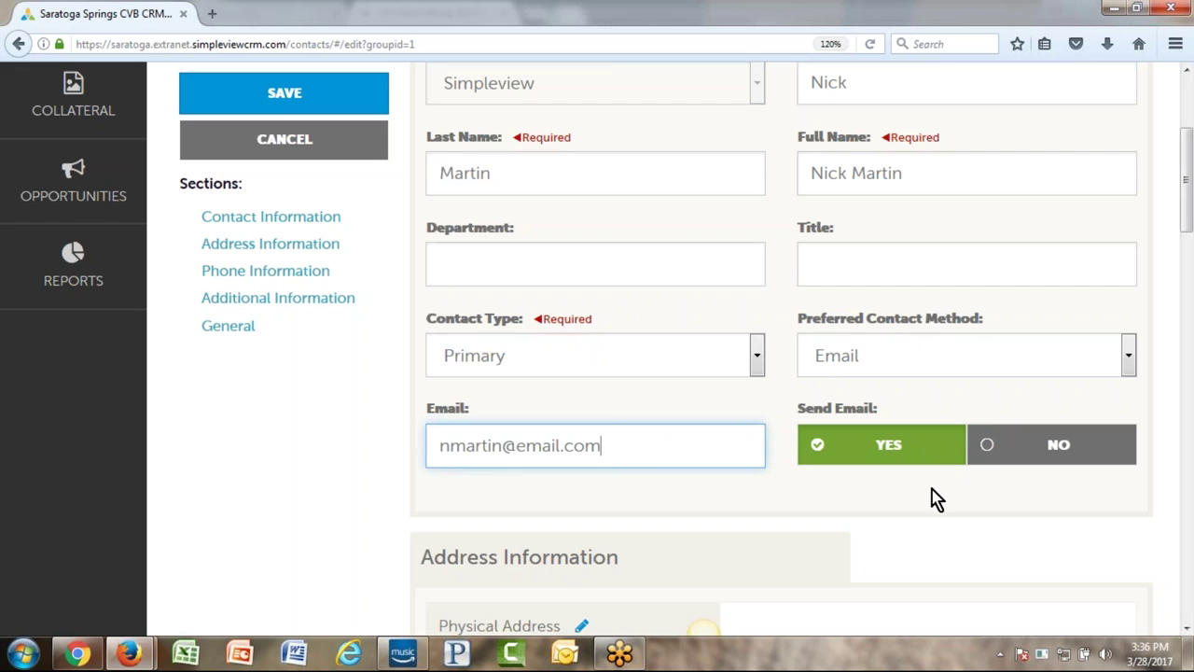
{"action": "scroll", "coordinate": [933, 495], "scroll_direction": "down", "scroll_amount": 4}
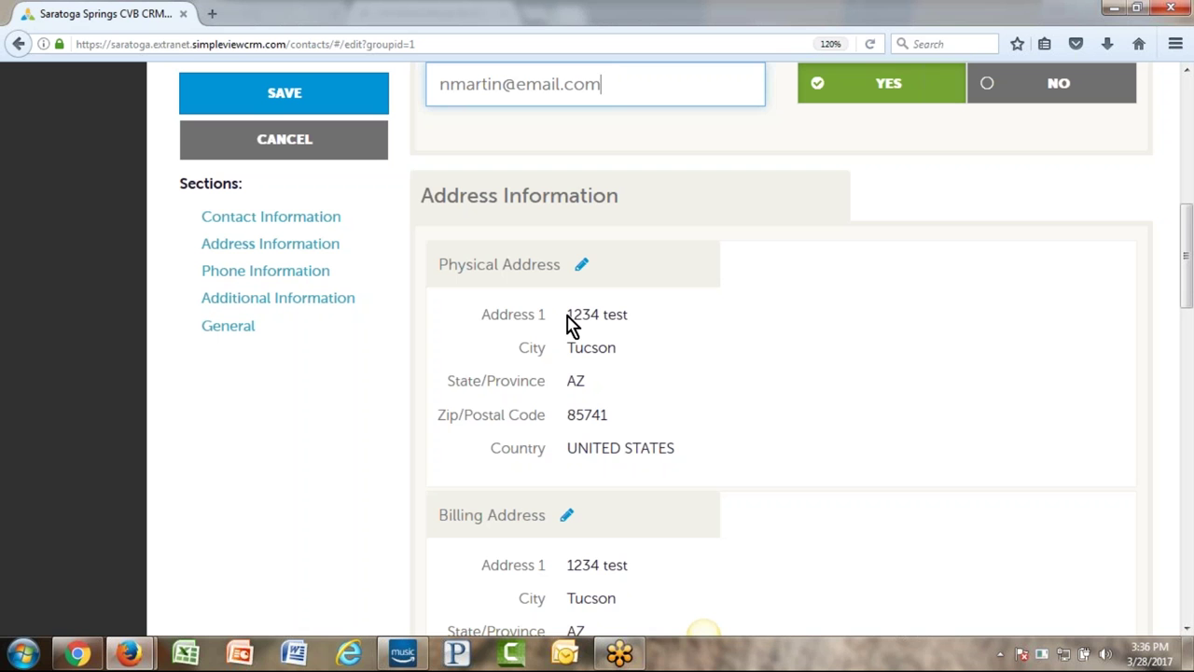
- Review the physical address and phone/fax fields, leaving them unchanged
{"action": "left_click_drag", "start_coordinate": [567, 317], "coordinate": [574, 347]}
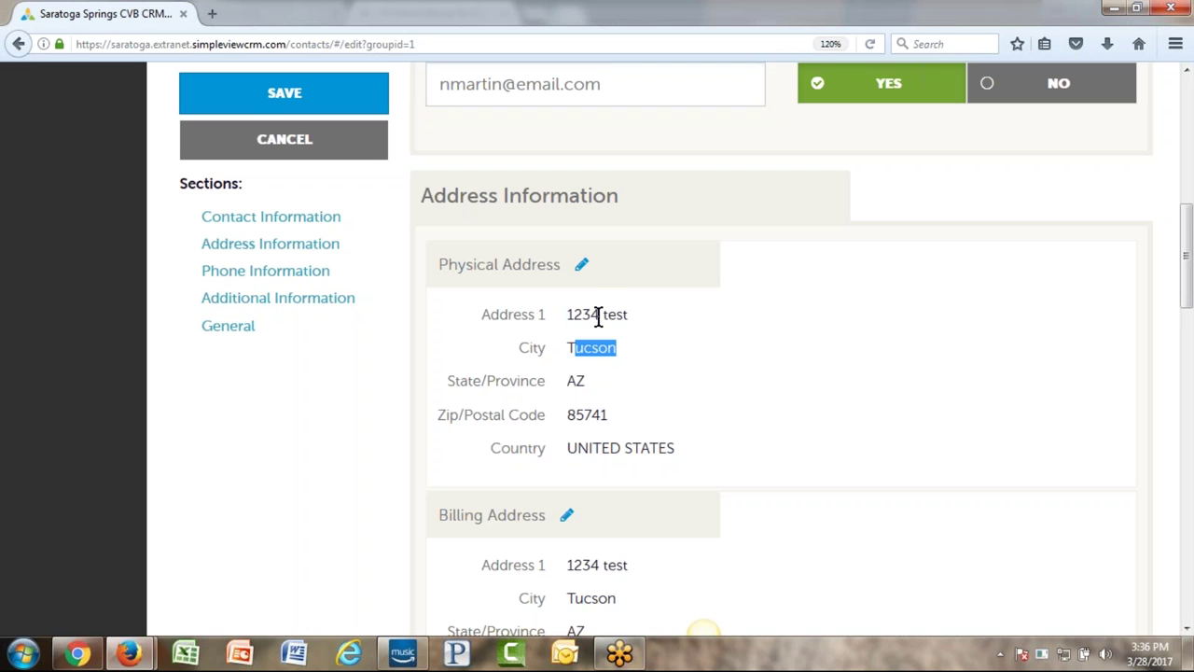
{"action": "left_click", "coordinate": [812, 364]}
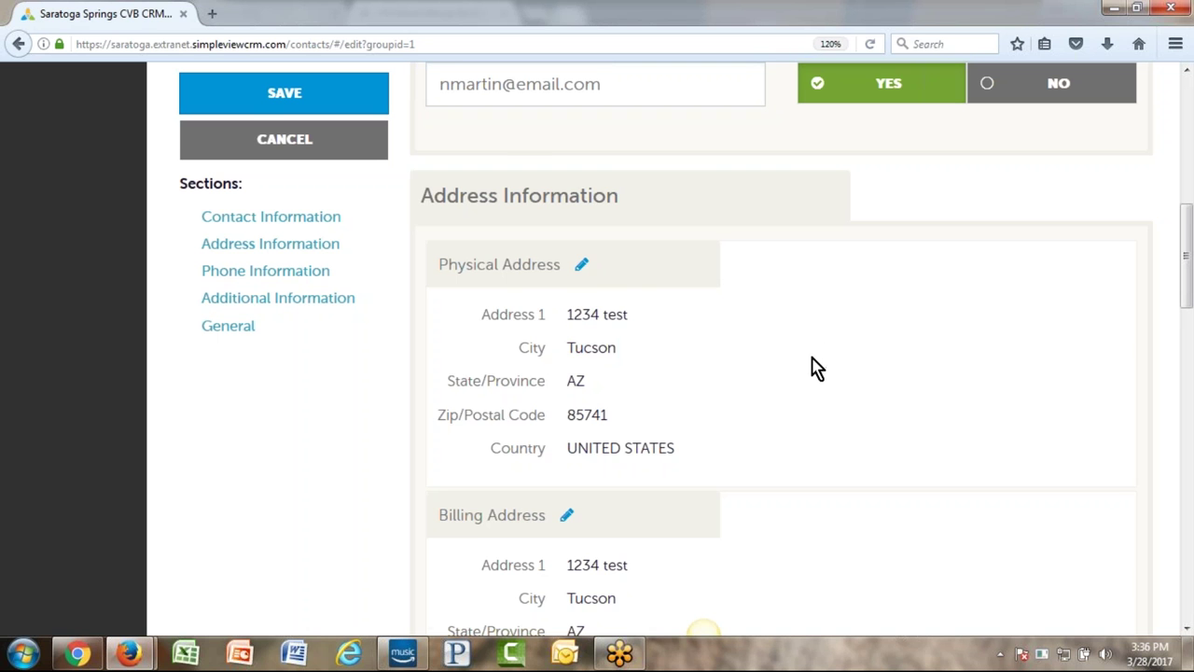
{"action": "scroll", "coordinate": [812, 364], "scroll_direction": "down", "scroll_amount": 5}
{"action": "scroll", "coordinate": [835, 308], "scroll_direction": "down", "scroll_amount": 4}
{"action": "left_click", "coordinate": [495, 331]}
{"action": "key", "text": "Tab"}
{"action": "left_click", "coordinate": [533, 411]}
{"action": "left_click", "coordinate": [806, 419]}
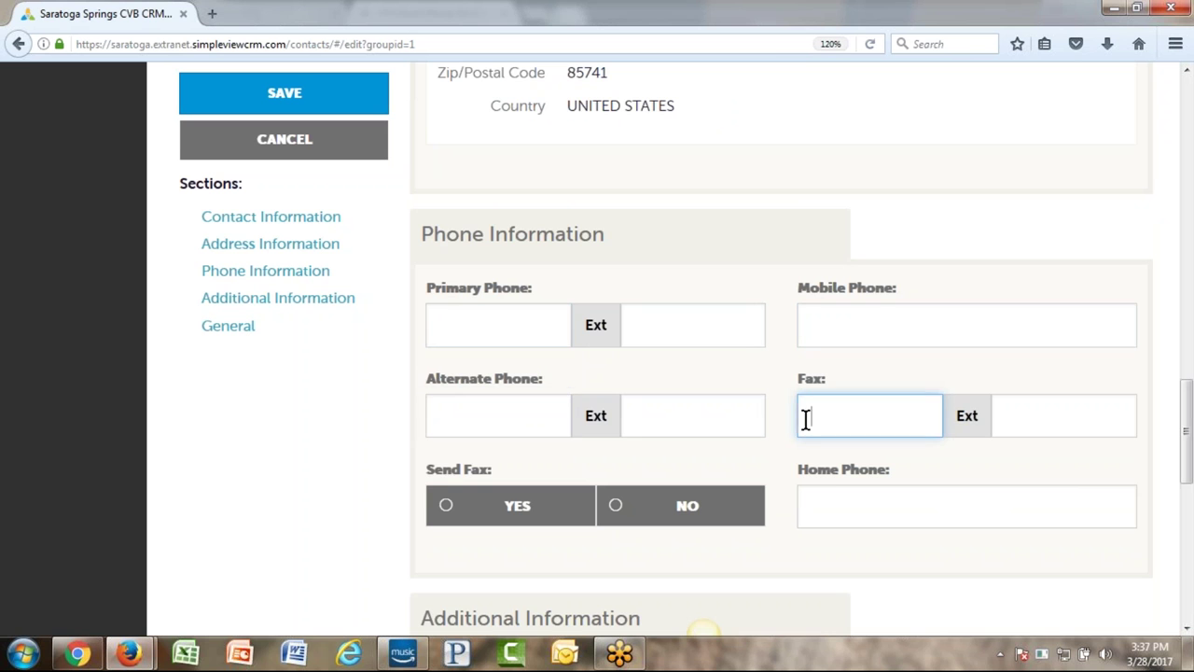
{"action": "scroll", "coordinate": [701, 333], "scroll_direction": "down", "scroll_amount": 4}
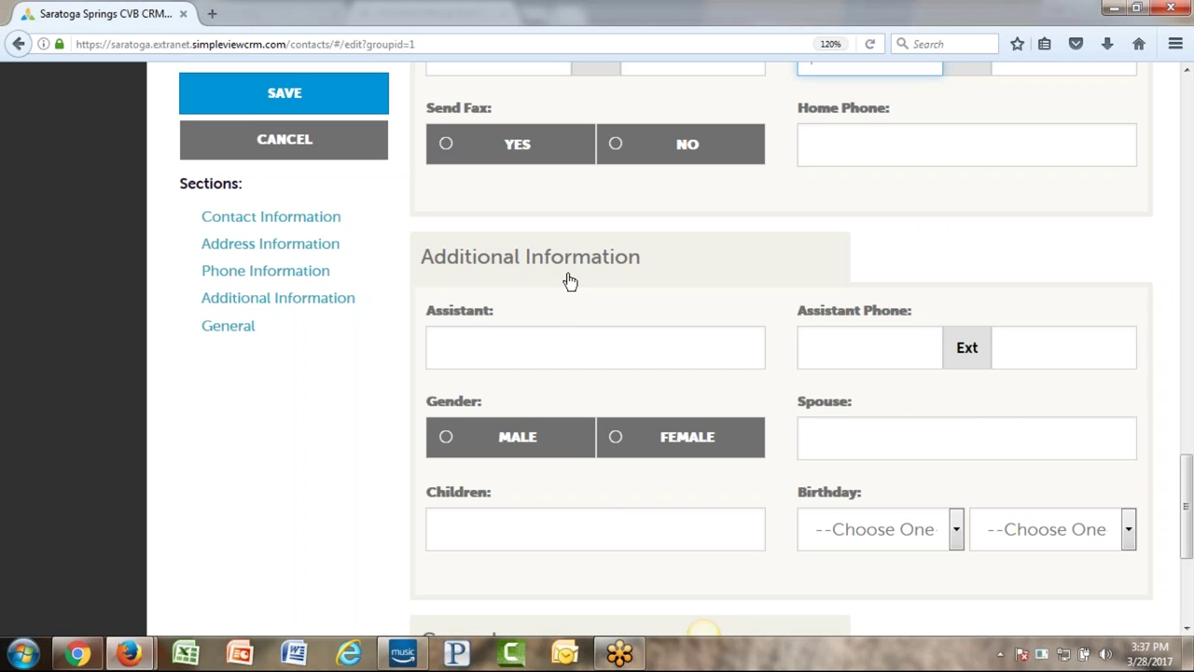
- Check the Additional Information section, then leave the form for the Contacts list
{"action": "left_click_drag", "start_coordinate": [514, 407], "coordinate": [399, 421]}
{"action": "left_click", "coordinate": [514, 408]}
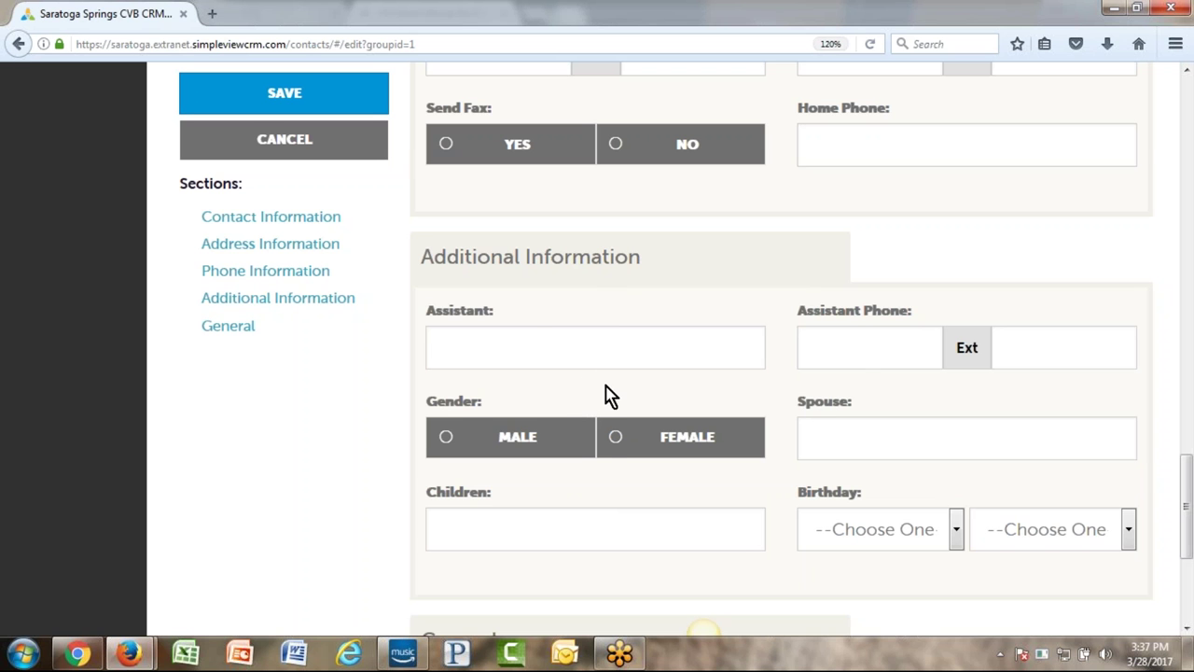
{"action": "scroll", "coordinate": [607, 402], "scroll_direction": "up", "scroll_amount": 10}
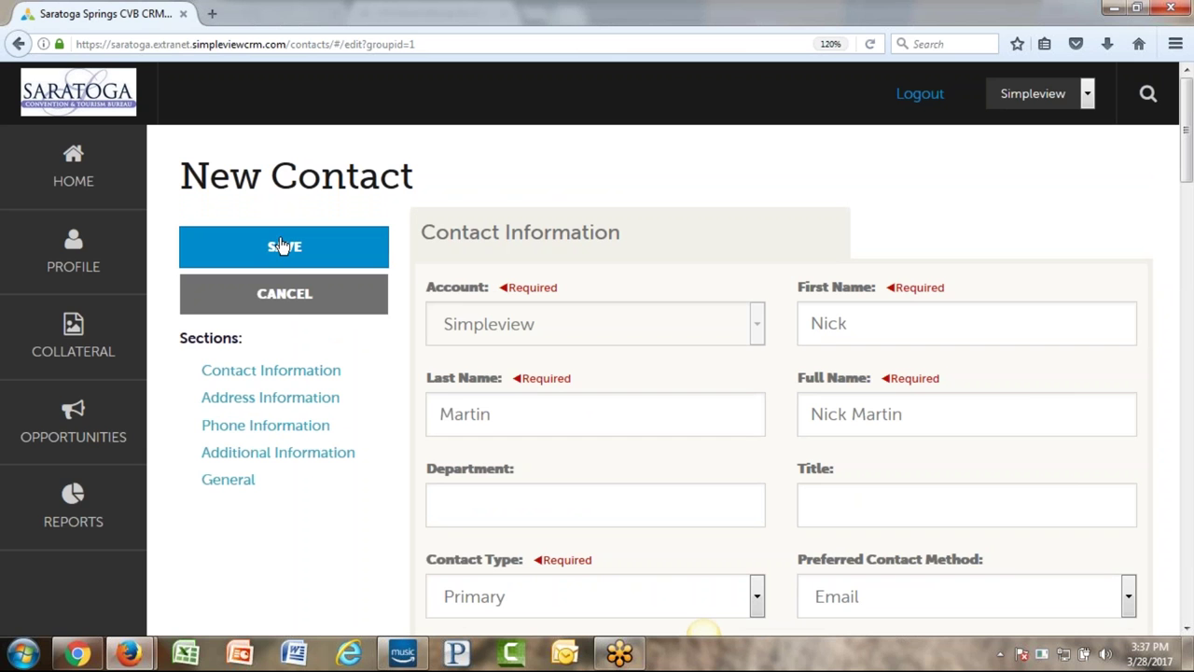
{"action": "left_click", "coordinate": [291, 304]}
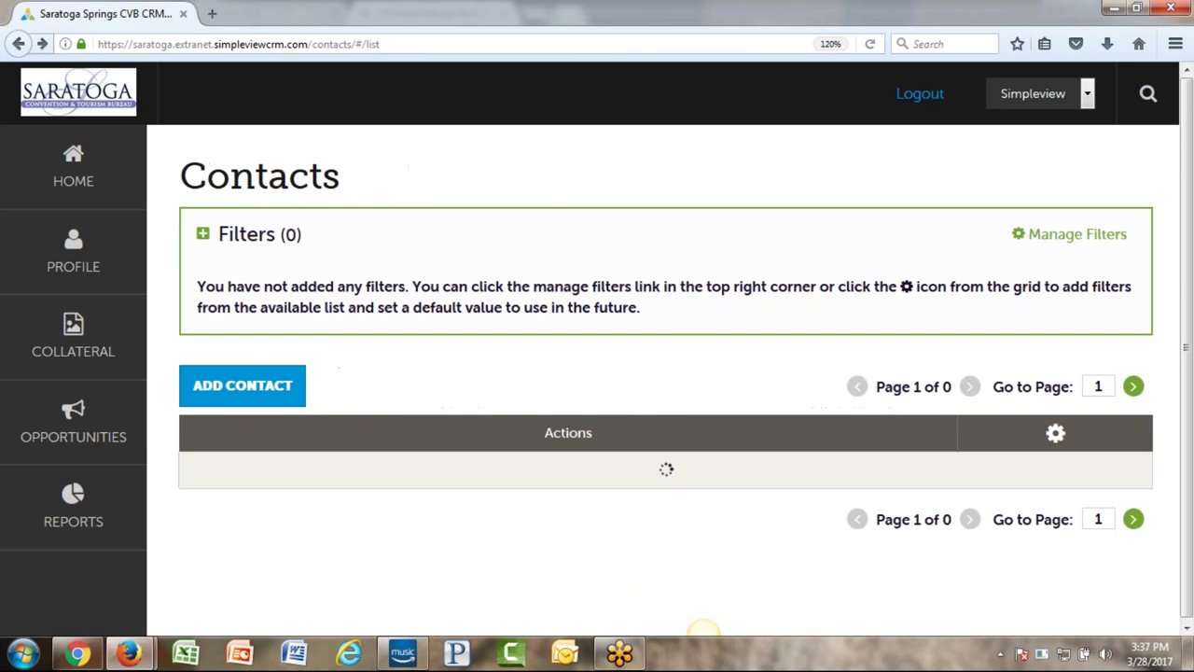
- Filter Contact Type to Primary and Secondary, excluding Inactive, and apply the filters
{"action": "scroll", "coordinate": [373, 336], "scroll_direction": "down", "scroll_amount": 3}
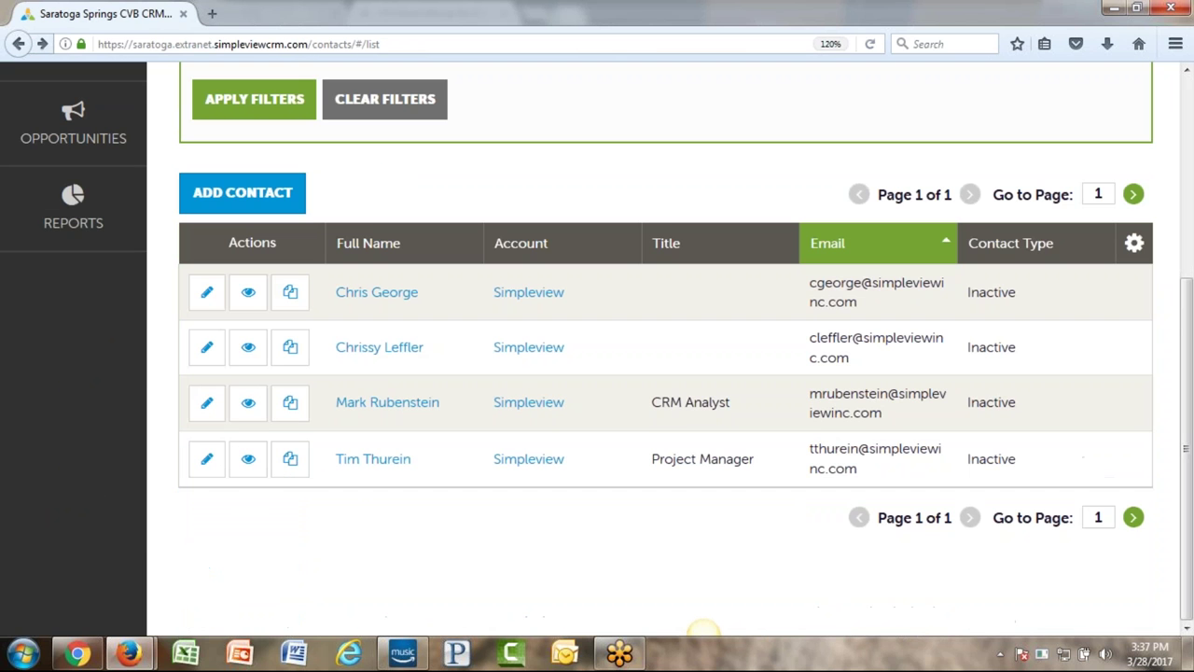
{"action": "scroll", "coordinate": [653, 373], "scroll_direction": "up", "scroll_amount": 3}
{"action": "left_click", "coordinate": [752, 253]}
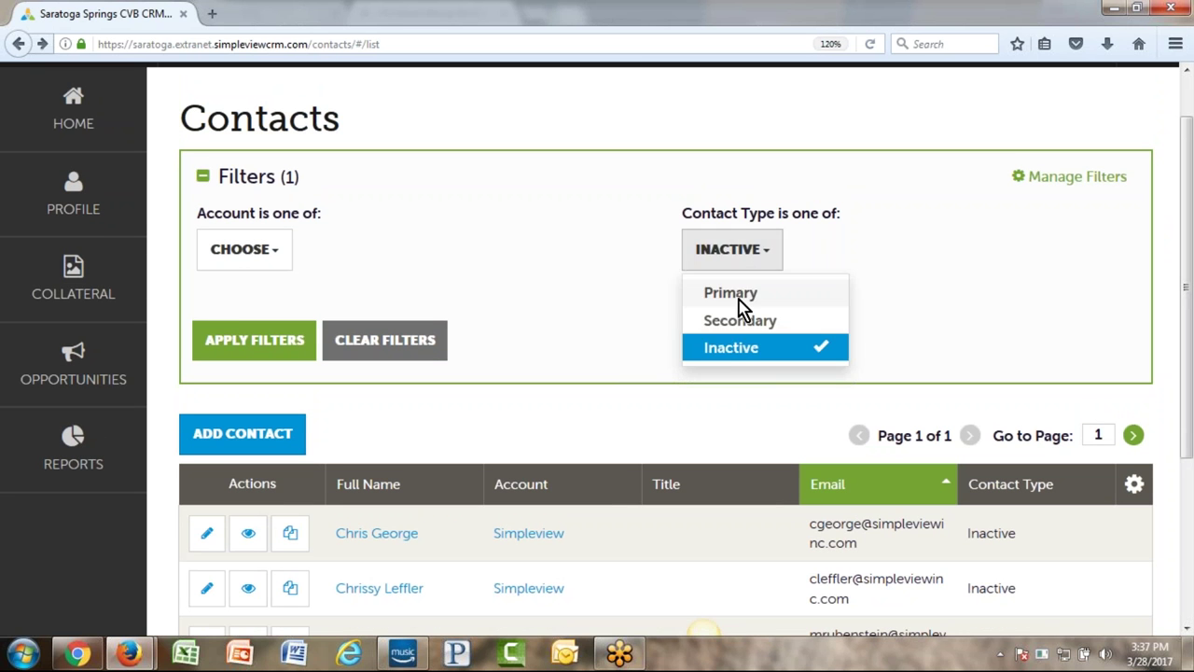
{"action": "left_click", "coordinate": [738, 302]}
{"action": "left_click", "coordinate": [738, 323]}
{"action": "left_click", "coordinate": [738, 347]}
{"action": "left_click", "coordinate": [224, 338]}
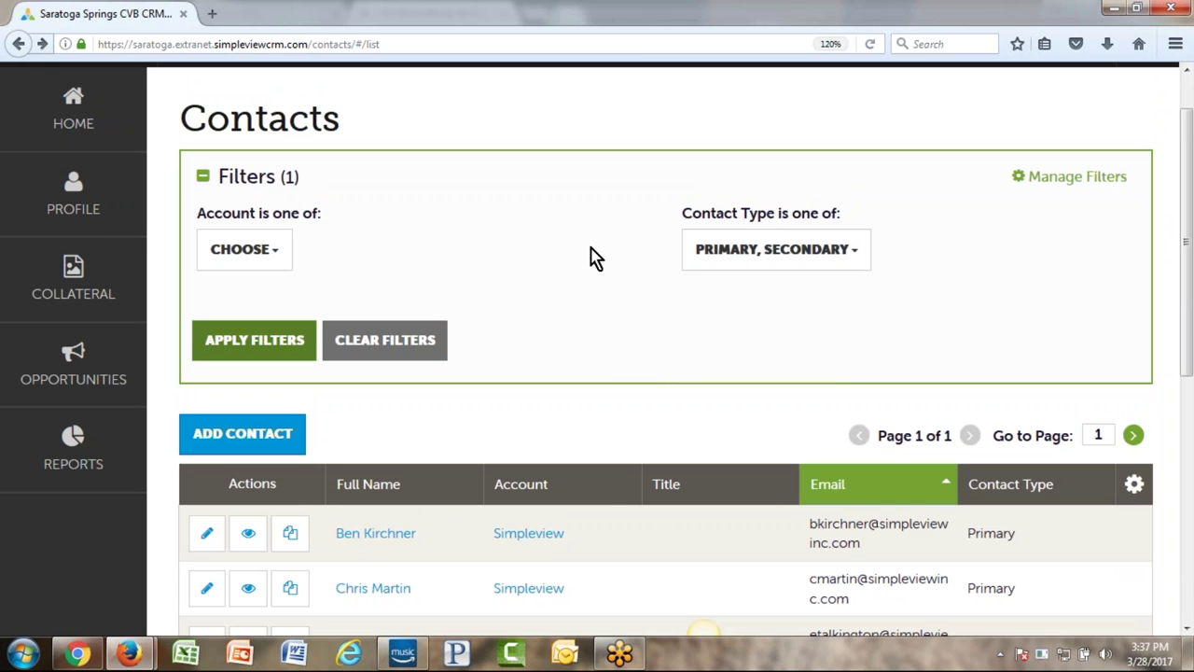
{"action": "scroll", "coordinate": [592, 259], "scroll_direction": "up", "scroll_amount": 1}
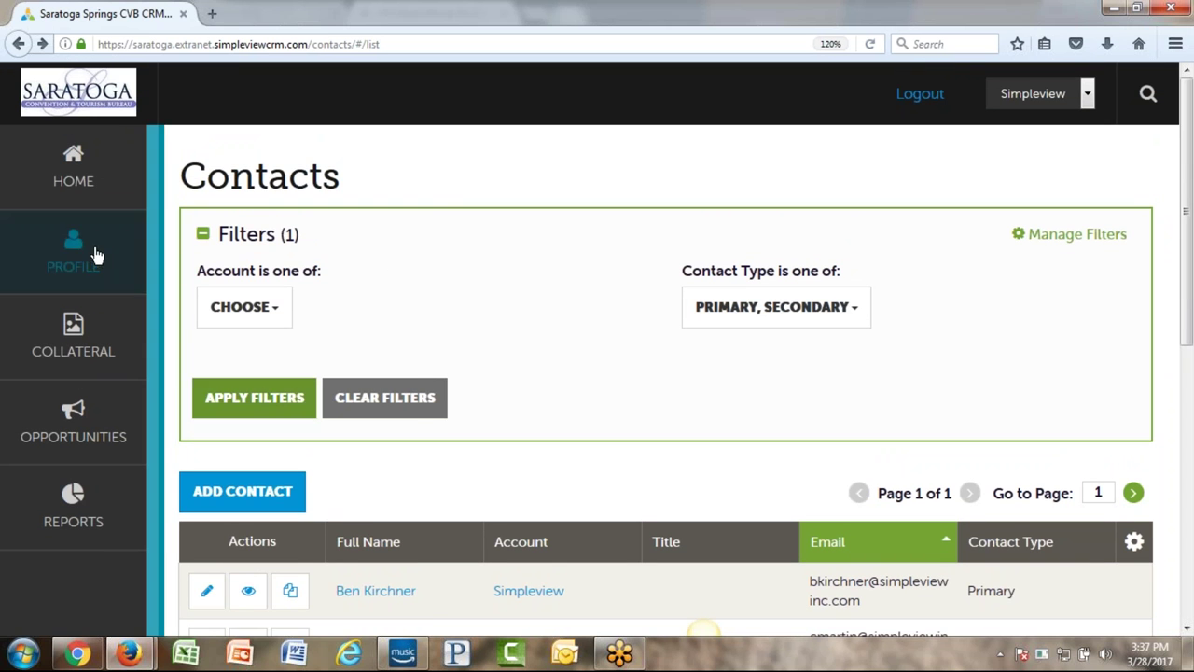
{"action": "left_click", "coordinate": [96, 254]}
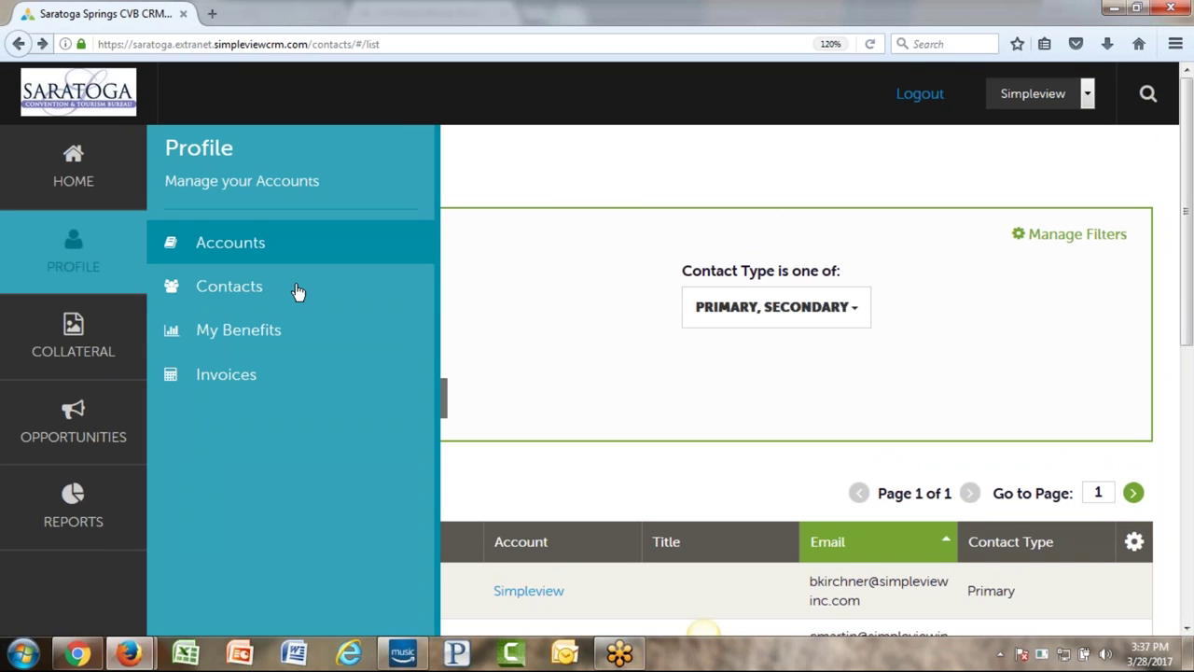
- Open My Benefits and switch the Services chart from Service Requests Sent to Referrals
{"action": "left_click", "coordinate": [280, 332]}
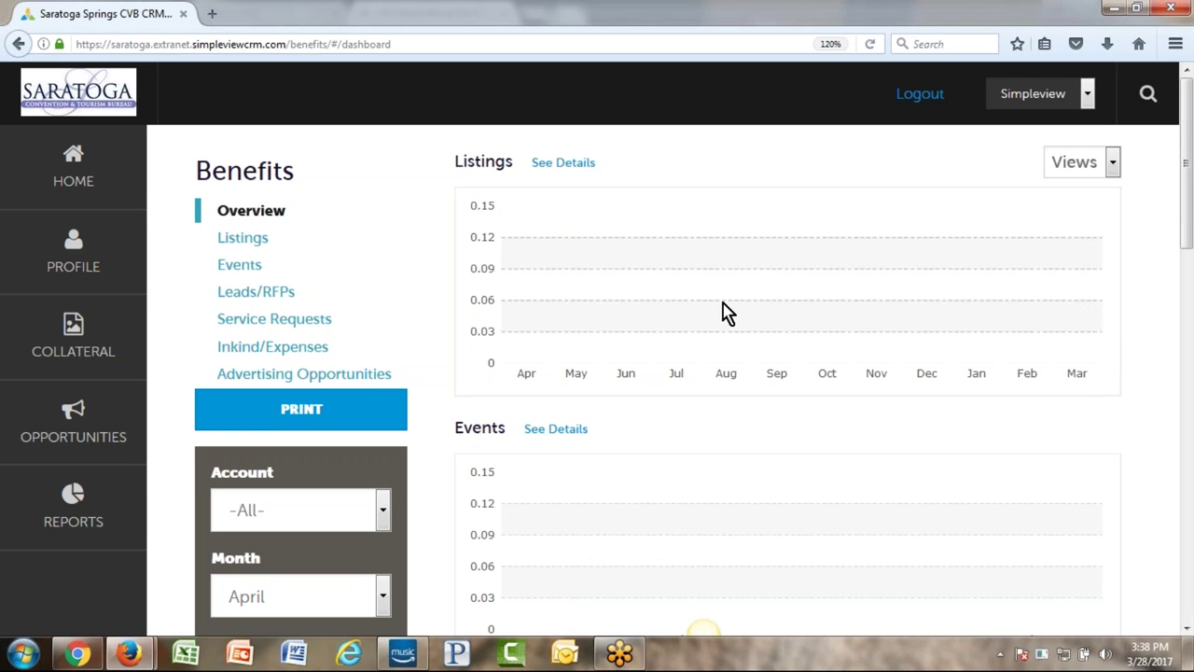
{"action": "scroll", "coordinate": [379, 253], "scroll_direction": "down", "scroll_amount": 3}
{"action": "scroll", "coordinate": [506, 227], "scroll_direction": "down", "scroll_amount": 1}
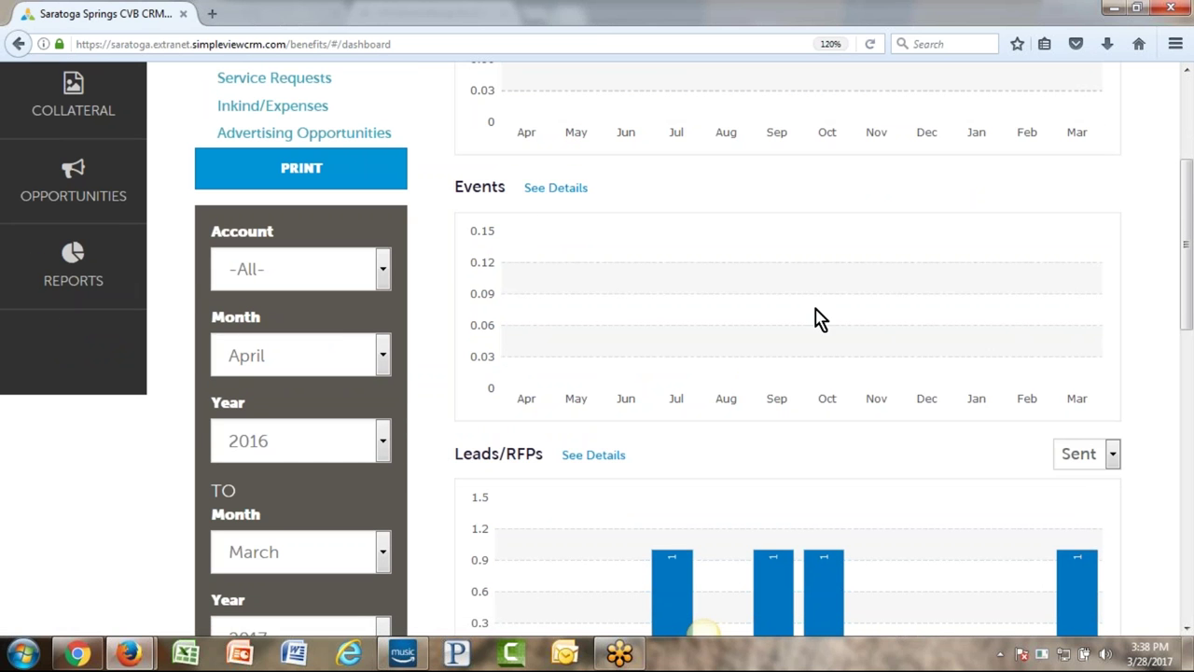
{"action": "scroll", "coordinate": [466, 355], "scroll_direction": "down", "scroll_amount": 4}
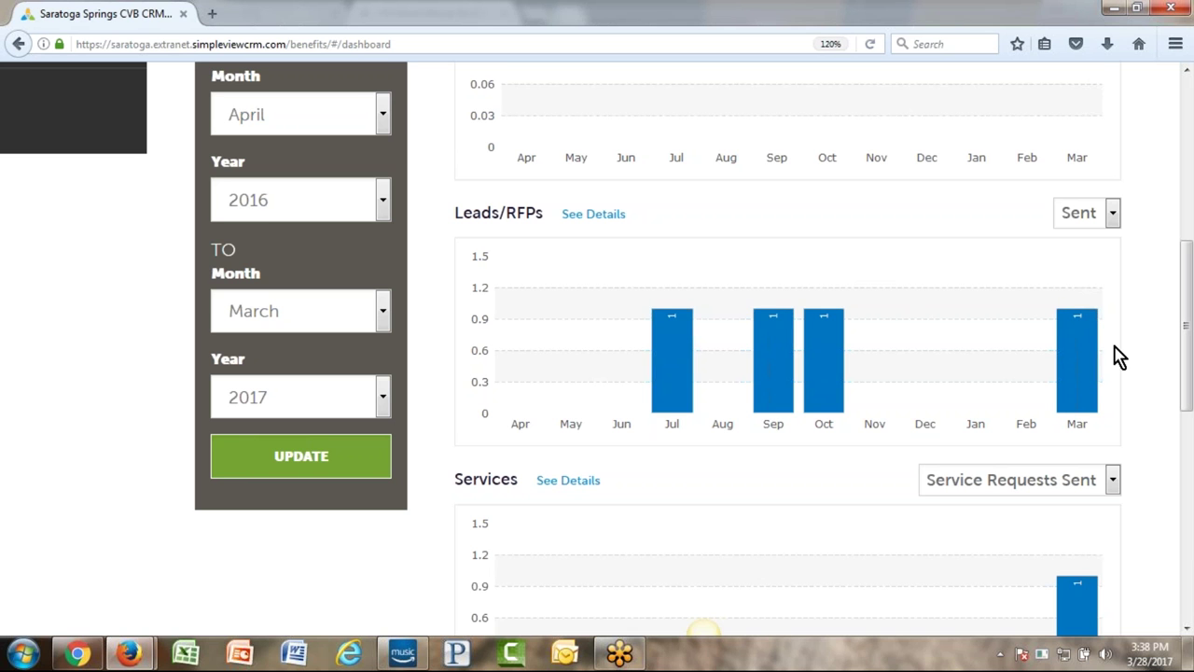
{"action": "scroll", "coordinate": [1120, 357], "scroll_direction": "down", "scroll_amount": 3}
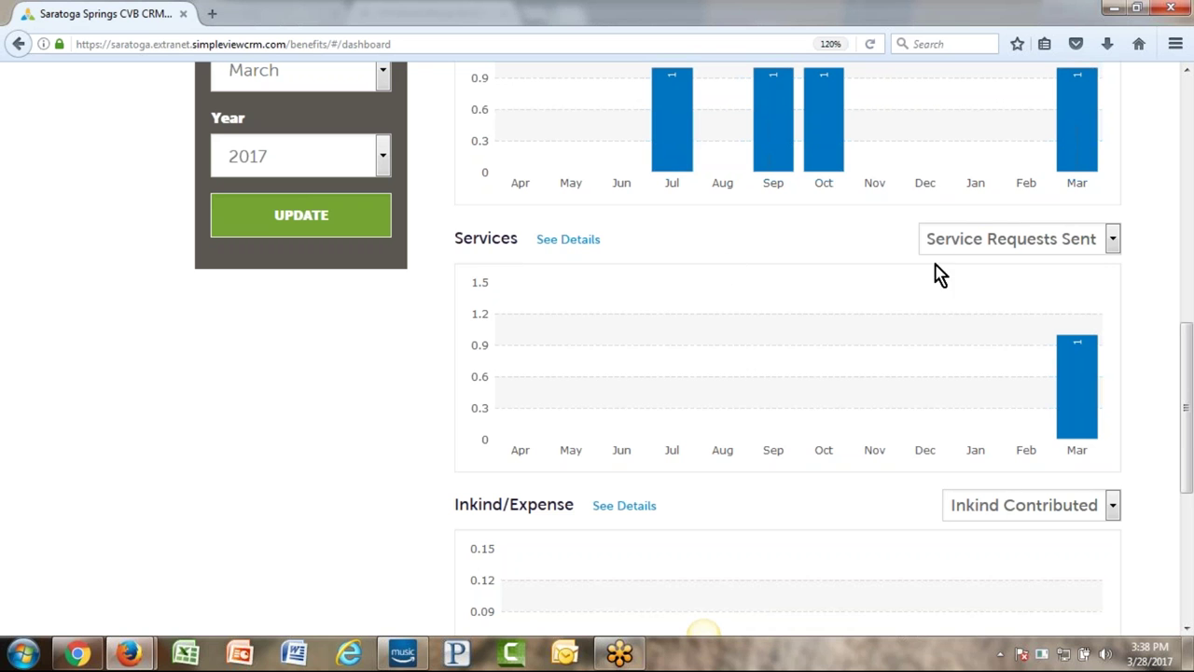
{"action": "left_click", "coordinate": [1023, 248]}
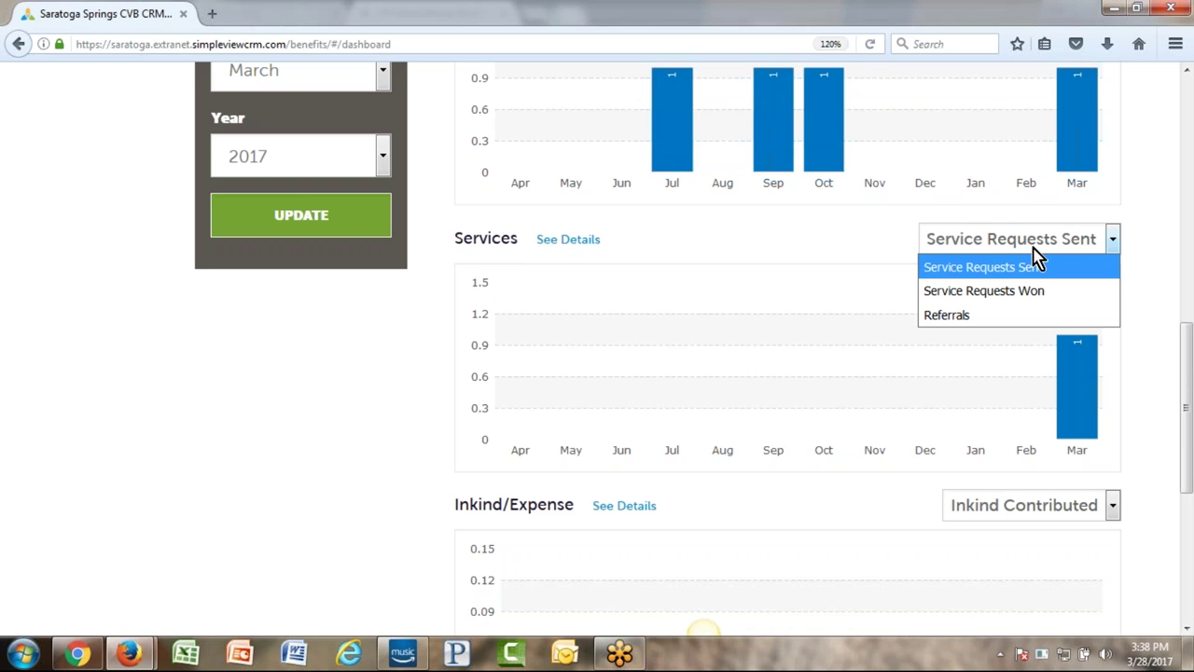
{"action": "left_click", "coordinate": [993, 322]}
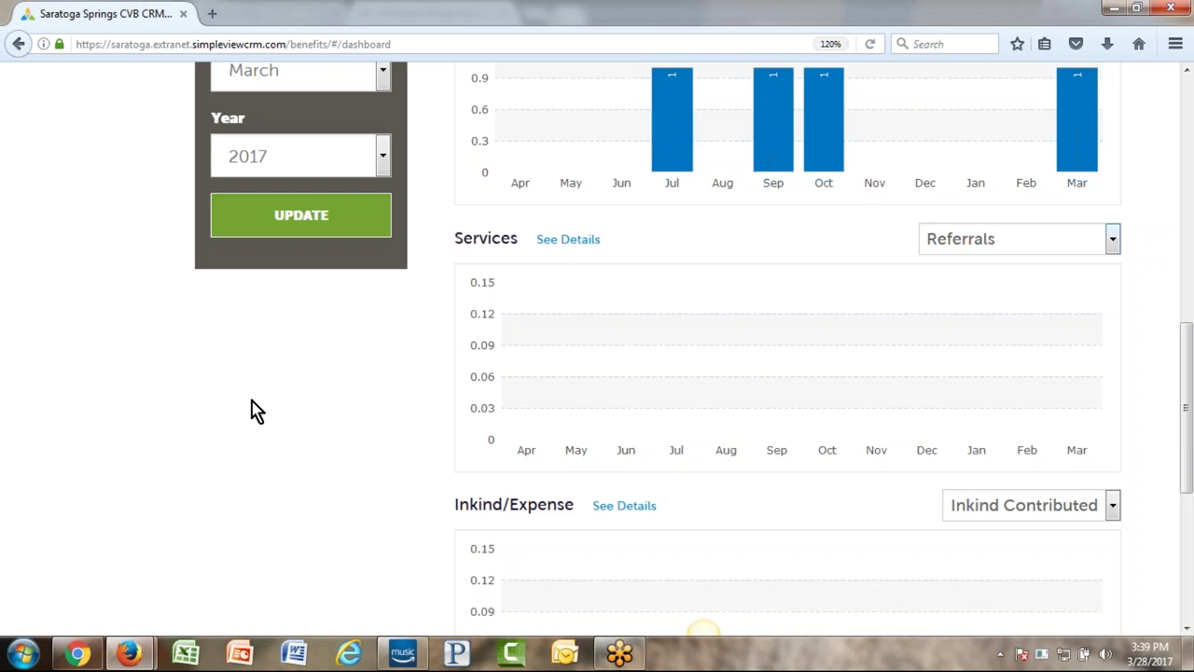
- Open the Leads/RFPs conversion analysis
{"action": "mouse_move", "coordinate": [516, 408]}
{"action": "scroll", "coordinate": [387, 366], "scroll_direction": "down", "scroll_amount": 3}
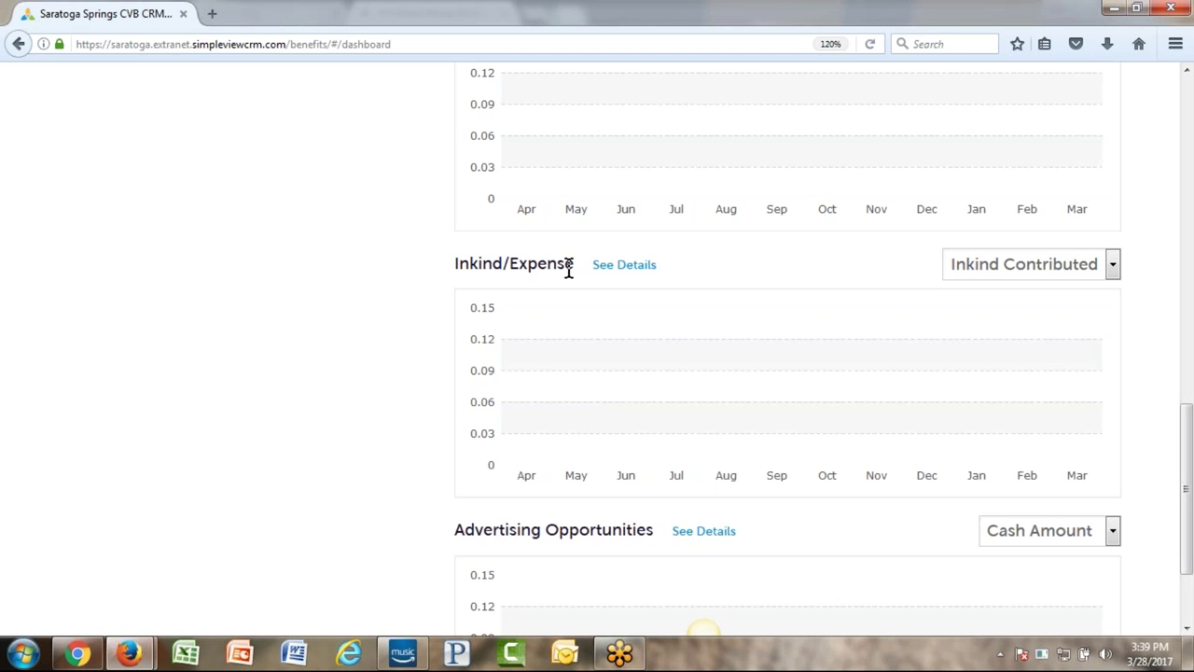
{"action": "scroll", "coordinate": [403, 330], "scroll_direction": "down", "scroll_amount": 1}
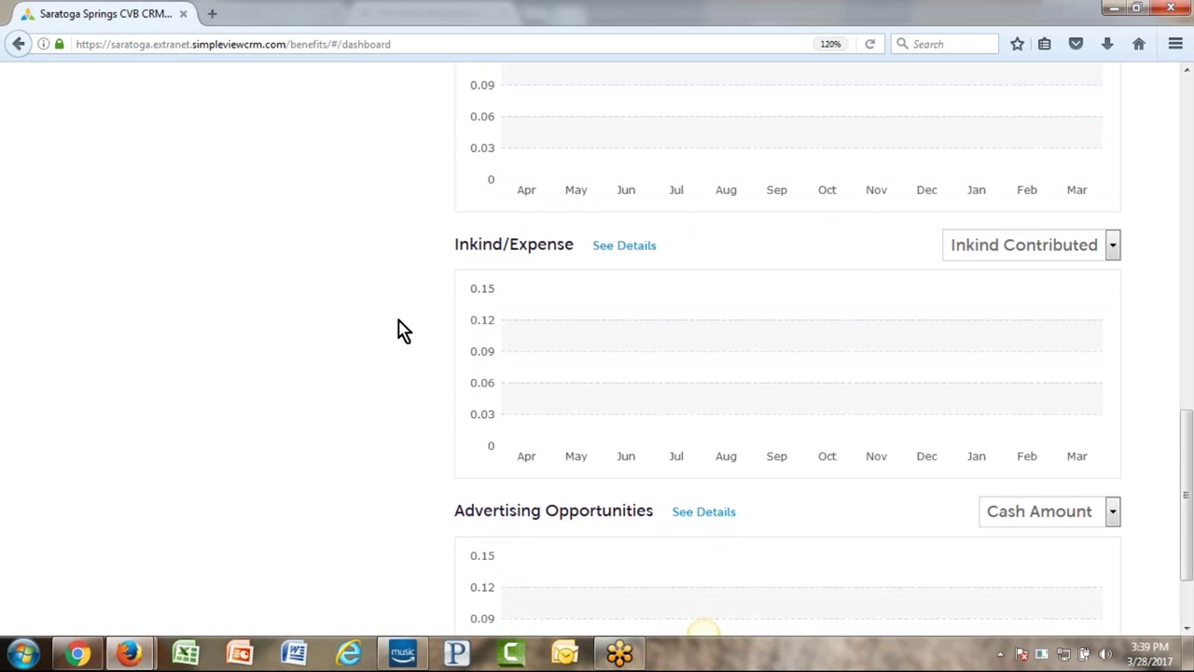
{"action": "scroll", "coordinate": [373, 341], "scroll_direction": "down", "scroll_amount": 2}
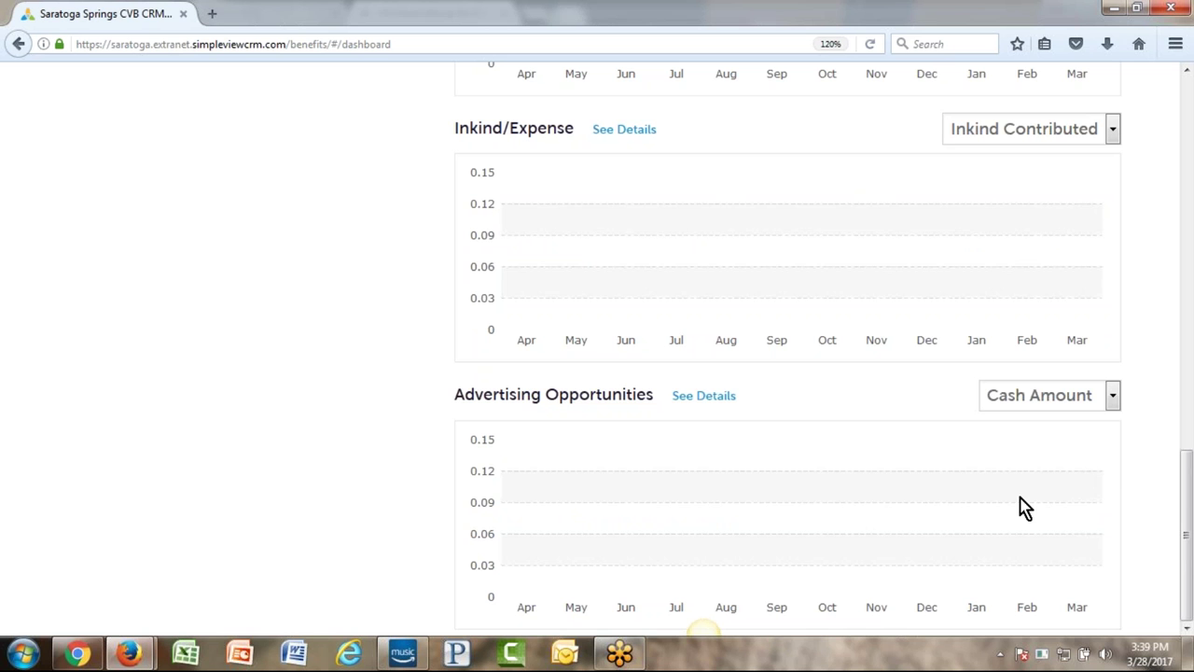
{"action": "scroll", "coordinate": [668, 478], "scroll_direction": "up", "scroll_amount": 3}
{"action": "scroll", "coordinate": [668, 478], "scroll_direction": "up", "scroll_amount": 10}
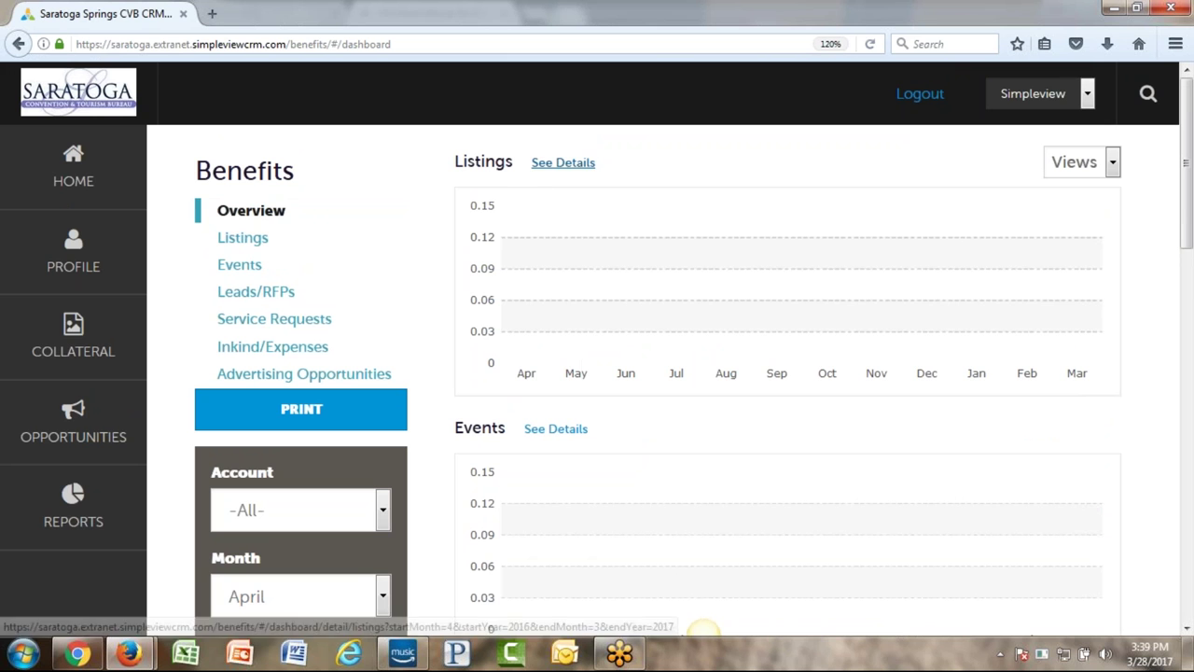
{"action": "scroll", "coordinate": [635, 435], "scroll_direction": "down", "scroll_amount": 5}
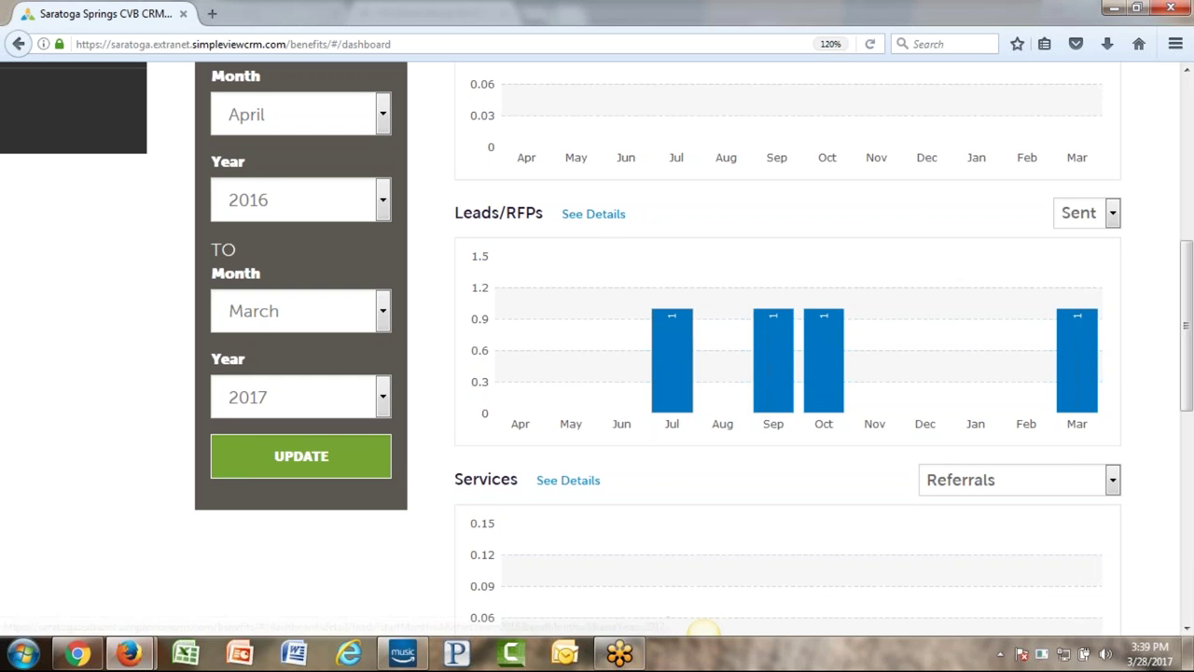
{"action": "scroll", "coordinate": [245, 224], "scroll_direction": "up", "scroll_amount": 6}
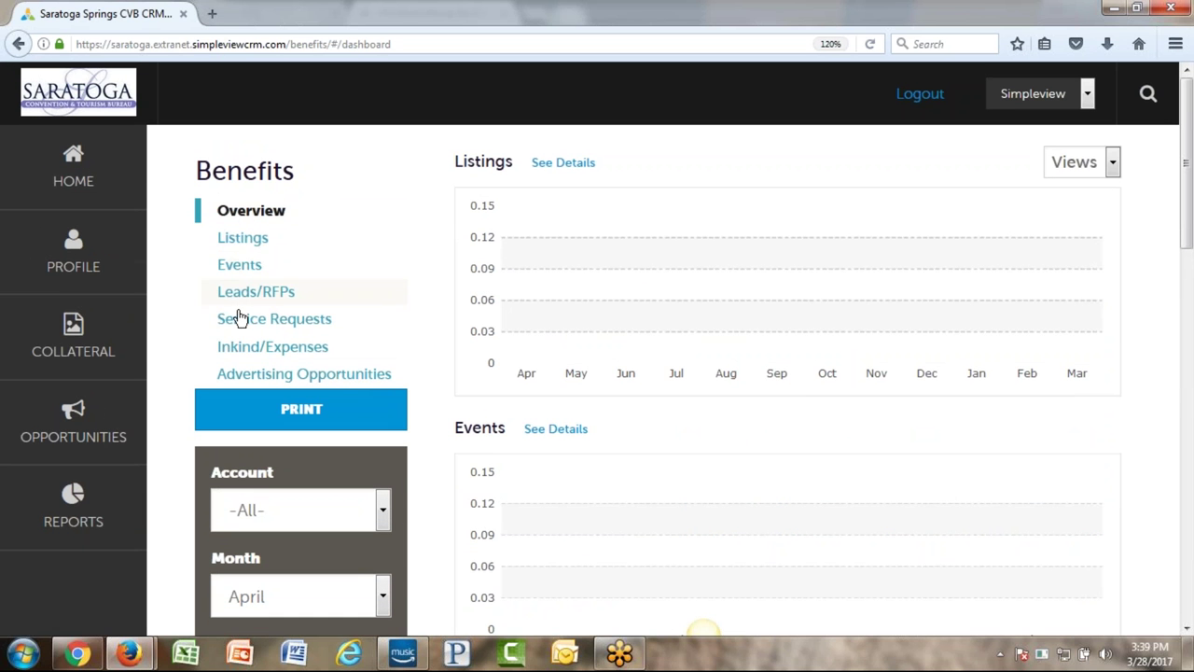
{"action": "left_click", "coordinate": [244, 293]}
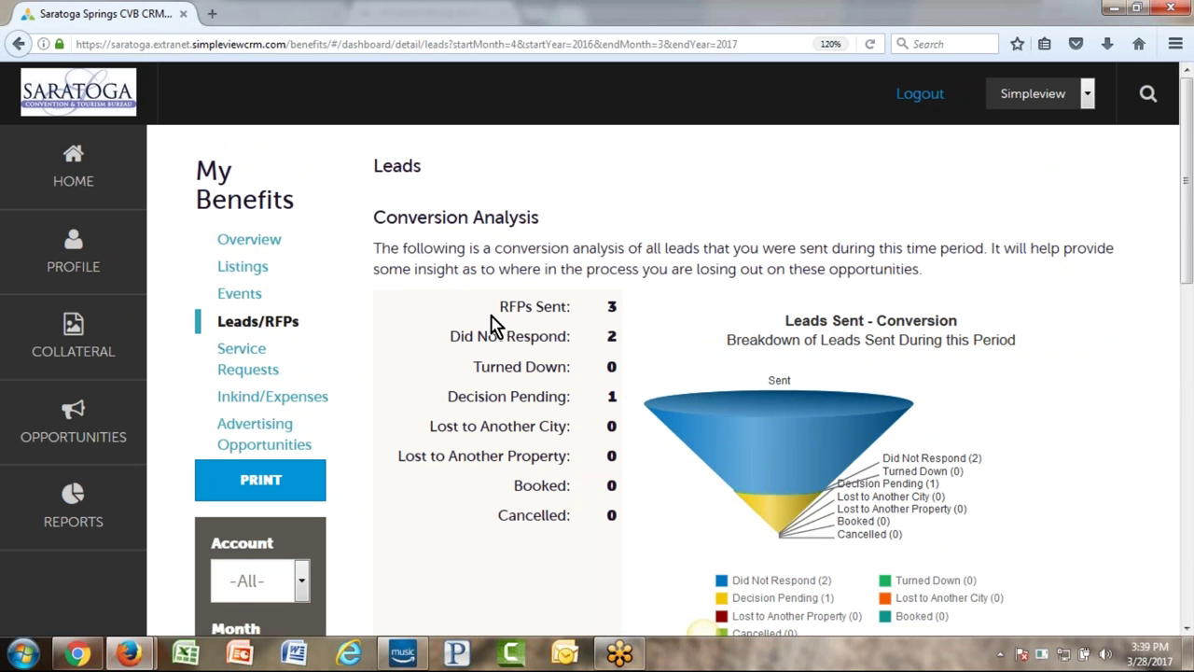
- Go through the RFPs Sent, Did Not Respond, Lost to Another City/Property and Booked rows
{"action": "left_click_drag", "start_coordinate": [492, 318], "coordinate": [575, 305]}
{"action": "left_click_drag", "start_coordinate": [450, 336], "coordinate": [575, 337]}
{"action": "left_click_drag", "start_coordinate": [527, 397], "coordinate": [568, 426]}
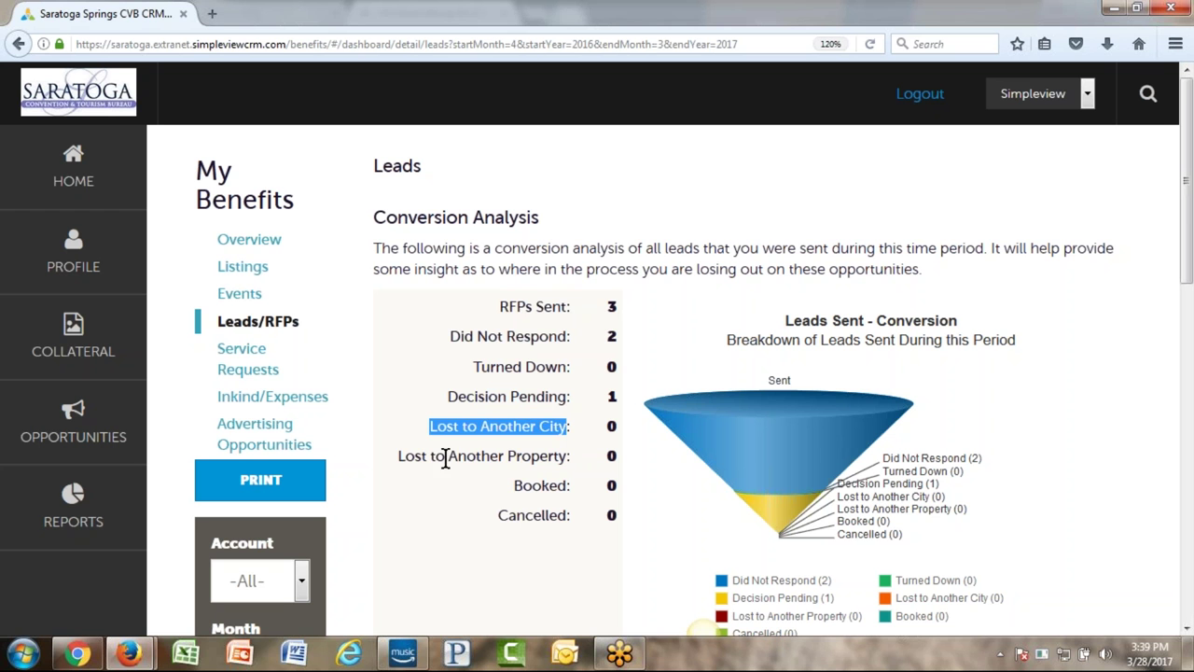
{"action": "left_click_drag", "start_coordinate": [404, 455], "coordinate": [559, 456]}
{"action": "left_click_drag", "start_coordinate": [509, 487], "coordinate": [574, 489]}
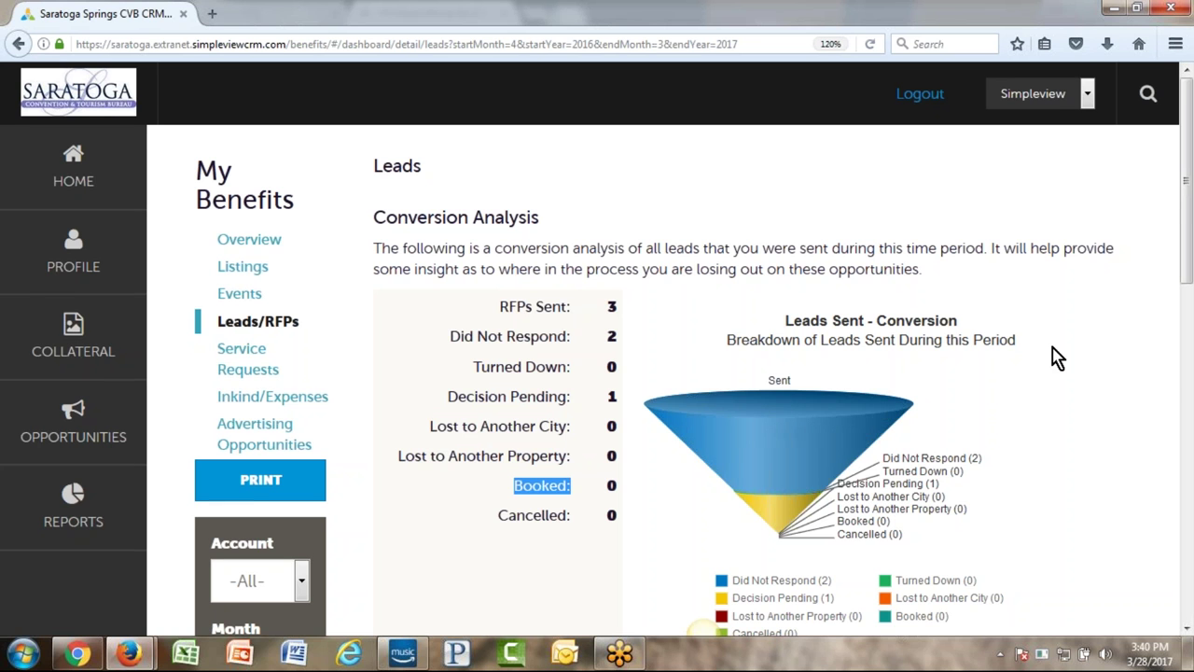
{"action": "scroll", "coordinate": [1055, 357], "scroll_direction": "down", "scroll_amount": 7}
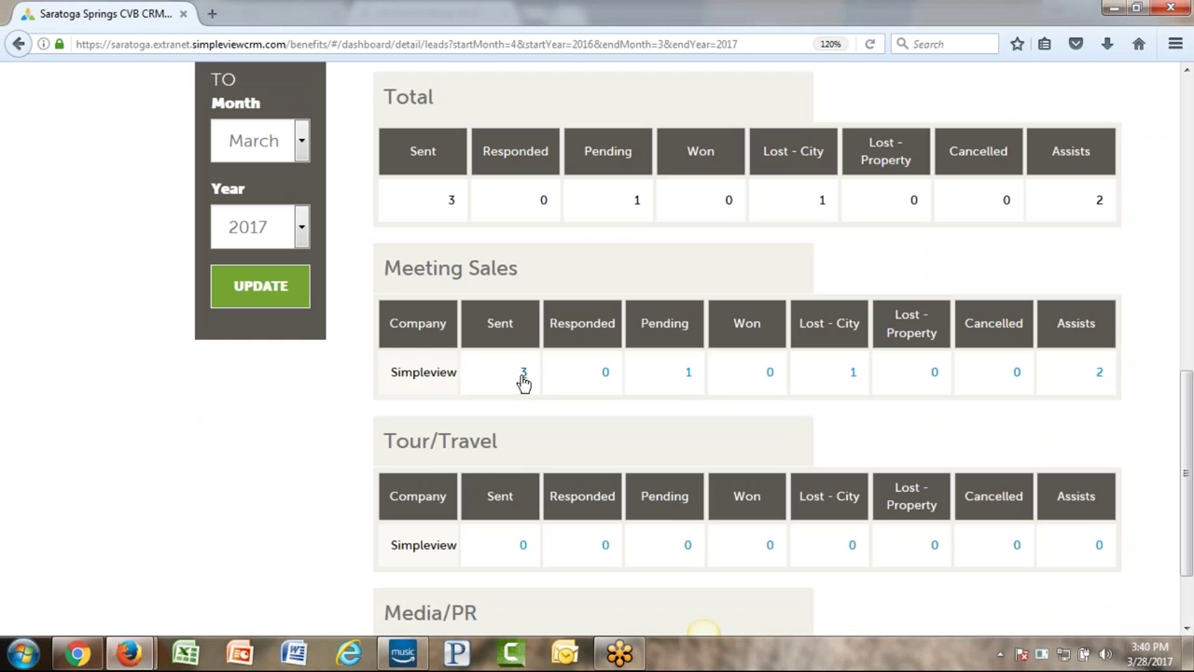
- List the 3 leads sent to Meeting Sales and its assist leads, then open Service Request Benefits
{"action": "left_click", "coordinate": [523, 373]}
{"action": "scroll", "coordinate": [554, 342], "scroll_direction": "up", "scroll_amount": 4}
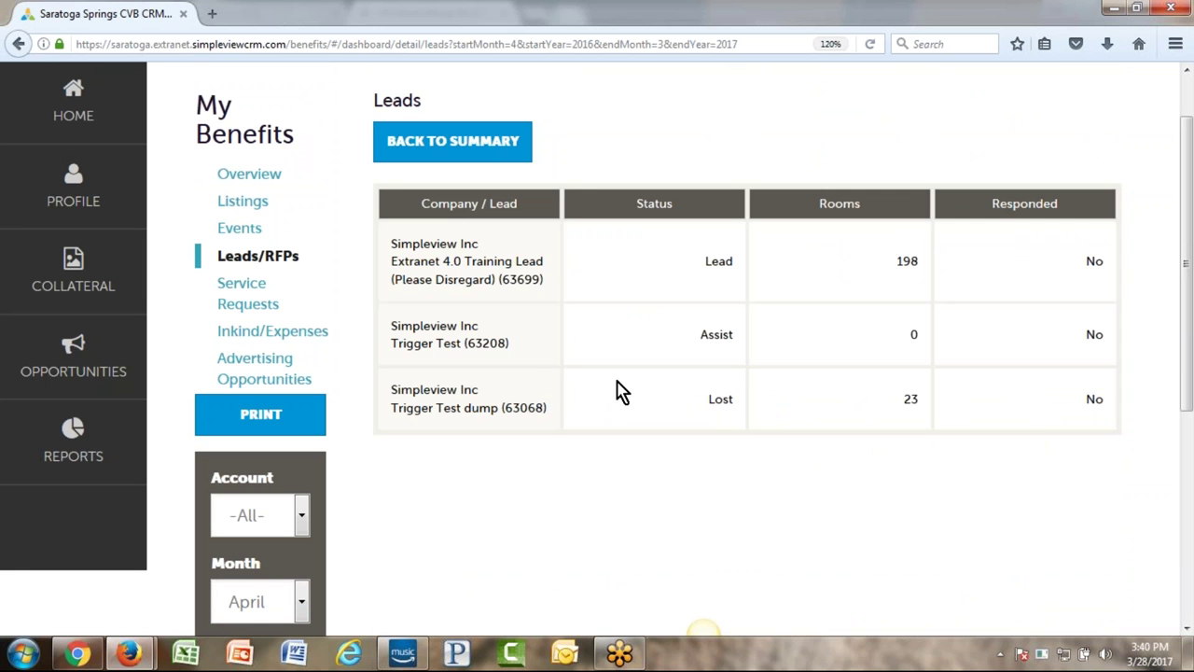
{"action": "scroll", "coordinate": [591, 394], "scroll_direction": "down", "scroll_amount": 5}
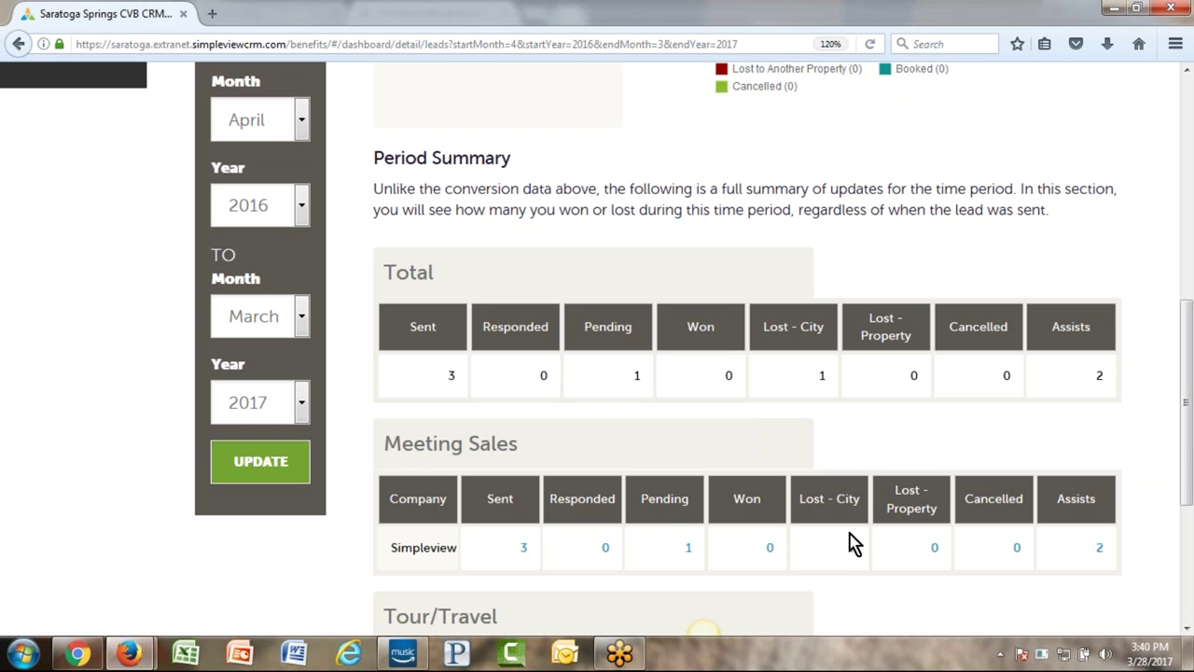
{"action": "left_click", "coordinate": [1100, 550]}
{"action": "scroll", "coordinate": [821, 433], "scroll_direction": "up", "scroll_amount": 5}
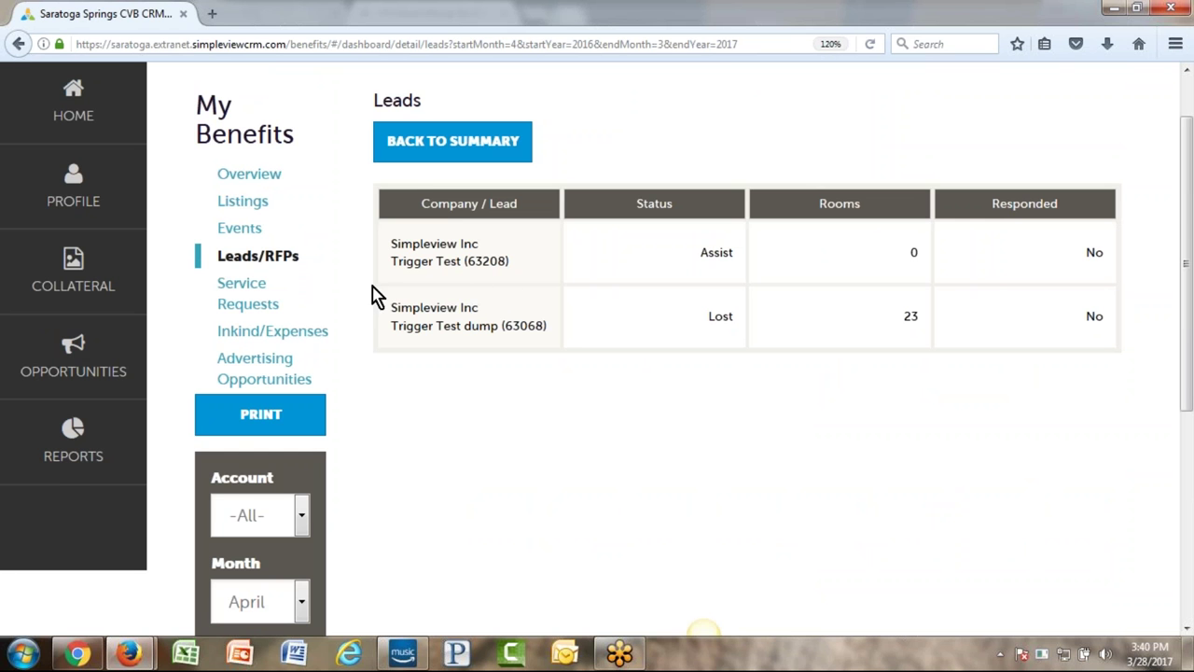
{"action": "left_click", "coordinate": [241, 298]}
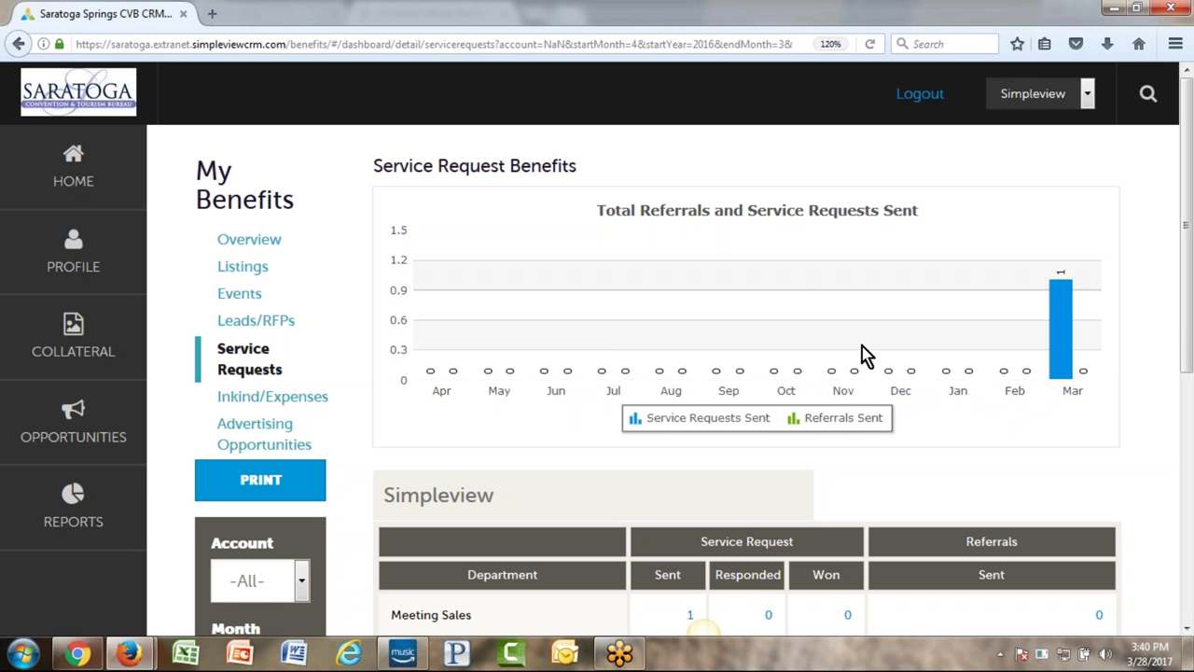
- Check the empty Meeting Sales Referrals Sent list, then return to the Service Request Benefits report
{"action": "scroll", "coordinate": [863, 352], "scroll_direction": "down", "scroll_amount": 1}
{"action": "scroll", "coordinate": [863, 353], "scroll_direction": "down", "scroll_amount": 4}
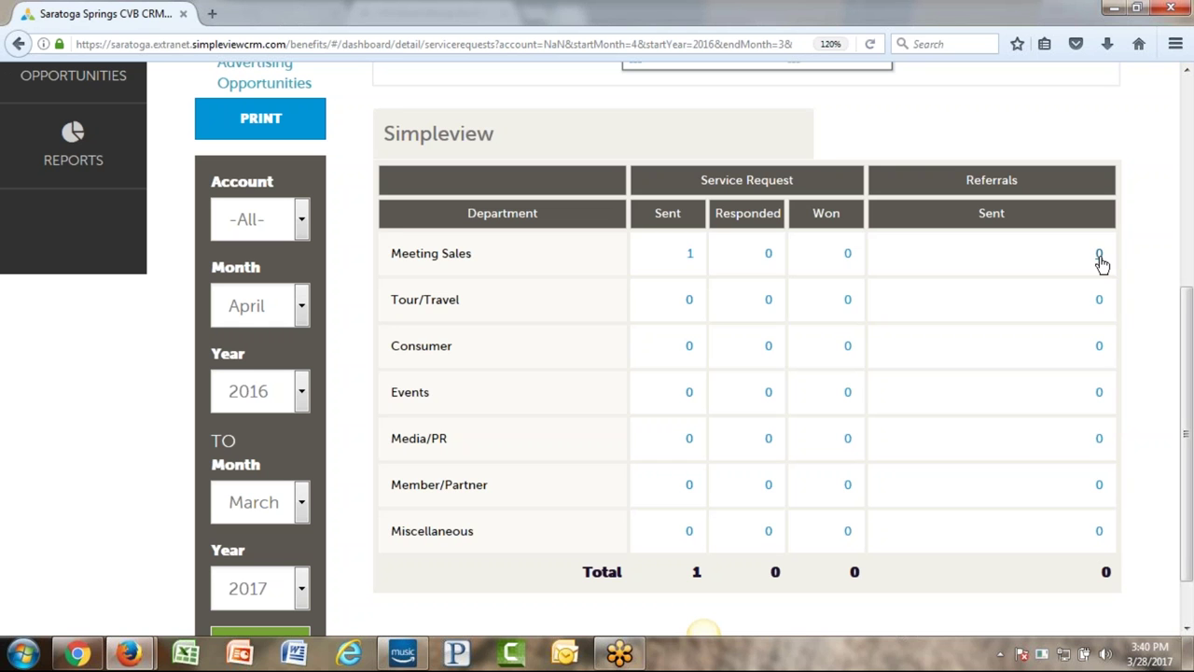
{"action": "left_click", "coordinate": [1100, 258]}
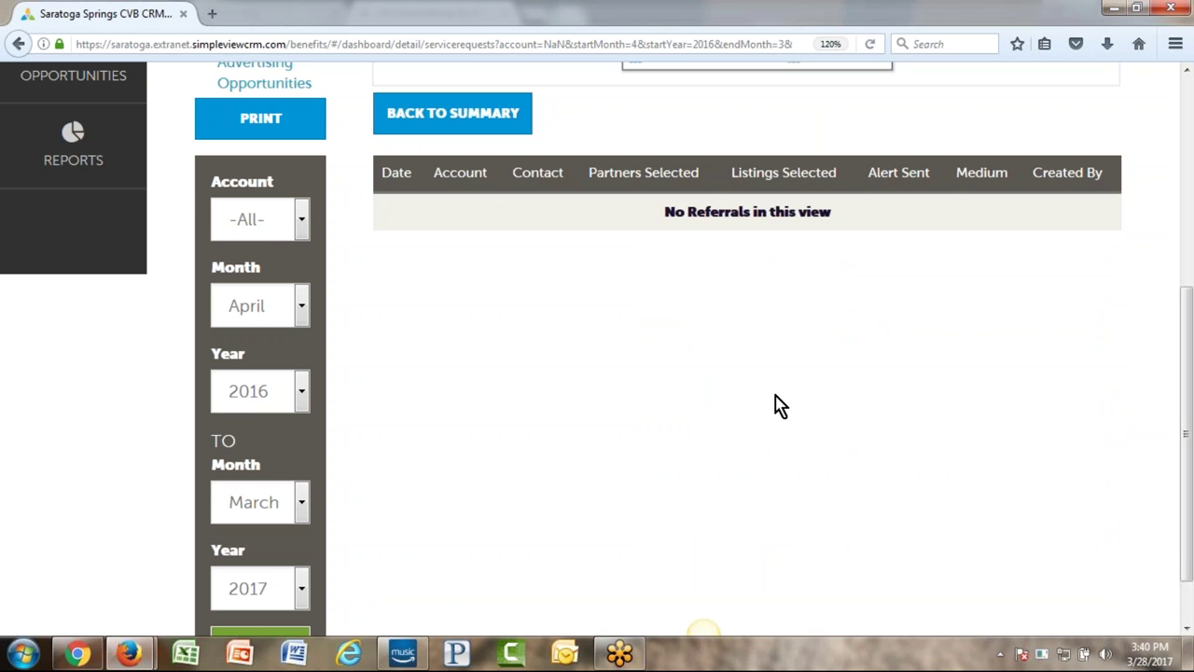
{"action": "scroll", "coordinate": [780, 405], "scroll_direction": "up", "scroll_amount": 5}
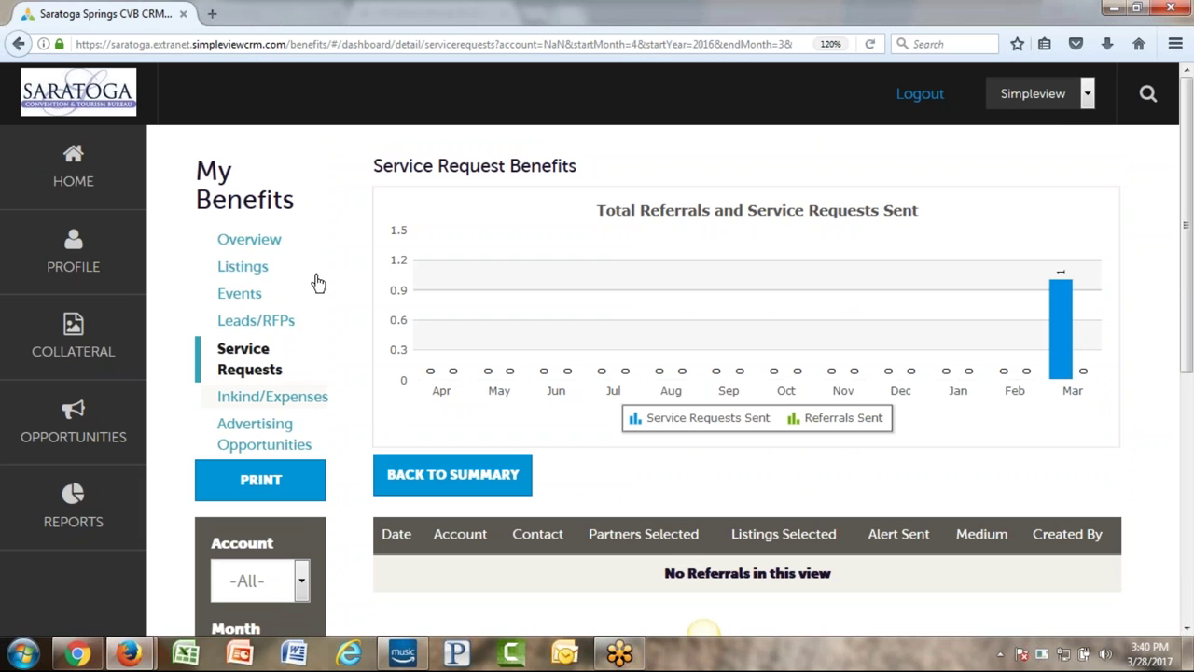
{"action": "left_click", "coordinate": [249, 239]}
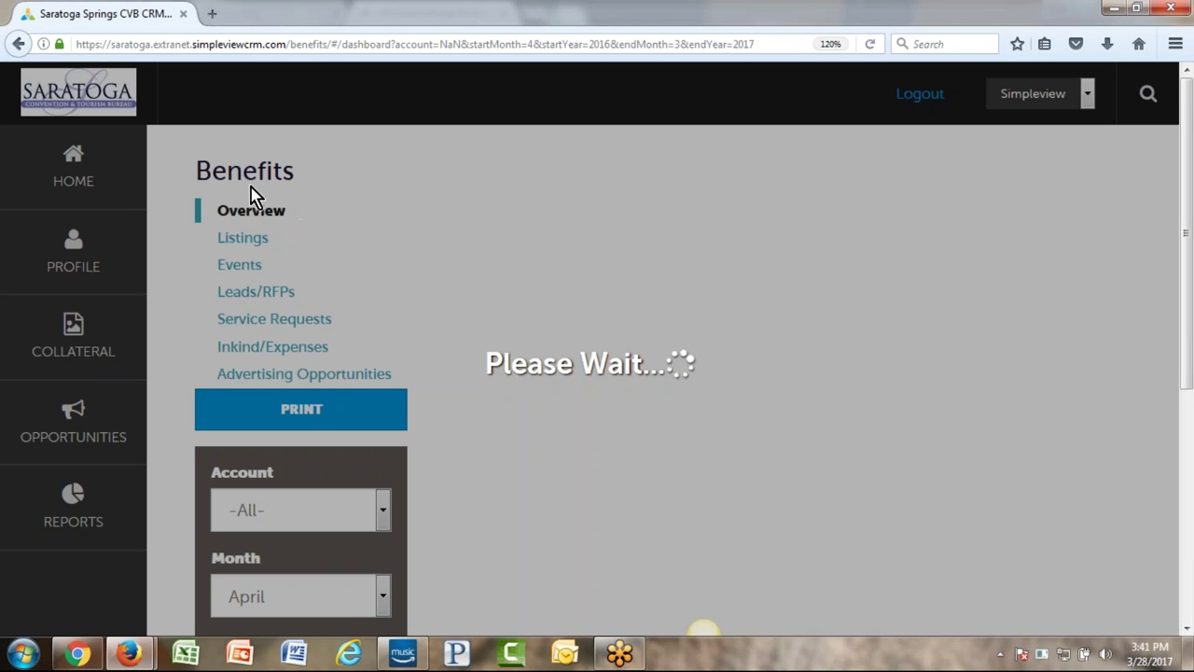
{"action": "scroll", "coordinate": [322, 229], "scroll_direction": "down", "scroll_amount": 1}
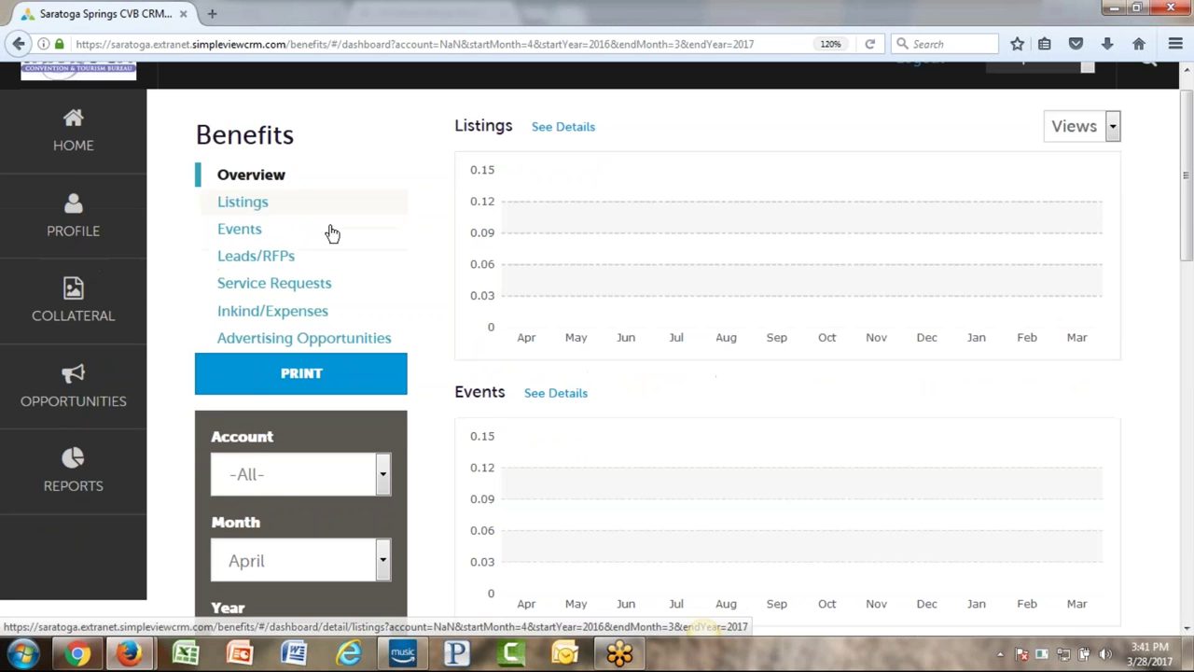
{"action": "scroll", "coordinate": [332, 232], "scroll_direction": "down", "scroll_amount": 5}
{"action": "left_click", "coordinate": [284, 83]}
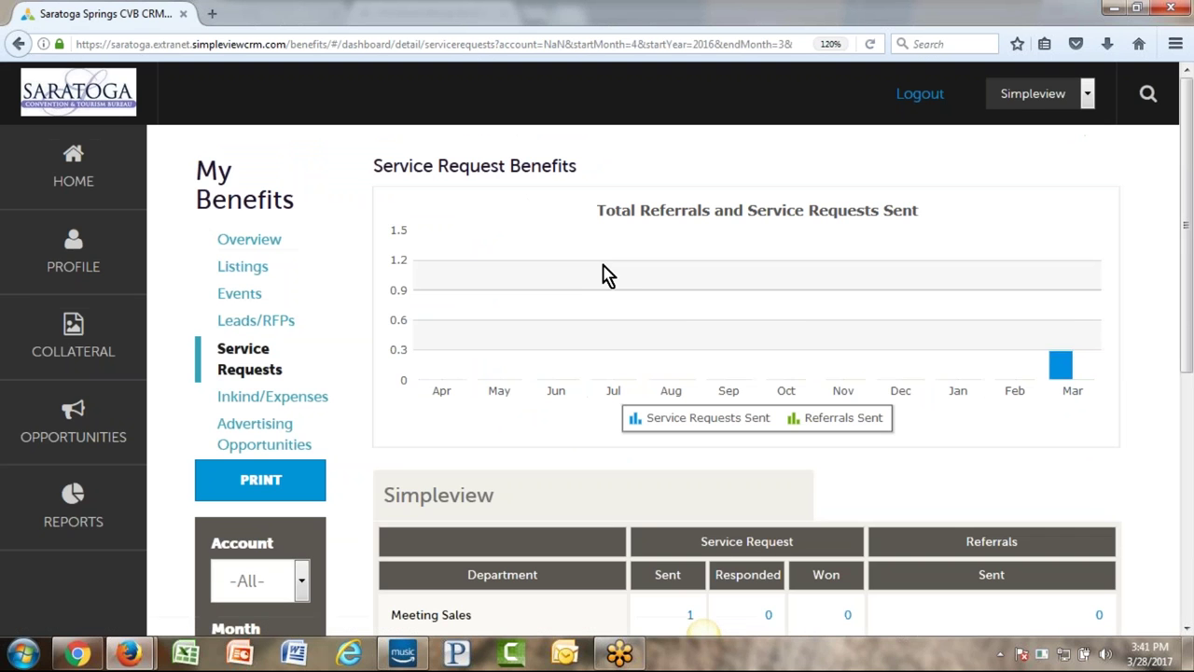
- Keep the account filter at All and set the start year to 2010
{"action": "scroll", "coordinate": [419, 298], "scroll_direction": "down", "scroll_amount": 5}
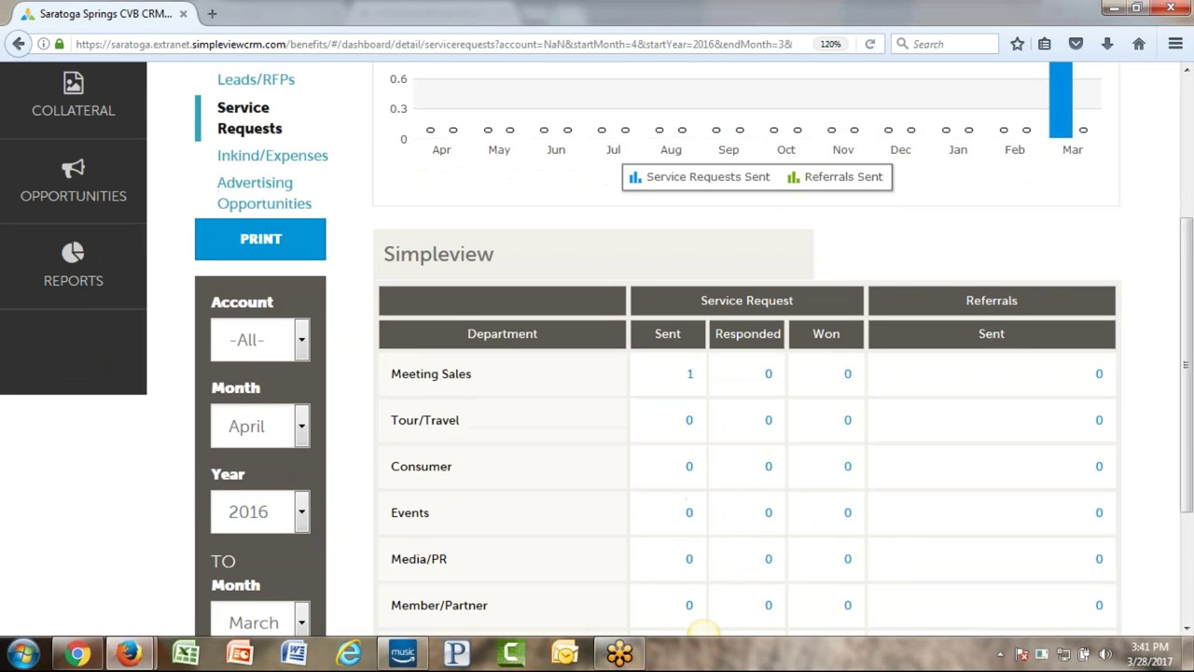
{"action": "scroll", "coordinate": [301, 314], "scroll_direction": "down", "scroll_amount": 3}
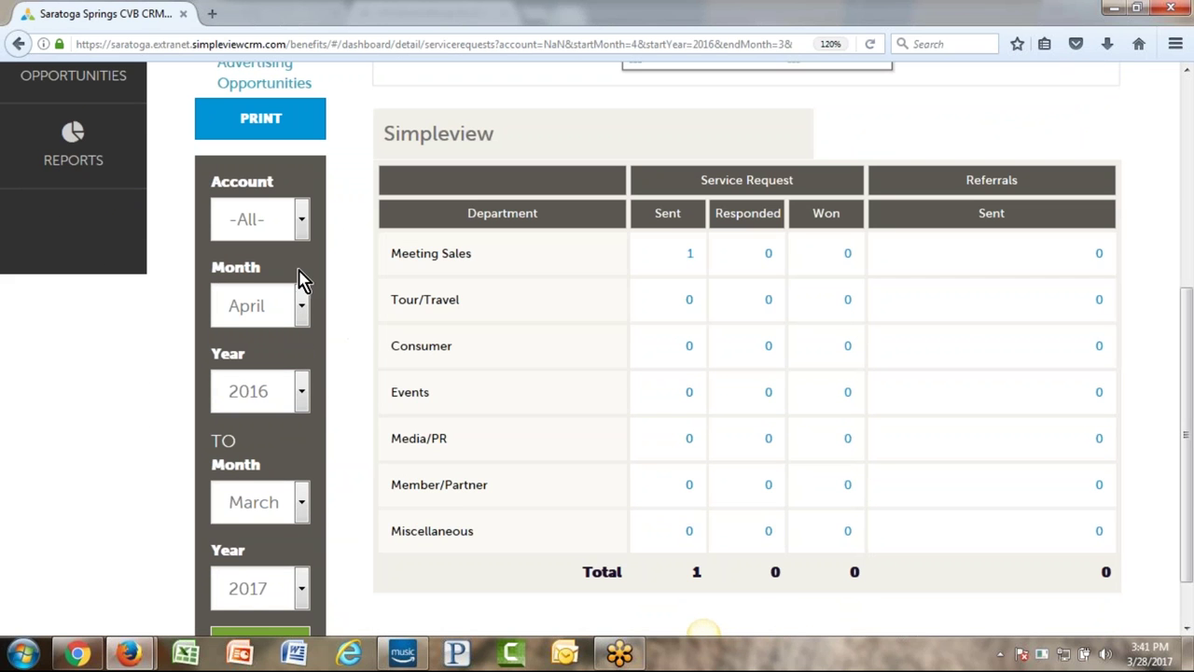
{"action": "left_click", "coordinate": [274, 229]}
{"action": "left_click", "coordinate": [311, 219]}
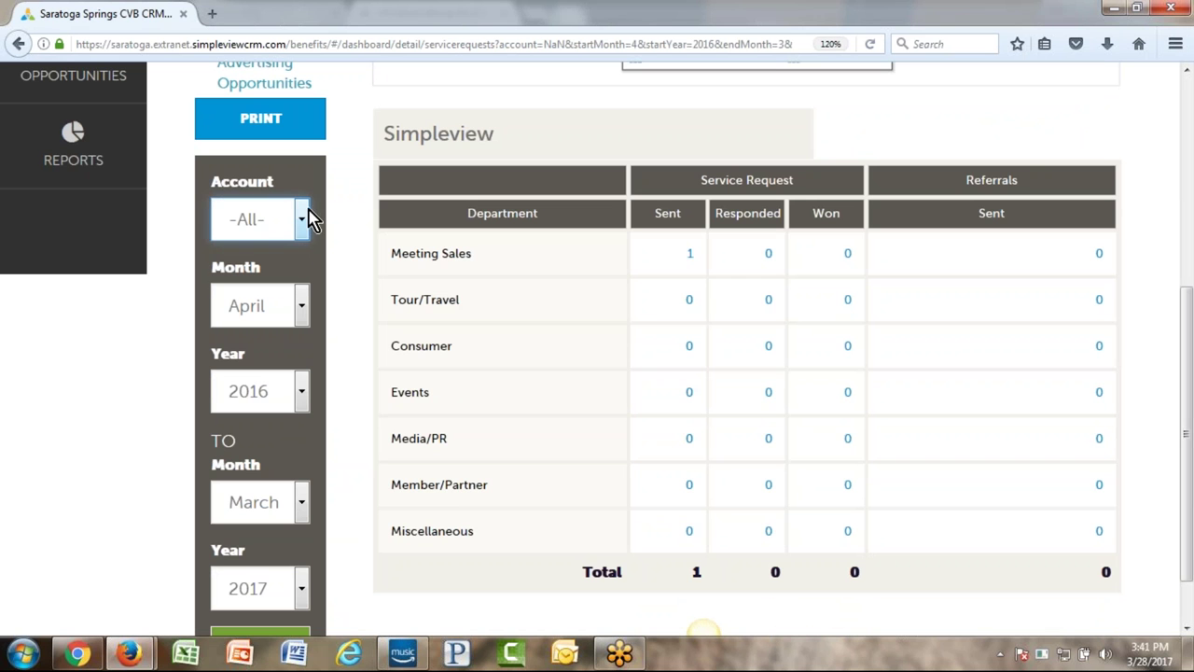
{"action": "scroll", "coordinate": [333, 228], "scroll_direction": "down", "scroll_amount": 2}
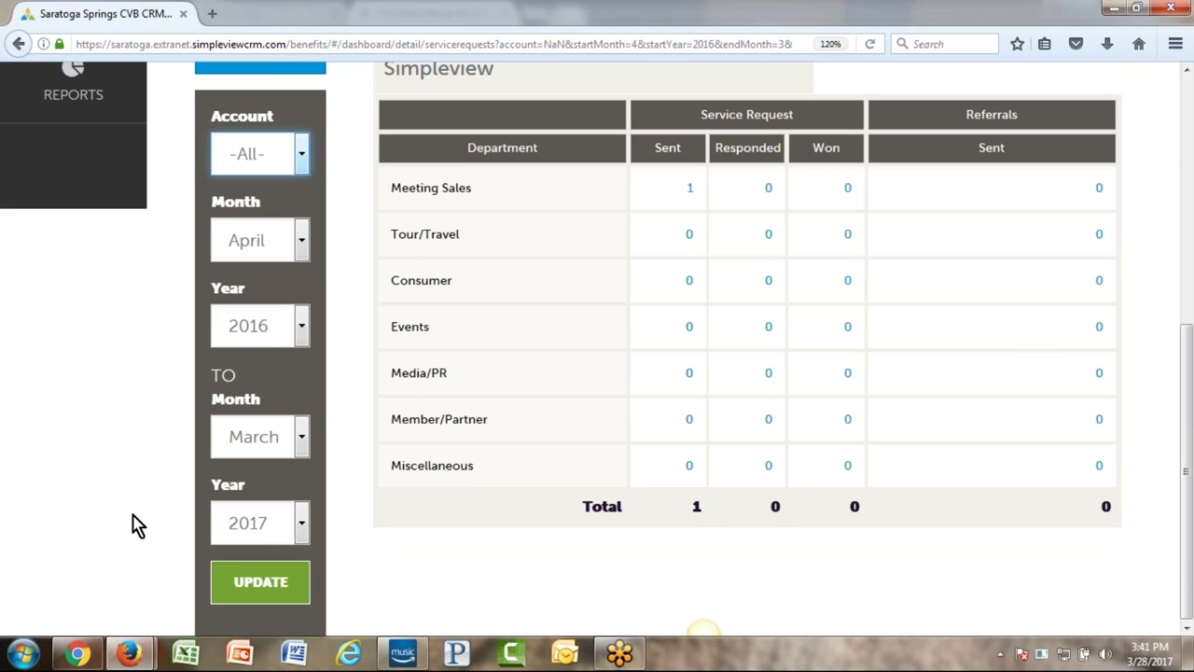
{"action": "left_click", "coordinate": [267, 347]}
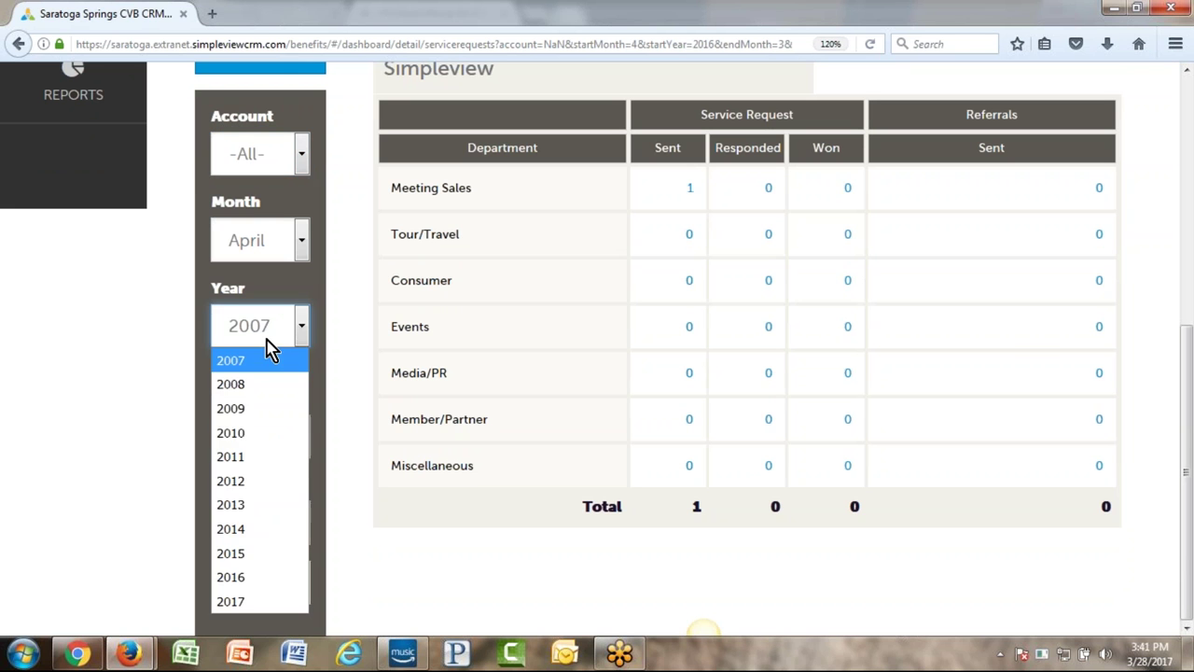
{"action": "left_click", "coordinate": [258, 434]}
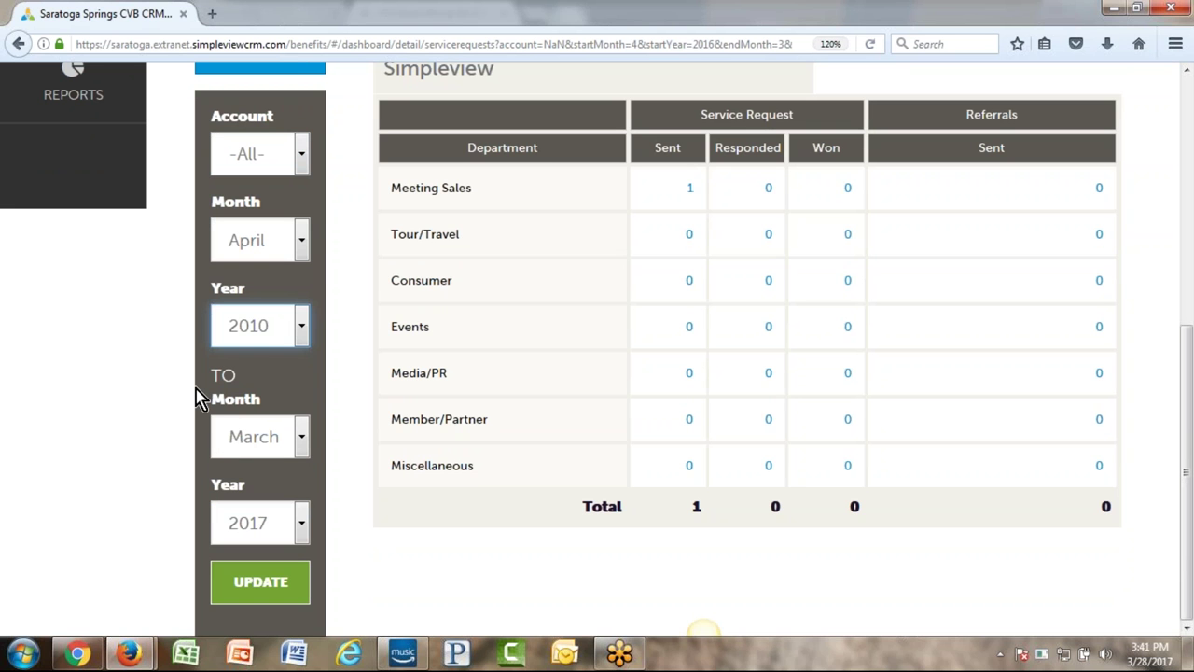
{"action": "scroll", "coordinate": [199, 397], "scroll_direction": "up", "scroll_amount": 5}
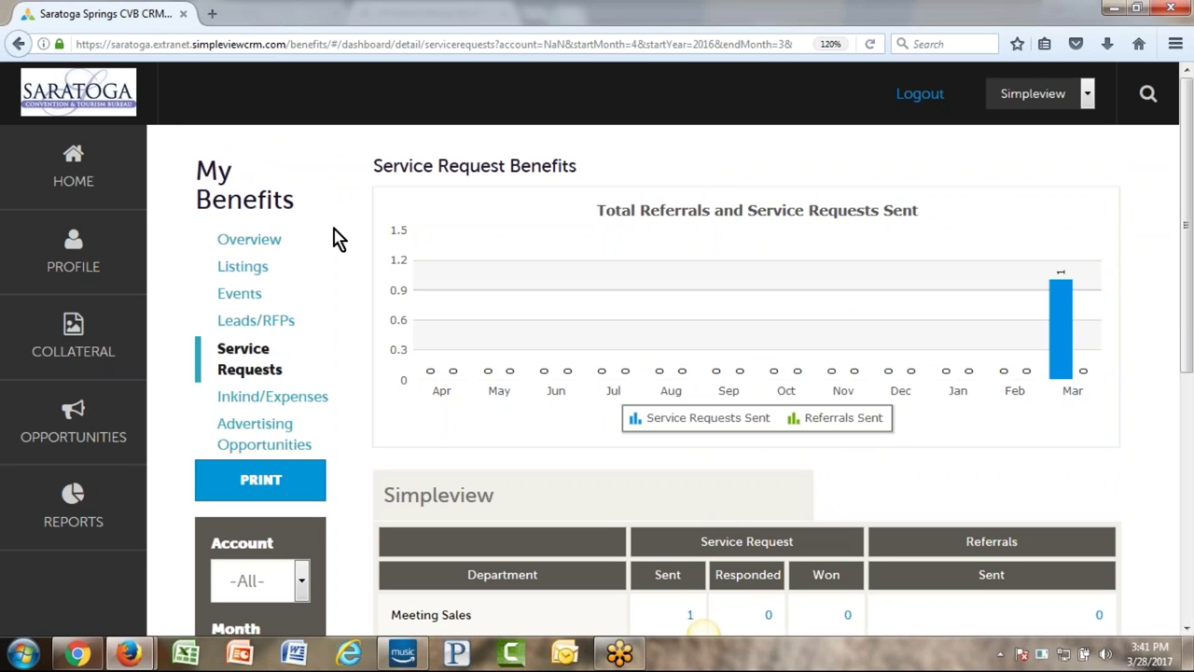
{"action": "left_click", "coordinate": [47, 252]}
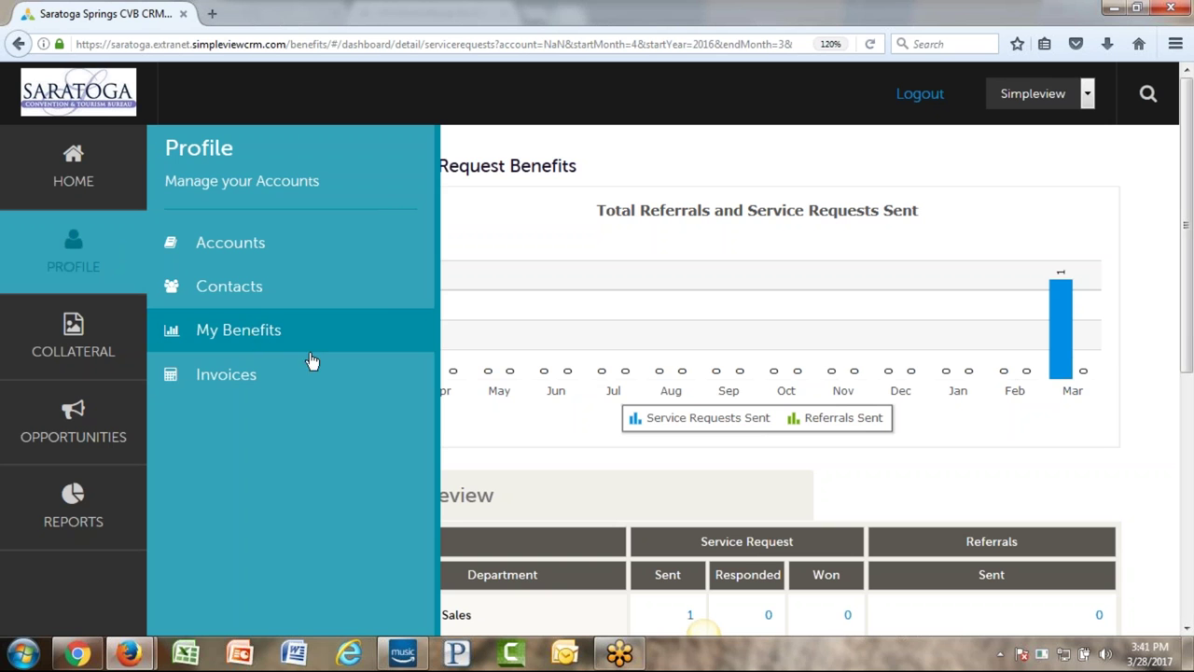
{"action": "left_click", "coordinate": [229, 384]}
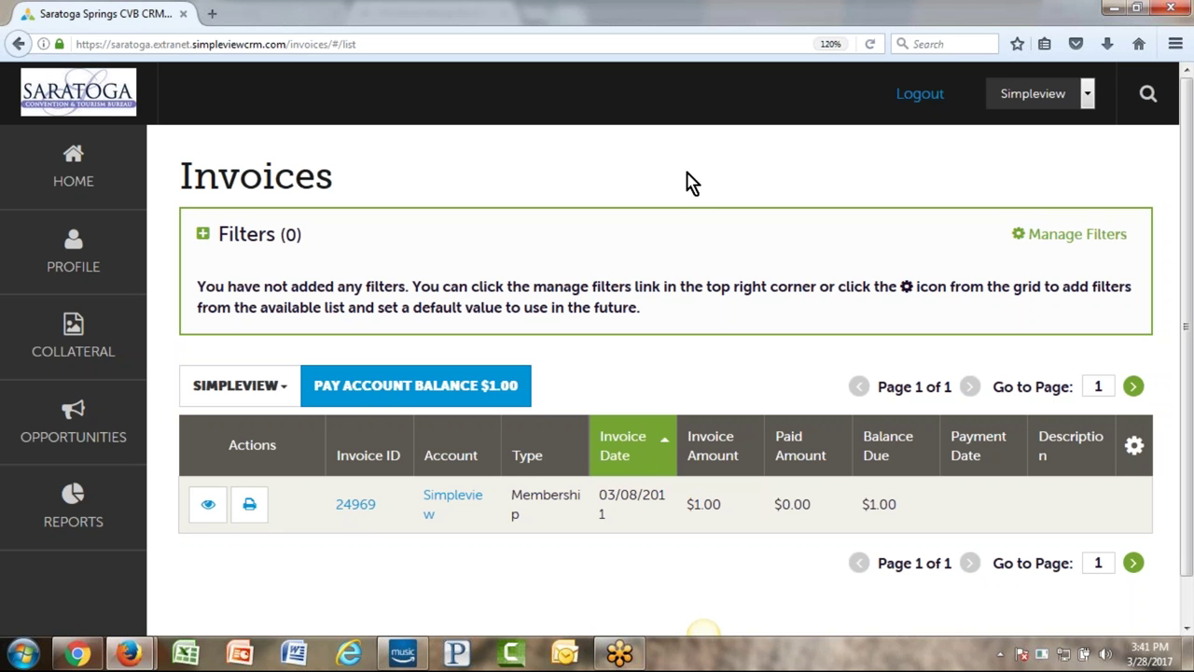
{"action": "scroll", "coordinate": [655, 186], "scroll_direction": "down", "scroll_amount": 1}
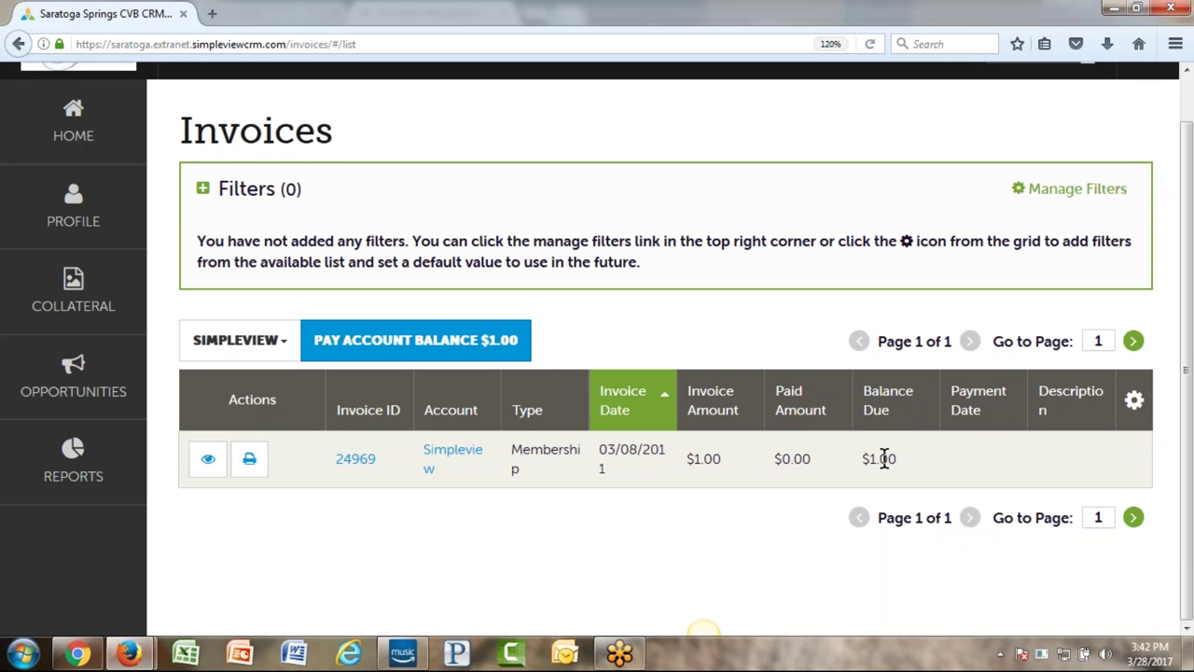
- Open the $1.00 membership invoice's details and submit a 1.00 payment via Pay Now
{"action": "left_click", "coordinate": [207, 461]}
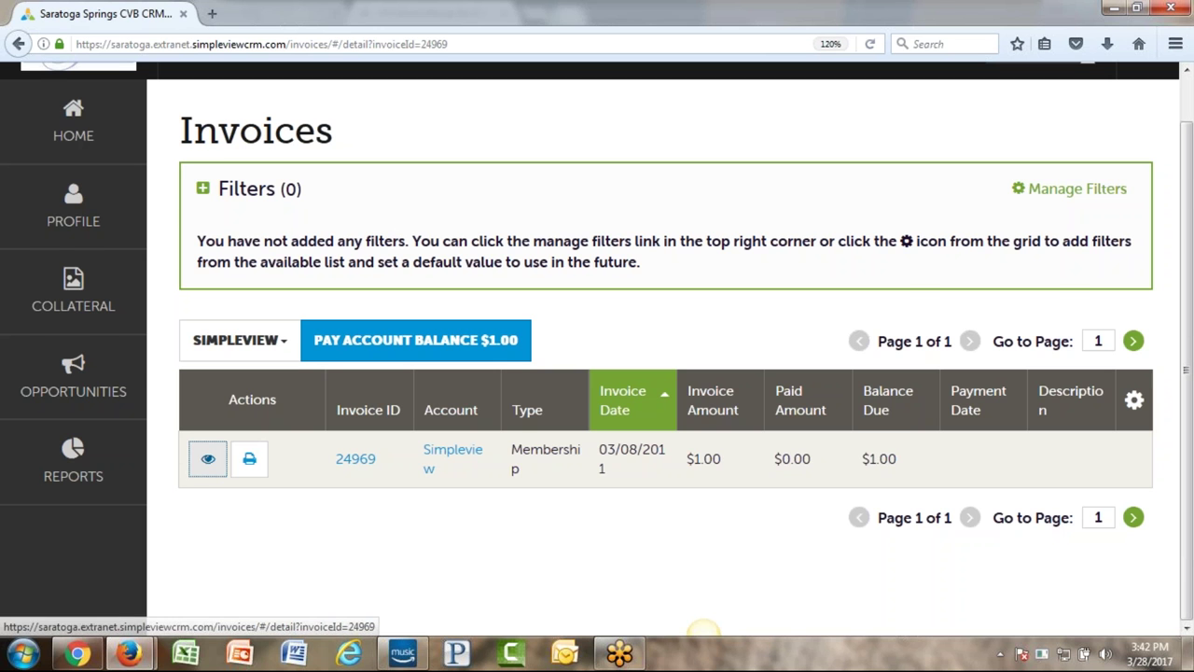
{"action": "scroll", "coordinate": [526, 320], "scroll_direction": "down", "scroll_amount": 7}
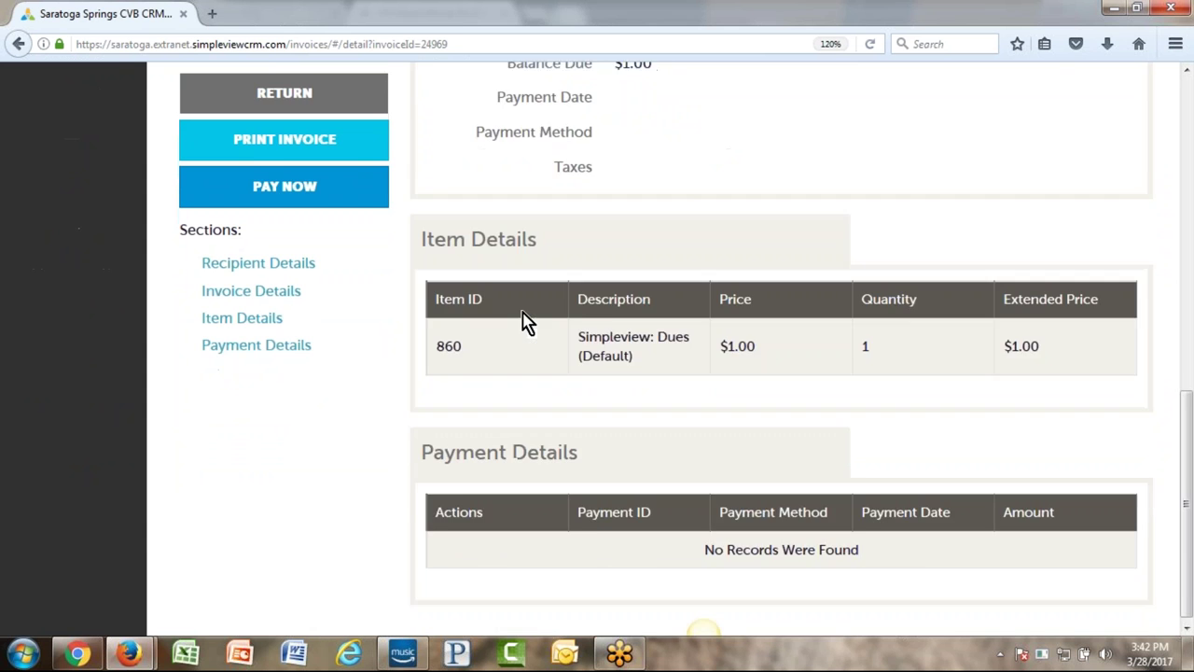
{"action": "scroll", "coordinate": [531, 336], "scroll_direction": "up", "scroll_amount": 8}
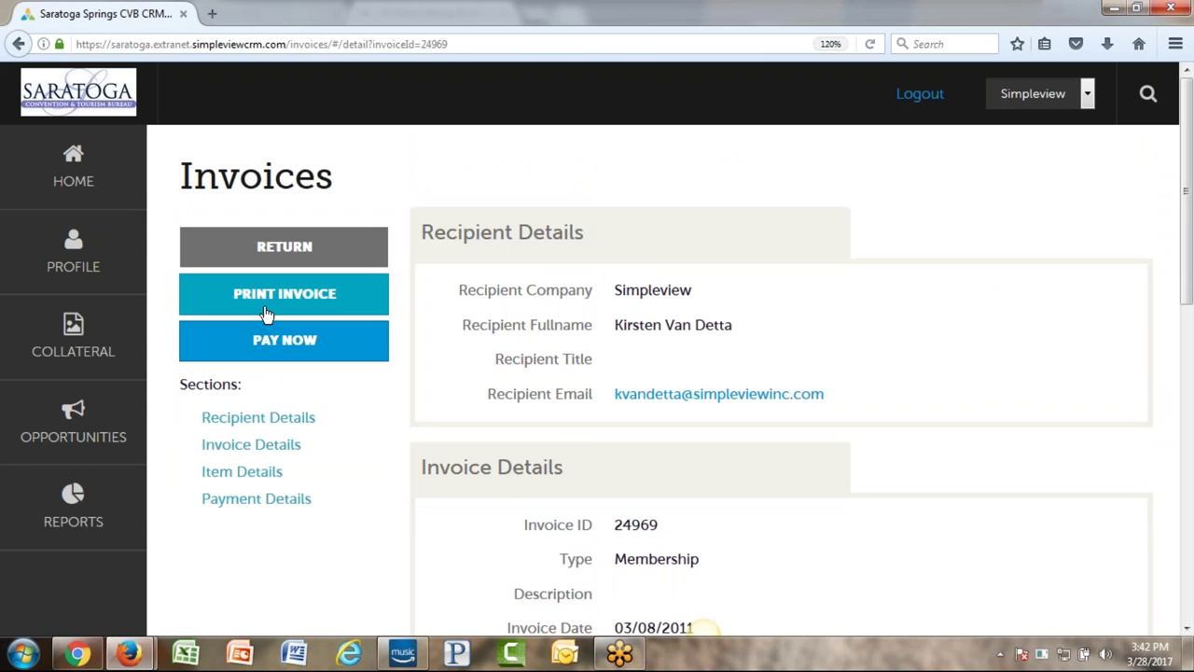
{"action": "left_click", "coordinate": [310, 349]}
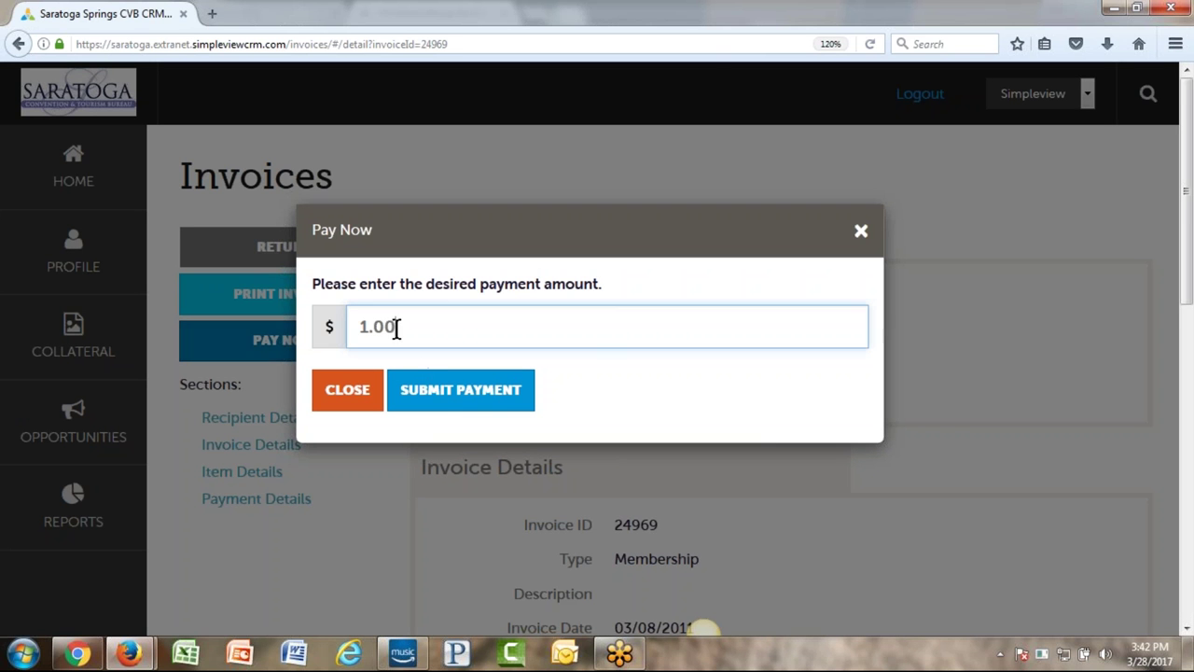
{"action": "left_click_drag", "start_coordinate": [429, 330], "coordinate": [340, 327]}
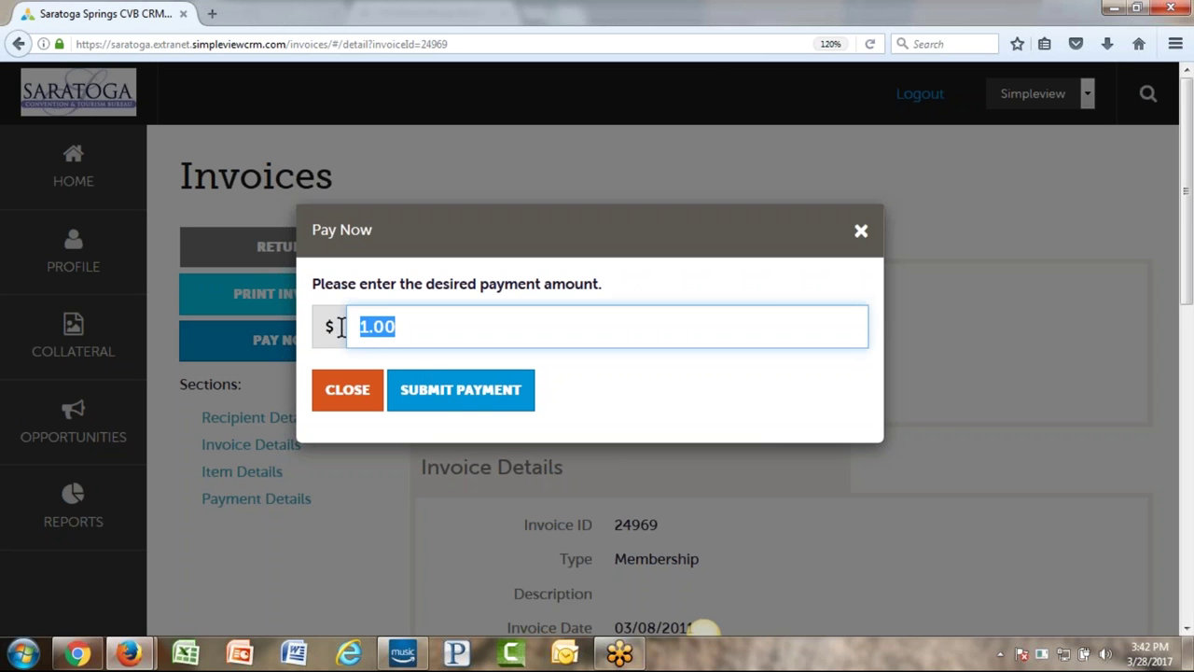
{"action": "left_click", "coordinate": [453, 400]}
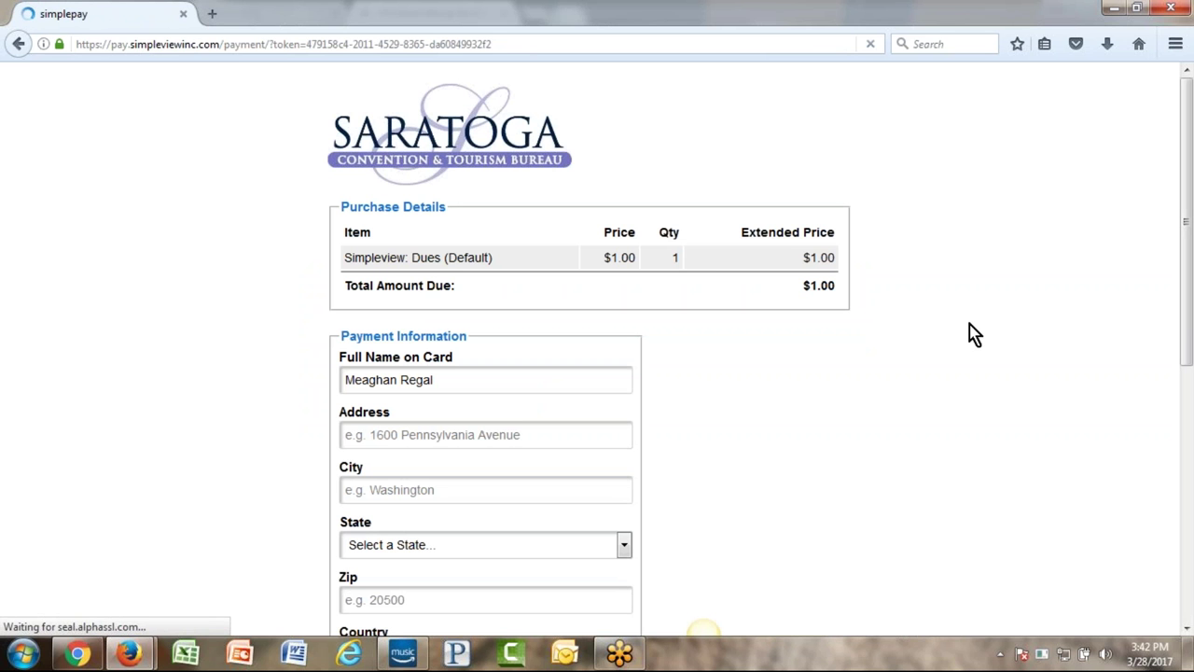
- Look over the SimplePay $1.00 form down to Complete Transaction, then return to invoice 24969
{"action": "scroll", "coordinate": [877, 373], "scroll_direction": "down", "scroll_amount": 2}
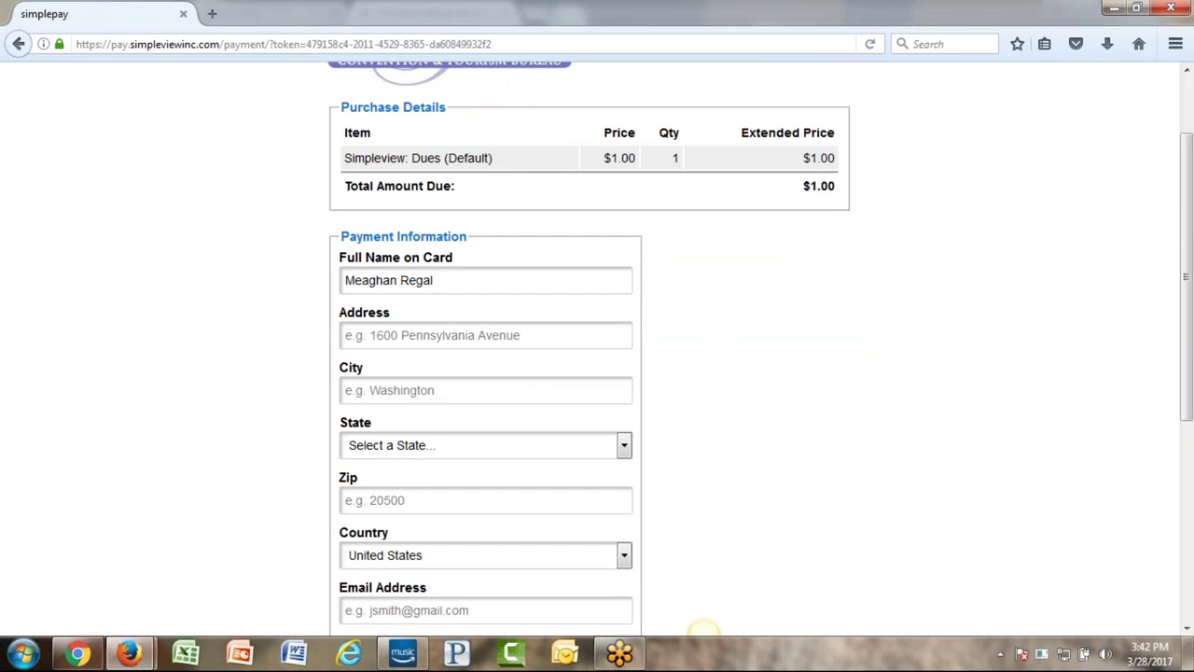
{"action": "scroll", "coordinate": [736, 405], "scroll_direction": "down", "scroll_amount": 7}
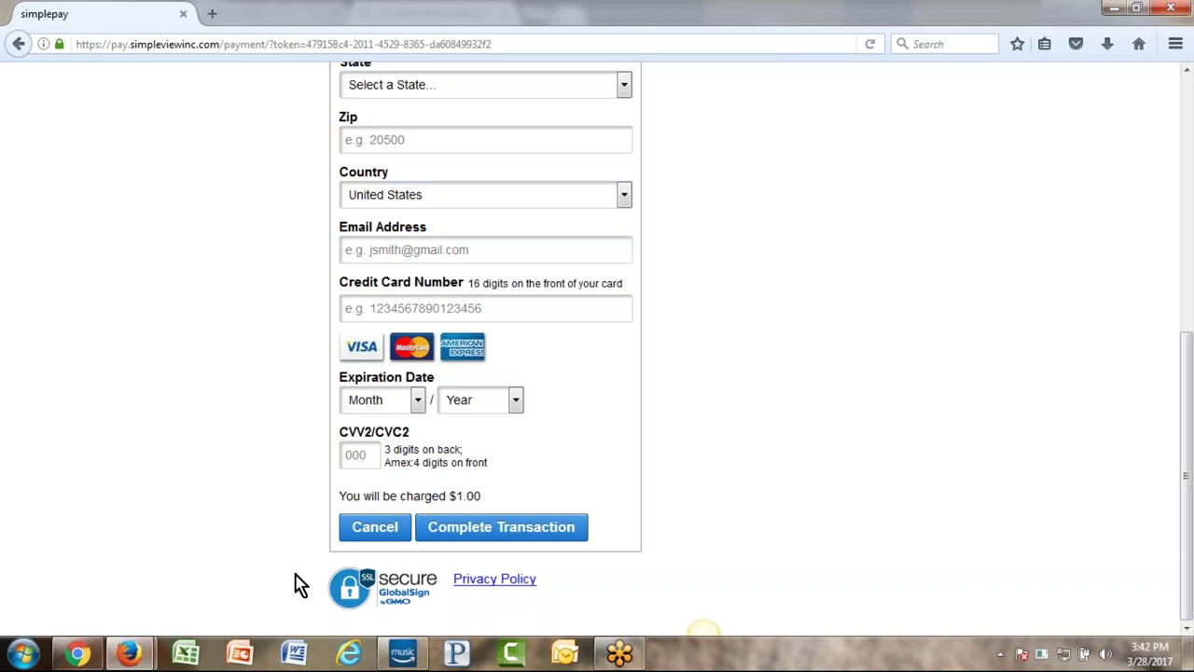
{"action": "scroll", "coordinate": [299, 583], "scroll_direction": "up", "scroll_amount": 5}
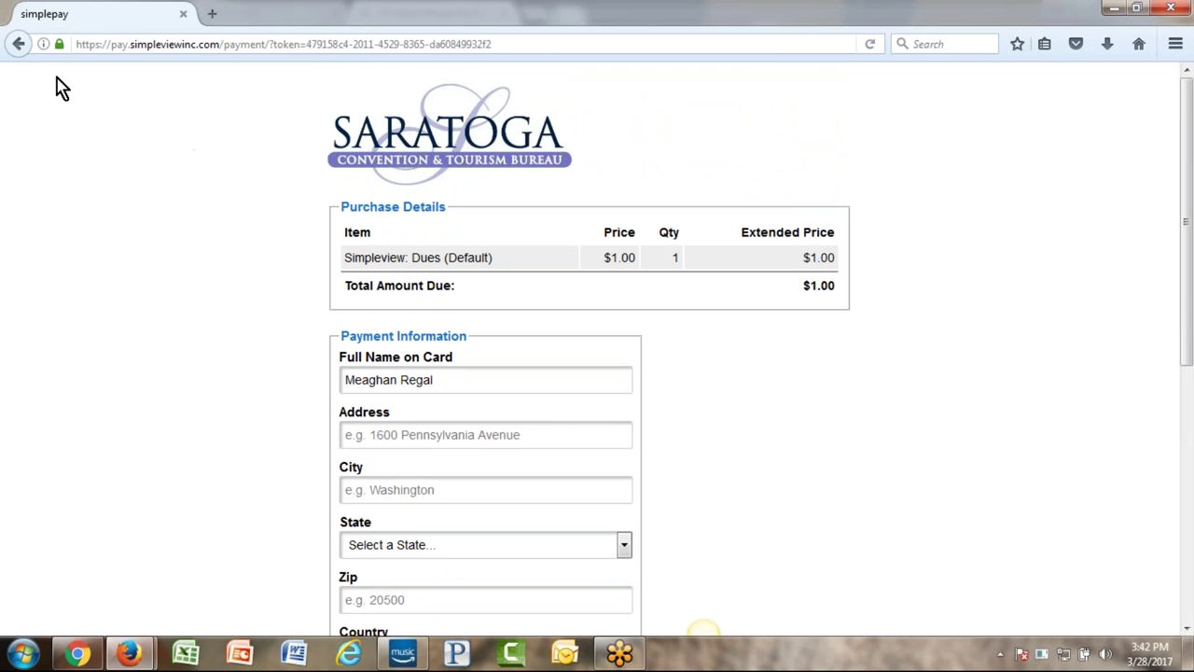
{"action": "left_click", "coordinate": [19, 43]}
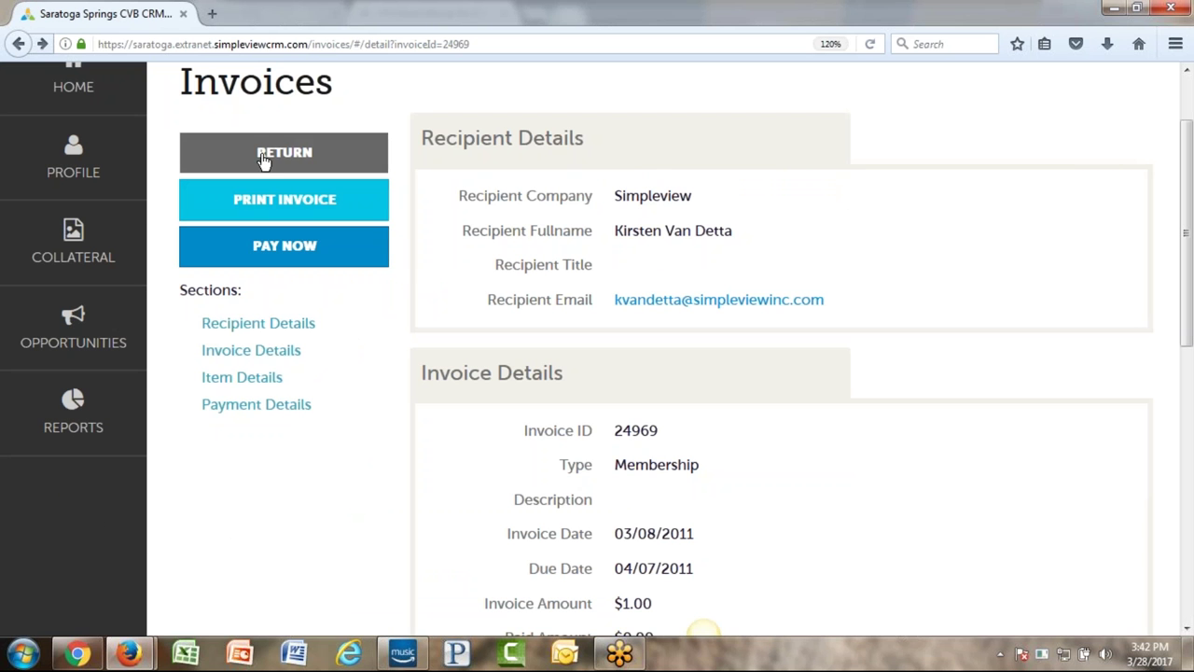
- Return to the invoices list, view the Pay Account Balance $1.00 page, go back, and expand Profile
{"action": "left_click", "coordinate": [284, 155]}
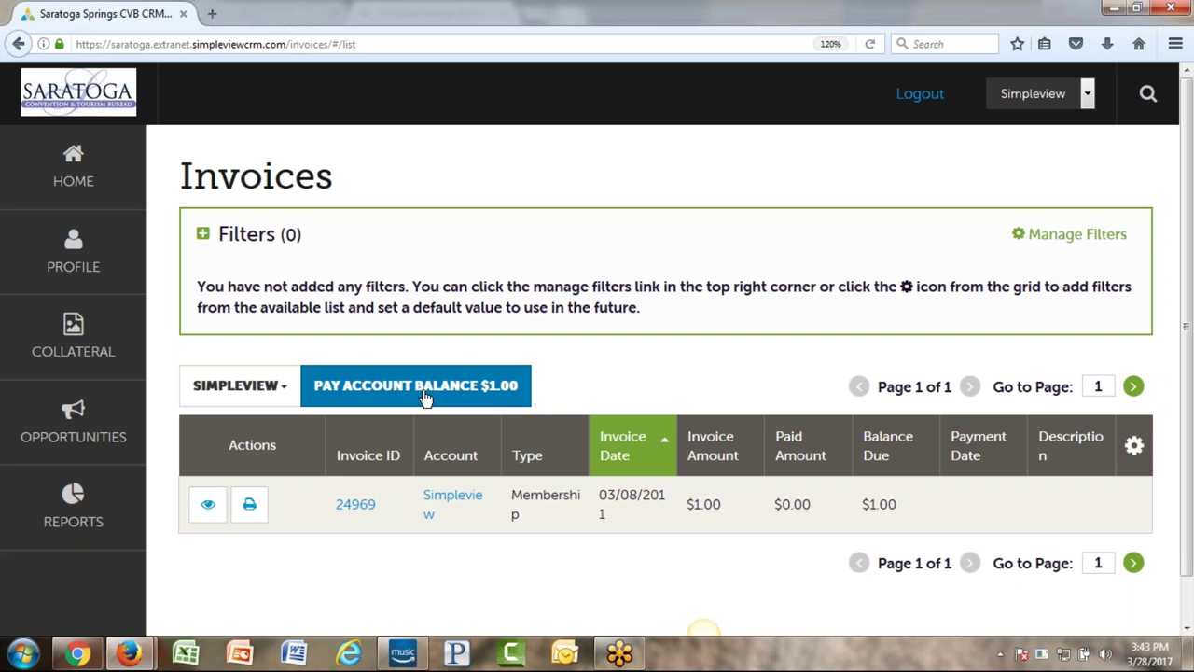
{"action": "left_click", "coordinate": [426, 399]}
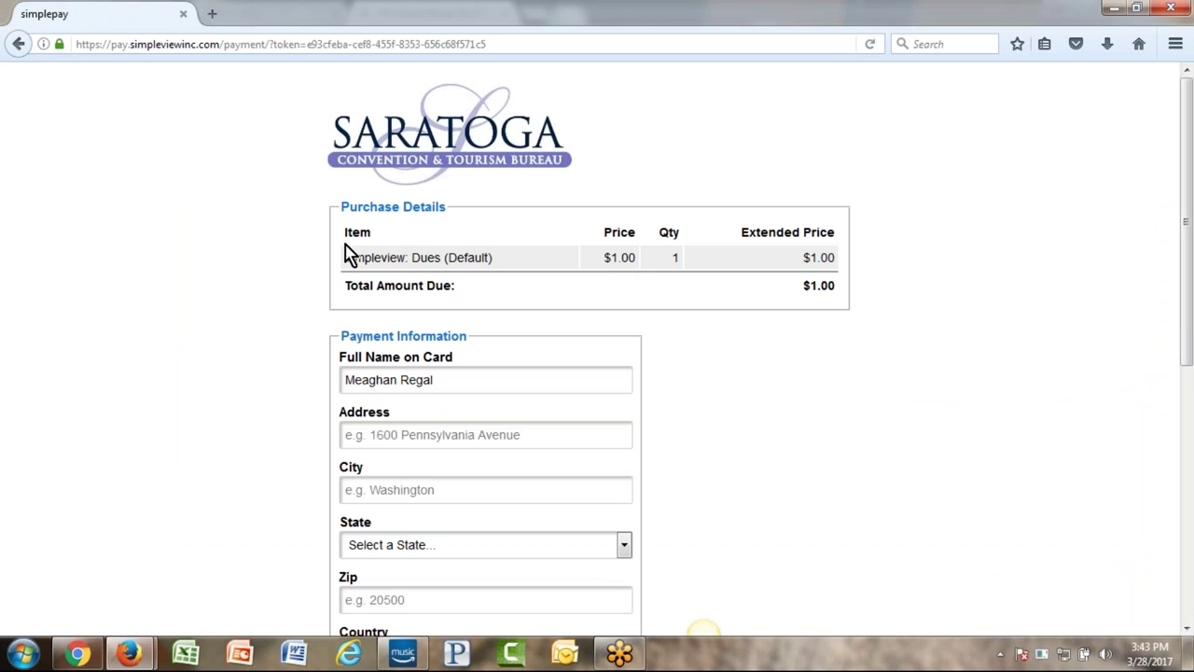
{"action": "left_click", "coordinate": [21, 47]}
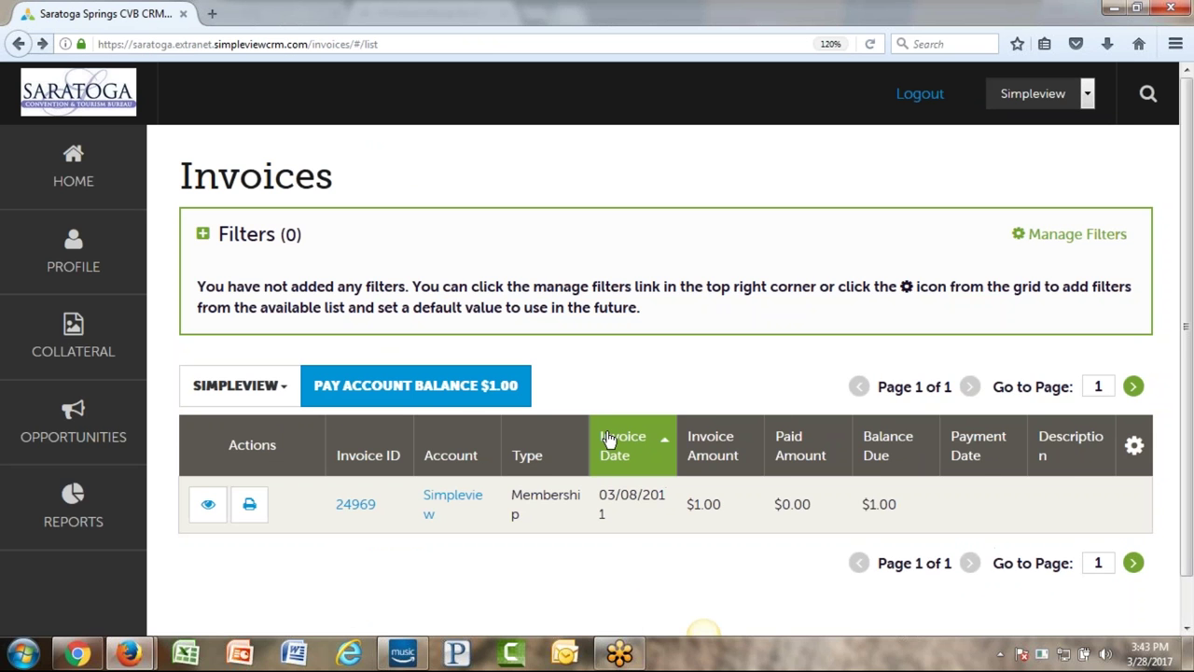
{"action": "left_click", "coordinate": [31, 268]}
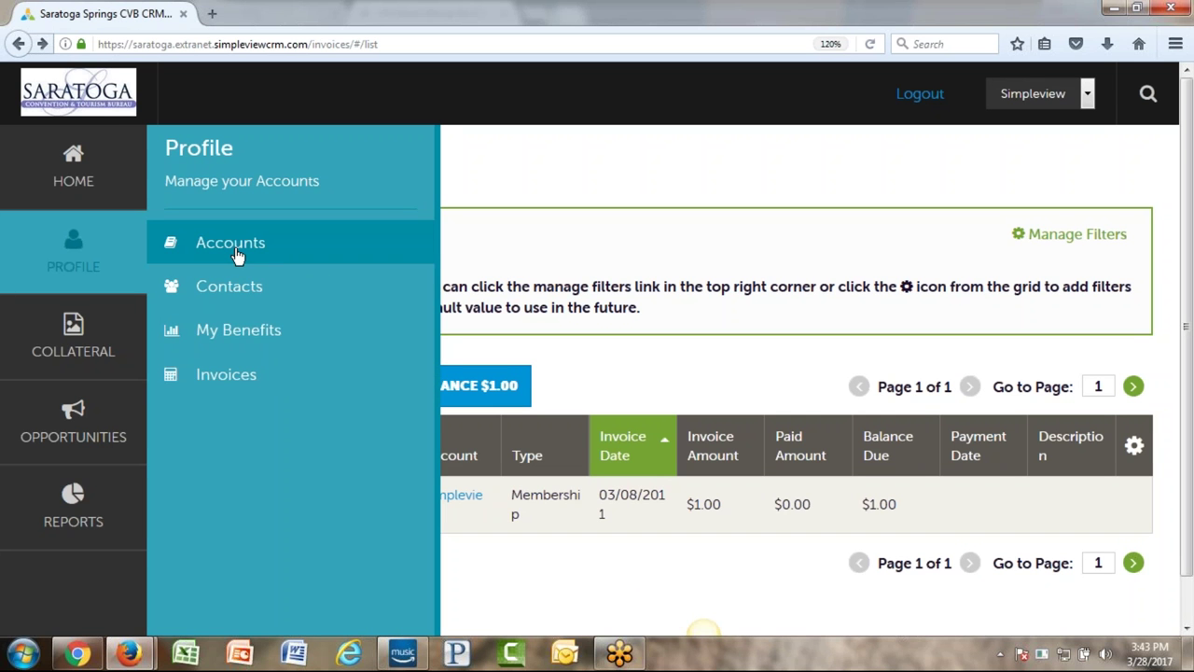
- Go to Collateral > Listings to see the Accommodations motel listing, ID 6090
{"action": "left_click", "coordinate": [40, 352]}
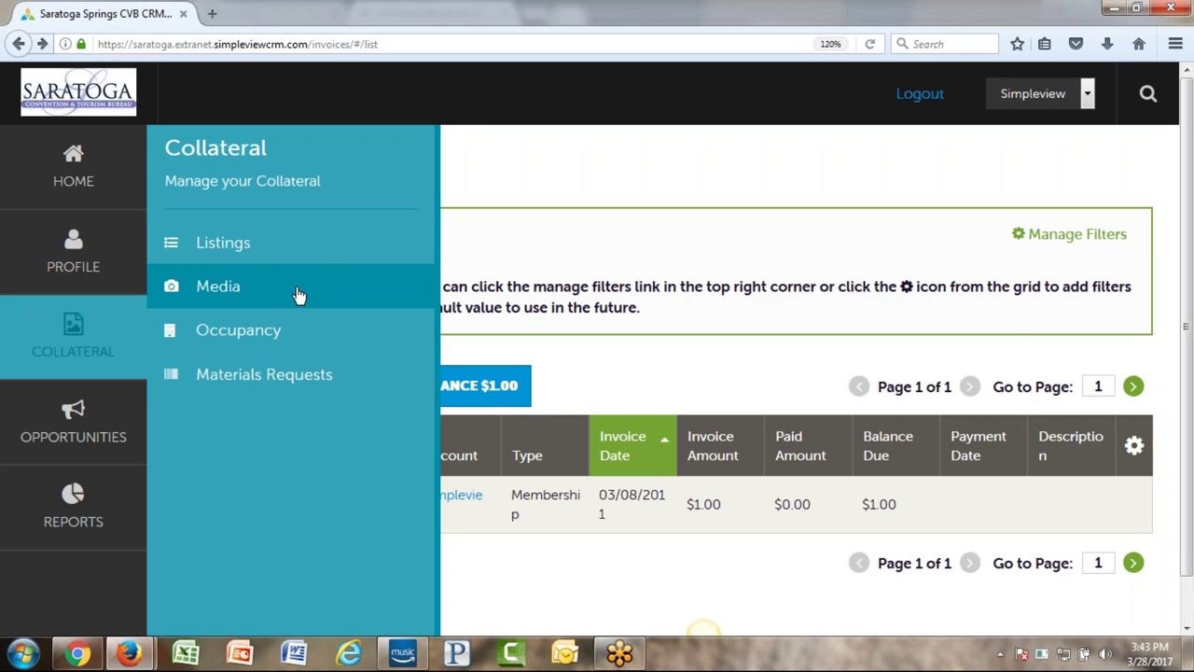
{"action": "left_click", "coordinate": [235, 244]}
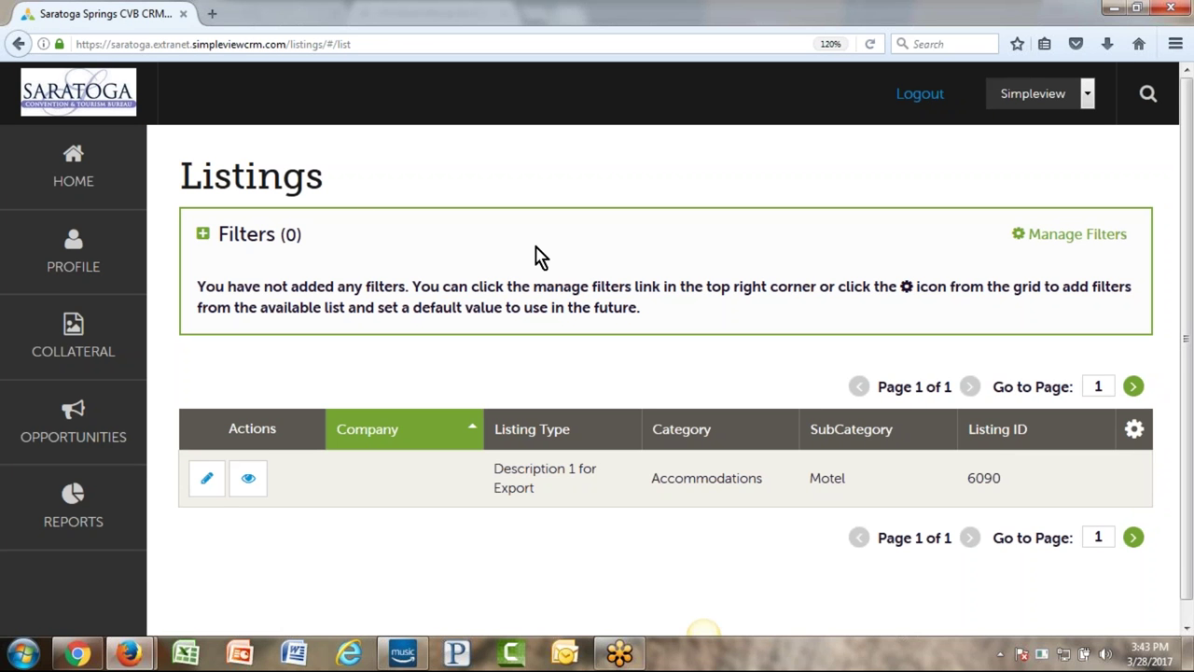
{"action": "scroll", "coordinate": [535, 342], "scroll_direction": "down", "scroll_amount": 1}
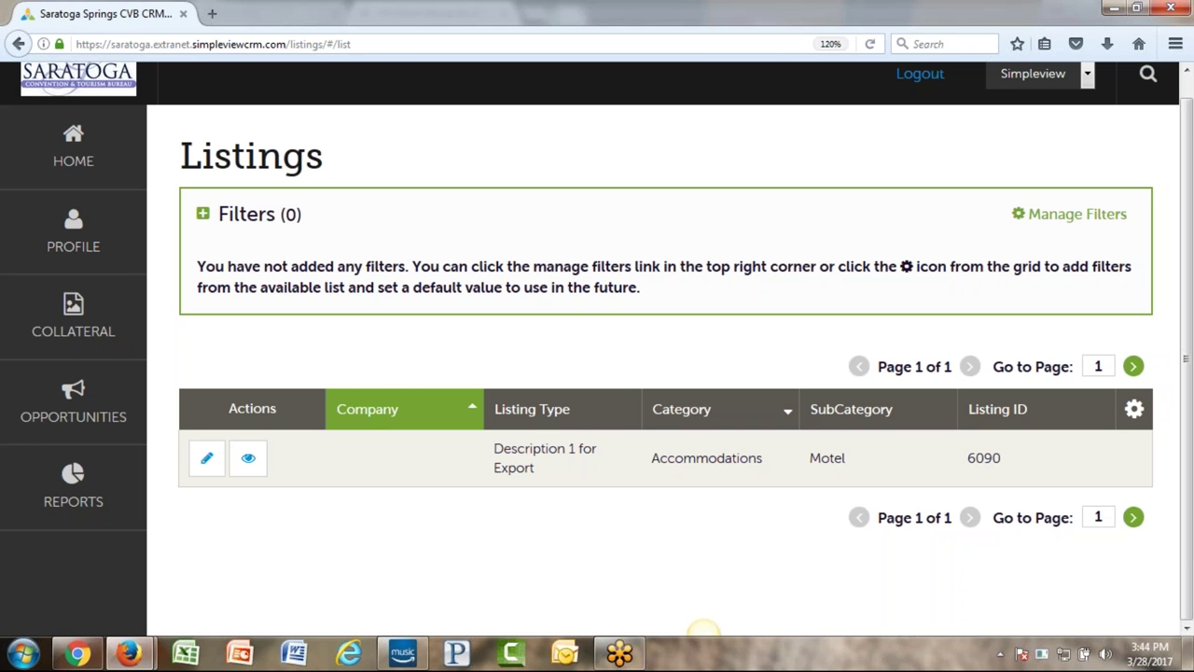
- Edit motel listing 6090, assigning a different contact and keeping the address type Physical
{"action": "left_click", "coordinate": [203, 462]}
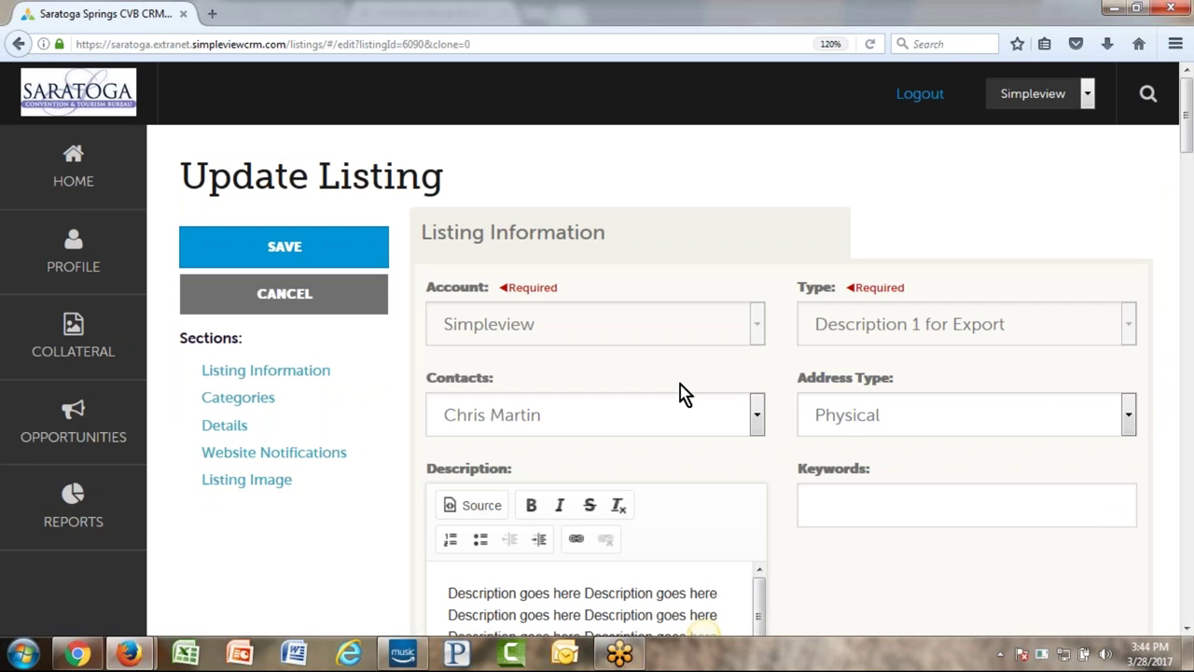
{"action": "scroll", "coordinate": [653, 416], "scroll_direction": "down", "scroll_amount": 2}
{"action": "left_click", "coordinate": [554, 305]}
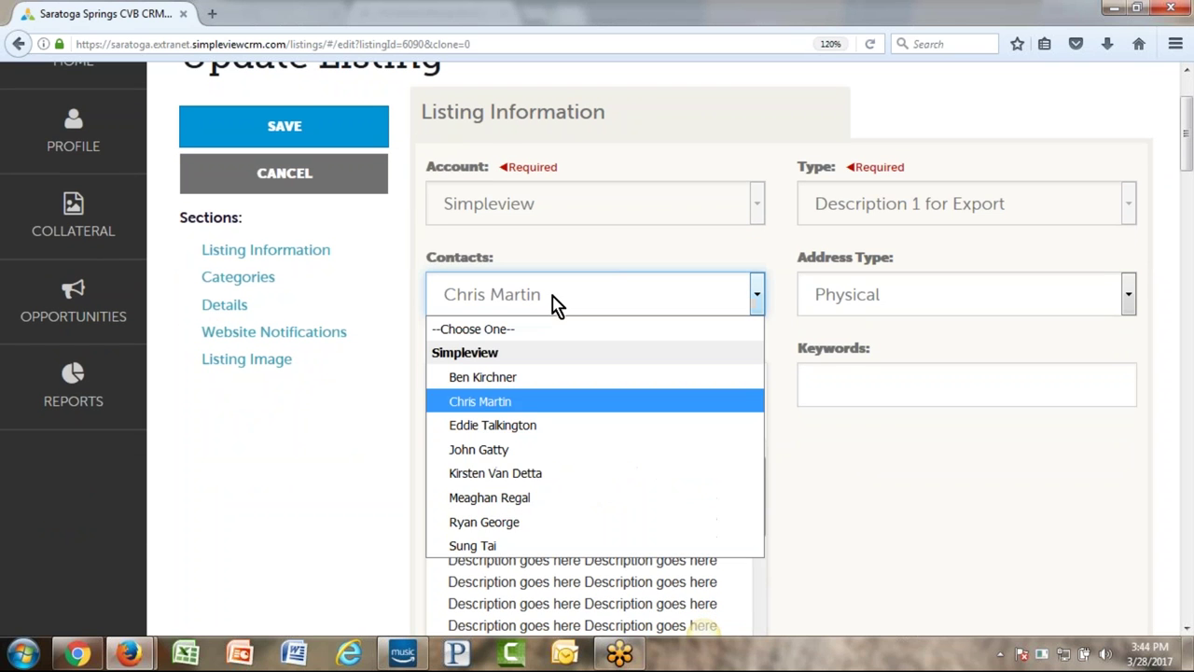
{"action": "left_click", "coordinate": [563, 513]}
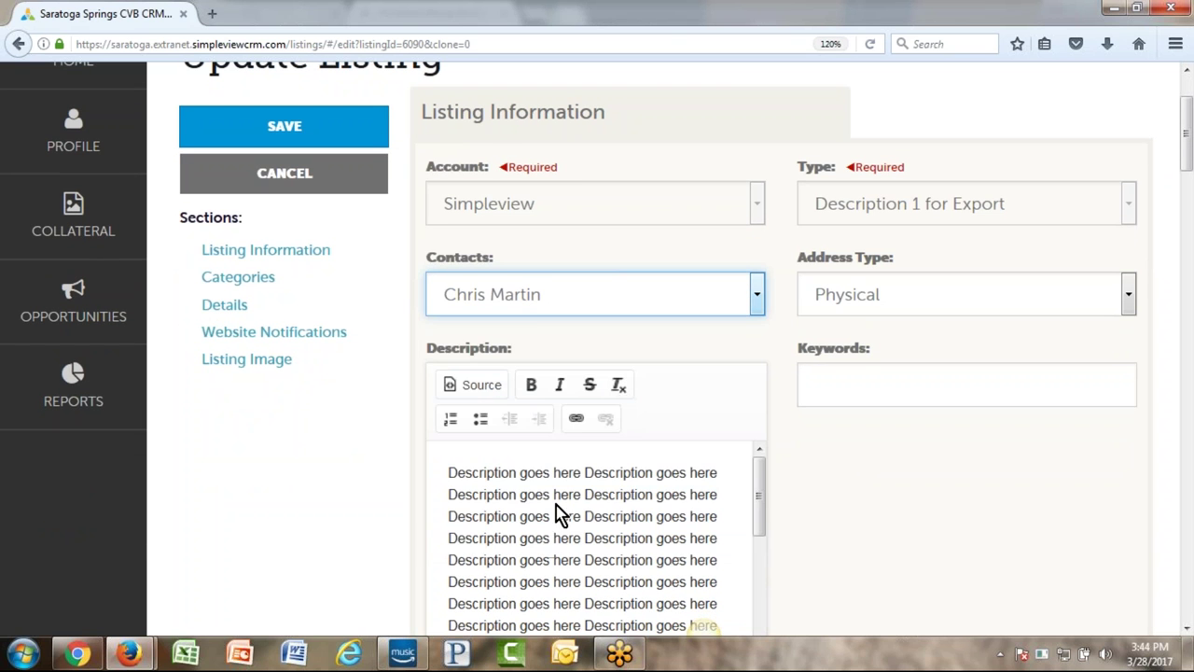
{"action": "left_click", "coordinate": [954, 300]}
{"action": "left_click", "coordinate": [924, 362]}
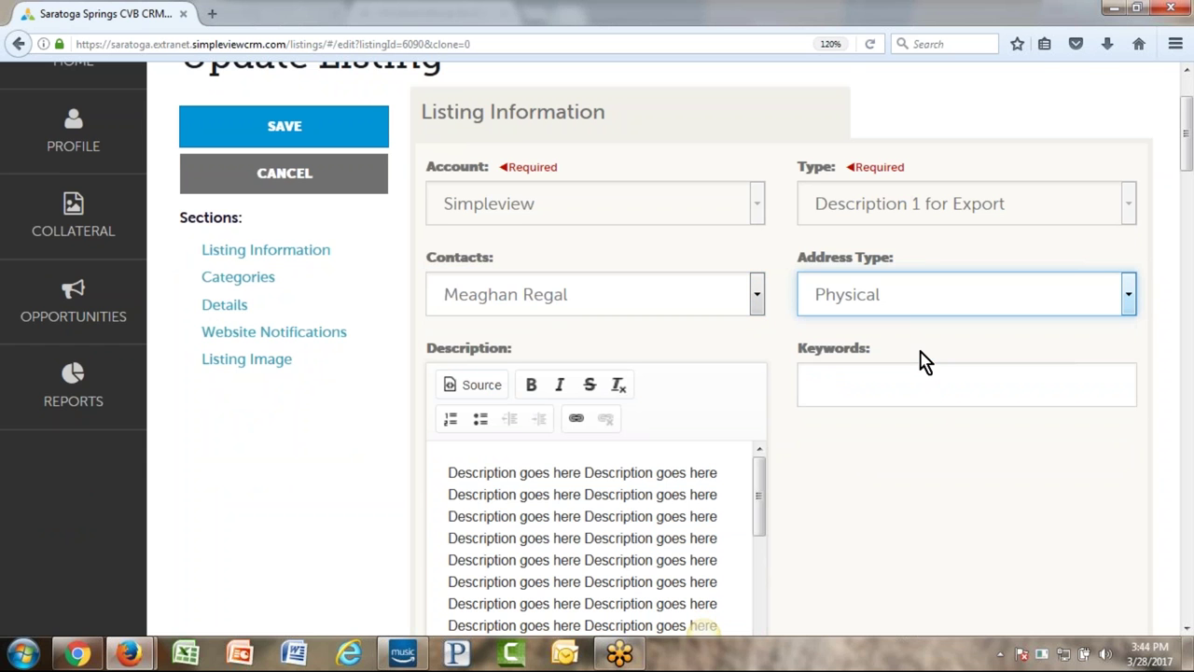
- Replace most of the placeholder description with typed test text
{"action": "scroll", "coordinate": [928, 499], "scroll_direction": "down", "scroll_amount": 2}
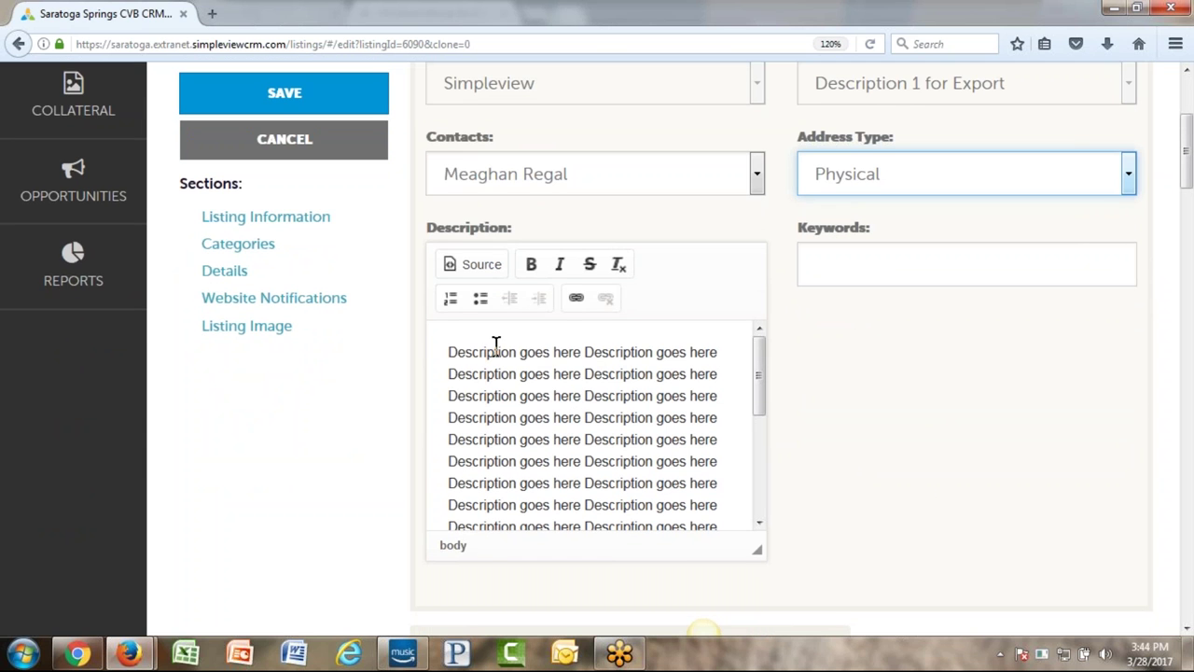
{"action": "left_click_drag", "start_coordinate": [449, 354], "coordinate": [699, 501]}
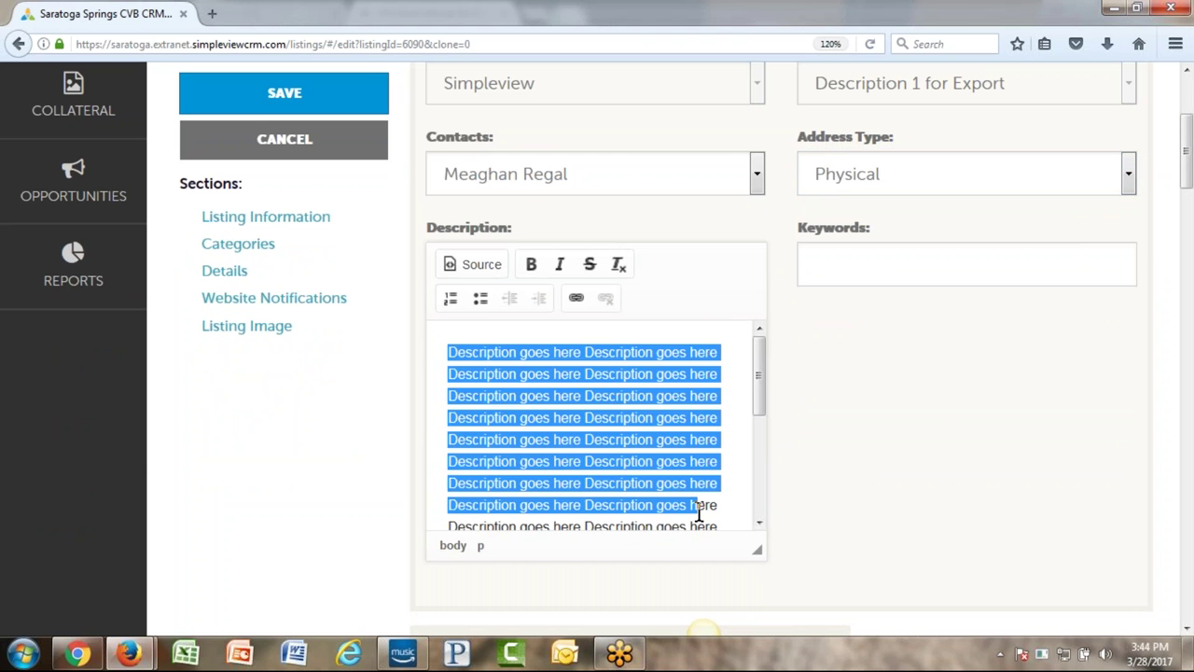
{"action": "type", "text": "ldjf ;lsajf;l jdsf s f dsakf sad f dsak f sa"}
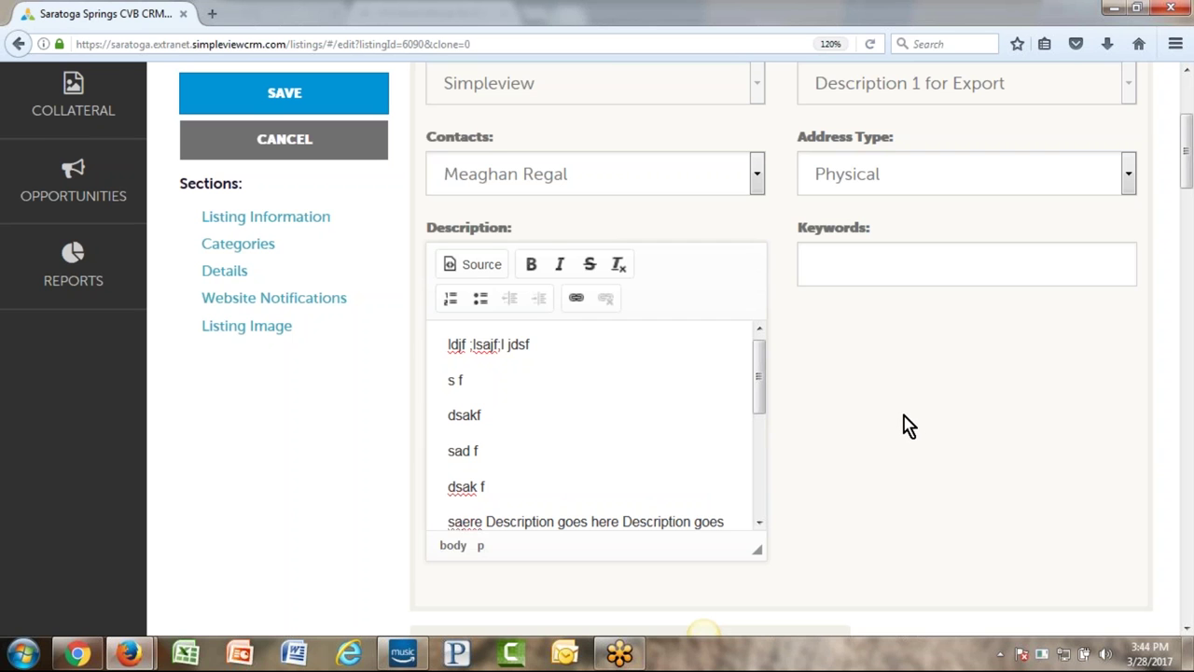
{"action": "scroll", "coordinate": [901, 424], "scroll_direction": "down", "scroll_amount": 4}
{"action": "scroll", "coordinate": [853, 475], "scroll_direction": "down", "scroll_amount": 3}
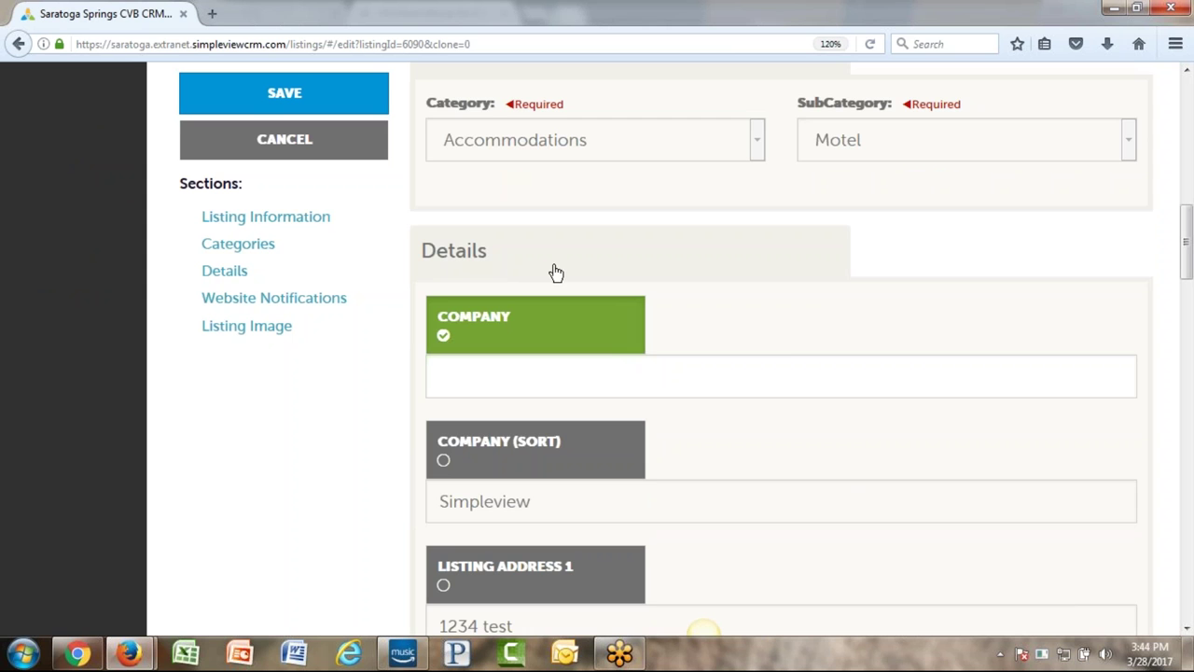
- Enable Primary Phone and replace 666-6666 with 1800reservations
{"action": "scroll", "coordinate": [556, 271], "scroll_direction": "down", "scroll_amount": 14}
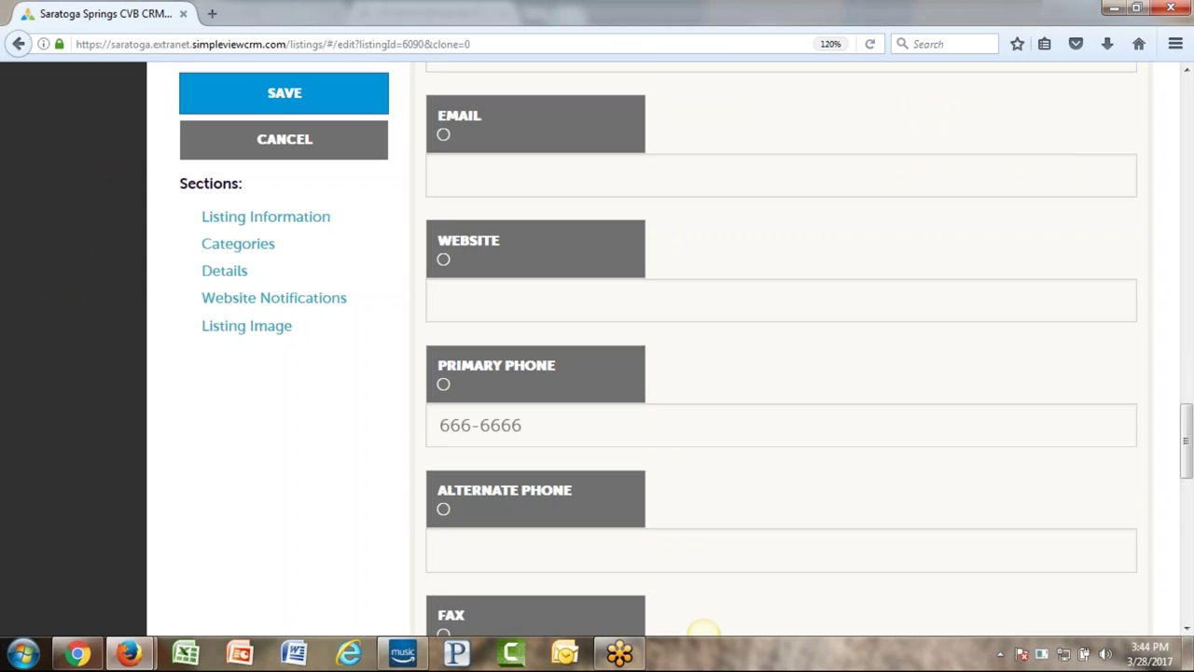
{"action": "scroll", "coordinate": [460, 288], "scroll_direction": "down", "scroll_amount": 3}
{"action": "scroll", "coordinate": [460, 288], "scroll_direction": "up", "scroll_amount": 2}
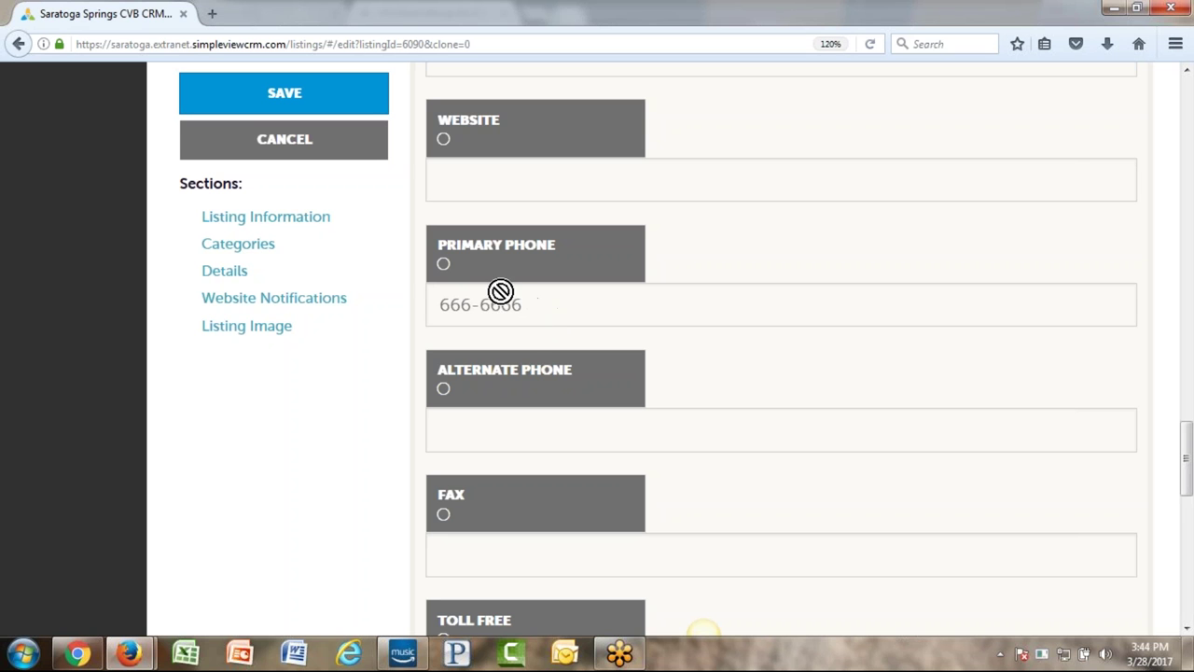
{"action": "left_click", "coordinate": [444, 266]}
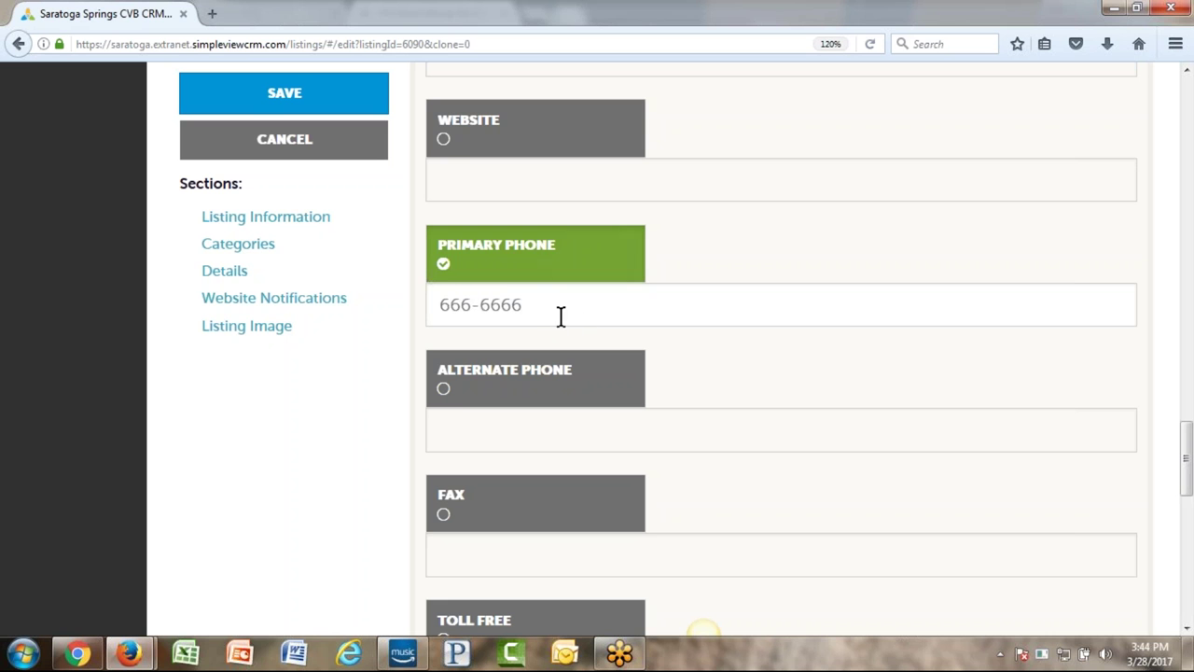
{"action": "left_click_drag", "start_coordinate": [528, 304], "coordinate": [374, 320]}
{"action": "type", "text": "18"}
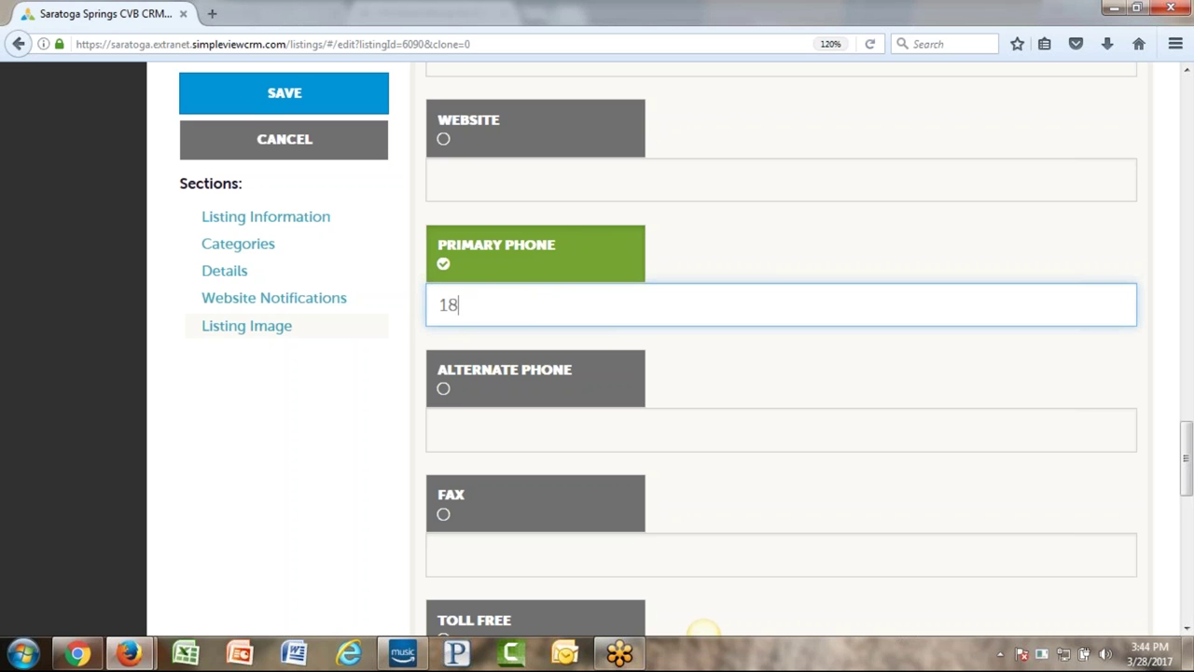
{"action": "type", "text": "00reservations"}
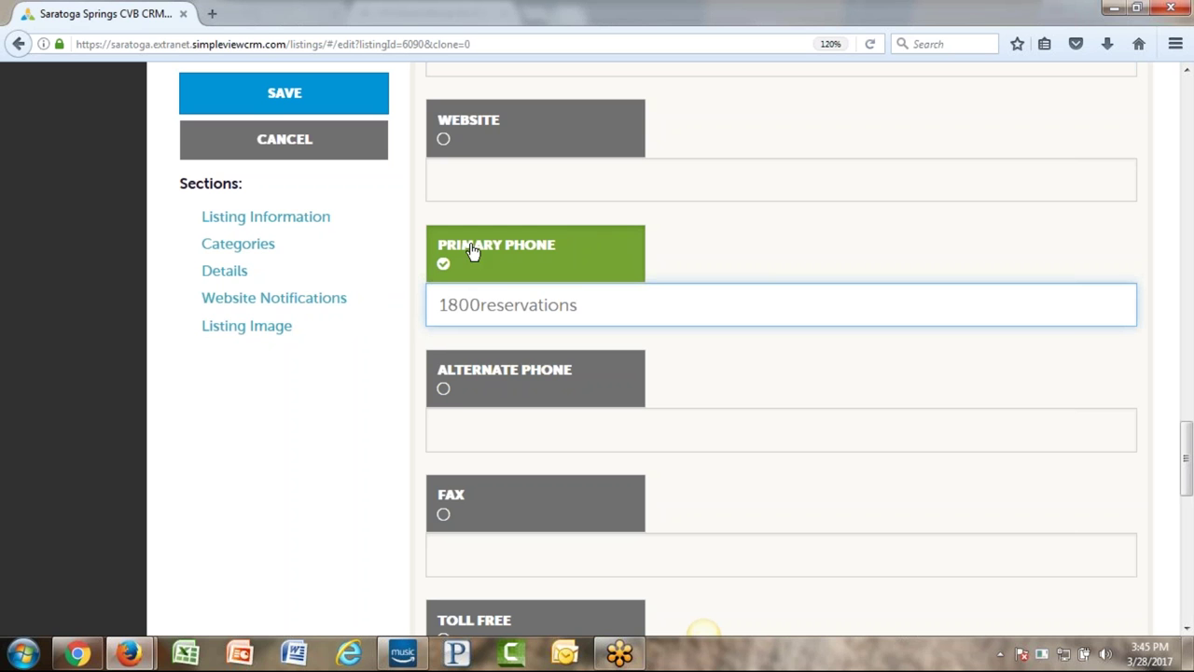
{"action": "left_click_drag", "start_coordinate": [440, 305], "coordinate": [600, 323]}
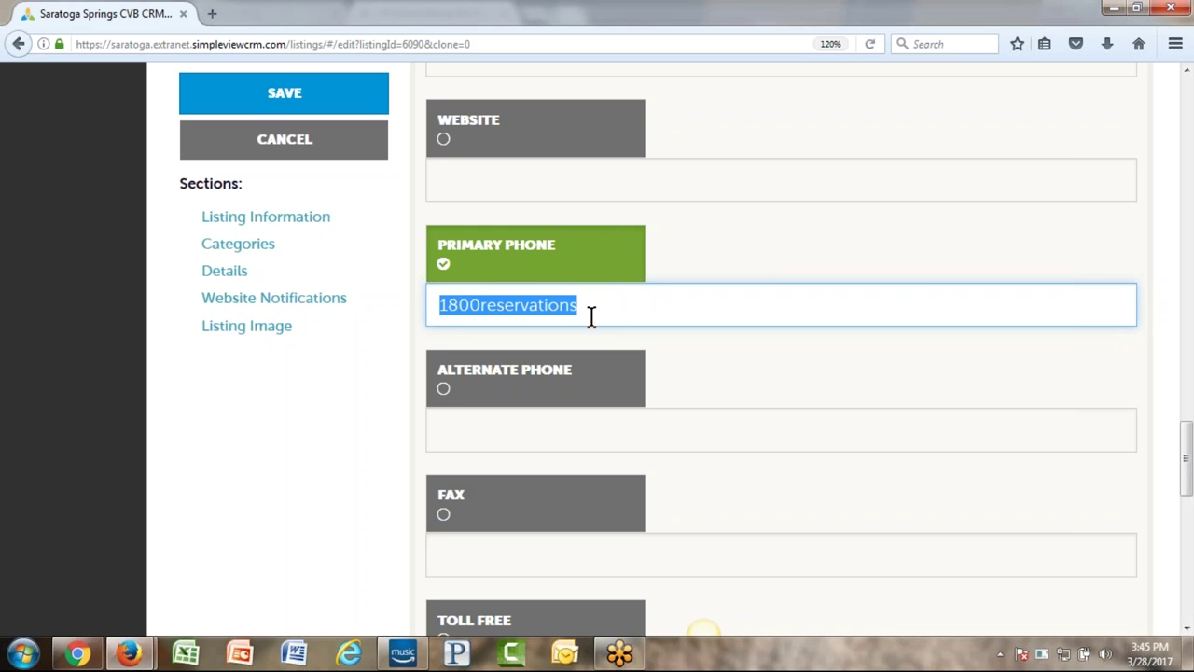
{"action": "left_click", "coordinate": [601, 308]}
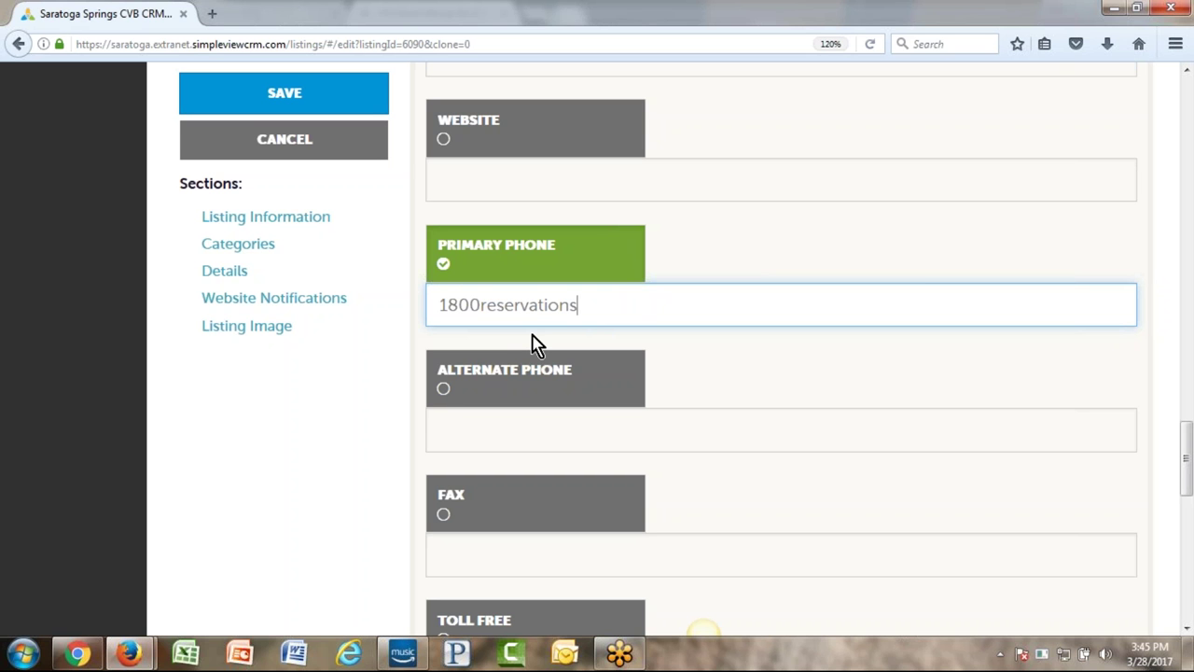
{"action": "scroll", "coordinate": [535, 304], "scroll_direction": "down", "scroll_amount": 2}
{"action": "scroll", "coordinate": [535, 305], "scroll_direction": "up", "scroll_amount": 4}
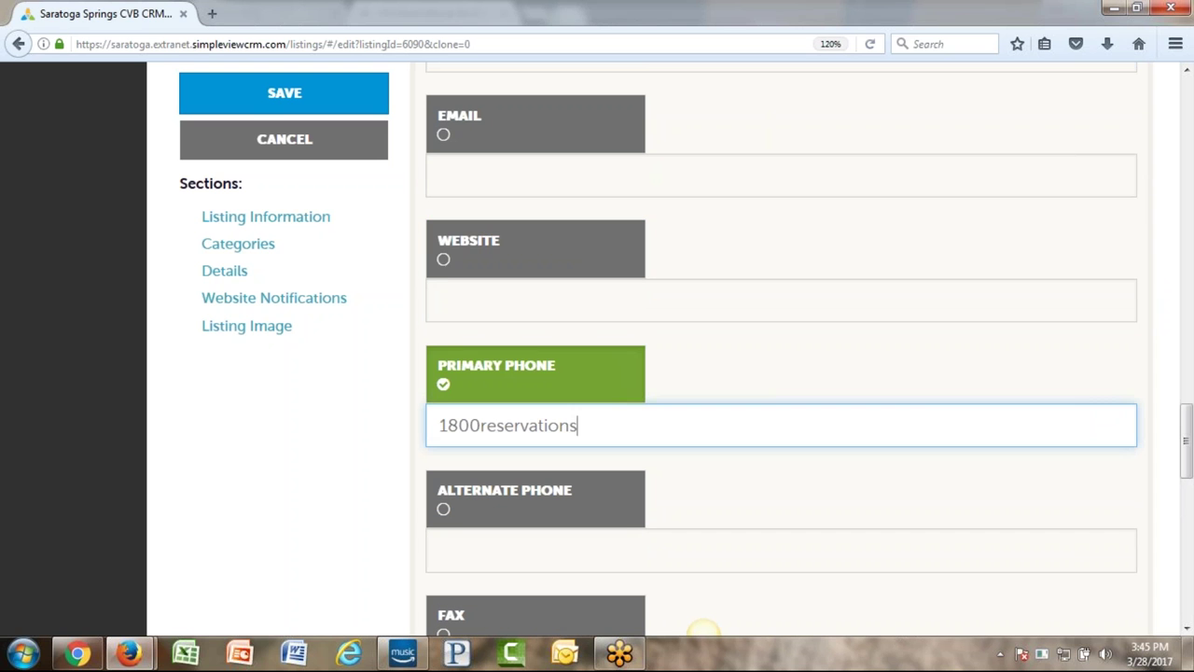
{"action": "left_click", "coordinate": [444, 262]}
{"action": "left_click", "coordinate": [488, 305]}
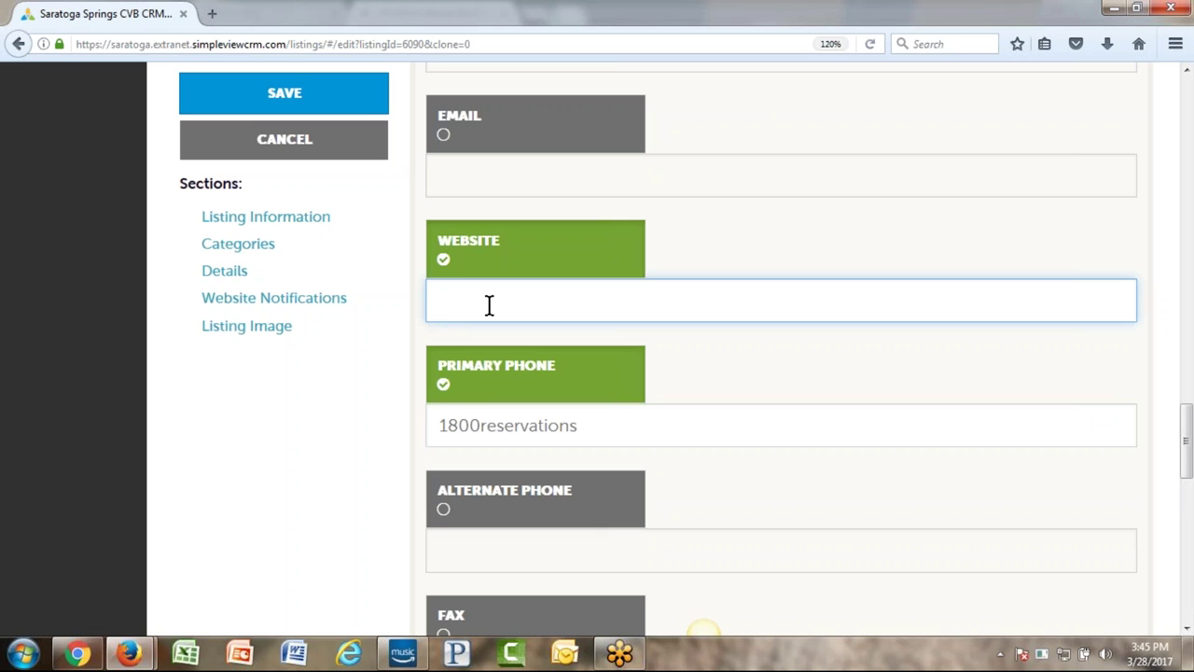
{"action": "type", "text": "www.p"}
{"action": "type", "text": "oog"}
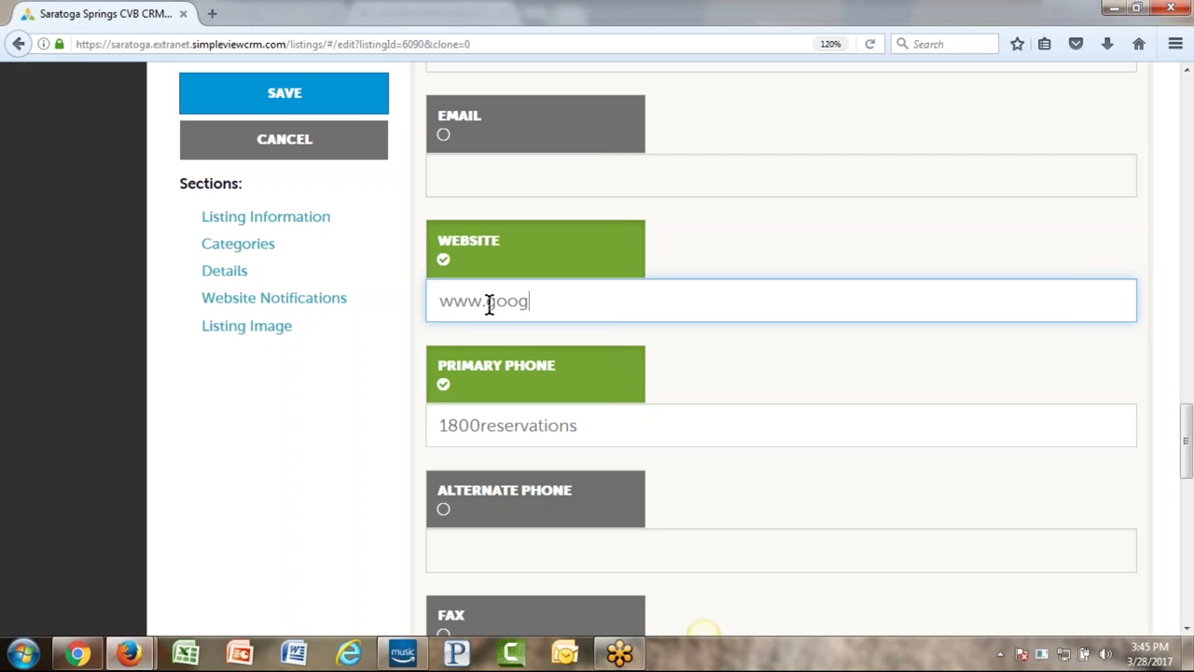
{"action": "type", "text": "le.com/reservations"}
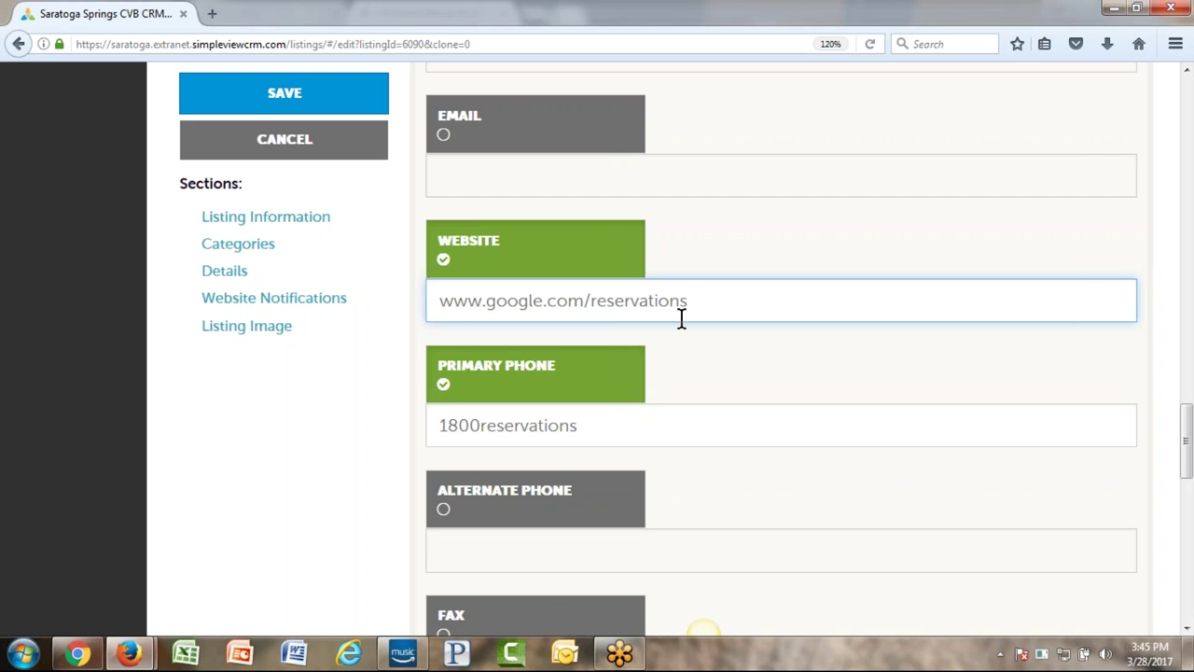
{"action": "left_click", "coordinate": [328, 459]}
{"action": "scroll", "coordinate": [328, 459], "scroll_direction": "down", "scroll_amount": 6}
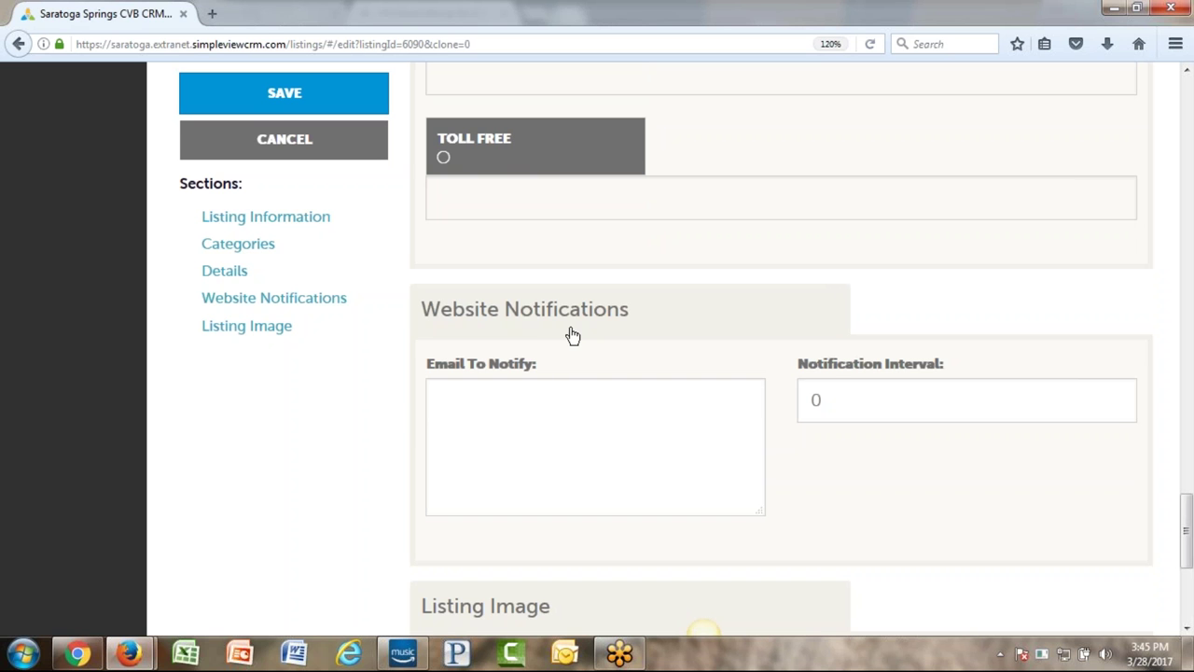
- Enter the contact's e-mail as the notification address and change the Notification Interval from 0 to 250
{"action": "left_click", "coordinate": [557, 407]}
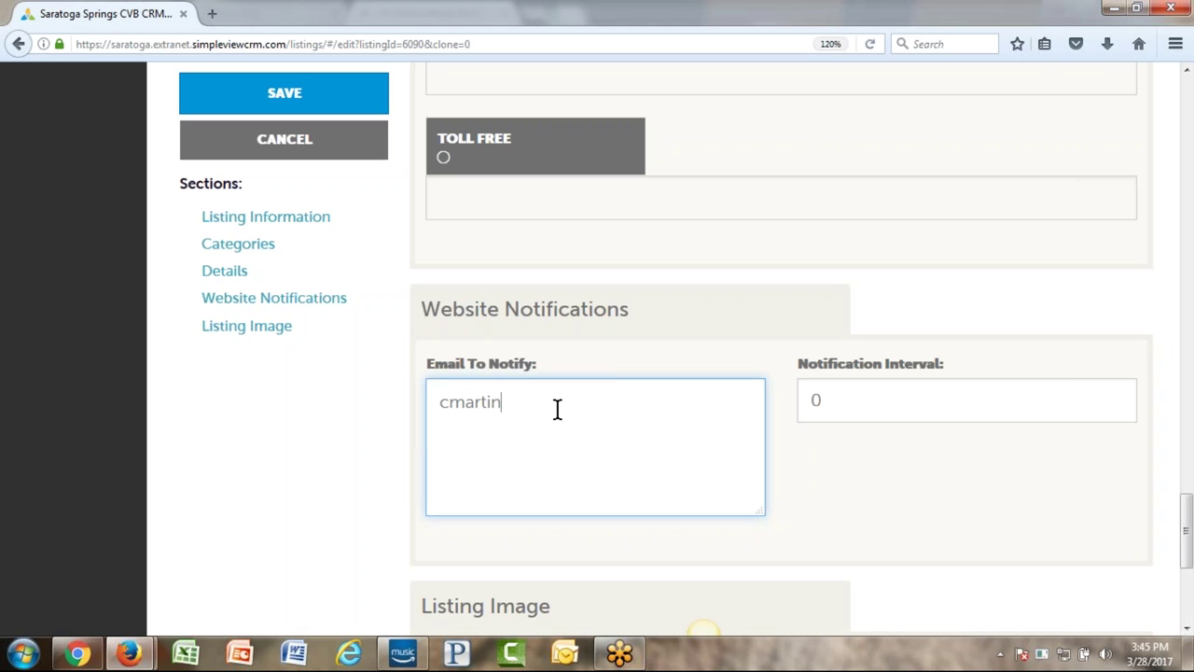
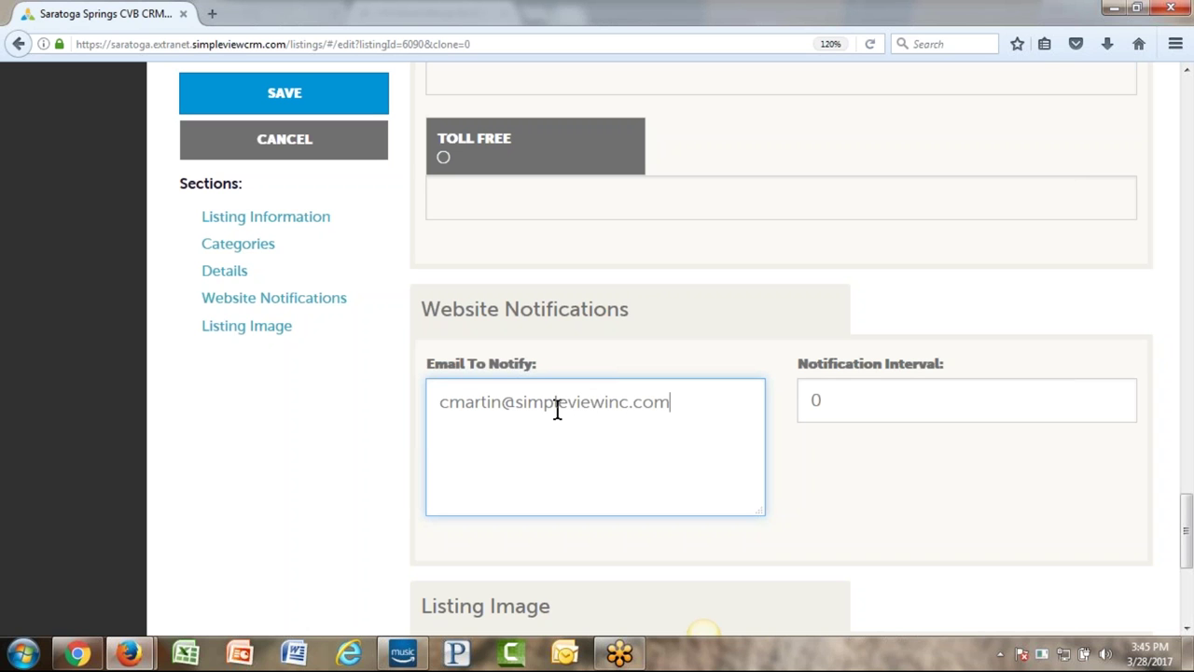
{"action": "left_click_drag", "start_coordinate": [670, 402], "coordinate": [424, 407]}
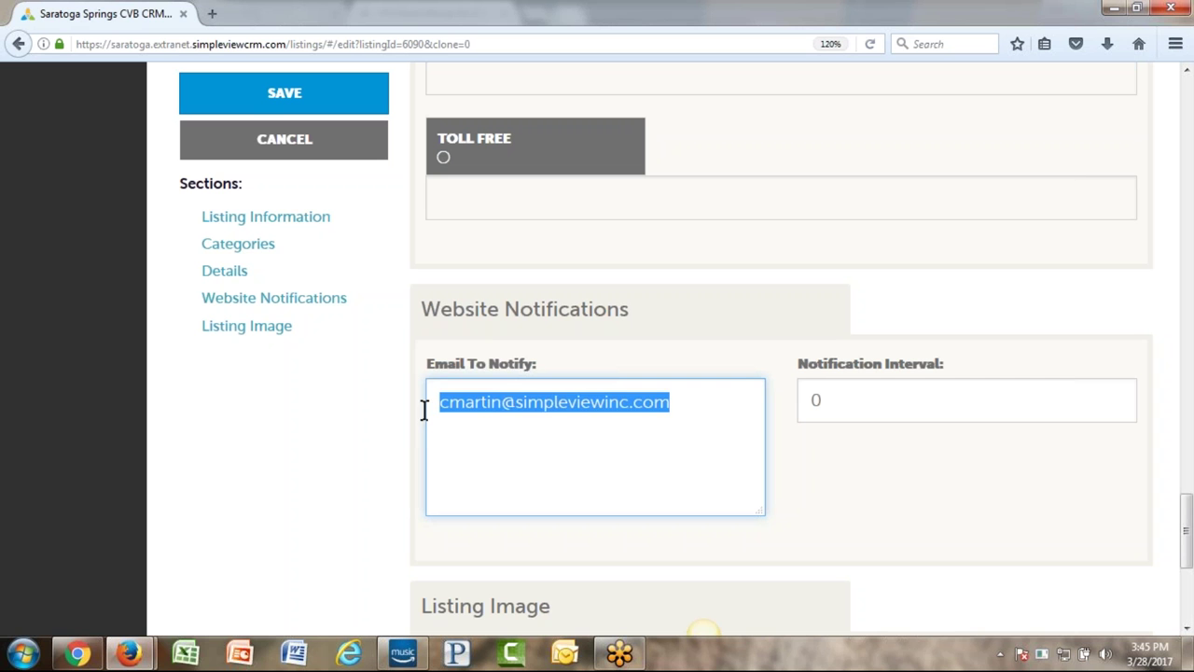
{"action": "left_click", "coordinate": [847, 410]}
{"action": "key", "text": "BackSpace"}
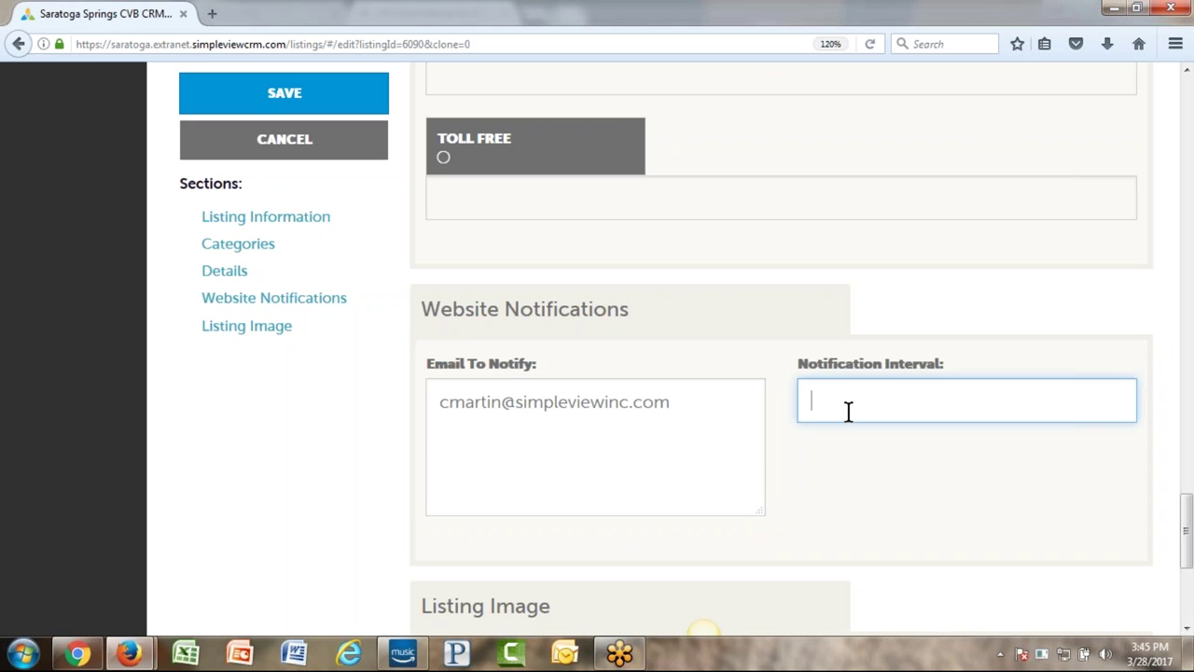
{"action": "type", "text": "250"}
{"action": "scroll", "coordinate": [848, 411], "scroll_direction": "down", "scroll_amount": 3}
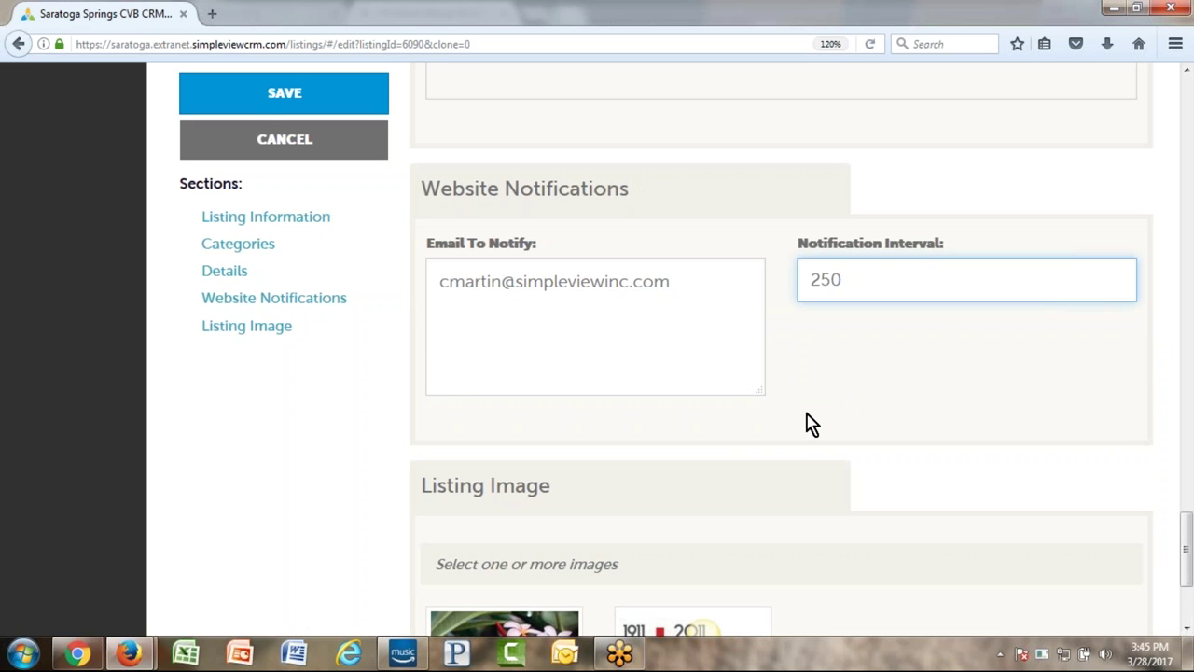
{"action": "scroll", "coordinate": [829, 341], "scroll_direction": "down", "scroll_amount": 5}
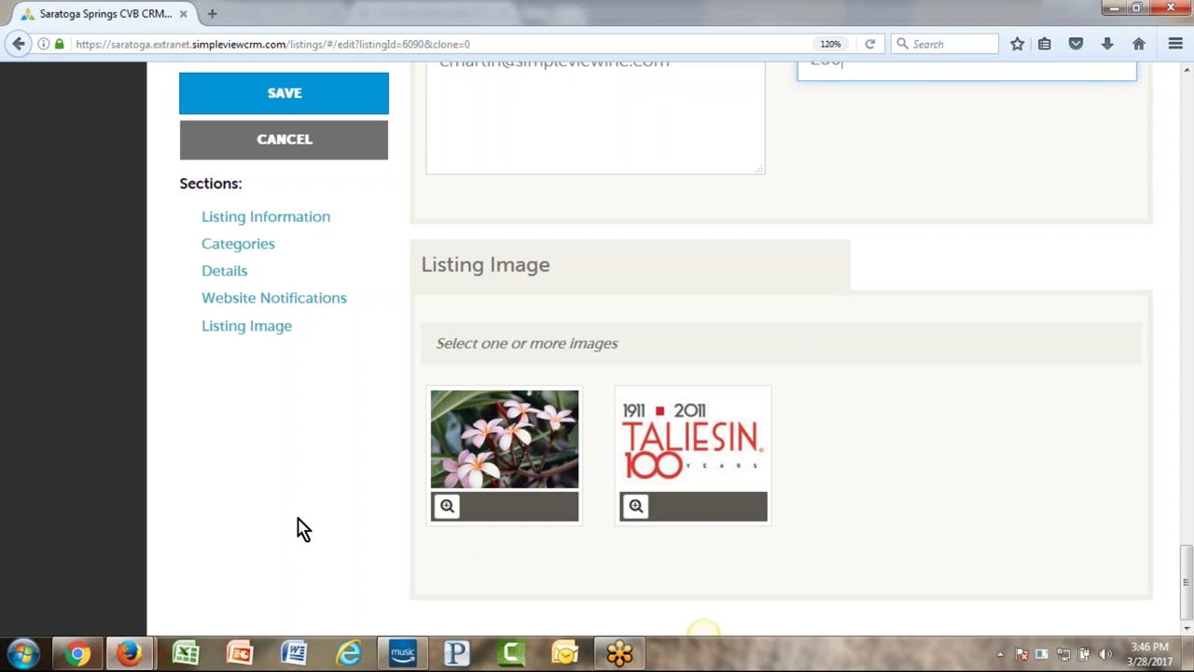
{"action": "left_click", "coordinate": [504, 439]}
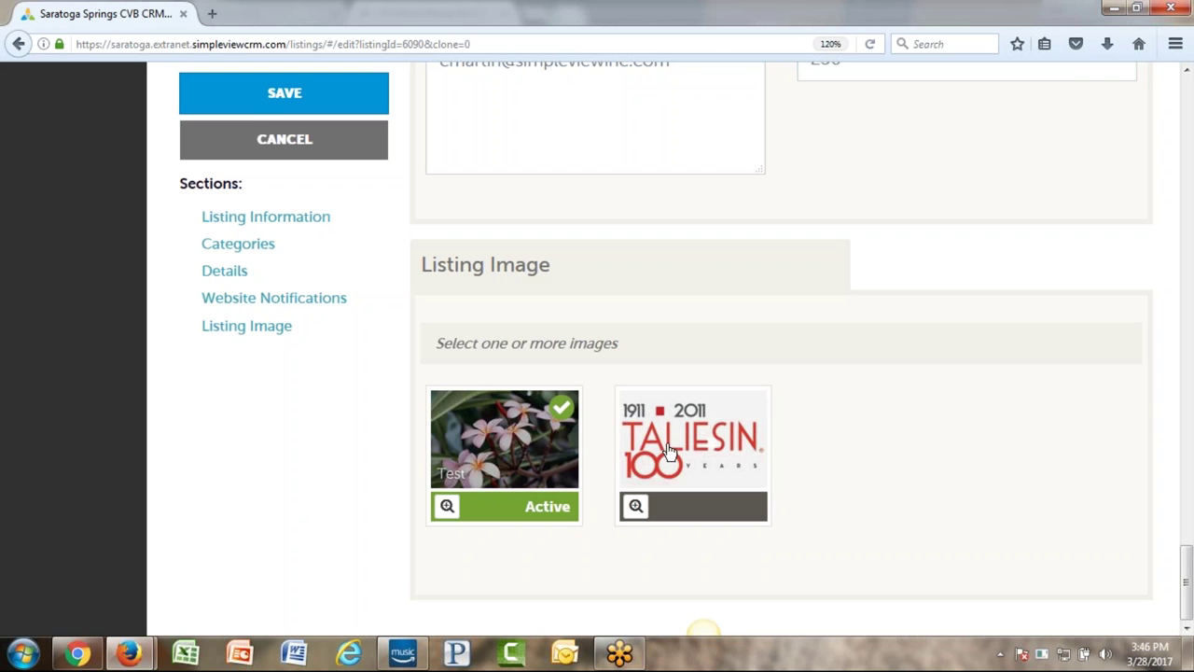
{"action": "left_click", "coordinate": [668, 449]}
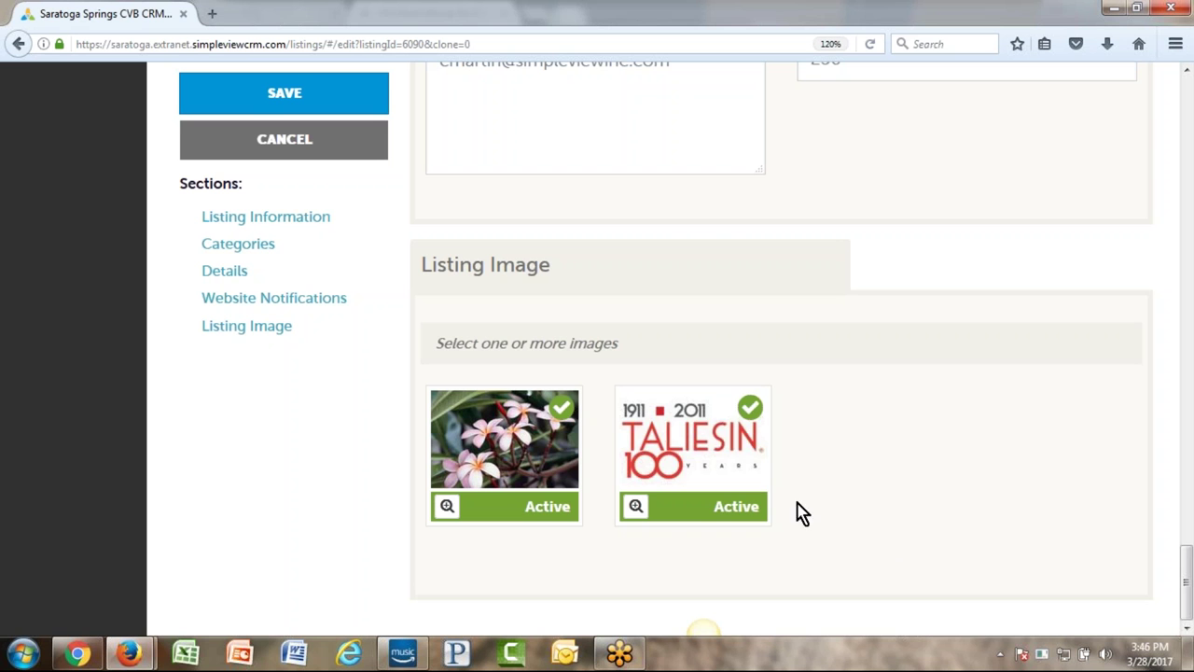
{"action": "left_click", "coordinate": [719, 483]}
{"action": "left_click", "coordinate": [536, 493]}
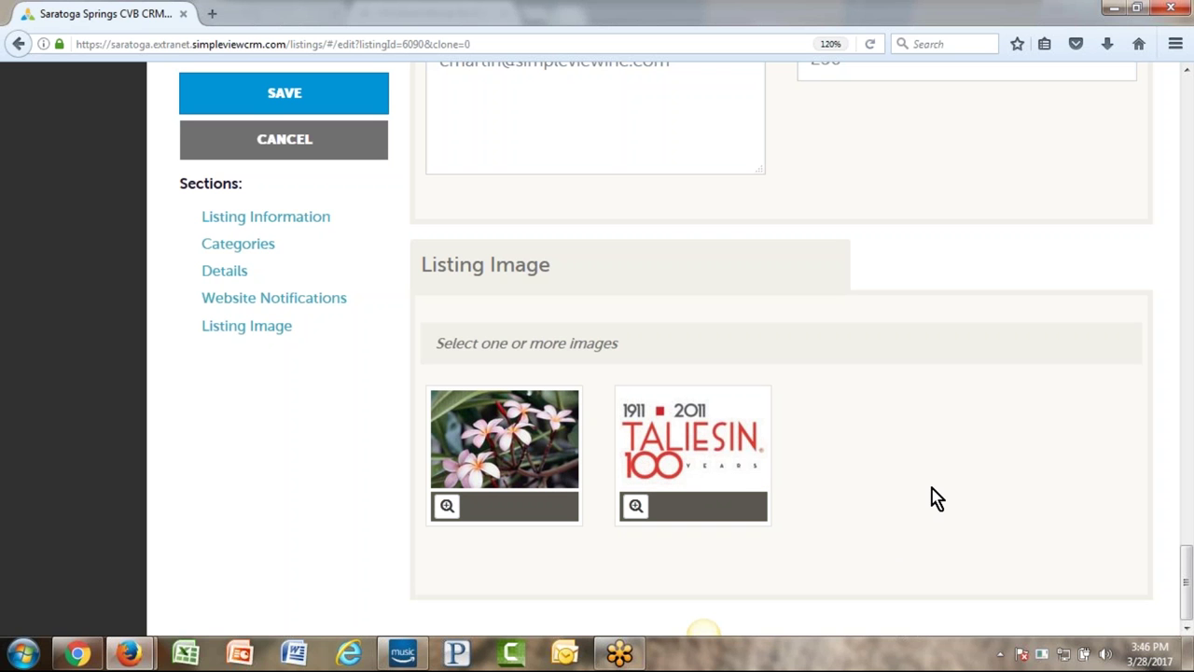
{"action": "scroll", "coordinate": [881, 518], "scroll_direction": "up", "scroll_amount": 5}
{"action": "scroll", "coordinate": [803, 405], "scroll_direction": "up", "scroll_amount": 15}
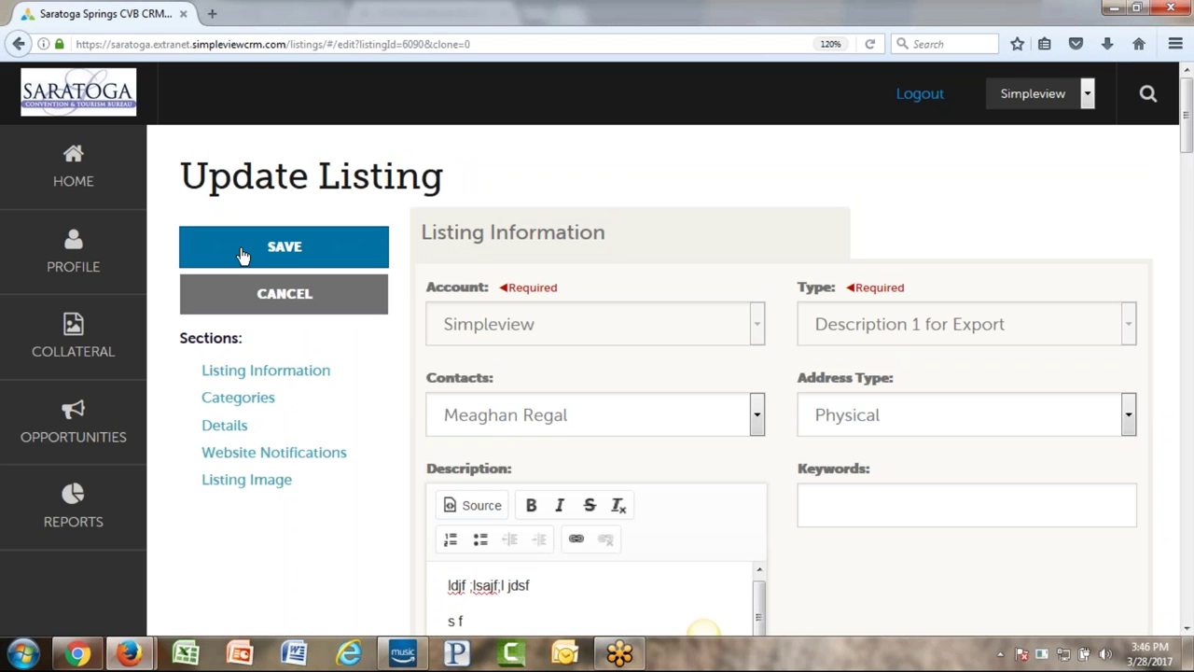
- Cancel the Update Listing form, discarding the edits to listing 6090
{"action": "left_click", "coordinate": [239, 301]}
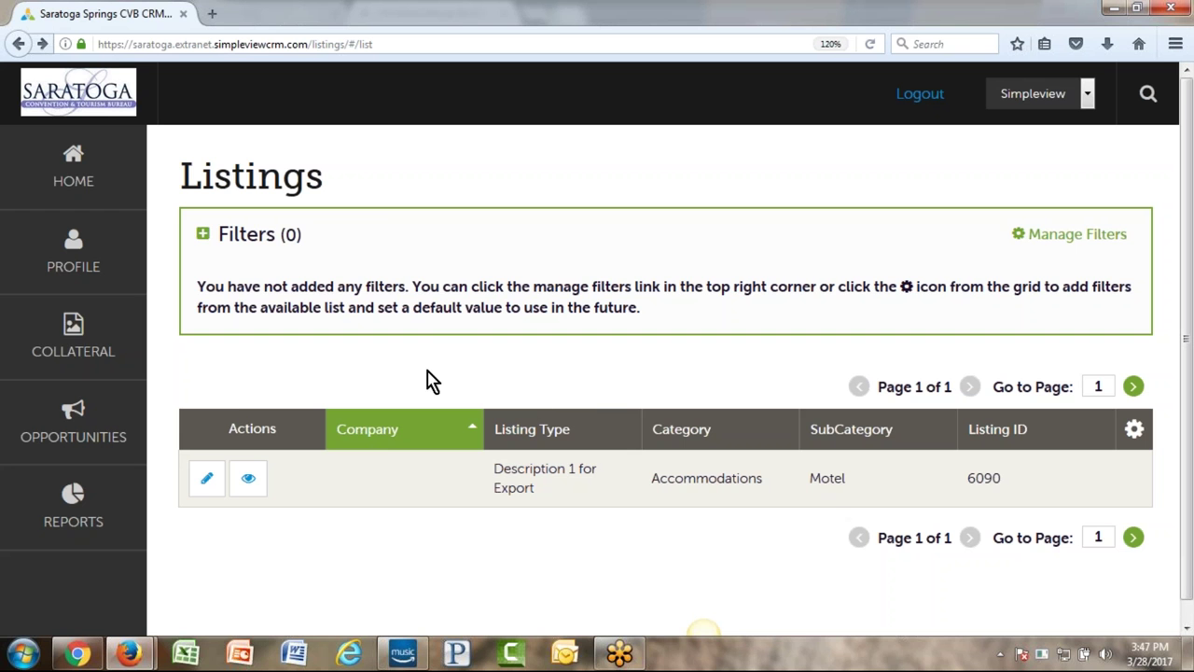
- Go to the Media library under Collateral
{"action": "left_click", "coordinate": [30, 343]}
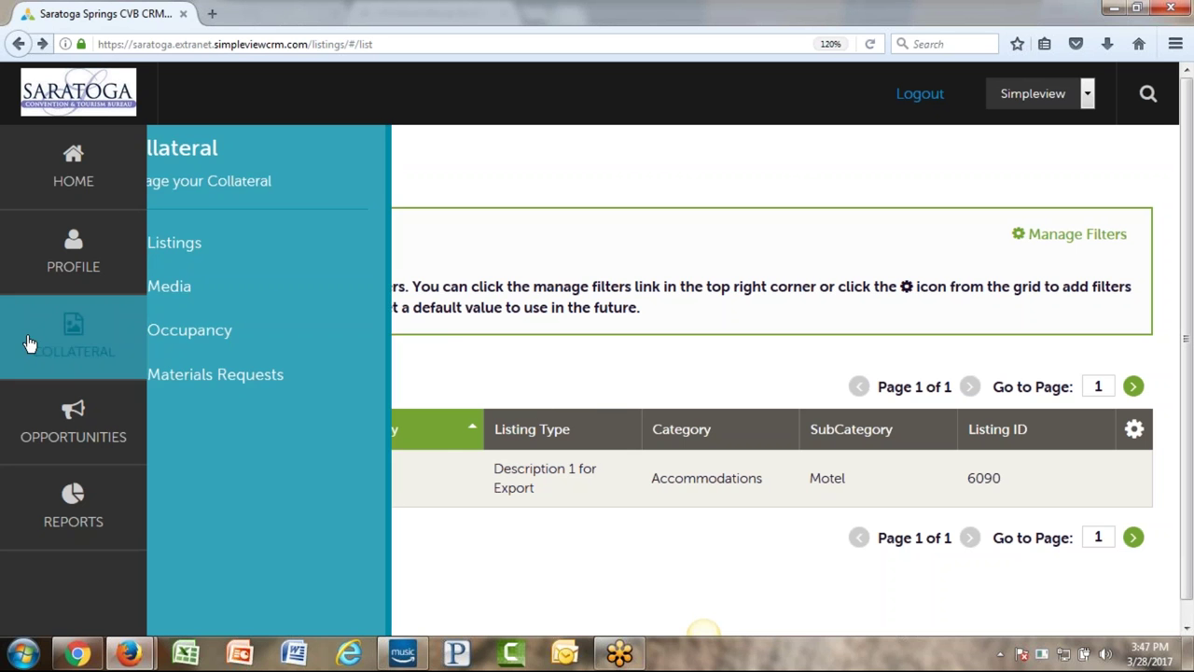
{"action": "left_click", "coordinate": [286, 287]}
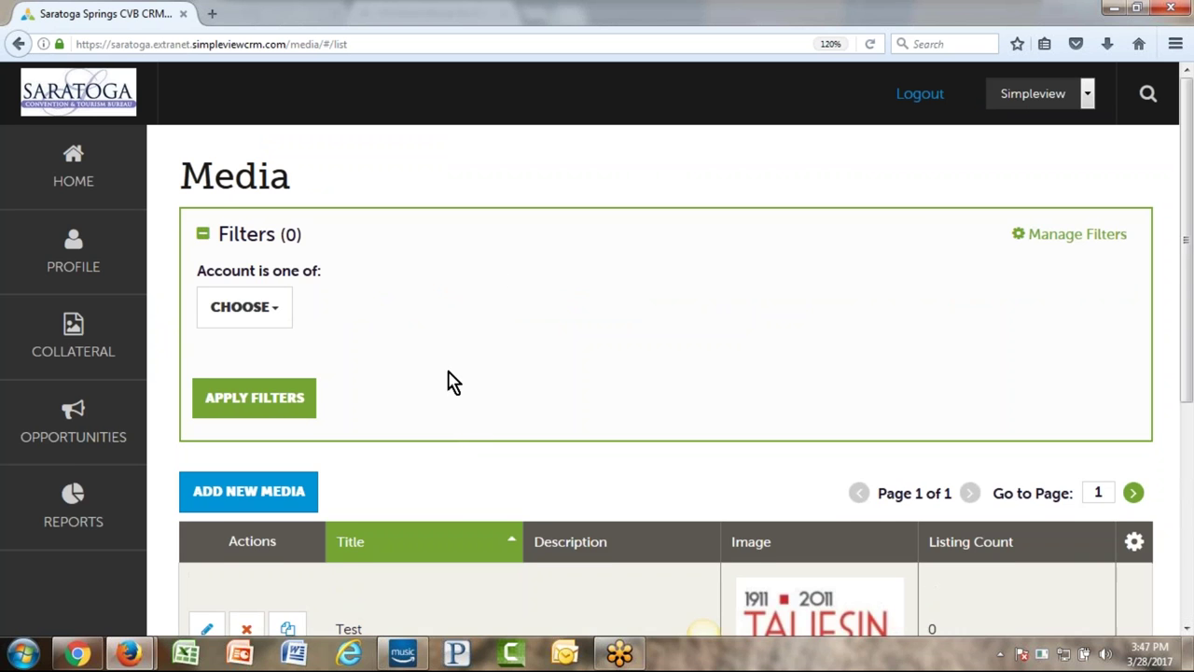
{"action": "scroll", "coordinate": [448, 382], "scroll_direction": "down", "scroll_amount": 4}
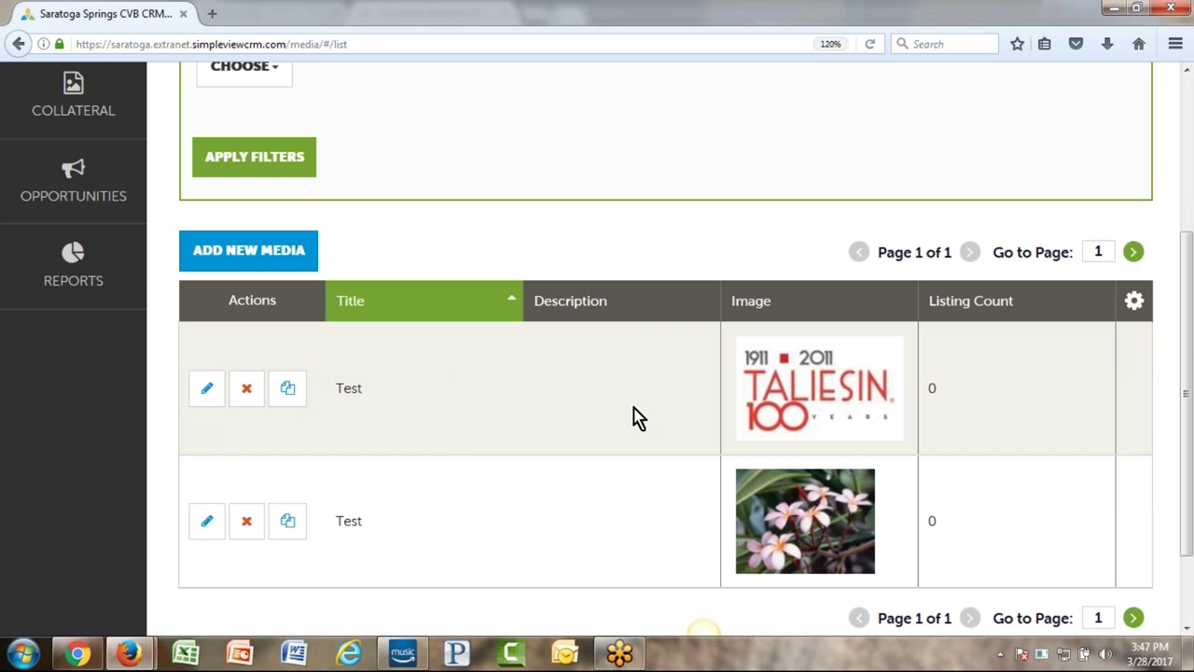
- Review the Taliesin media record titled Test and leave it unsaved
{"action": "left_click", "coordinate": [205, 392]}
{"action": "left_click_drag", "start_coordinate": [847, 326], "coordinate": [780, 327]}
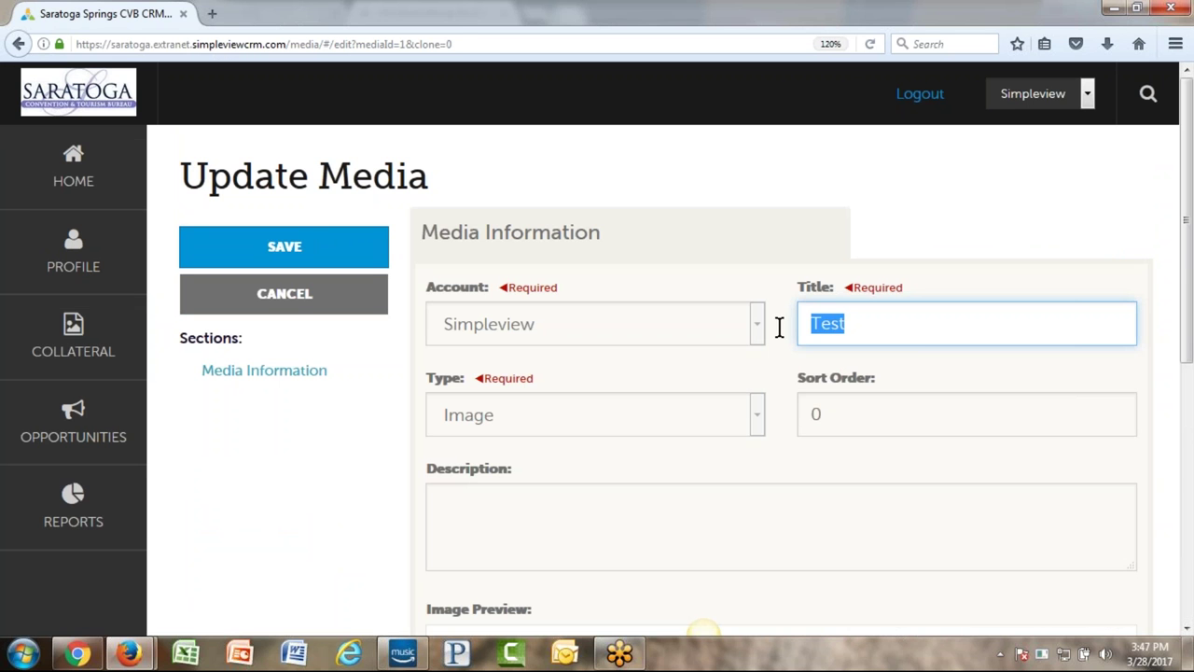
{"action": "scroll", "coordinate": [317, 501], "scroll_direction": "down", "scroll_amount": 5}
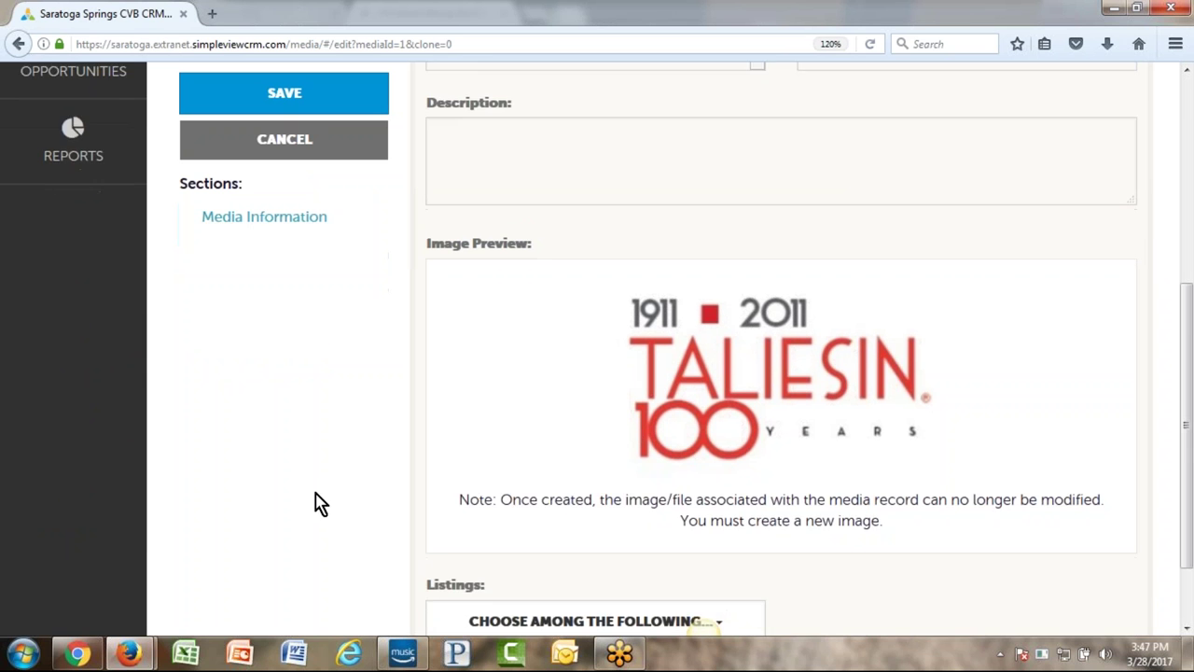
{"action": "left_click_drag", "start_coordinate": [501, 507], "coordinate": [414, 501]}
{"action": "left_click", "coordinate": [333, 488]}
{"action": "scroll", "coordinate": [328, 487], "scroll_direction": "up", "scroll_amount": 3}
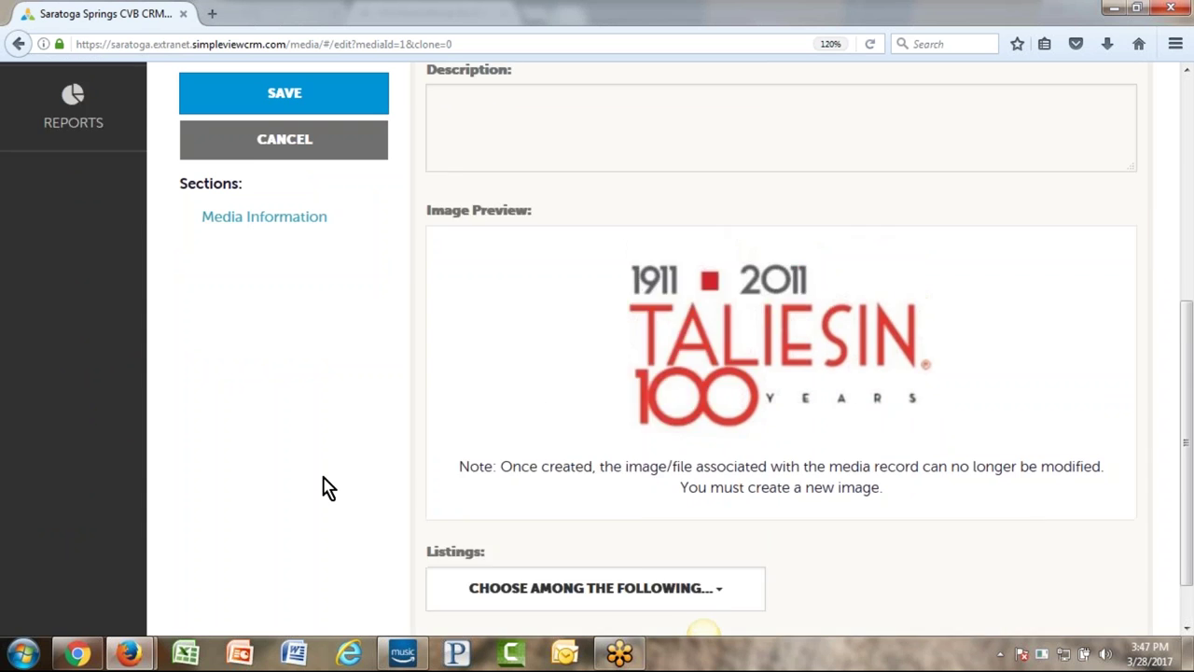
{"action": "left_click", "coordinate": [277, 154]}
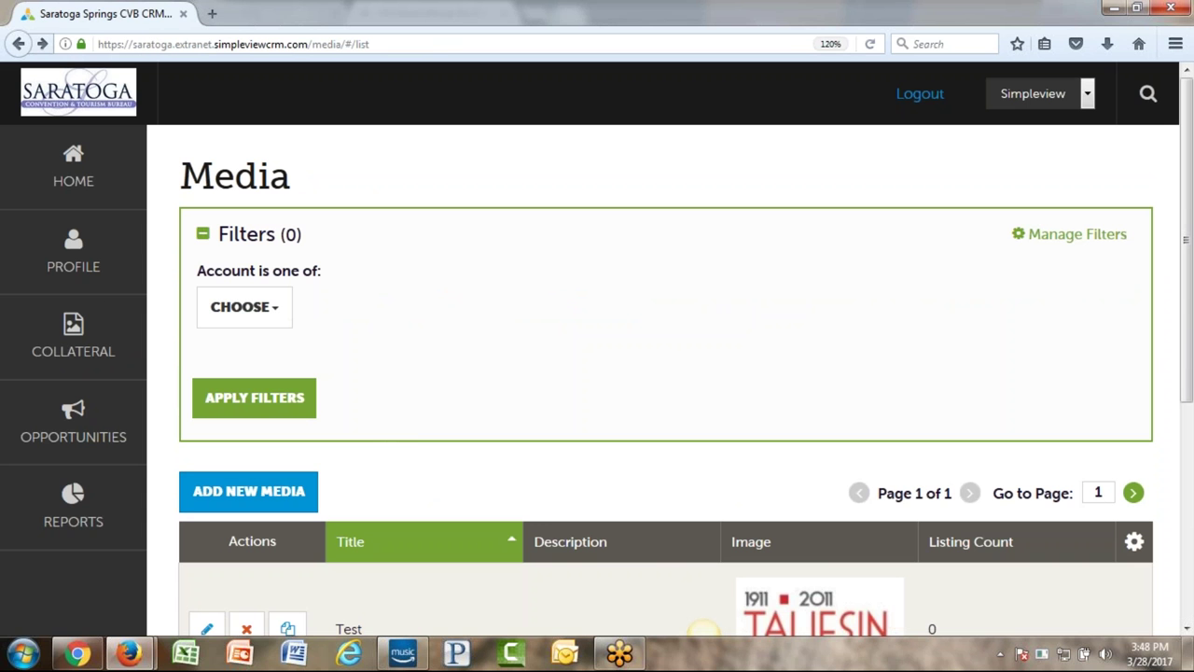
- Start a new media record, begin its title, and set its type to Image
{"action": "left_click", "coordinate": [280, 491]}
{"action": "left_click", "coordinate": [893, 334]}
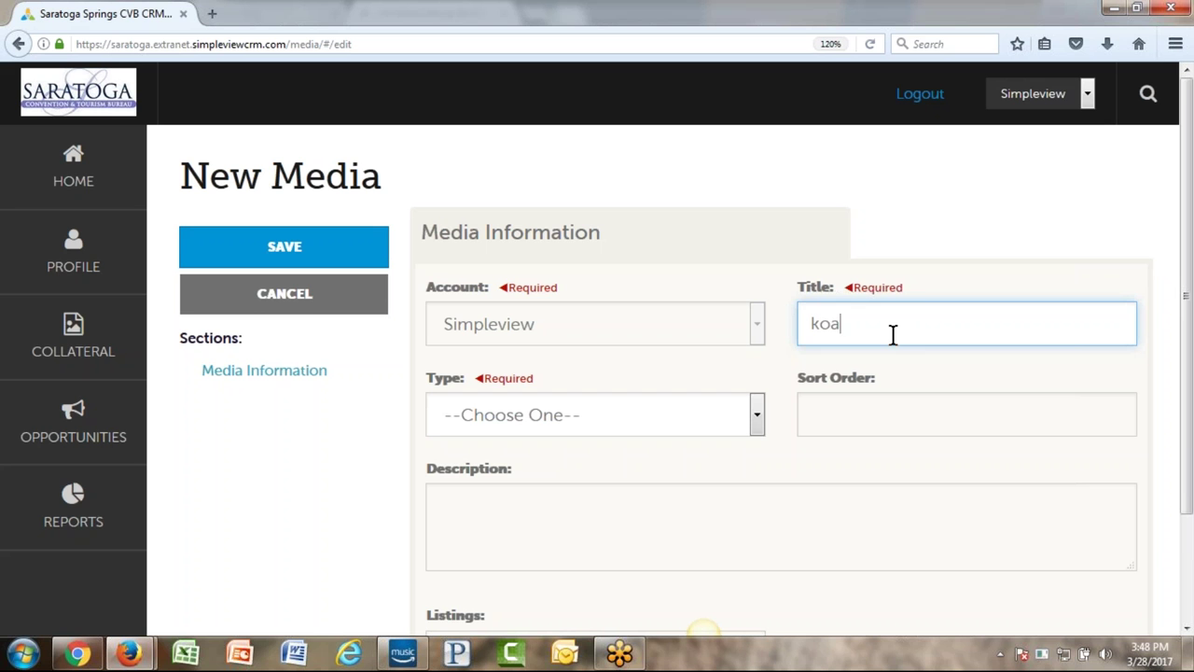
{"action": "left_click", "coordinate": [700, 428]}
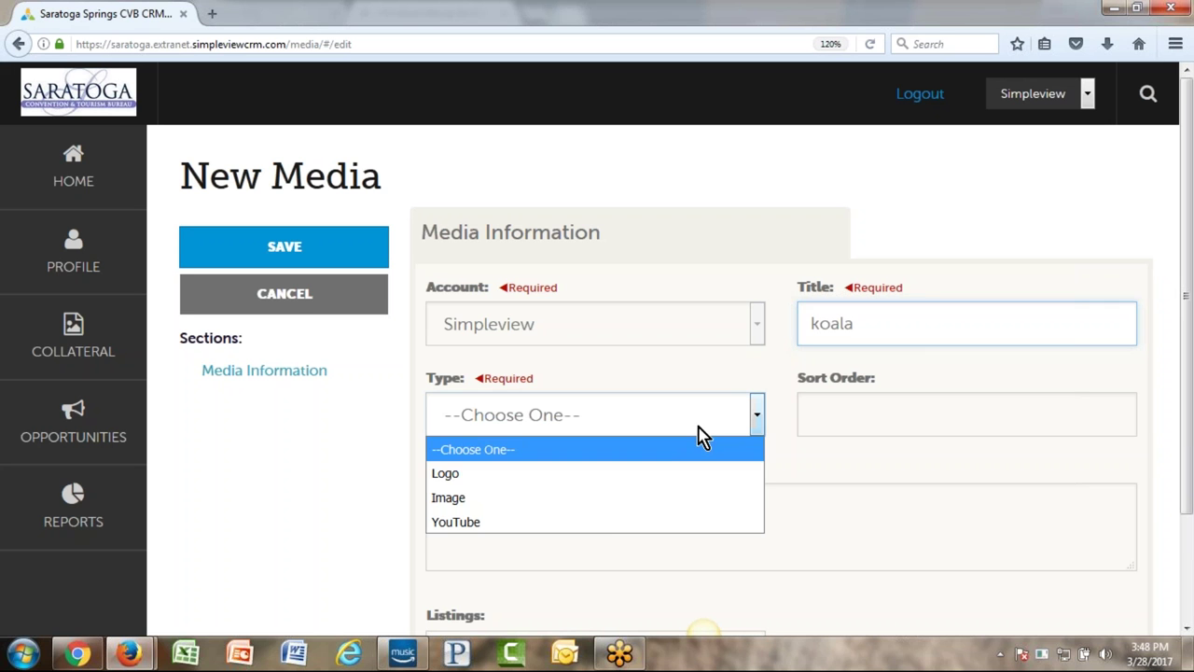
{"action": "left_click", "coordinate": [602, 499]}
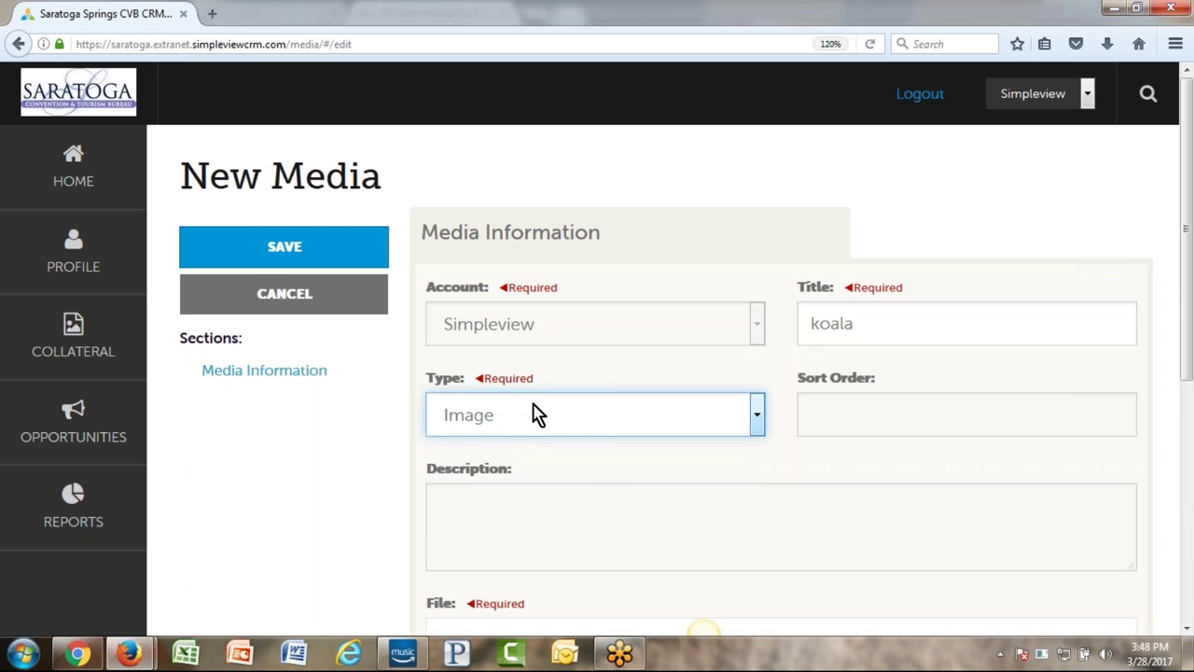
{"action": "scroll", "coordinate": [382, 435], "scroll_direction": "down", "scroll_amount": 3}
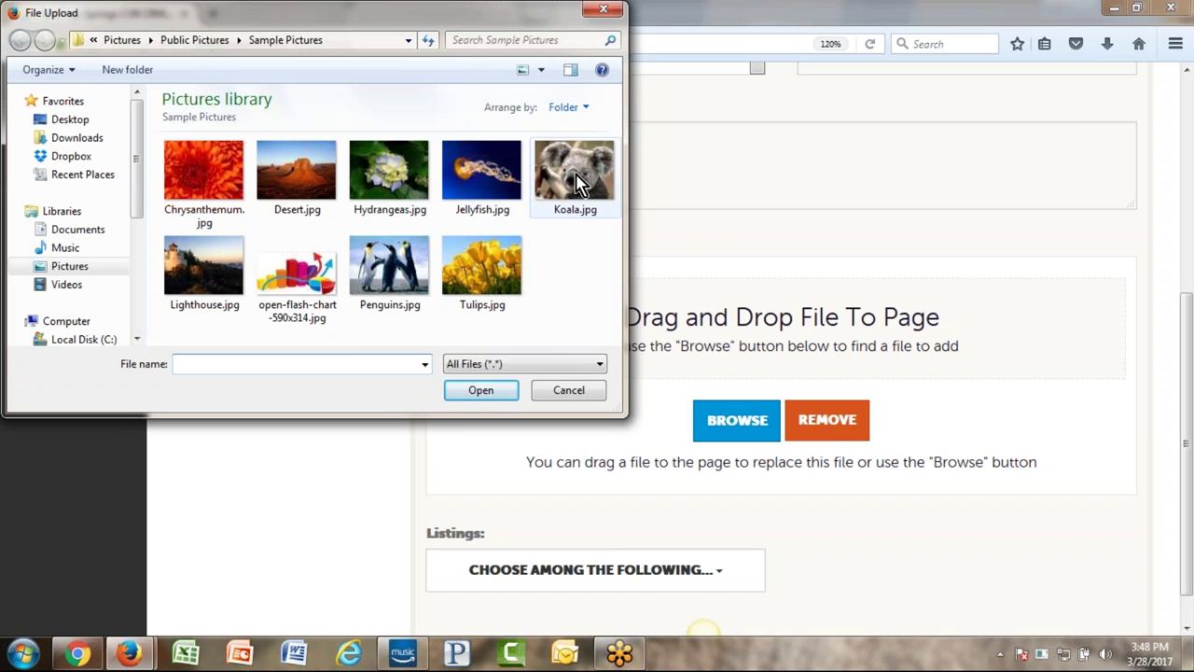
- Drag Koala.jpg from Sample Pictures into the media's File drop zone
{"action": "left_click", "coordinate": [575, 177]}
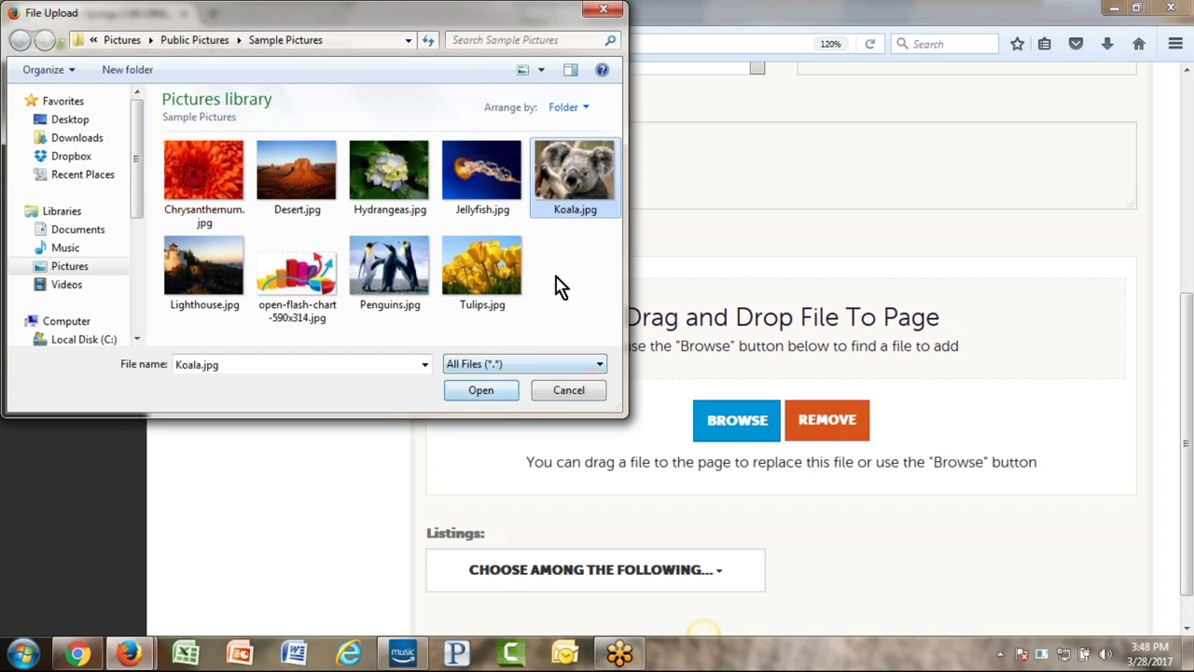
{"action": "left_click_drag", "start_coordinate": [559, 182], "coordinate": [805, 413]}
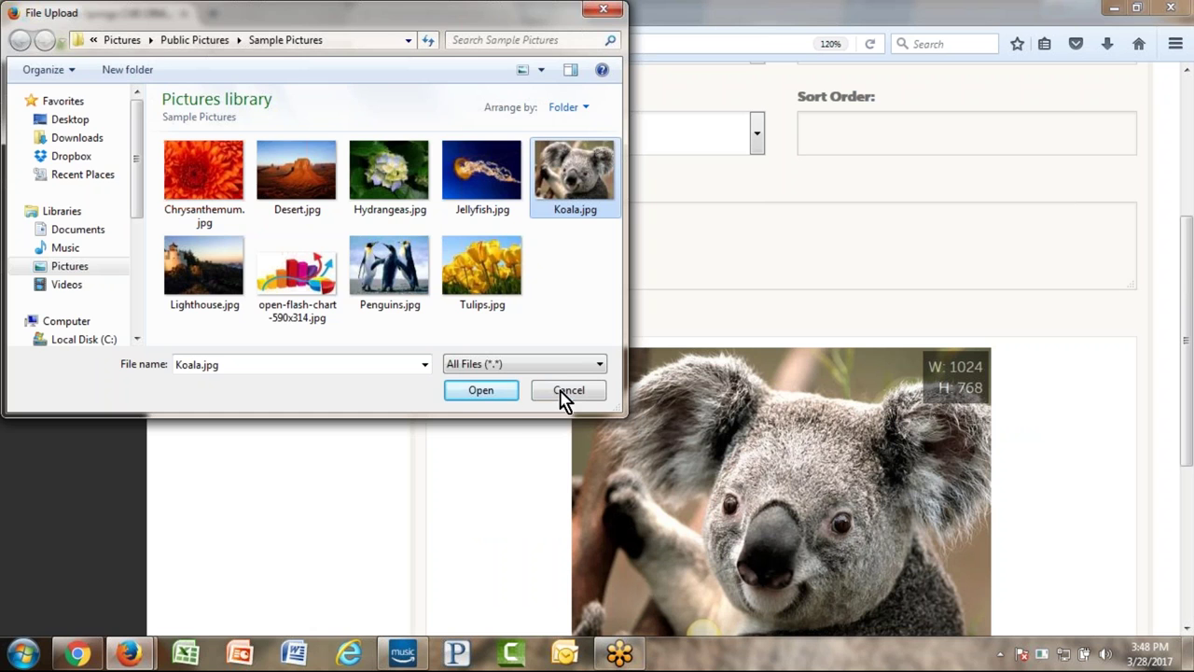
{"action": "left_click", "coordinate": [568, 391]}
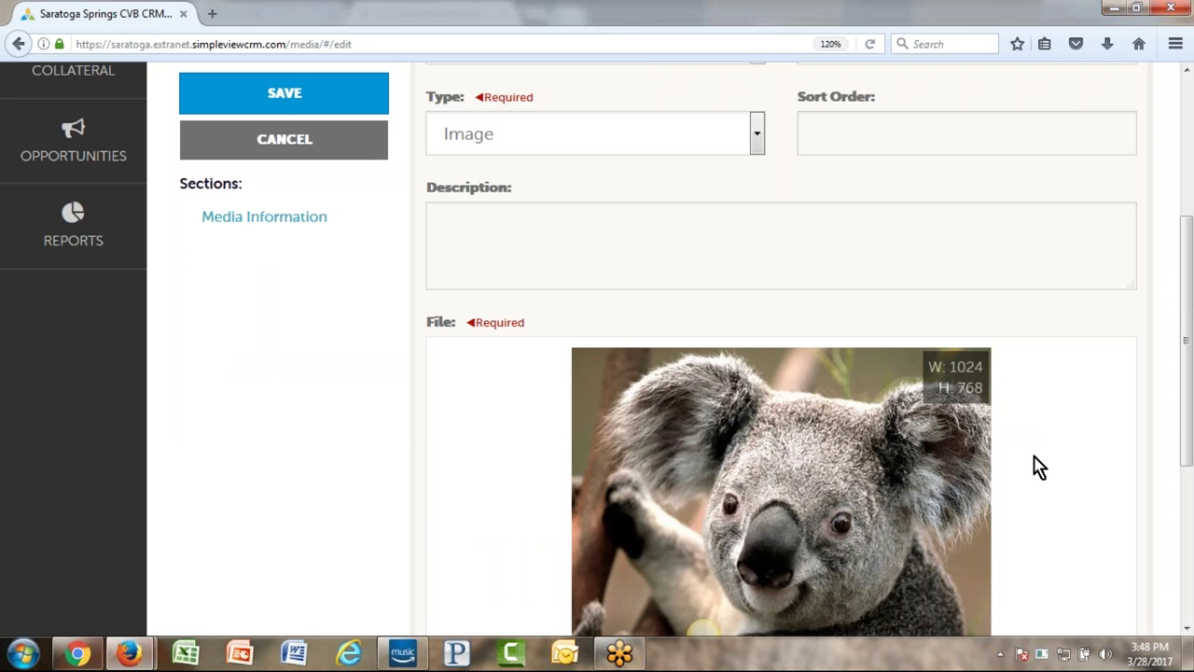
- Check the Listings dropdown, then cancel the new koala media item
{"action": "scroll", "coordinate": [1039, 467], "scroll_direction": "down", "scroll_amount": 5}
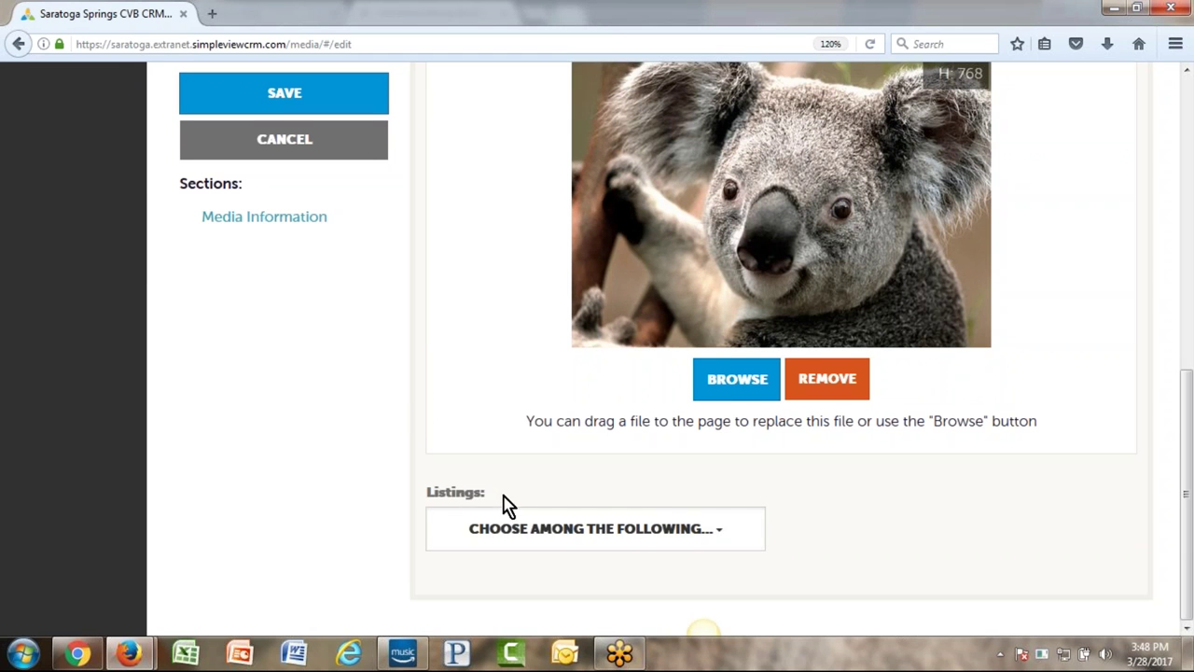
{"action": "left_click_drag", "start_coordinate": [485, 504], "coordinate": [352, 496]}
{"action": "left_click", "coordinate": [327, 491]}
{"action": "left_click", "coordinate": [557, 543]}
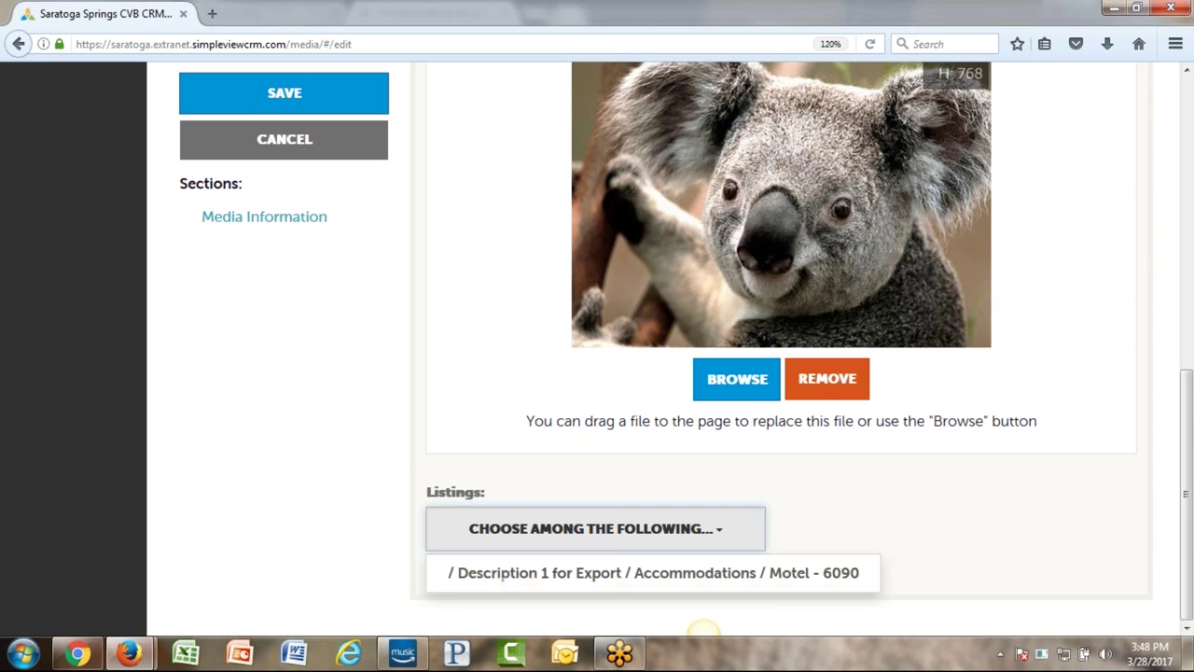
{"action": "scroll", "coordinate": [364, 457], "scroll_direction": "up", "scroll_amount": 6}
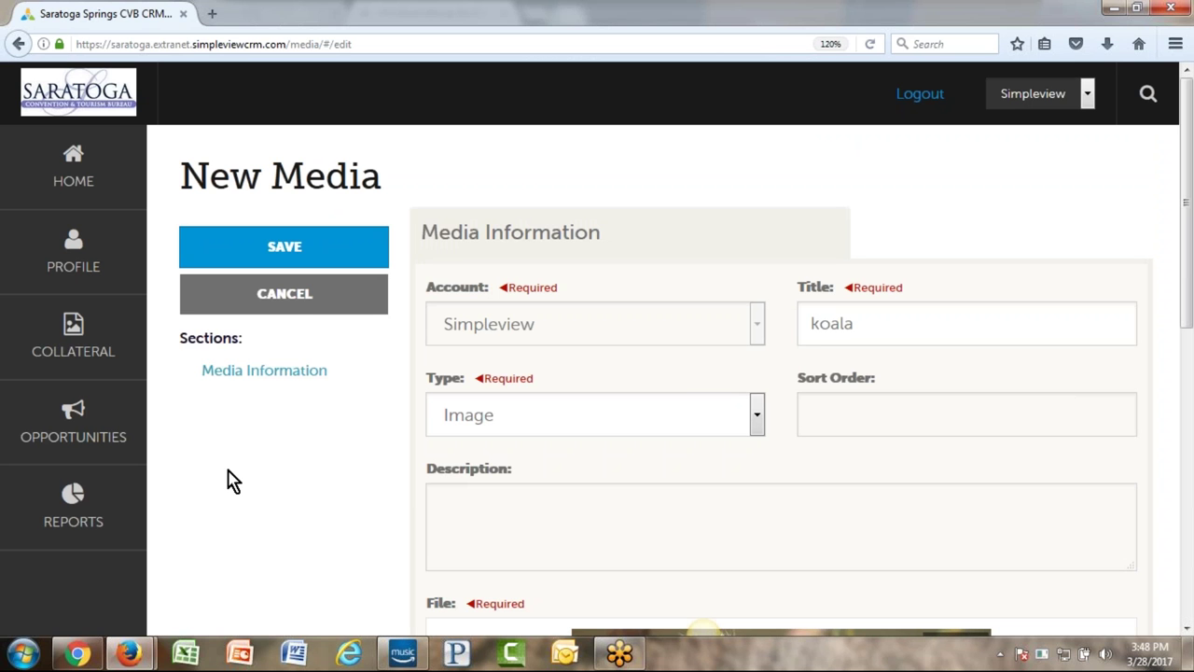
{"action": "left_click", "coordinate": [277, 306]}
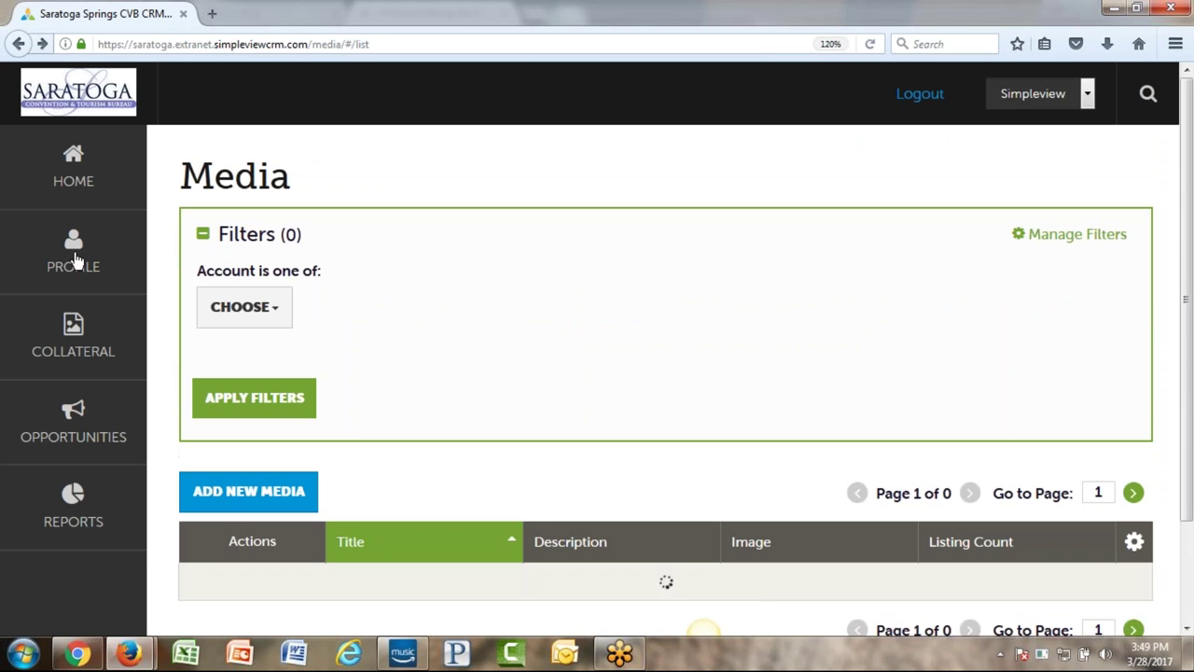
- Open the Simpleview account at its Image Gallery and launch Windows Explorer from Start
{"action": "mouse_move", "coordinate": [38, 259]}
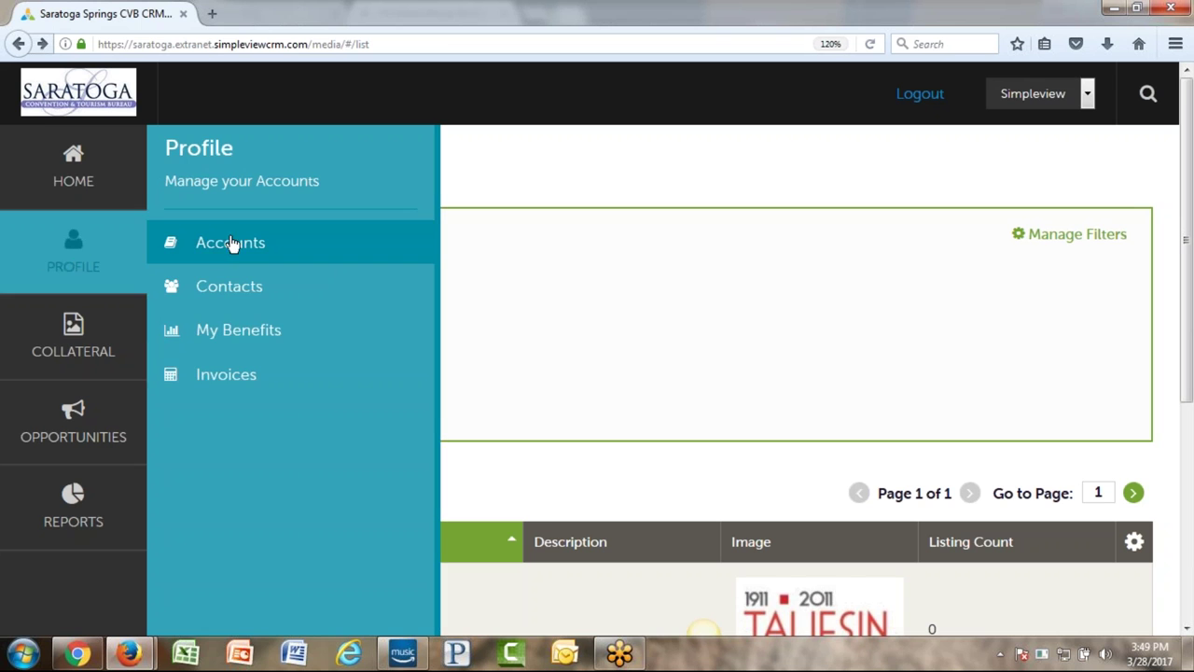
{"action": "left_click", "coordinate": [230, 243]}
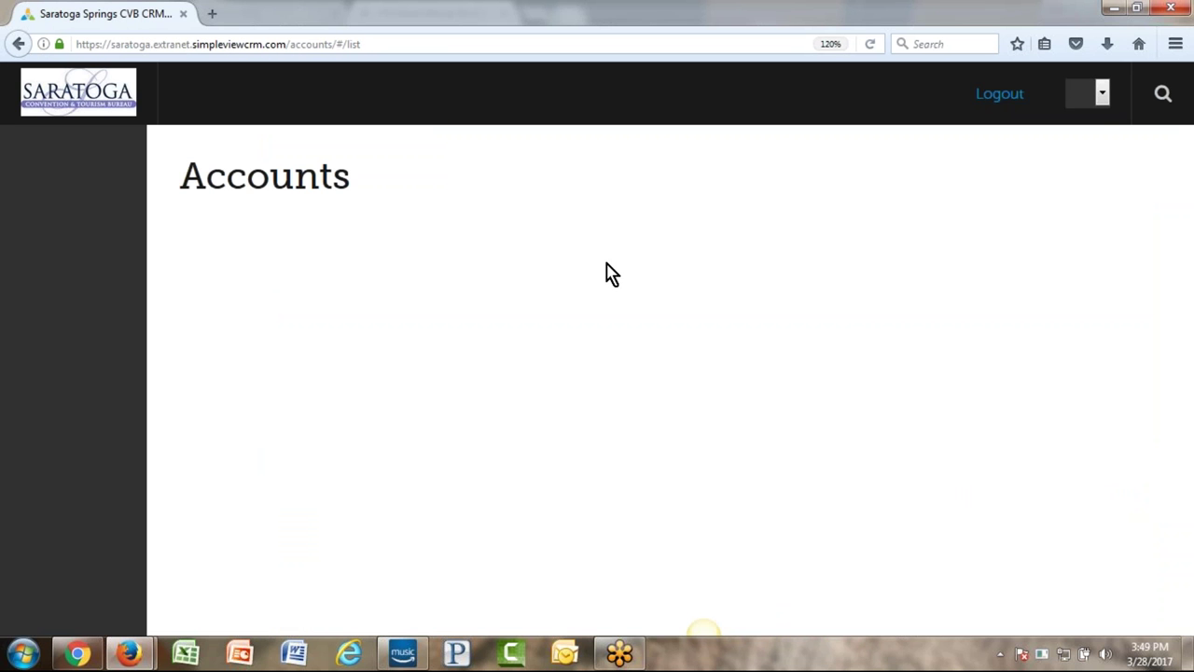
{"action": "scroll", "coordinate": [518, 298], "scroll_direction": "down", "scroll_amount": 2}
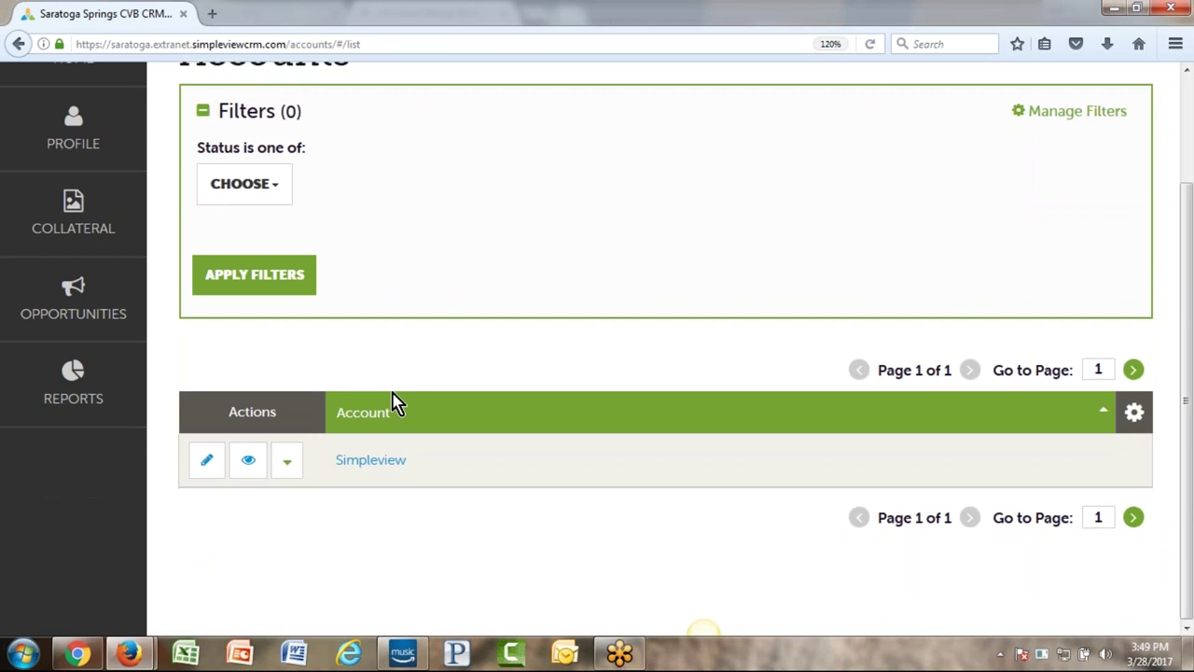
{"action": "left_click", "coordinate": [378, 467]}
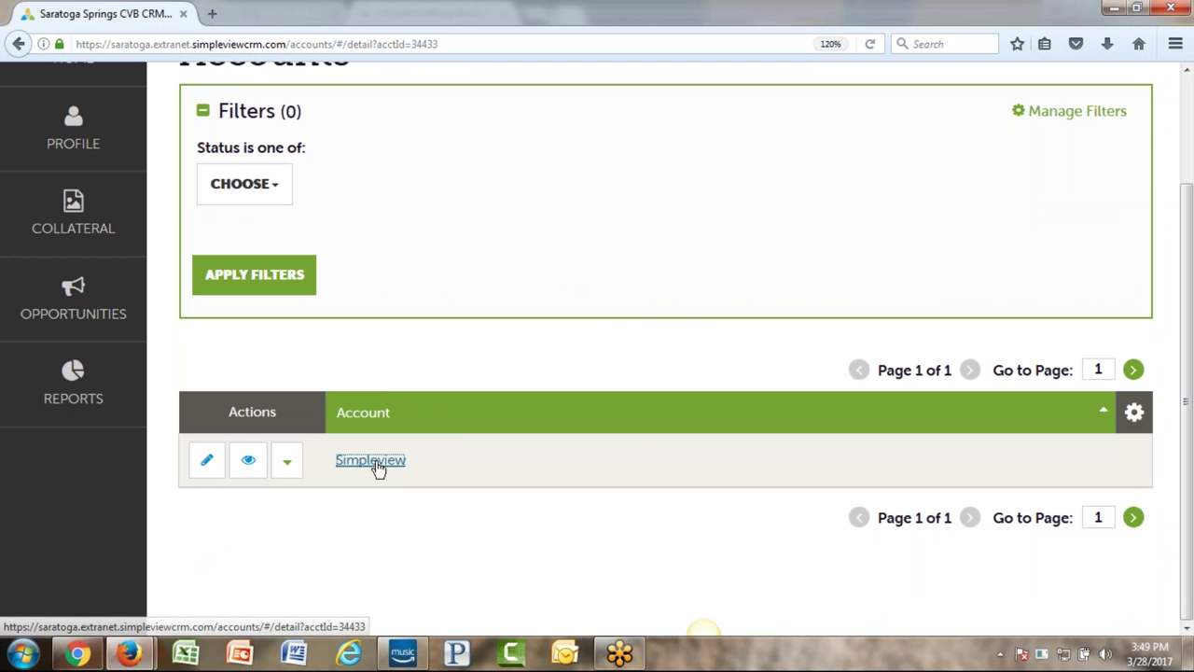
{"action": "scroll", "coordinate": [457, 467], "scroll_direction": "down", "scroll_amount": 10}
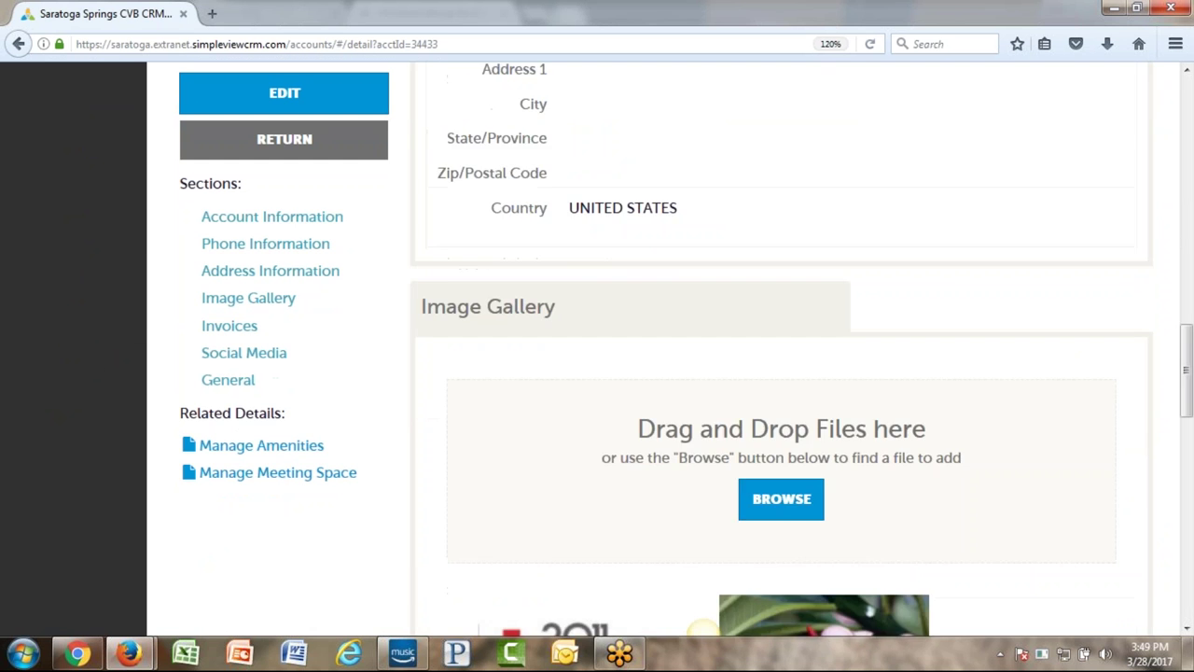
{"action": "scroll", "coordinate": [784, 374], "scroll_direction": "up", "scroll_amount": 4}
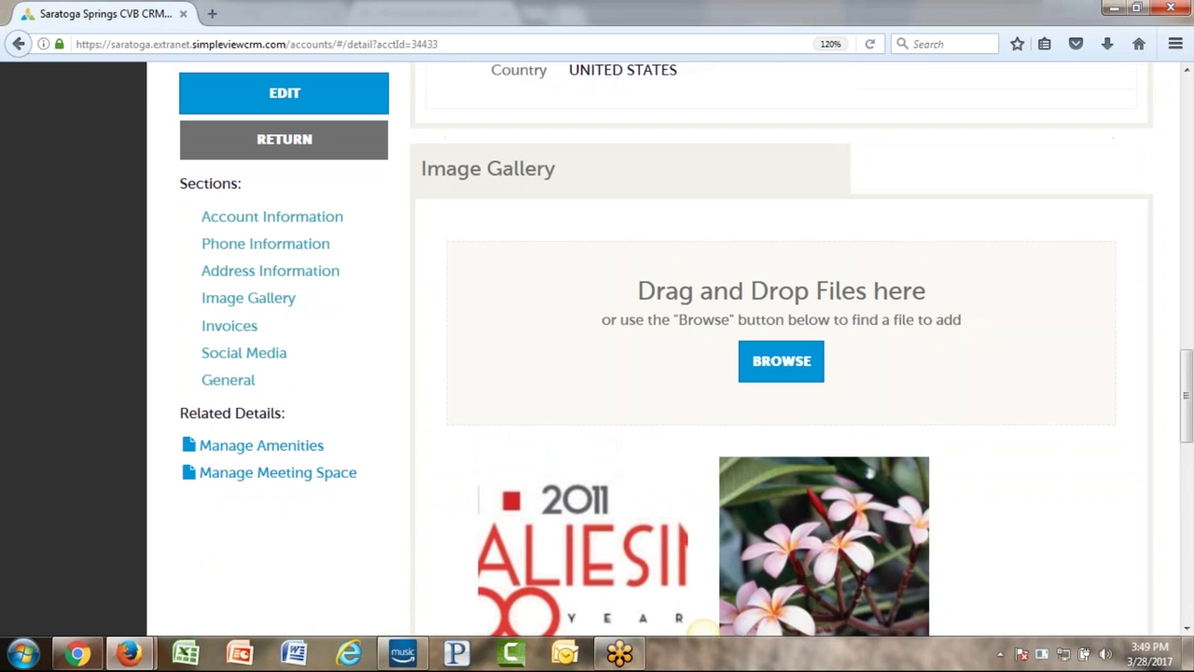
{"action": "scroll", "coordinate": [784, 373], "scroll_direction": "down", "scroll_amount": 2}
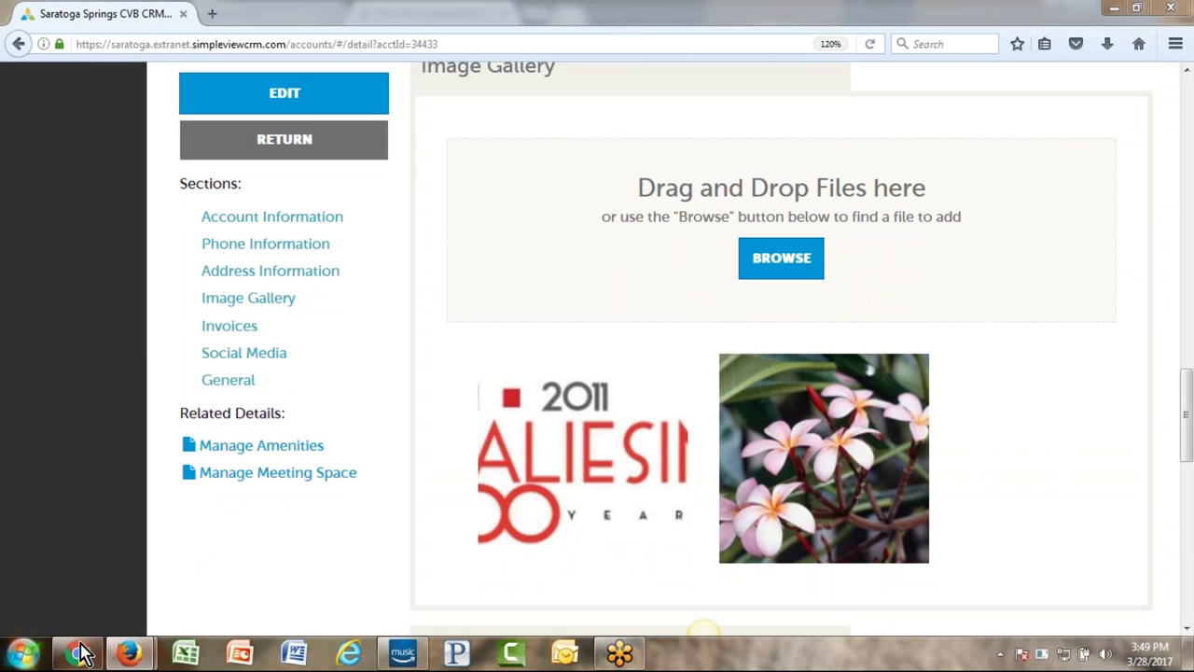
{"action": "right_click", "coordinate": [28, 651]}
{"action": "key", "text": "Escape"}
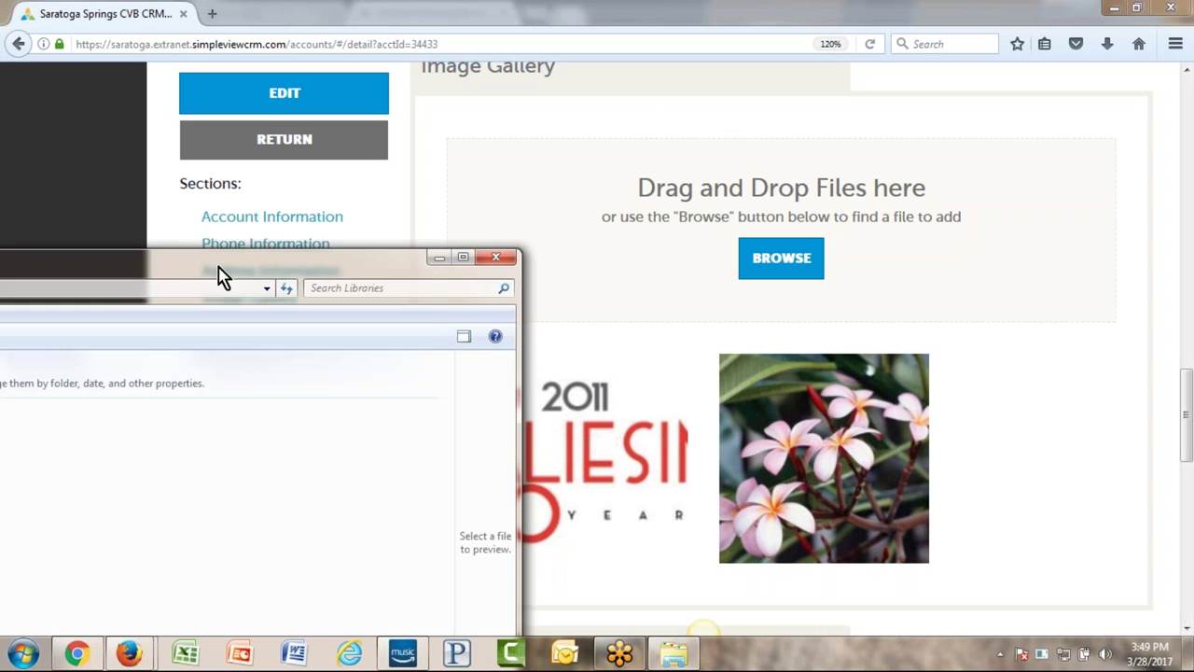
- Reposition and shrink the Explorer window, then open Pictures > Sample Pictures
{"action": "left_click_drag", "start_coordinate": [336, 133], "coordinate": [609, 29]}
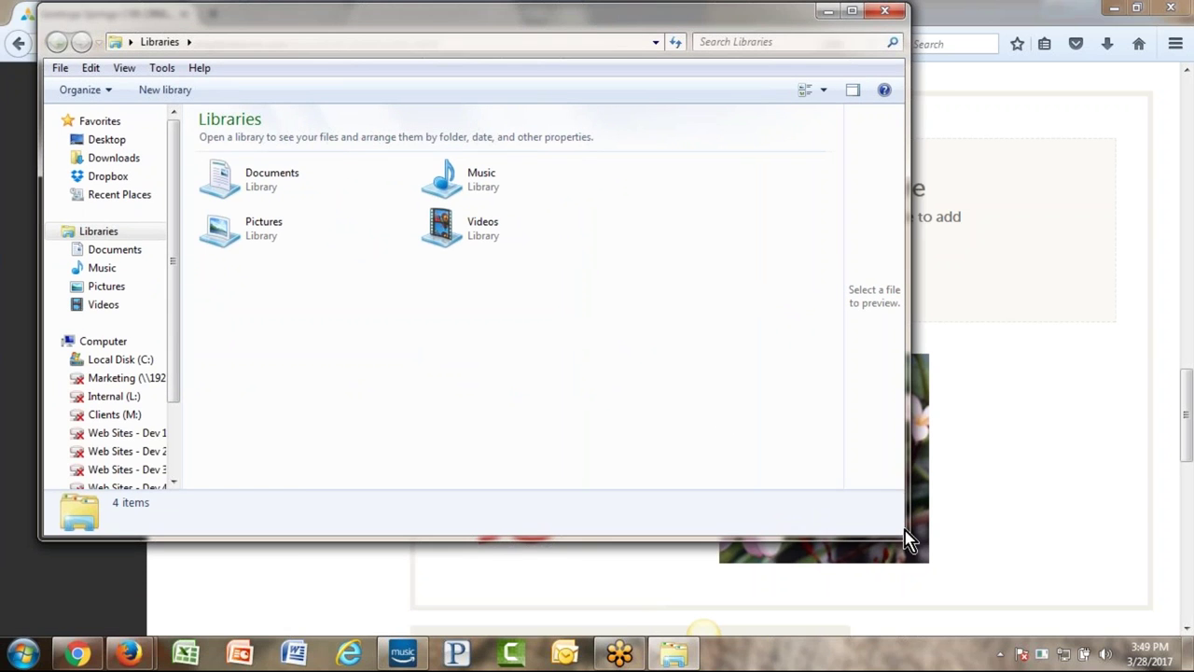
{"action": "left_click_drag", "start_coordinate": [905, 536], "coordinate": [422, 459]}
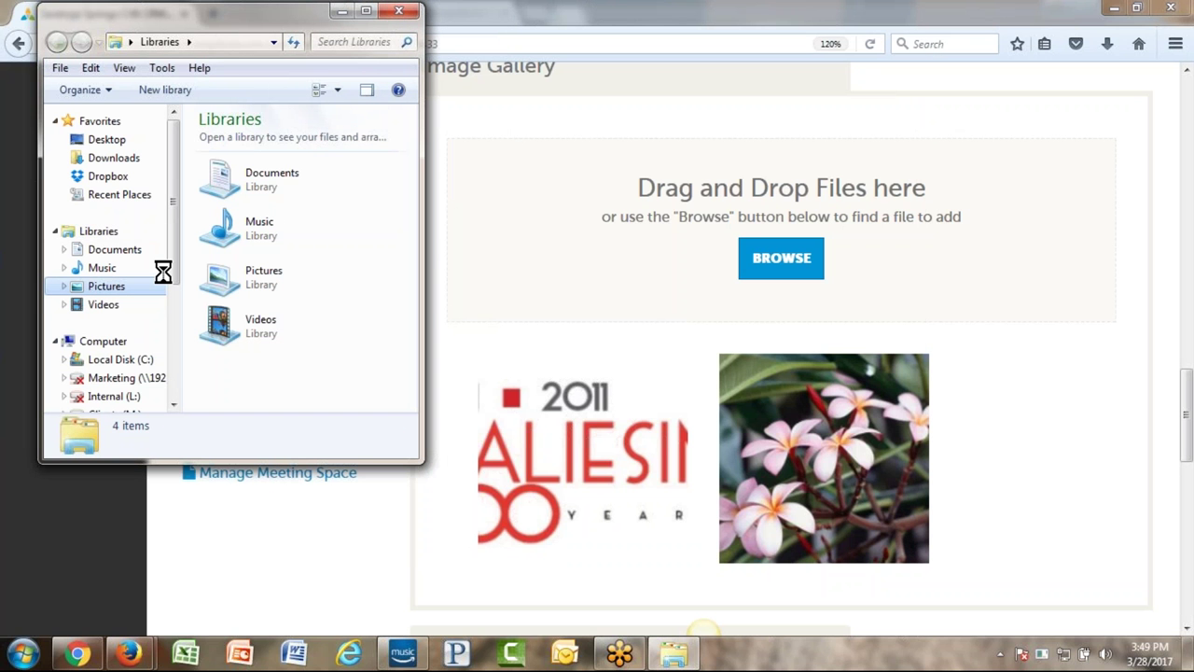
{"action": "left_click", "coordinate": [93, 287]}
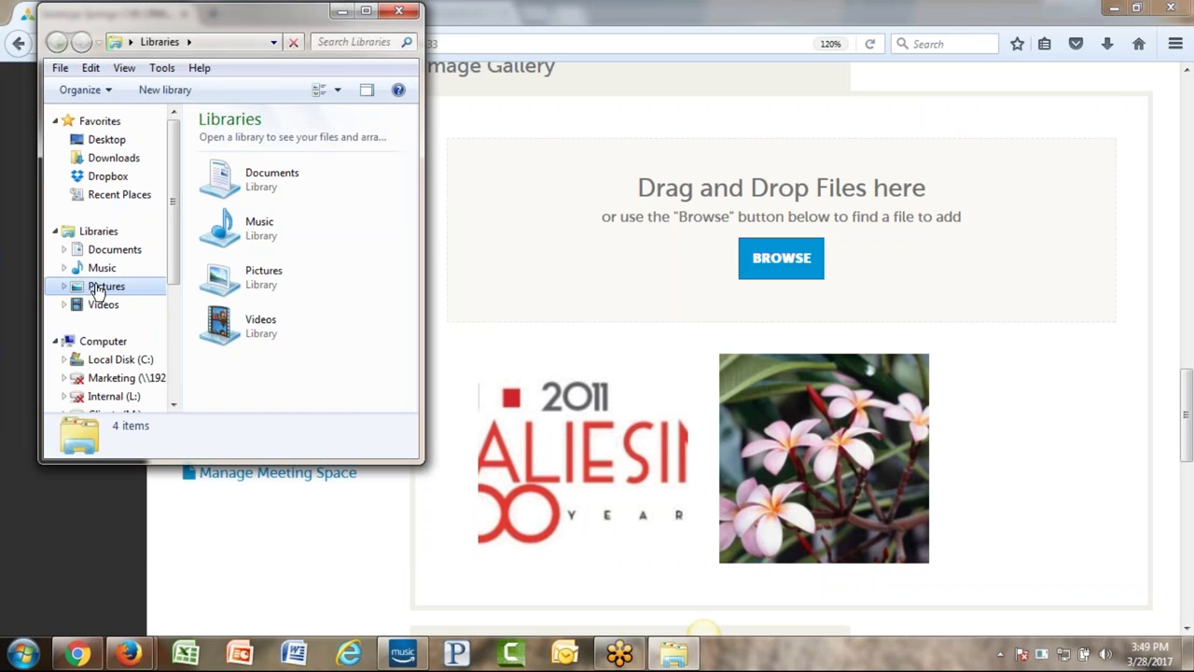
{"action": "left_click", "coordinate": [351, 334]}
{"action": "double_click", "coordinate": [351, 333]}
- Drag Desert.jpg onto the account's Image Gallery drag-and-drop area
{"action": "left_click", "coordinate": [342, 203]}
{"action": "left_click", "coordinate": [789, 259]}
{"action": "left_click_drag", "start_coordinate": [789, 259], "coordinate": [792, 267]}
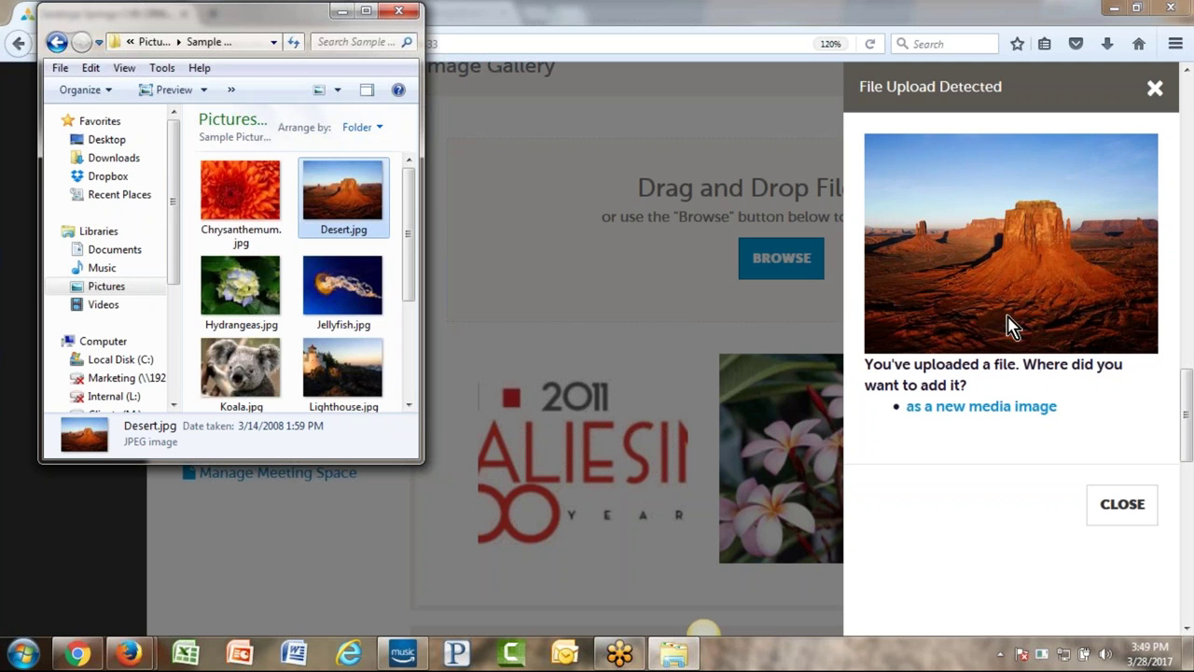
- Look at the new media image options for Desert.jpg, then close the upload panel
{"action": "left_click", "coordinate": [989, 410]}
{"action": "left_click", "coordinate": [987, 478]}
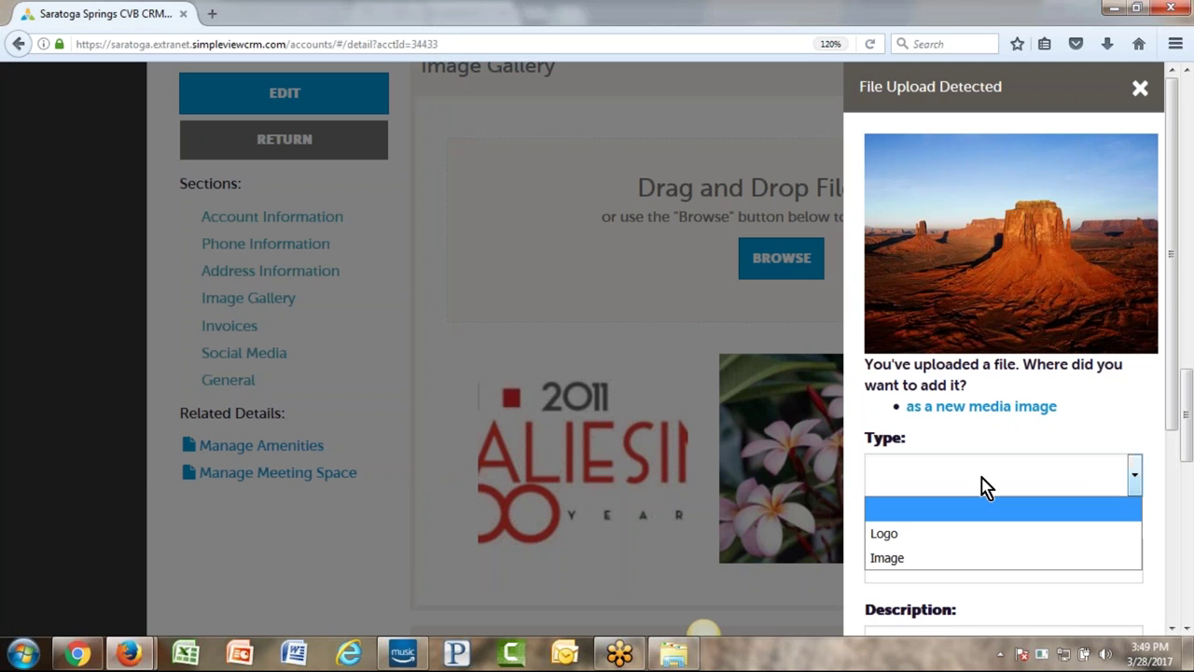
{"action": "scroll", "coordinate": [1039, 432], "scroll_direction": "down", "scroll_amount": 2}
{"action": "left_click", "coordinate": [996, 345]}
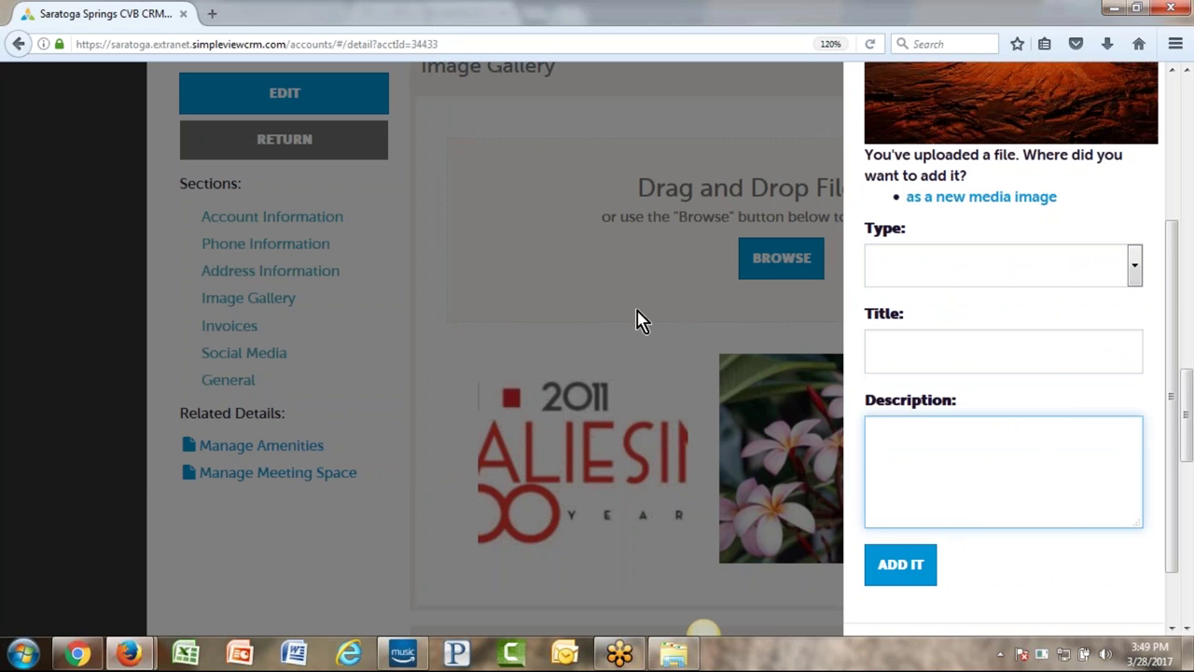
{"action": "left_click_drag", "start_coordinate": [1173, 480], "coordinate": [1135, 128]}
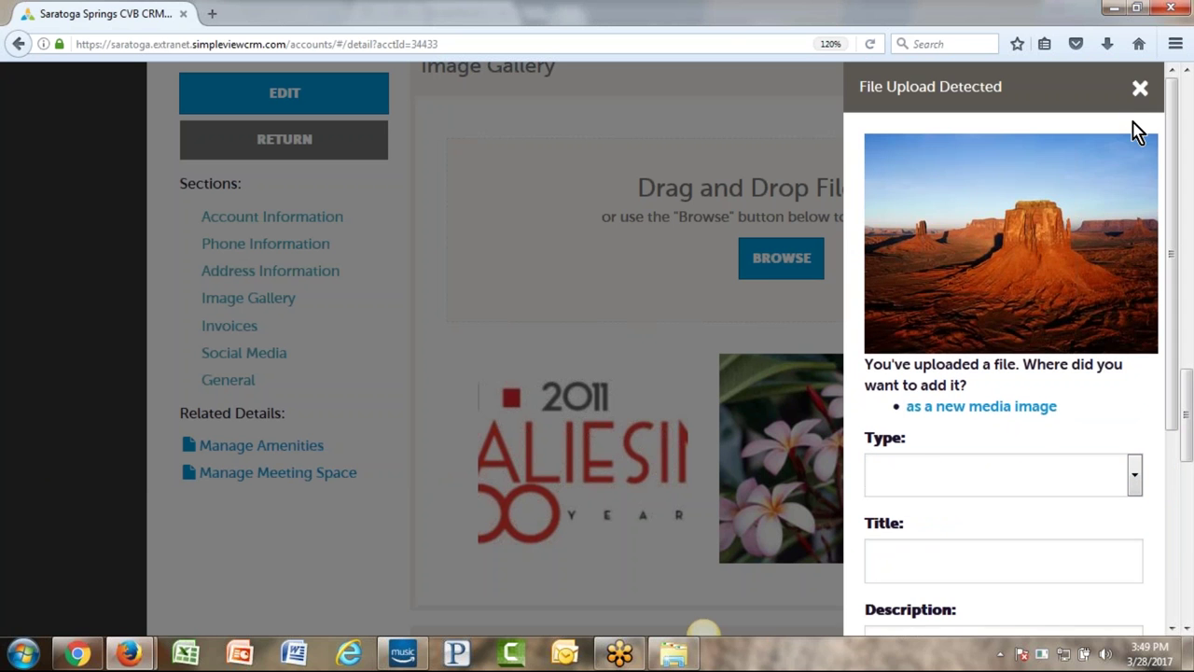
{"action": "left_click", "coordinate": [1141, 89]}
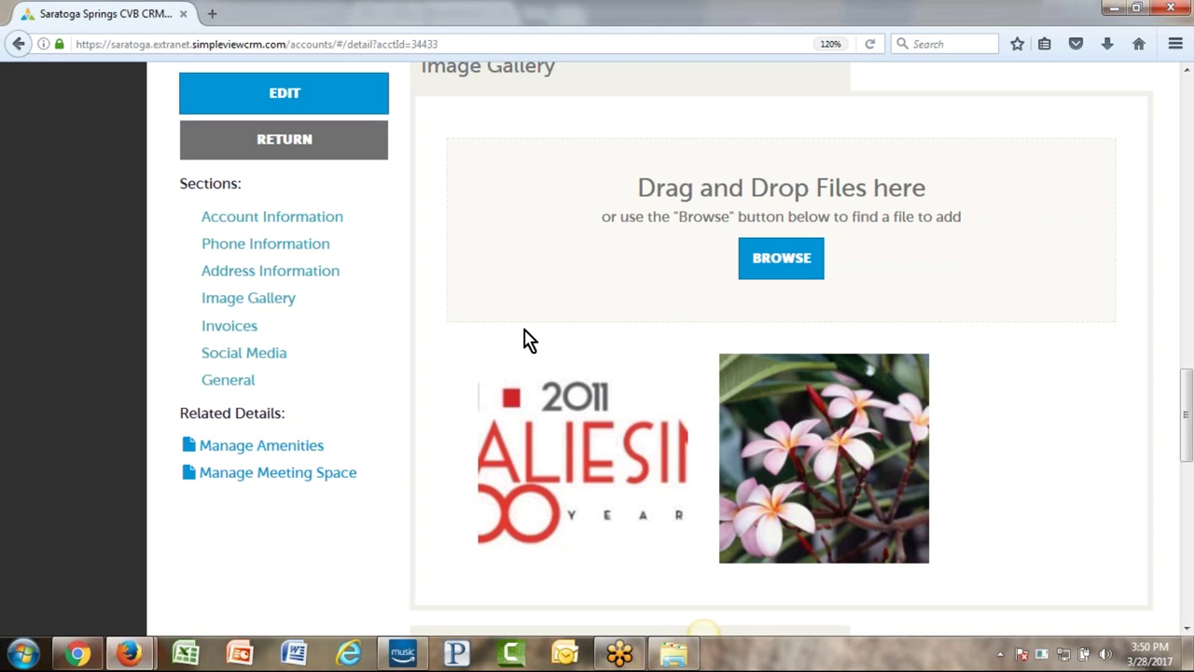
- Scroll back up and bring up the Collateral section pages
{"action": "scroll", "coordinate": [520, 234], "scroll_direction": "up", "scroll_amount": 2}
{"action": "scroll", "coordinate": [395, 331], "scroll_direction": "up", "scroll_amount": 10}
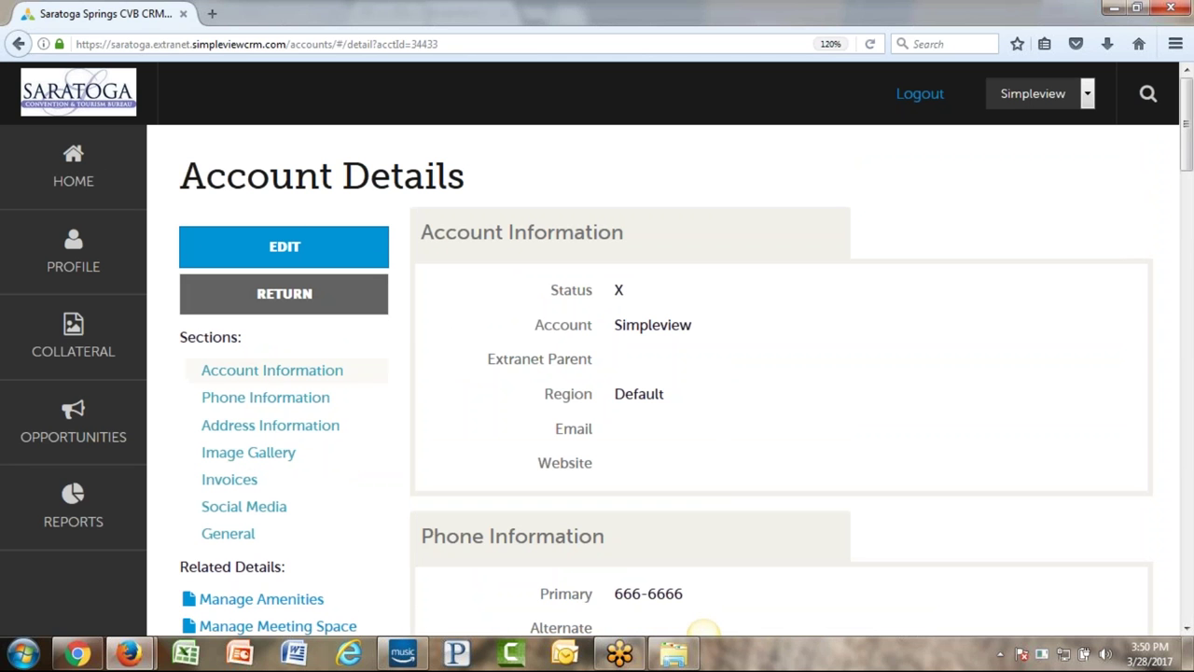
{"action": "left_click", "coordinate": [27, 345]}
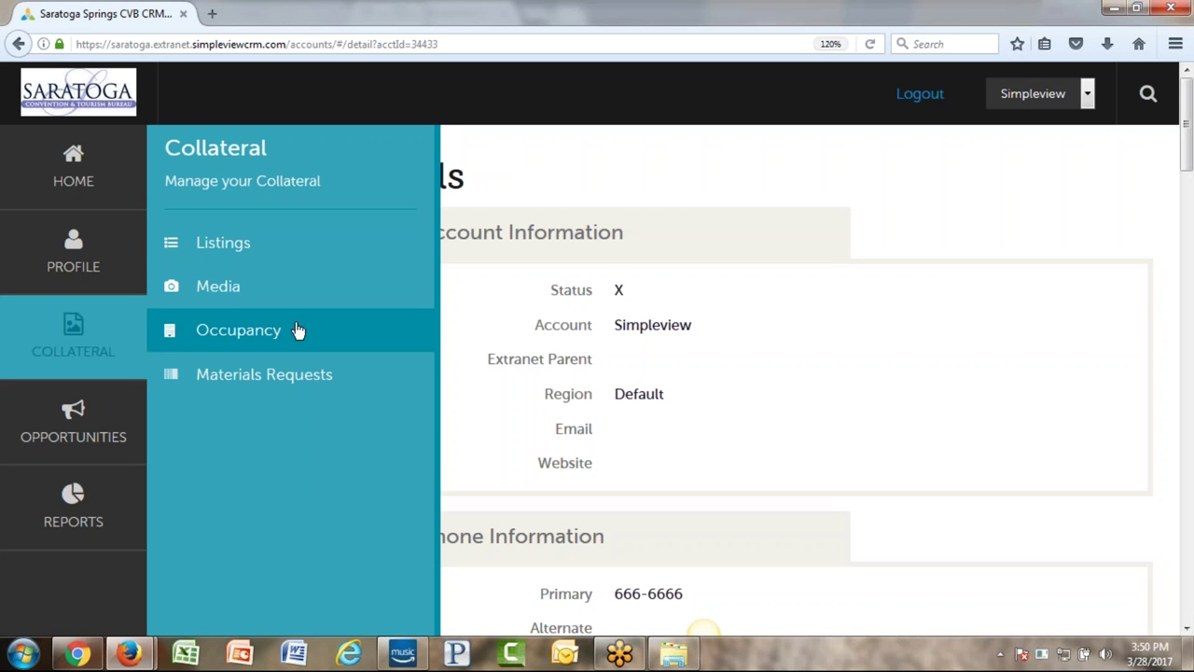
- Open the 2017 occupancy record for editing
{"action": "left_click", "coordinate": [248, 338]}
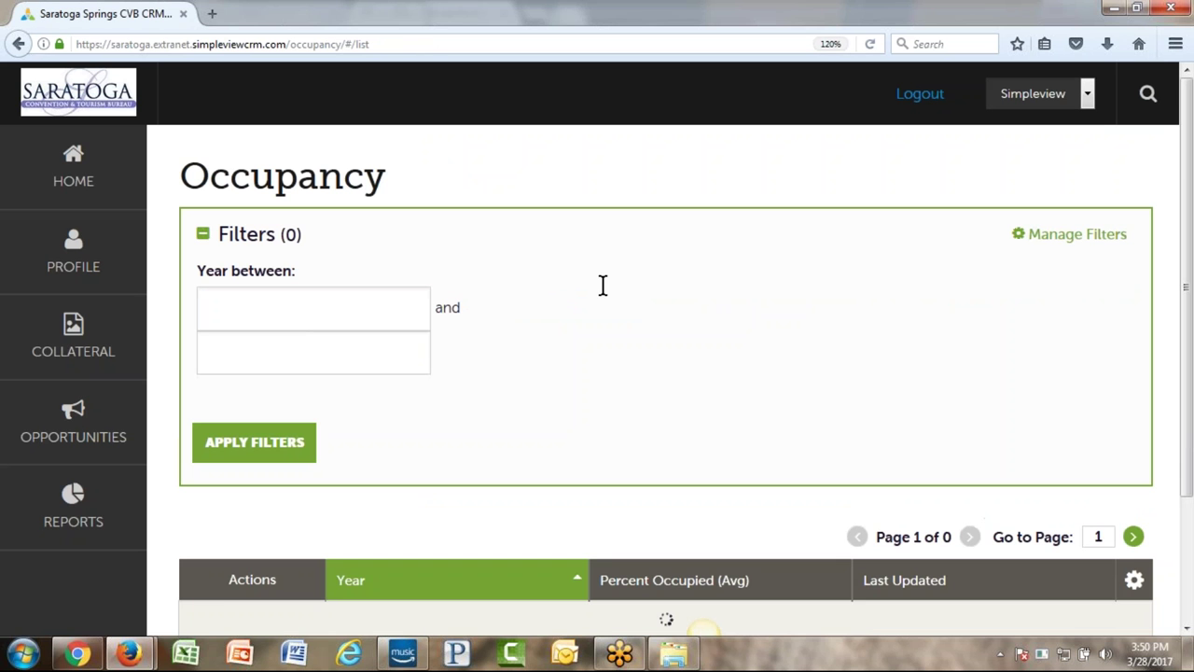
{"action": "scroll", "coordinate": [589, 298], "scroll_direction": "down", "scroll_amount": 1}
{"action": "scroll", "coordinate": [590, 299], "scroll_direction": "down", "scroll_amount": 3}
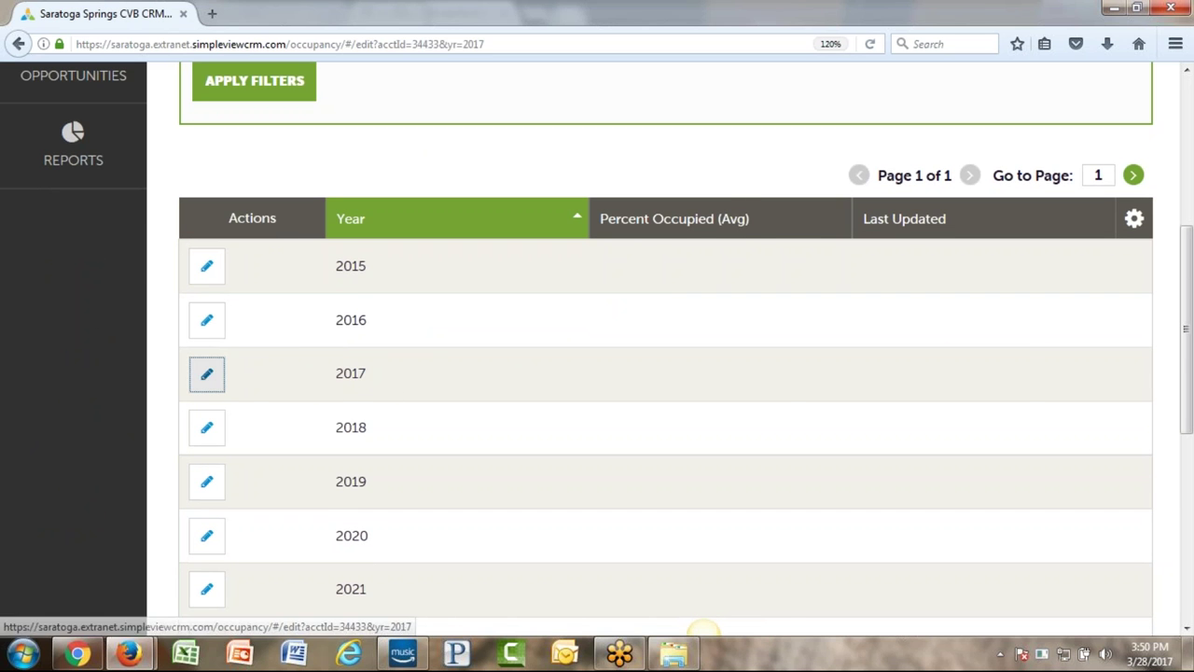
{"action": "left_click", "coordinate": [211, 377]}
- Enter March with 75 rooms available and 57 rooms occupied
{"action": "scroll", "coordinate": [607, 266], "scroll_direction": "down", "scroll_amount": 1}
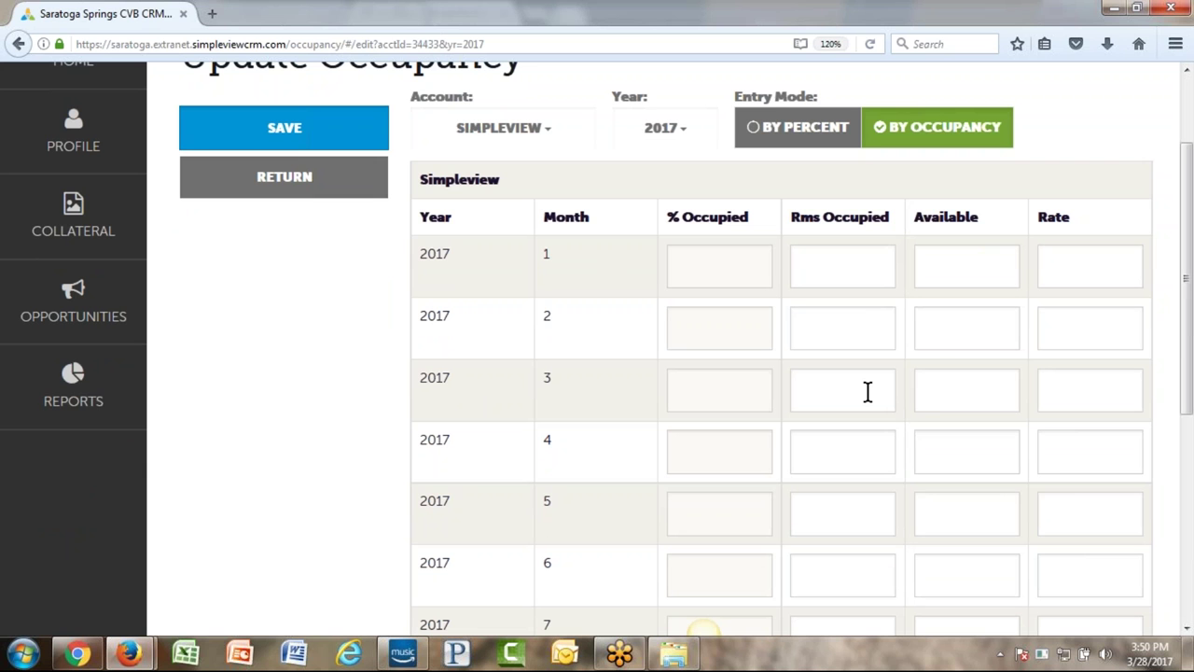
{"action": "left_click", "coordinate": [970, 389]}
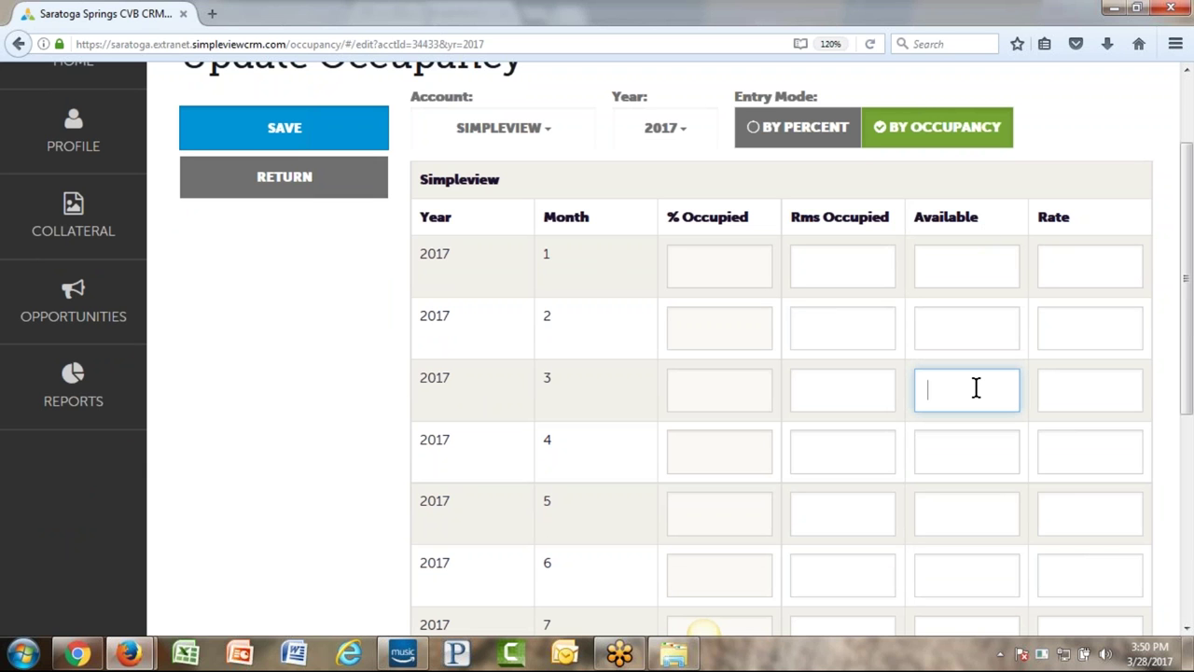
{"action": "type", "text": "75"}
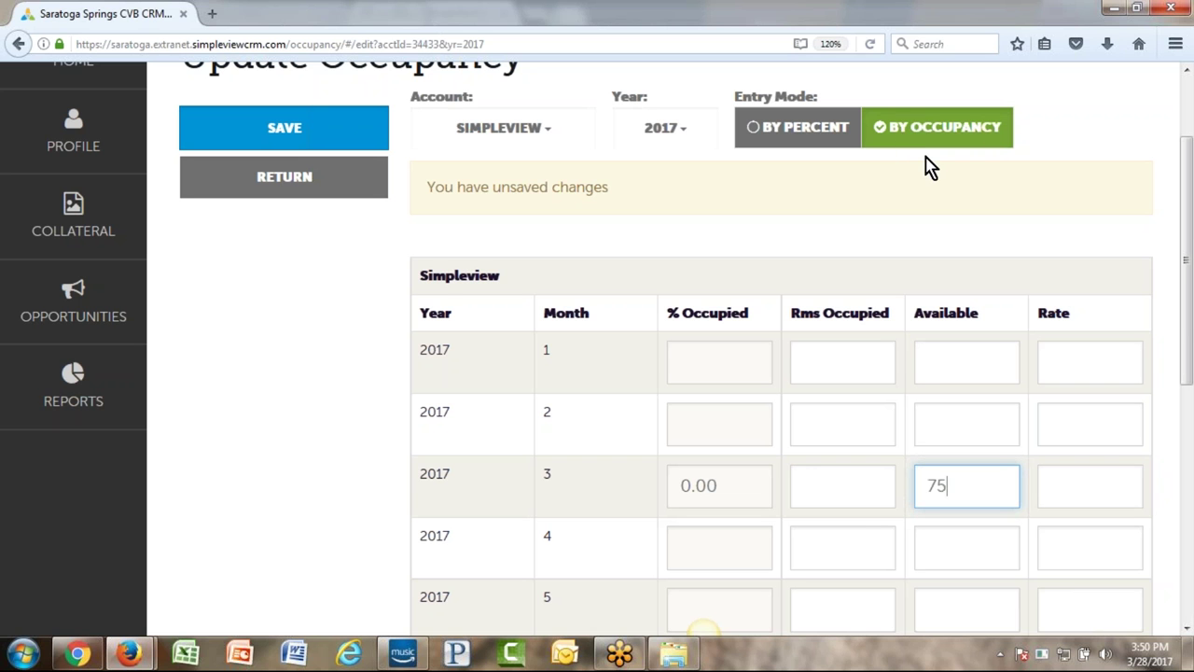
{"action": "left_click", "coordinate": [834, 492]}
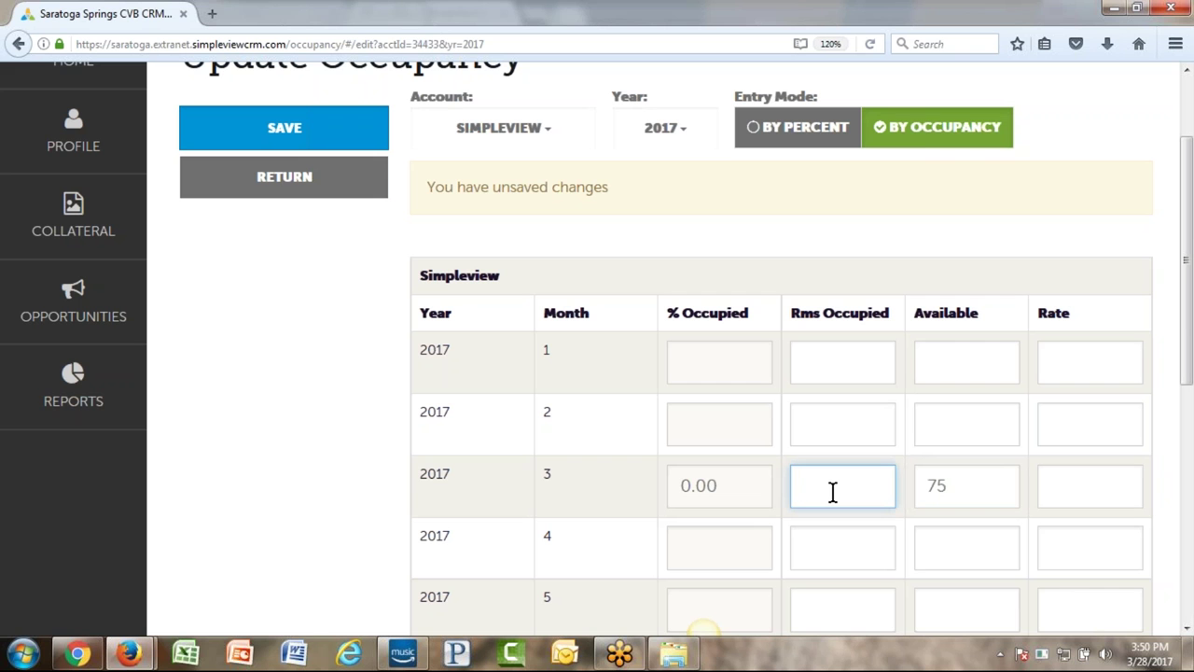
{"action": "type", "text": "57"}
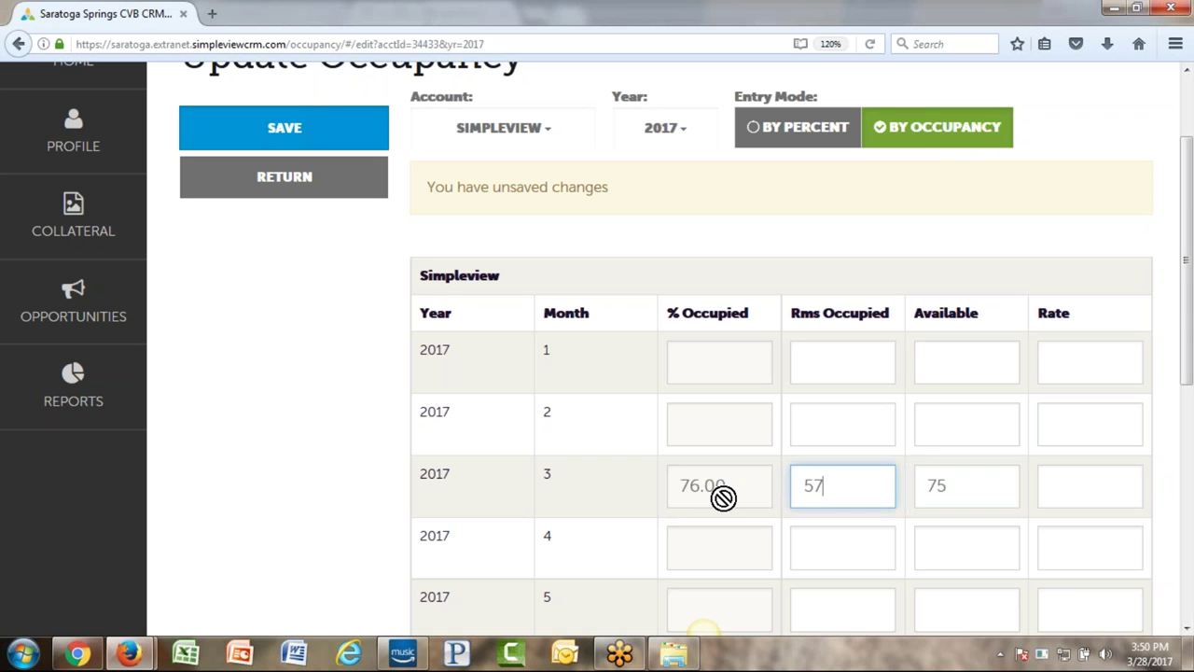
- Switch to By Percent, enter February as 75 available at 65%, then save and return
{"action": "left_click", "coordinate": [794, 126]}
{"action": "left_click", "coordinate": [965, 424]}
{"action": "type", "text": "75"}
{"action": "key", "text": "shift+Tab"}
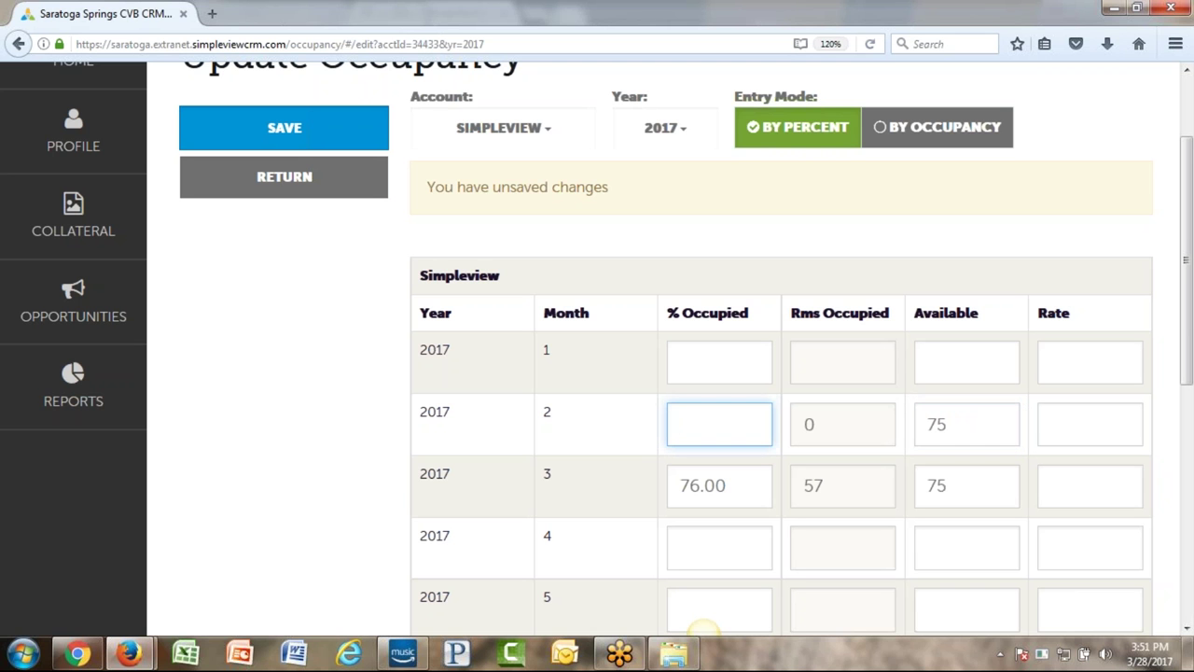
{"action": "type", "text": "65"}
{"action": "left_click", "coordinate": [1090, 432]}
{"action": "left_click", "coordinate": [1094, 487]}
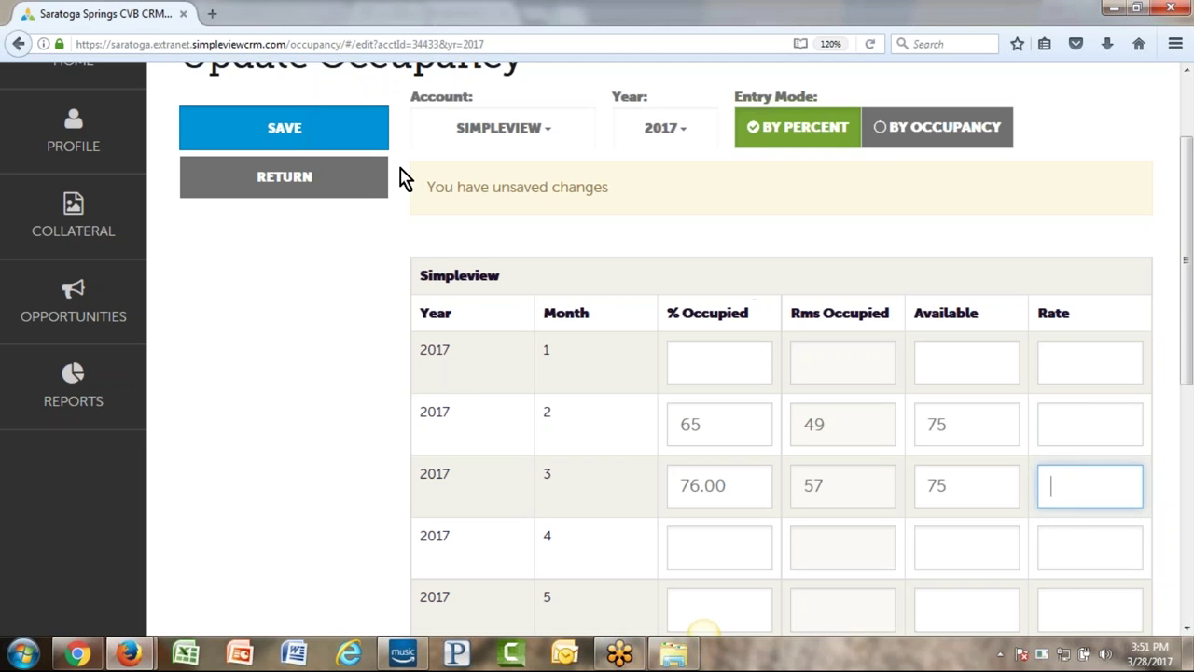
{"action": "left_click", "coordinate": [320, 133]}
{"action": "left_click", "coordinate": [317, 193]}
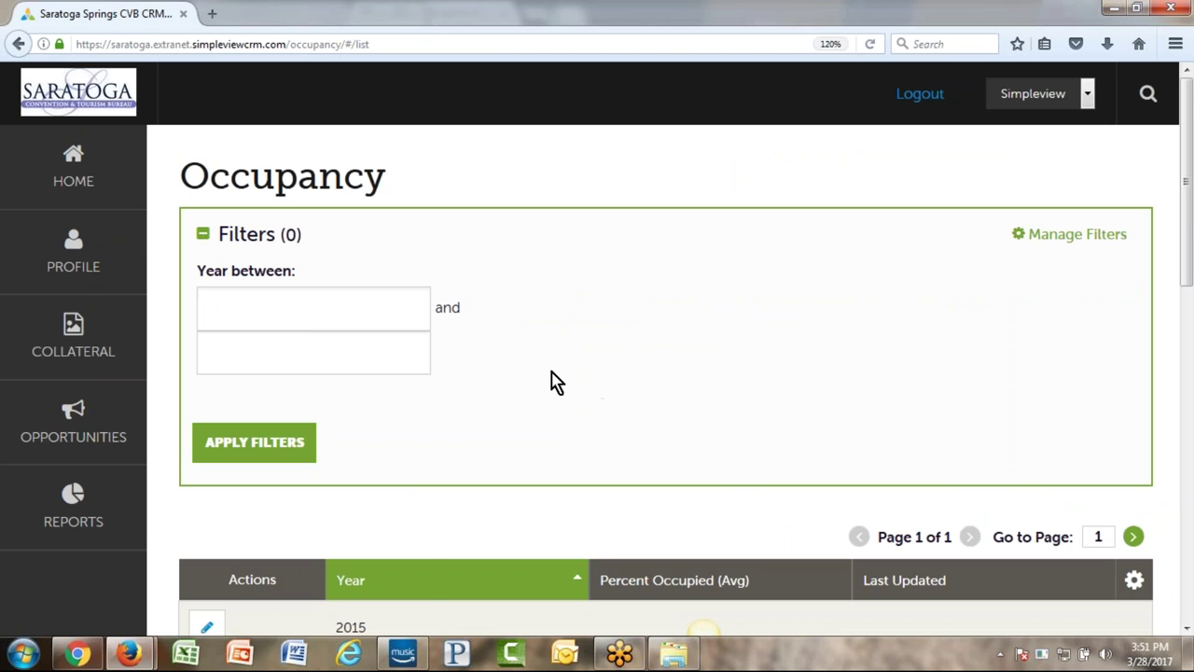
- Start a new request from Collateral > Materials Requests
{"action": "left_click", "coordinate": [43, 341]}
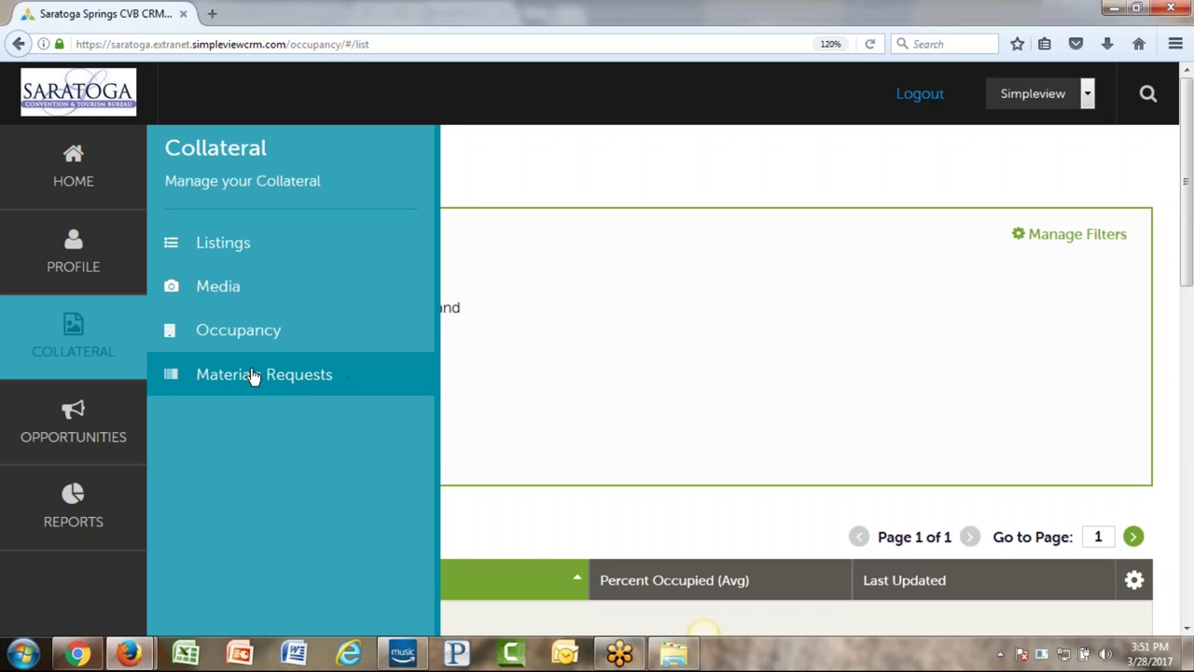
{"action": "left_click", "coordinate": [262, 374]}
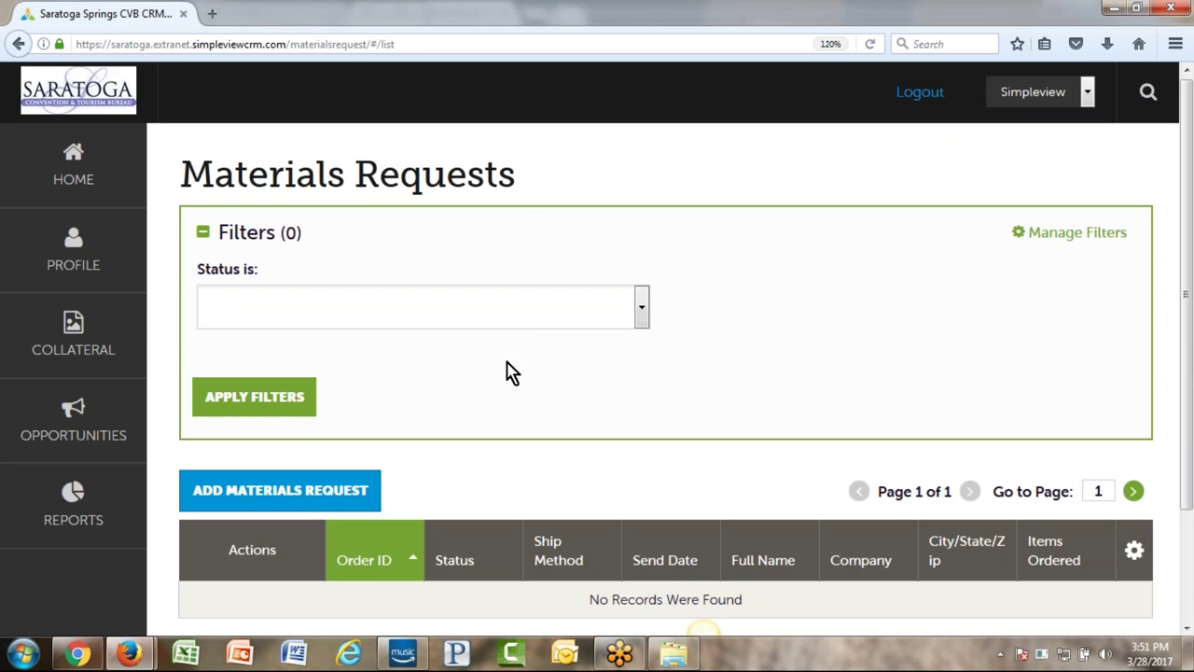
{"action": "scroll", "coordinate": [640, 356], "scroll_direction": "down", "scroll_amount": 3}
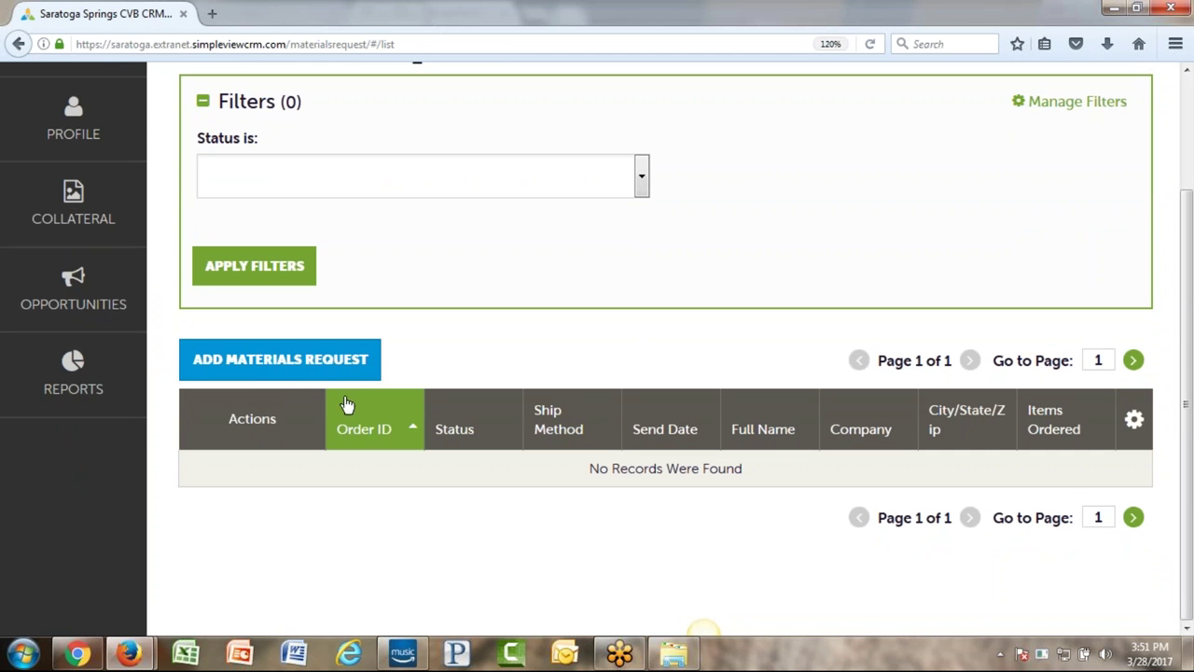
{"action": "left_click", "coordinate": [270, 367]}
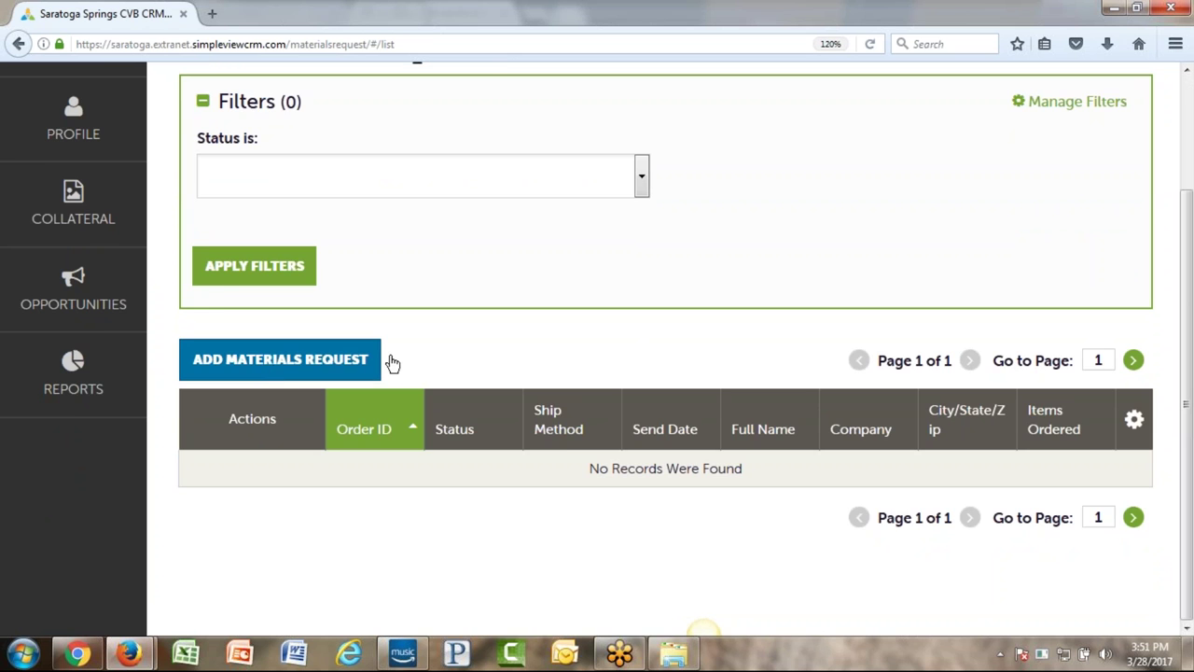
- Check the send date calendar and choose a different contact as recipient
{"action": "left_click", "coordinate": [461, 320]}
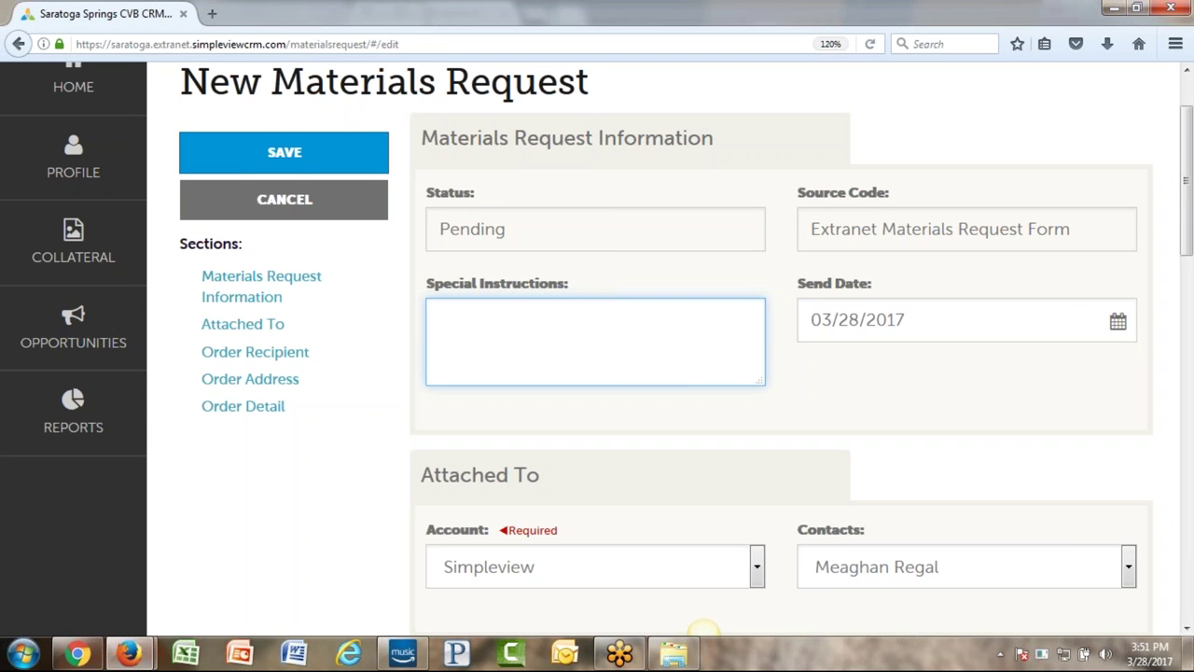
{"action": "left_click", "coordinate": [947, 320]}
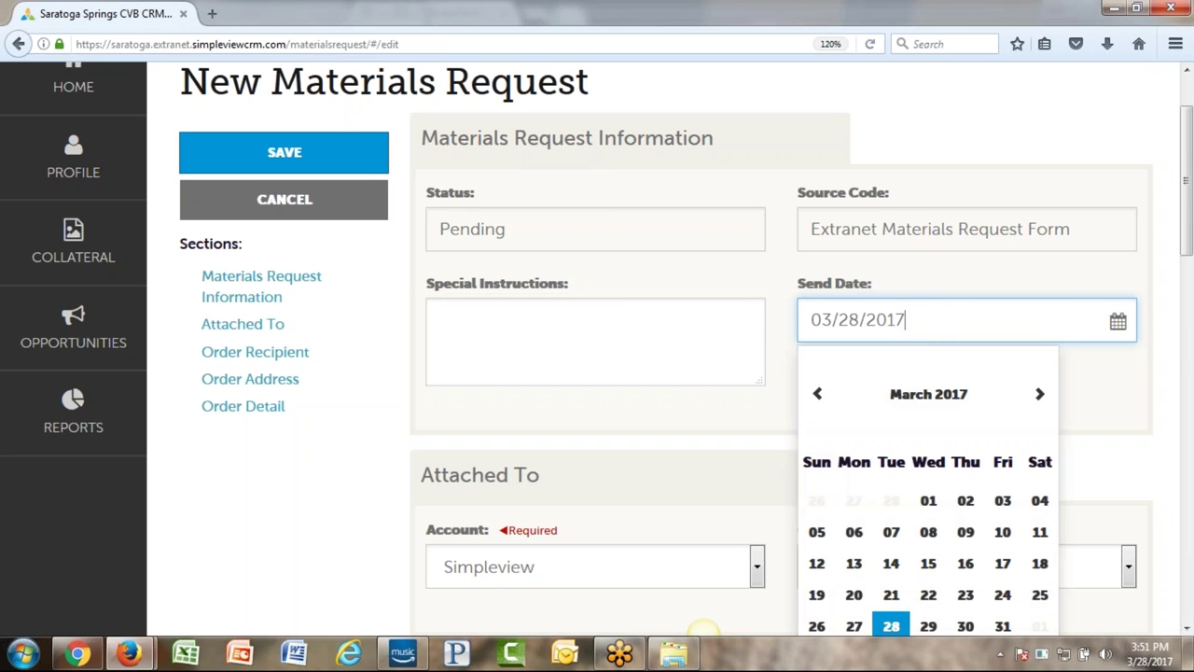
{"action": "left_click", "coordinate": [616, 301]}
{"action": "scroll", "coordinate": [616, 301], "scroll_direction": "down", "scroll_amount": 4}
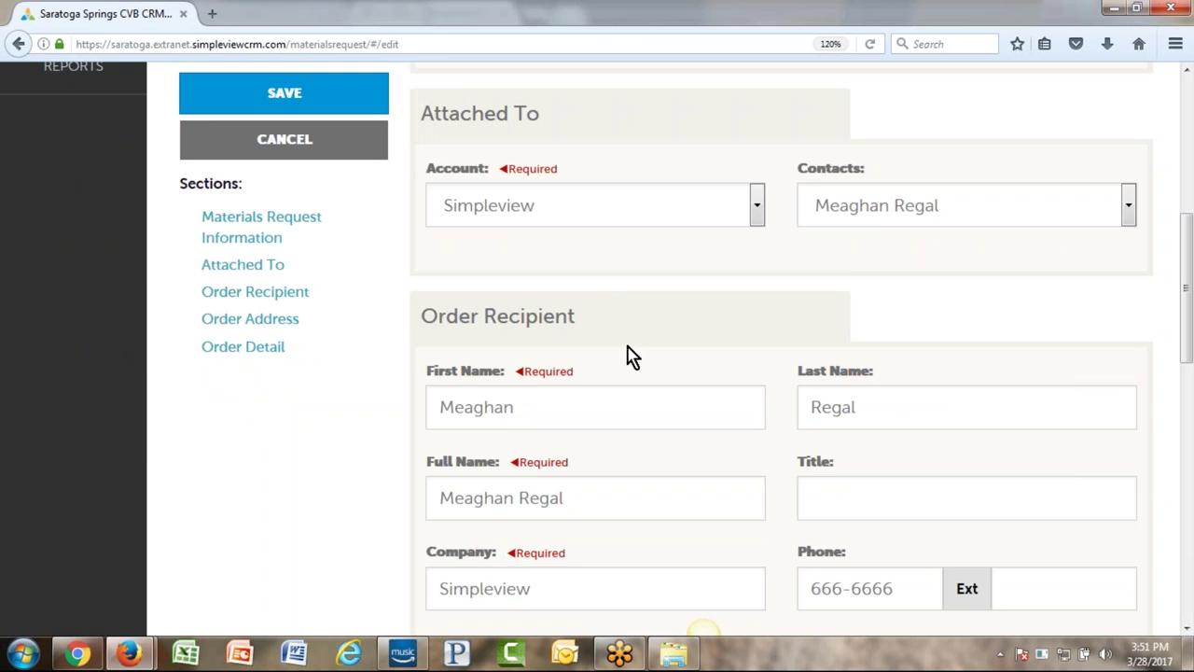
{"action": "left_click", "coordinate": [923, 206]}
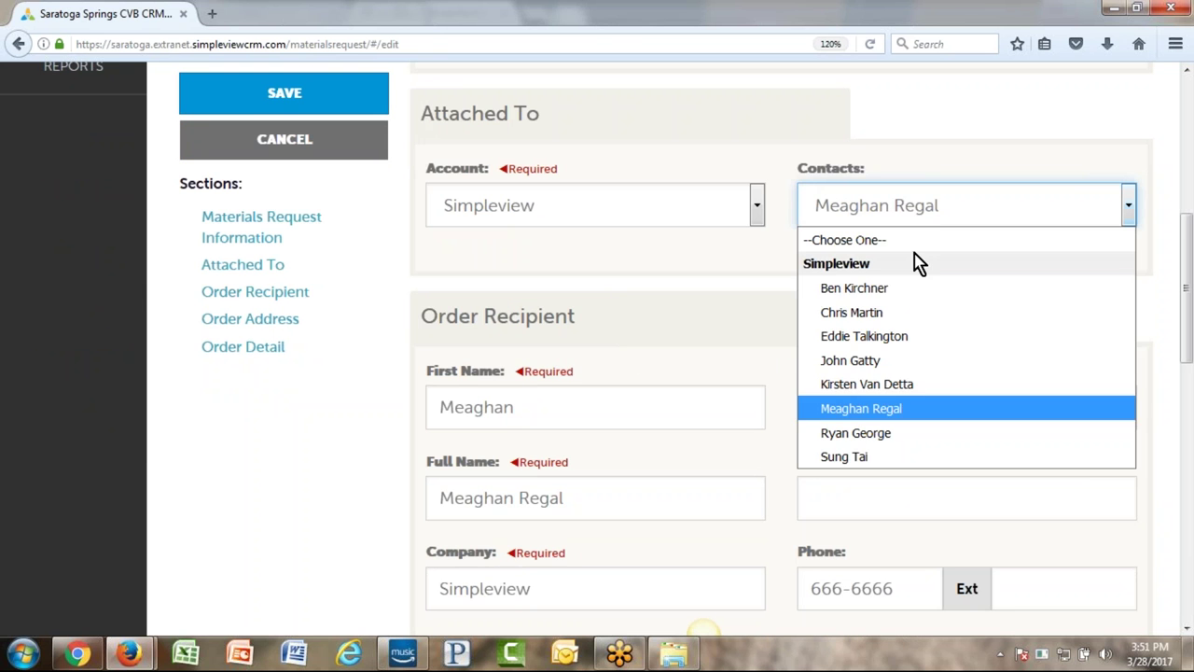
{"action": "left_click", "coordinate": [901, 339]}
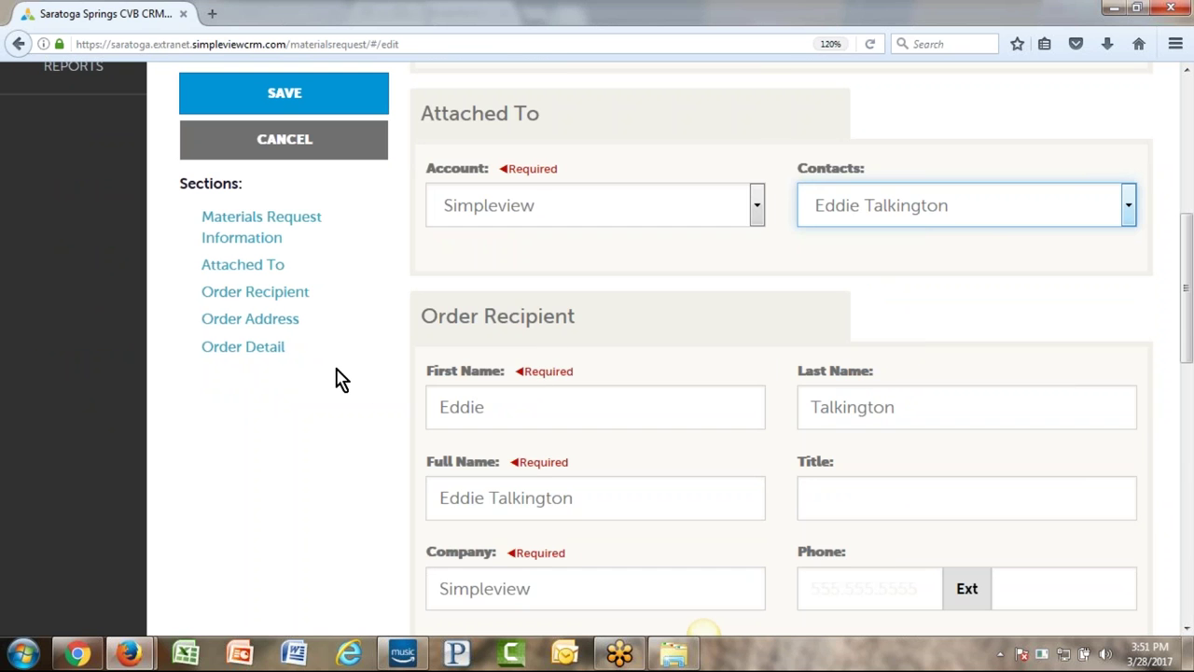
- Set the quantity for Ultimate Saratoga Maps to 50
{"action": "scroll", "coordinate": [339, 379], "scroll_direction": "down", "scroll_amount": 5}
{"action": "scroll", "coordinate": [390, 373], "scroll_direction": "down", "scroll_amount": 2}
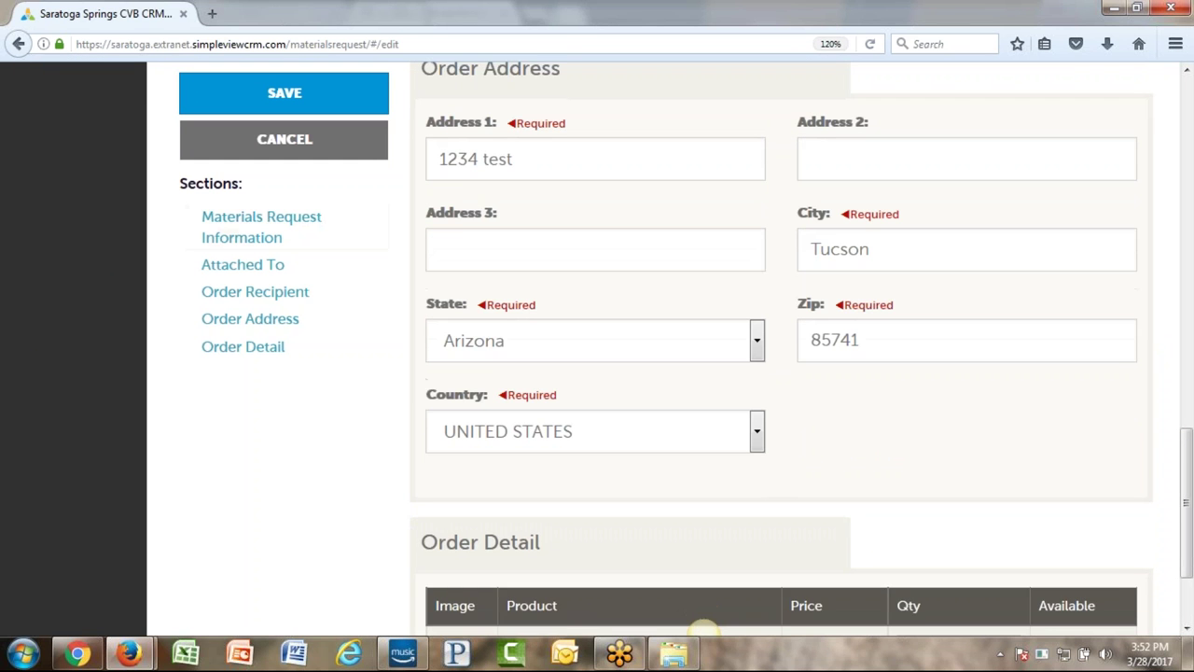
{"action": "scroll", "coordinate": [419, 271], "scroll_direction": "down", "scroll_amount": 2}
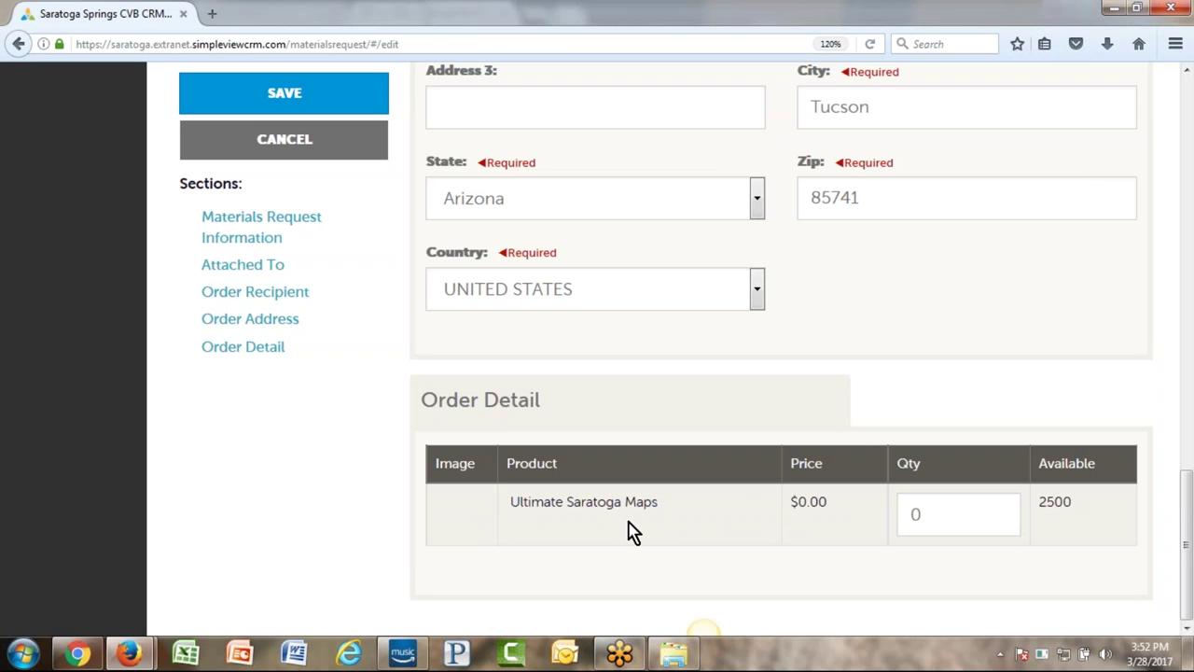
{"action": "left_click", "coordinate": [928, 517]}
{"action": "type", "text": "50"}
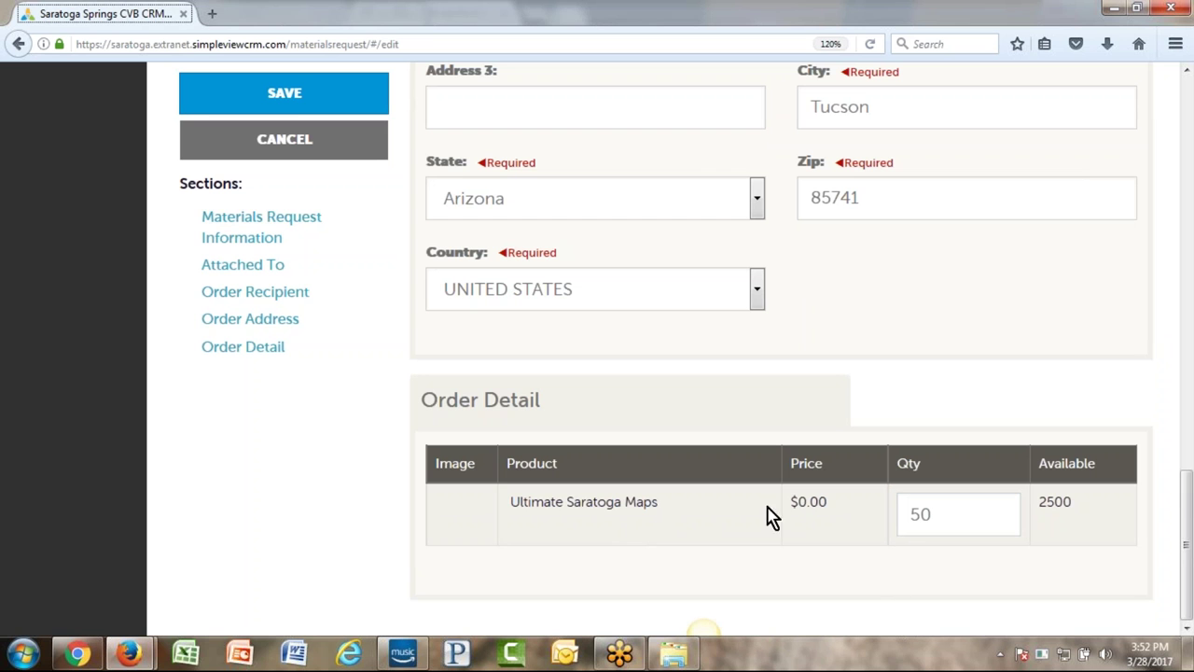
- Try saving, then discard the request and return to the Materials Requests list
{"action": "left_click", "coordinate": [294, 99]}
{"action": "left_click", "coordinate": [305, 158]}
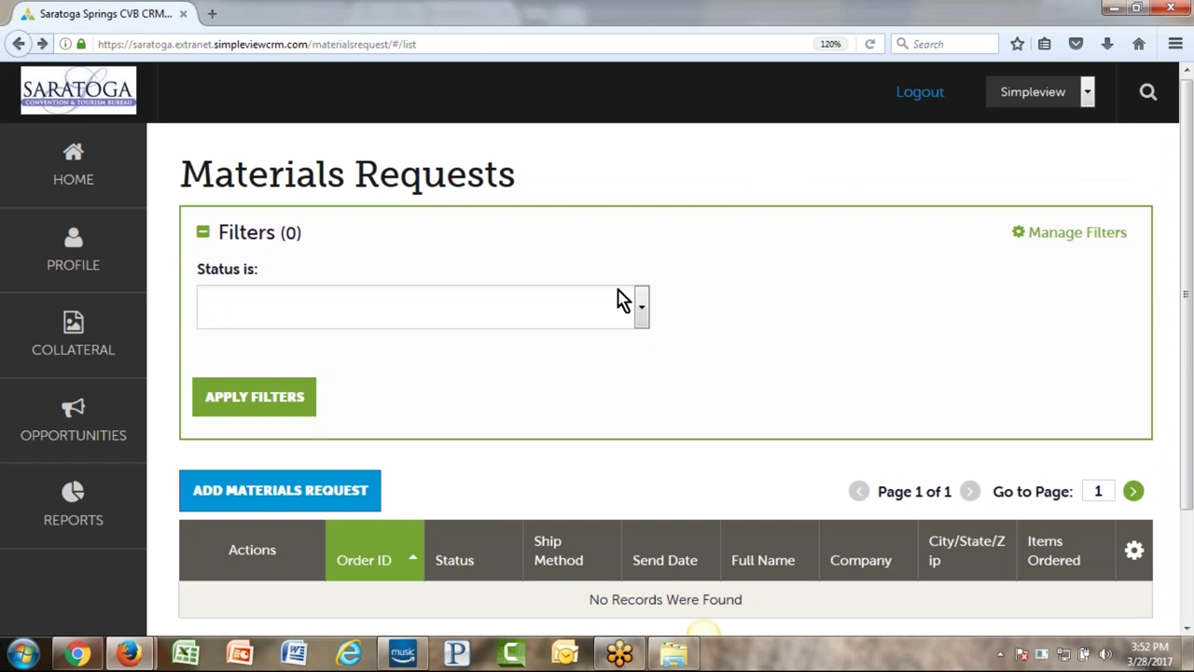
{"action": "left_click", "coordinate": [27, 333]}
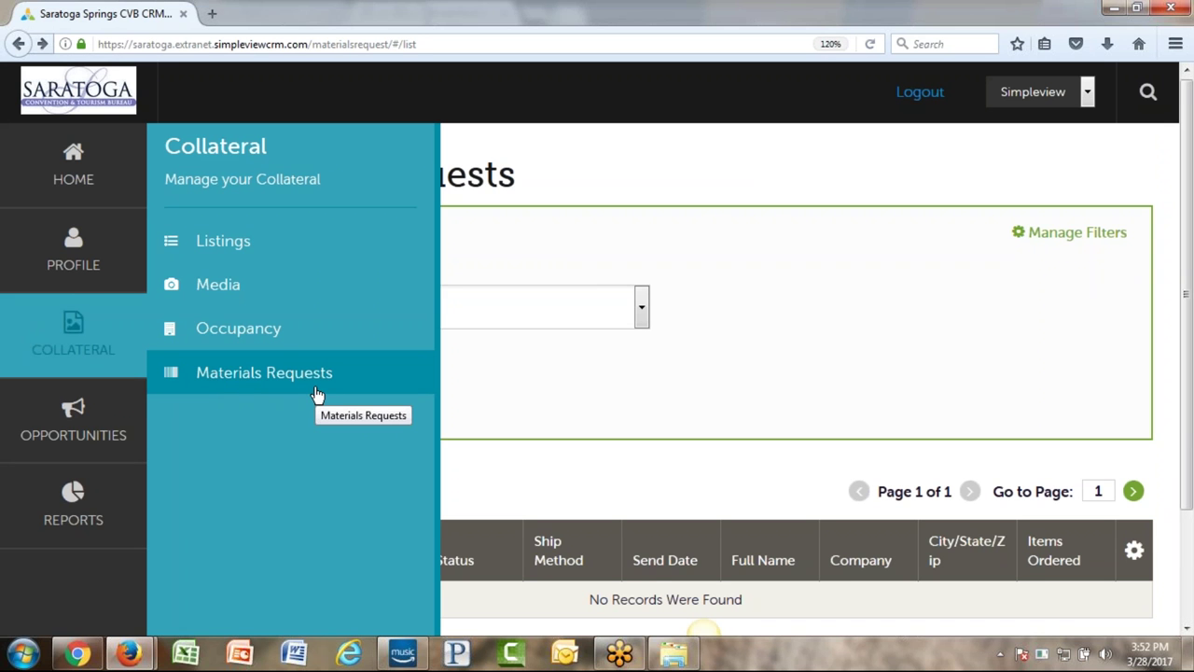
- Go to Opportunities > RFPs to see the open RFPs
{"action": "left_click", "coordinate": [47, 420]}
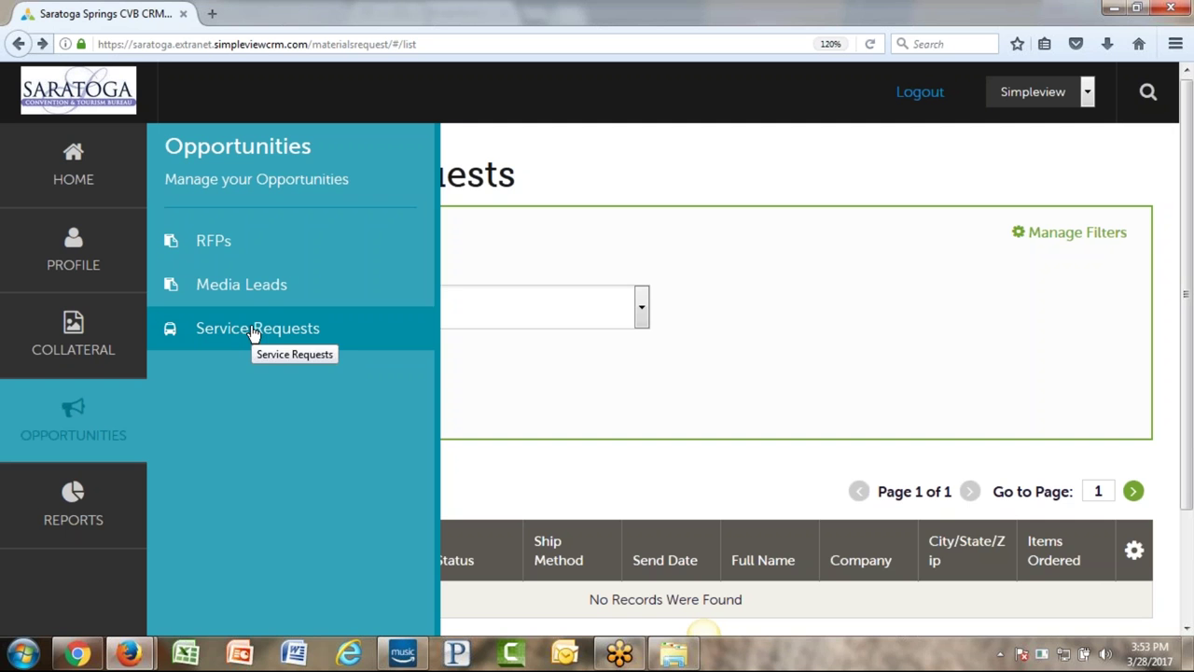
{"action": "left_click", "coordinate": [229, 245]}
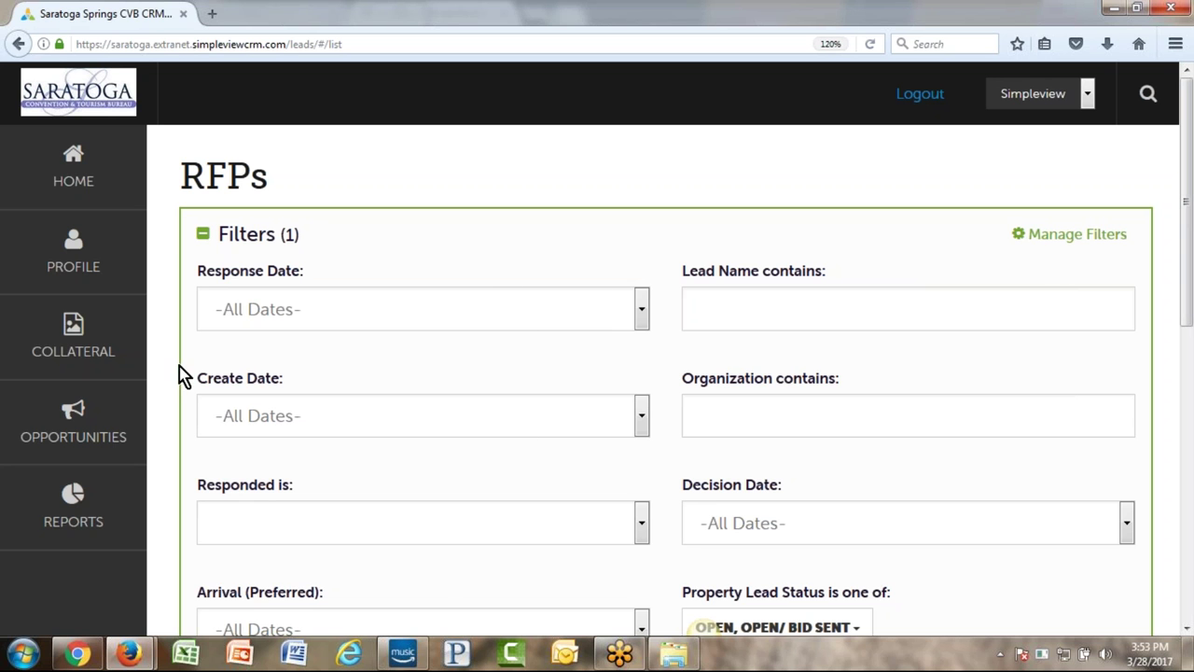
- Go to Opportunities > Service Requests to list the service requests
{"action": "left_click", "coordinate": [34, 427]}
{"action": "left_click", "coordinate": [290, 332]}
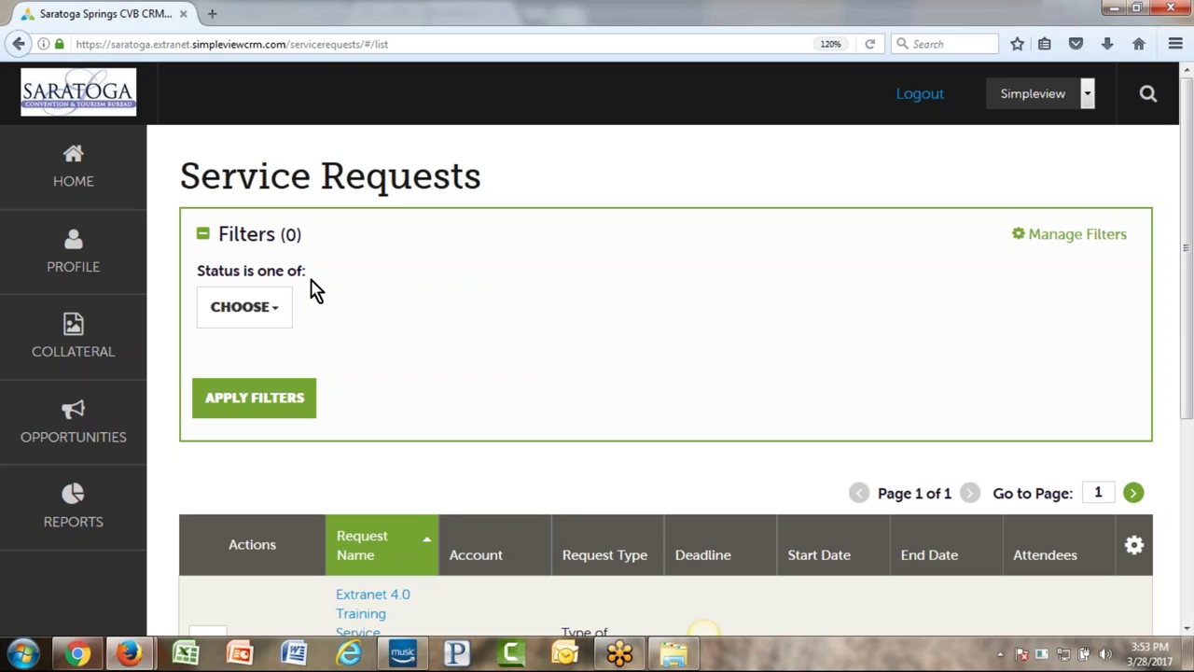
- Return to the RFPs list through the Opportunities section of the sidebar
{"action": "left_click_drag", "start_coordinate": [304, 271], "coordinate": [197, 271]}
{"action": "left_click", "coordinate": [430, 290]}
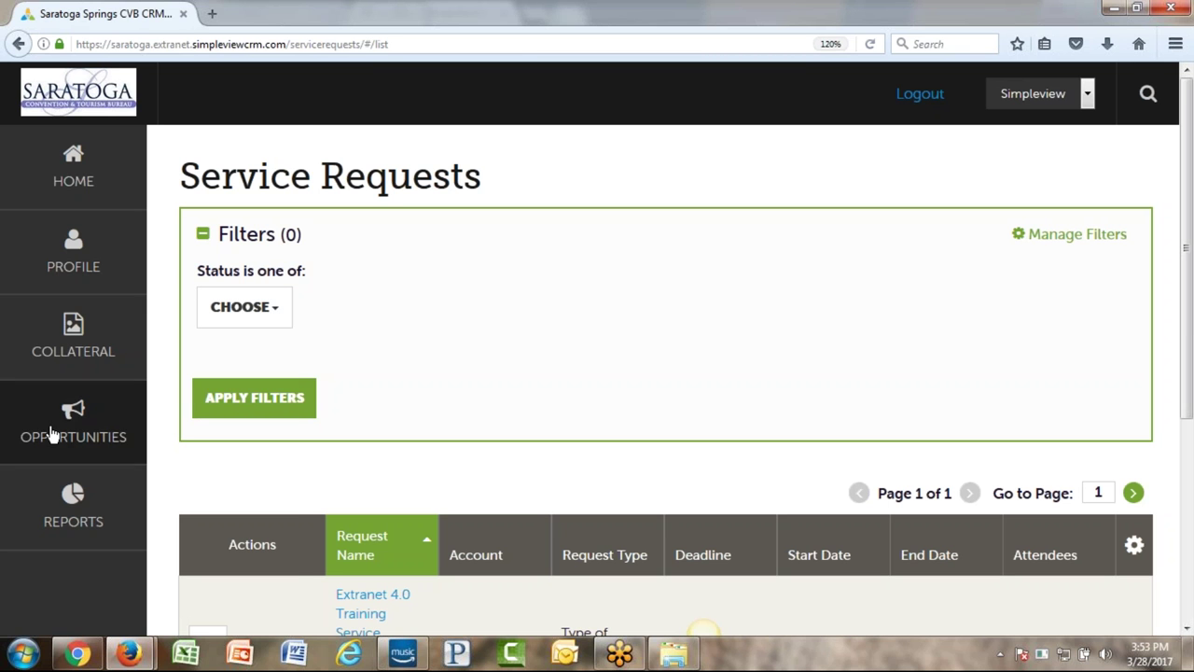
{"action": "left_click", "coordinate": [50, 429]}
{"action": "left_click", "coordinate": [237, 236]}
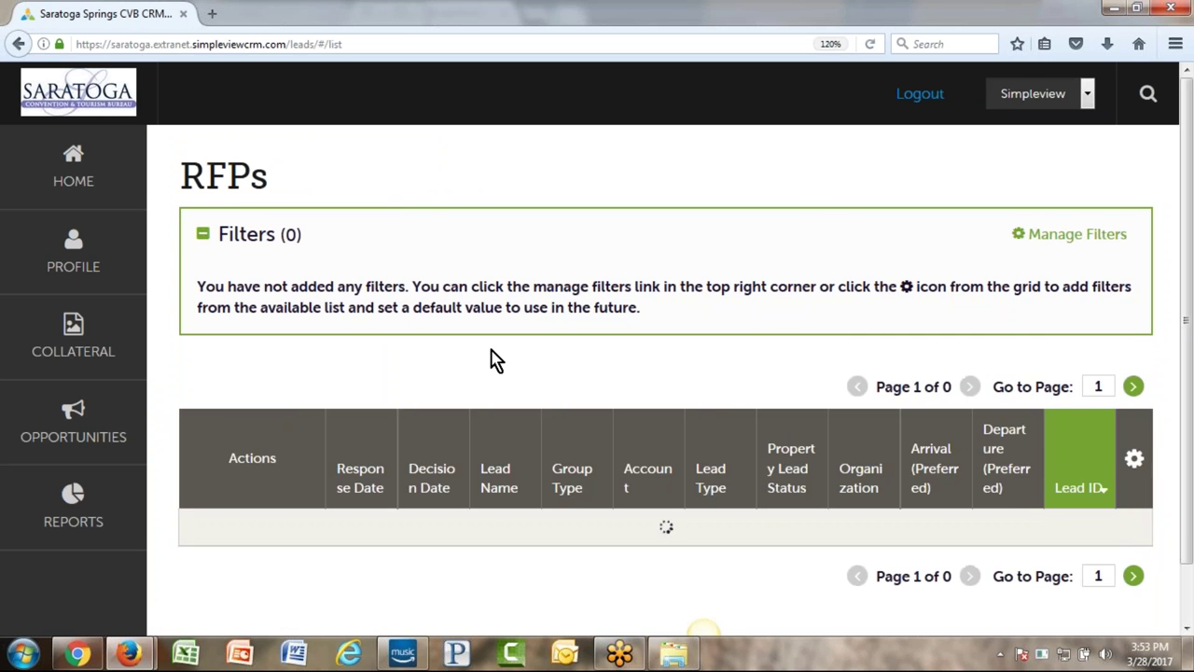
- Scroll down to the Property Lead Status filter and show its choices
{"action": "scroll", "coordinate": [488, 355], "scroll_direction": "down", "scroll_amount": 3}
{"action": "mouse_move", "coordinate": [684, 353]}
{"action": "left_mouse_down"}
{"action": "mouse_move", "coordinate": [779, 347]}
{"action": "mouse_move", "coordinate": [971, 364]}
{"action": "left_mouse_up"}
{"action": "left_click", "coordinate": [971, 365]}
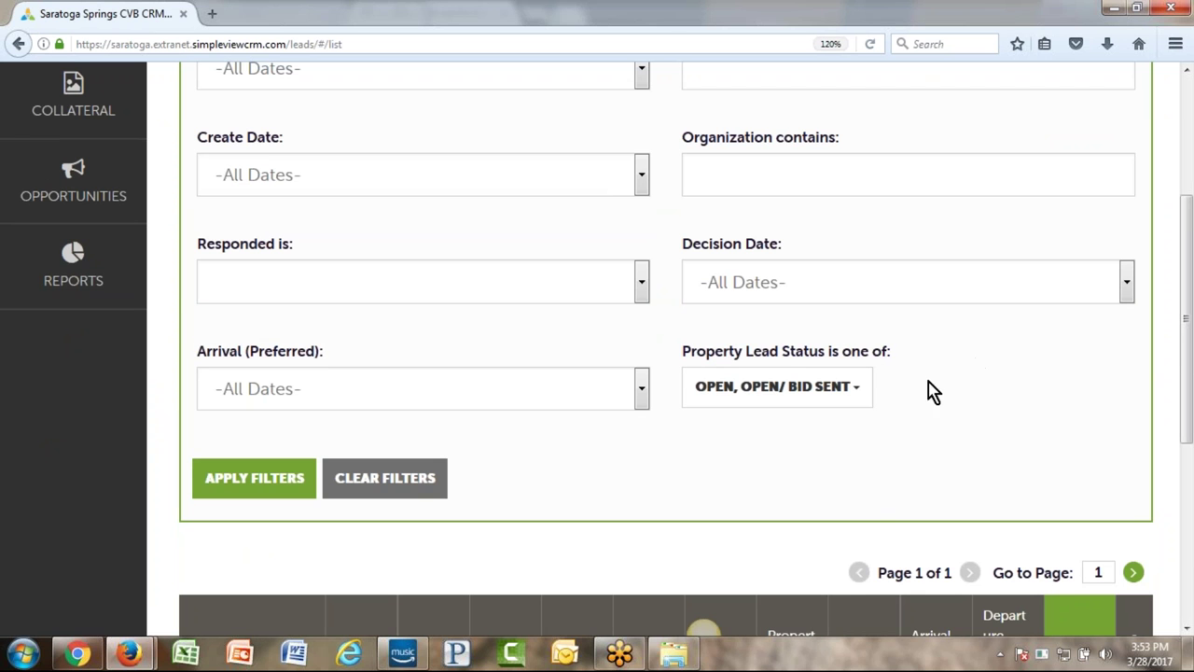
- Scroll further down the RFP filters past the Property Lead Status options Open and Open/ Bid Sent
{"action": "scroll", "coordinate": [970, 373], "scroll_direction": "down", "scroll_amount": 5}
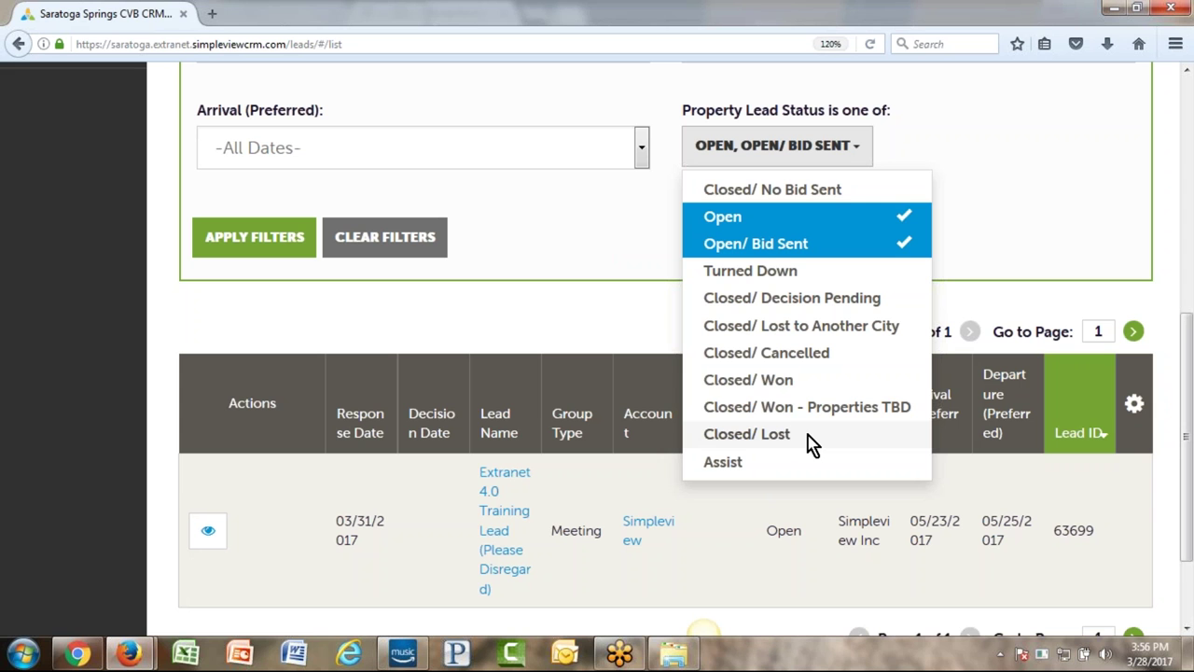
- Uncheck both Open and Open/ Bid Sent in the Property Lead Status filter
{"action": "left_click", "coordinate": [587, 323]}
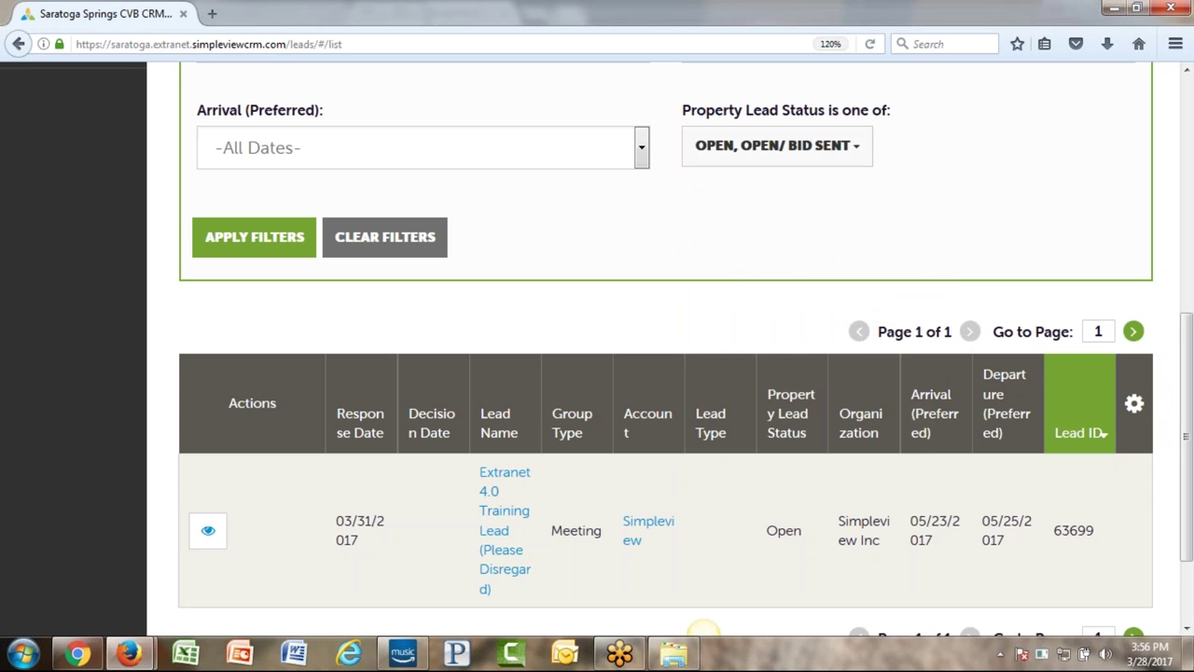
{"action": "left_click", "coordinate": [775, 146]}
{"action": "left_click", "coordinate": [770, 217]}
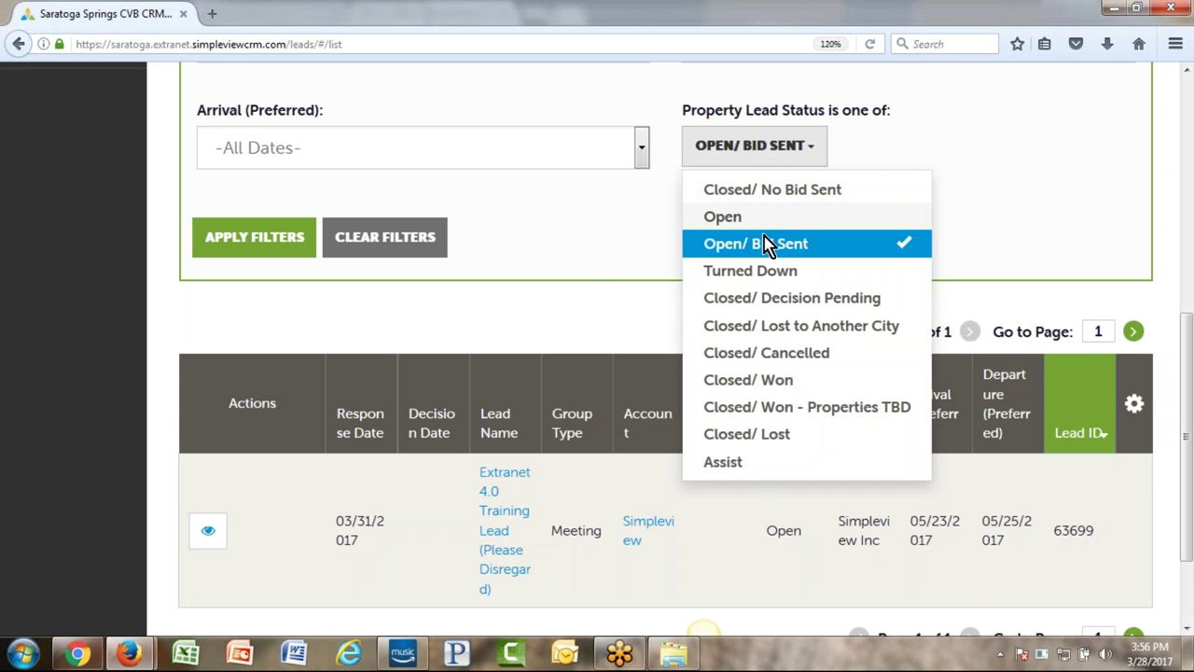
{"action": "left_click", "coordinate": [765, 243]}
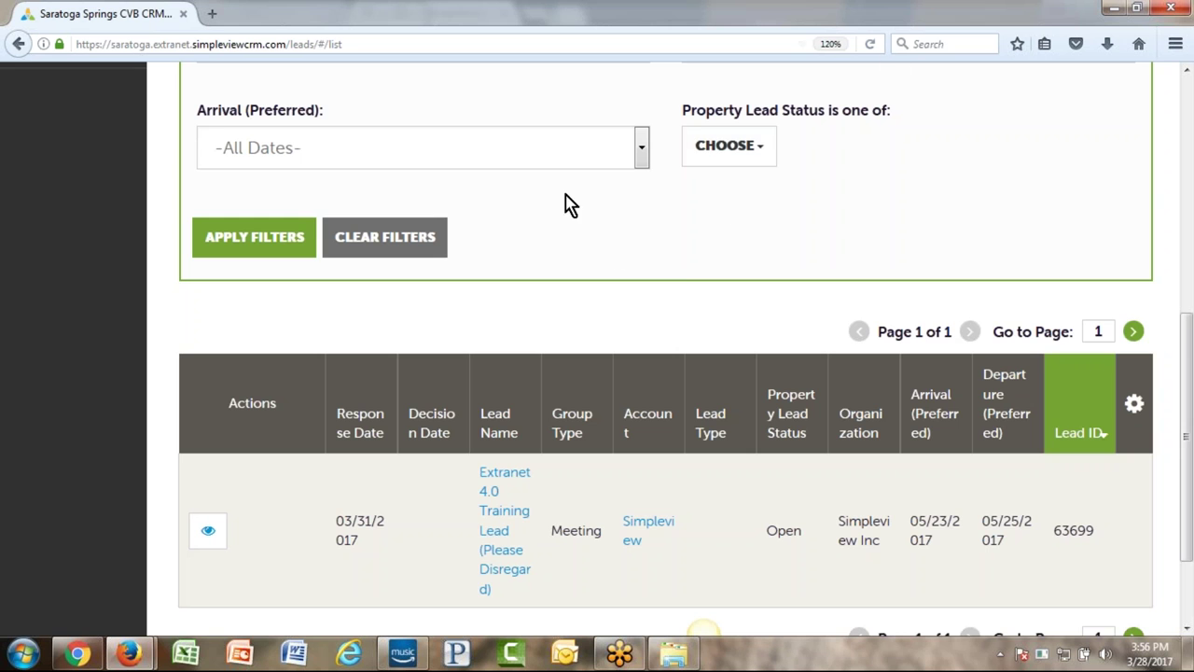
{"action": "scroll", "coordinate": [678, 280], "scroll_direction": "up", "scroll_amount": 5}
{"action": "scroll", "coordinate": [442, 350], "scroll_direction": "down", "scroll_amount": 3}
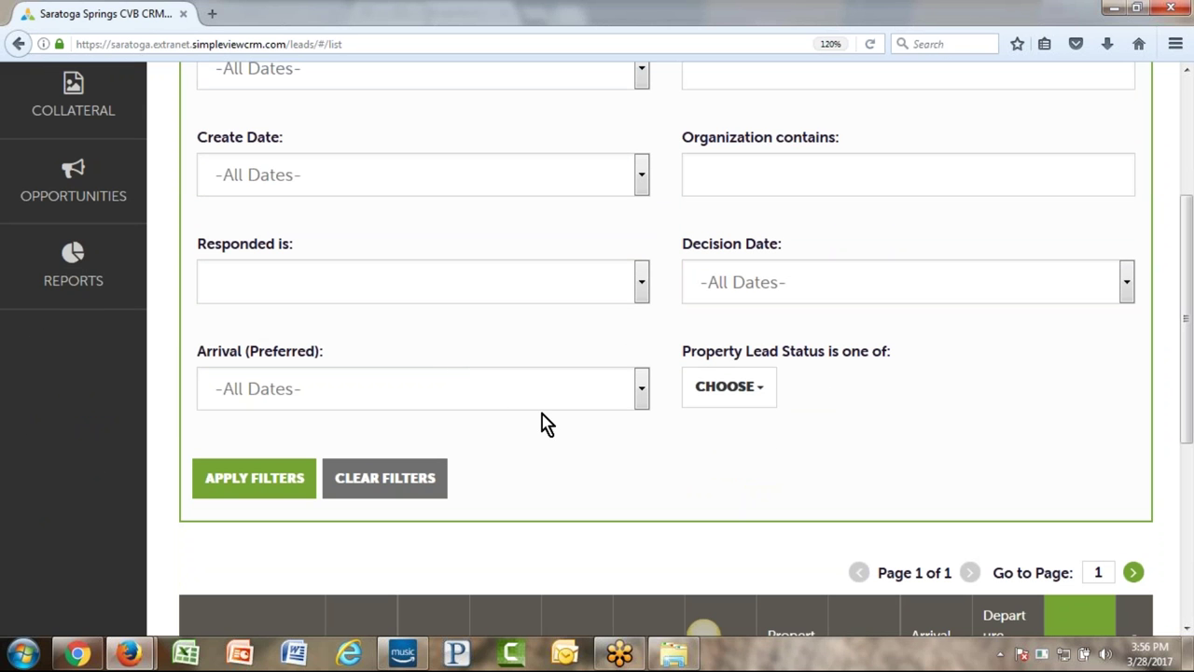
- Check only Open and apply the filter, leaving the single Extranet 4.0 Training Lead
{"action": "left_click", "coordinate": [724, 390]}
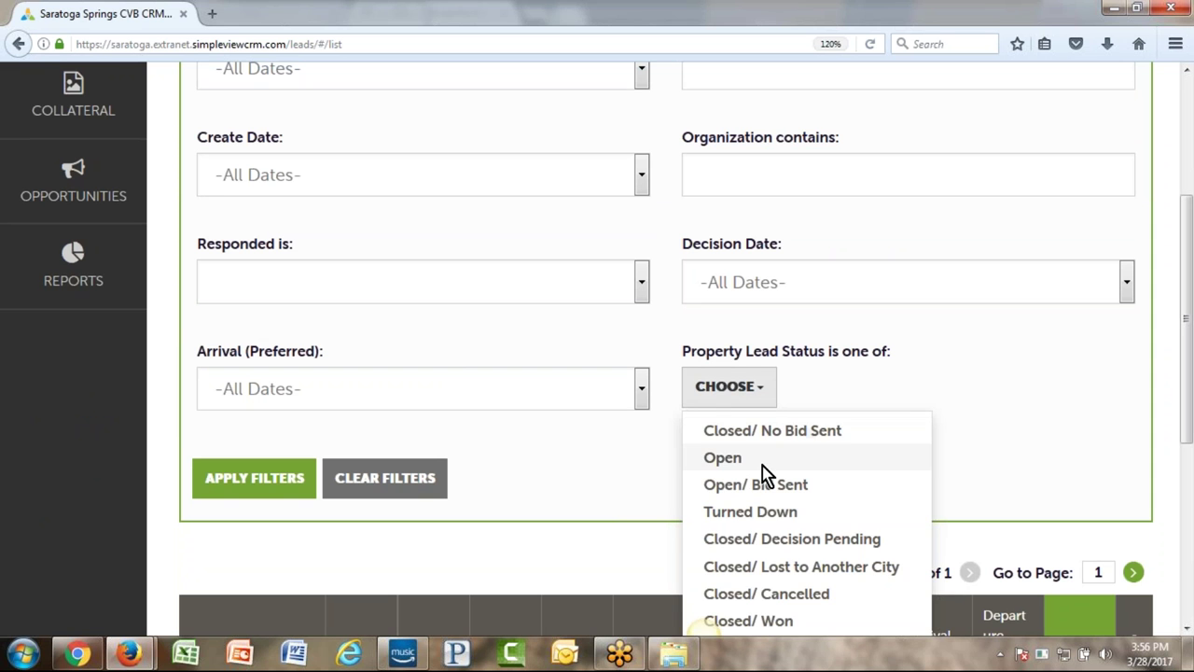
{"action": "left_click", "coordinate": [718, 457]}
{"action": "left_click", "coordinate": [605, 480]}
{"action": "left_click", "coordinate": [263, 477]}
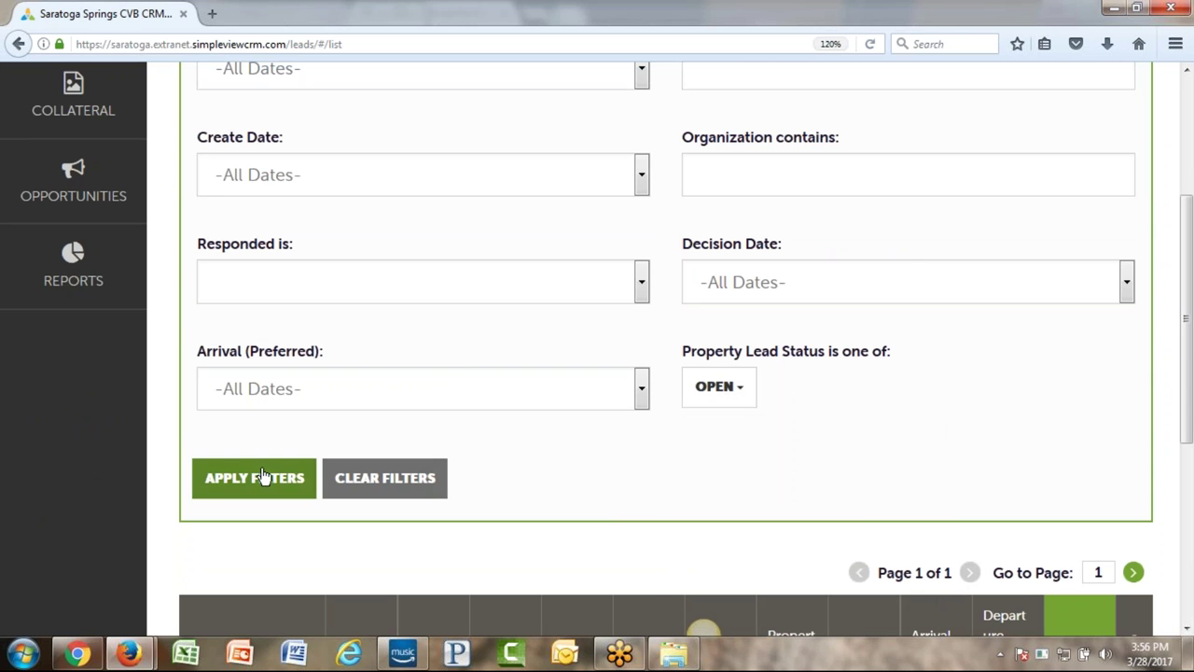
{"action": "scroll", "coordinate": [977, 253], "scroll_direction": "down", "scroll_amount": 4}
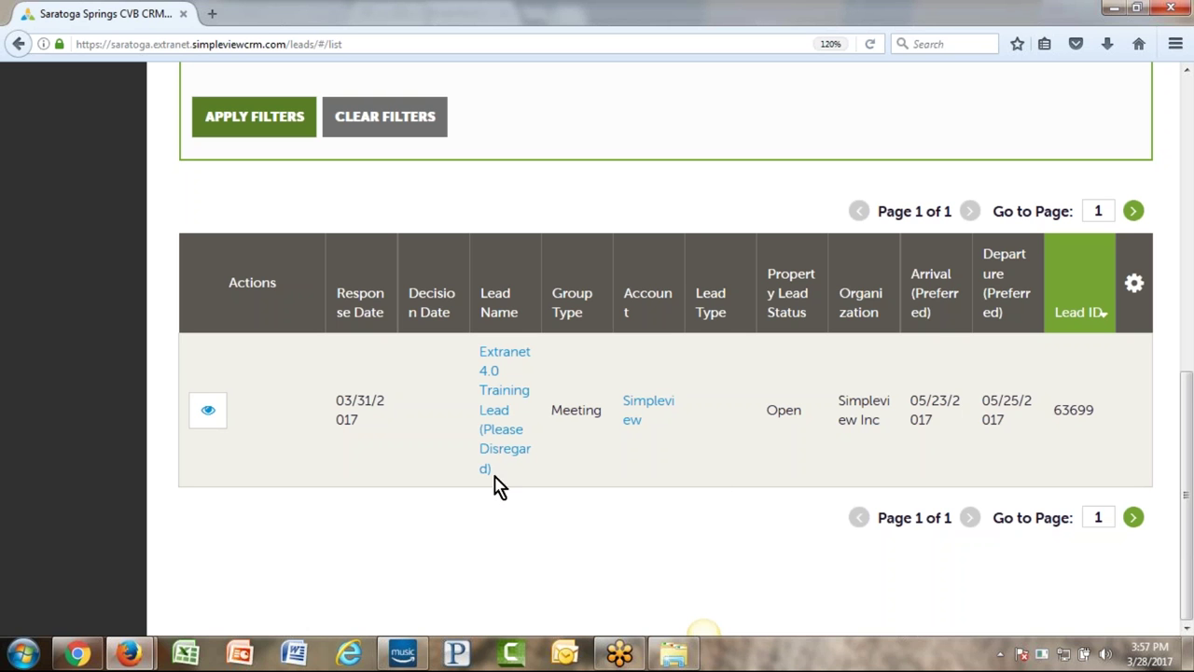
- Open the Extranet 4.0 Training Lead details and review Room Attendees (99) and Decision Date
{"action": "left_click", "coordinate": [206, 417]}
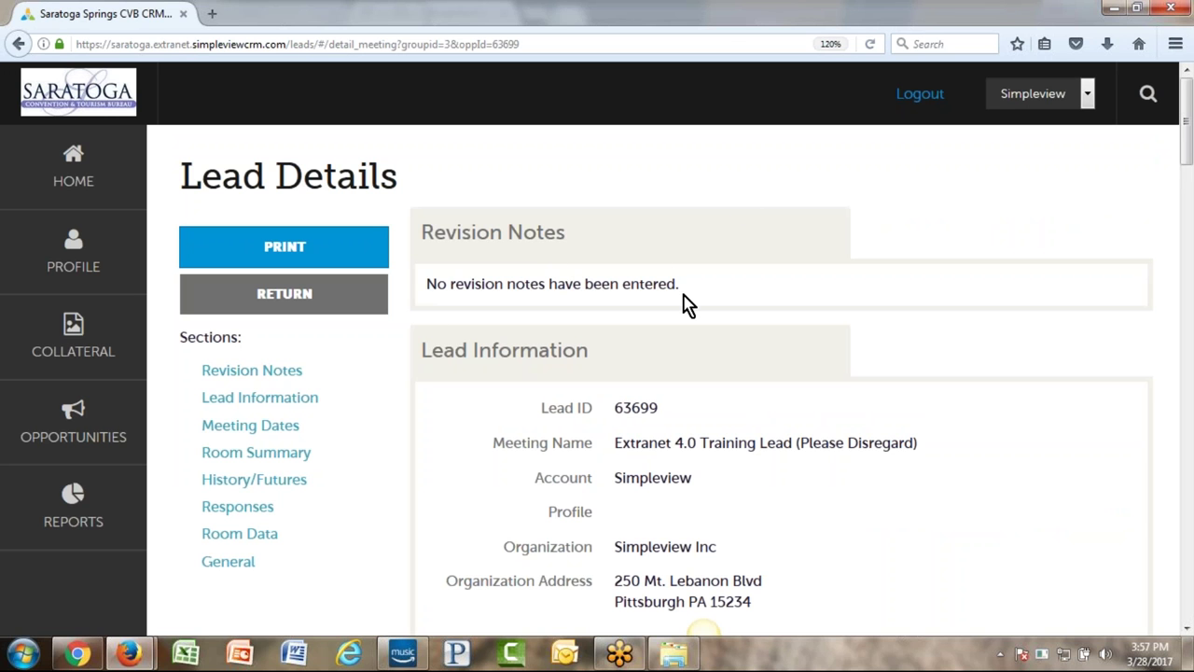
{"action": "scroll", "coordinate": [752, 317], "scroll_direction": "down", "scroll_amount": 4}
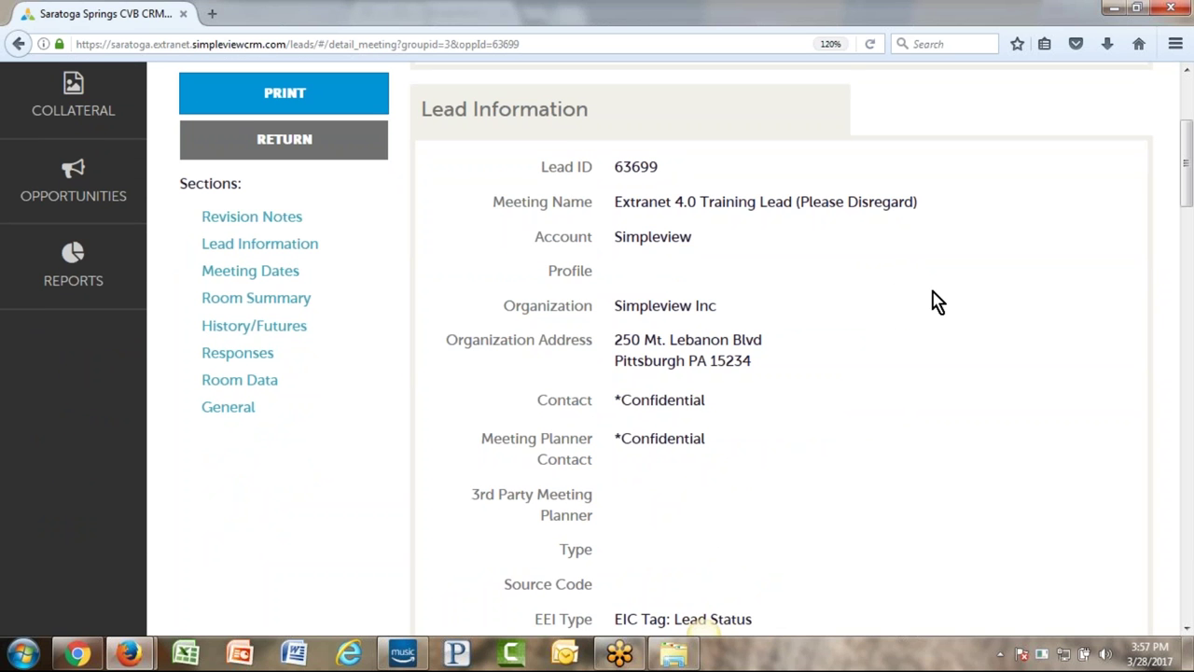
{"action": "scroll", "coordinate": [933, 298], "scroll_direction": "down", "scroll_amount": 3}
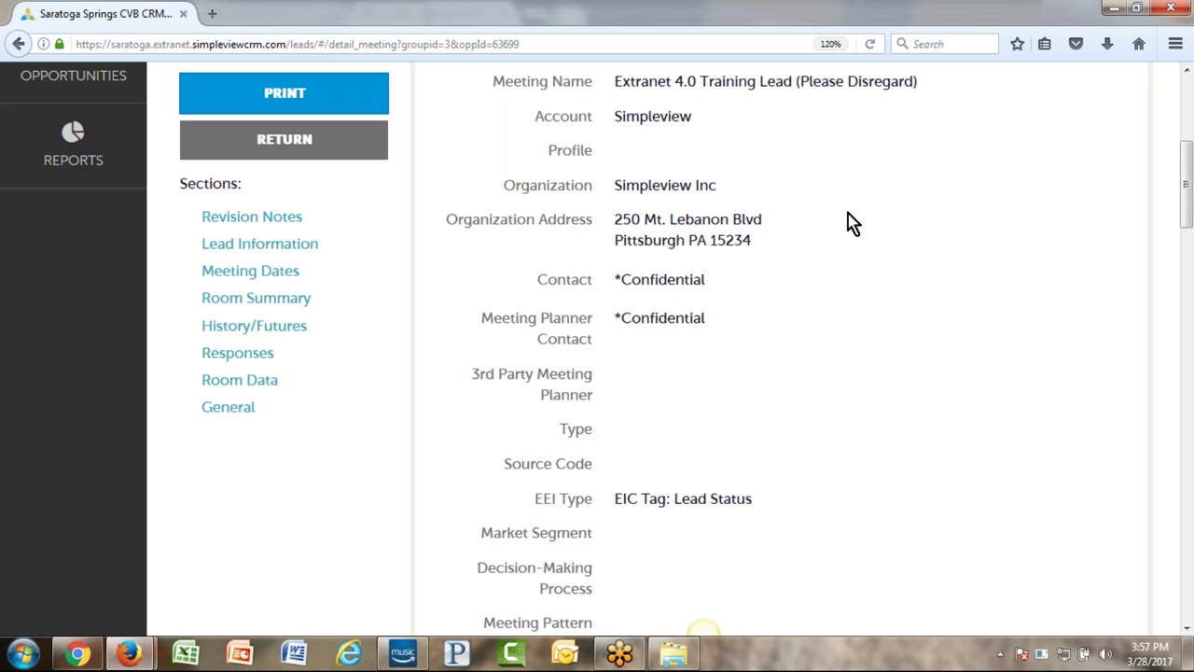
{"action": "scroll", "coordinate": [737, 261], "scroll_direction": "down", "scroll_amount": 3}
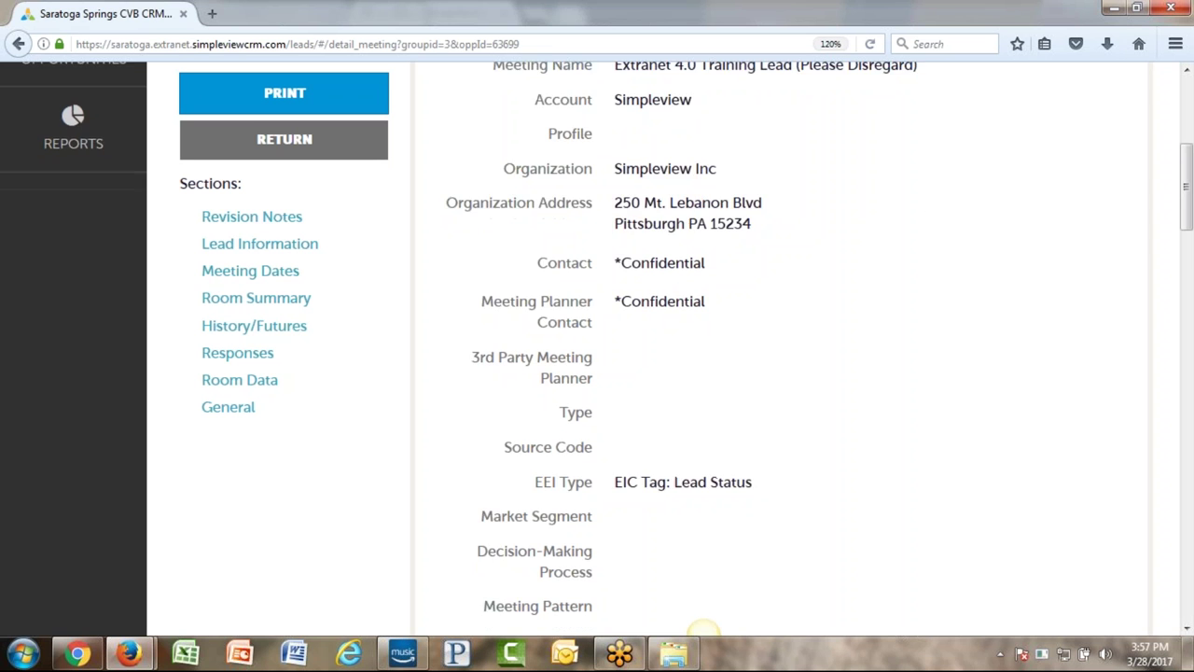
{"action": "scroll", "coordinate": [742, 266], "scroll_direction": "down", "scroll_amount": 3}
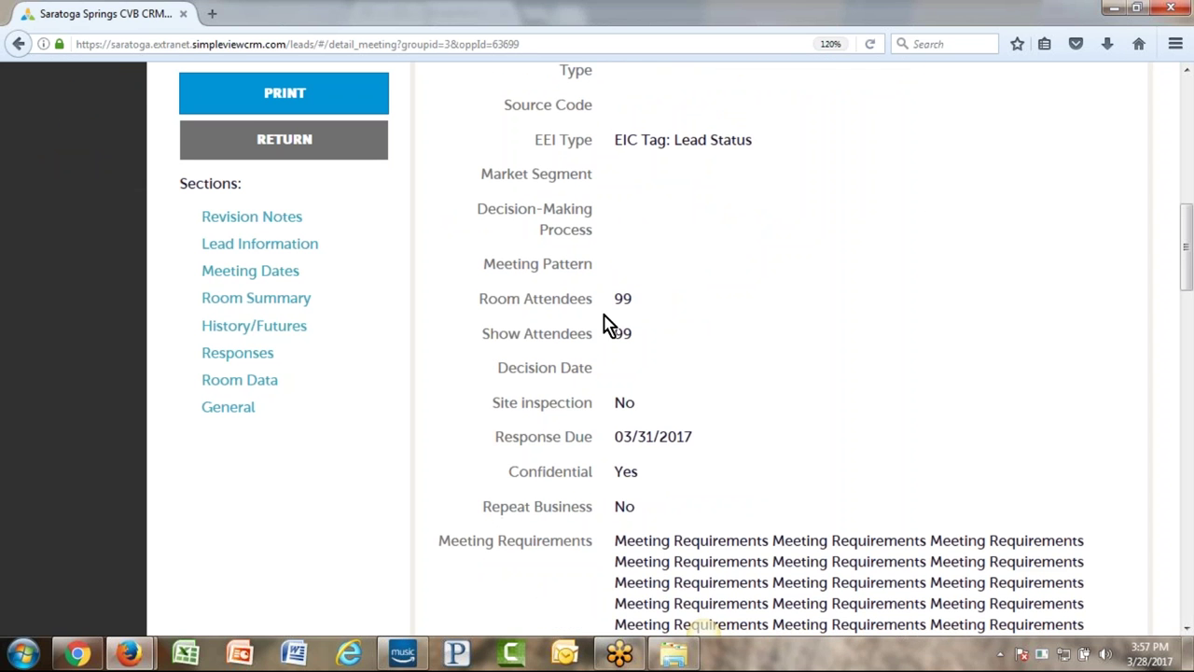
{"action": "left_click_drag", "start_coordinate": [479, 298], "coordinate": [624, 299]}
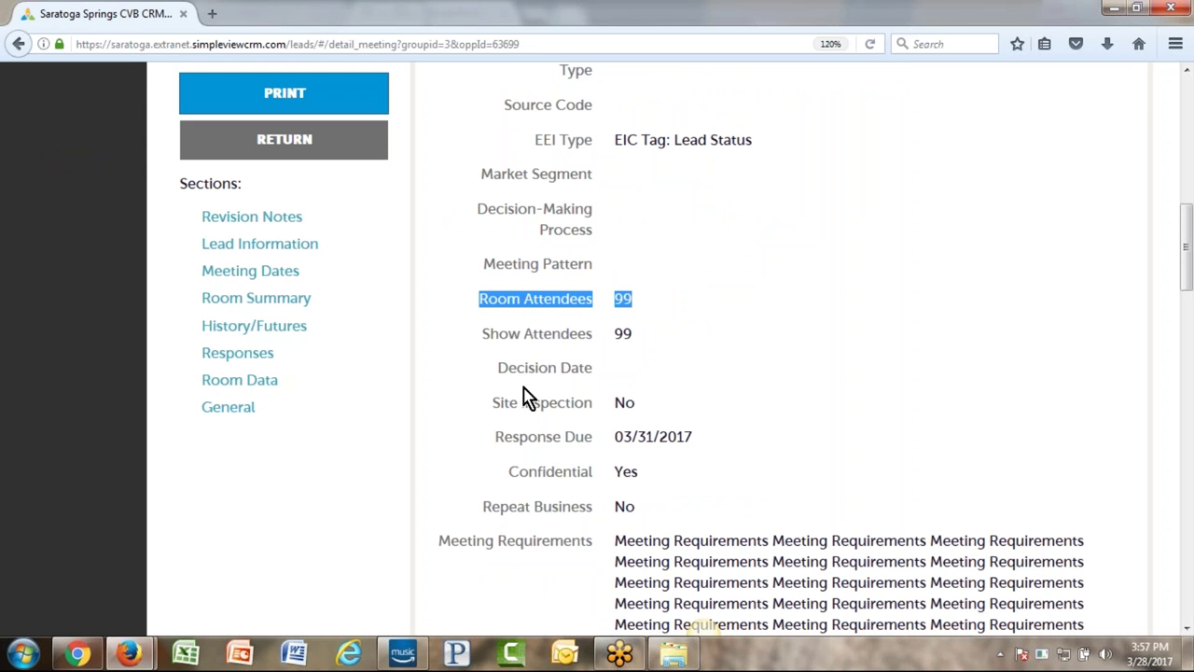
{"action": "left_click_drag", "start_coordinate": [494, 369], "coordinate": [624, 378]}
- Scroll on through Meeting Specs down to the Responses section showing status Open
{"action": "scroll", "coordinate": [808, 355], "scroll_direction": "down", "scroll_amount": 2}
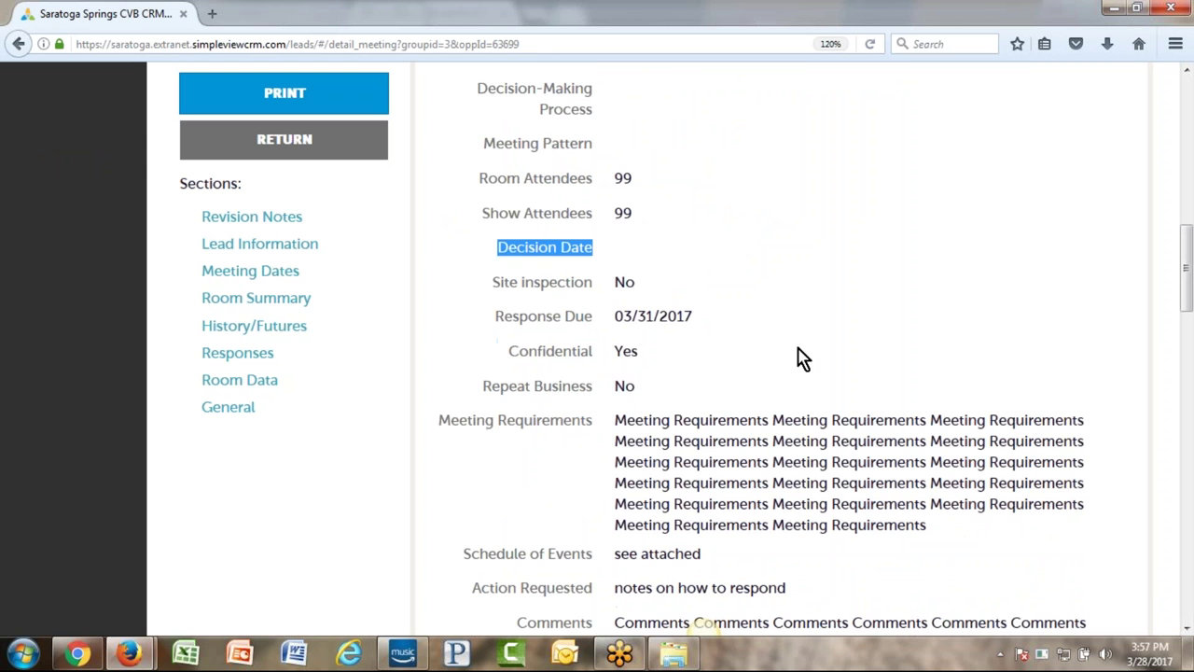
{"action": "left_click_drag", "start_coordinate": [495, 315], "coordinate": [784, 338]}
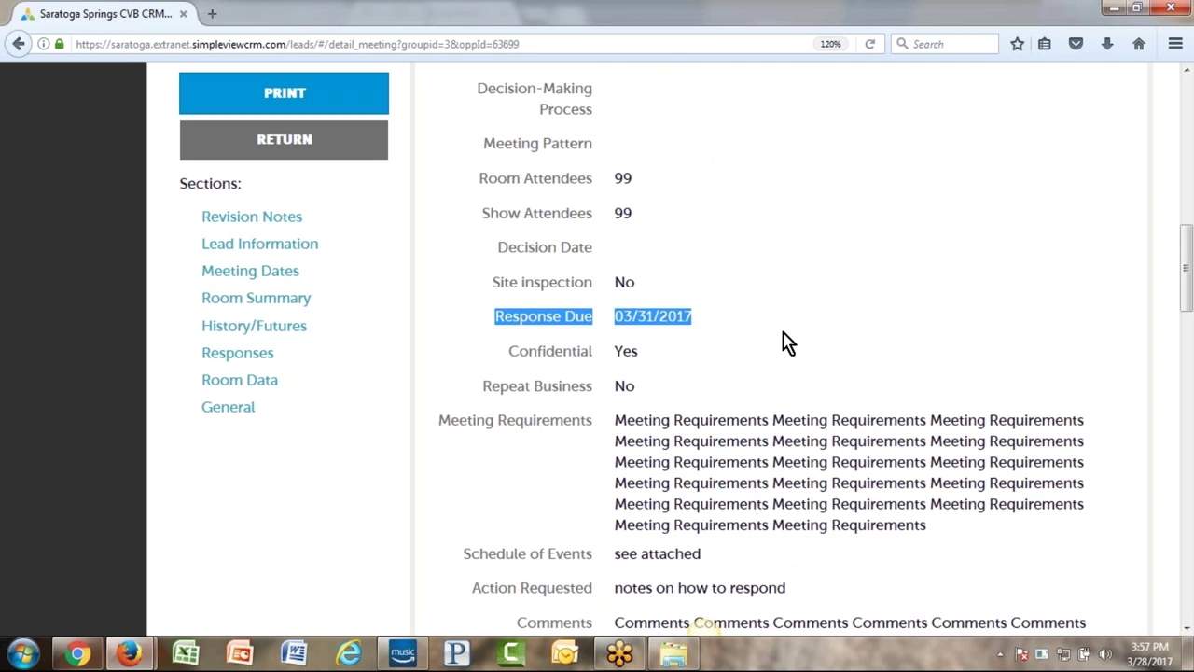
{"action": "scroll", "coordinate": [784, 341], "scroll_direction": "down", "scroll_amount": 1}
{"action": "scroll", "coordinate": [812, 261], "scroll_direction": "down", "scroll_amount": 3}
{"action": "scroll", "coordinate": [848, 358], "scroll_direction": "down", "scroll_amount": 4}
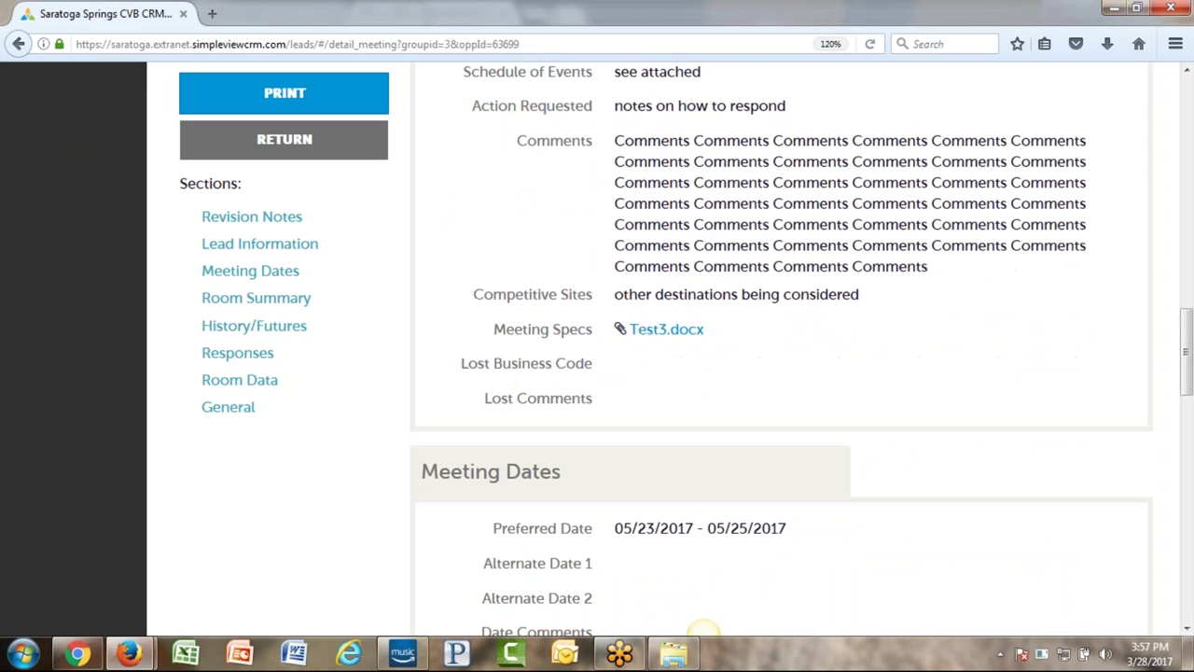
{"action": "left_click_drag", "start_coordinate": [494, 328], "coordinate": [597, 336]}
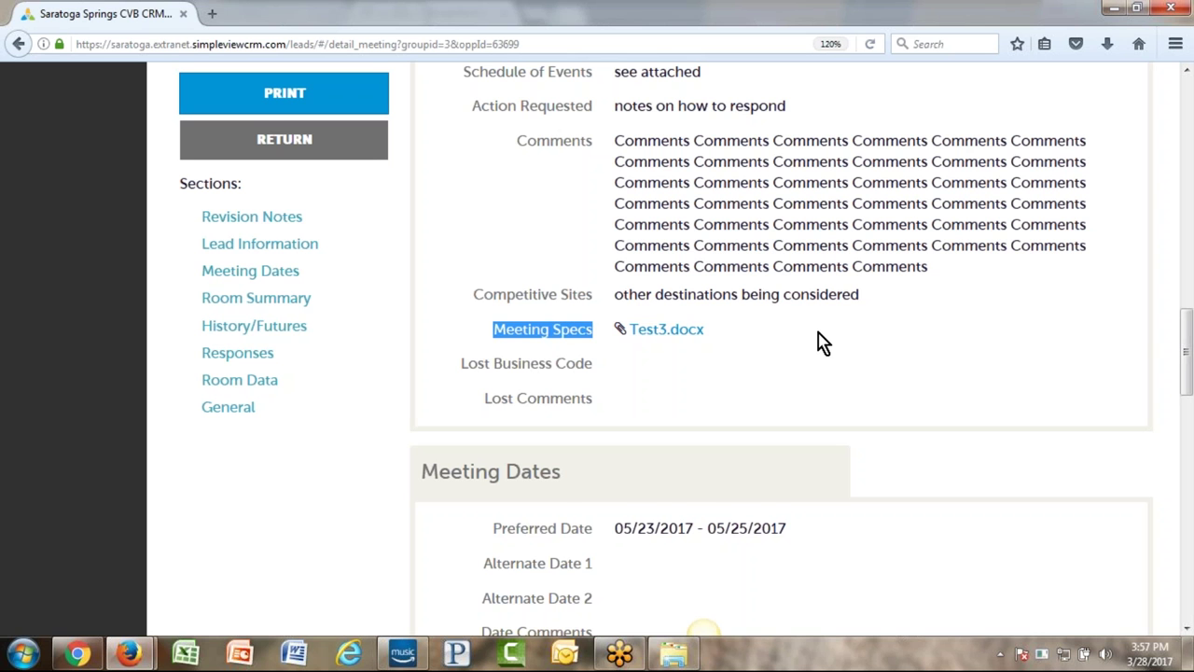
{"action": "scroll", "coordinate": [819, 340], "scroll_direction": "down", "scroll_amount": 4}
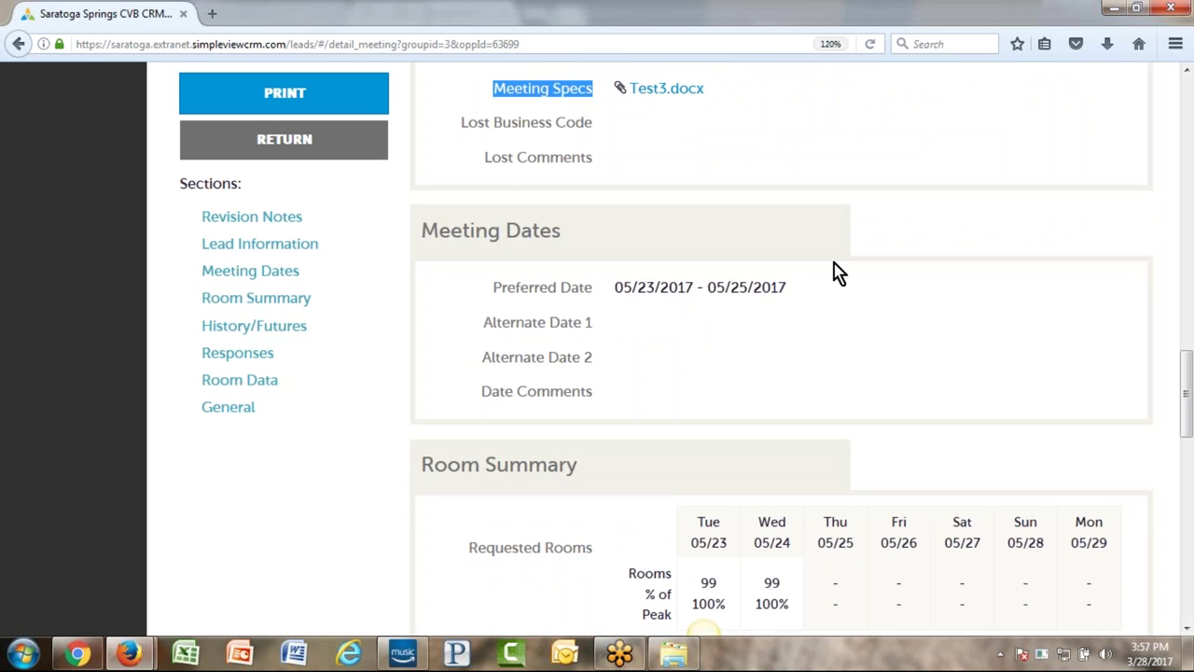
{"action": "scroll", "coordinate": [887, 285], "scroll_direction": "down", "scroll_amount": 4}
{"action": "scroll", "coordinate": [695, 383], "scroll_direction": "down", "scroll_amount": 4}
{"action": "scroll", "coordinate": [681, 422], "scroll_direction": "down", "scroll_amount": 4}
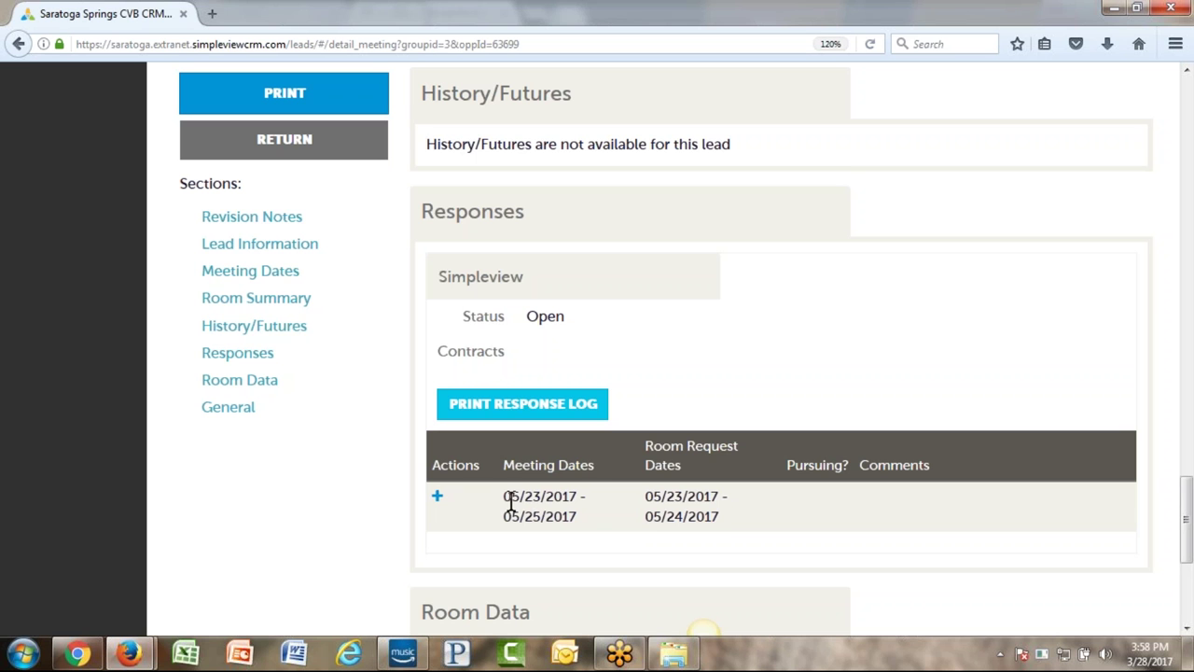
{"action": "scroll", "coordinate": [512, 498], "scroll_direction": "down", "scroll_amount": 2}
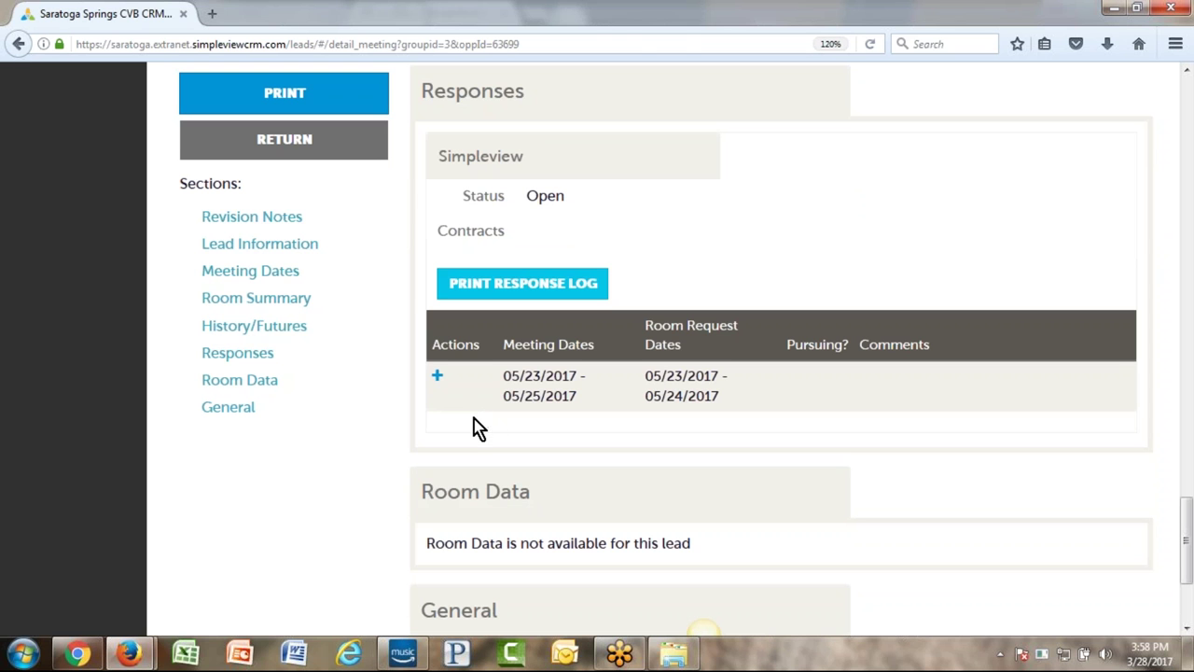
- Start a new response and set Pursuing This Lead to No, revealing the required Comments
{"action": "left_click", "coordinate": [437, 376]}
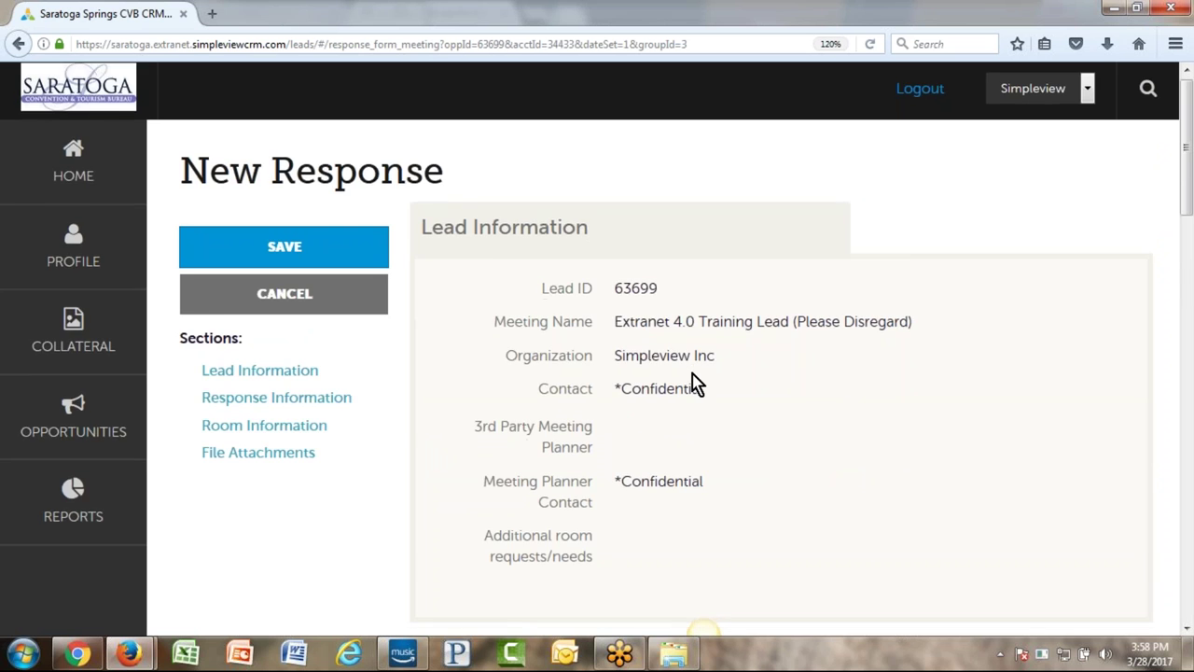
{"action": "scroll", "coordinate": [693, 381], "scroll_direction": "down", "scroll_amount": 5}
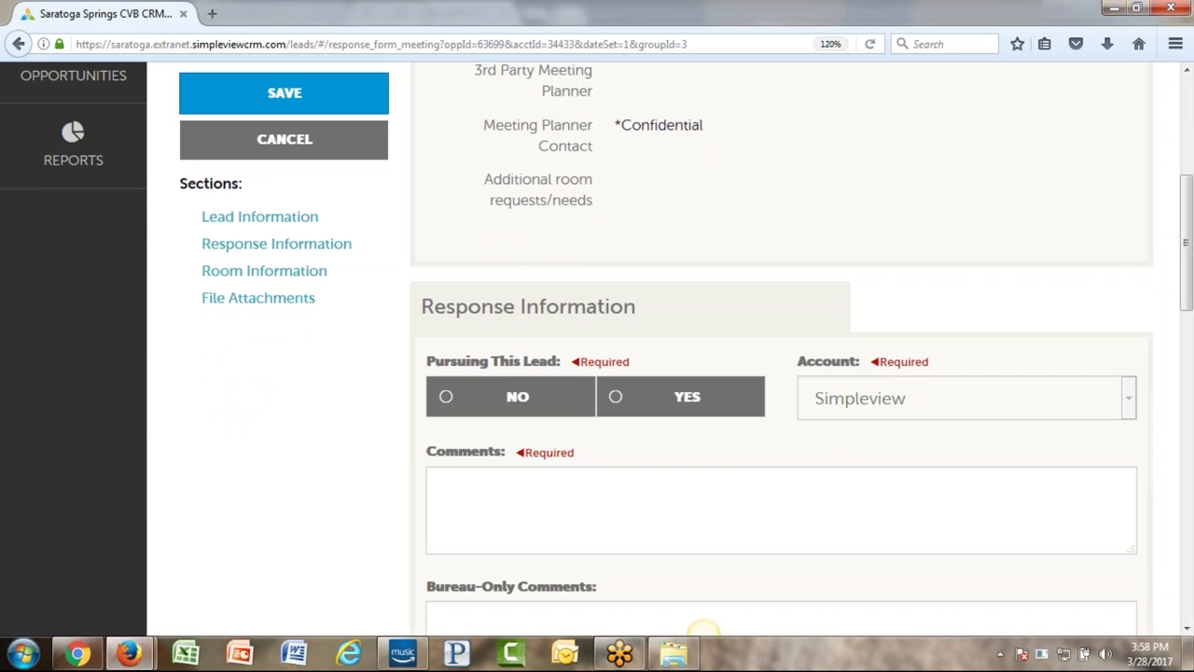
{"action": "scroll", "coordinate": [608, 470], "scroll_direction": "down", "scroll_amount": 2}
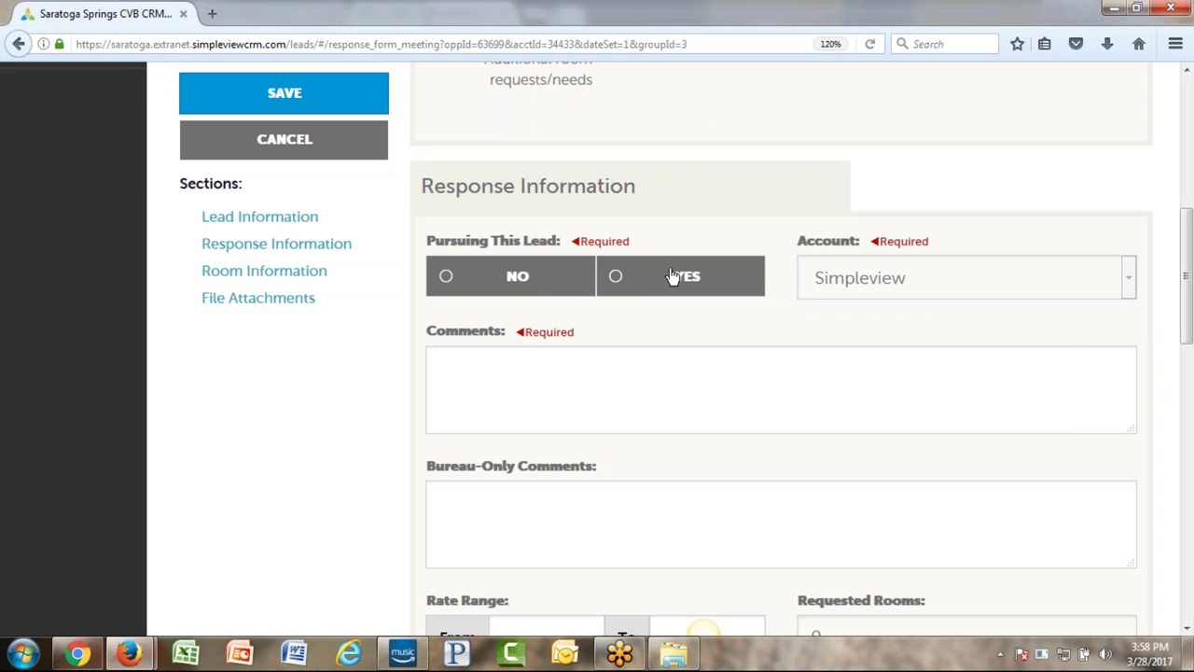
{"action": "left_click", "coordinate": [524, 277]}
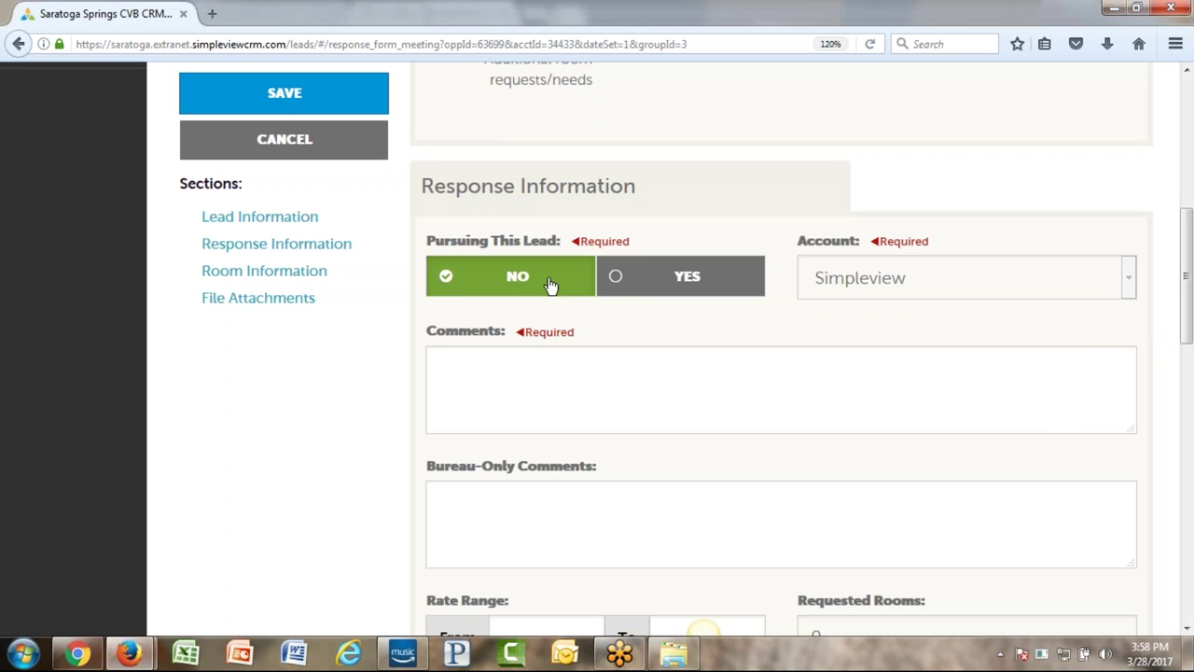
{"action": "left_click", "coordinate": [514, 388]}
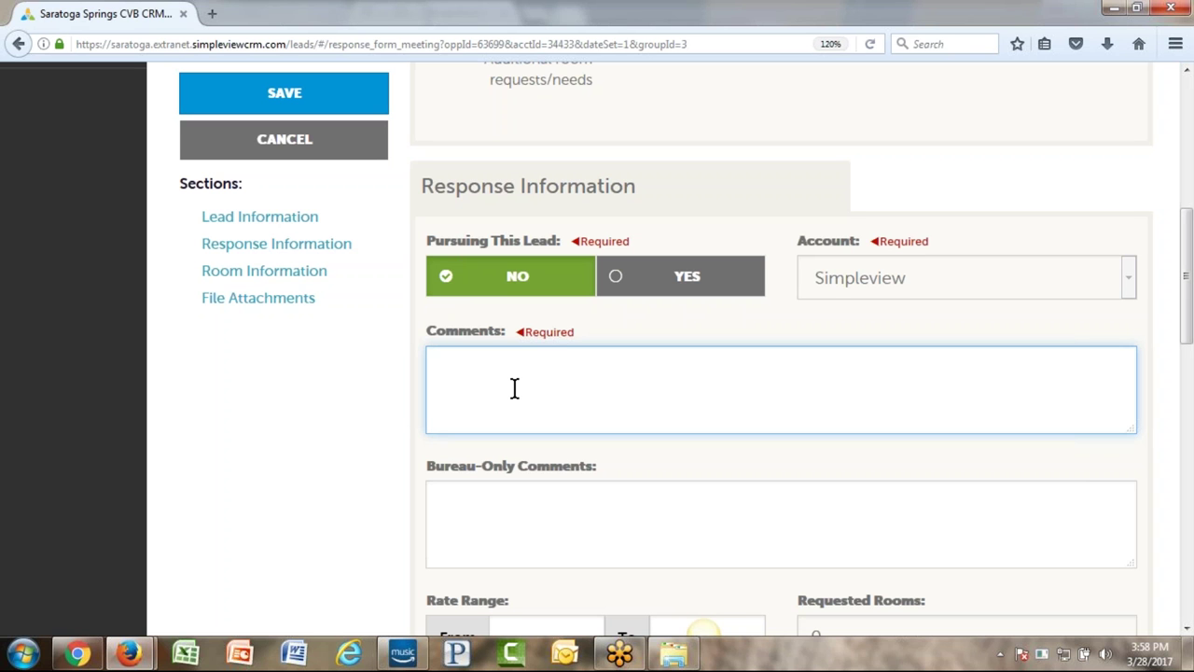
- Set Pursuing This Lead back to Yes and place the cursor in Bureau-Only Comments
{"action": "left_click", "coordinate": [696, 283]}
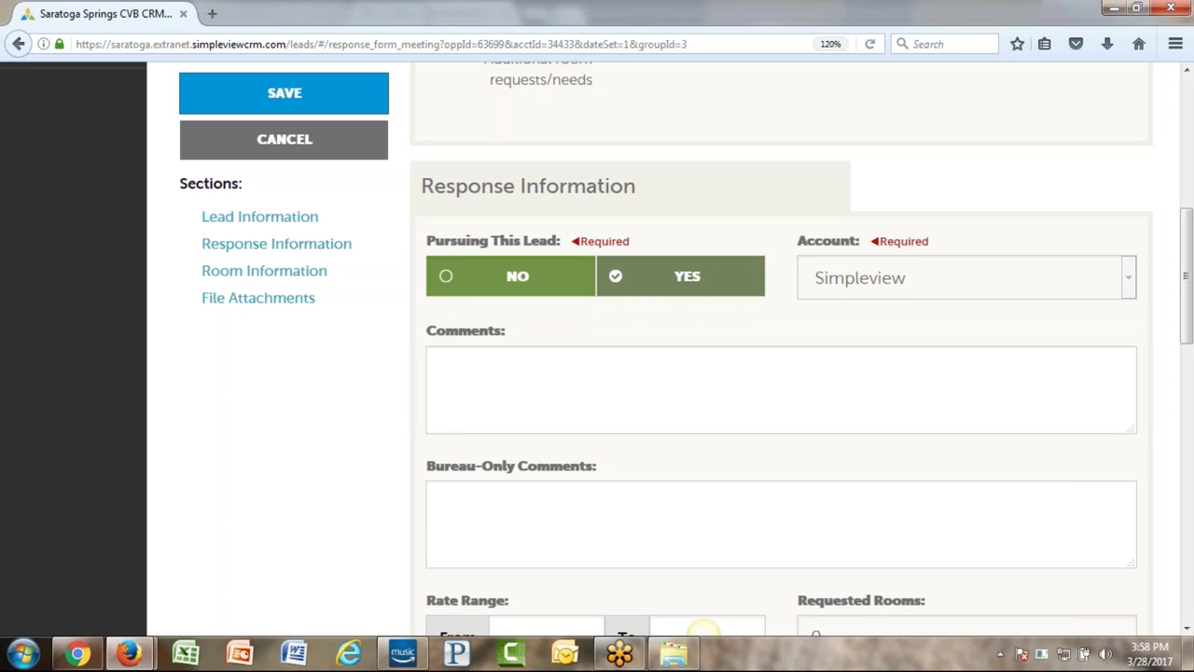
{"action": "left_click", "coordinate": [533, 389]}
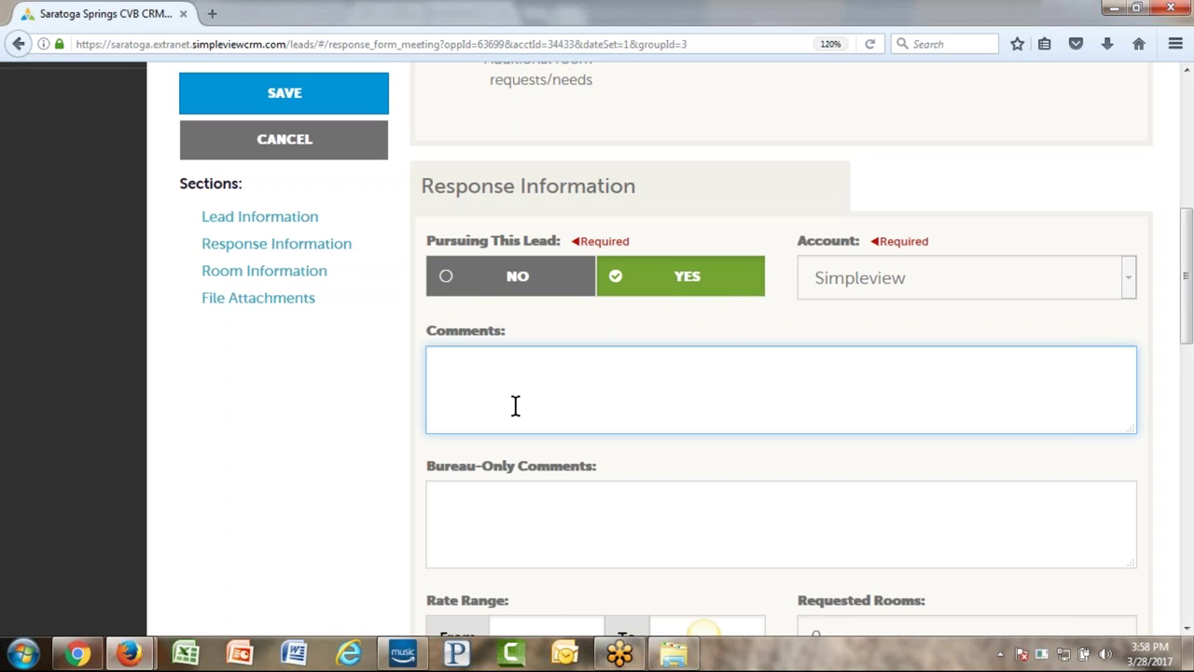
{"action": "scroll", "coordinate": [629, 380], "scroll_direction": "down", "scroll_amount": 1}
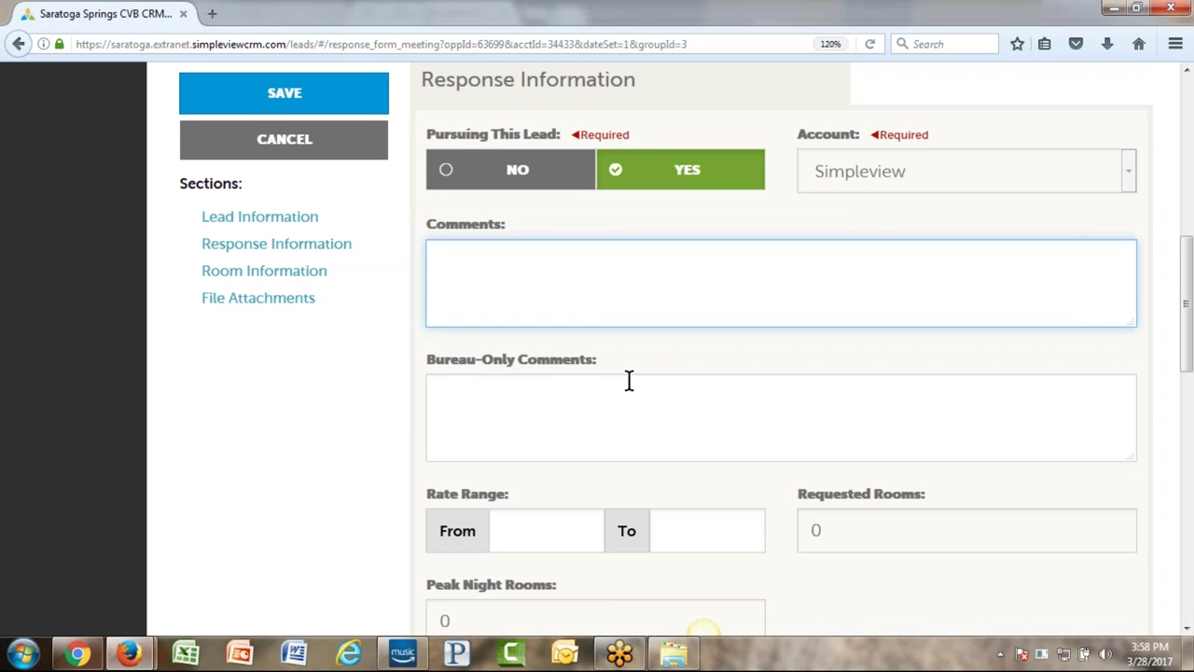
{"action": "scroll", "coordinate": [586, 342], "scroll_direction": "up", "scroll_amount": 1}
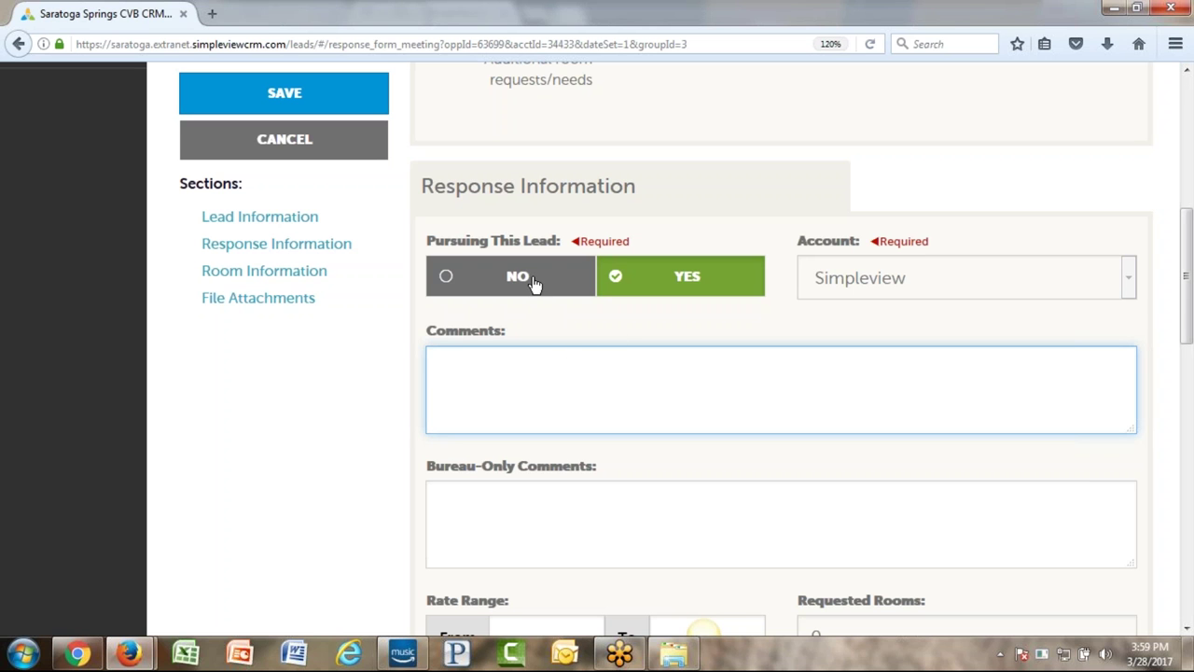
{"action": "left_click", "coordinate": [530, 286]}
{"action": "left_click", "coordinate": [493, 399]}
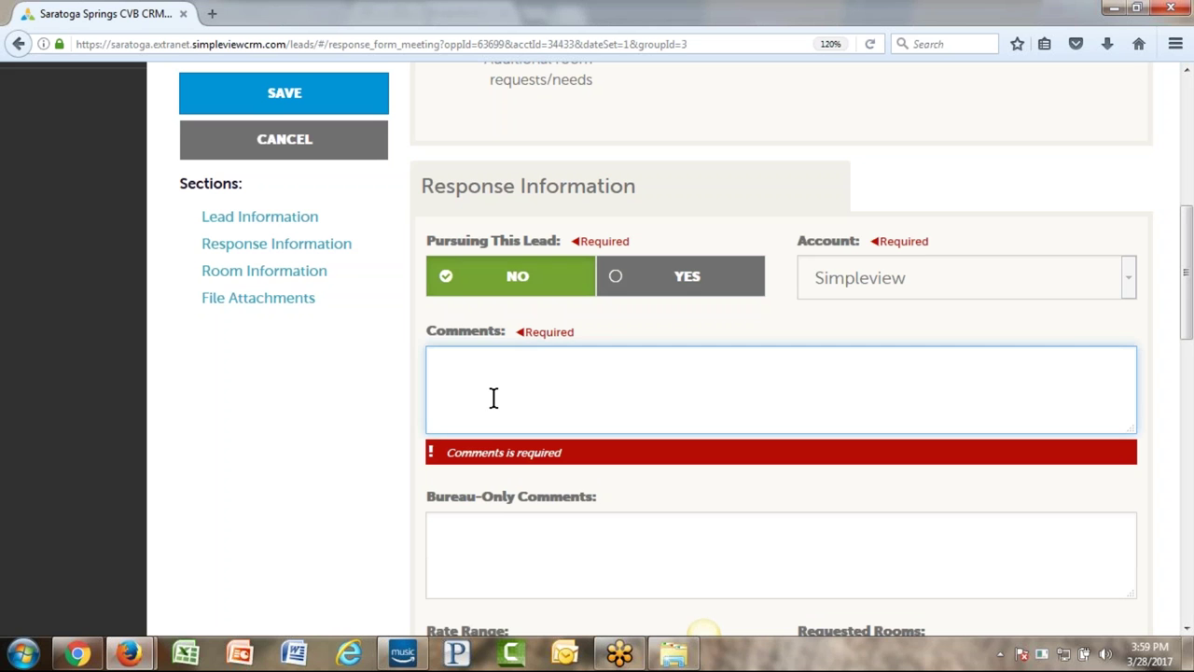
{"action": "left_click", "coordinate": [646, 276]}
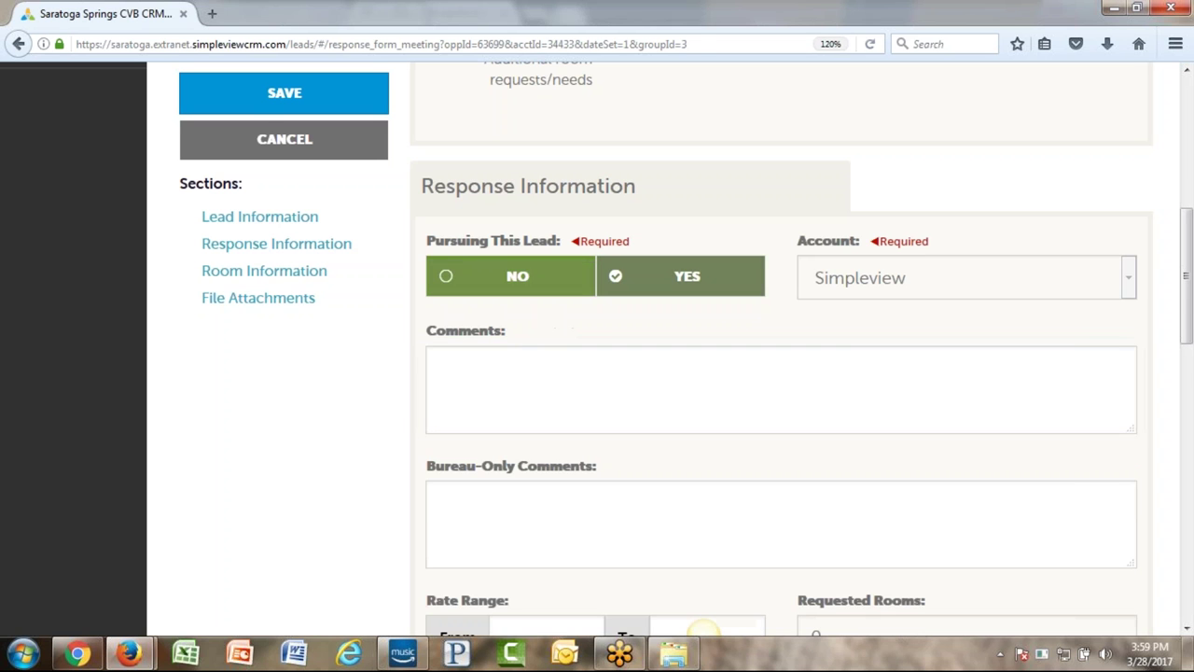
{"action": "scroll", "coordinate": [645, 396], "scroll_direction": "down", "scroll_amount": 2}
{"action": "left_click", "coordinate": [522, 406]}
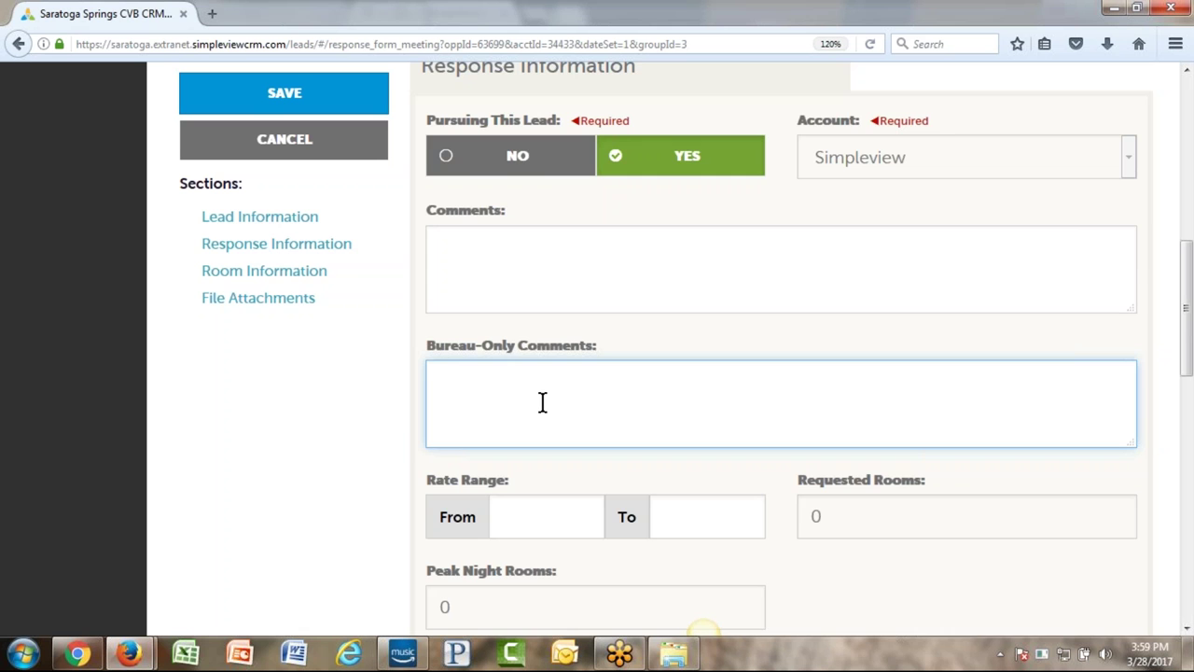
- Set the response's rate range from $125.00 to $175.00
{"action": "scroll", "coordinate": [542, 403], "scroll_direction": "down", "scroll_amount": 4}
{"action": "left_click", "coordinate": [535, 276]}
{"action": "left_click", "coordinate": [685, 282]}
{"action": "left_click", "coordinate": [523, 280]}
{"action": "left_click", "coordinate": [698, 276]}
{"action": "left_click", "coordinate": [507, 278]}
{"action": "type", "text": "125"}
{"action": "key", "text": "Tab"}
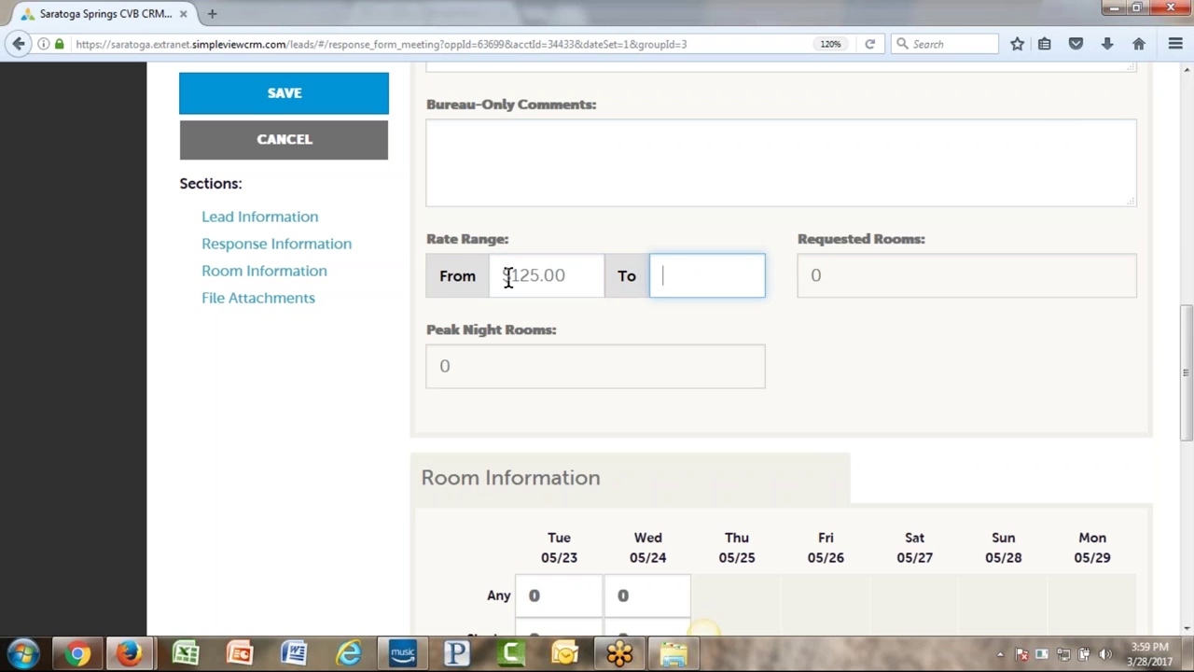
{"action": "type", "text": "175"}
- Request 99 rooms of any type for Tue 05/23 and Wed 05/24
{"action": "scroll", "coordinate": [750, 414], "scroll_direction": "down", "scroll_amount": 3}
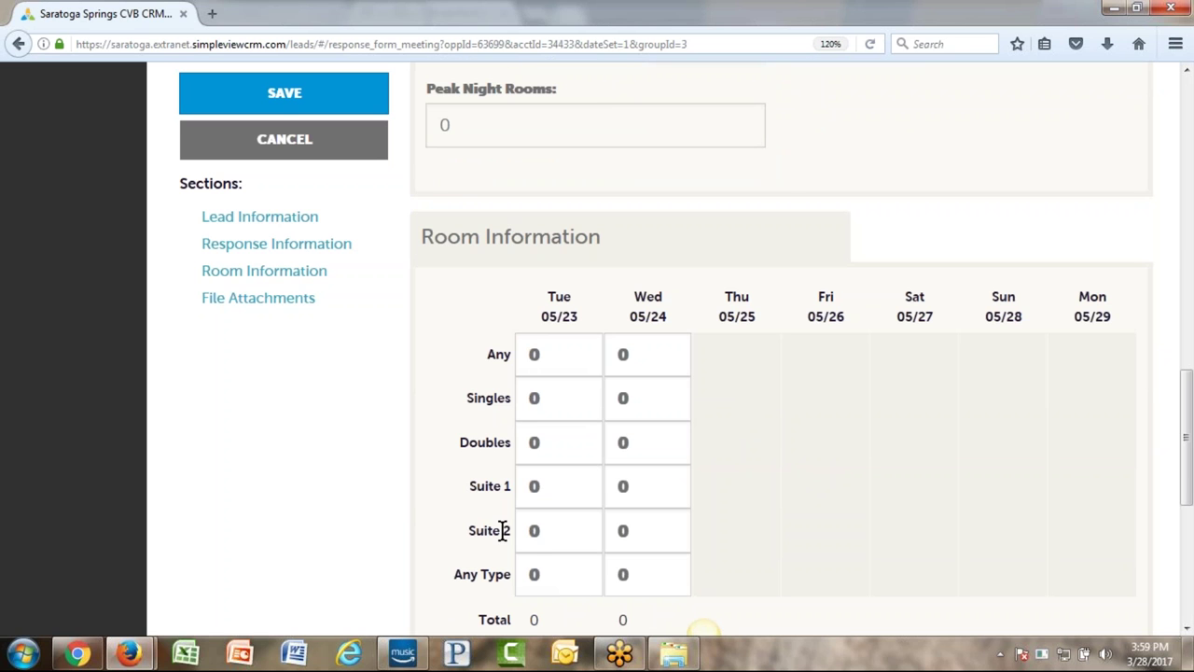
{"action": "left_click", "coordinate": [567, 354]}
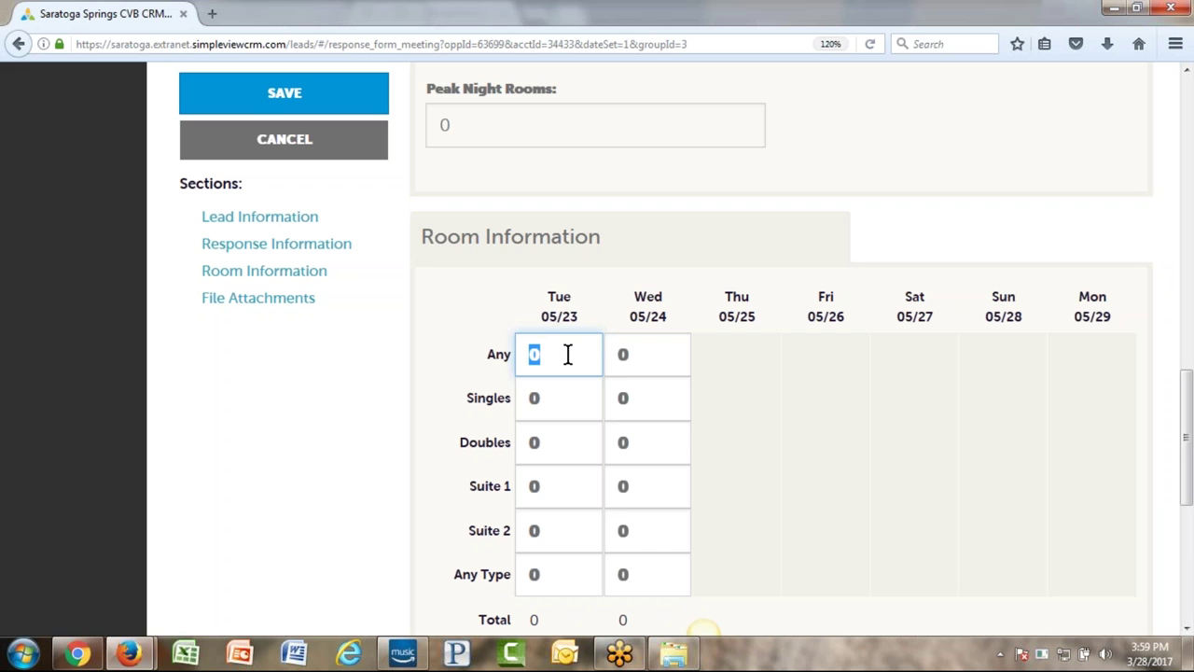
{"action": "type", "text": "99"}
{"action": "key", "text": "Tab"}
{"action": "type", "text": "99"}
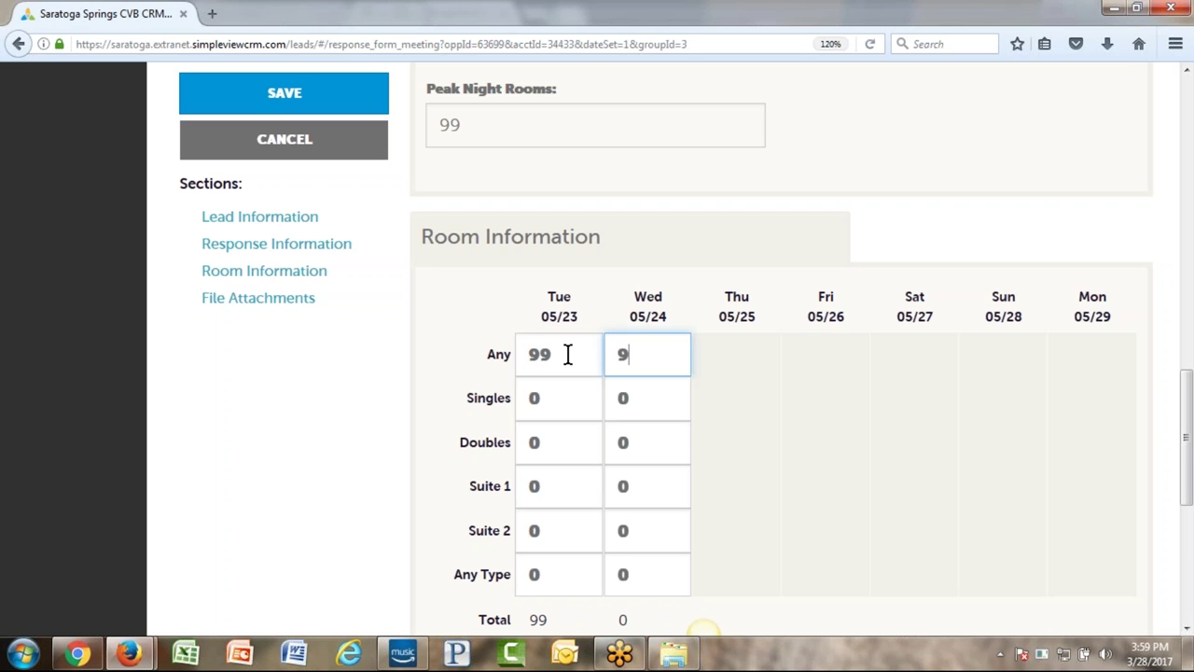
{"action": "key", "text": "Tab"}
{"action": "scroll", "coordinate": [550, 299], "scroll_direction": "up", "scroll_amount": 3}
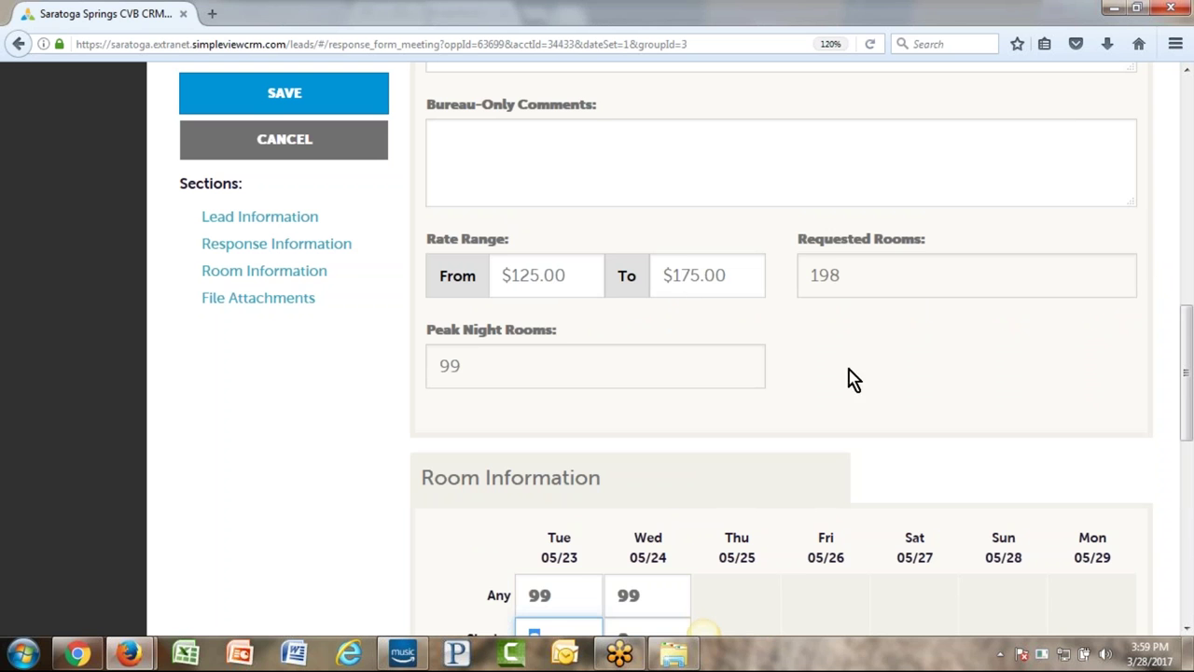
{"action": "scroll", "coordinate": [995, 363], "scroll_direction": "down", "scroll_amount": 3}
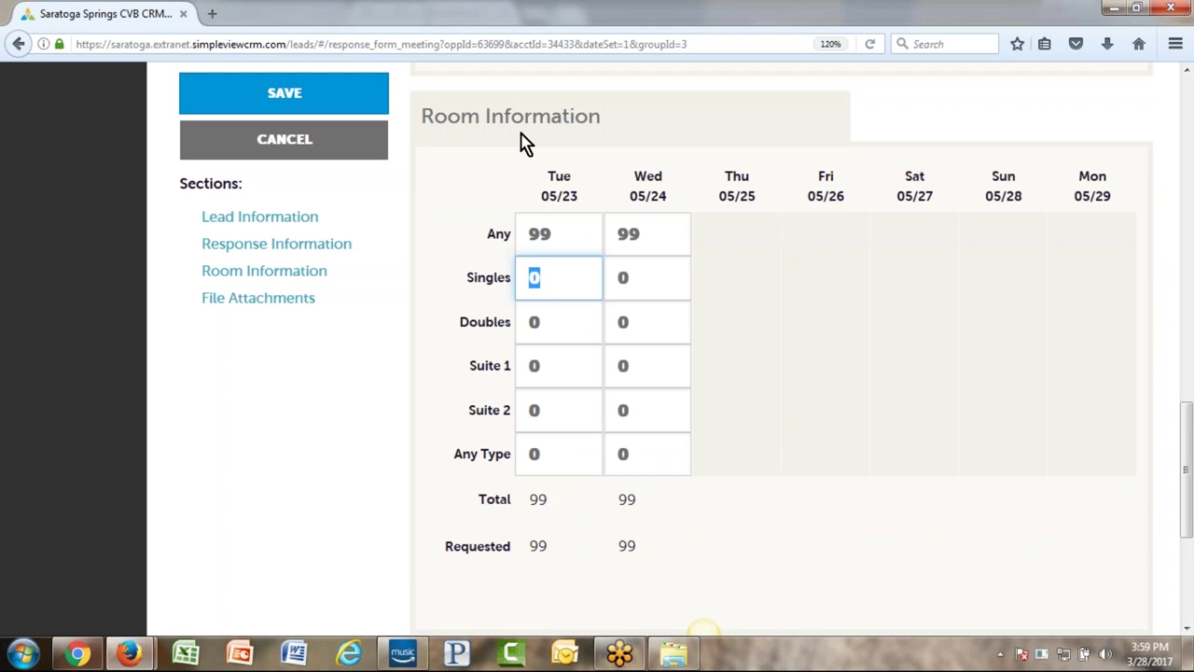
{"action": "left_click_drag", "start_coordinate": [442, 546], "coordinate": [637, 547]}
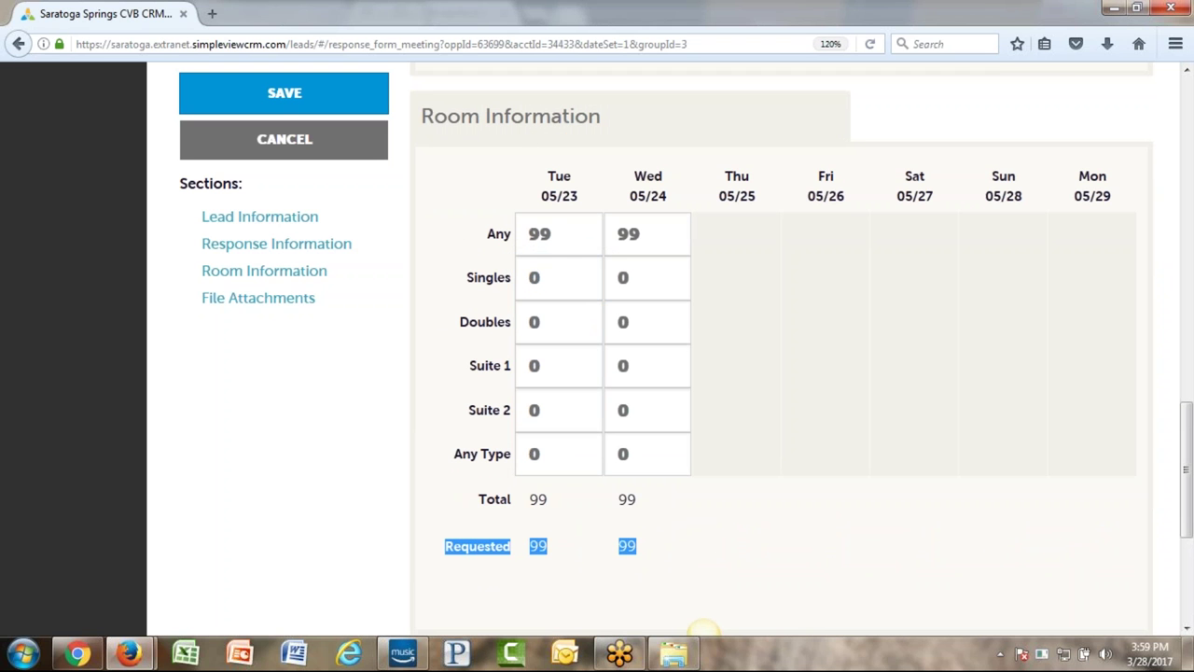
{"action": "left_click", "coordinate": [856, 324]}
{"action": "scroll", "coordinate": [855, 326], "scroll_direction": "down", "scroll_amount": 3}
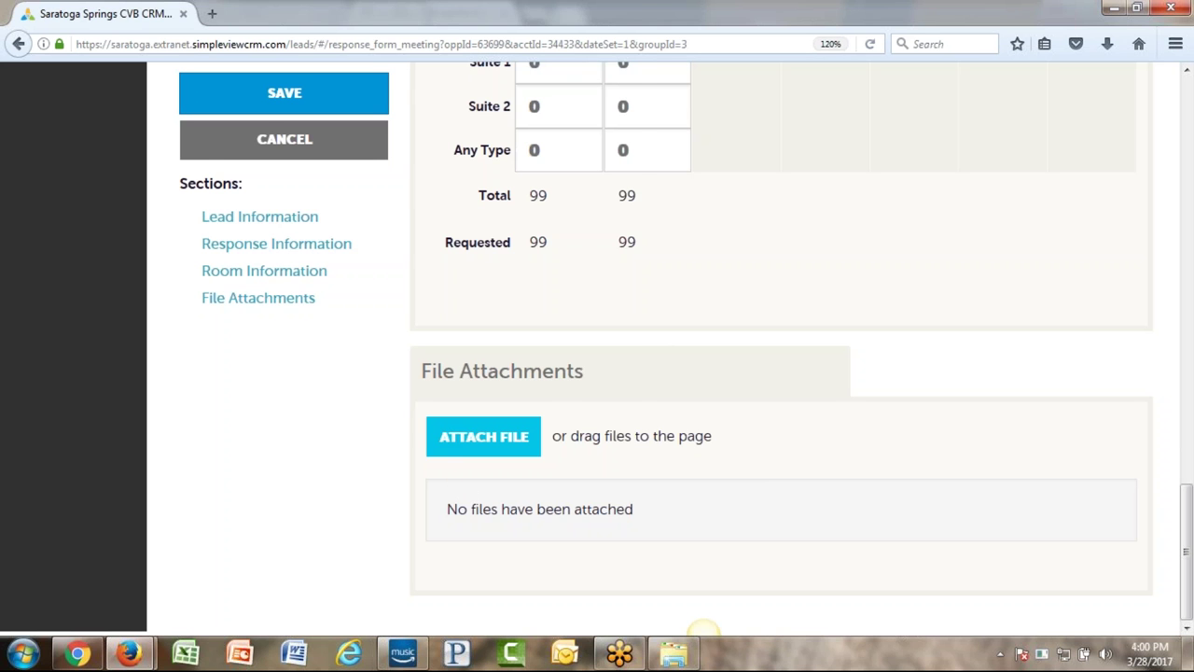
{"action": "left_click", "coordinate": [499, 435]}
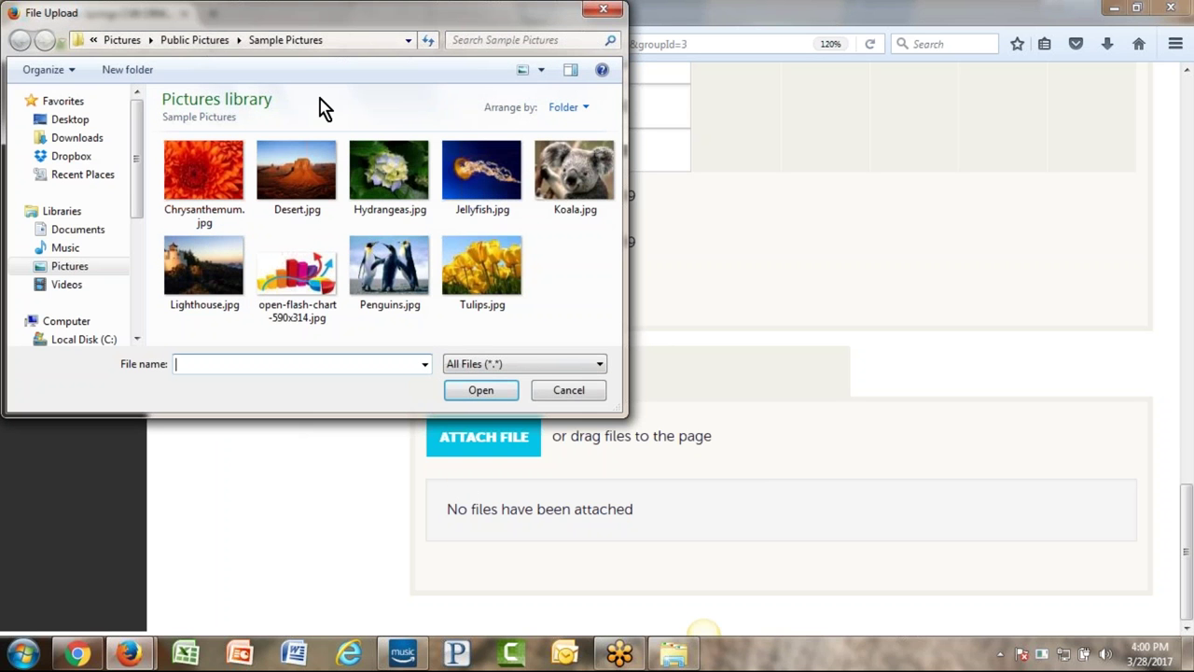
- Cancel the file upload without attaching anything, then cancel the lead response form
{"action": "left_click", "coordinate": [564, 398]}
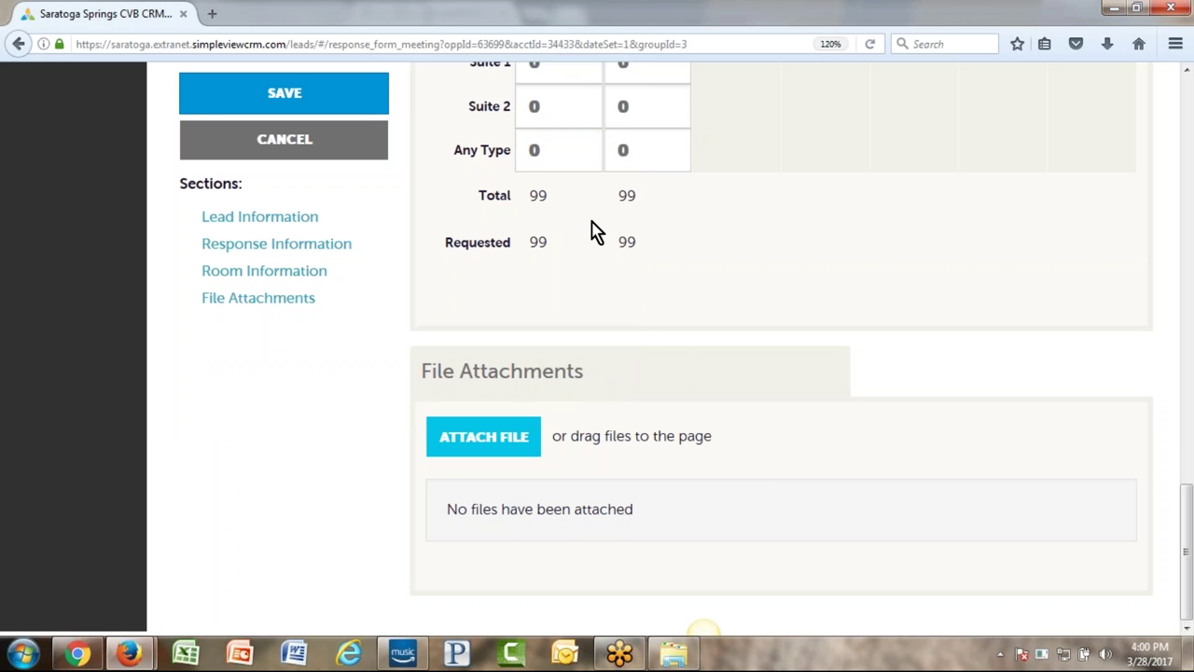
{"action": "left_click", "coordinate": [301, 147]}
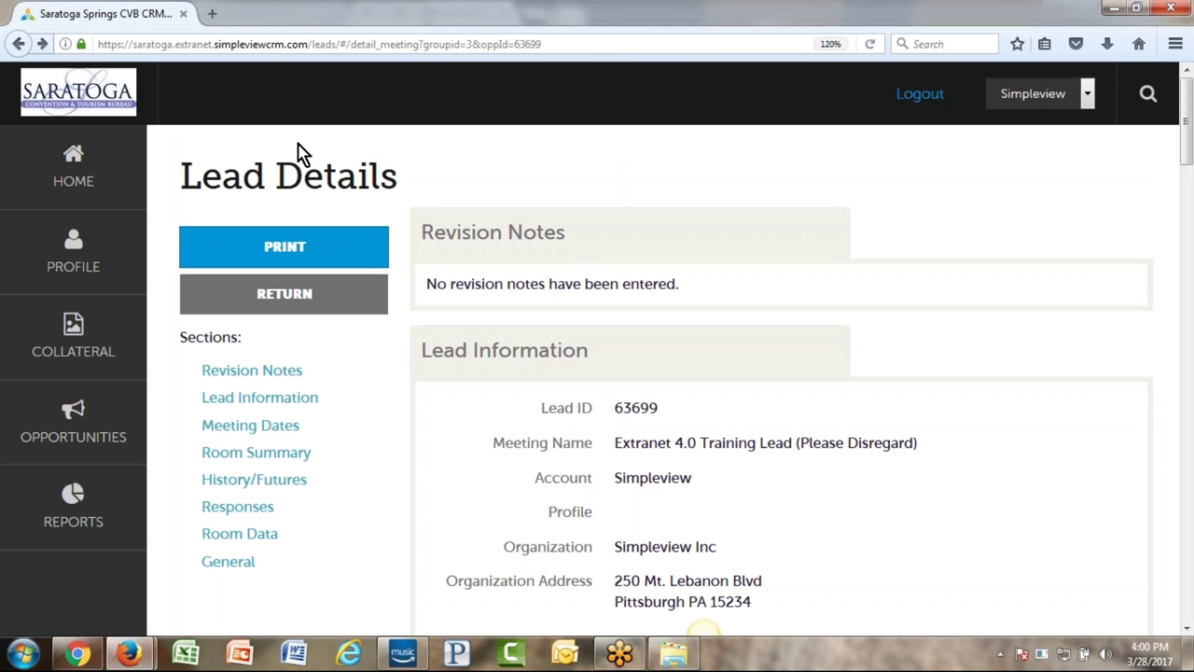
- Go to the Service Requests list under Opportunities
{"action": "left_click", "coordinate": [53, 415]}
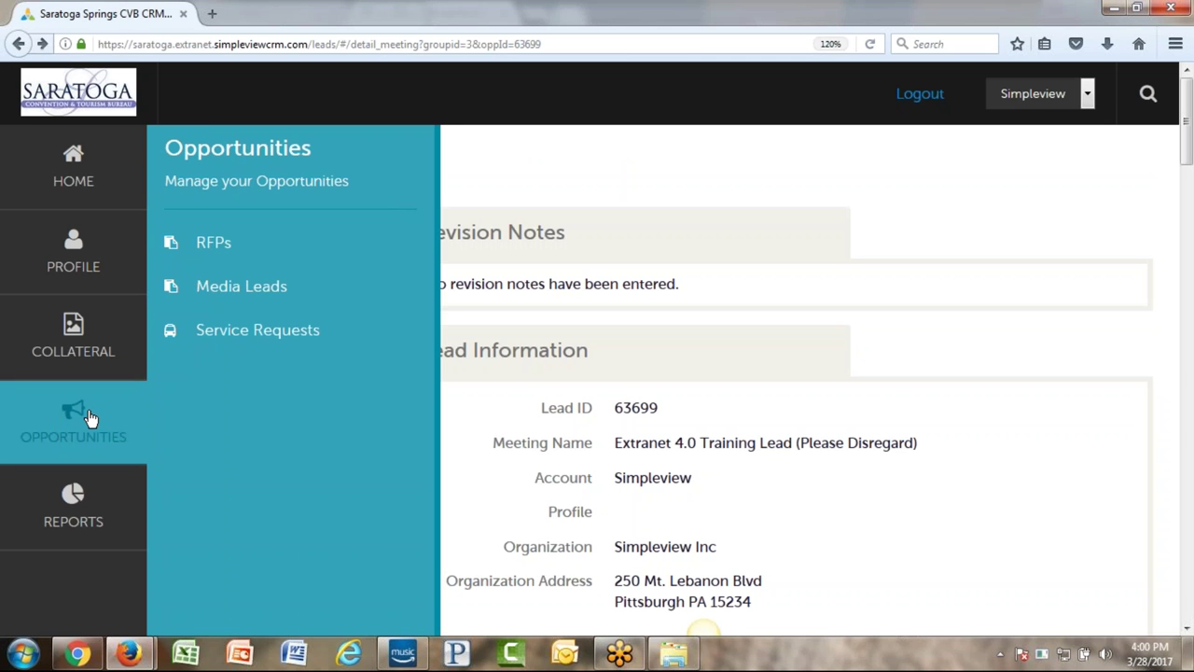
{"action": "left_click", "coordinate": [311, 334]}
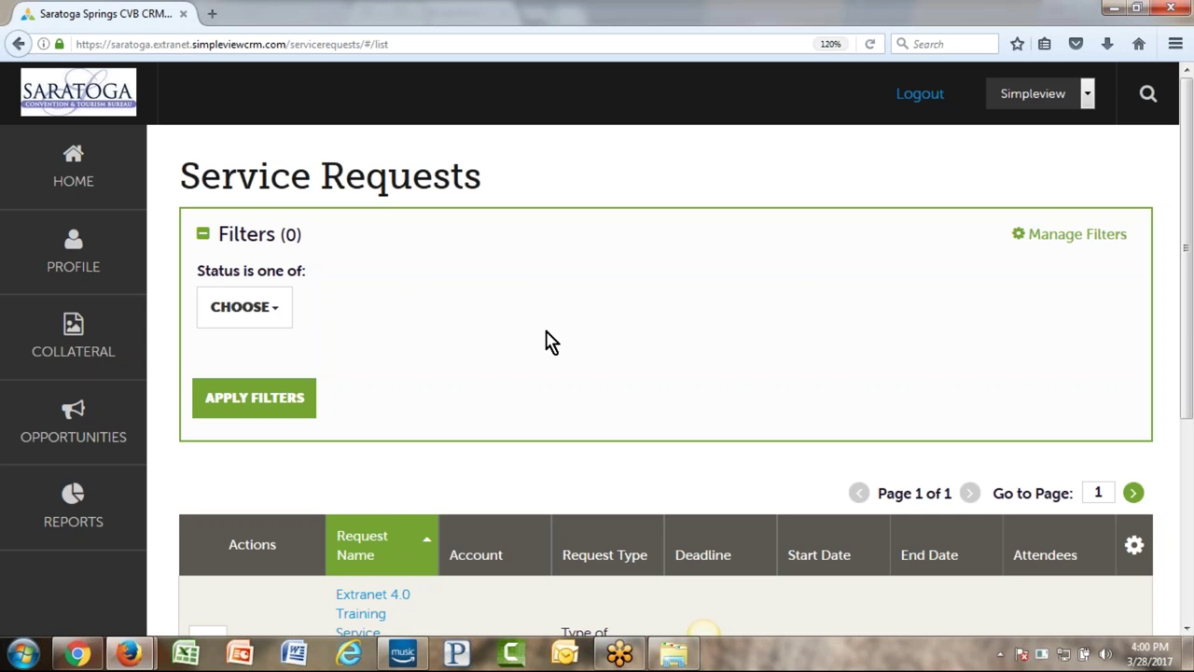
{"action": "scroll", "coordinate": [553, 342], "scroll_direction": "down", "scroll_amount": 4}
{"action": "scroll", "coordinate": [563, 322], "scroll_direction": "up", "scroll_amount": 4}
- Filter the list to Open status, leaving the Extranet 4.0 Training Service Request
{"action": "left_click", "coordinate": [247, 307]}
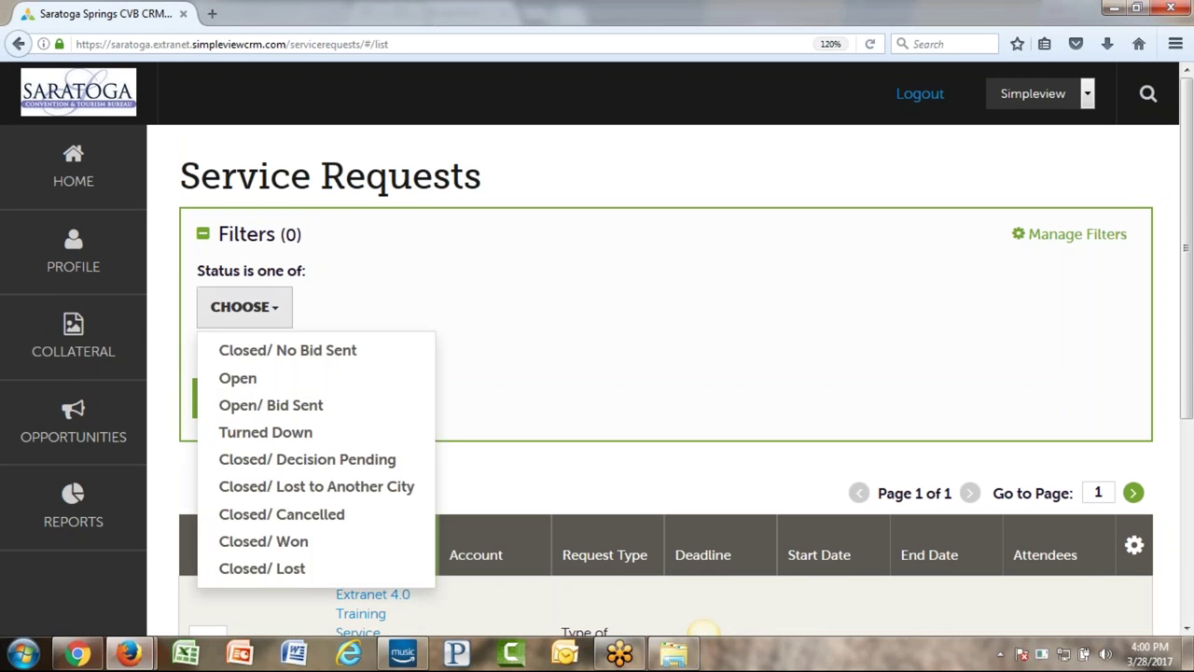
{"action": "left_click", "coordinate": [970, 250]}
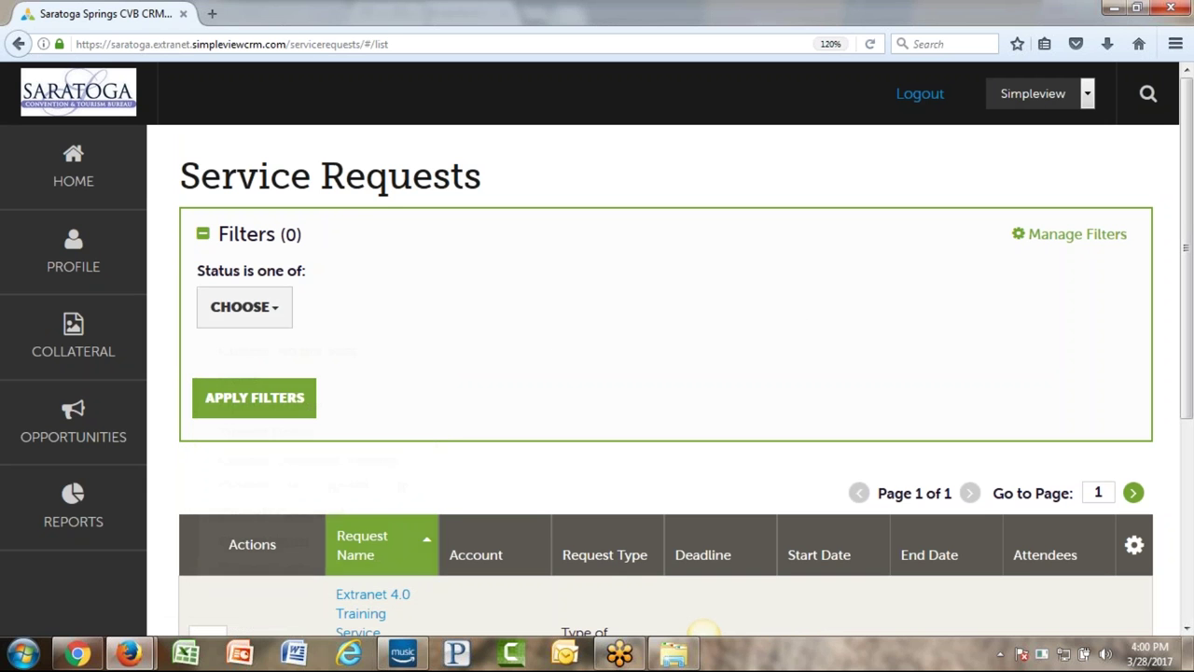
{"action": "left_click", "coordinate": [244, 307]}
{"action": "left_click", "coordinate": [260, 380]}
{"action": "left_click", "coordinate": [553, 343]}
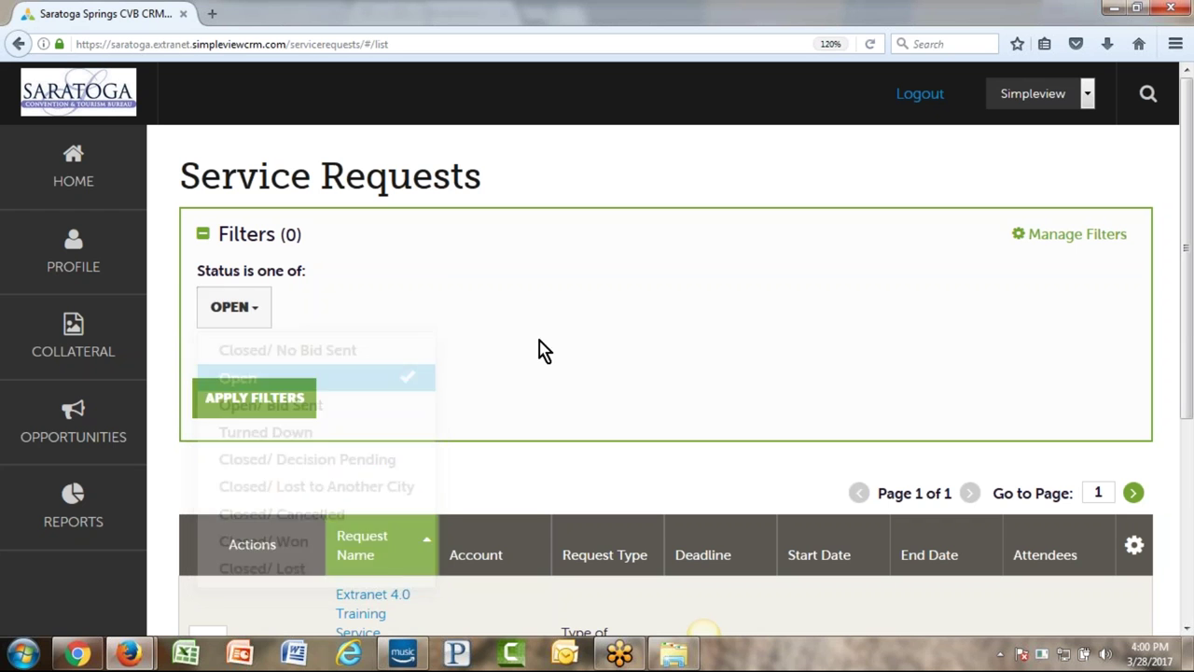
{"action": "left_click", "coordinate": [273, 409]}
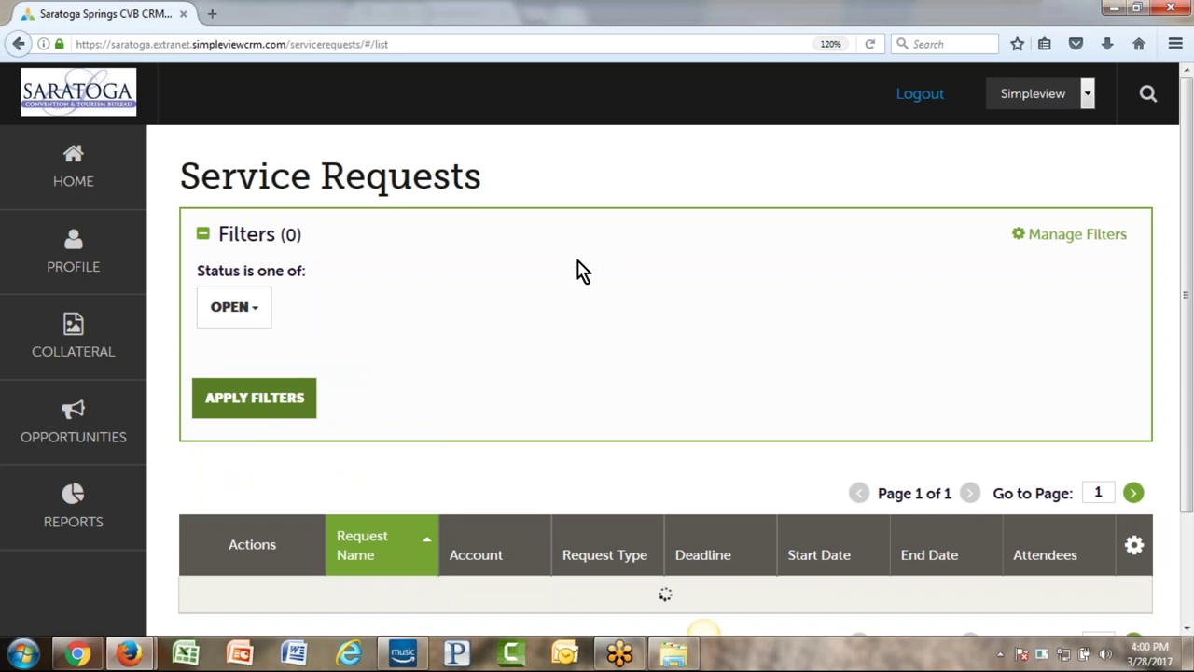
{"action": "scroll", "coordinate": [569, 274], "scroll_direction": "down", "scroll_amount": 3}
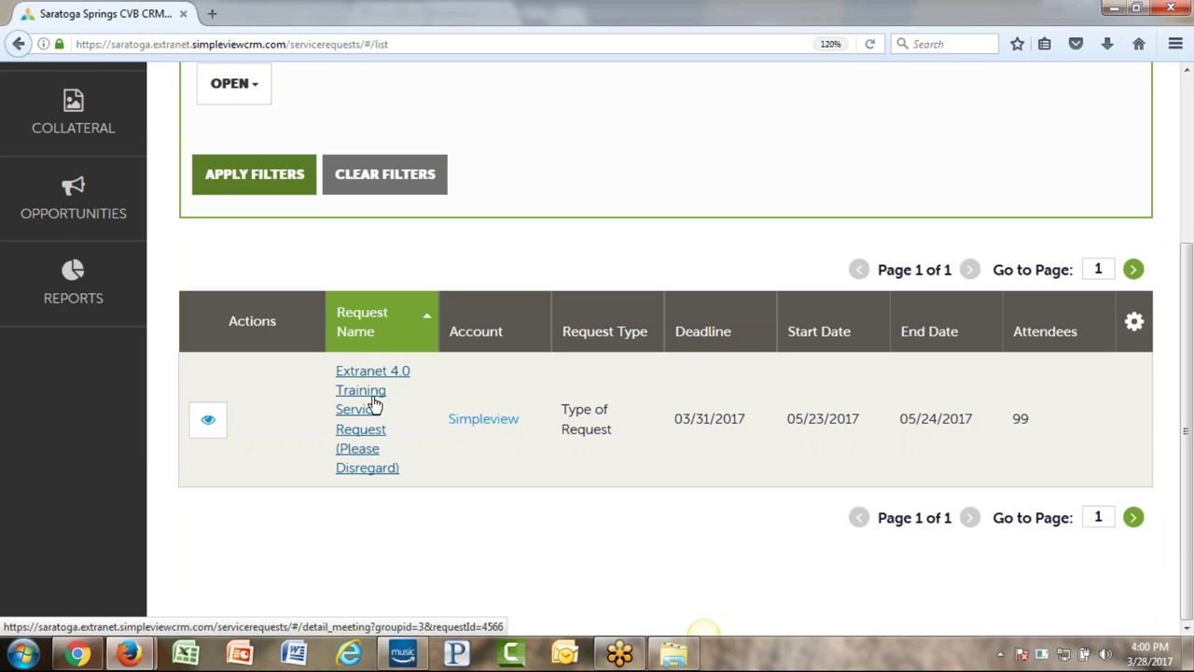
- Open the training service request and review its type, name, deadline, budget and location
{"action": "left_click", "coordinate": [208, 422]}
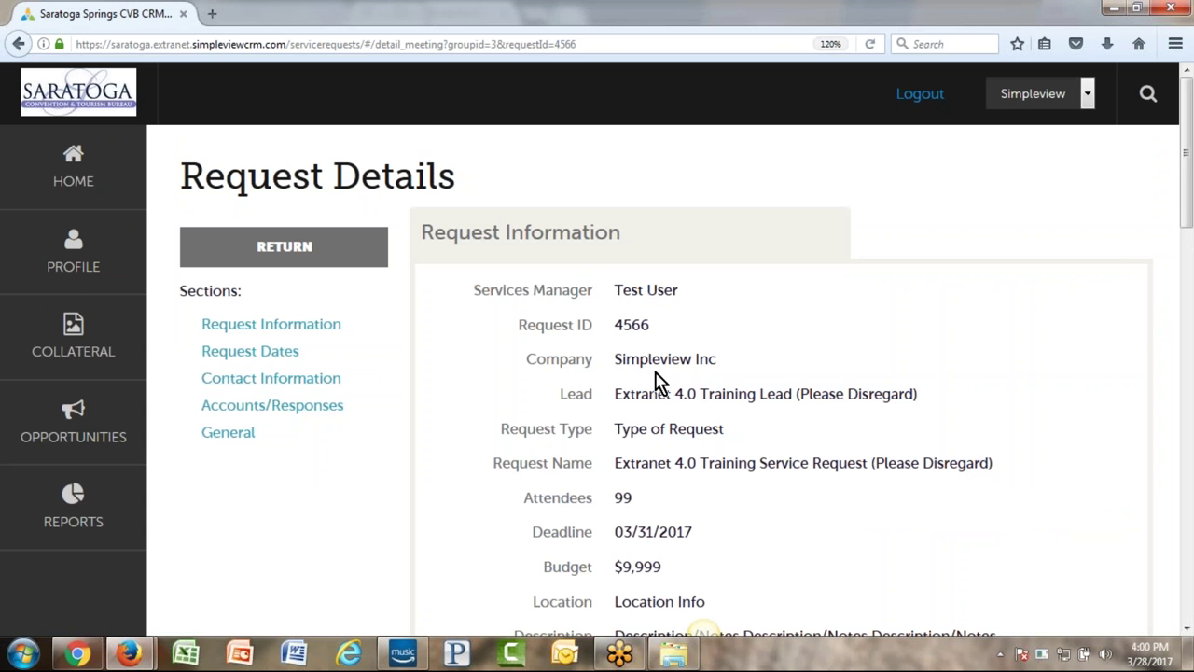
{"action": "scroll", "coordinate": [719, 320], "scroll_direction": "down", "scroll_amount": 2}
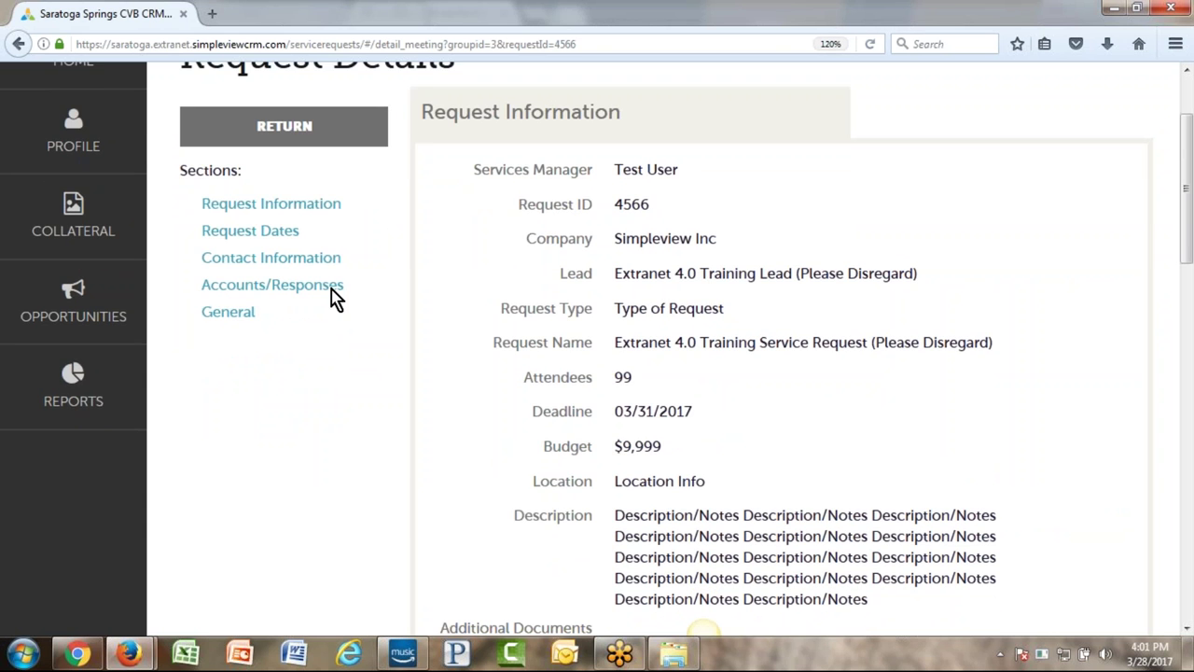
{"action": "triple_click", "coordinate": [531, 321]}
{"action": "left_click_drag", "start_coordinate": [495, 342], "coordinate": [608, 408]}
{"action": "left_click_drag", "start_coordinate": [530, 410], "coordinate": [691, 413]}
{"action": "left_click_drag", "start_coordinate": [541, 446], "coordinate": [712, 454]}
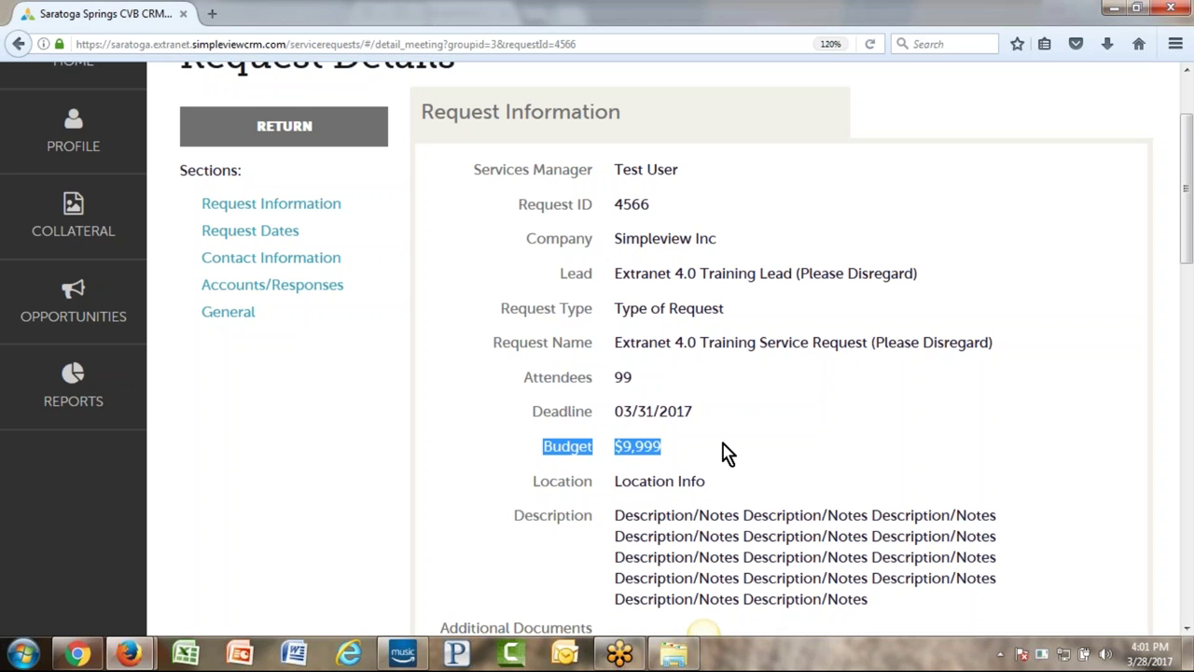
{"action": "left_click_drag", "start_coordinate": [541, 481], "coordinate": [758, 494]}
{"action": "scroll", "coordinate": [709, 448], "scroll_direction": "down", "scroll_amount": 2}
{"action": "left_click_drag", "start_coordinate": [615, 395], "coordinate": [1057, 464]}
{"action": "left_click", "coordinate": [1059, 464]}
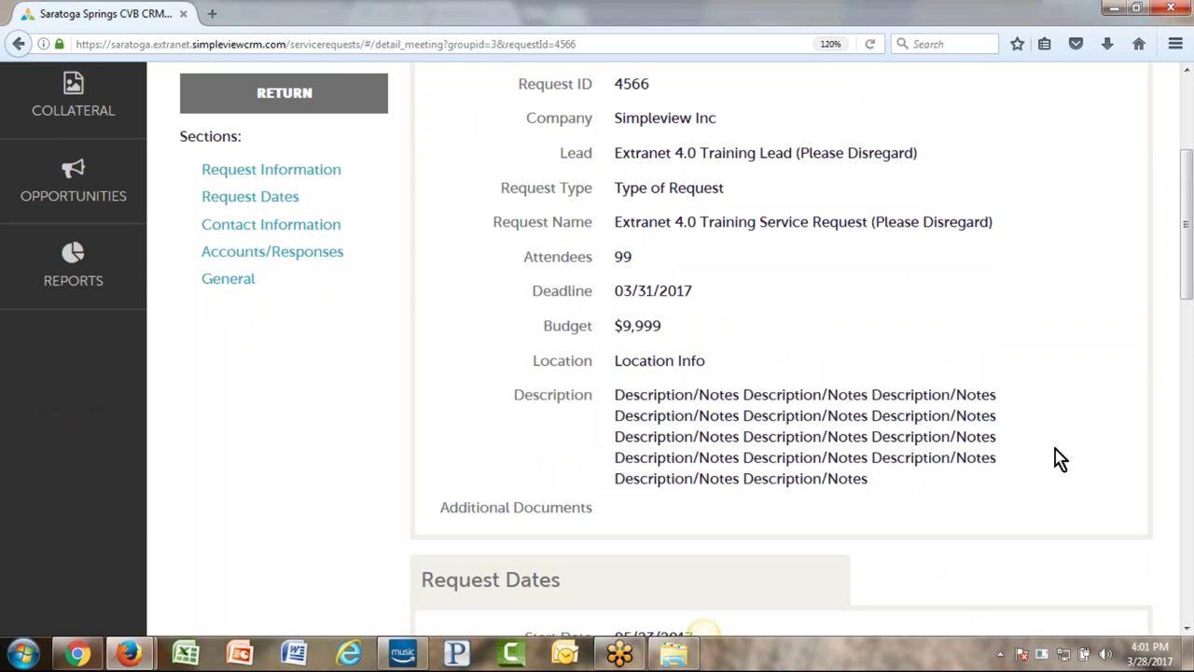
- Scroll past Additional Documents to Accounts/Responses and start a response for Simpleview
{"action": "scroll", "coordinate": [1059, 462], "scroll_direction": "down", "scroll_amount": 4}
{"action": "left_click_drag", "start_coordinate": [435, 272], "coordinate": [588, 271]}
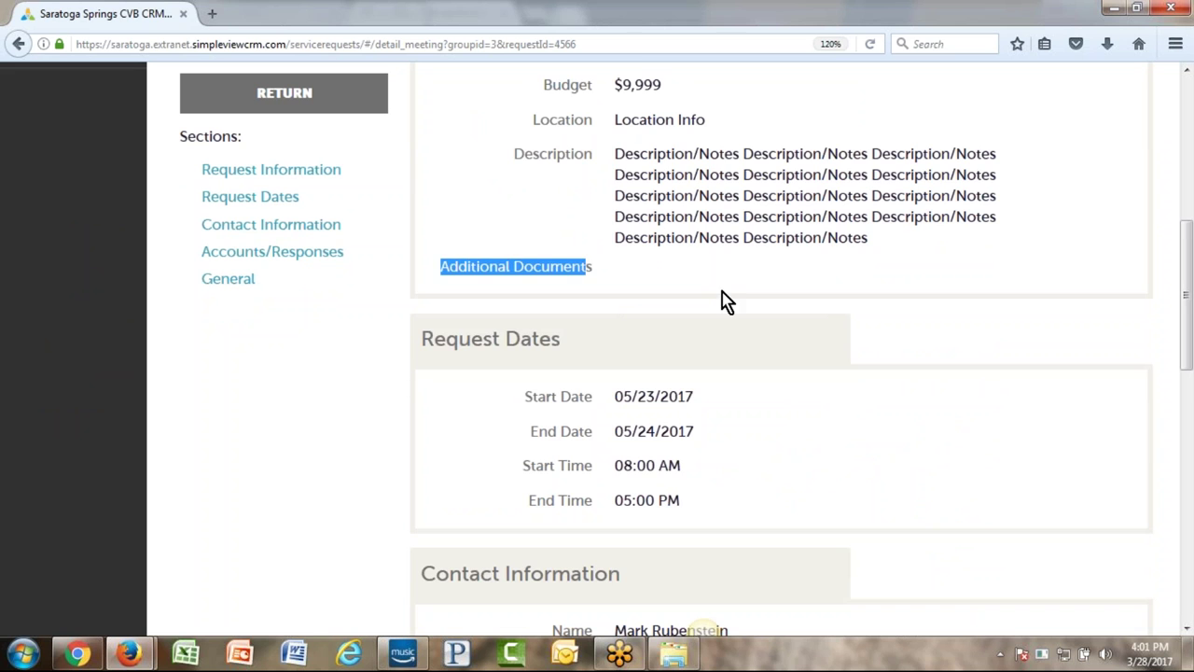
{"action": "left_click", "coordinate": [847, 287]}
{"action": "scroll", "coordinate": [808, 307], "scroll_direction": "down", "scroll_amount": 2}
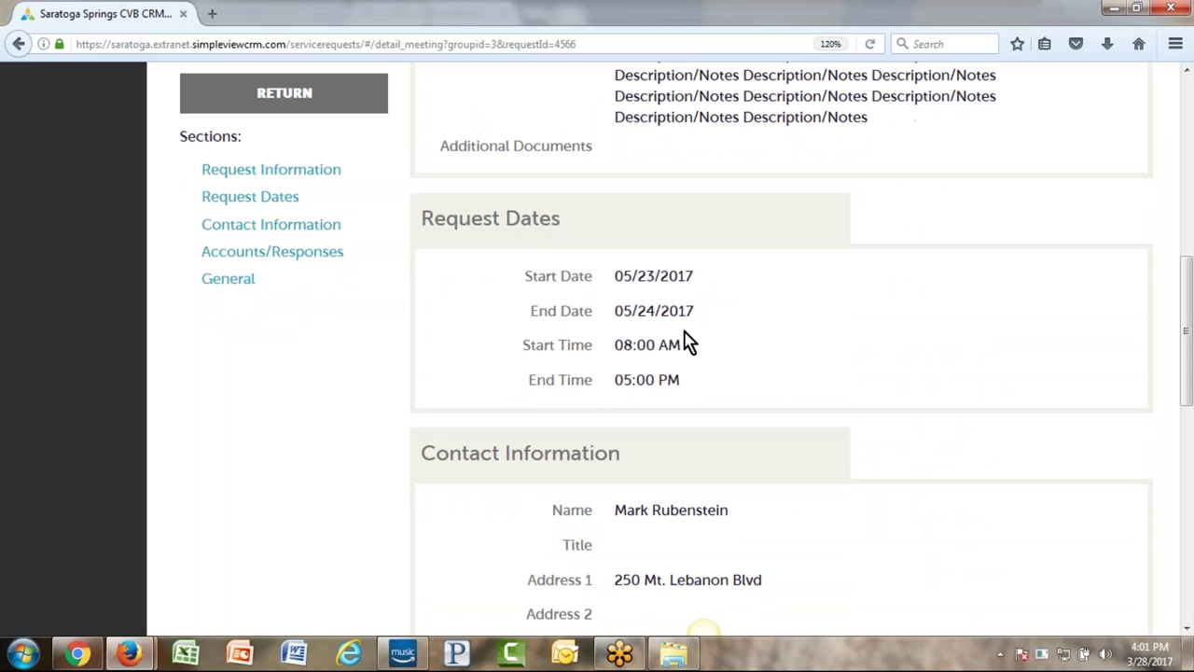
{"action": "scroll", "coordinate": [848, 330], "scroll_direction": "down", "scroll_amount": 6}
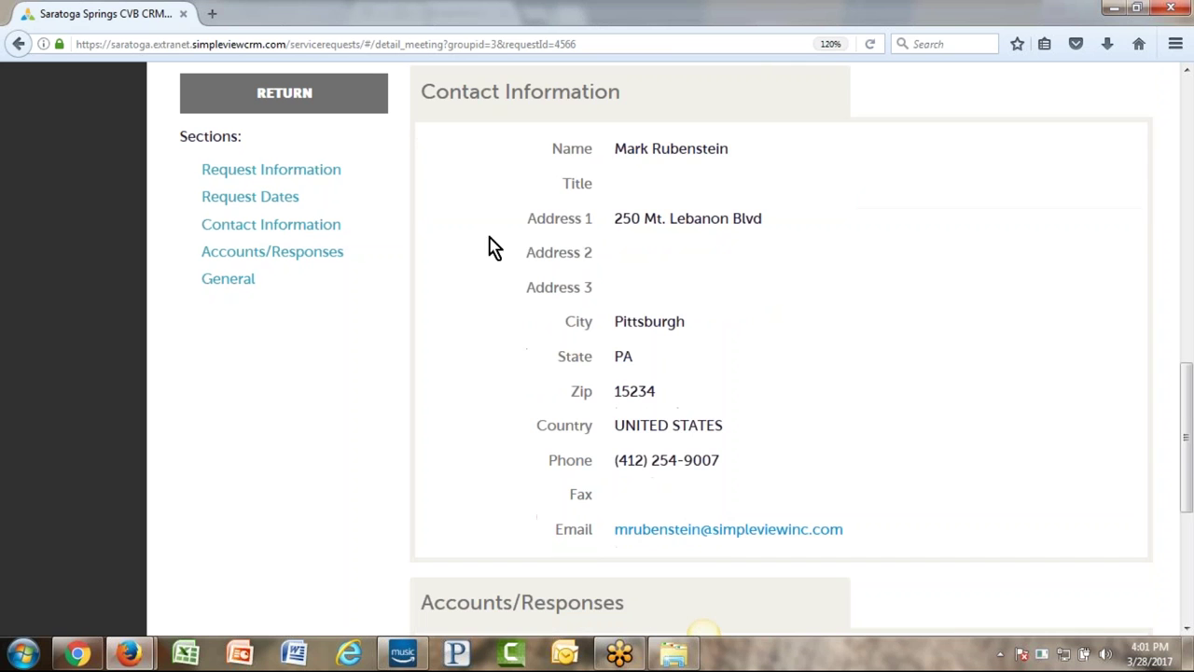
{"action": "scroll", "coordinate": [800, 386], "scroll_direction": "down", "scroll_amount": 6}
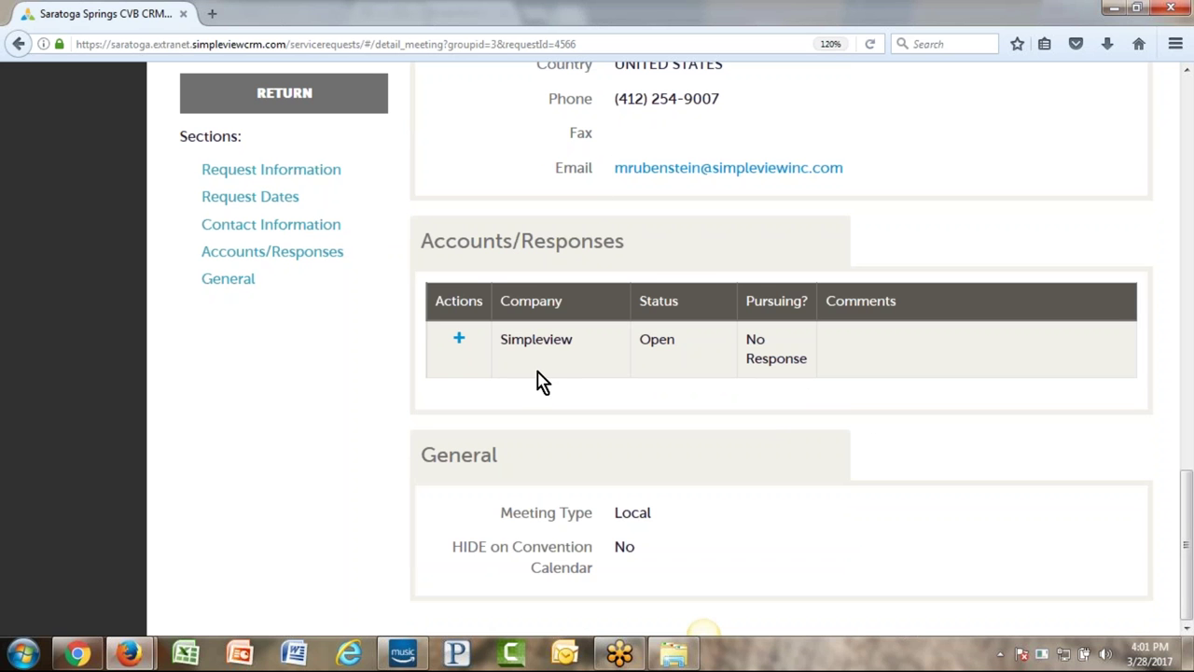
{"action": "left_click", "coordinate": [459, 340]}
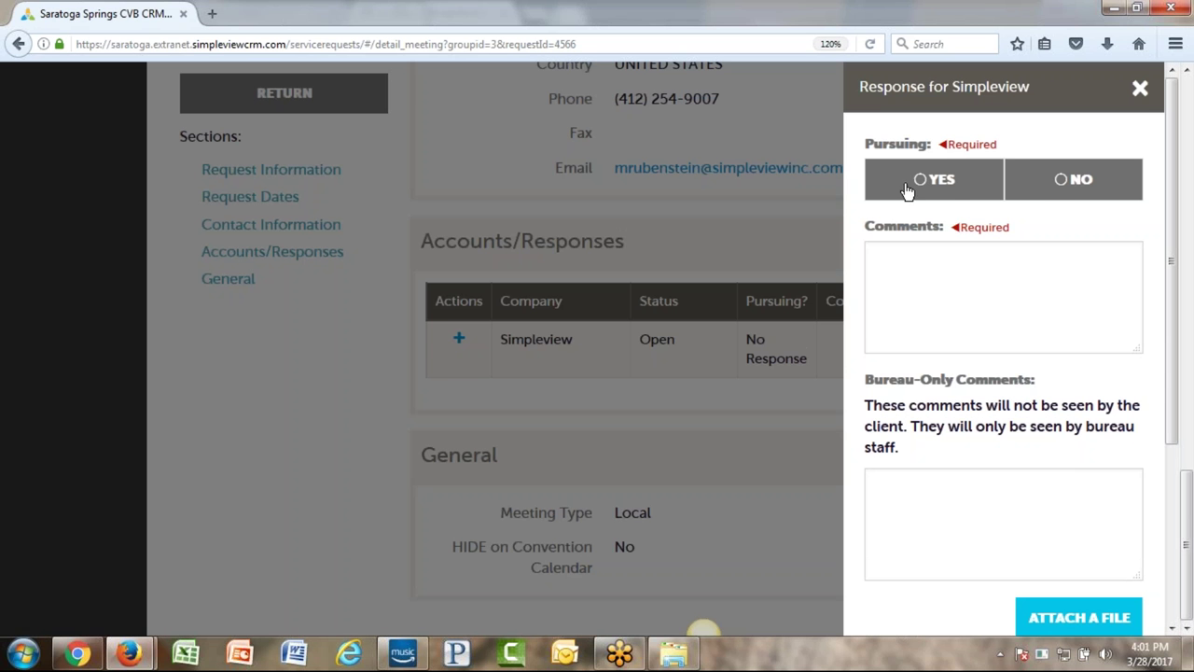
- Set Pursuing to Yes, try the comment boxes, then cancel the Simpleview response unsaved
{"action": "left_click", "coordinate": [1061, 183]}
{"action": "left_click", "coordinate": [993, 254]}
{"action": "left_click", "coordinate": [915, 191]}
{"action": "left_click", "coordinate": [922, 262]}
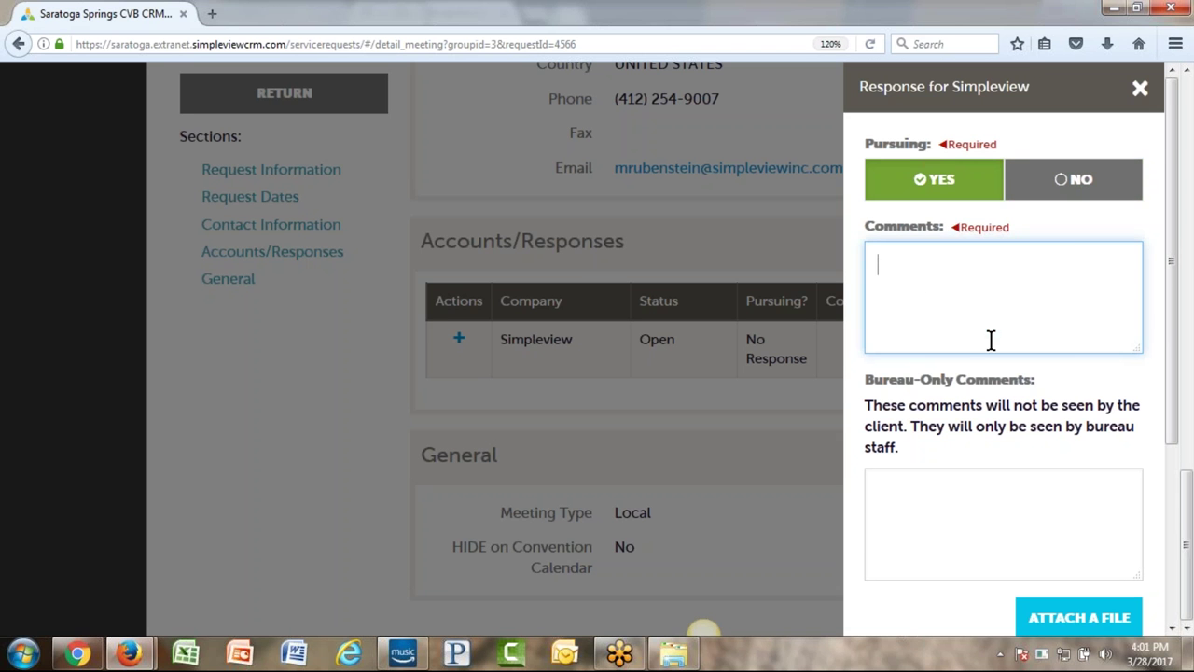
{"action": "scroll", "coordinate": [991, 339], "scroll_direction": "down", "scroll_amount": 2}
{"action": "left_click", "coordinate": [954, 400]}
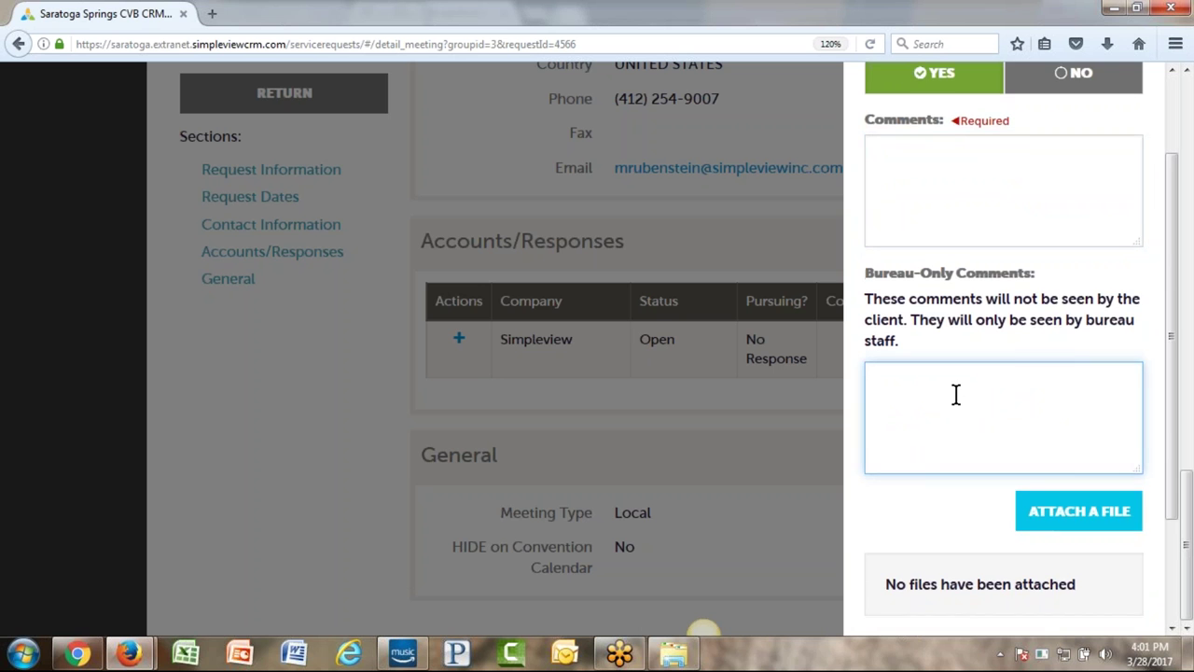
{"action": "scroll", "coordinate": [955, 395], "scroll_direction": "down", "scroll_amount": 3}
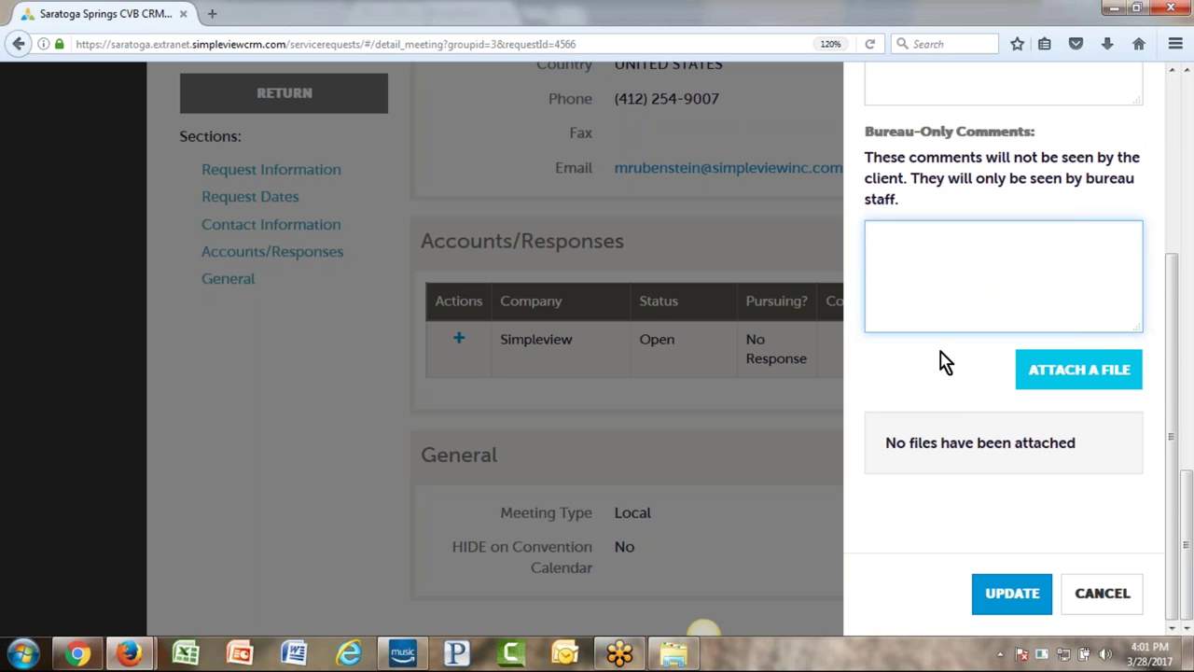
{"action": "left_click", "coordinate": [1101, 593]}
{"action": "scroll", "coordinate": [317, 464], "scroll_direction": "up", "scroll_amount": 4}
{"action": "scroll", "coordinate": [317, 465], "scroll_direction": "up", "scroll_amount": 8}
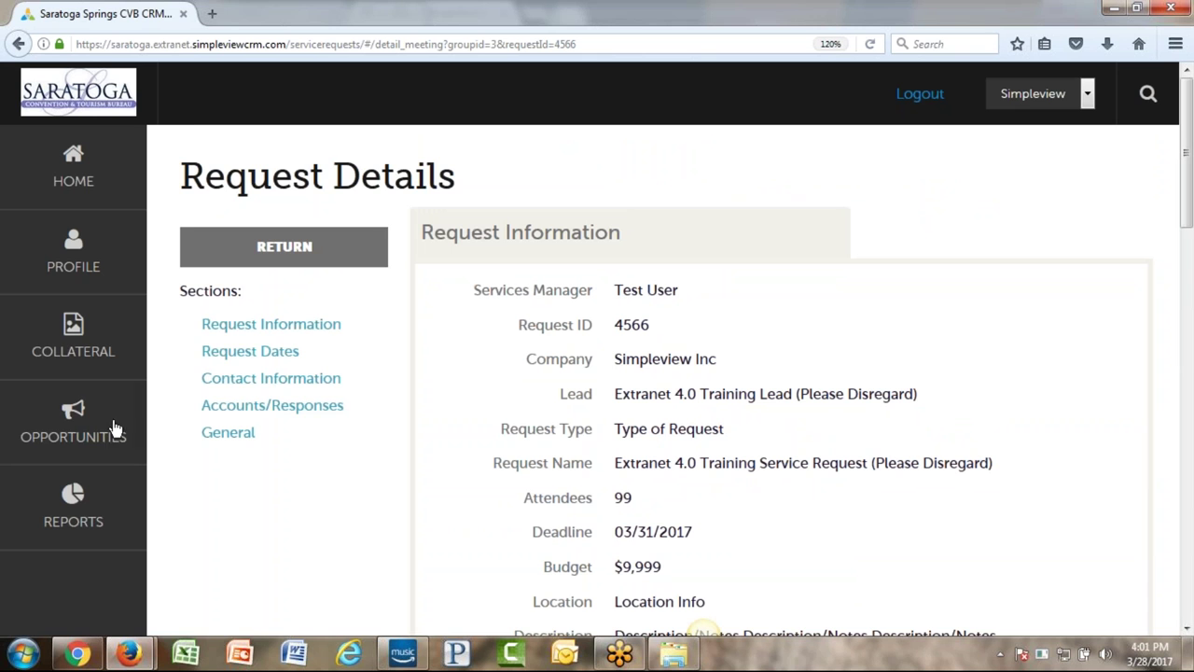
- Open the RFPs list under Opportunities and filter Arrival (Preferred) to Last 12 Months
{"action": "left_click", "coordinate": [11, 415]}
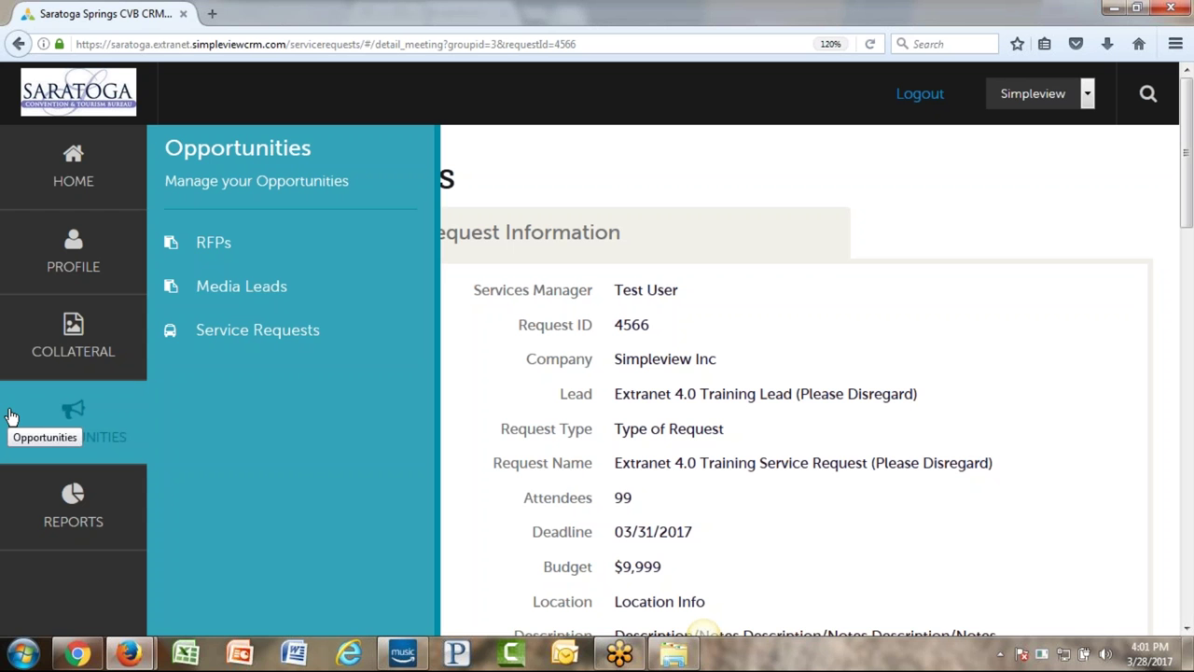
{"action": "left_click", "coordinate": [244, 252]}
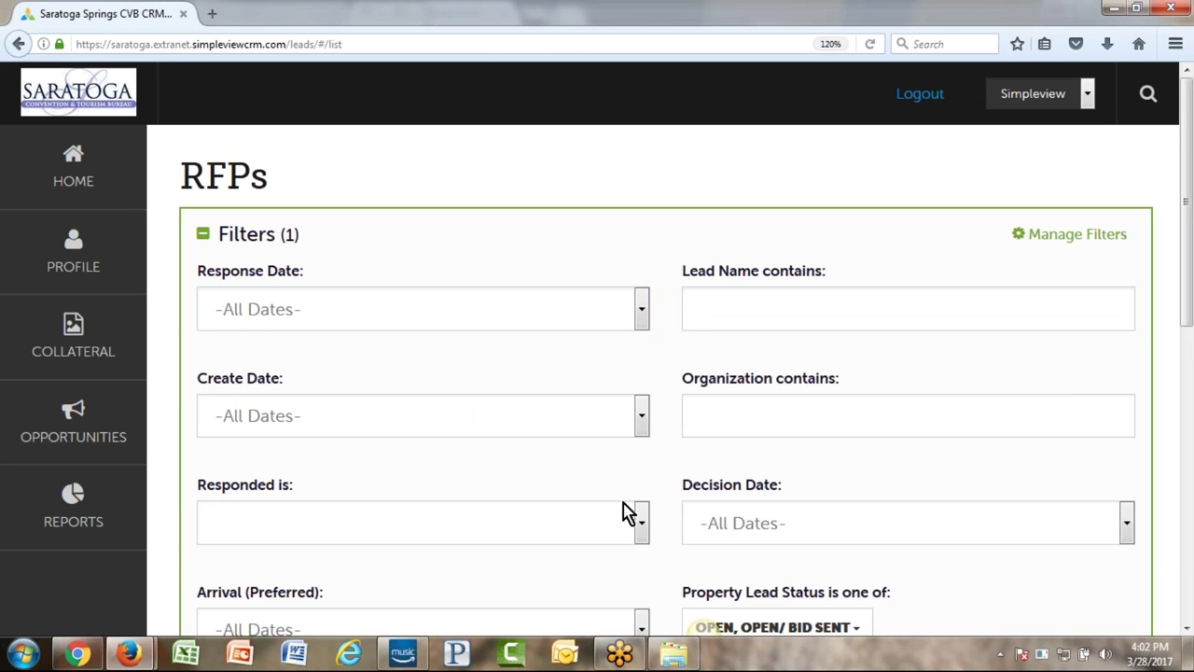
{"action": "scroll", "coordinate": [466, 485], "scroll_direction": "down", "scroll_amount": 2}
{"action": "left_click_drag", "start_coordinate": [195, 483], "coordinate": [365, 479]}
{"action": "left_click", "coordinate": [390, 482]}
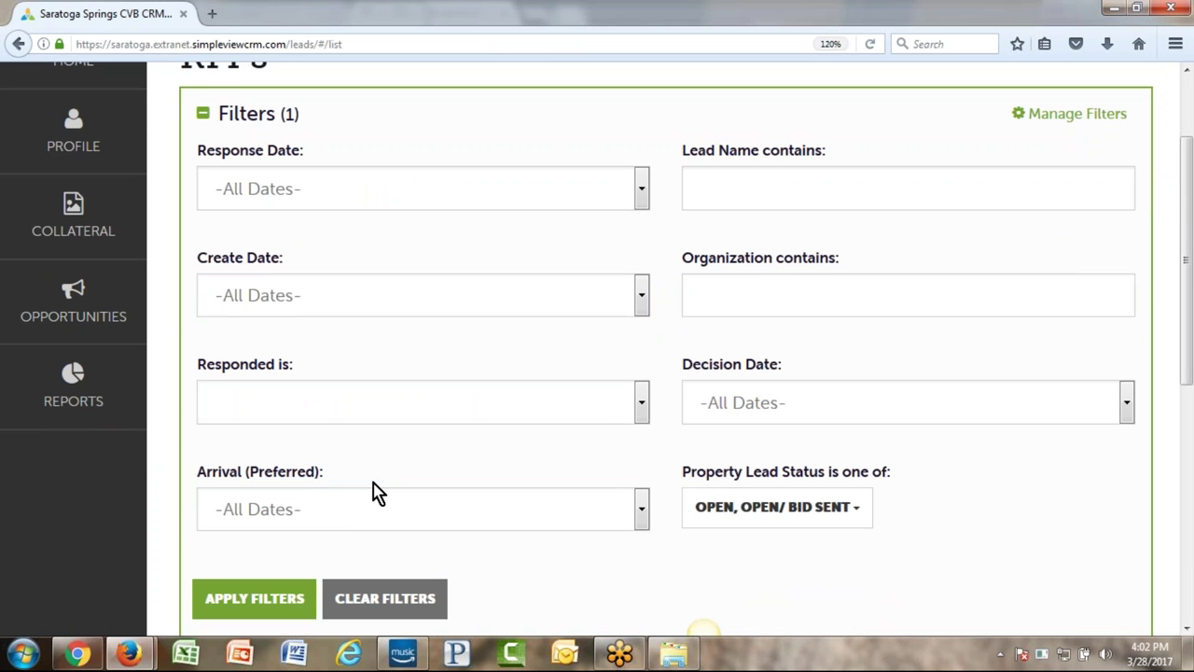
{"action": "left_click", "coordinate": [347, 509]}
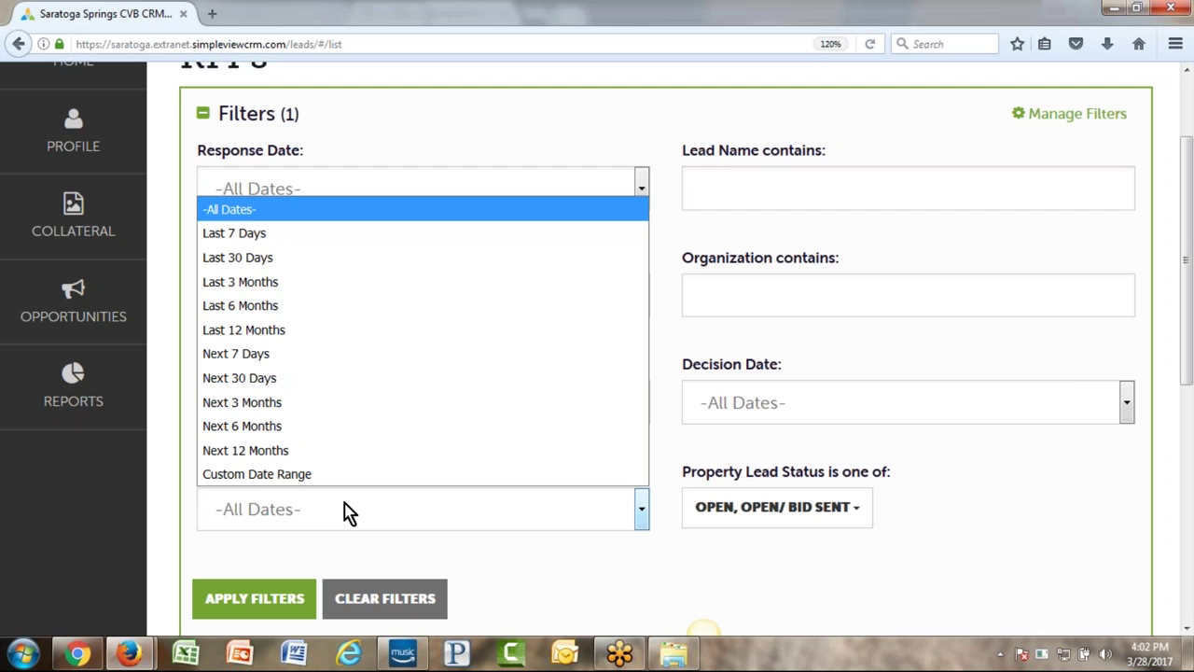
{"action": "left_click", "coordinate": [358, 334]}
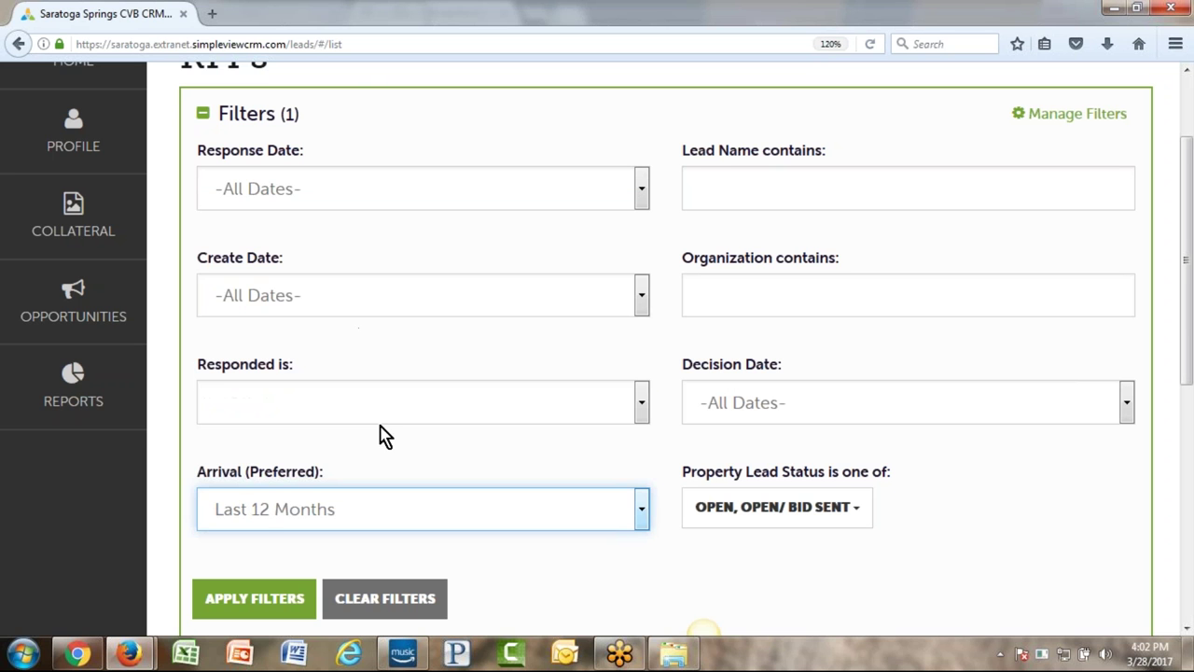
{"action": "scroll", "coordinate": [680, 533], "scroll_direction": "down", "scroll_amount": 4}
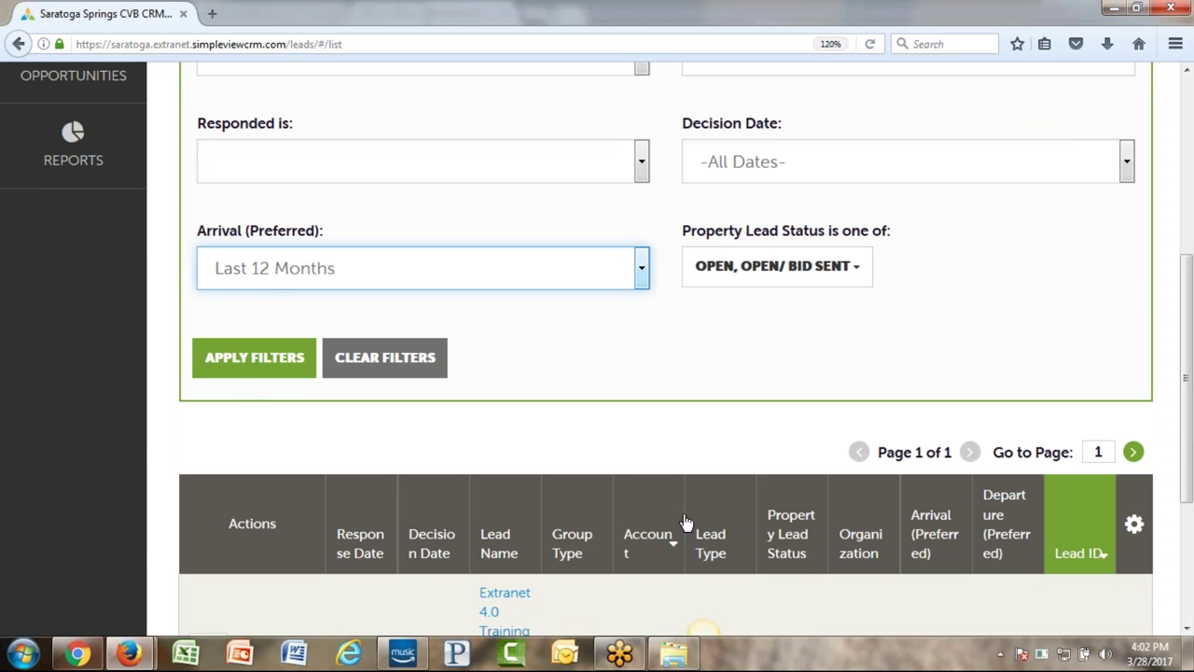
{"action": "scroll", "coordinate": [686, 522], "scroll_direction": "up", "scroll_amount": 5}
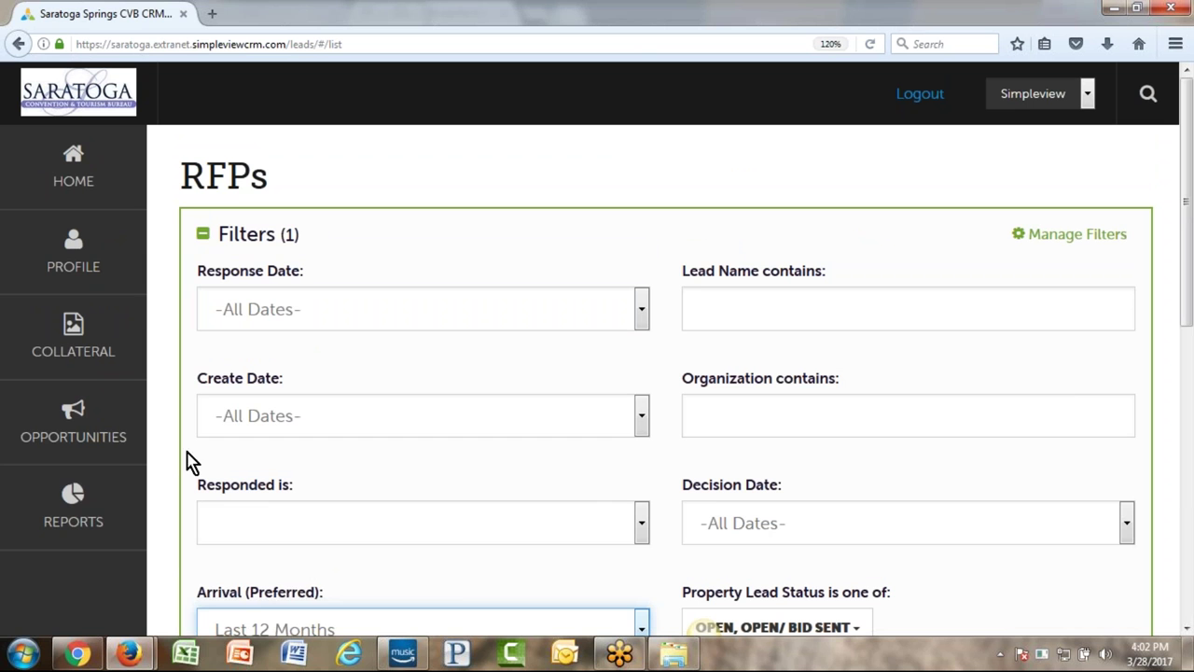
{"action": "left_click", "coordinate": [41, 433]}
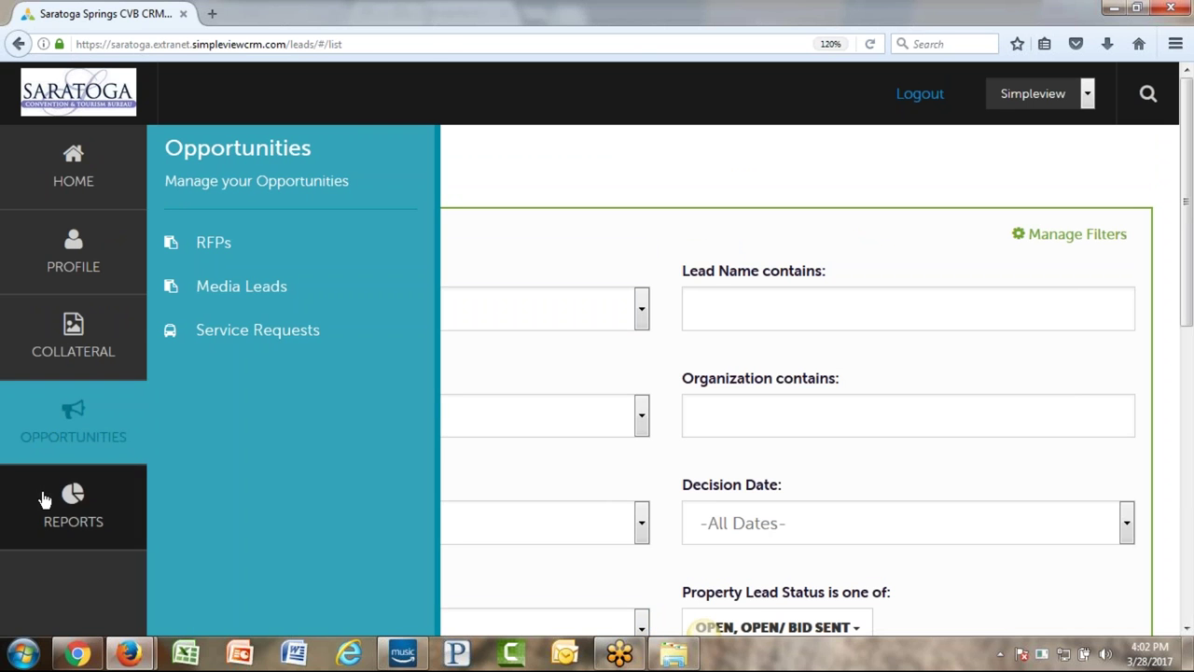
- Look over the Reports page, then go back to the Home dashboard
{"action": "left_click", "coordinate": [45, 500]}
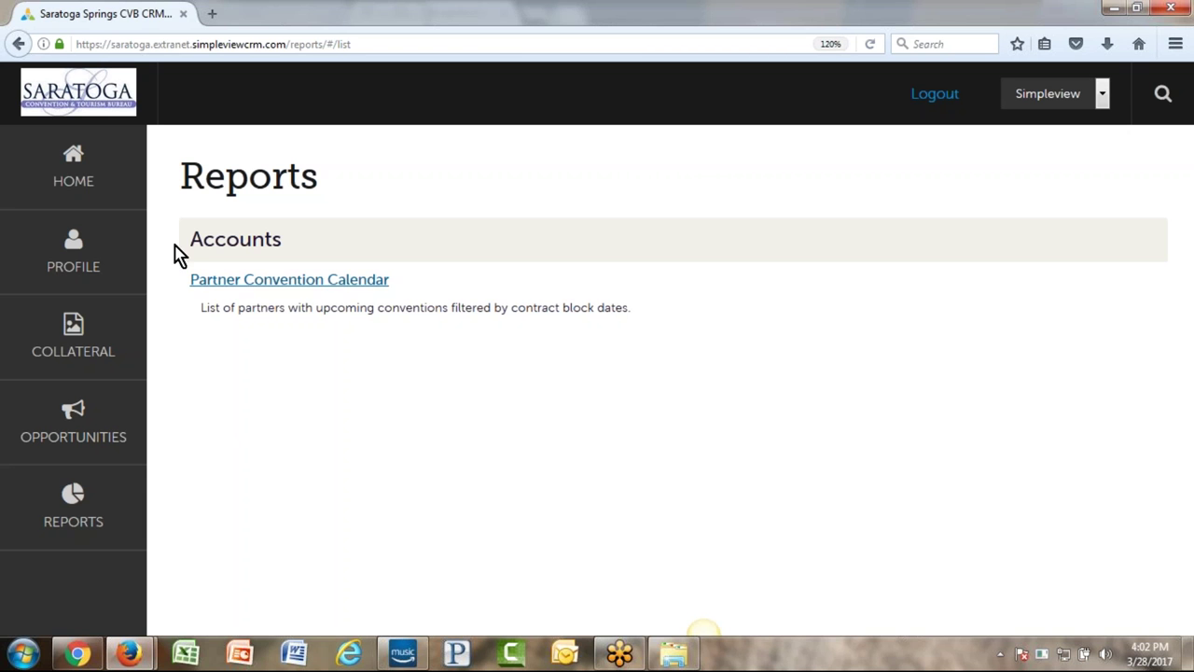
{"action": "left_click", "coordinate": [16, 181]}
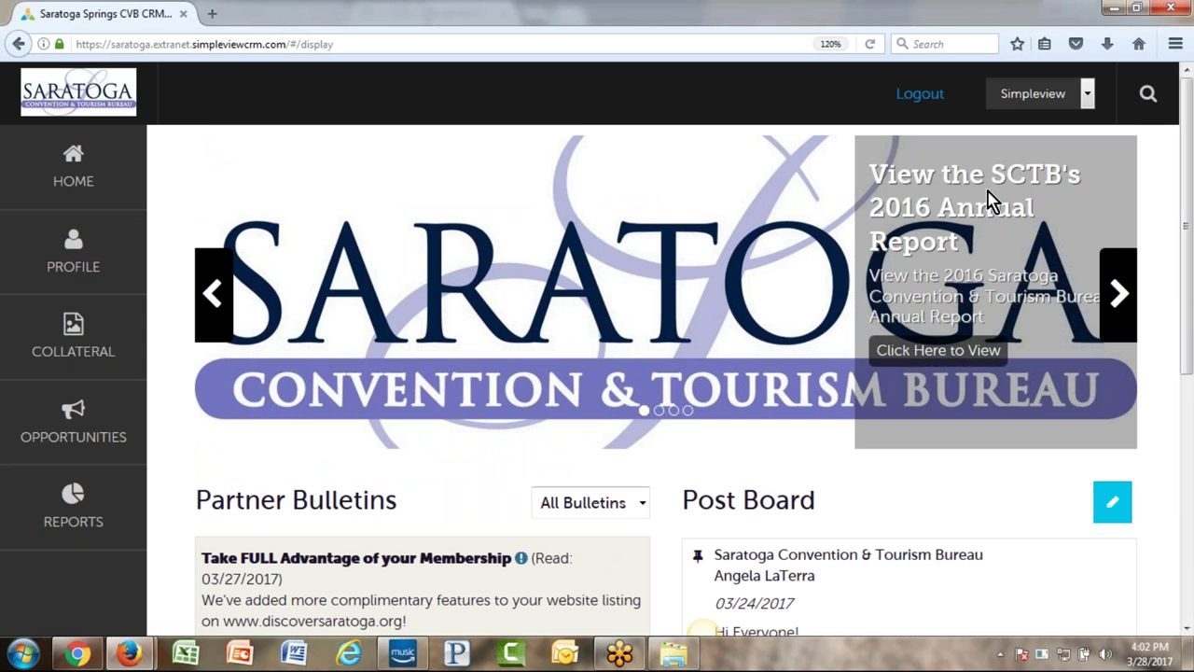
- View the 2016 Annual Report in a new tab, then return to the extranet's Reports page
{"action": "left_click", "coordinate": [957, 363]}
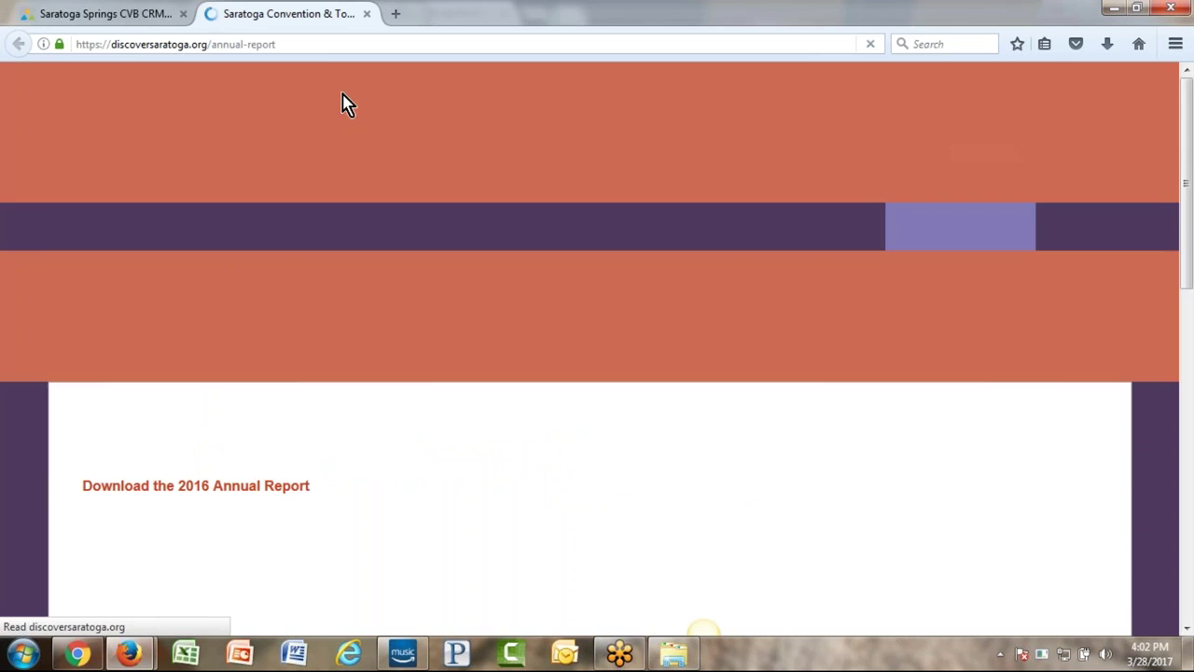
{"action": "key", "text": "ctrl+Tab"}
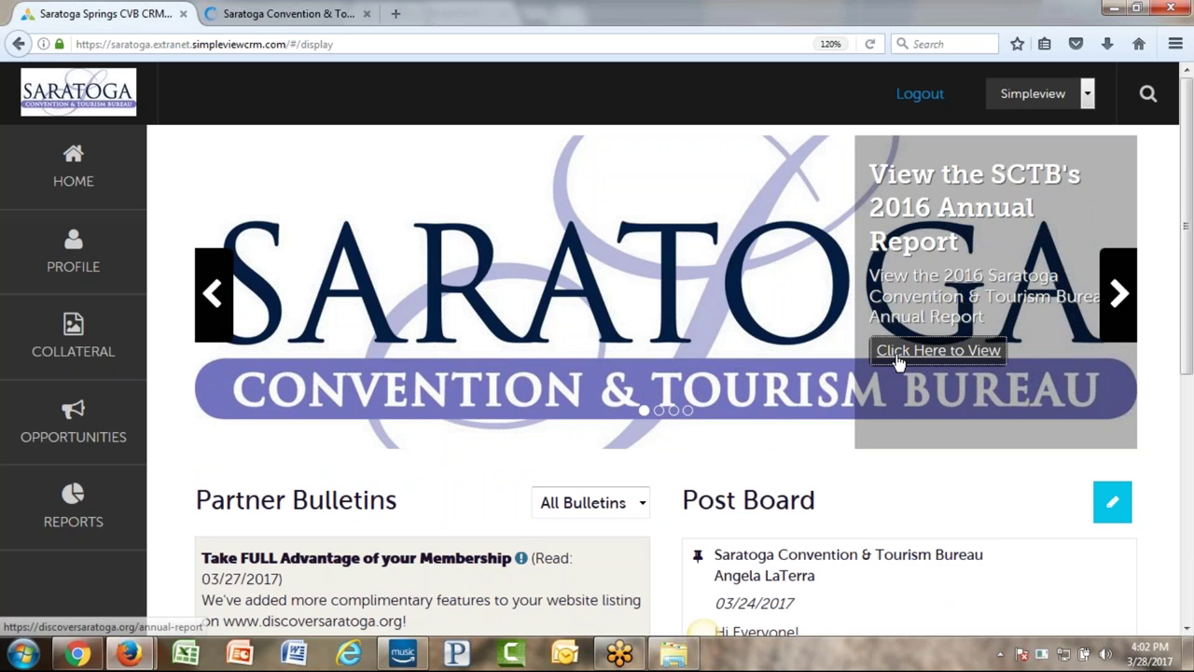
{"action": "left_click", "coordinate": [56, 502]}
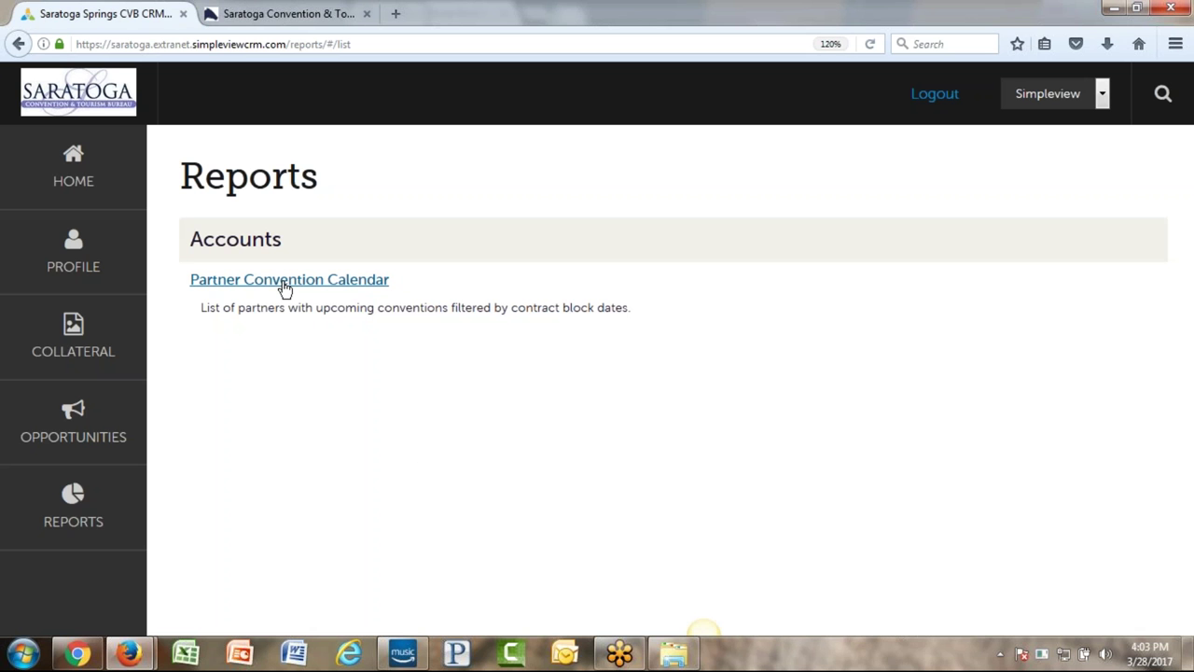
- Open the Partner Convention Calendar report and set its start date to 04/01/2017
{"action": "left_click", "coordinate": [285, 285]}
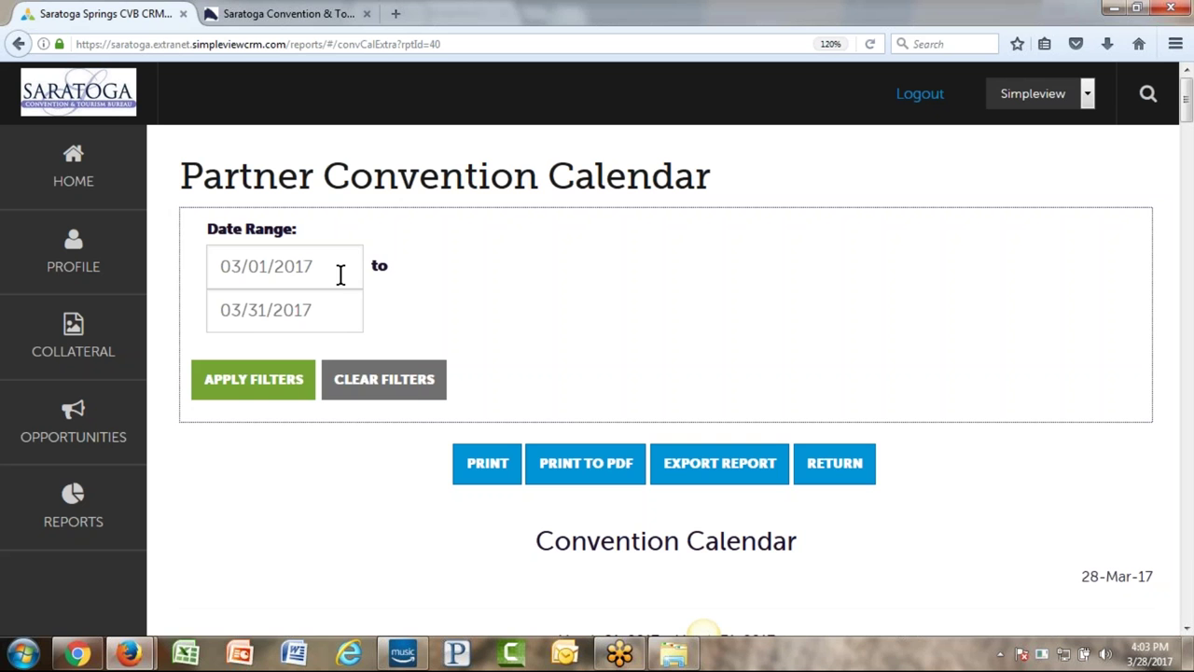
{"action": "left_click", "coordinate": [341, 273]}
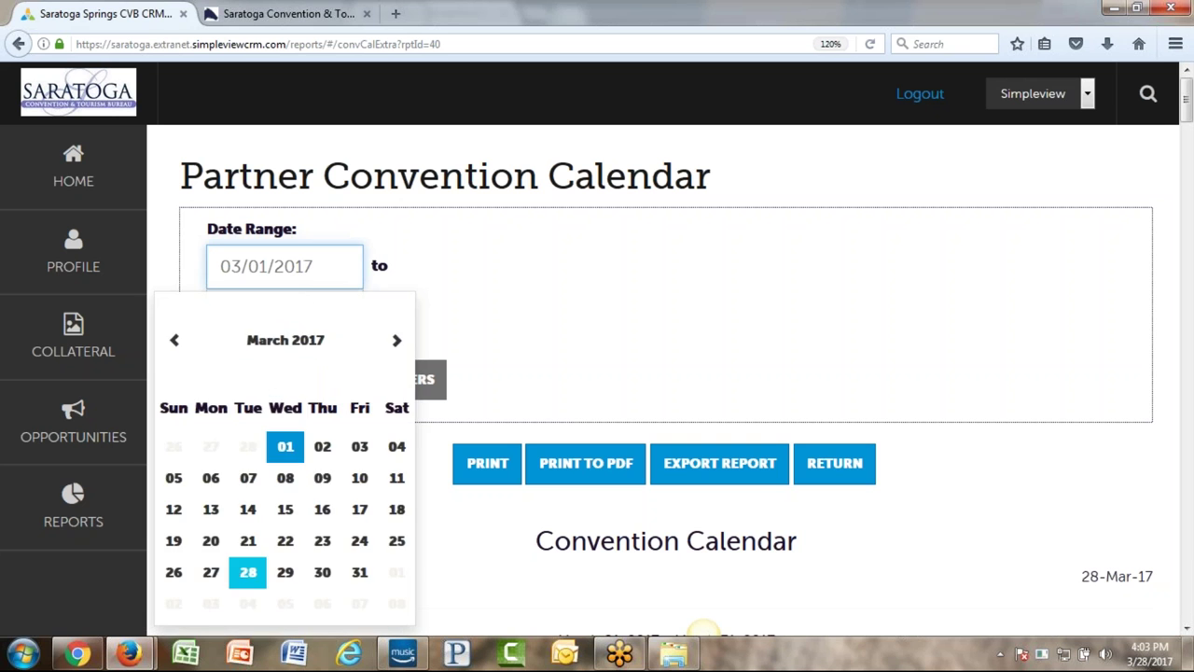
{"action": "left_click", "coordinate": [378, 267]}
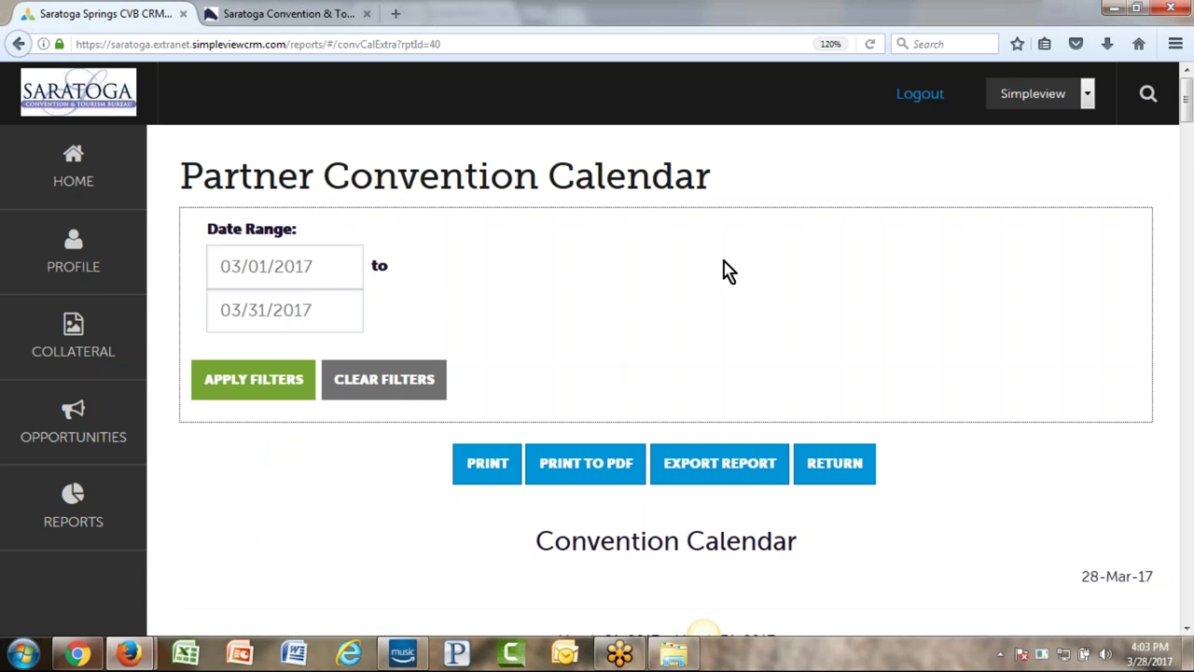
{"action": "scroll", "coordinate": [723, 271], "scroll_direction": "down", "scroll_amount": 4}
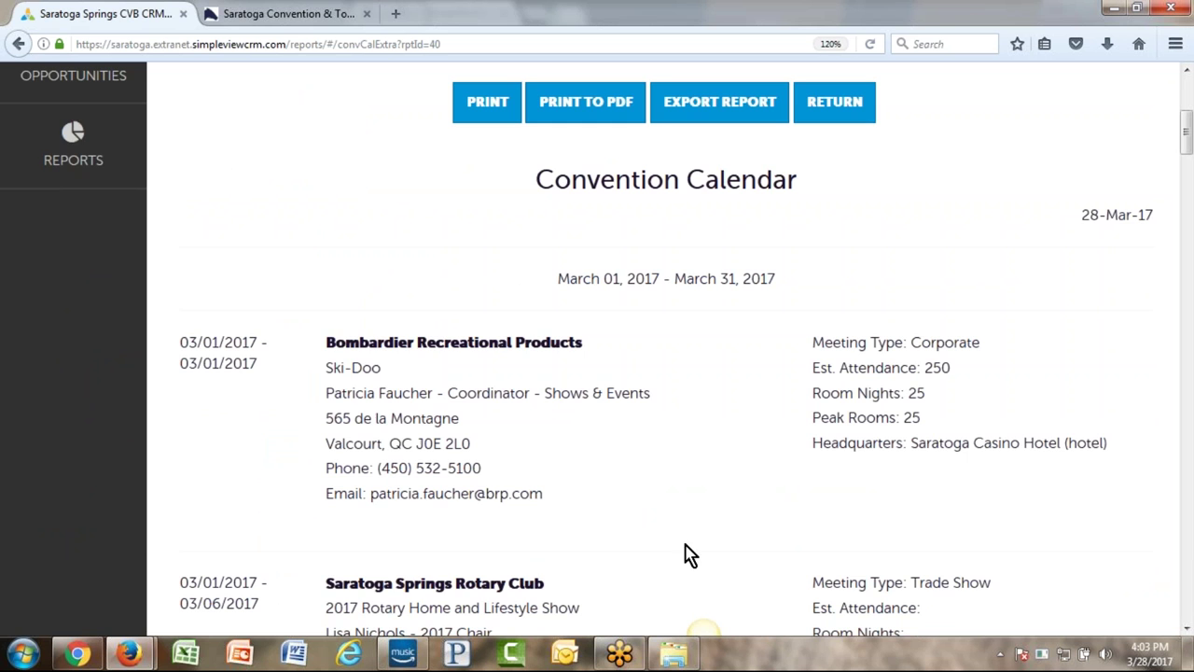
{"action": "scroll", "coordinate": [658, 501], "scroll_direction": "up", "scroll_amount": 4}
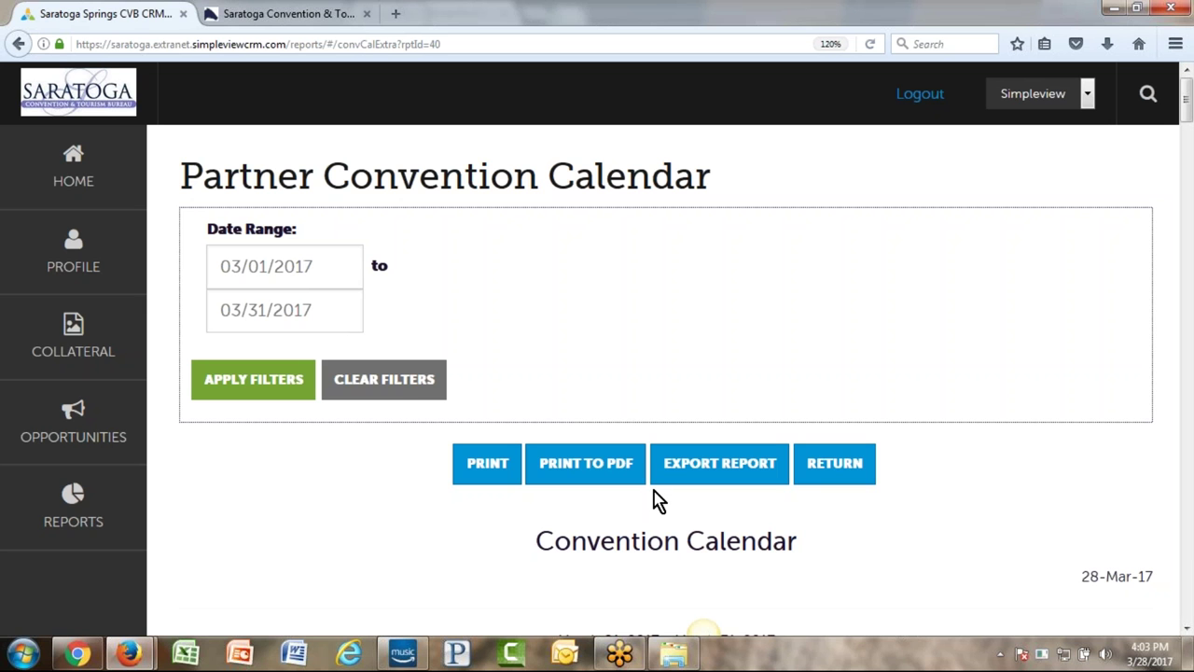
{"action": "left_click", "coordinate": [336, 274]}
{"action": "left_click", "coordinate": [395, 342]}
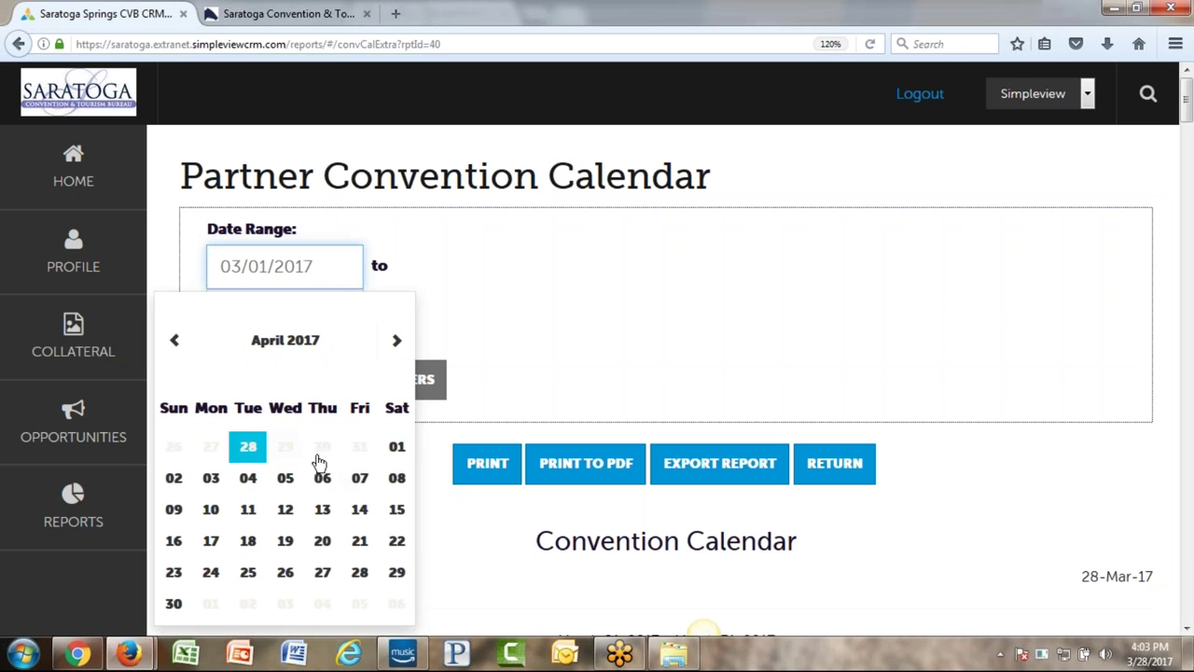
{"action": "left_click", "coordinate": [397, 446]}
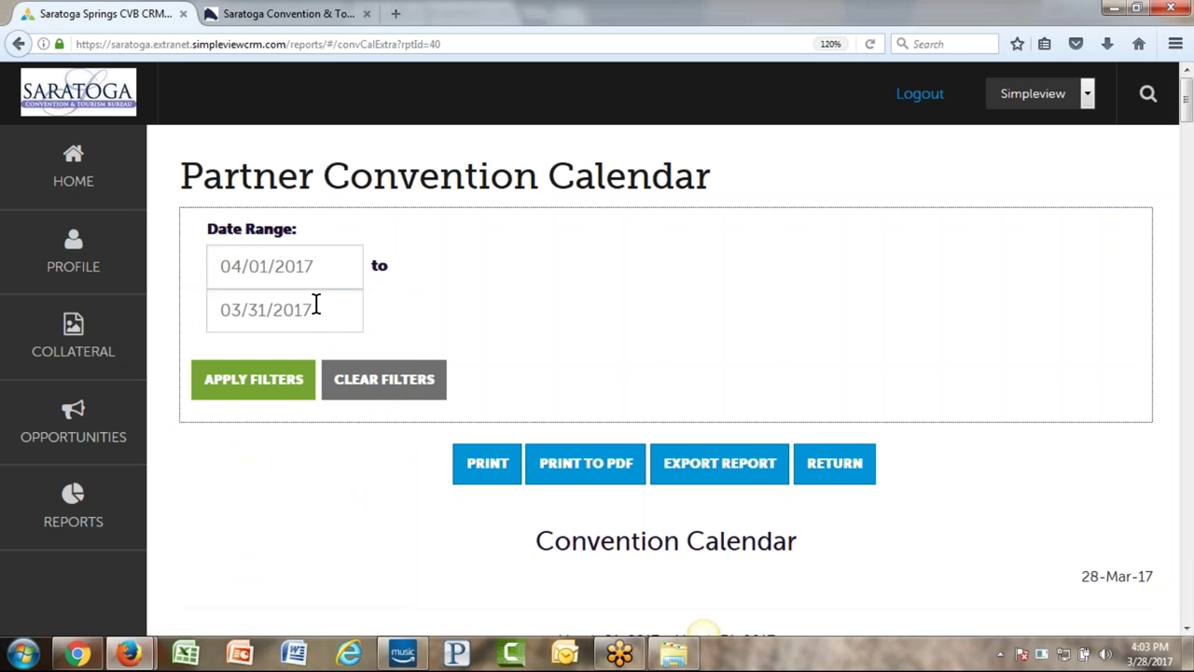
- Set the end date to 04/30/2017 and apply filters to list April's conventions
{"action": "left_click", "coordinate": [316, 305]}
{"action": "left_click", "coordinate": [396, 380]}
{"action": "scroll", "coordinate": [595, 349], "scroll_direction": "down", "scroll_amount": 4}
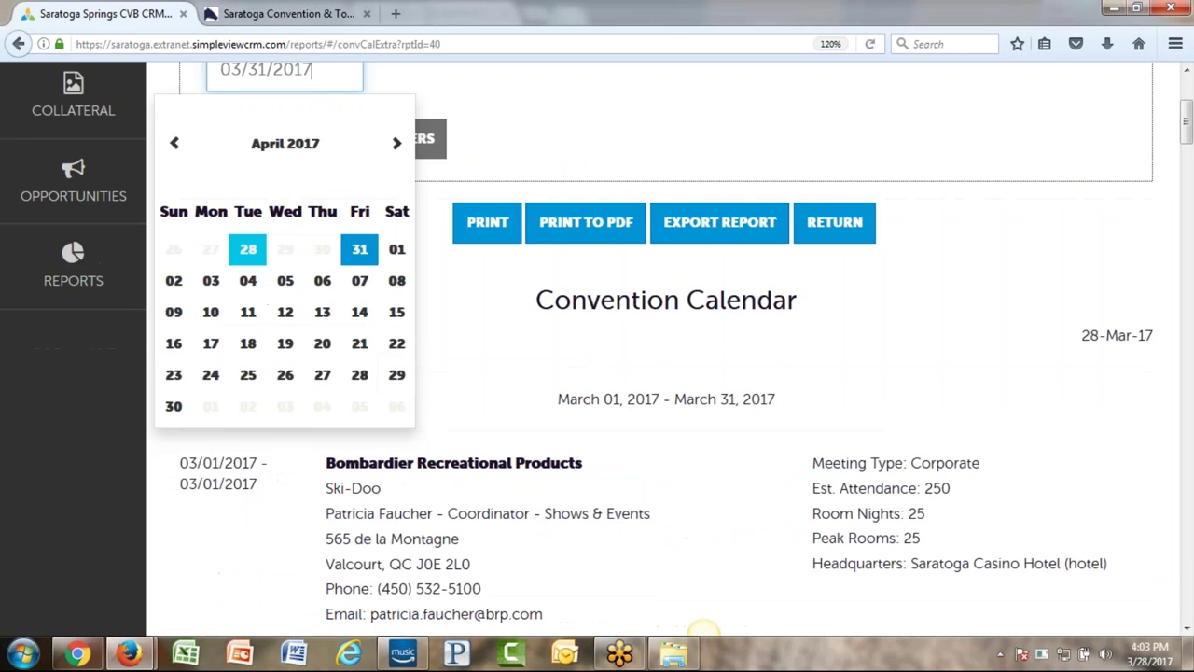
{"action": "left_click", "coordinate": [177, 408]}
{"action": "left_click", "coordinate": [253, 140]}
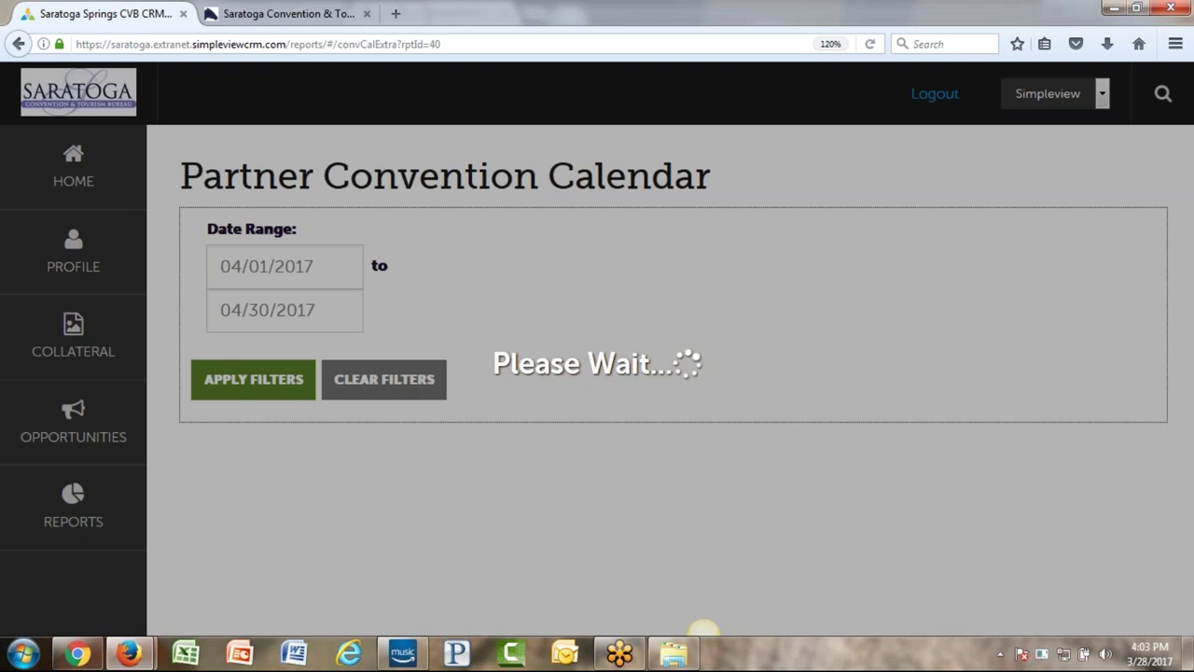
{"action": "scroll", "coordinate": [734, 323], "scroll_direction": "down", "scroll_amount": 2}
{"action": "scroll", "coordinate": [899, 413], "scroll_direction": "down", "scroll_amount": 2}
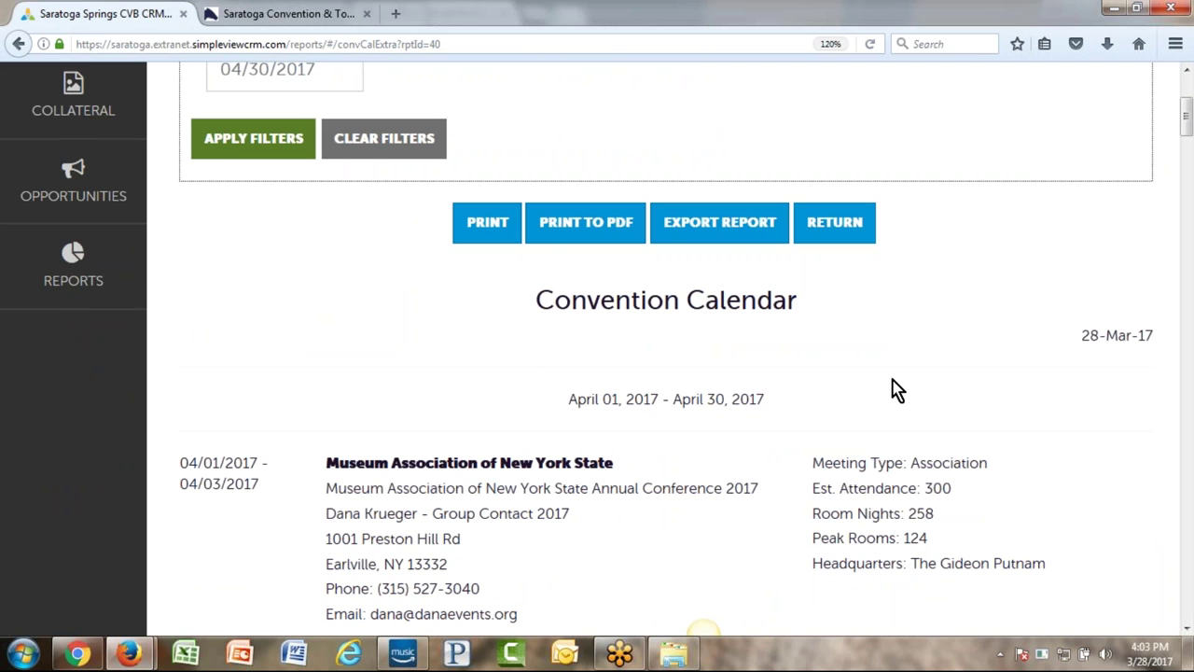